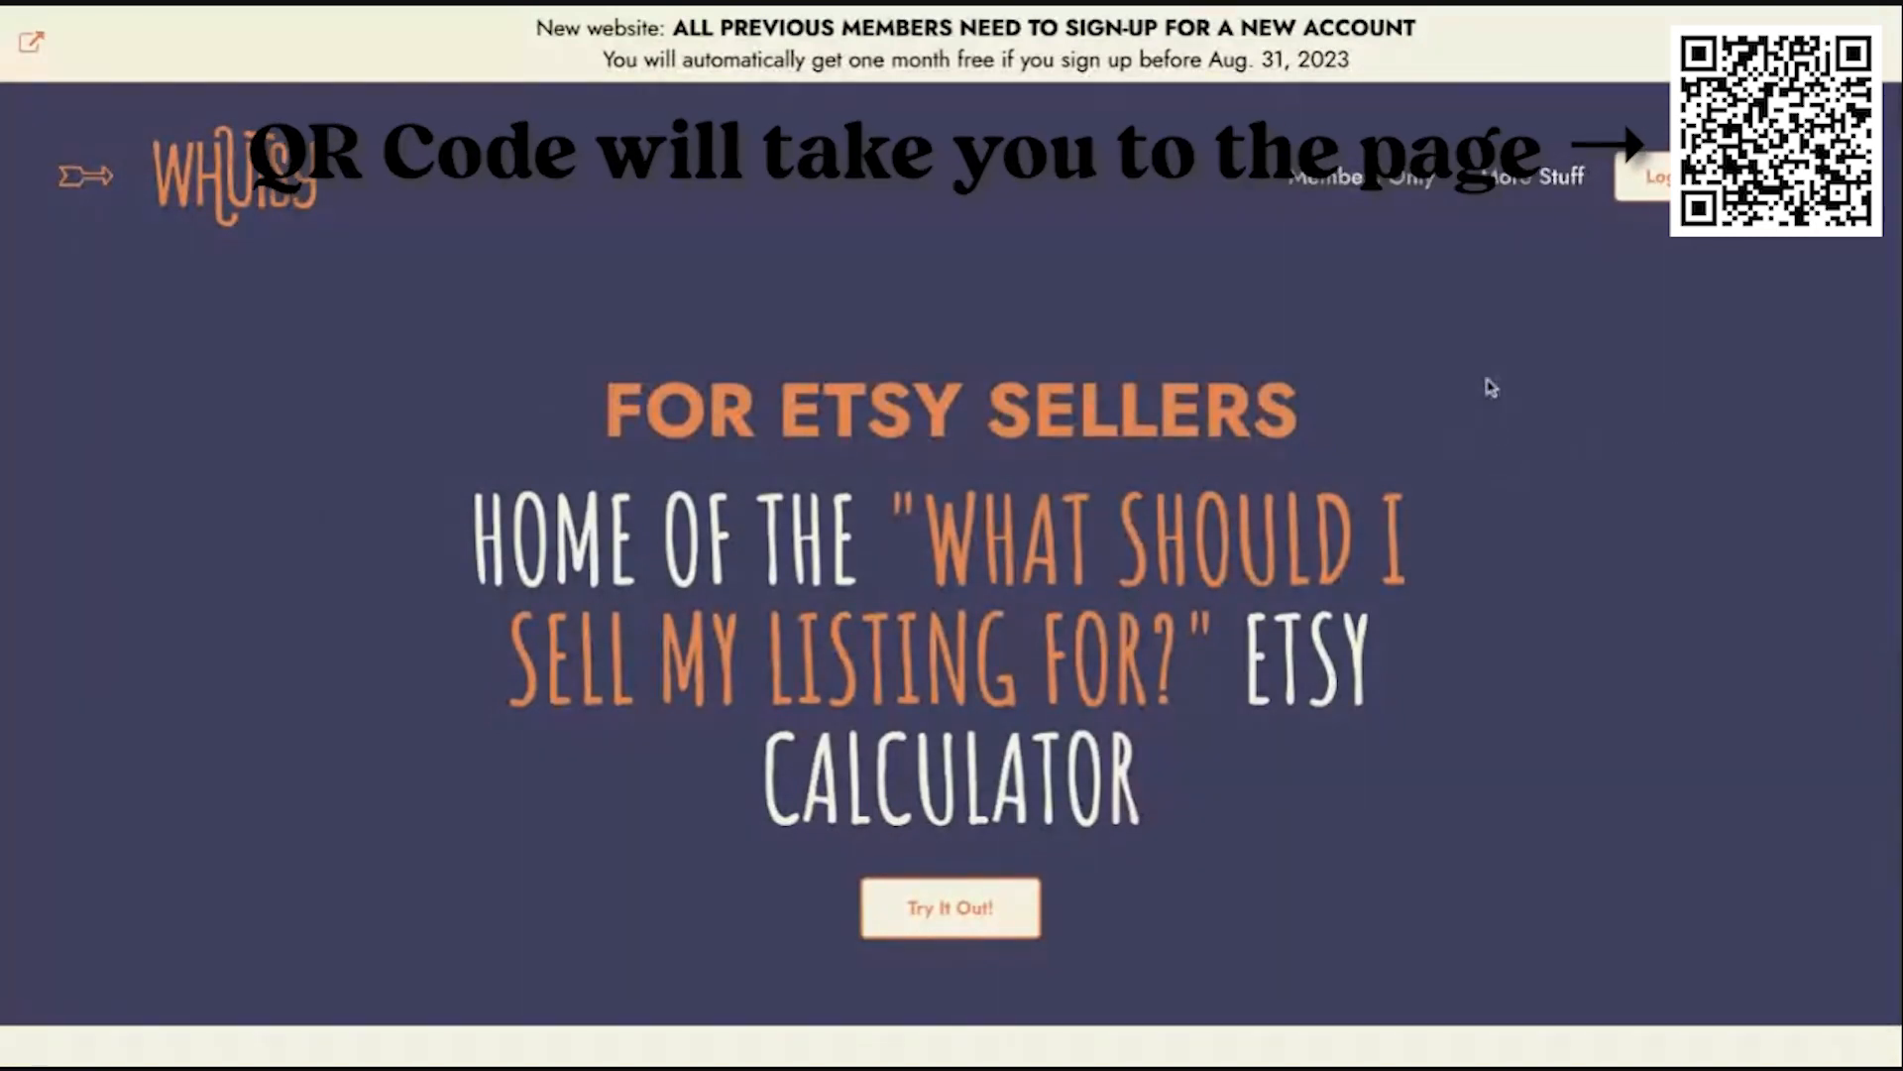
Step: Open the "All The Resources" page and go to the guide on putting Etsy shop reviews on any website
click(1532, 188)
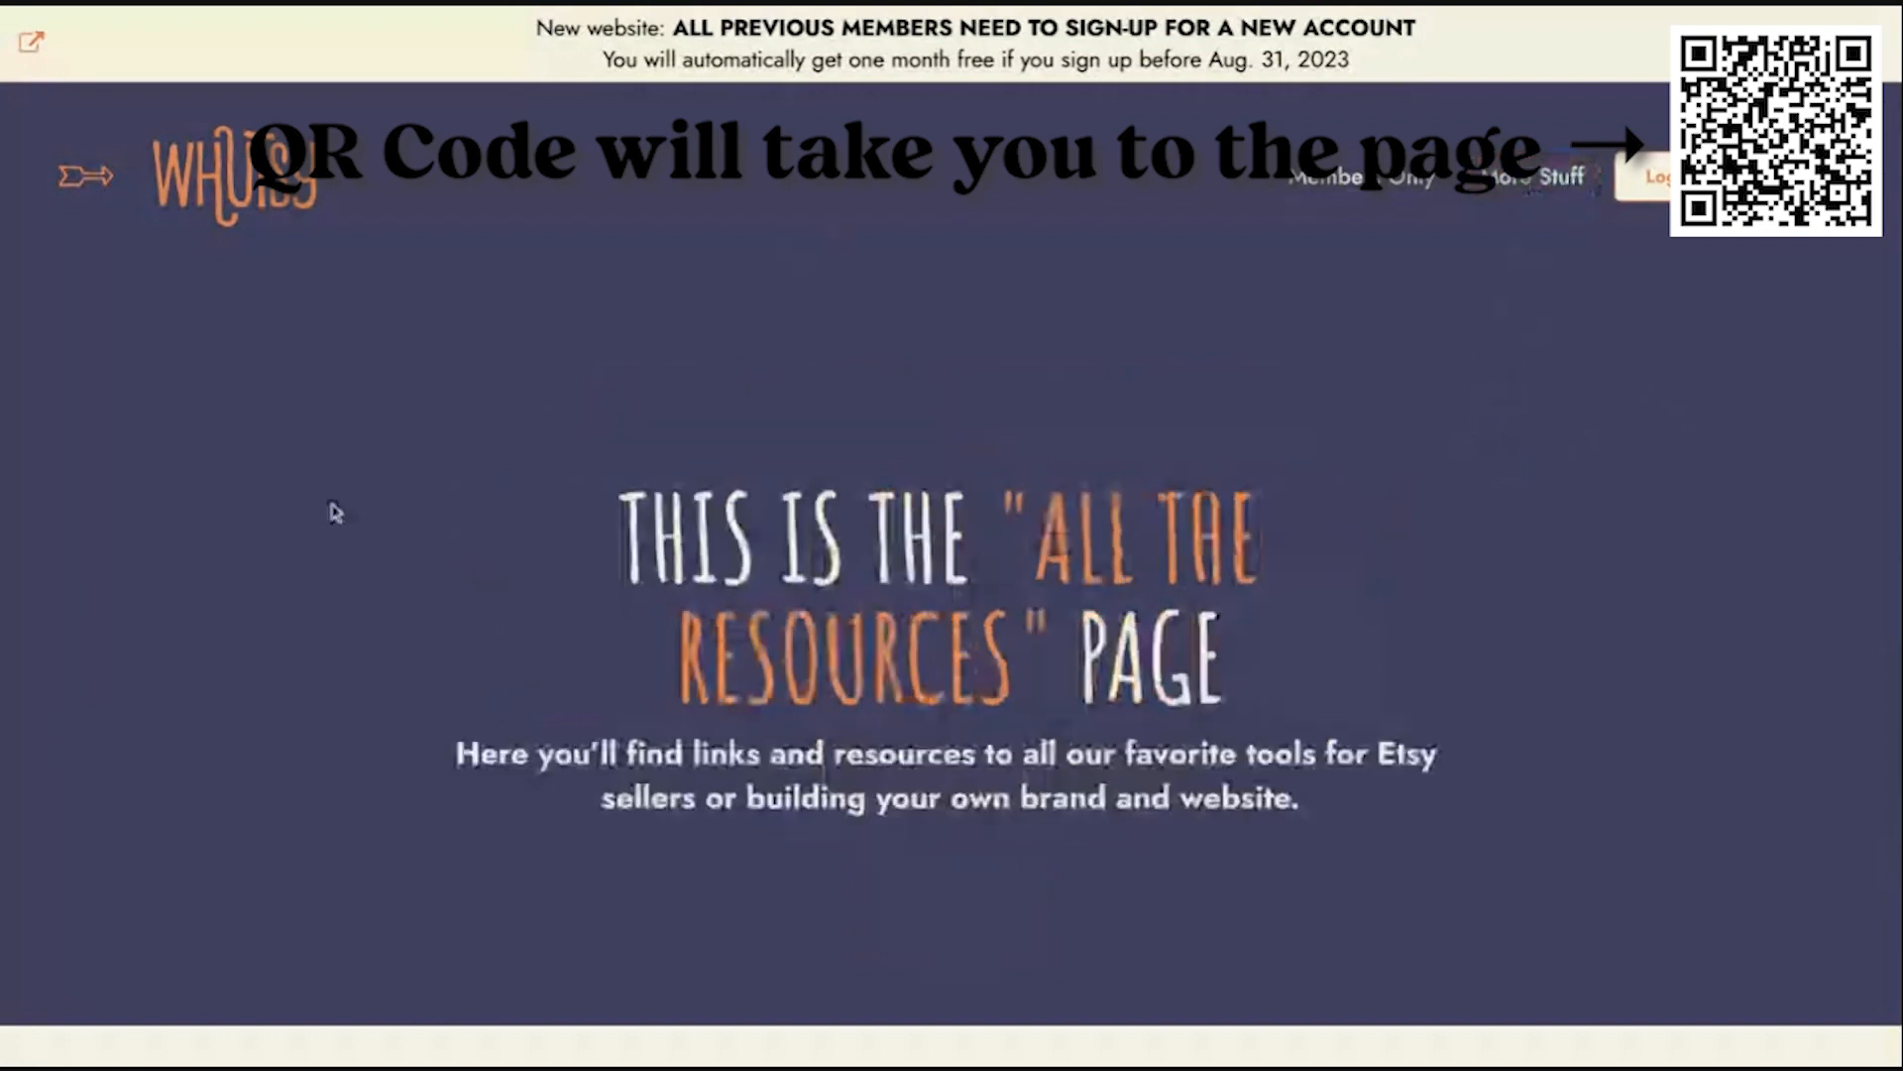
scroll(335, 512, down, 4)
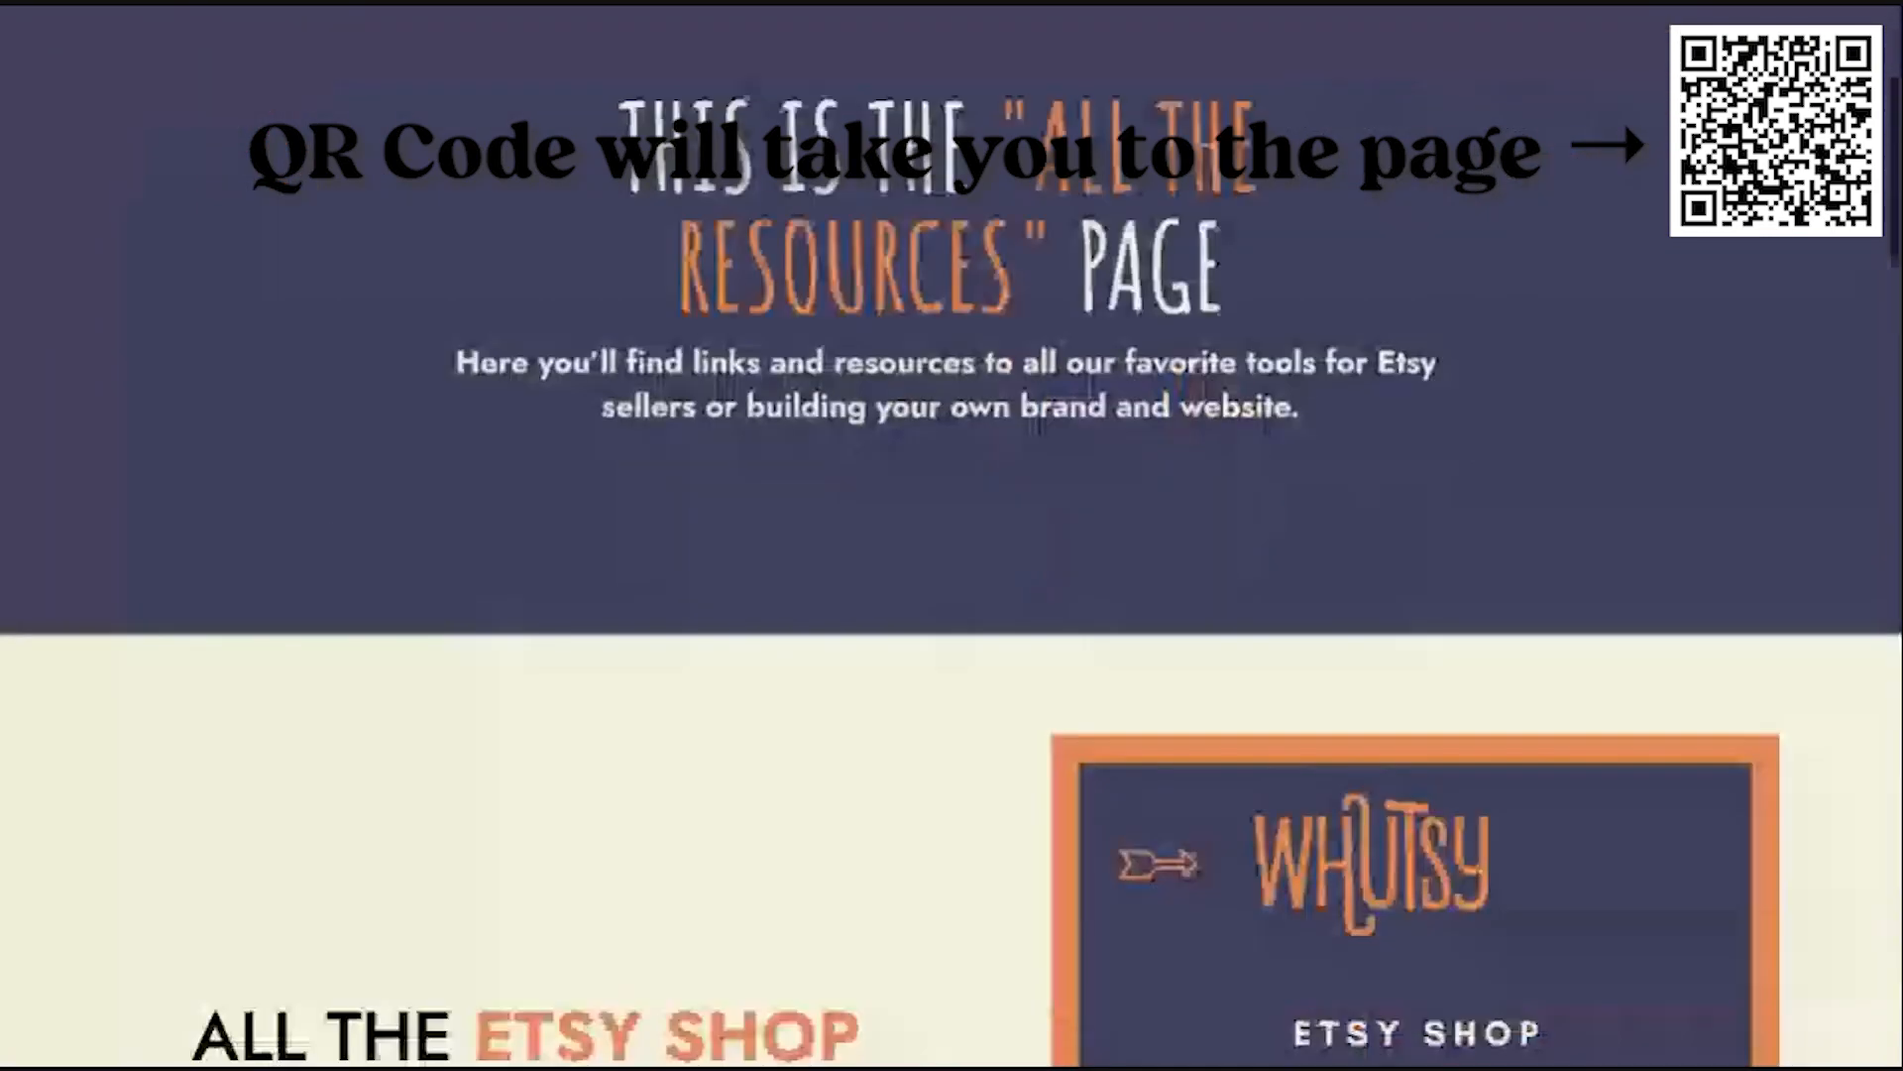
scroll(952, 536, down, 6)
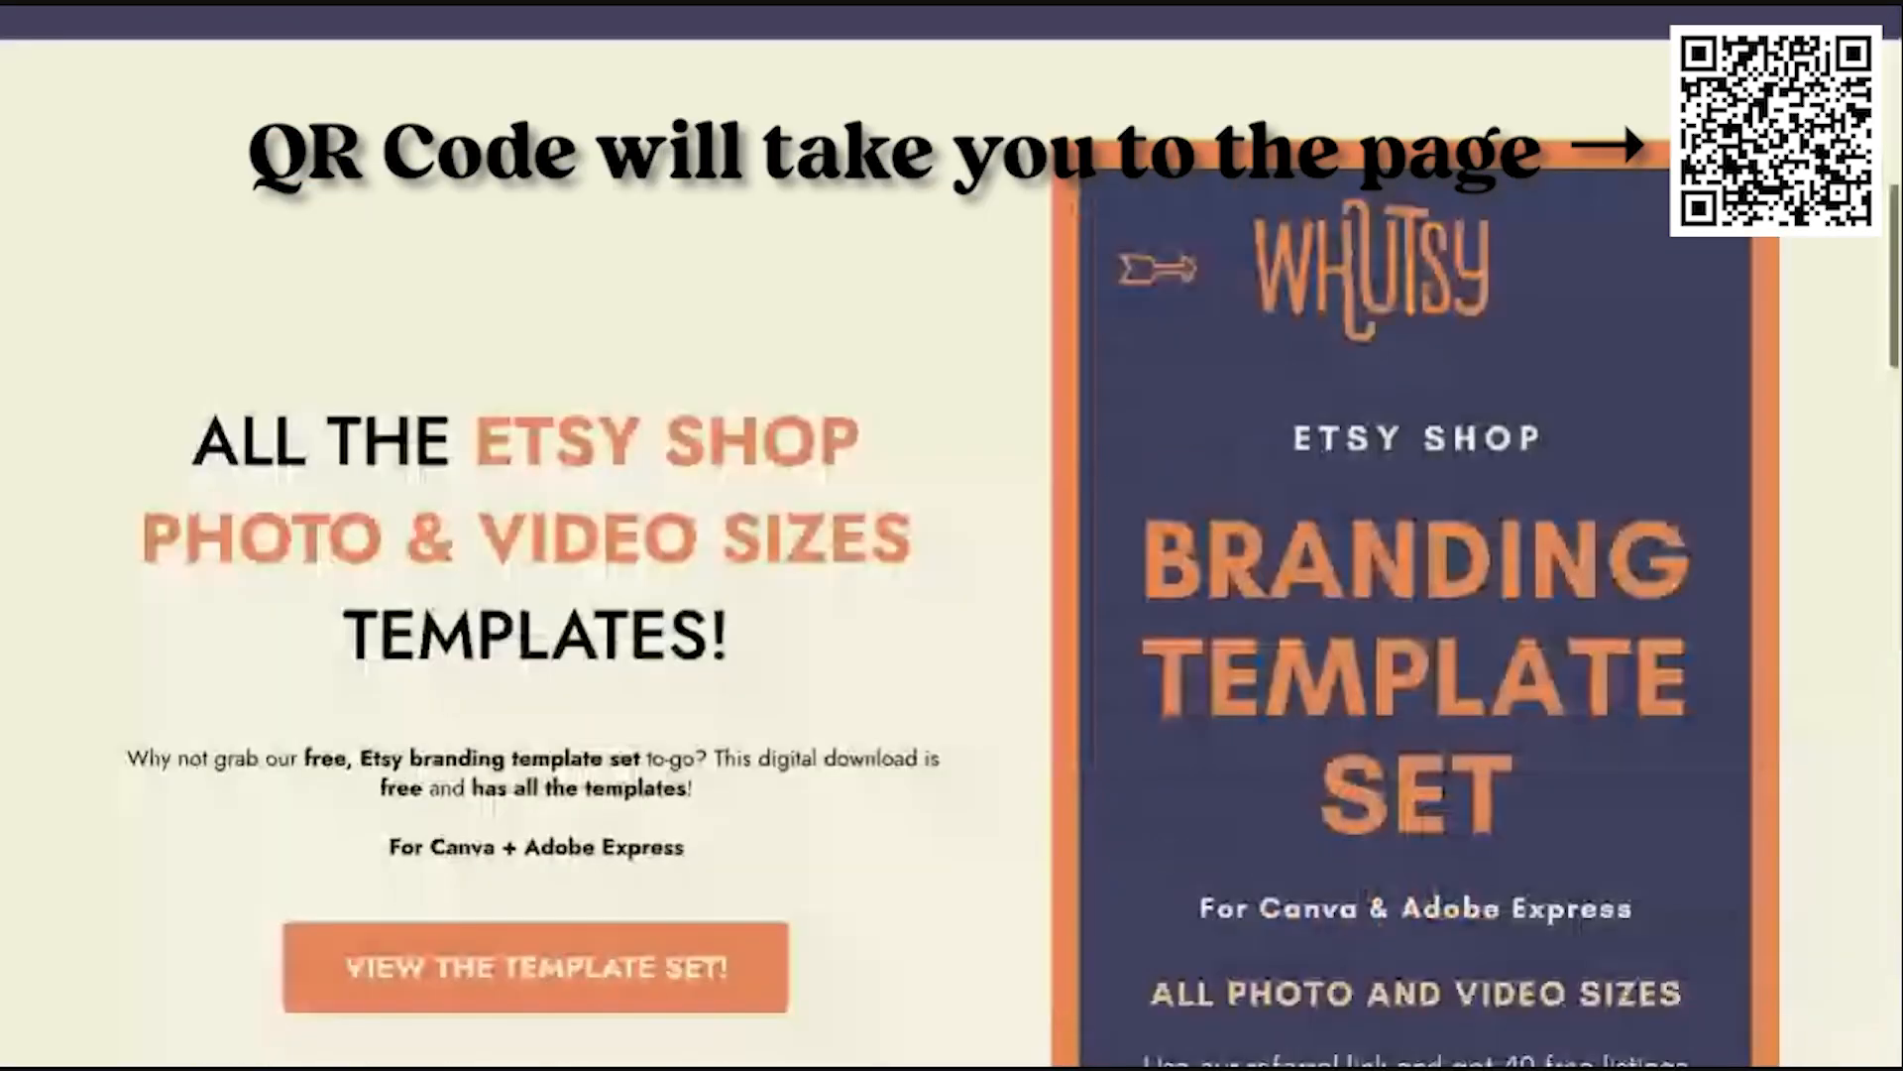
scroll(988, 414, down, 2)
scroll(989, 415, down, 1)
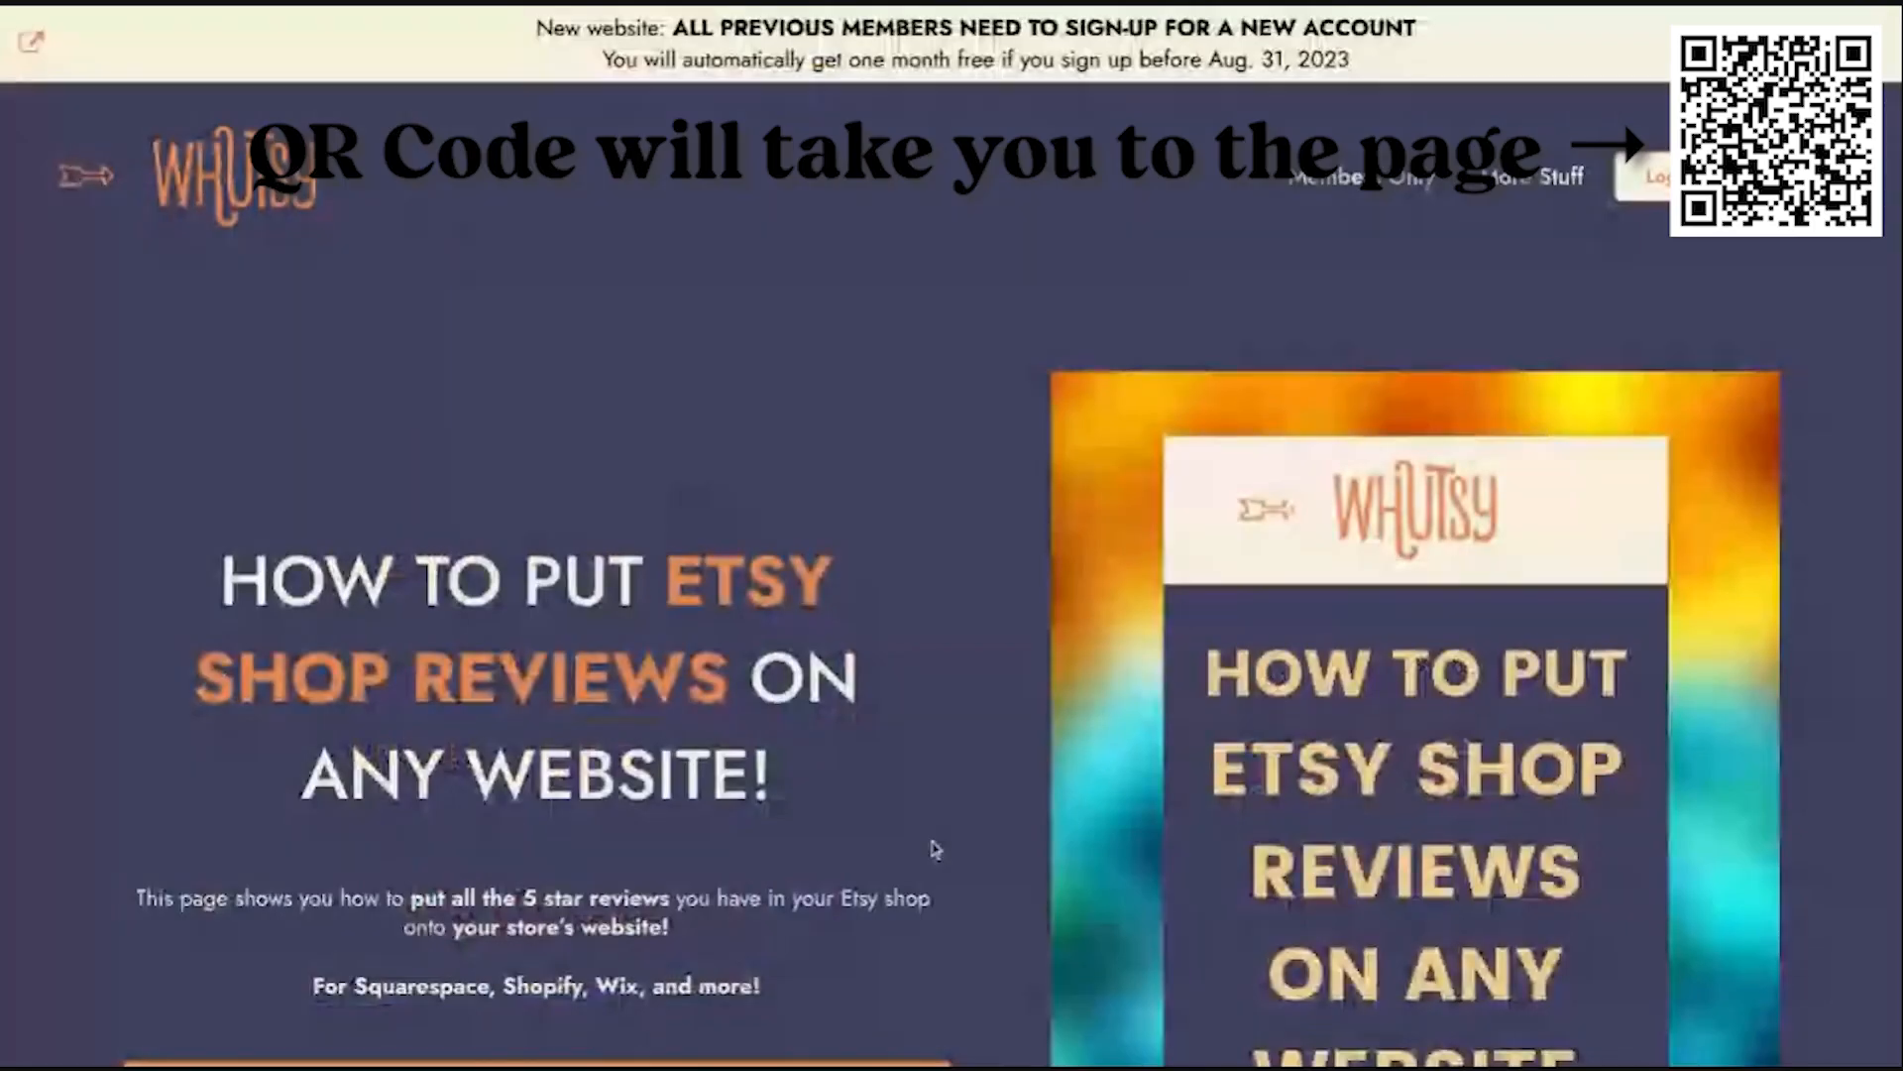
Step: Look over the Etsy shop reviews page from its introduction to the embedded Edit Widget template selector
scroll(932, 840, down, 1)
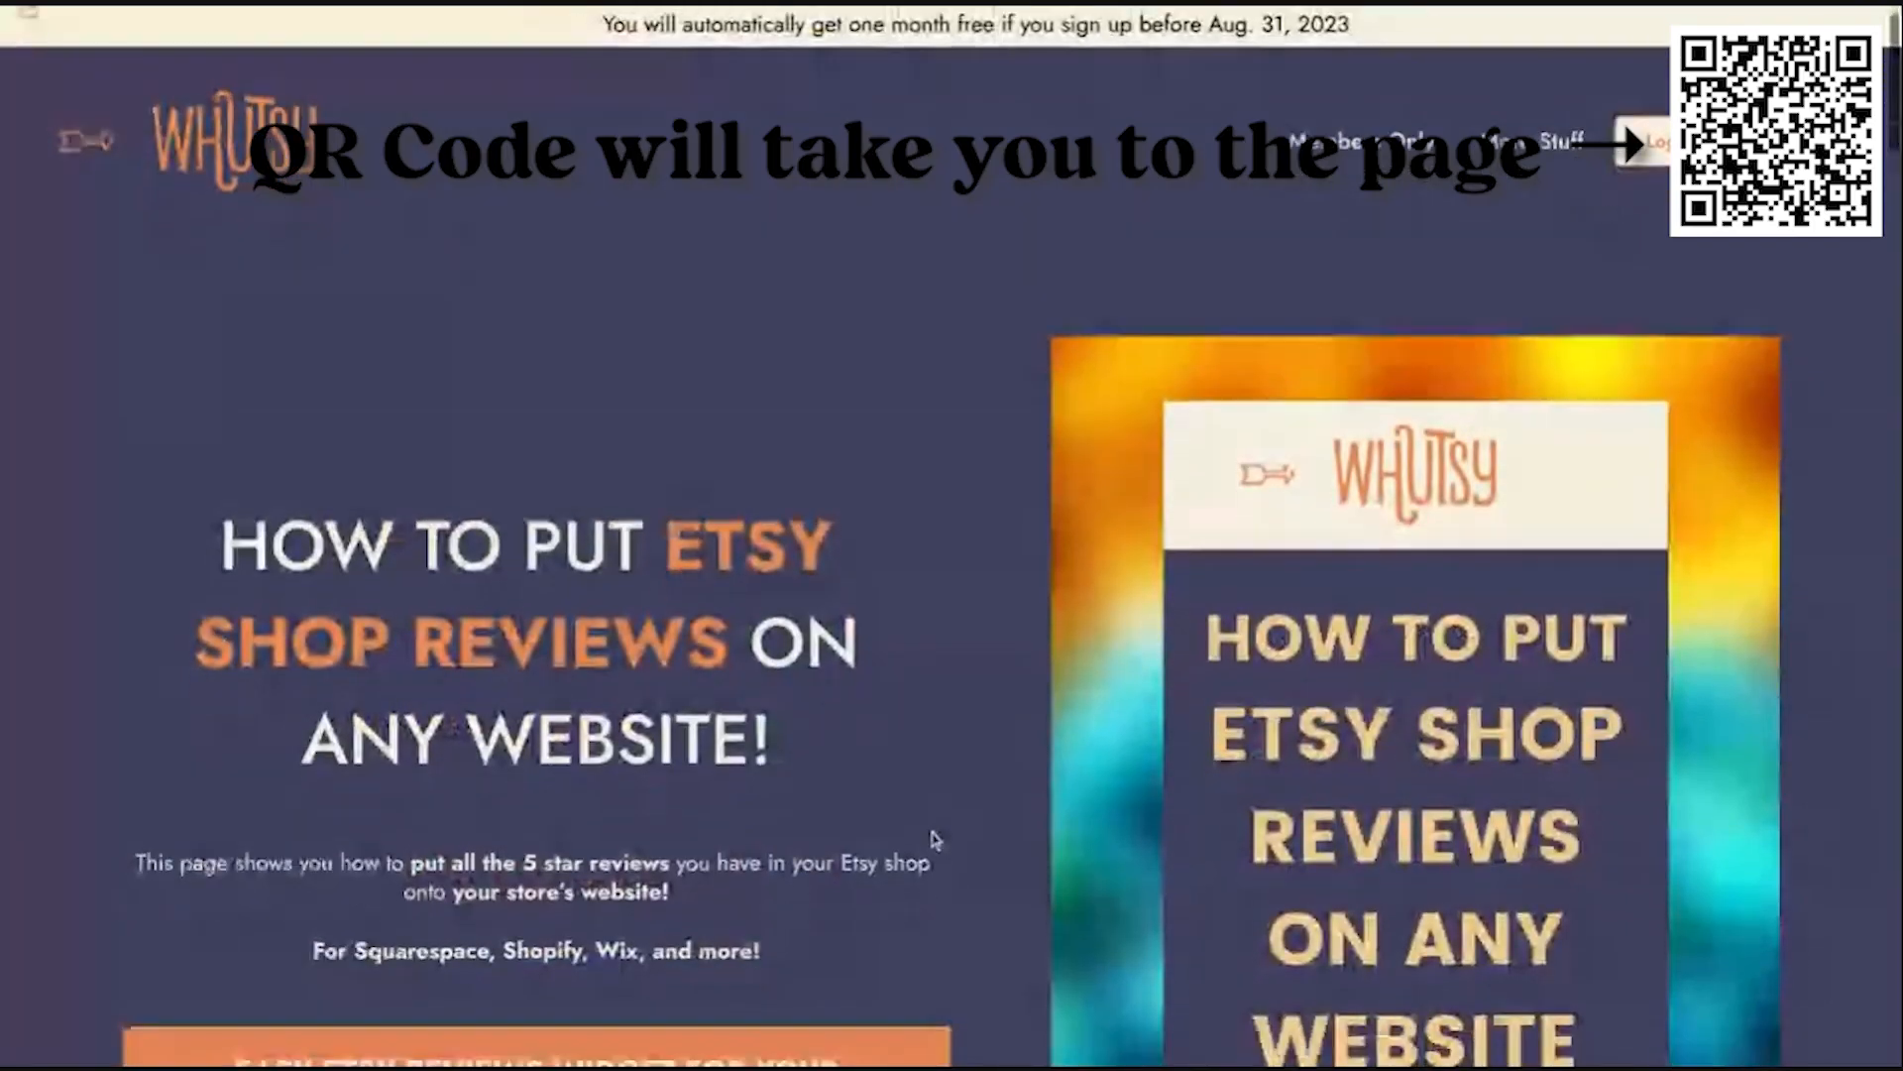
scroll(932, 841, down, 1)
scroll(932, 841, down, 1)
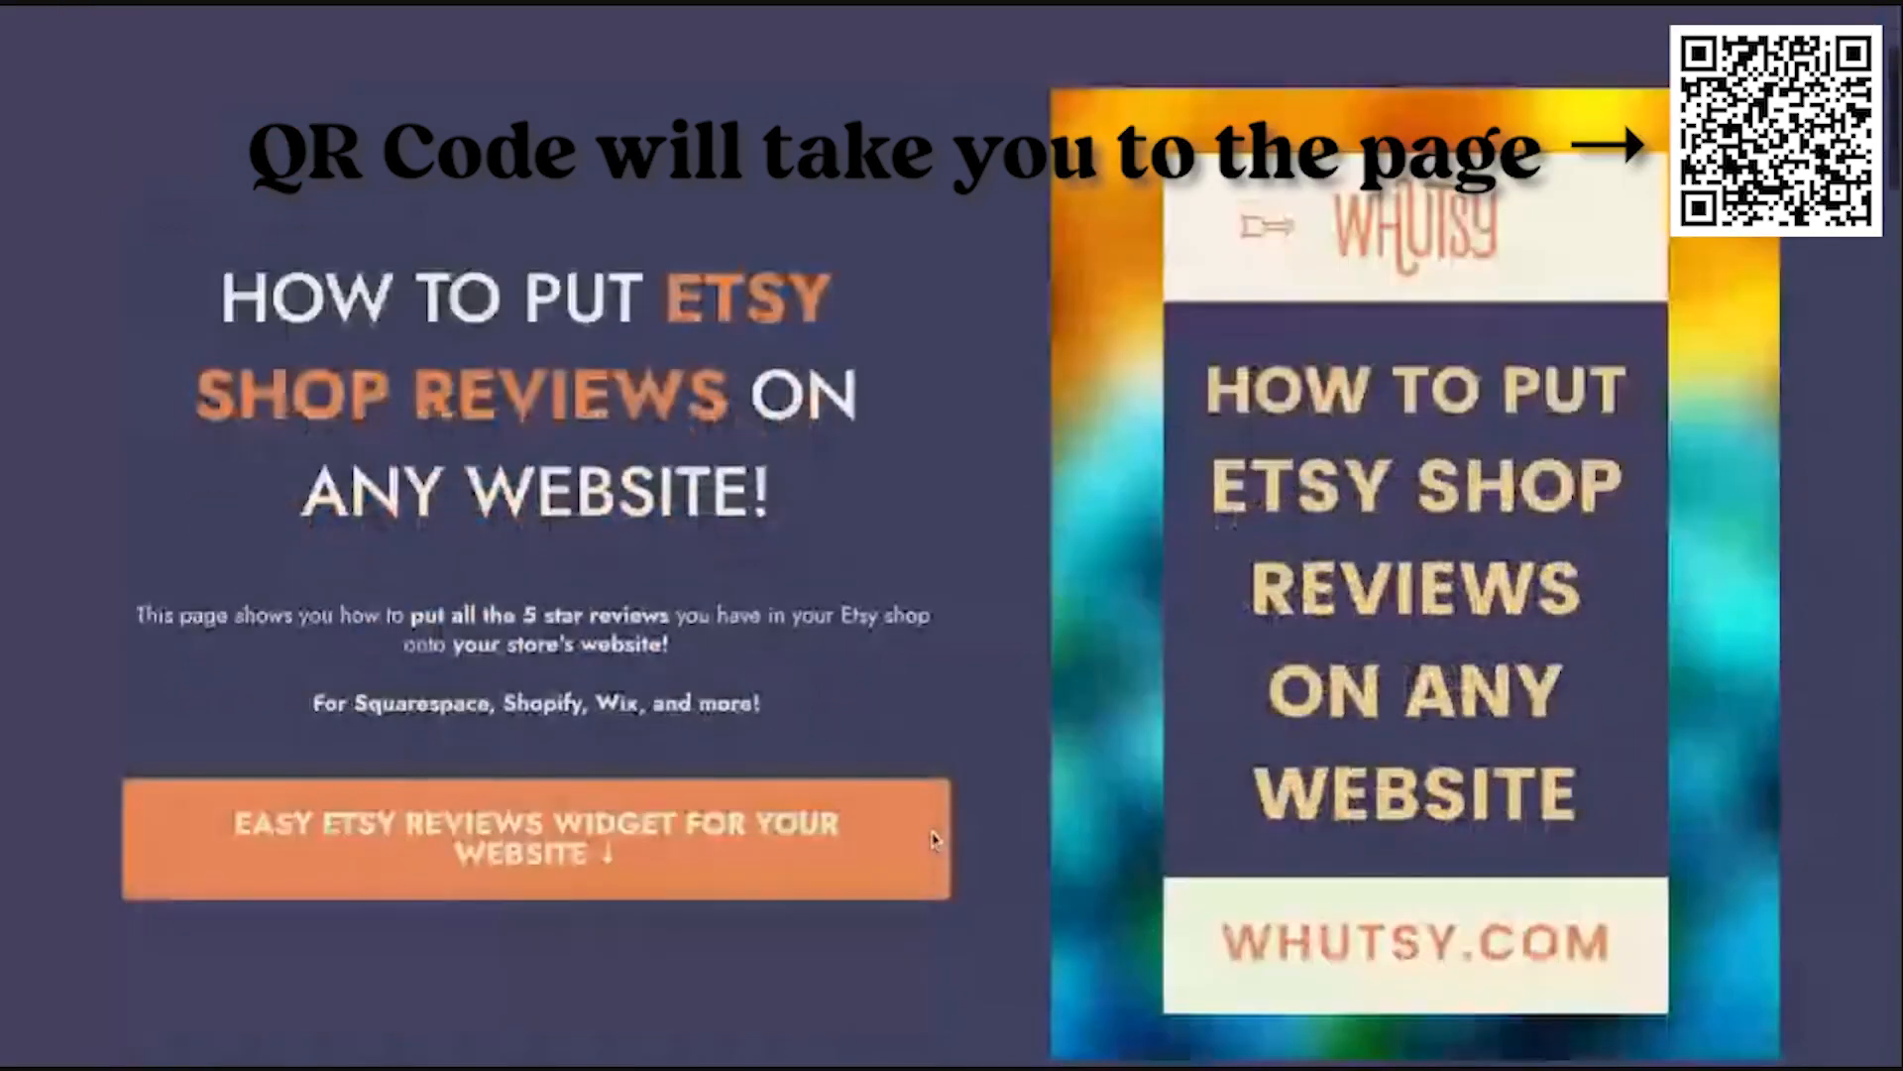
scroll(932, 841, down, 1)
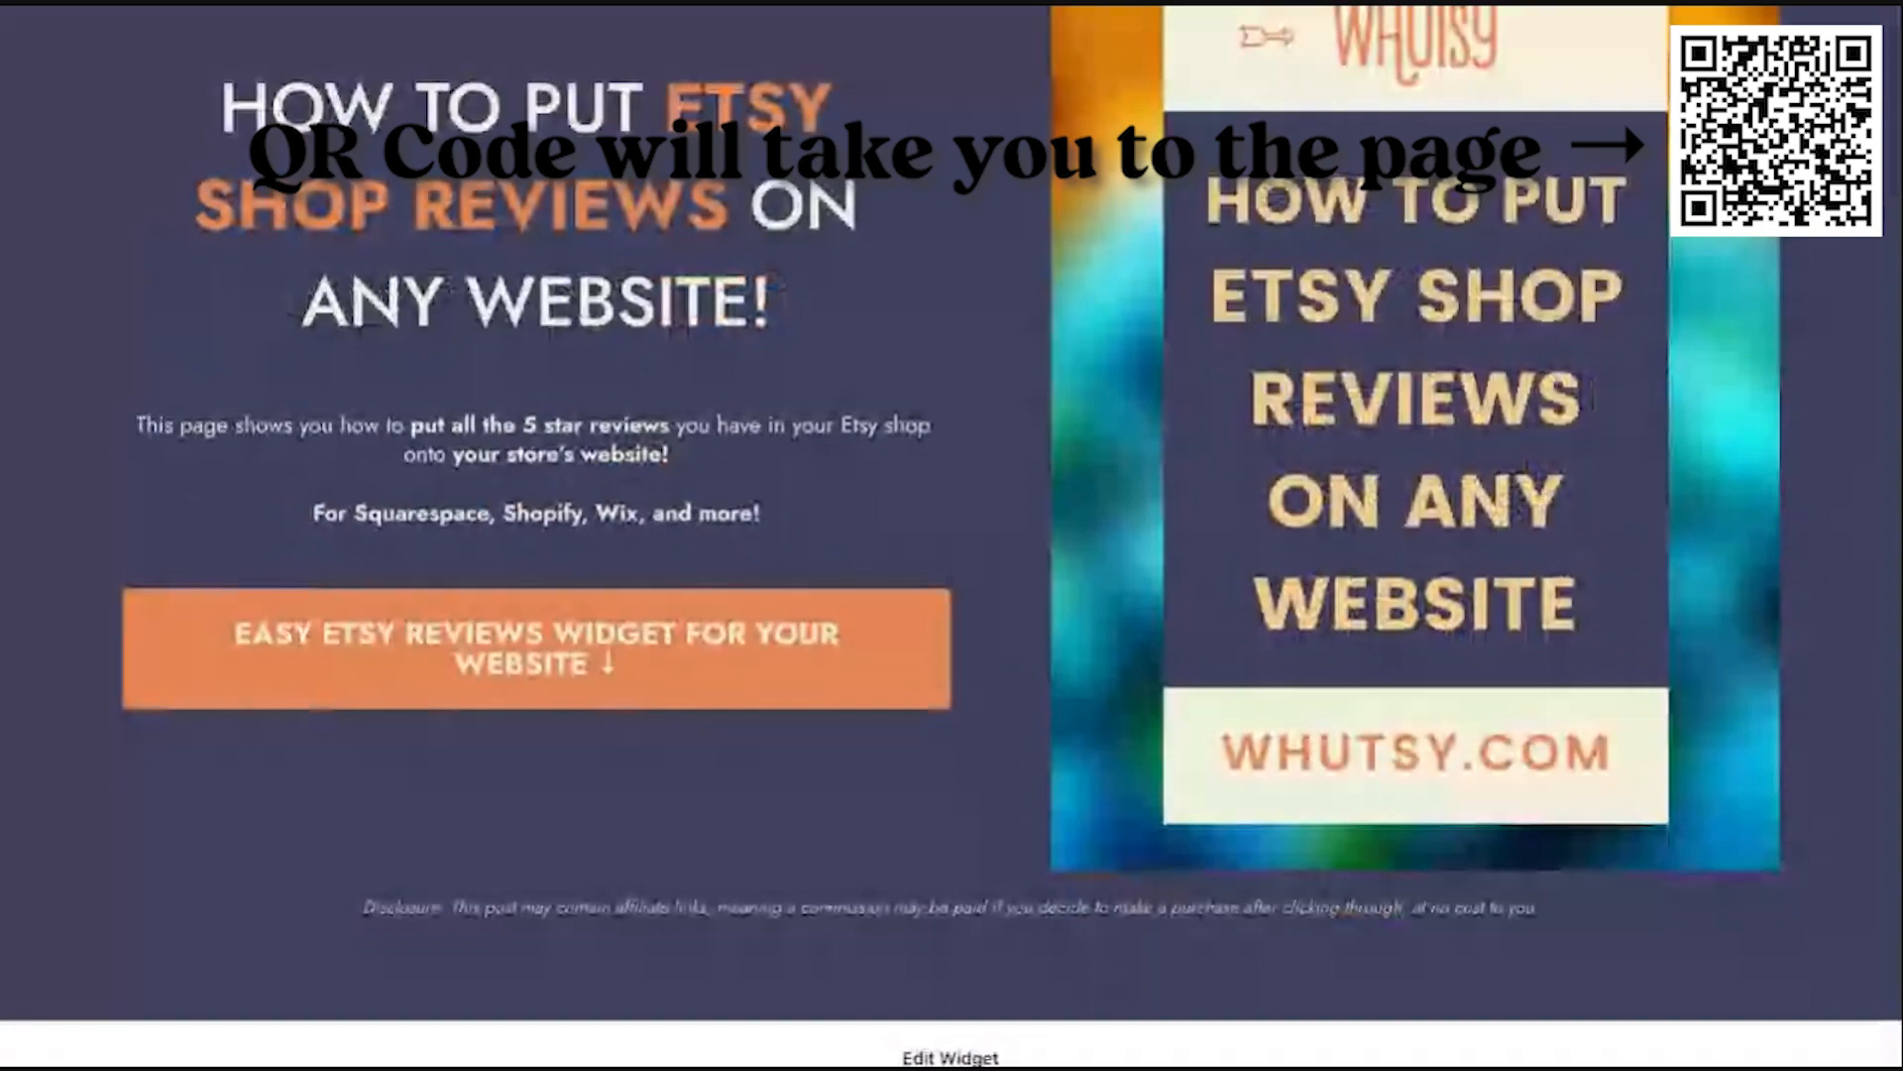
scroll(932, 840, down, 5)
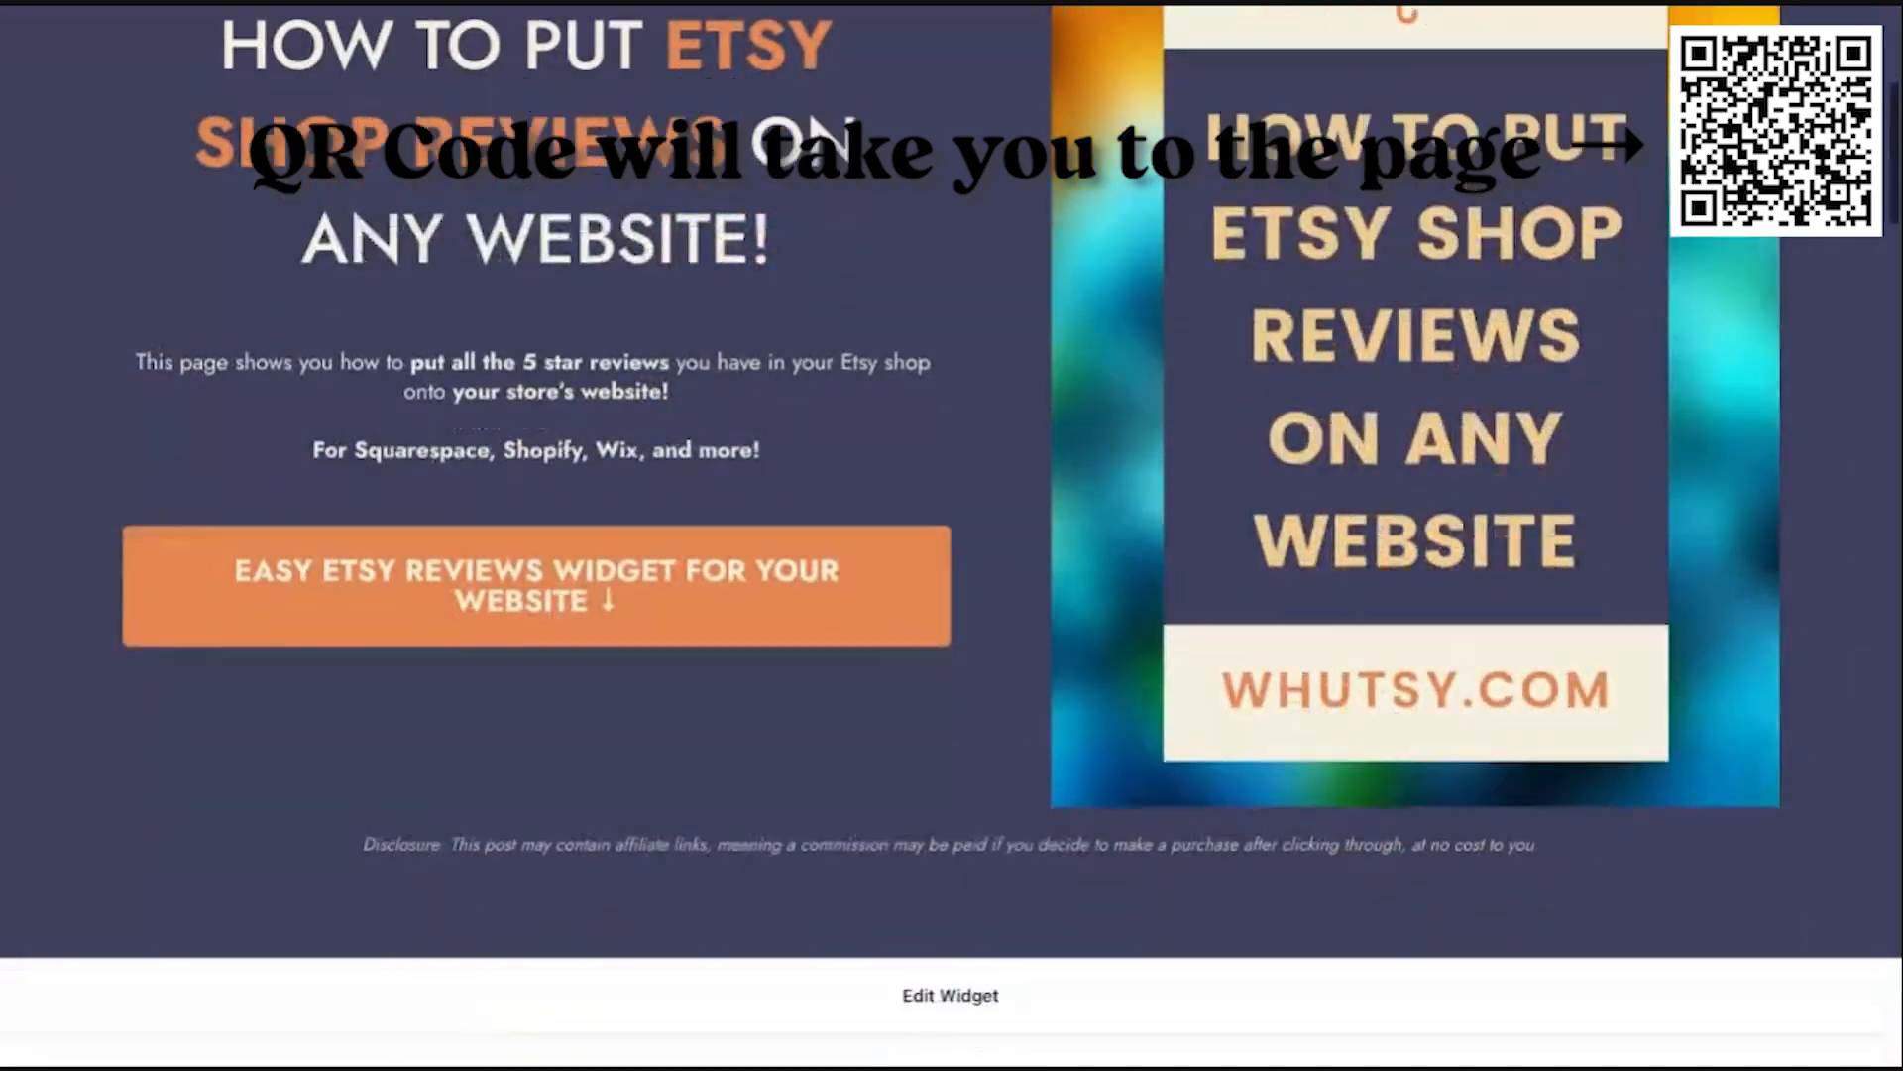
scroll(952, 535, down, 2)
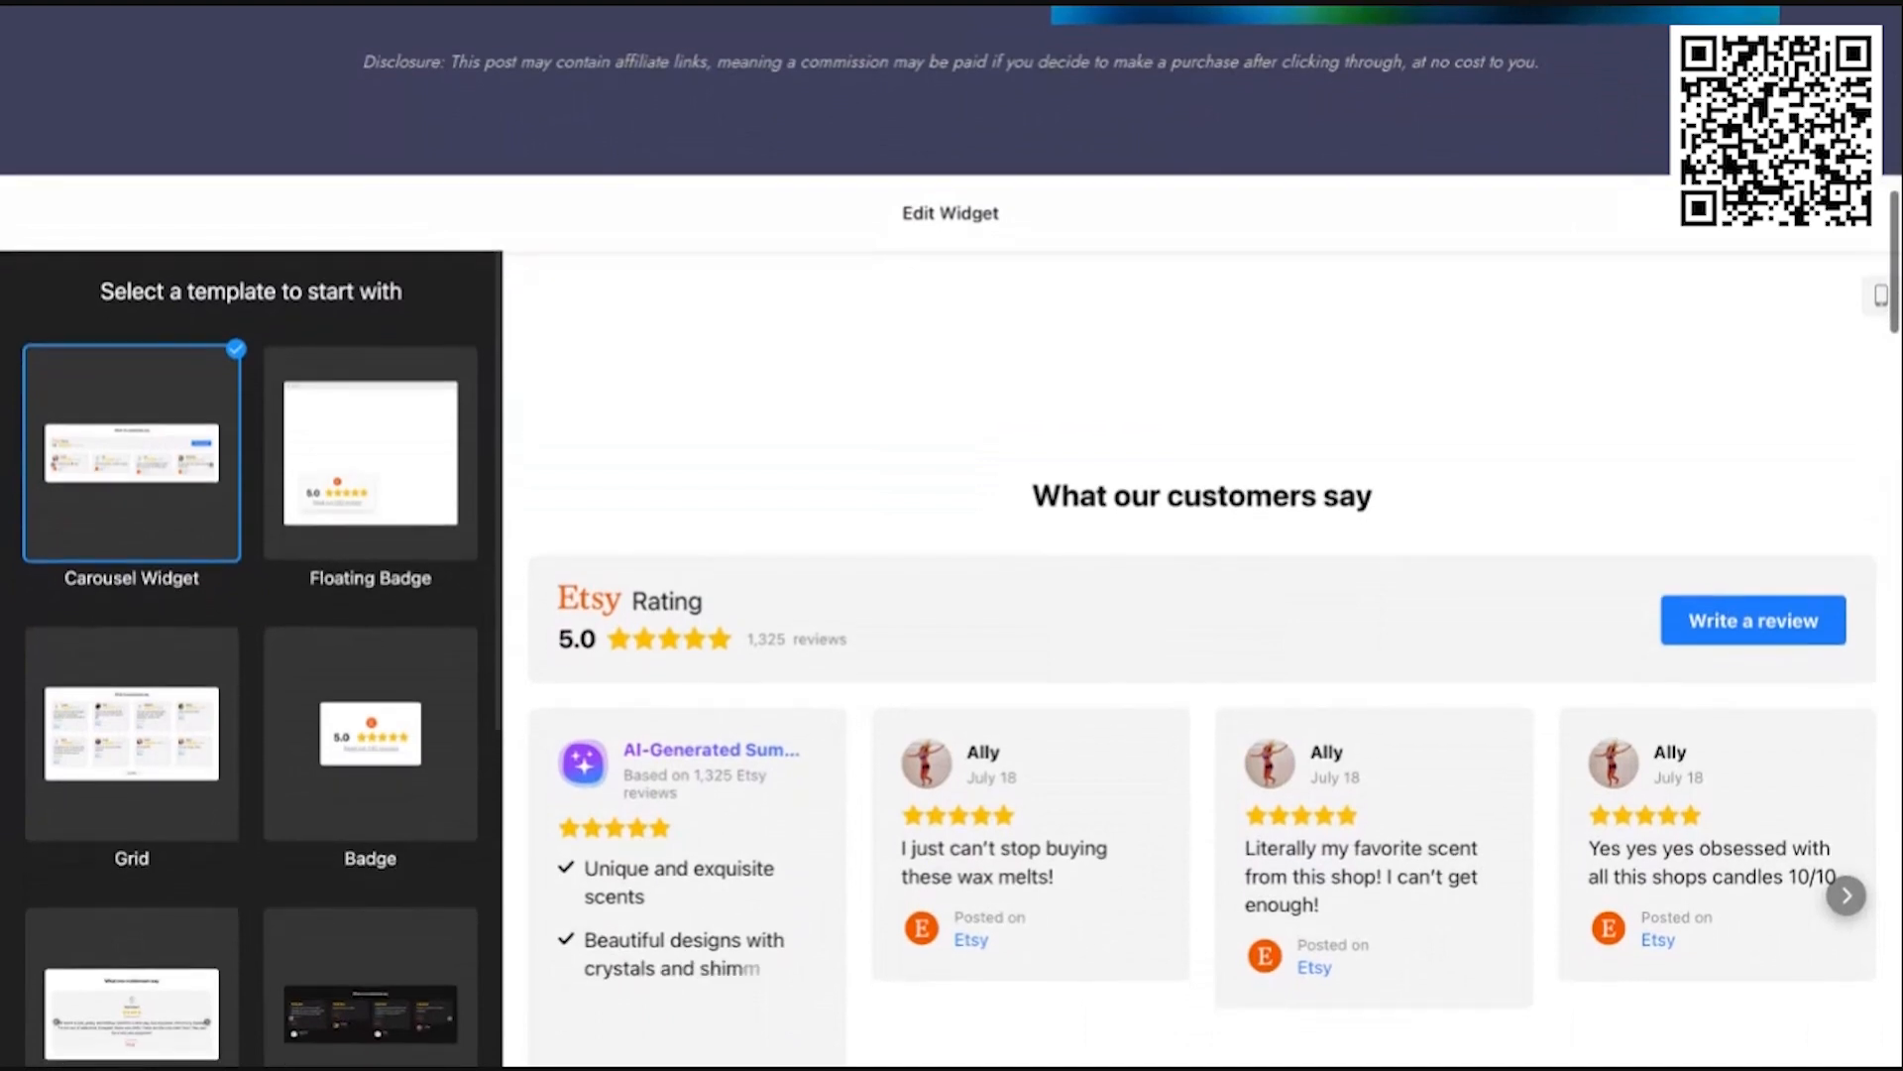
scroll(952, 535, down, 2)
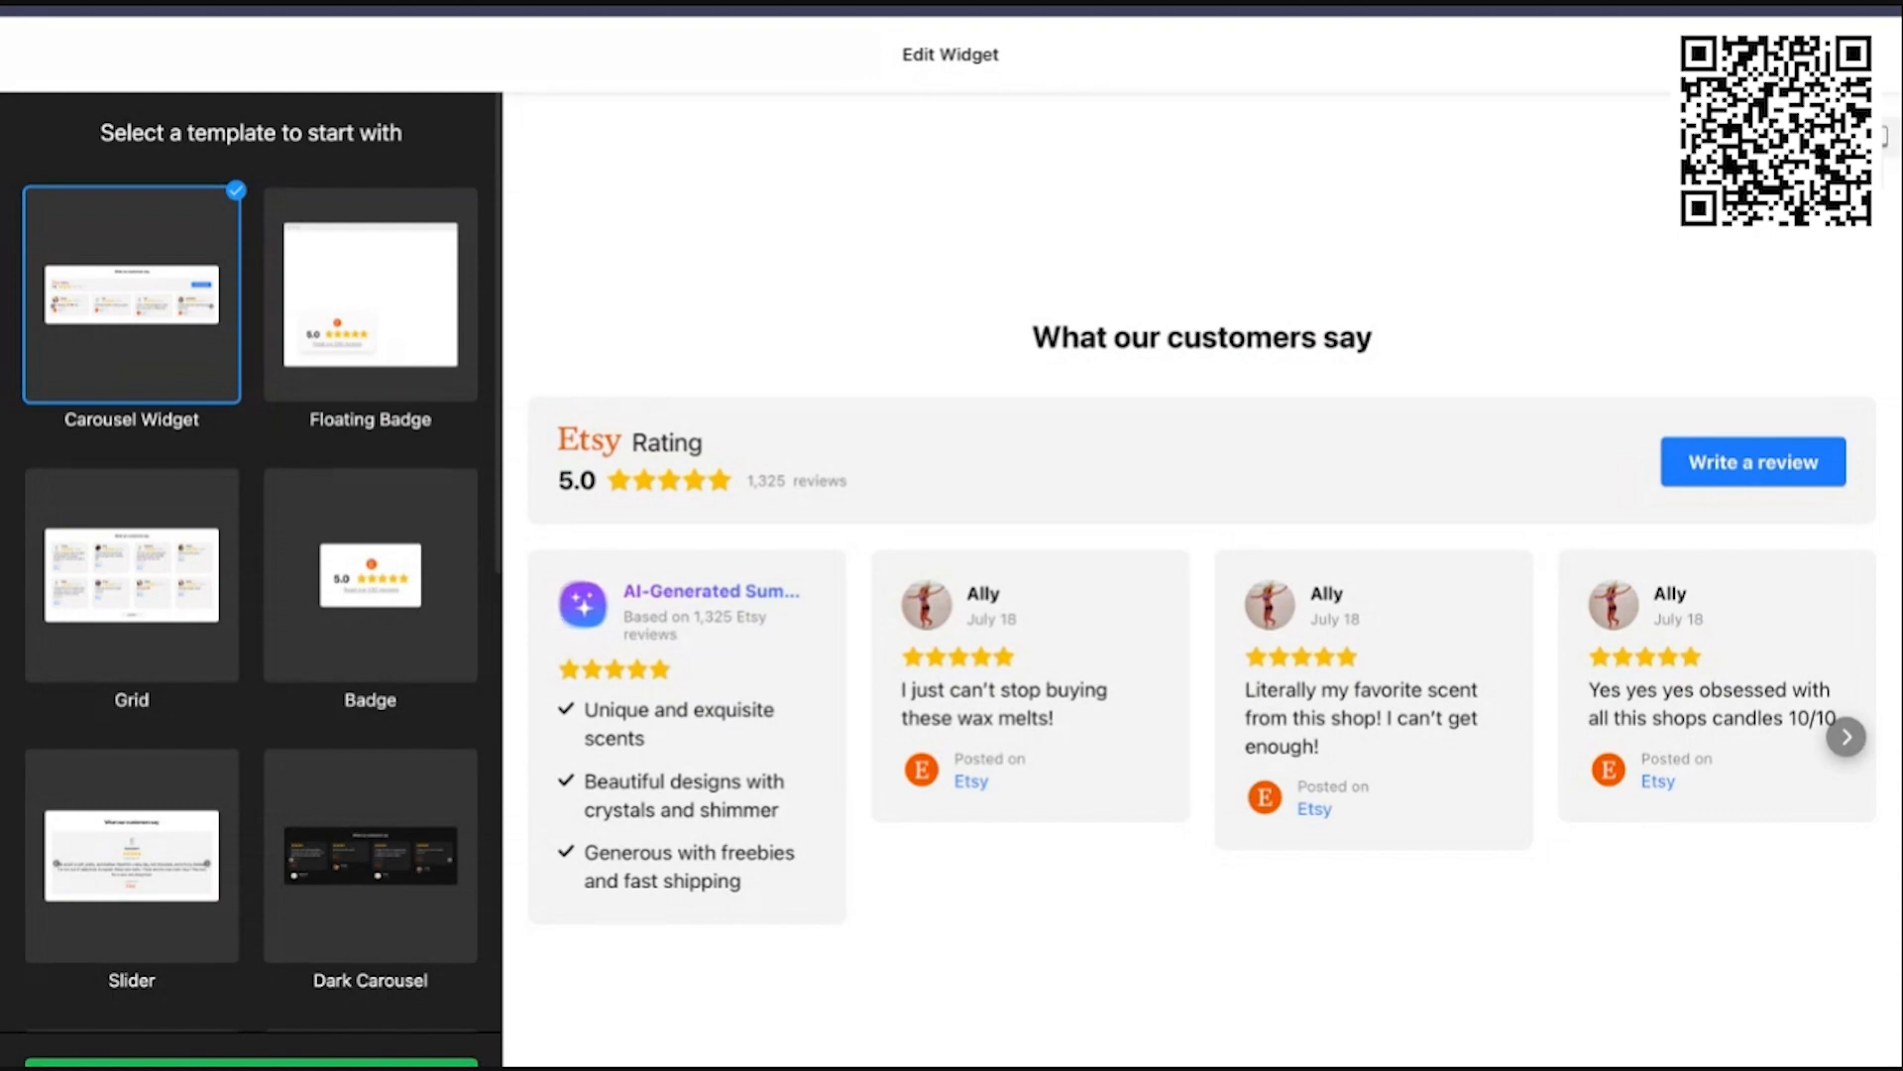
Step: Read the step-by-step Elfsight Etsy Reviews Widget setup guide through to the section on Elfsight pricing plans
scroll(952, 535, down, 8)
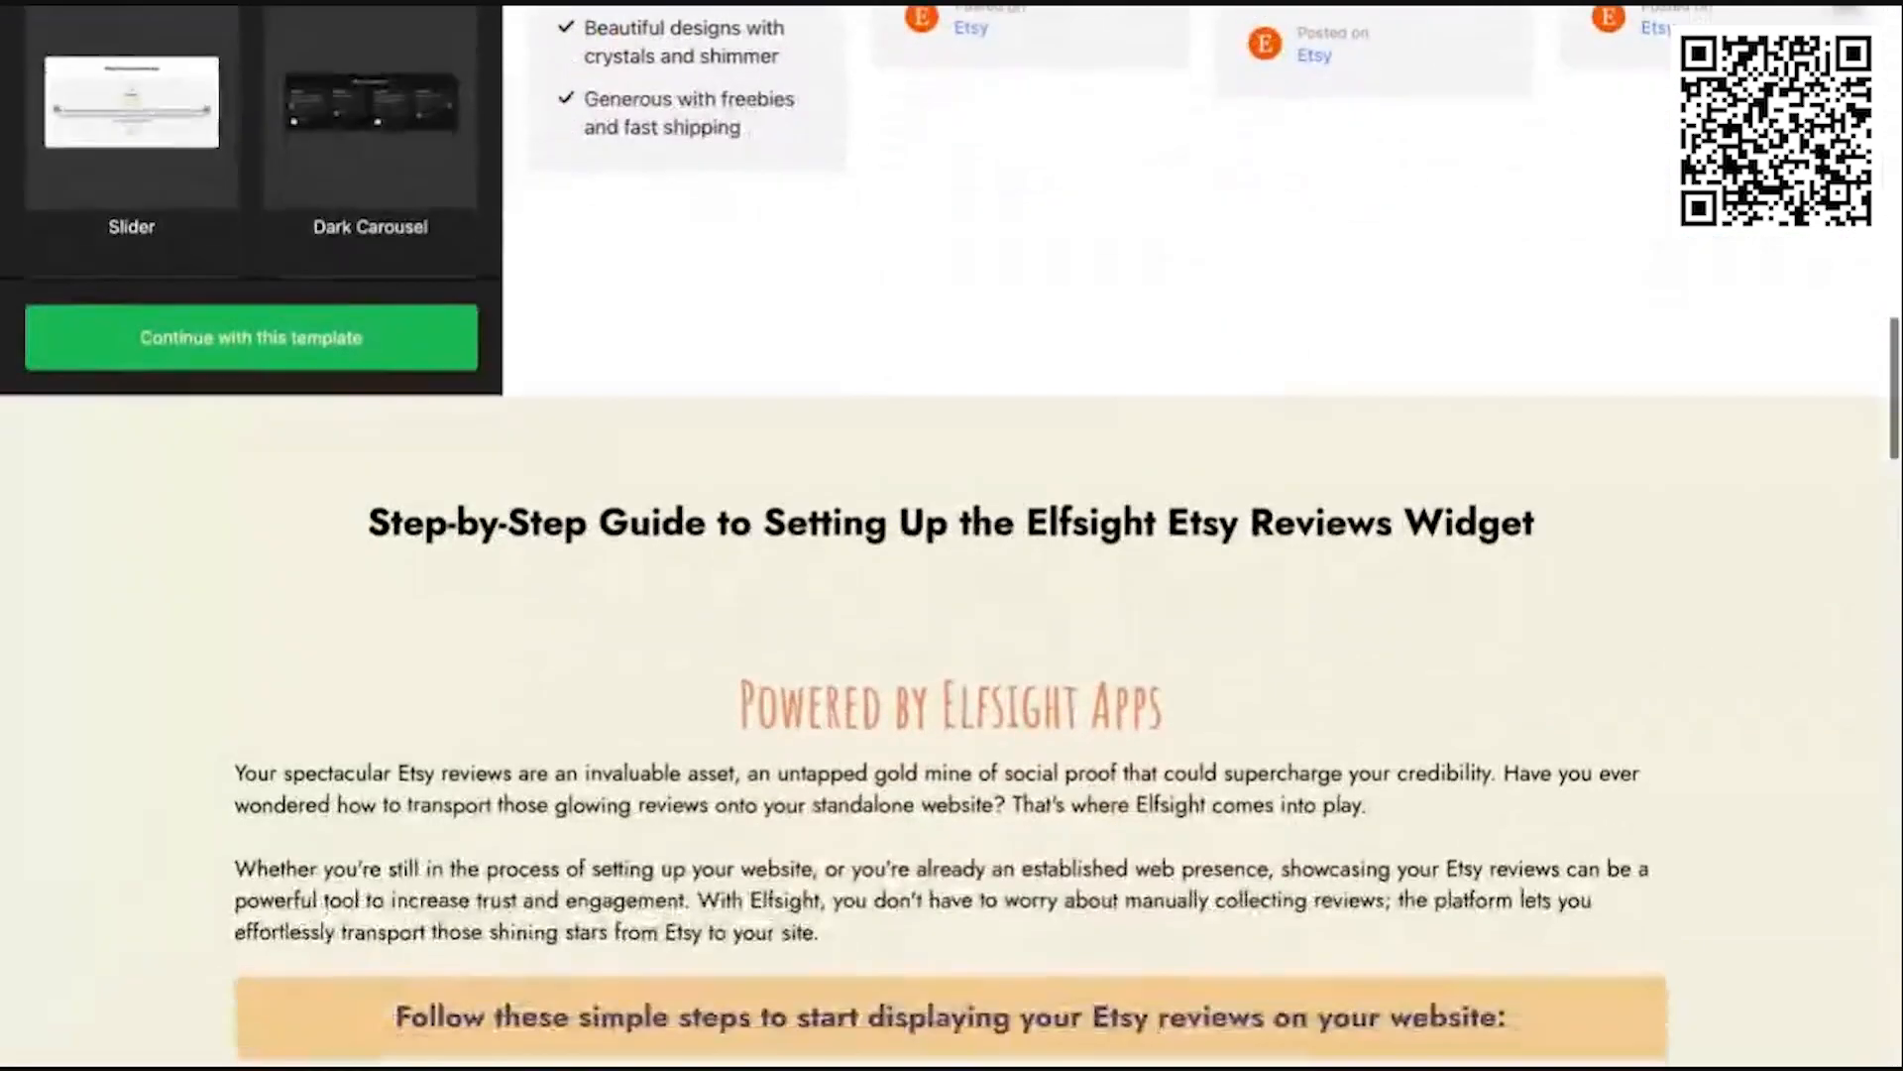
scroll(951, 535, down, 6)
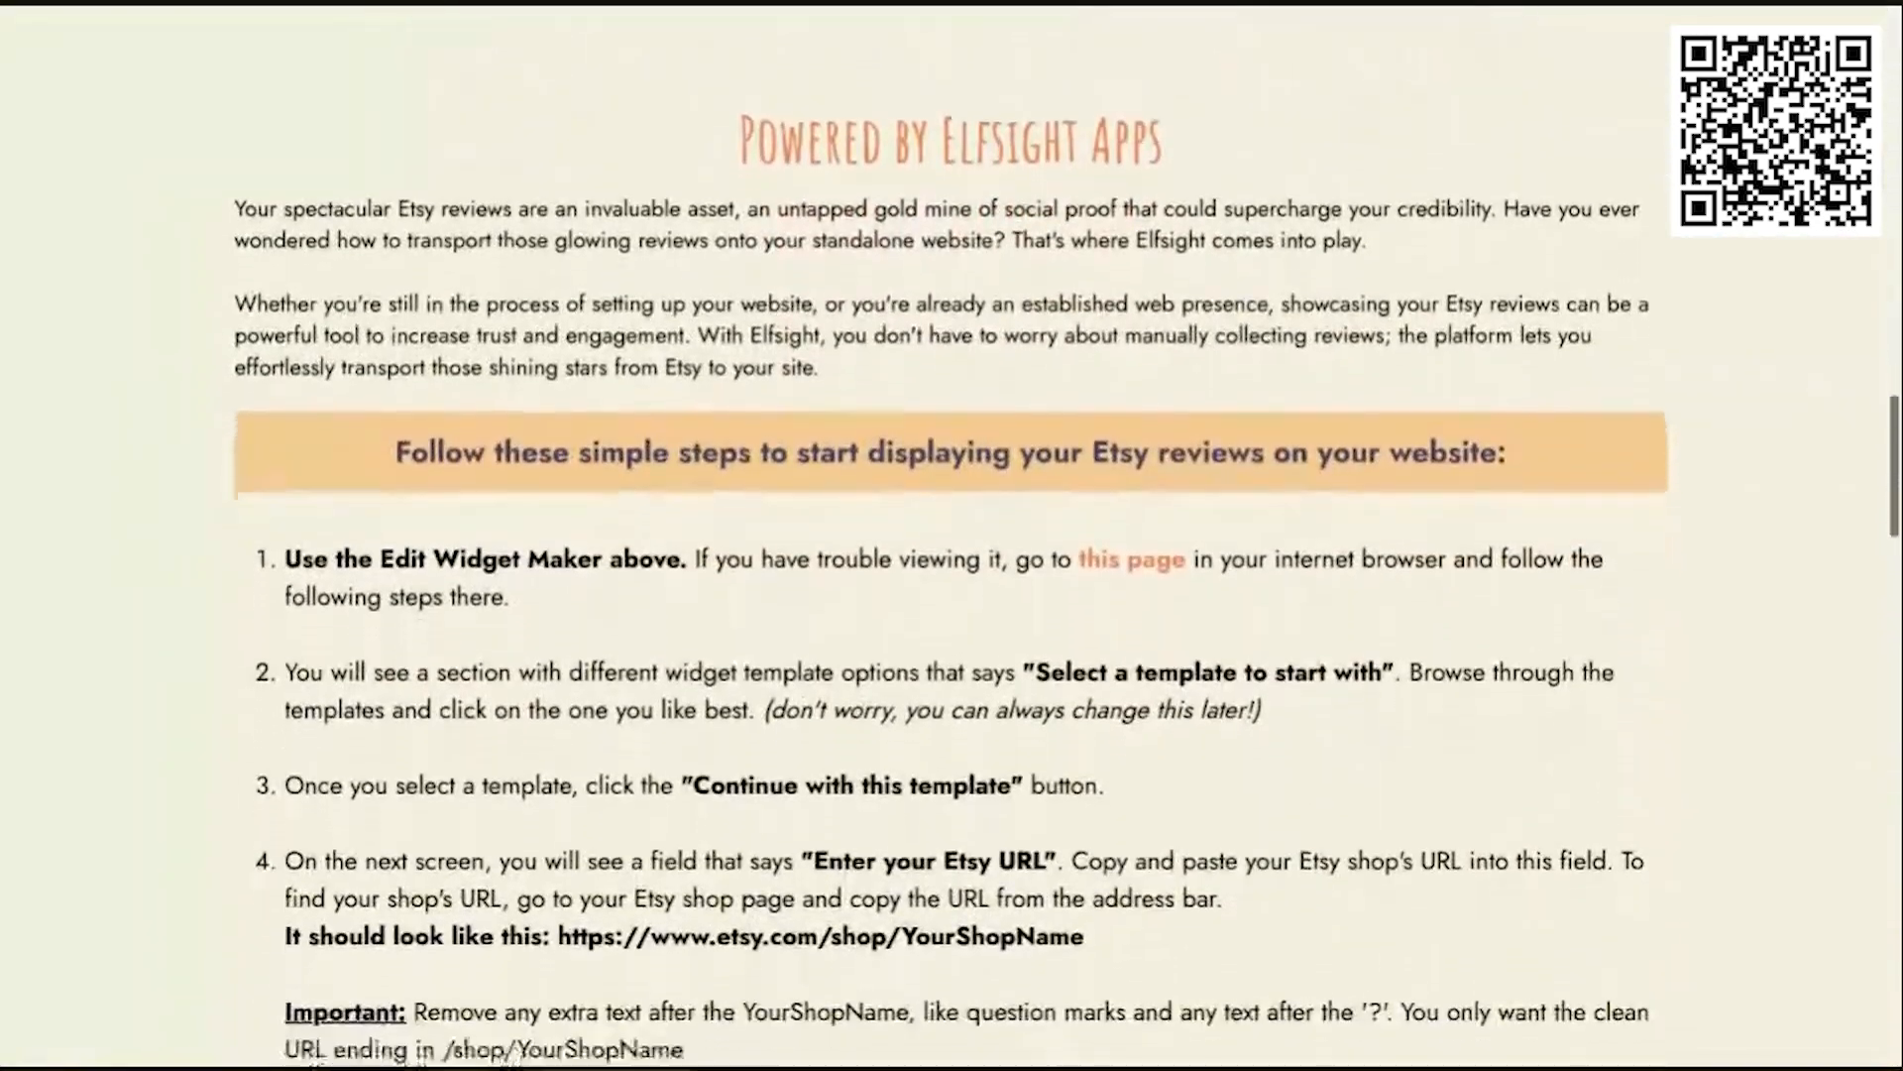
scroll(951, 536, down, 6)
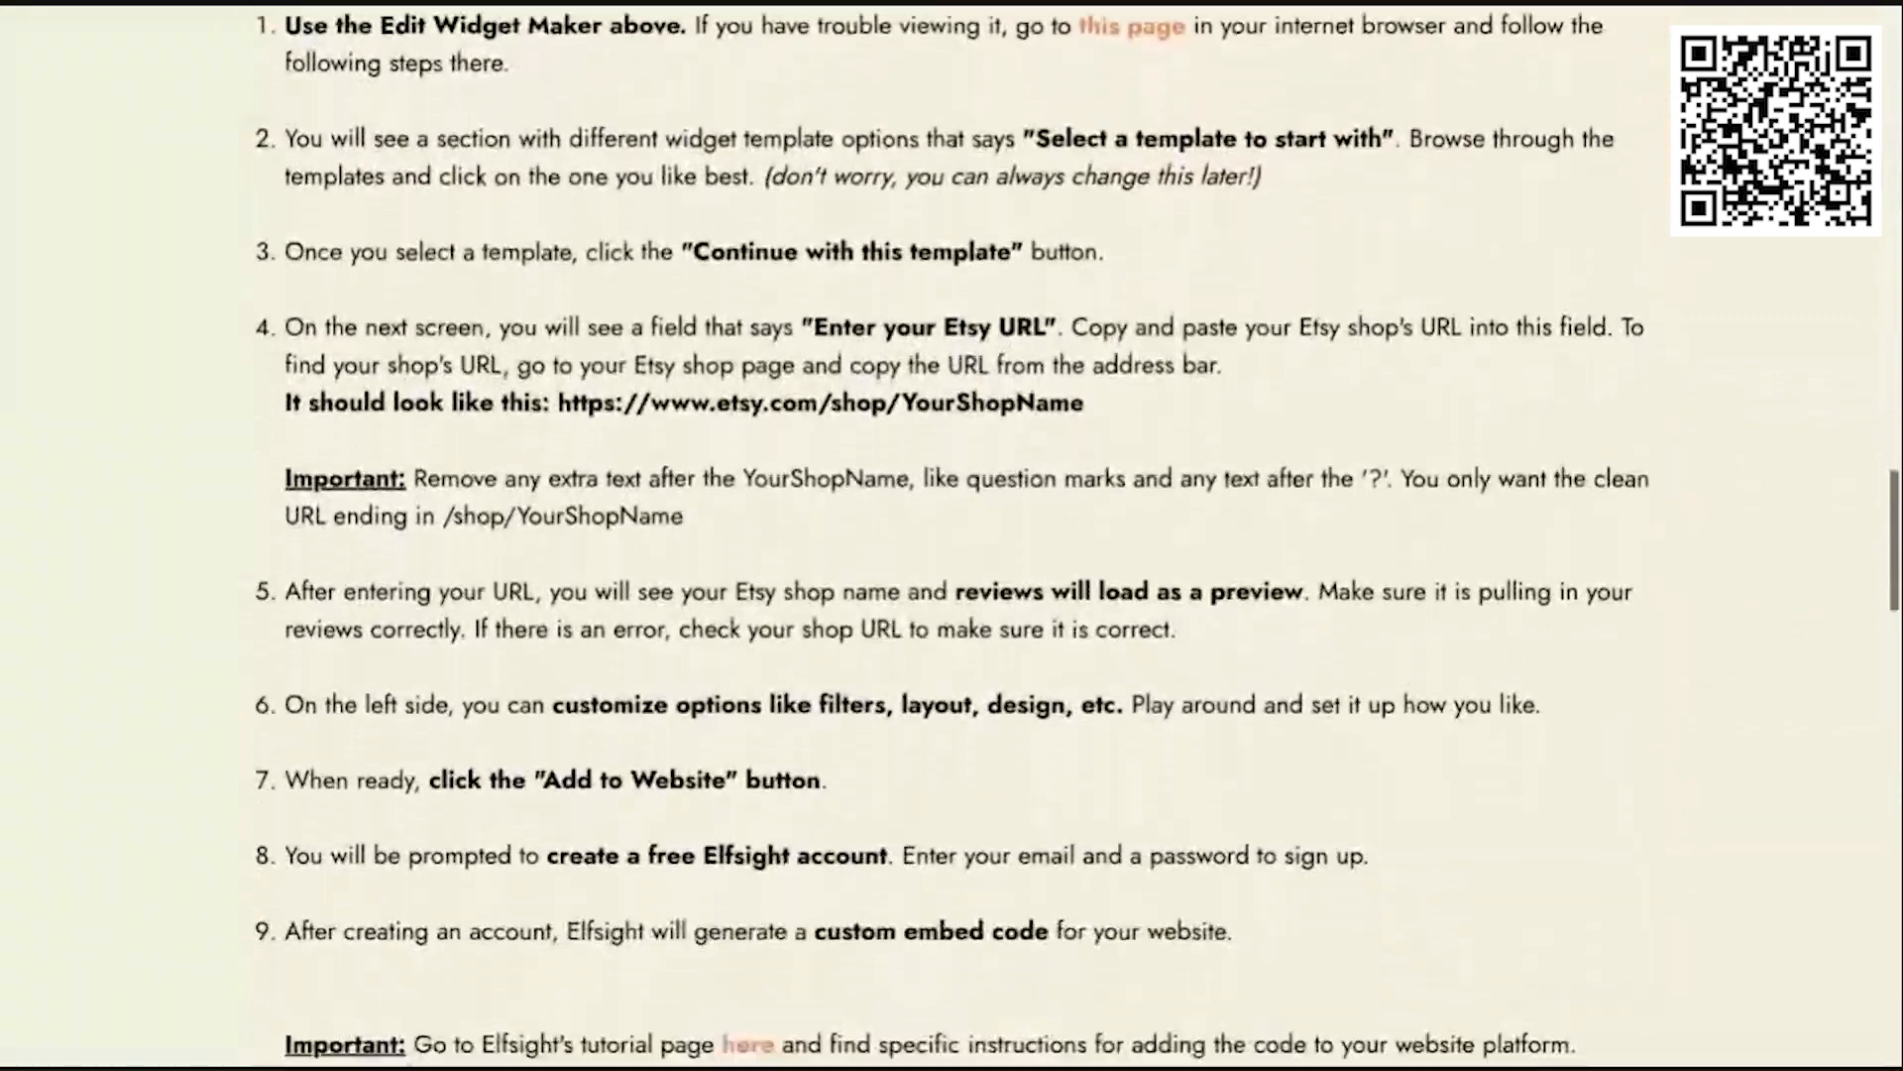
scroll(952, 536, down, 3)
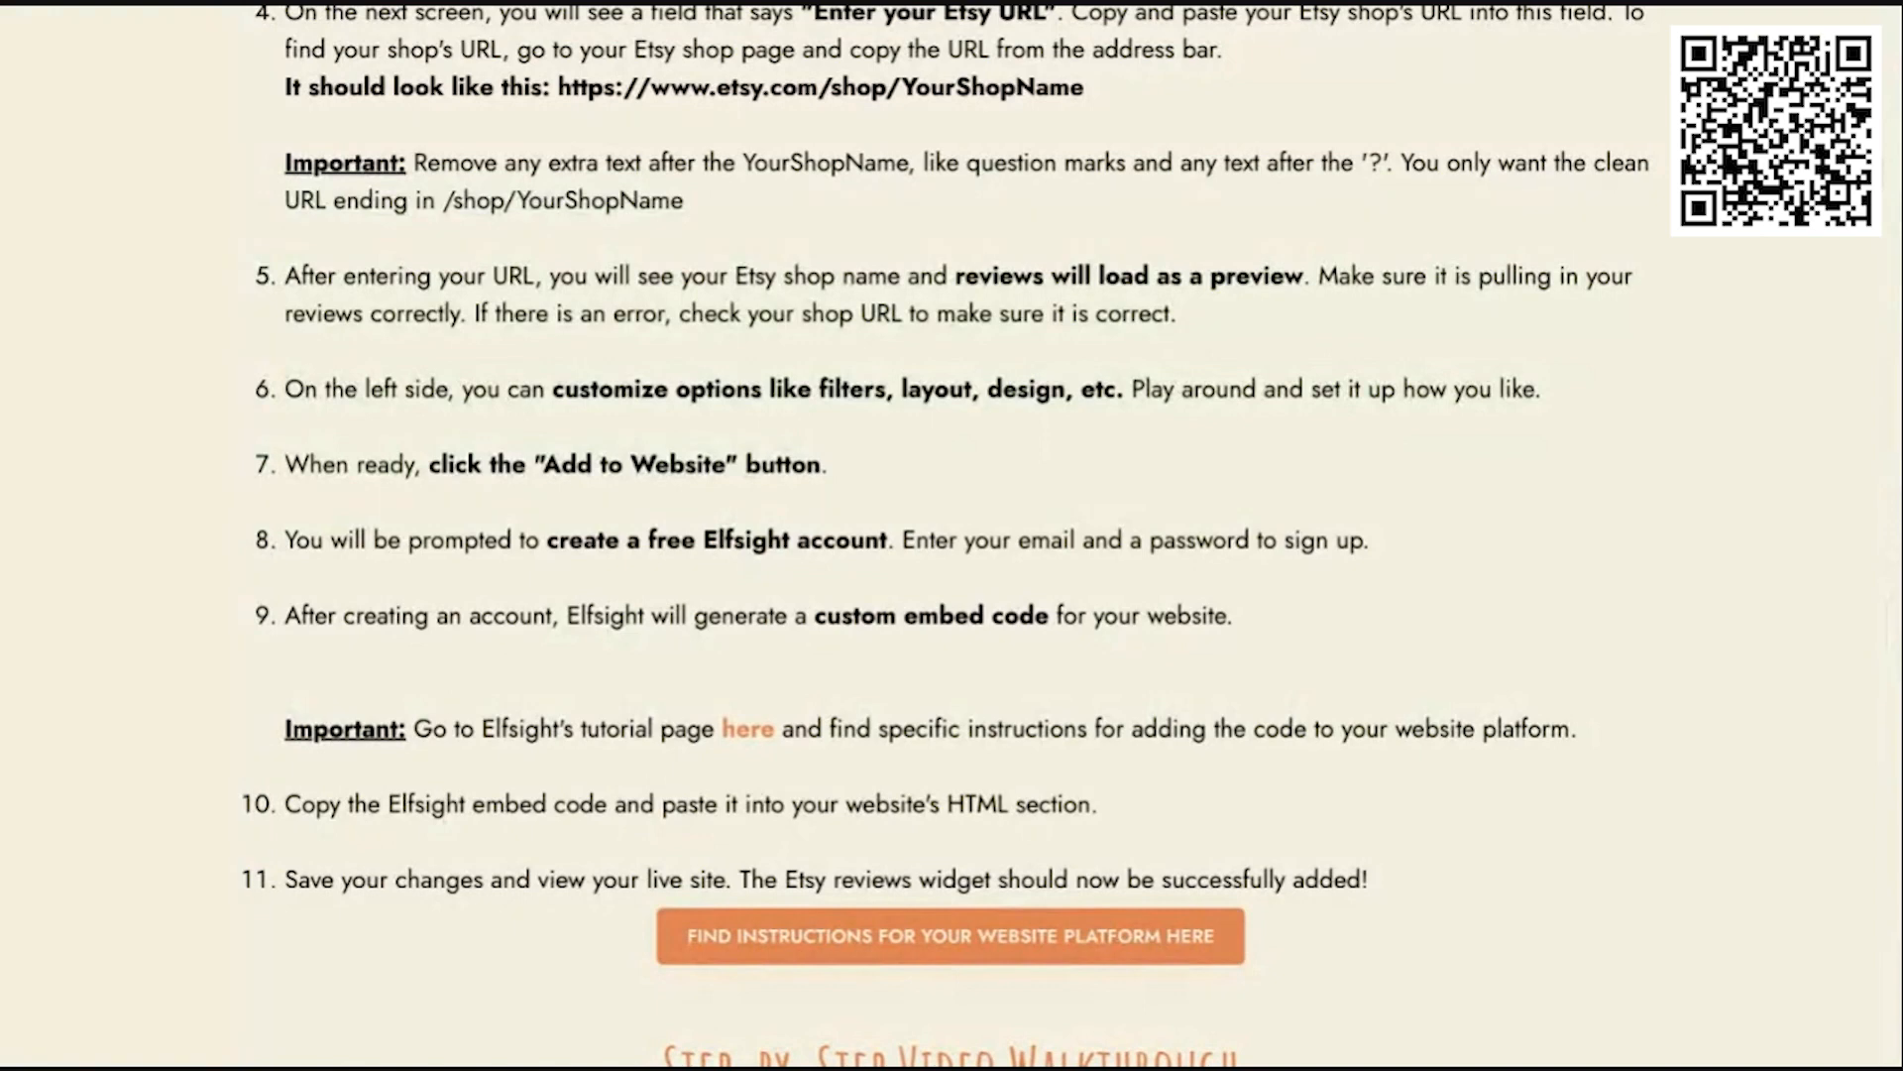
scroll(1051, 655, down, 1)
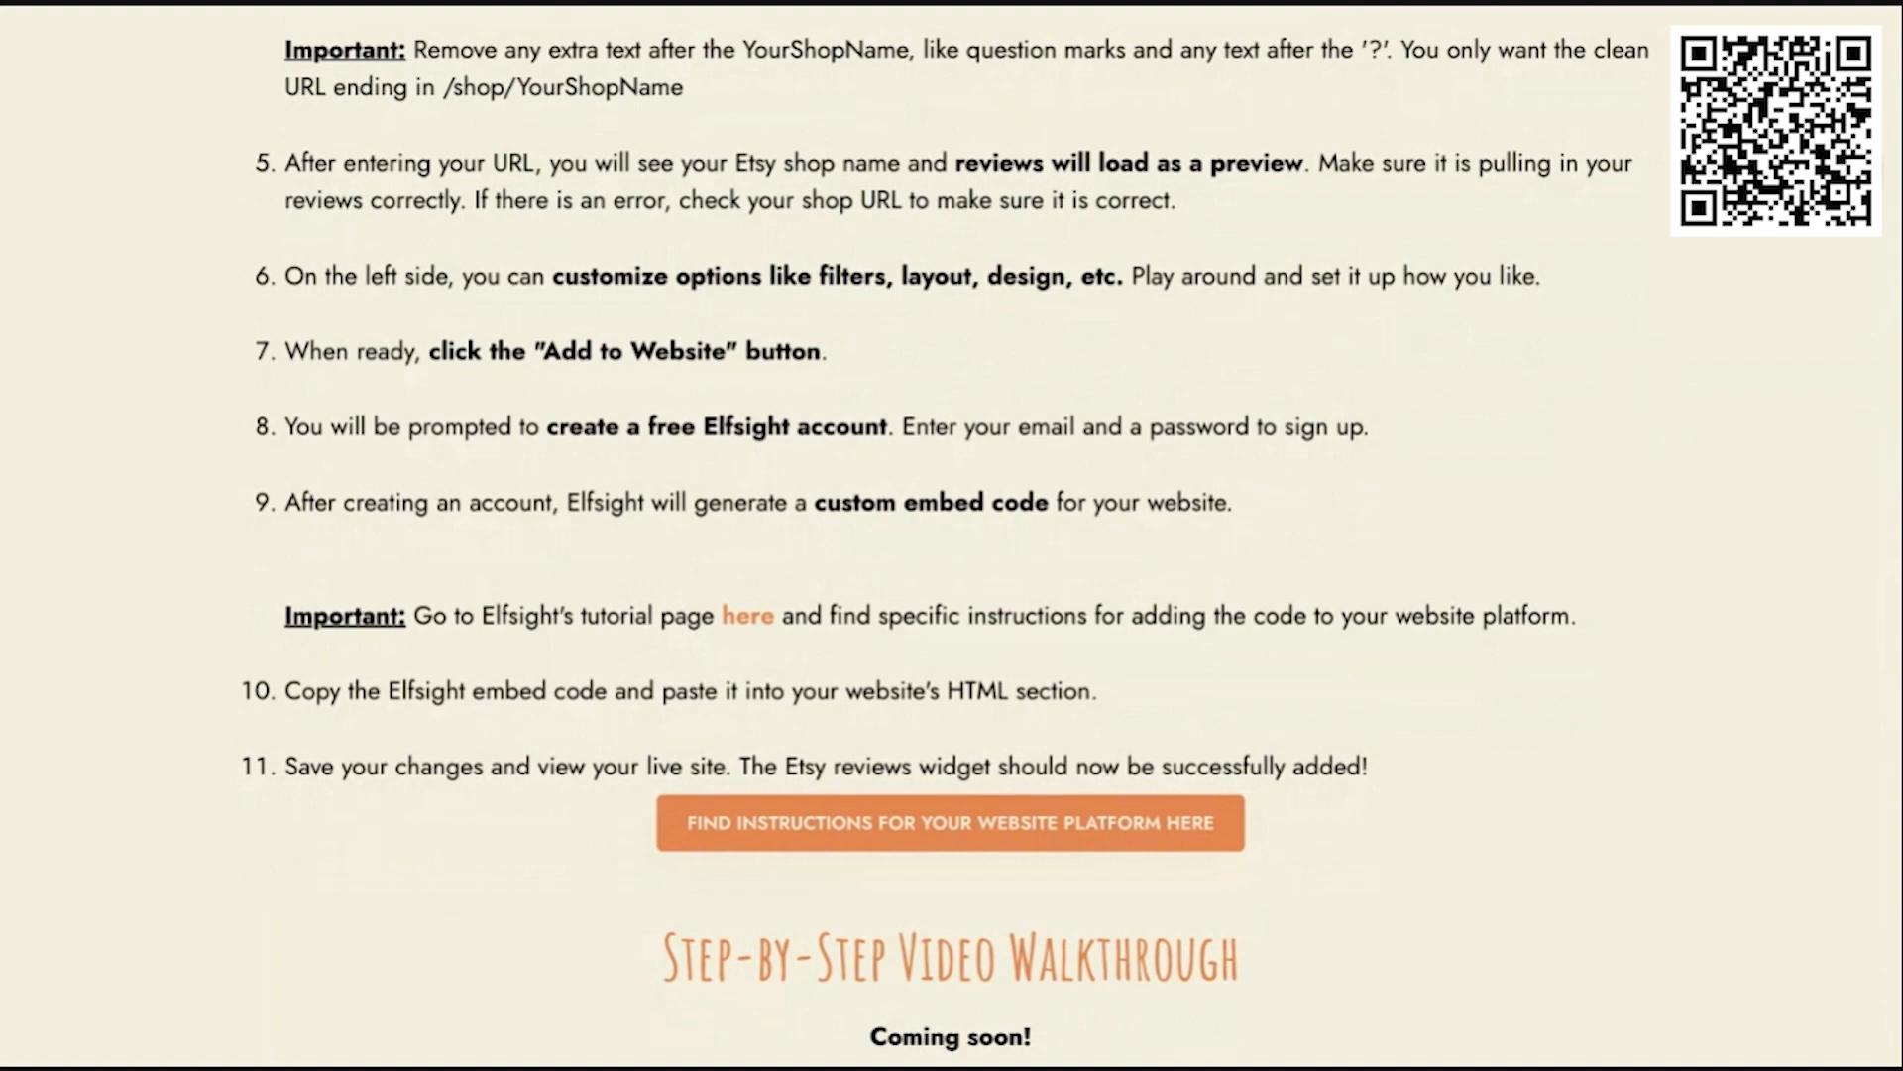
scroll(952, 535, down, 3)
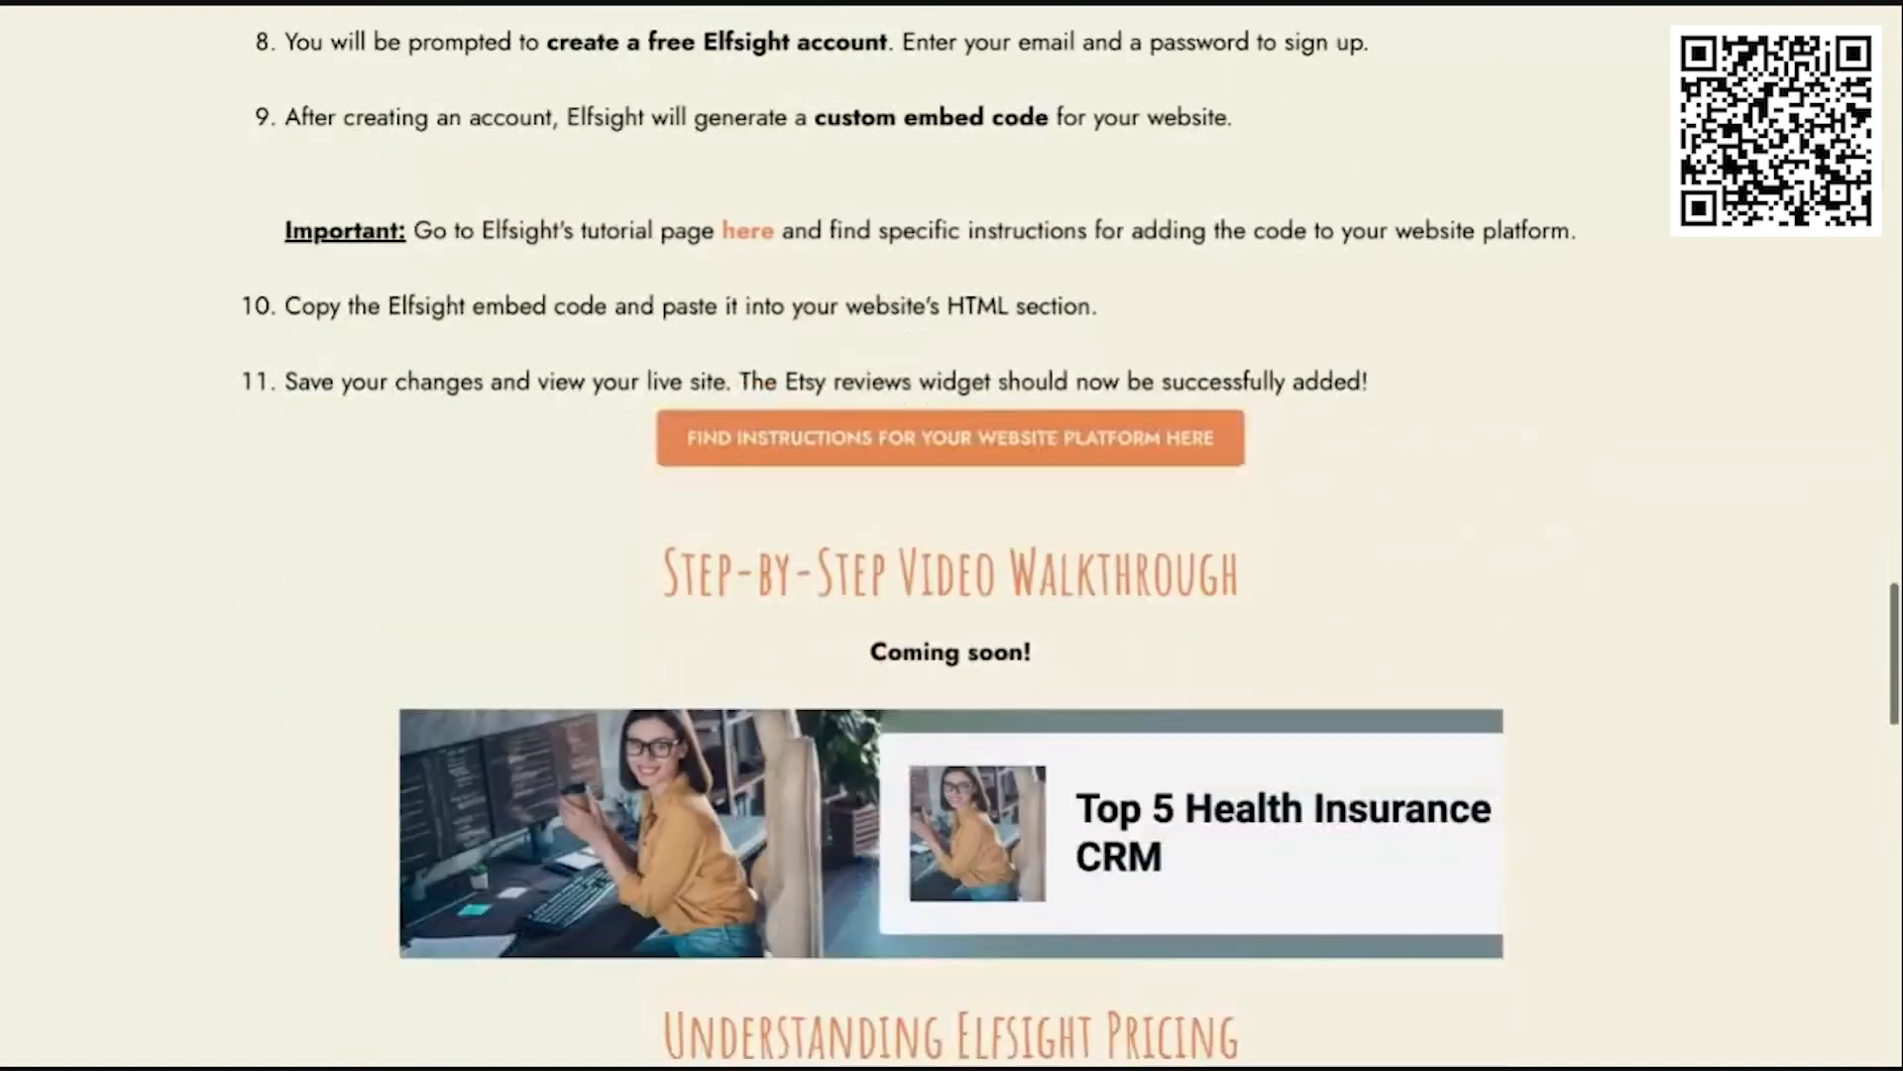
scroll(951, 535, down, 1)
scroll(952, 535, up, 1)
scroll(952, 536, down, 4)
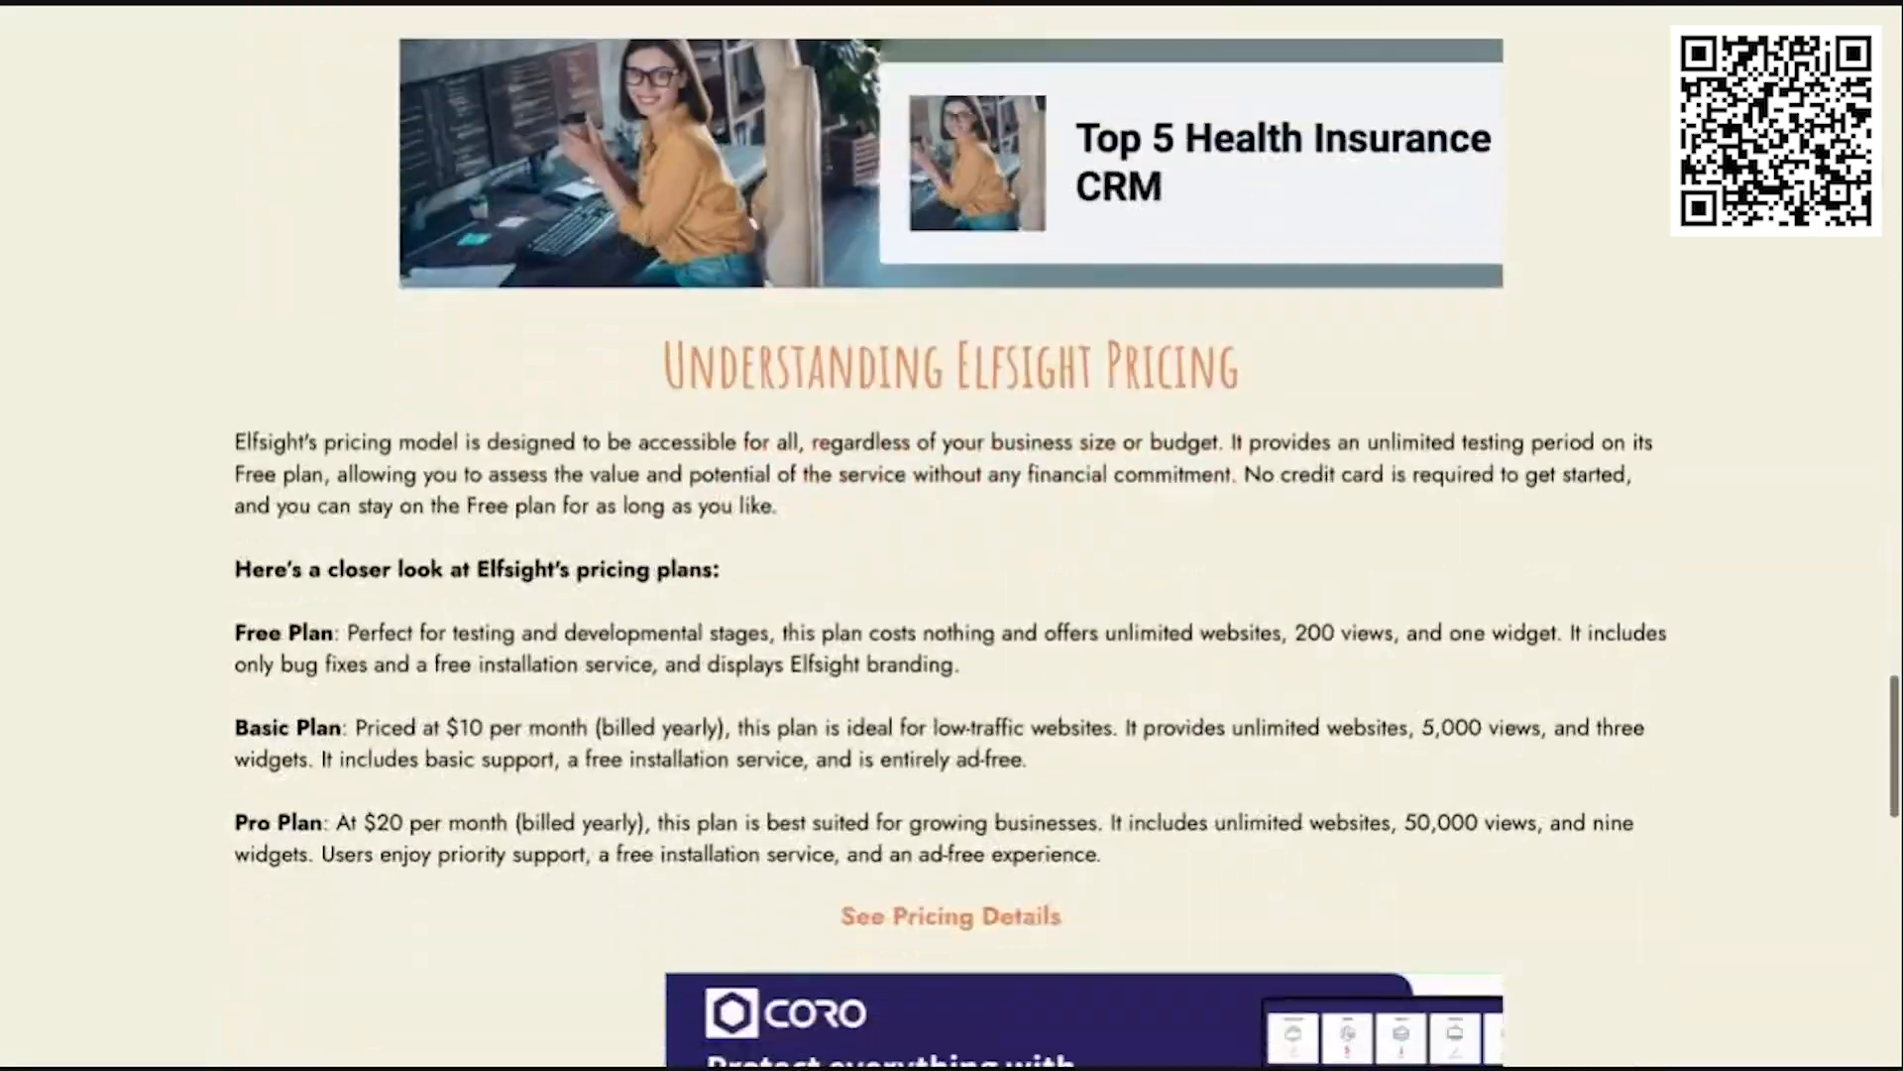
scroll(952, 536, down, 1)
Step: Return to the embedded widget editor and preview the Floating Badge and Grid templates
scroll(952, 536, up, 15)
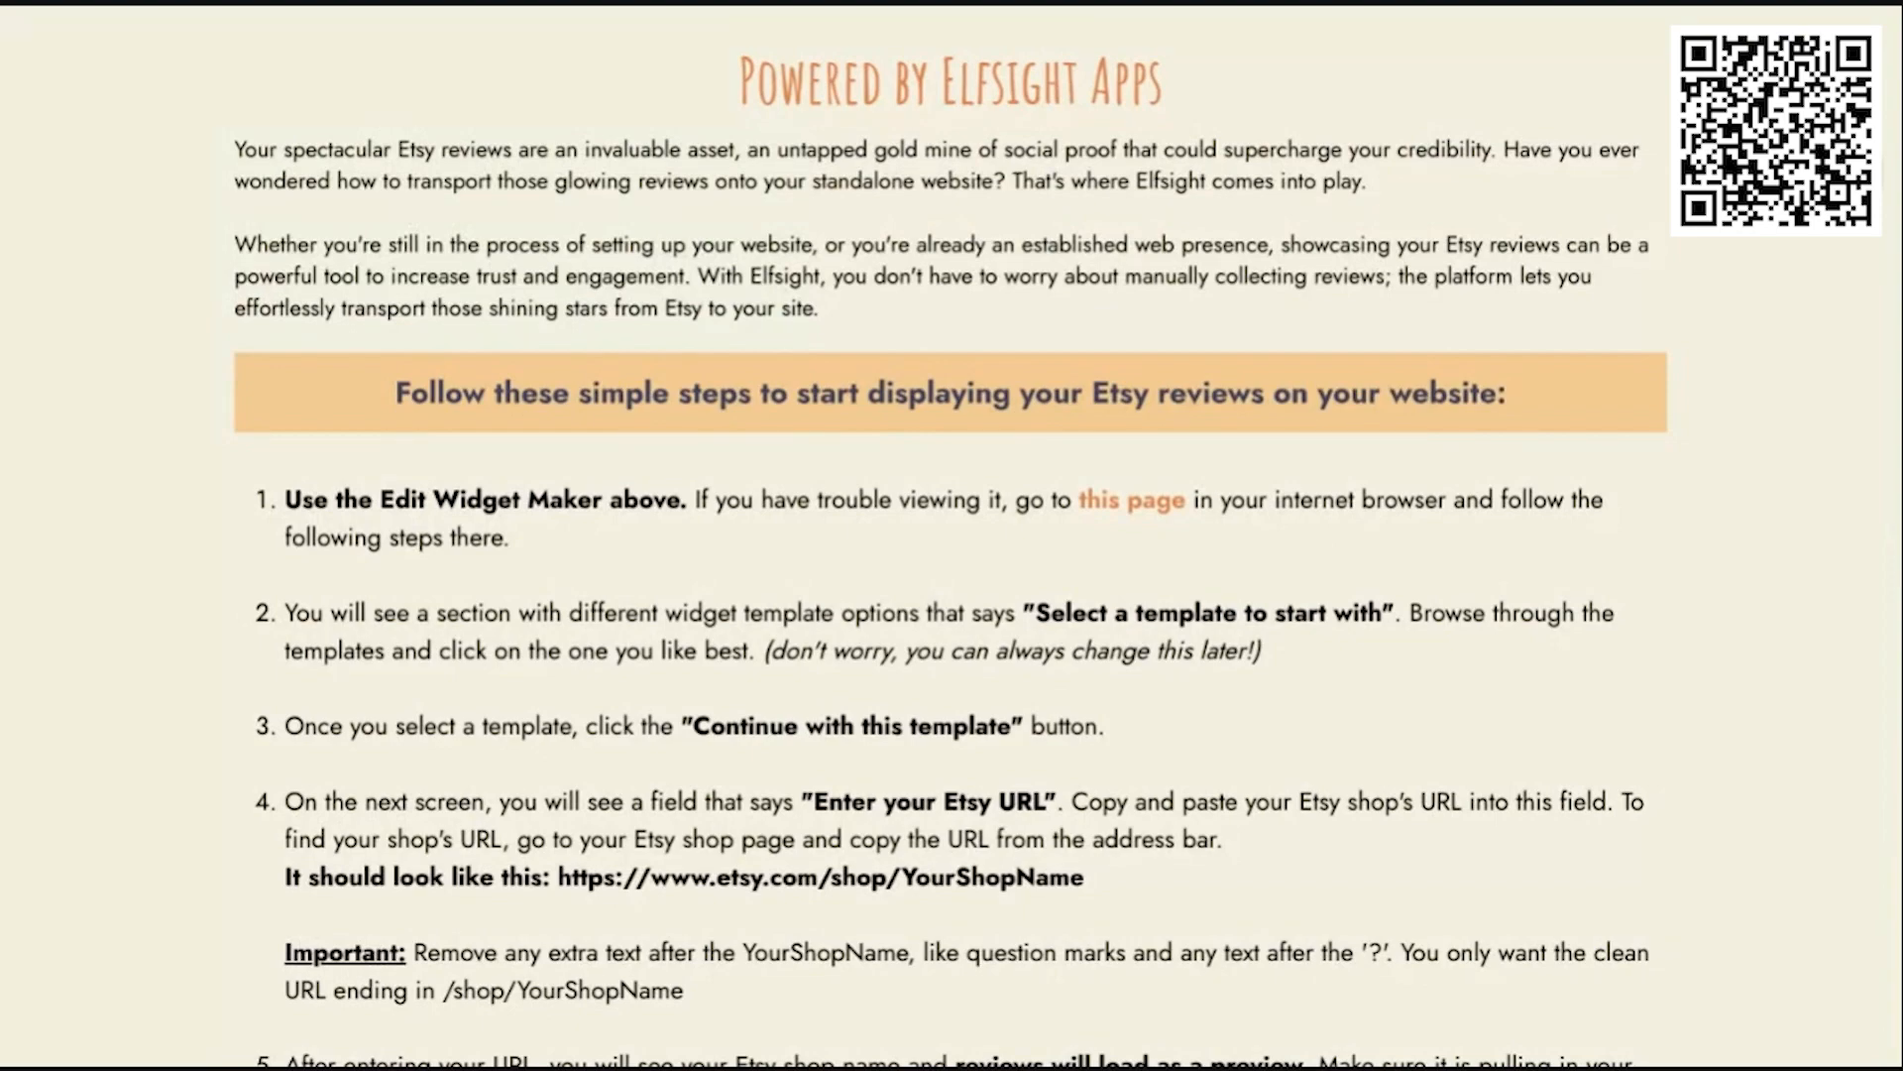
scroll(998, 522, down, 5)
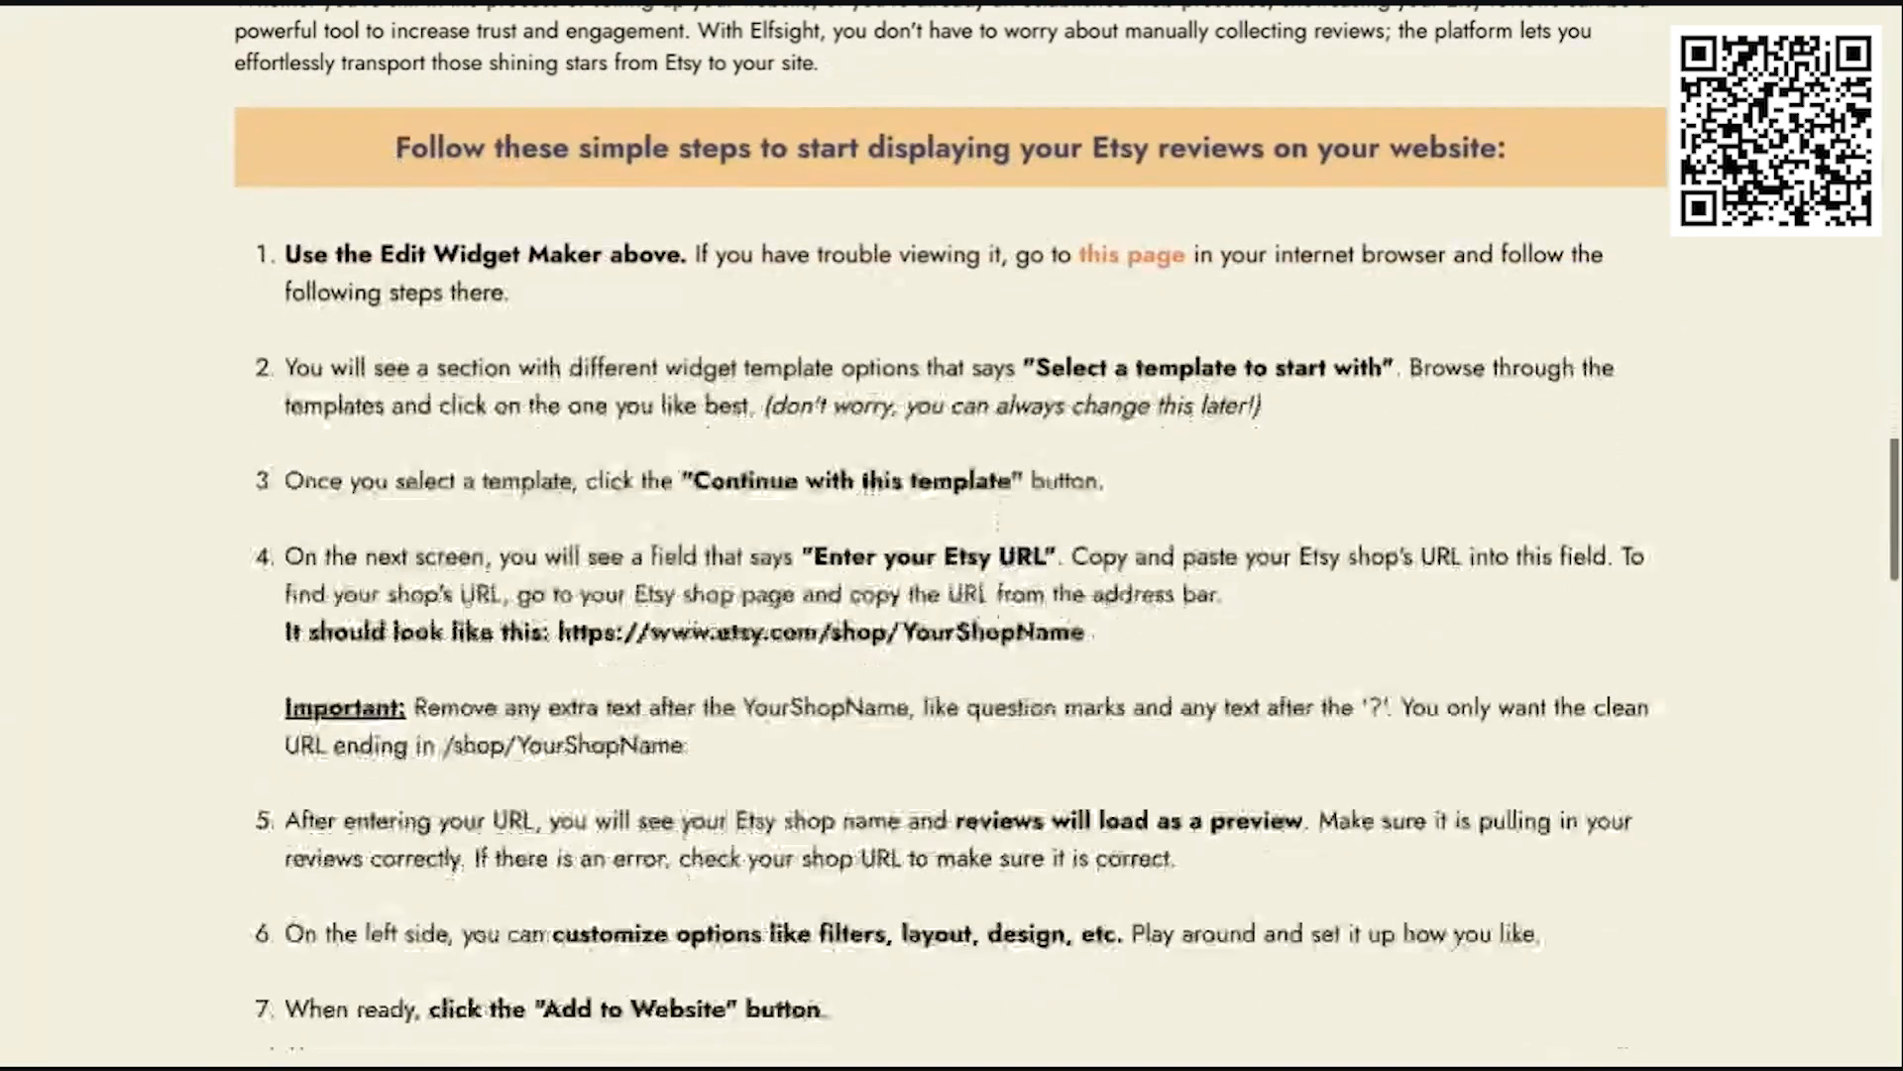
scroll(901, 786, up, 2)
scroll(901, 785, up, 15)
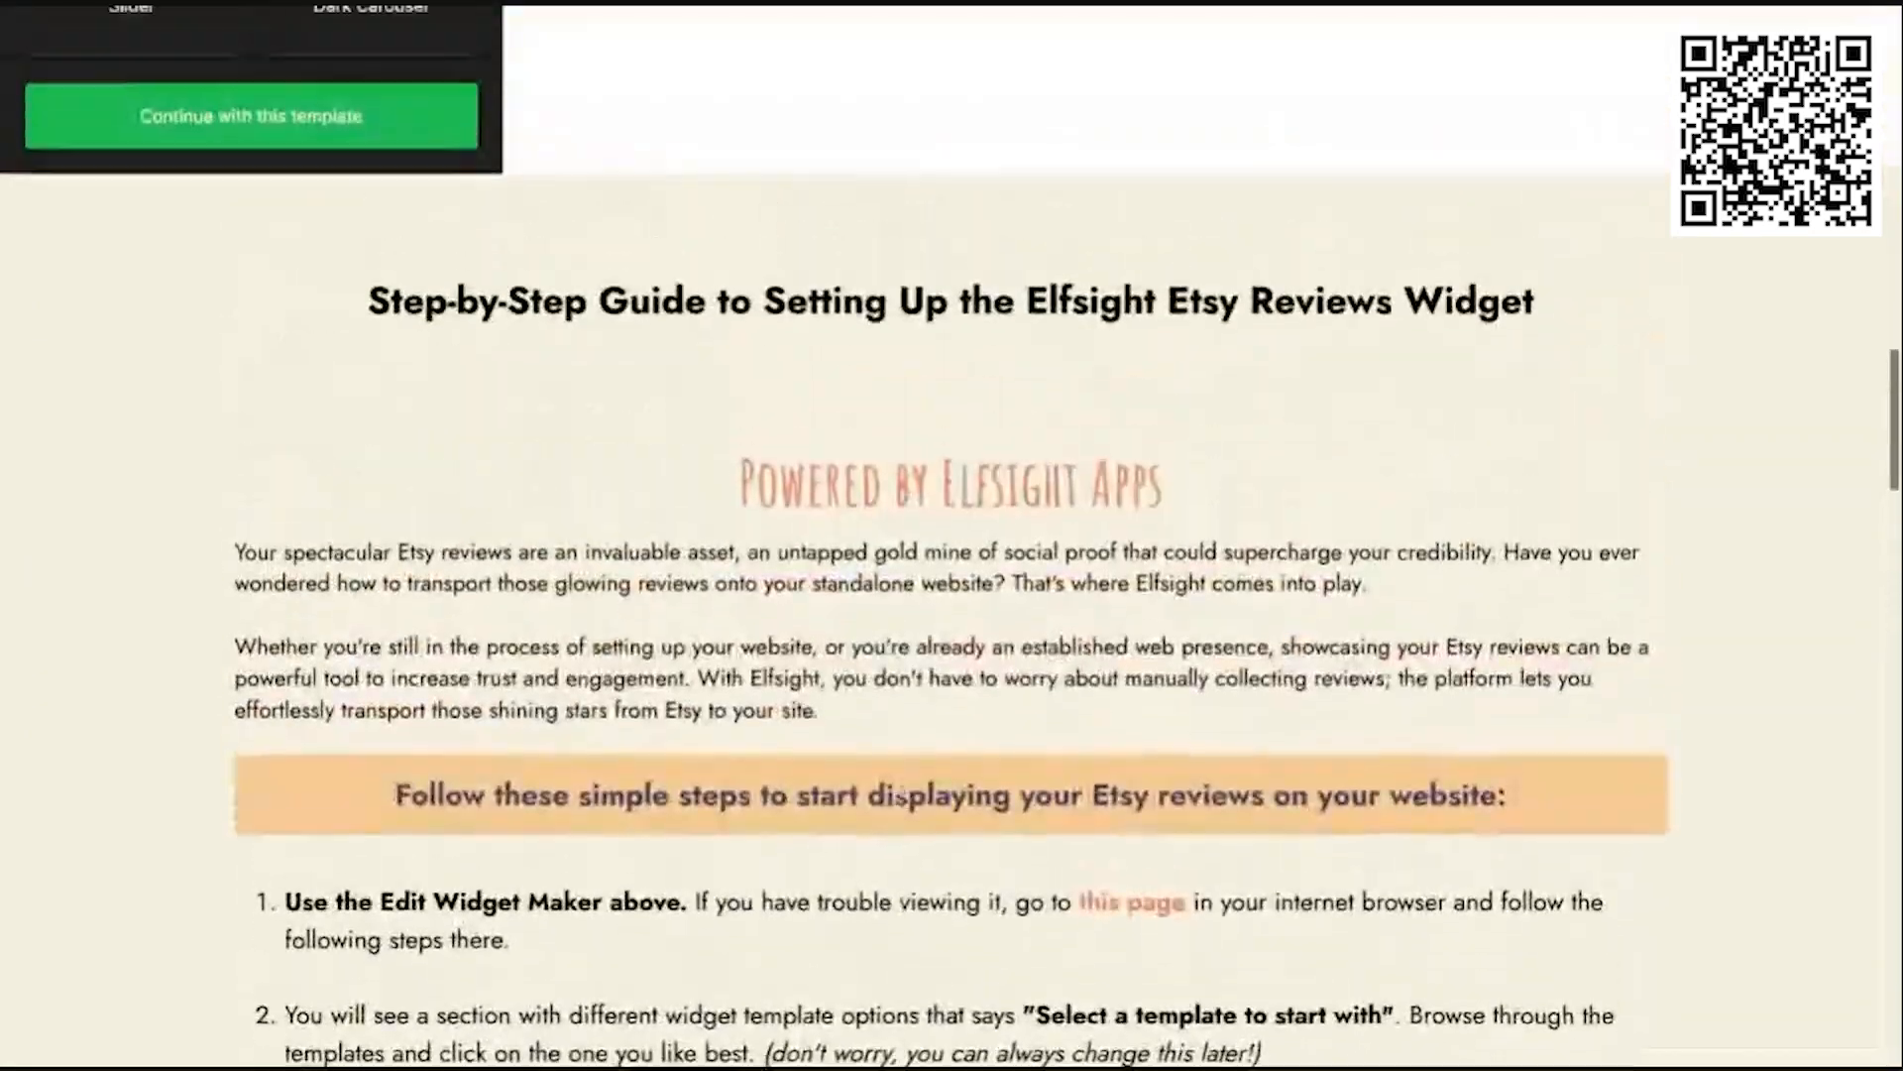
scroll(952, 536, up, 1)
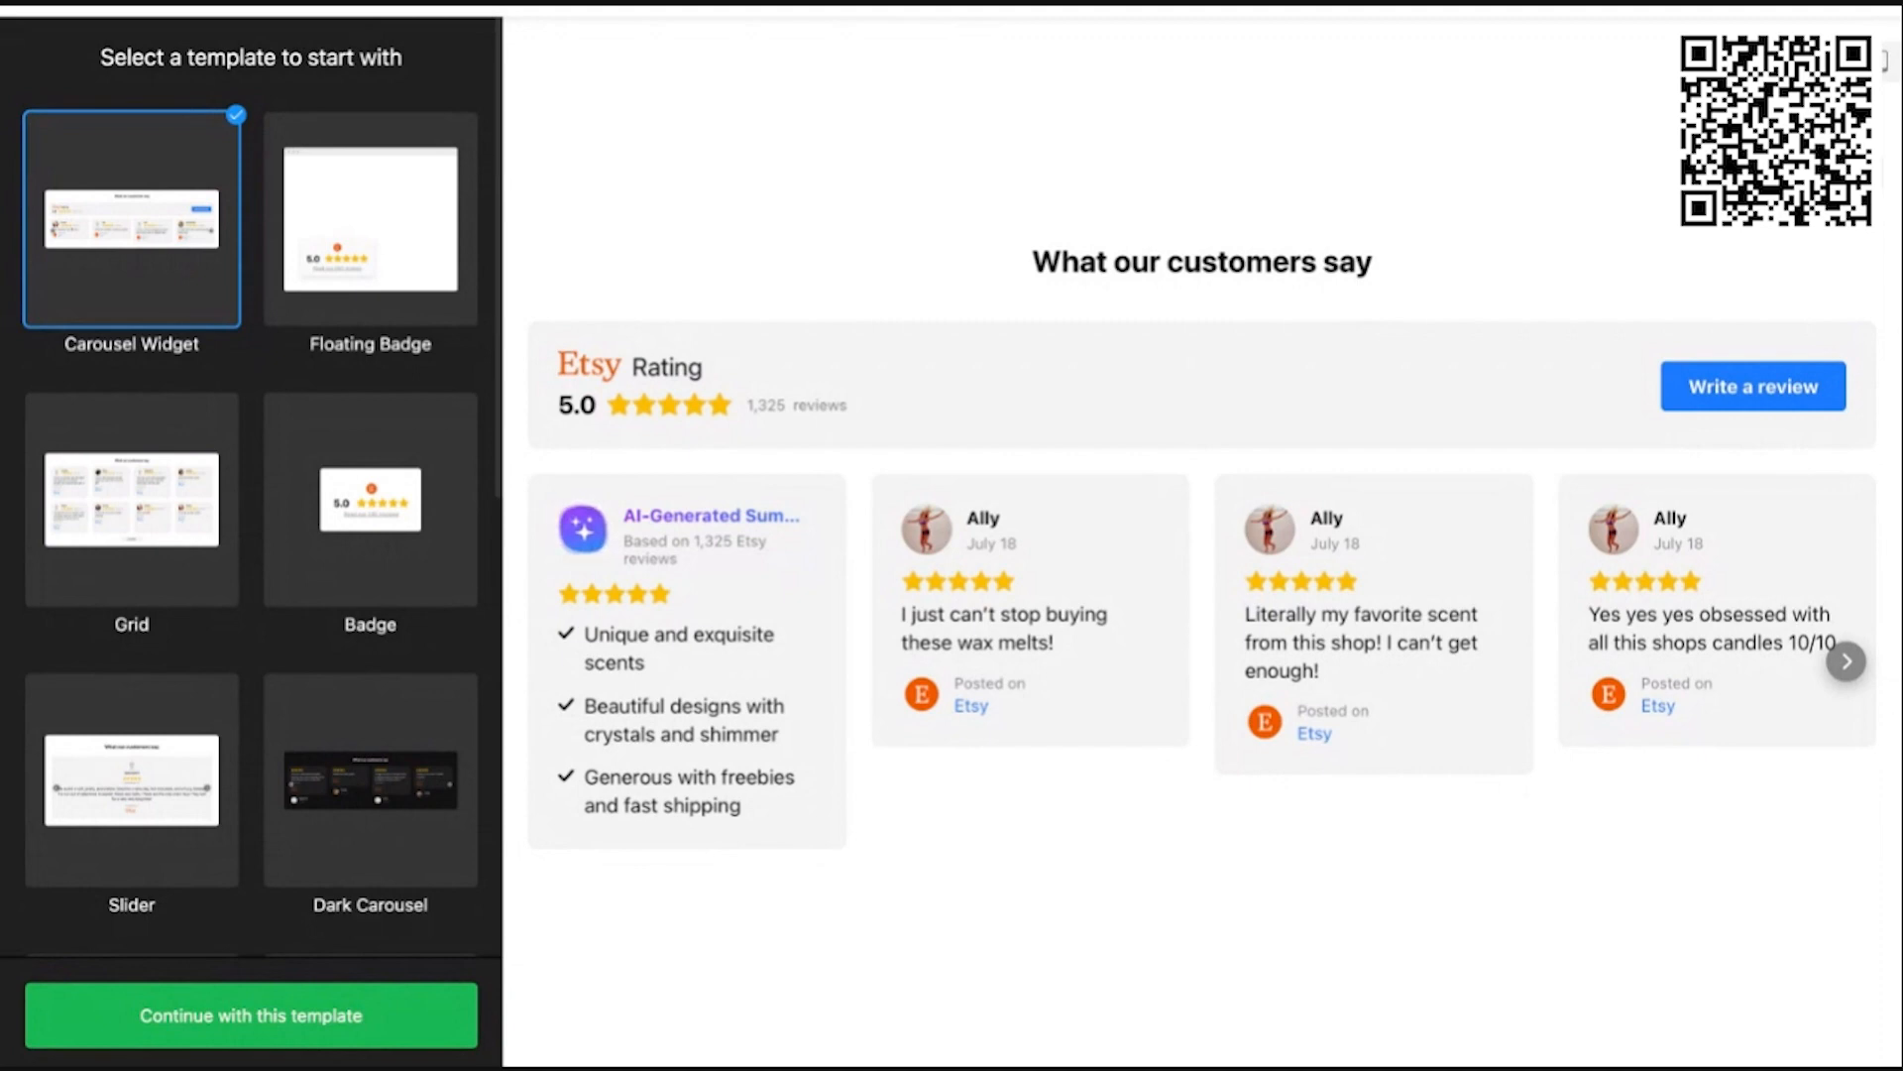
drag(111, 57, 401, 57)
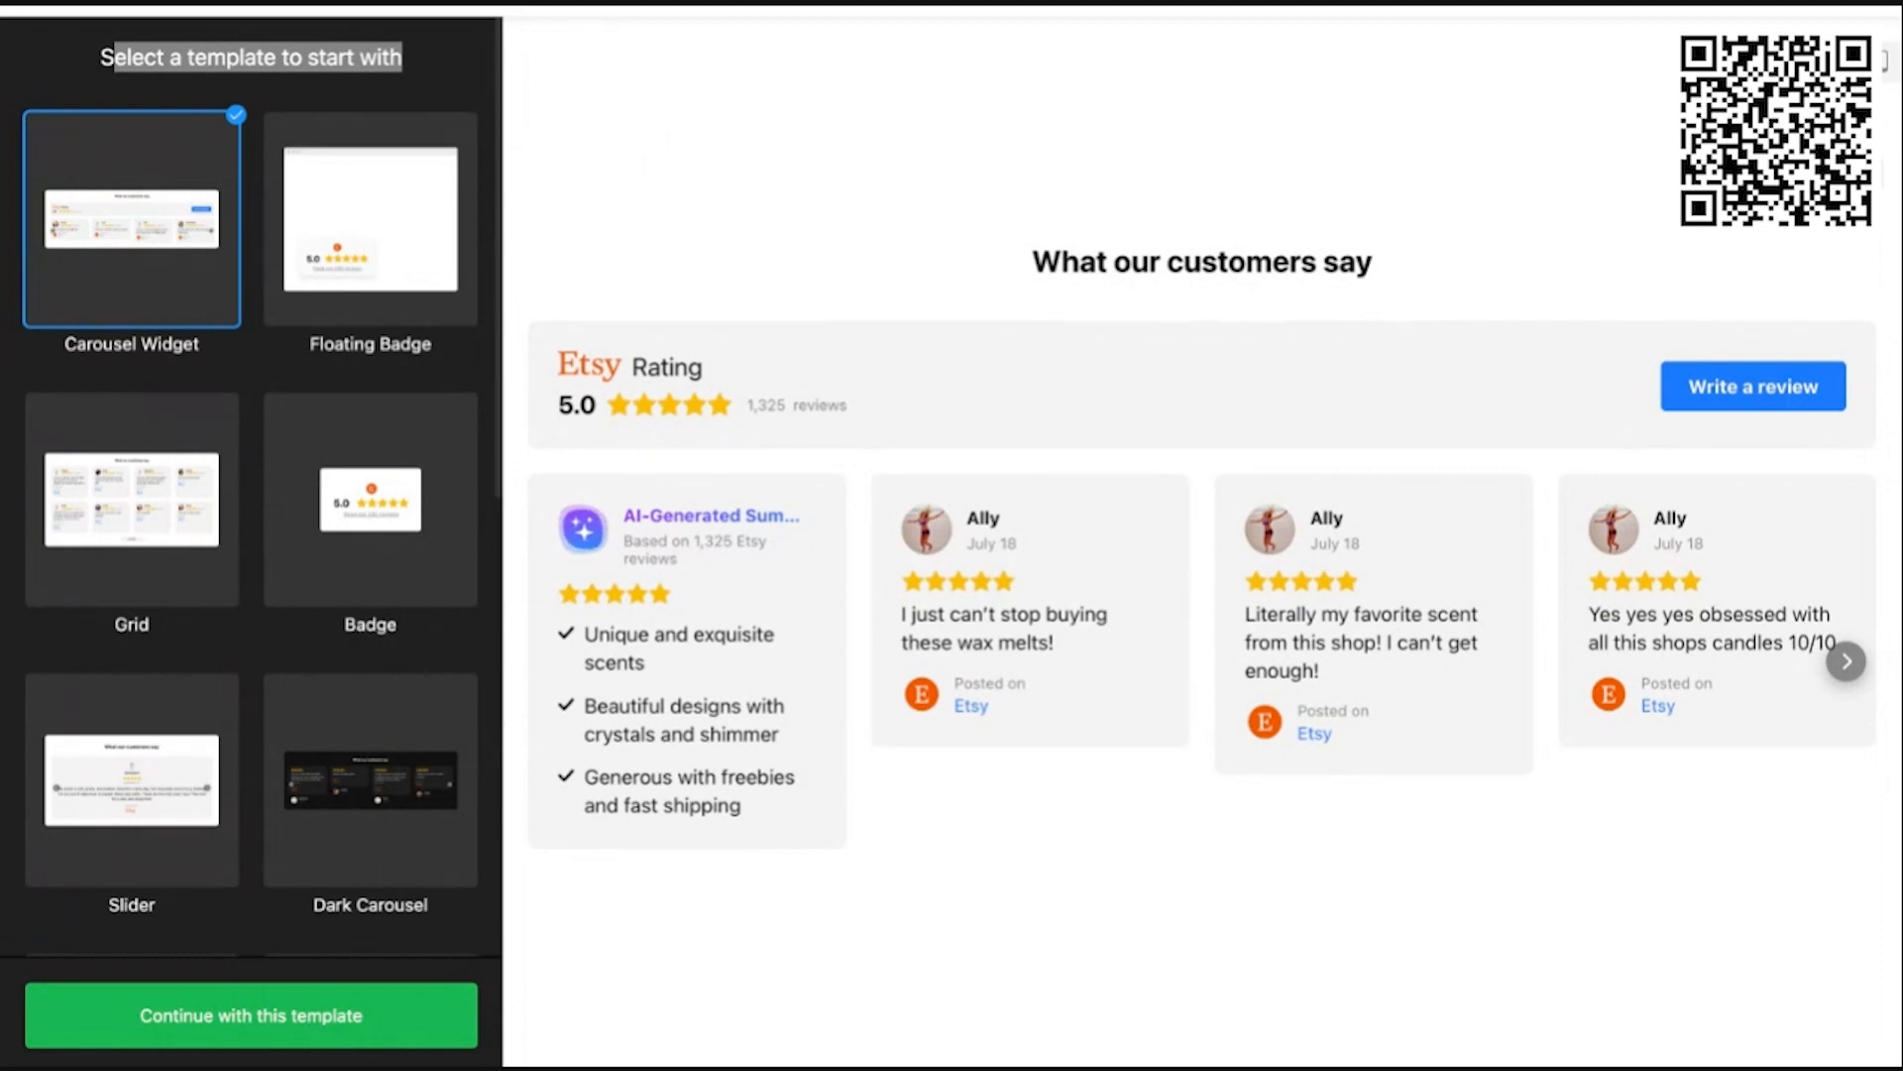
click(437, 261)
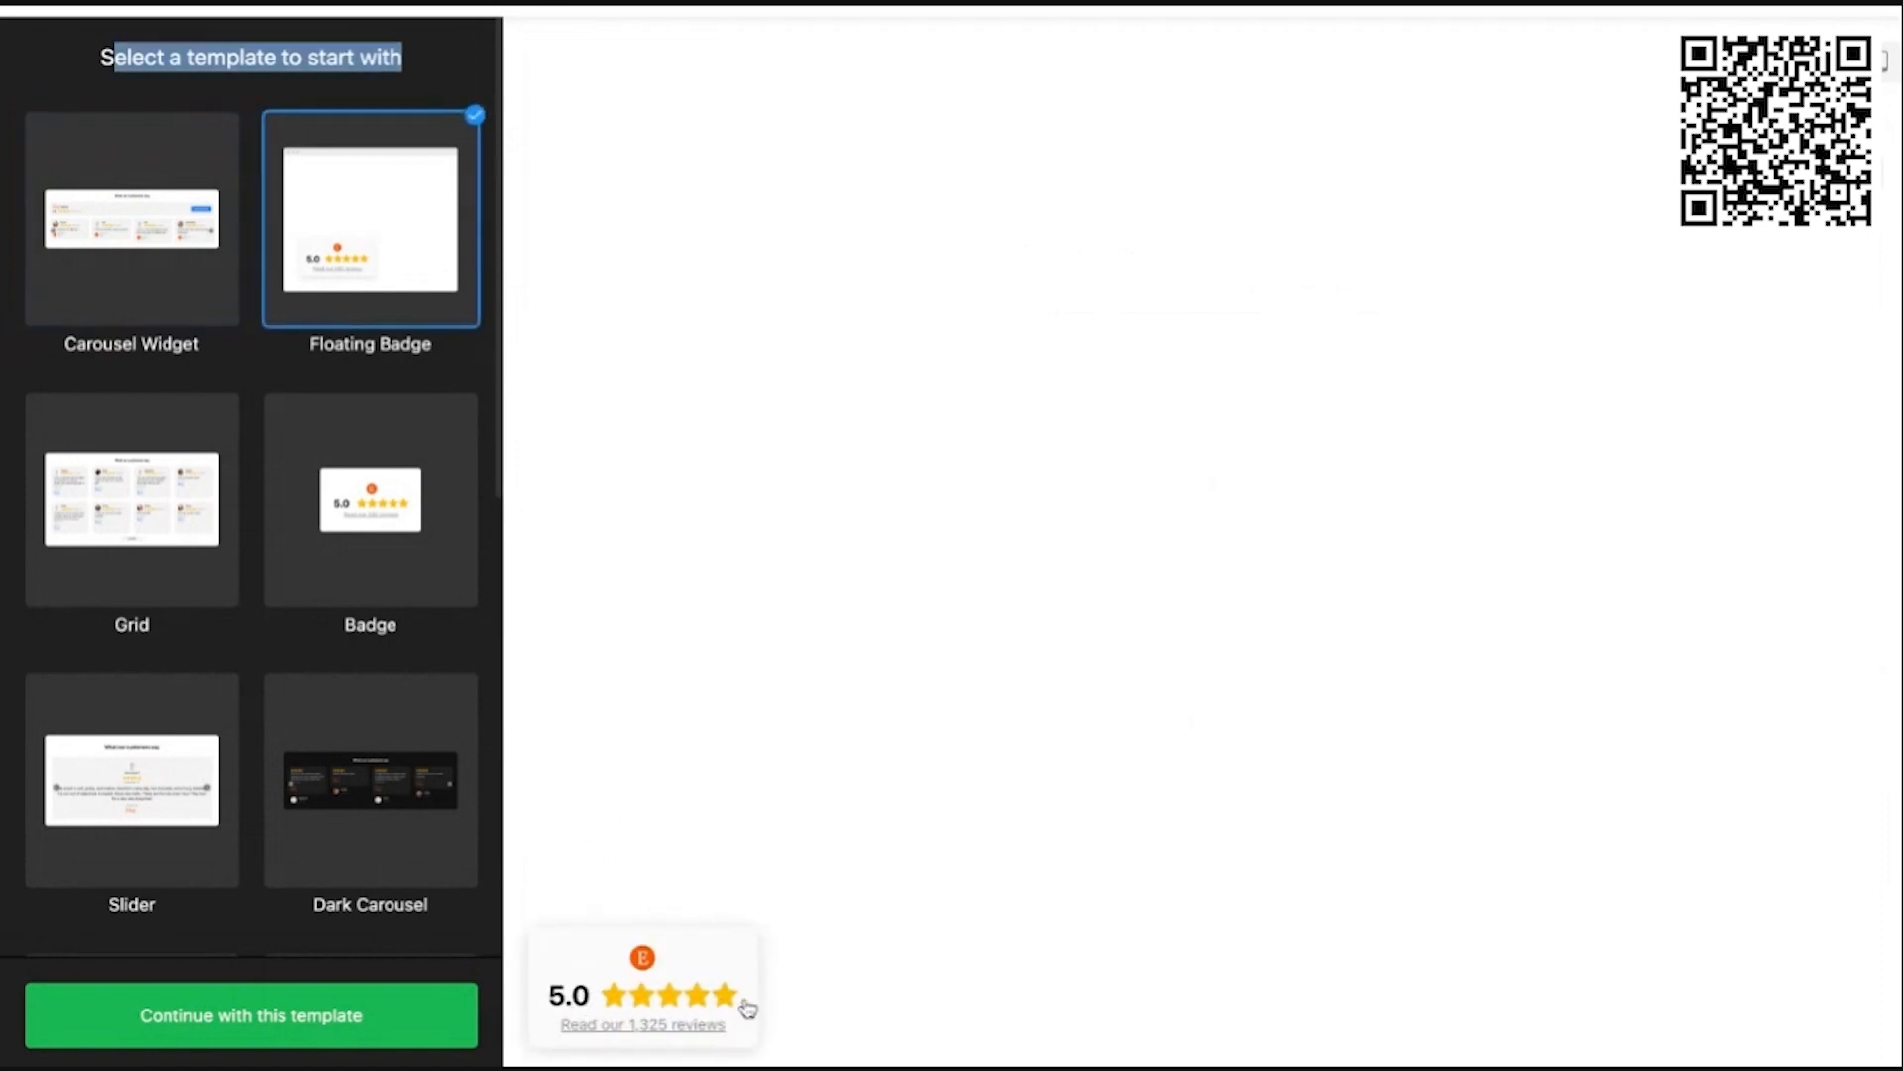
click(132, 567)
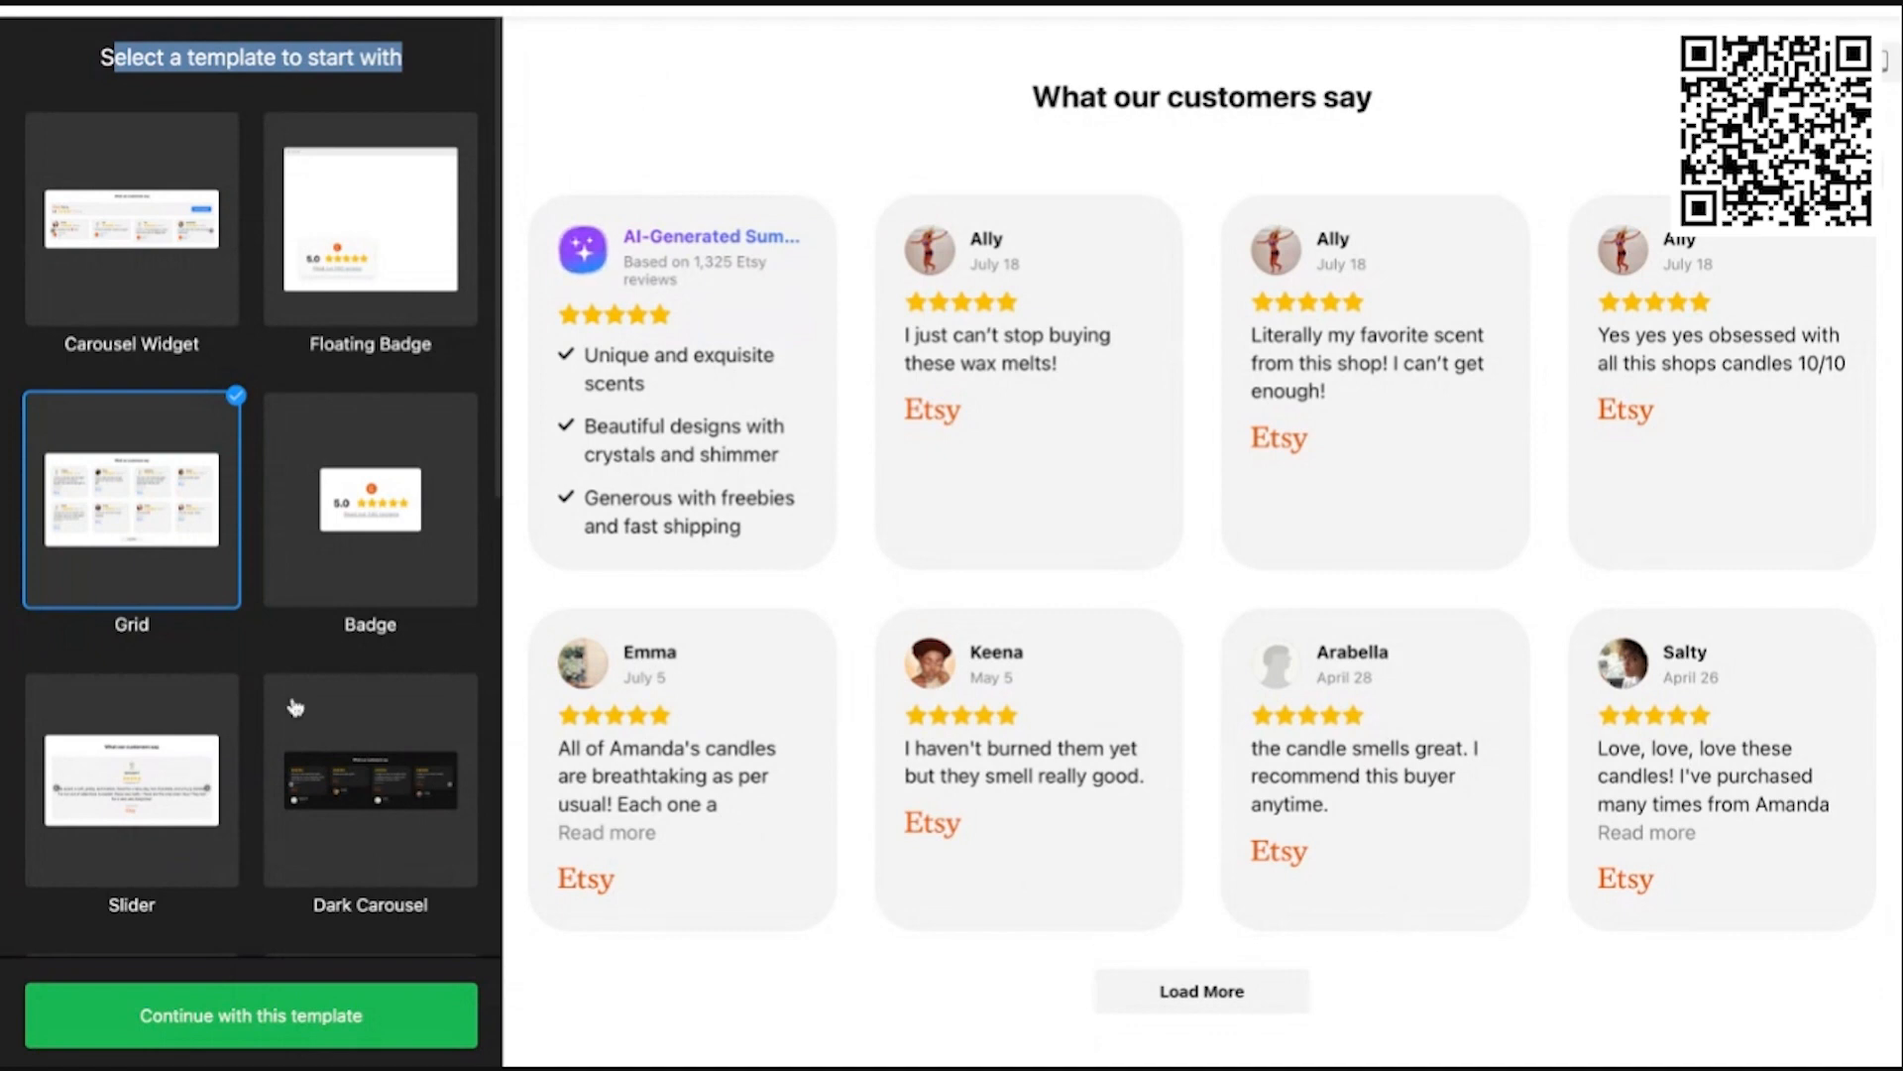
Step: Preview the Slider template and advance through its sample reviews
click(148, 733)
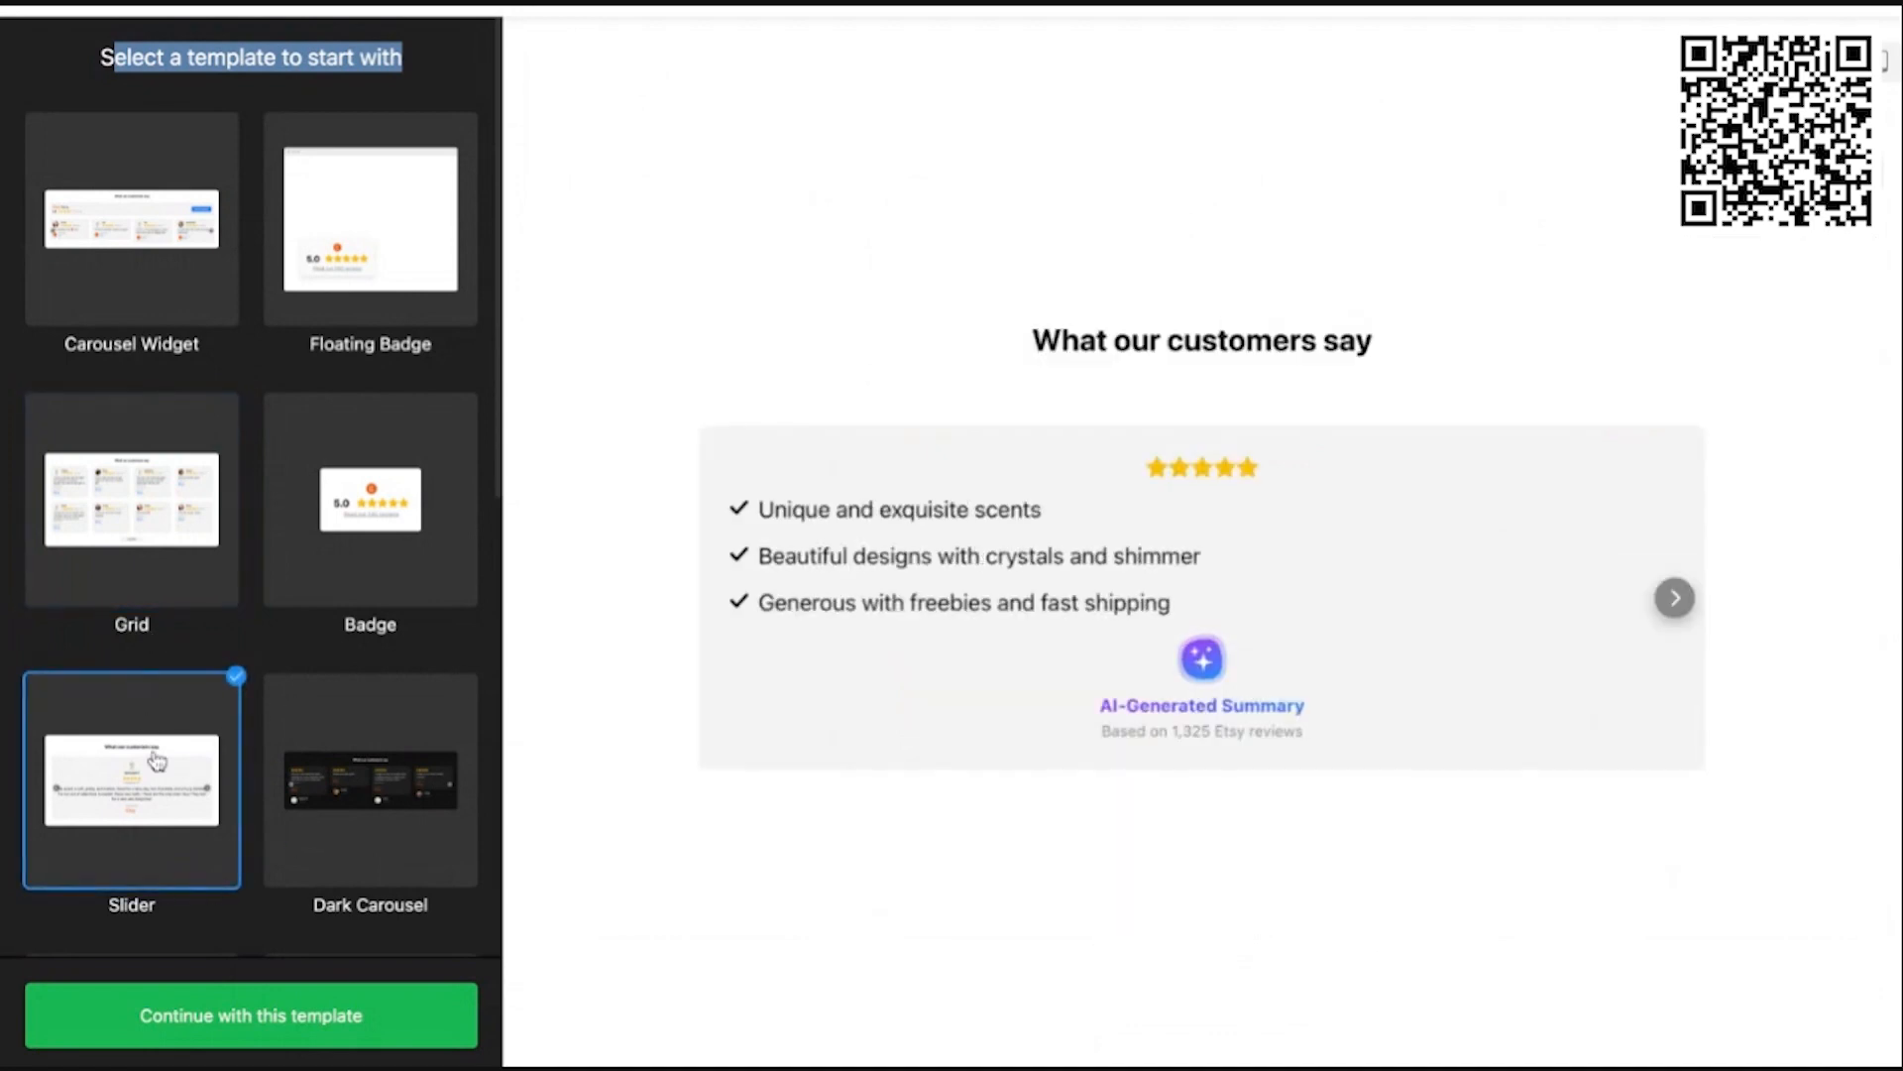
click(1675, 598)
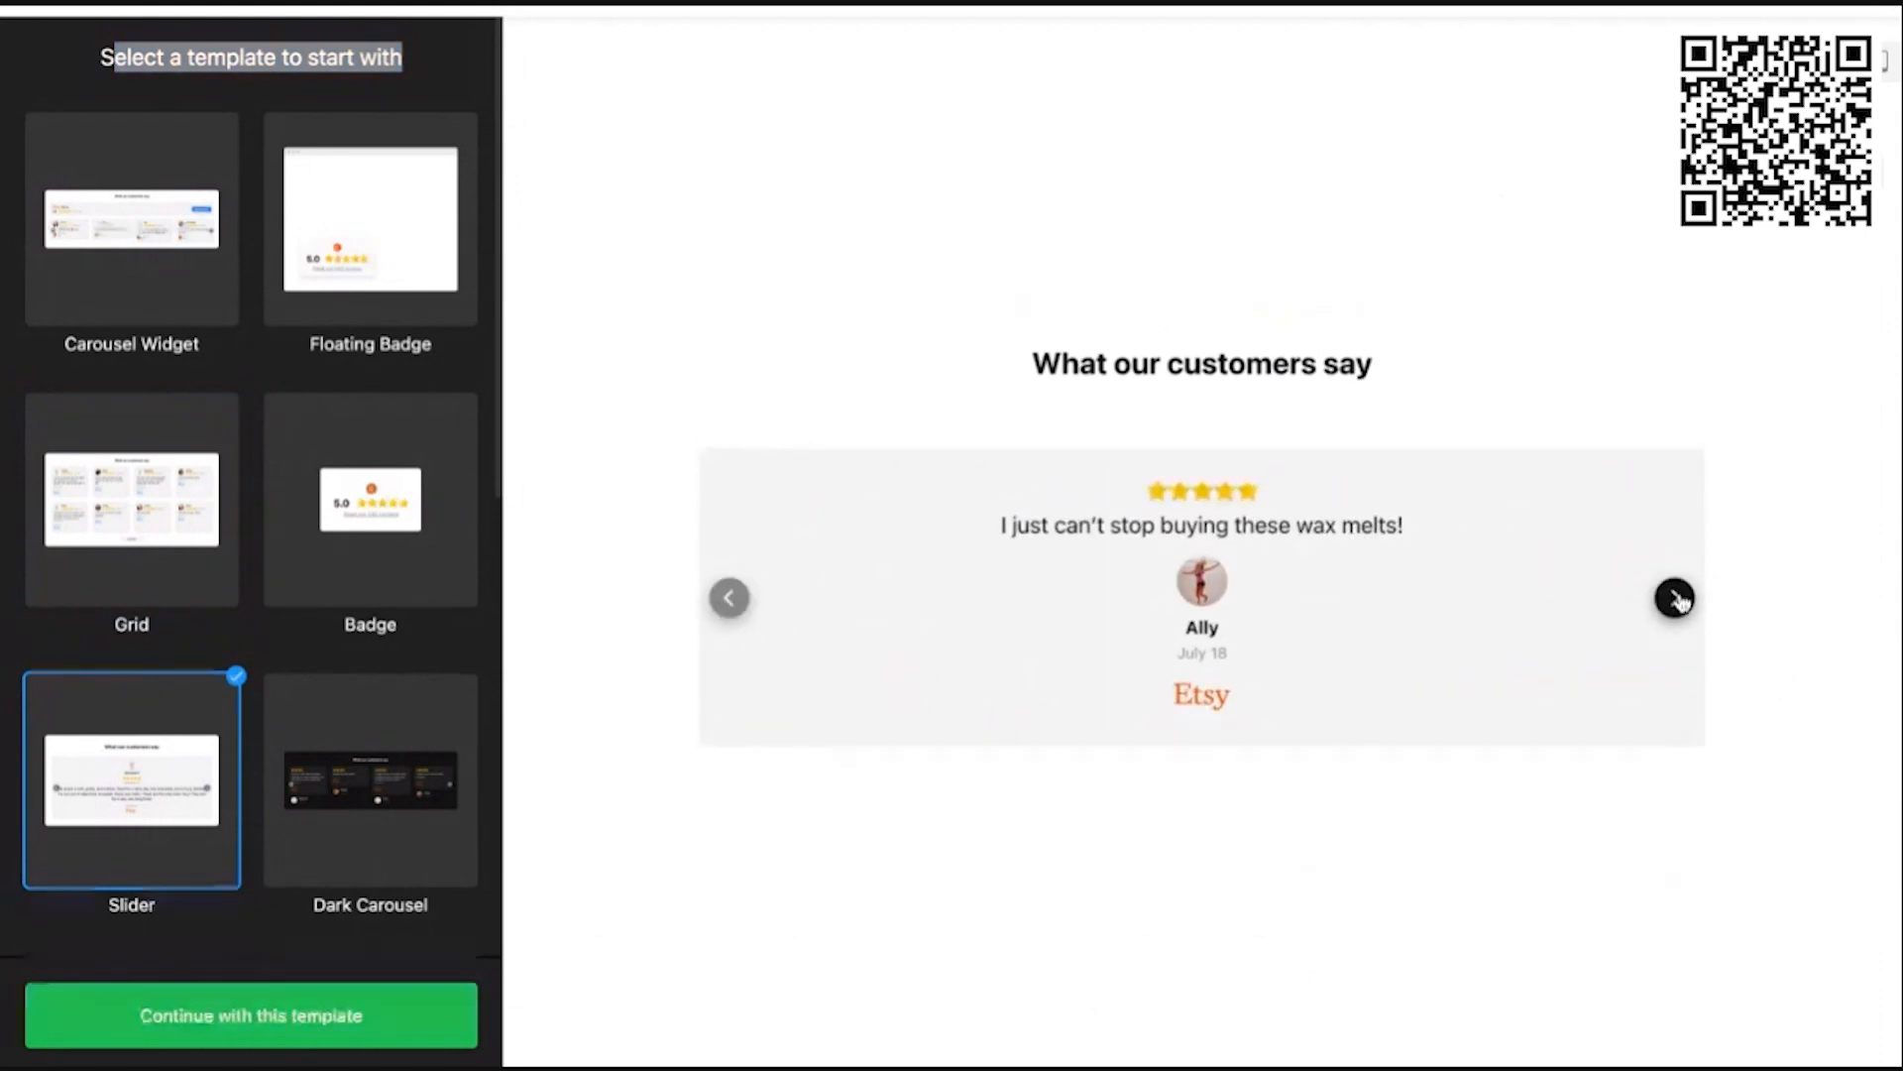
click(1676, 598)
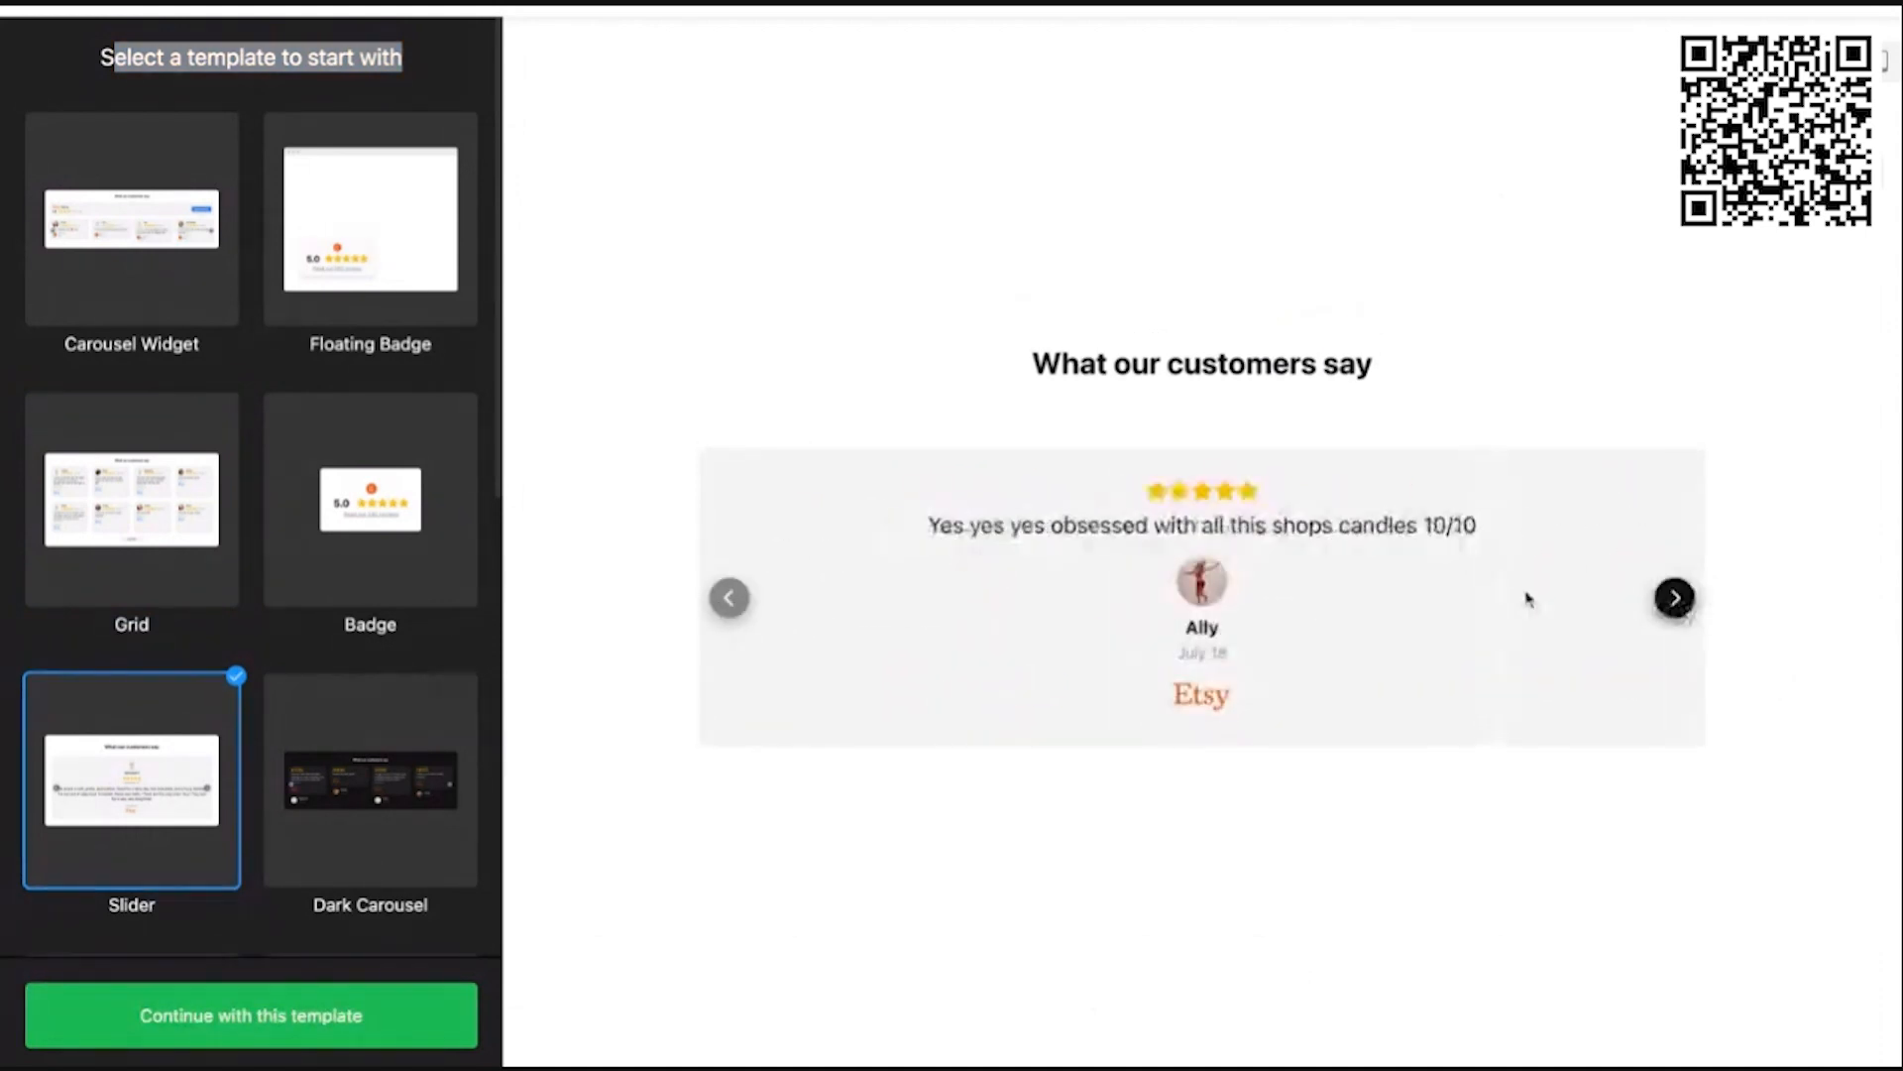
Step: Preview the Dark Carousel, Masonry and List templates for the reviews widget
click(448, 868)
scroll(646, 880, down, 2)
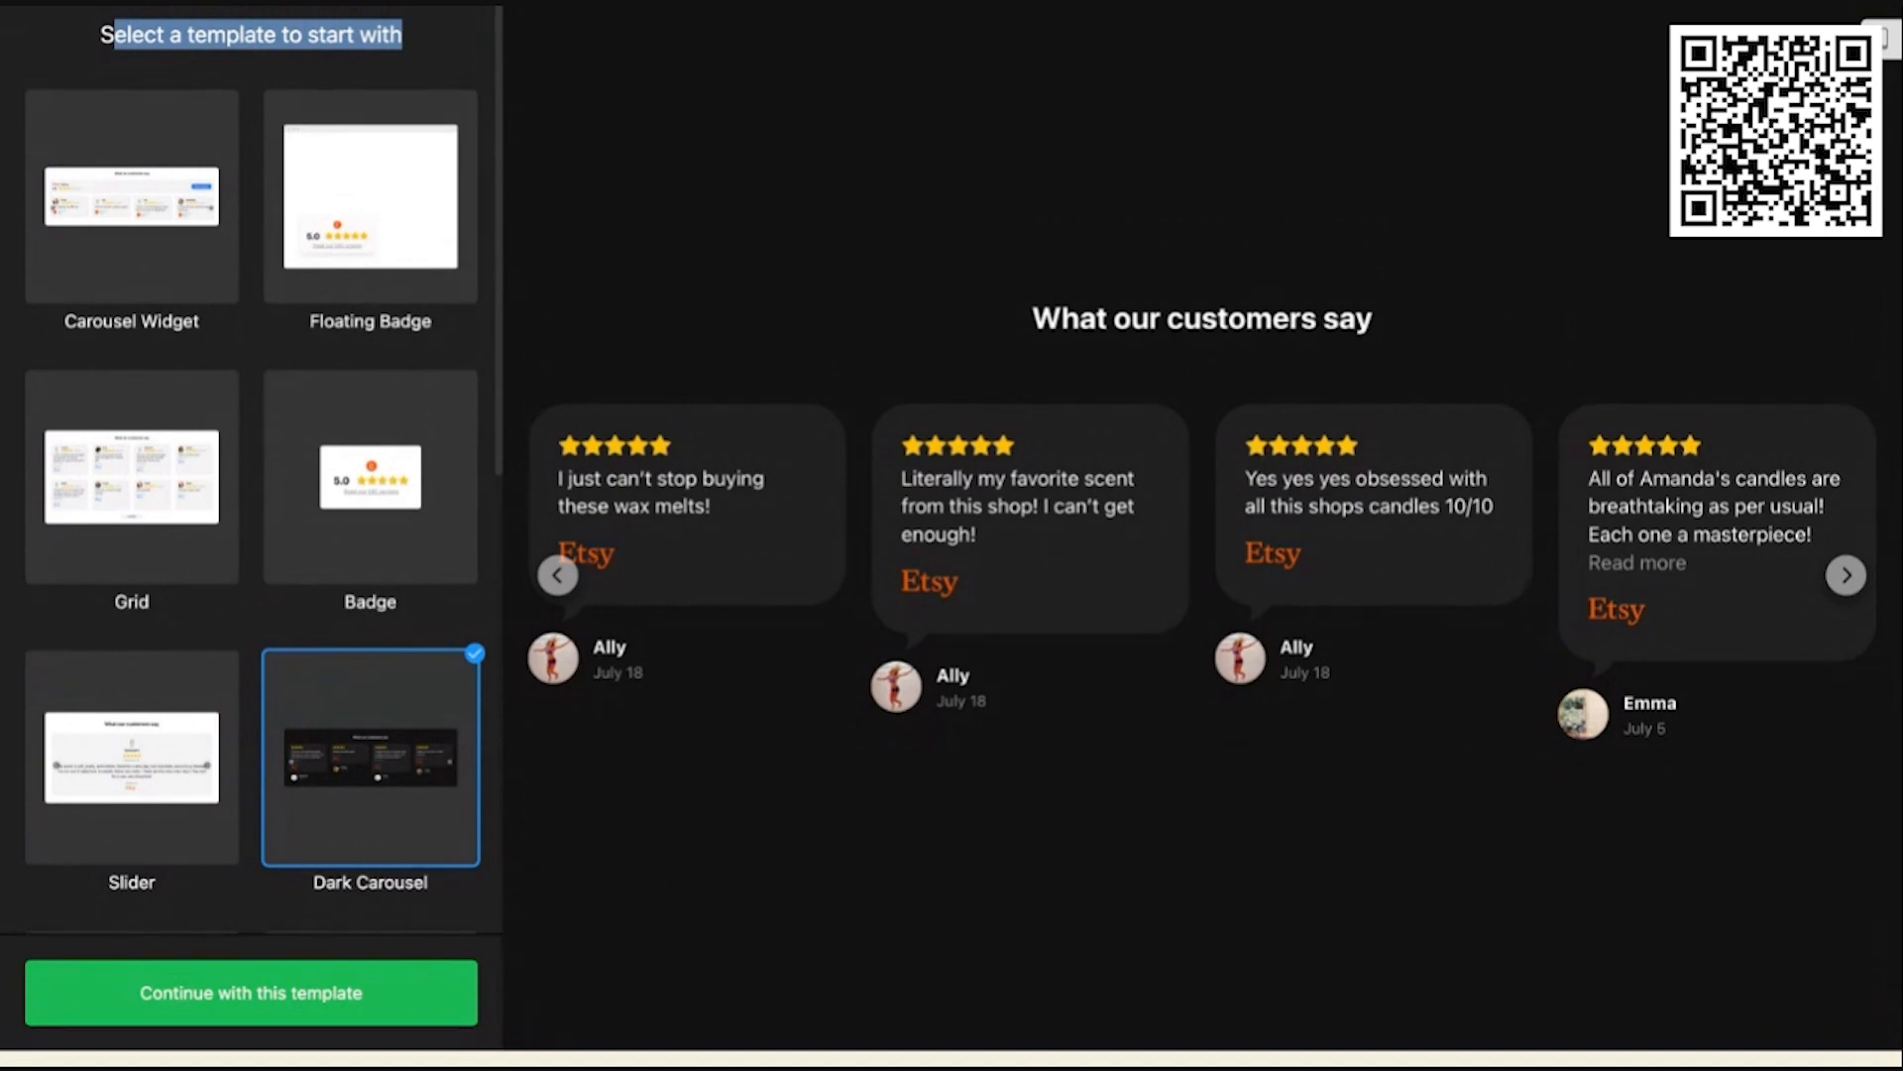
scroll(279, 873, down, 5)
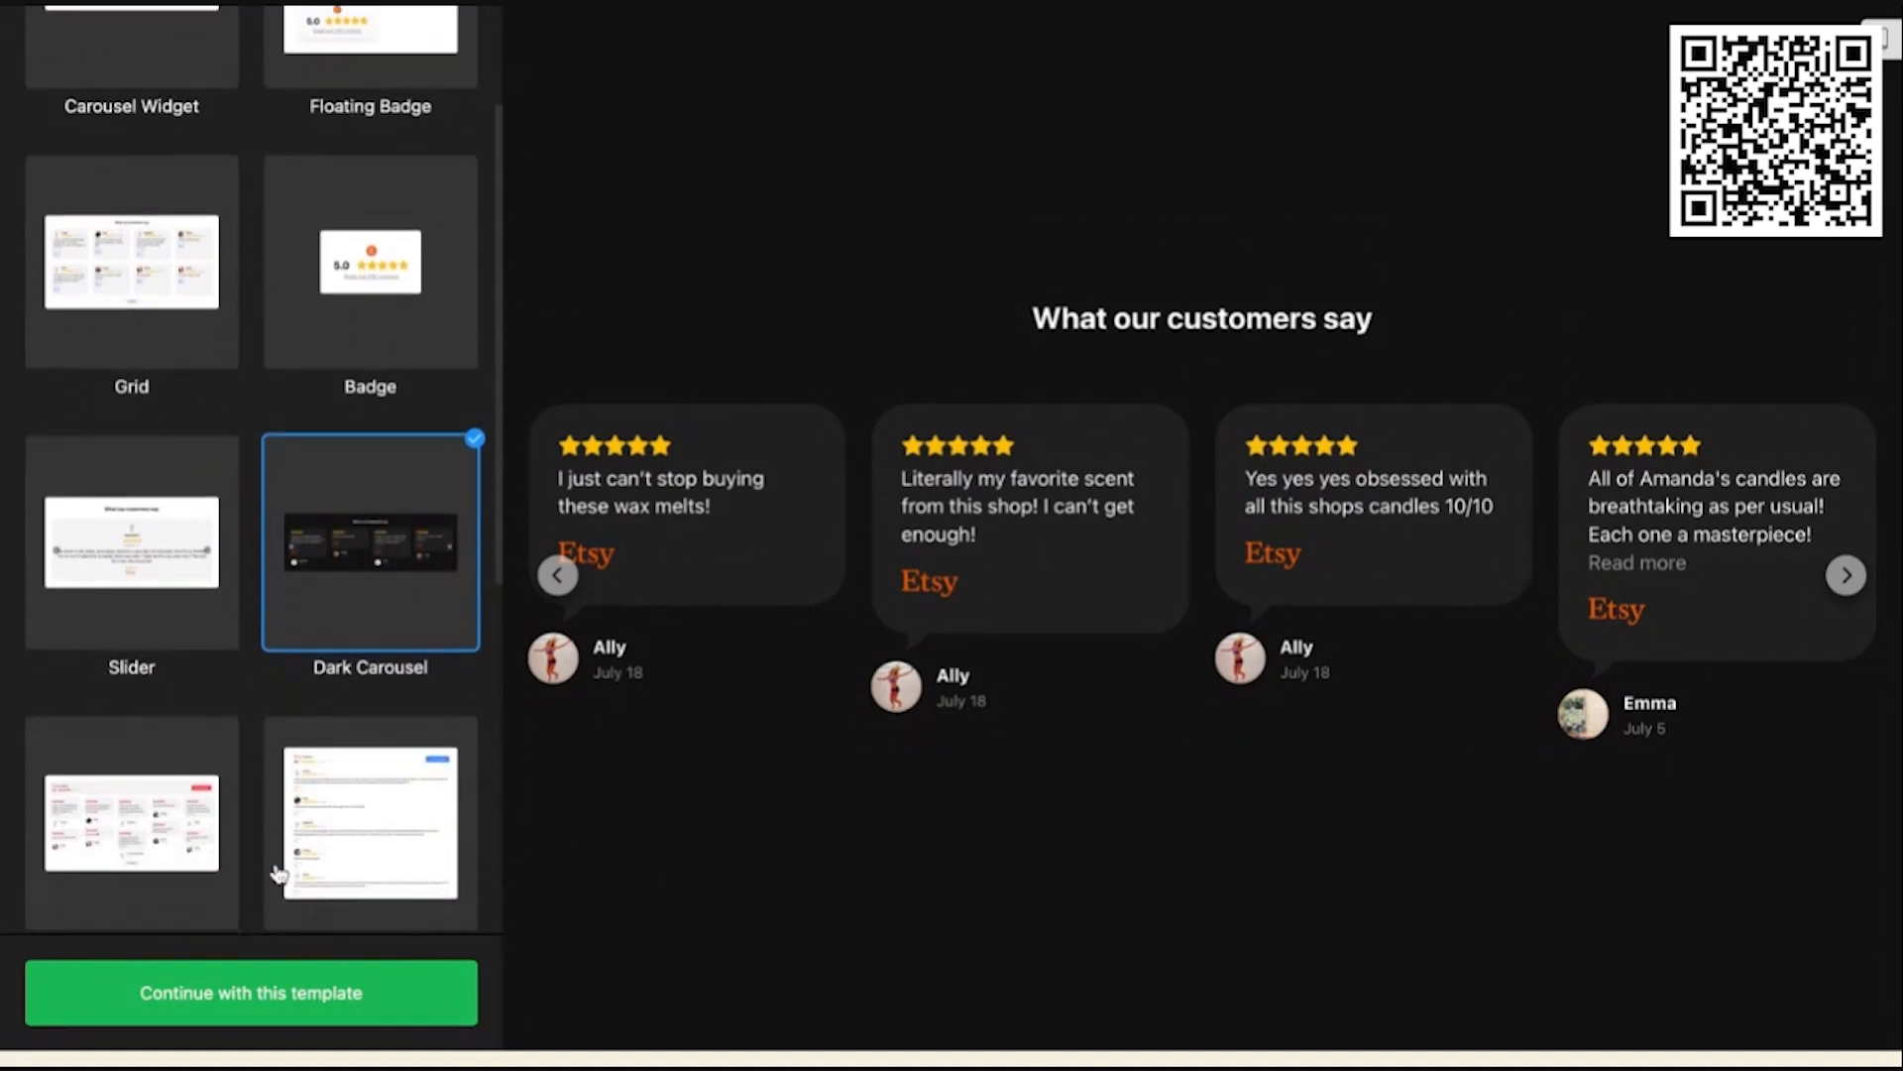
scroll(279, 873, down, 4)
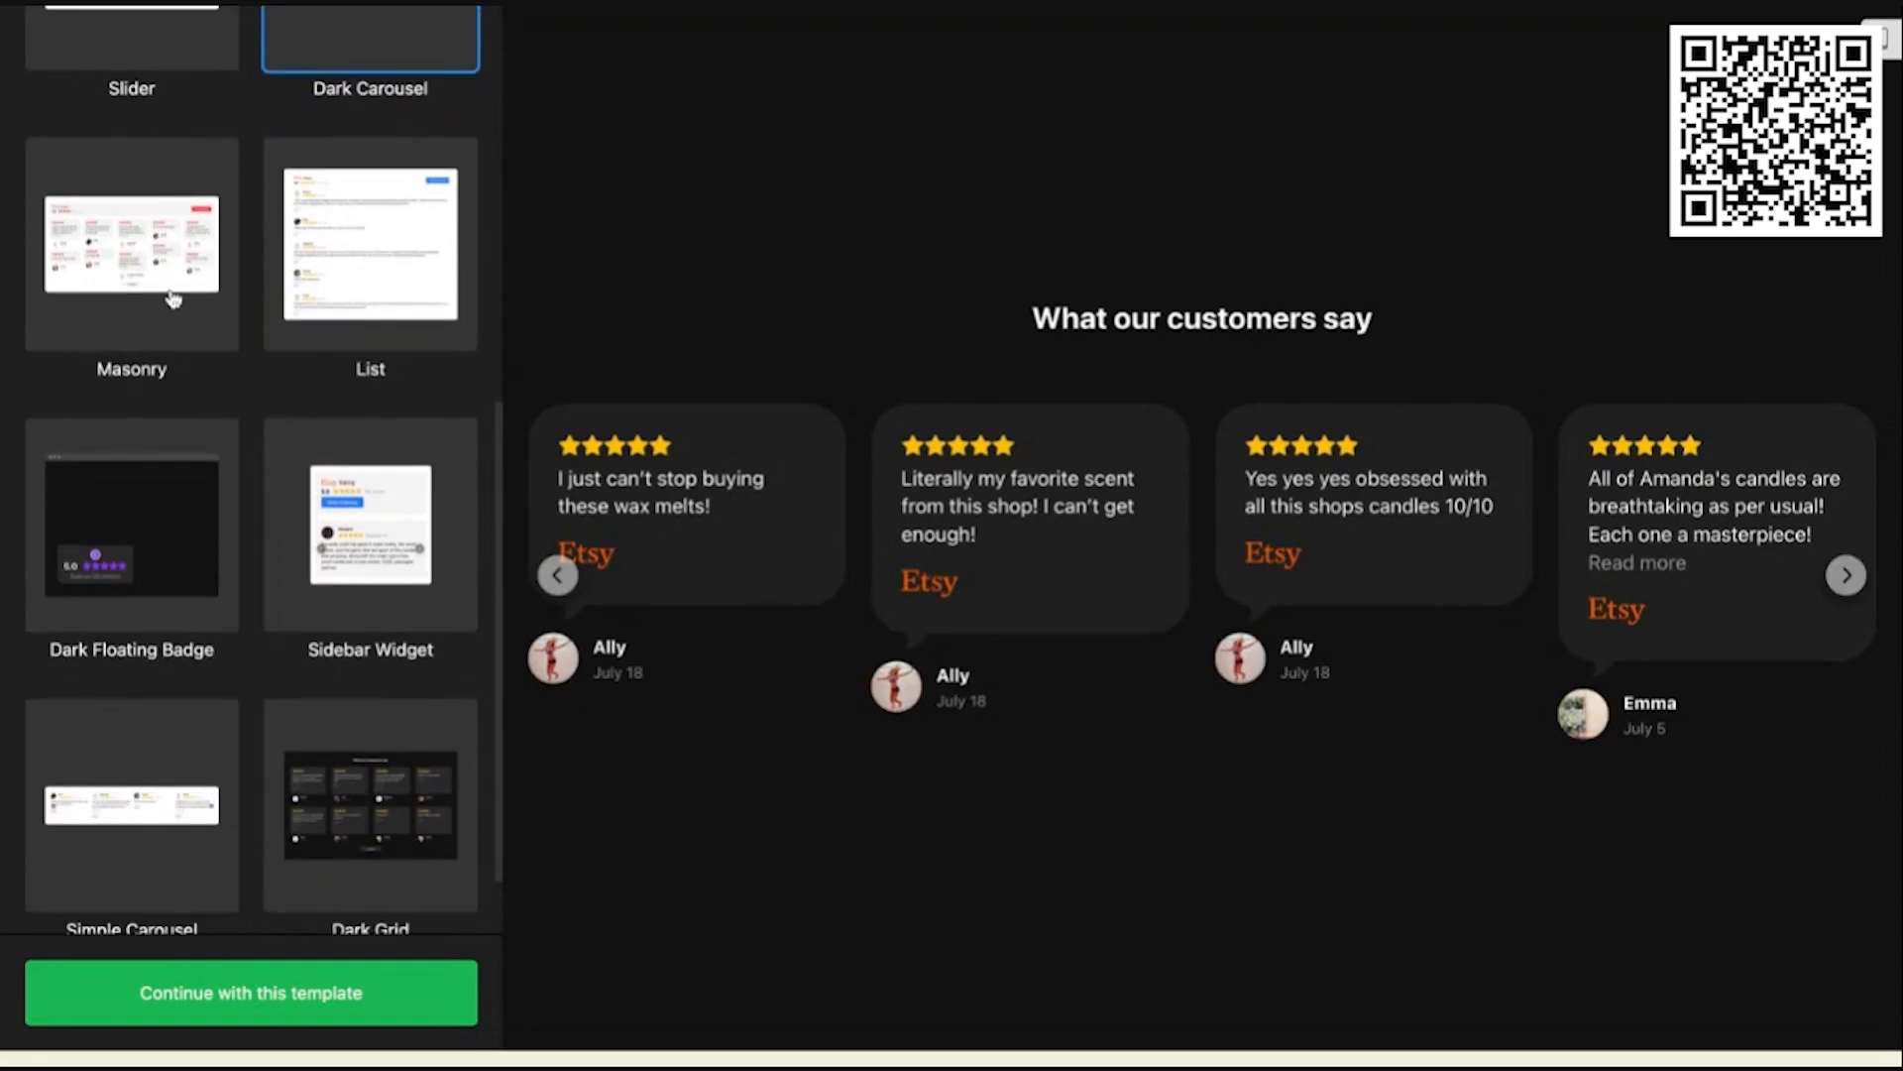
click(178, 322)
click(315, 348)
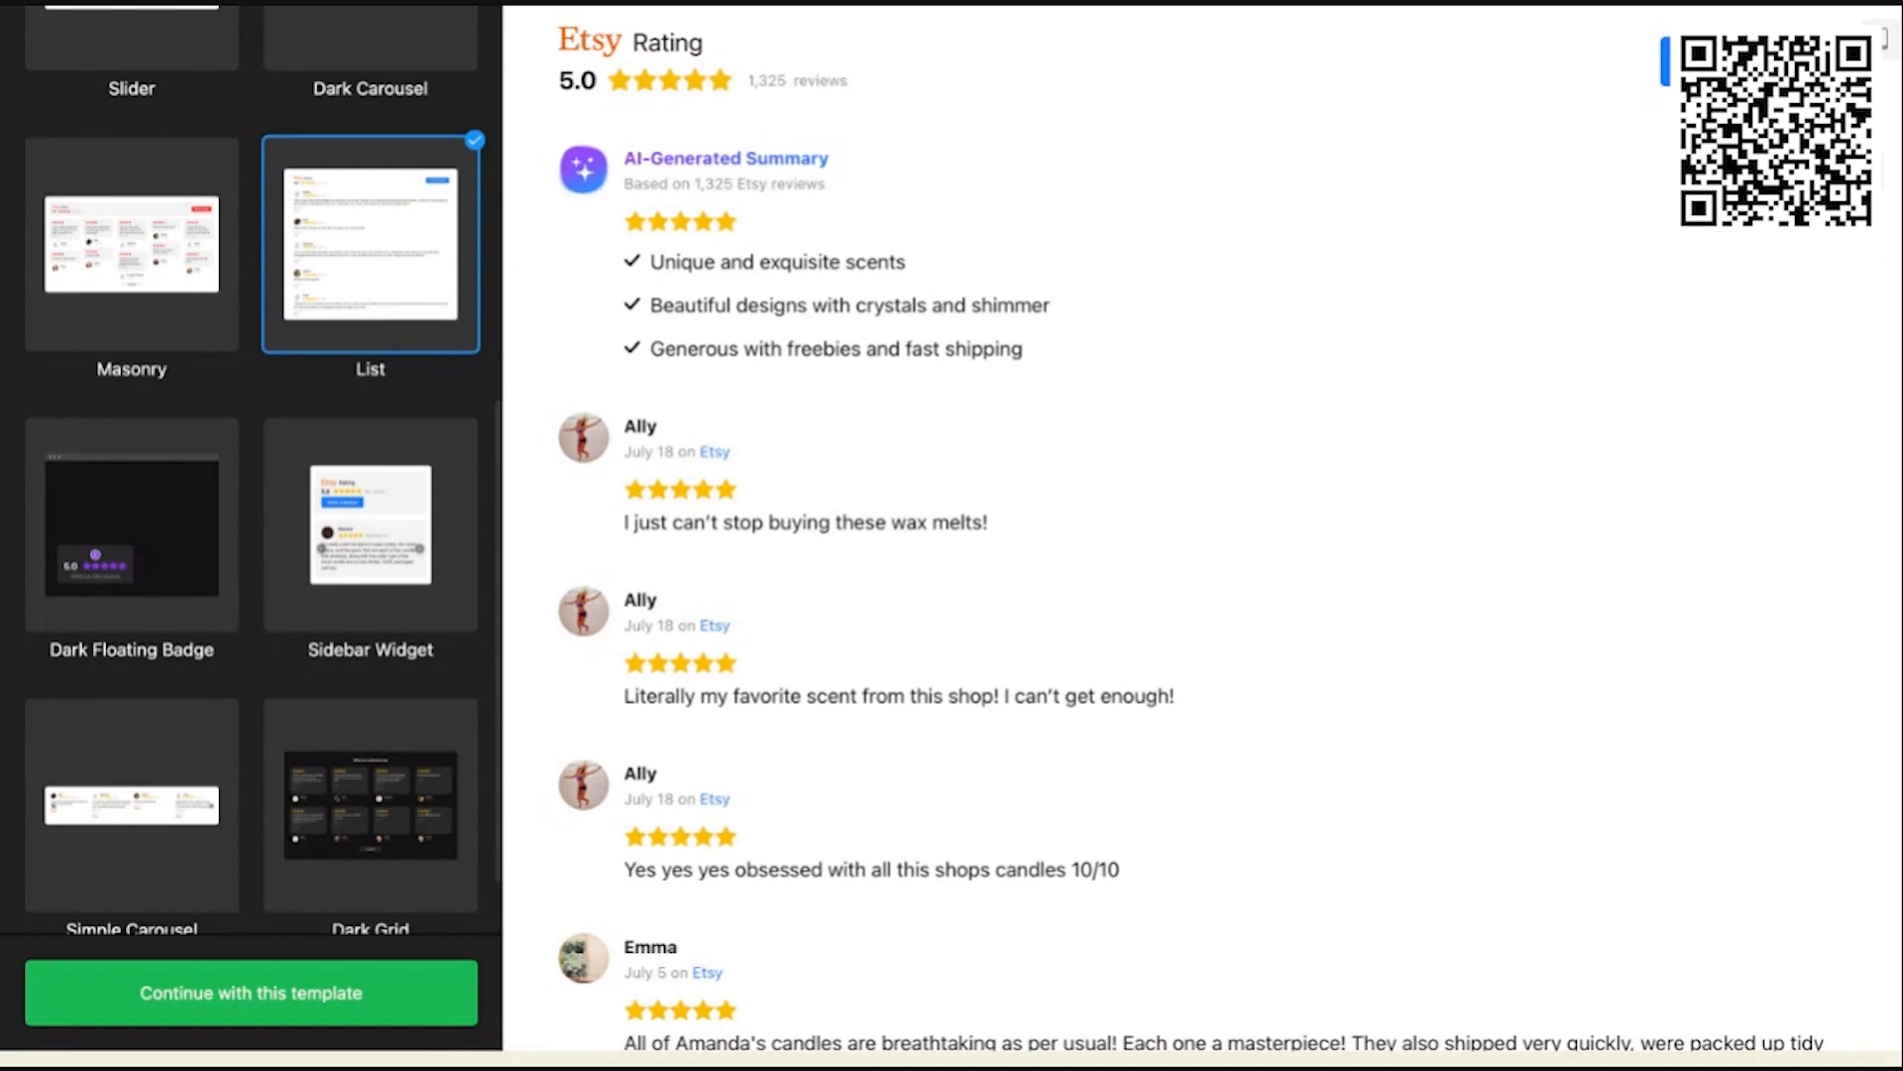
Step: Check the remaining widget templates and select the Slider template for the Etsy reviews
scroll(310, 611, down, 1)
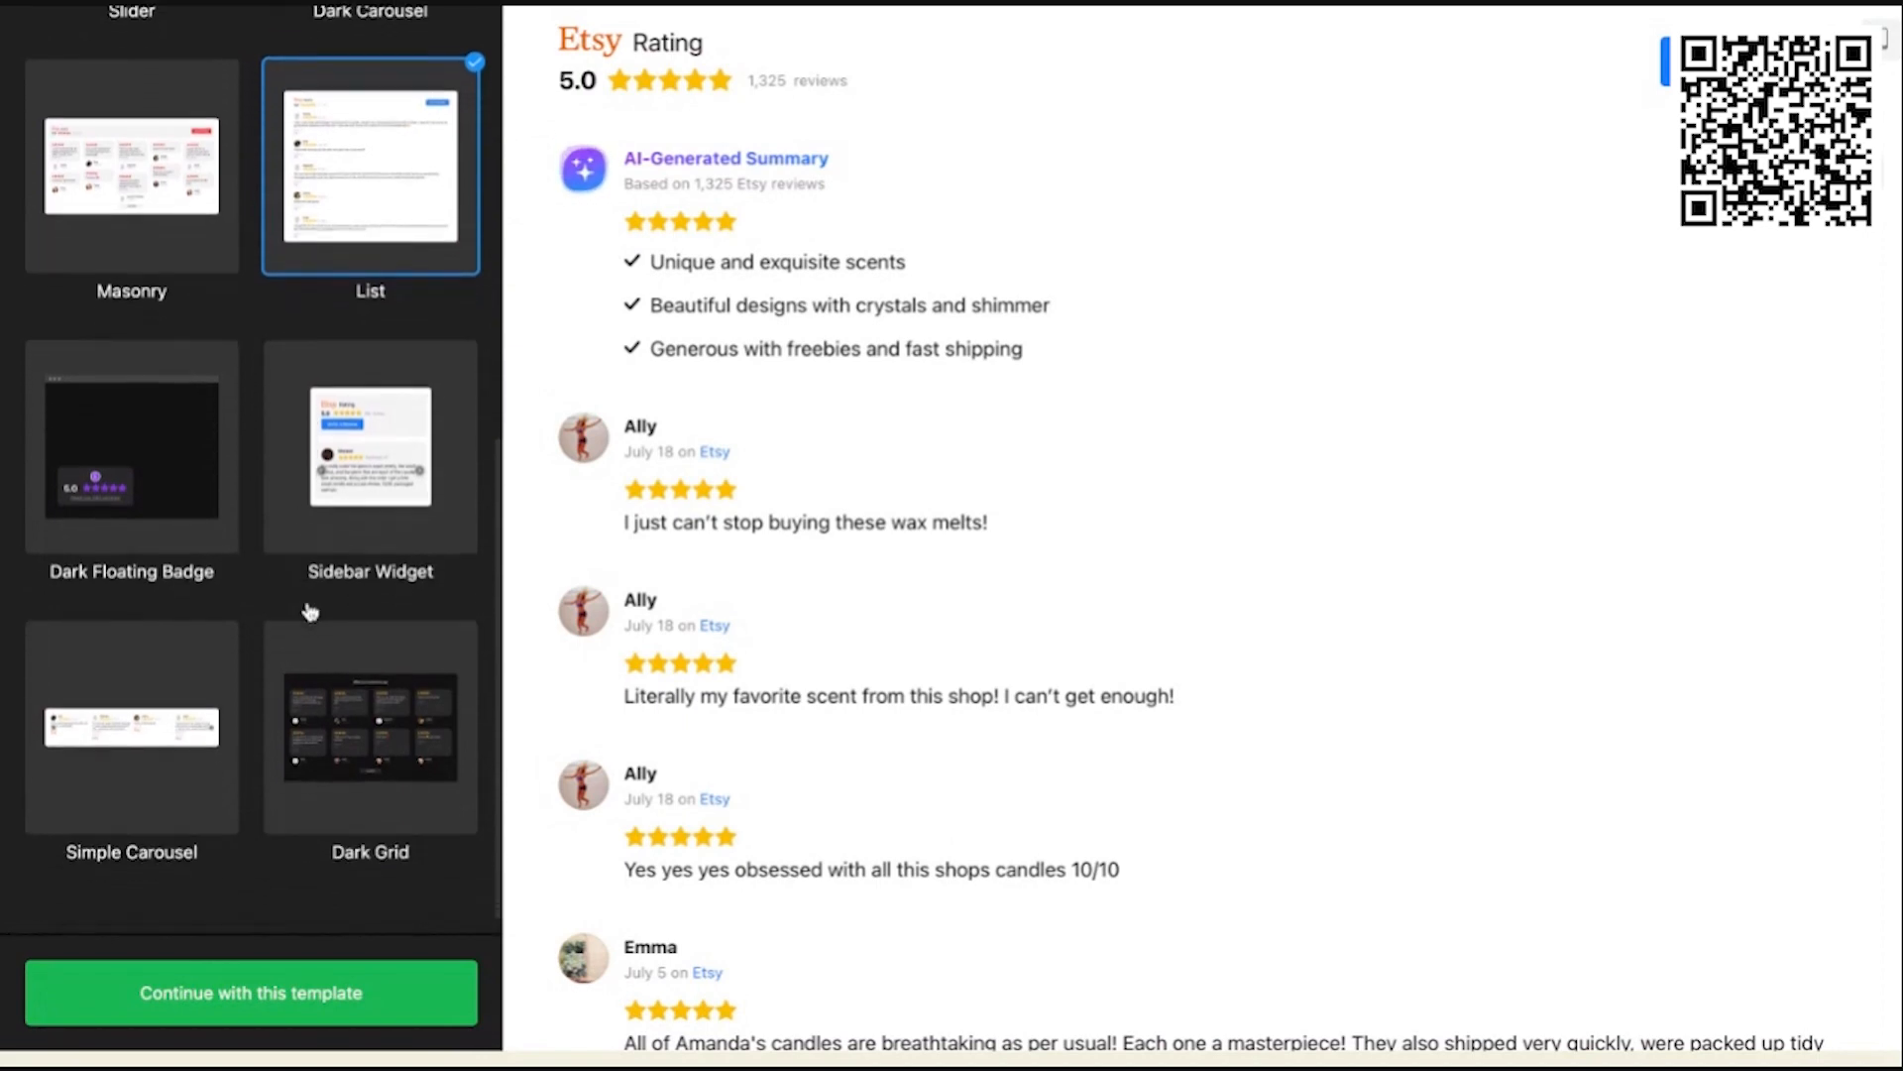
scroll(310, 612, up, 8)
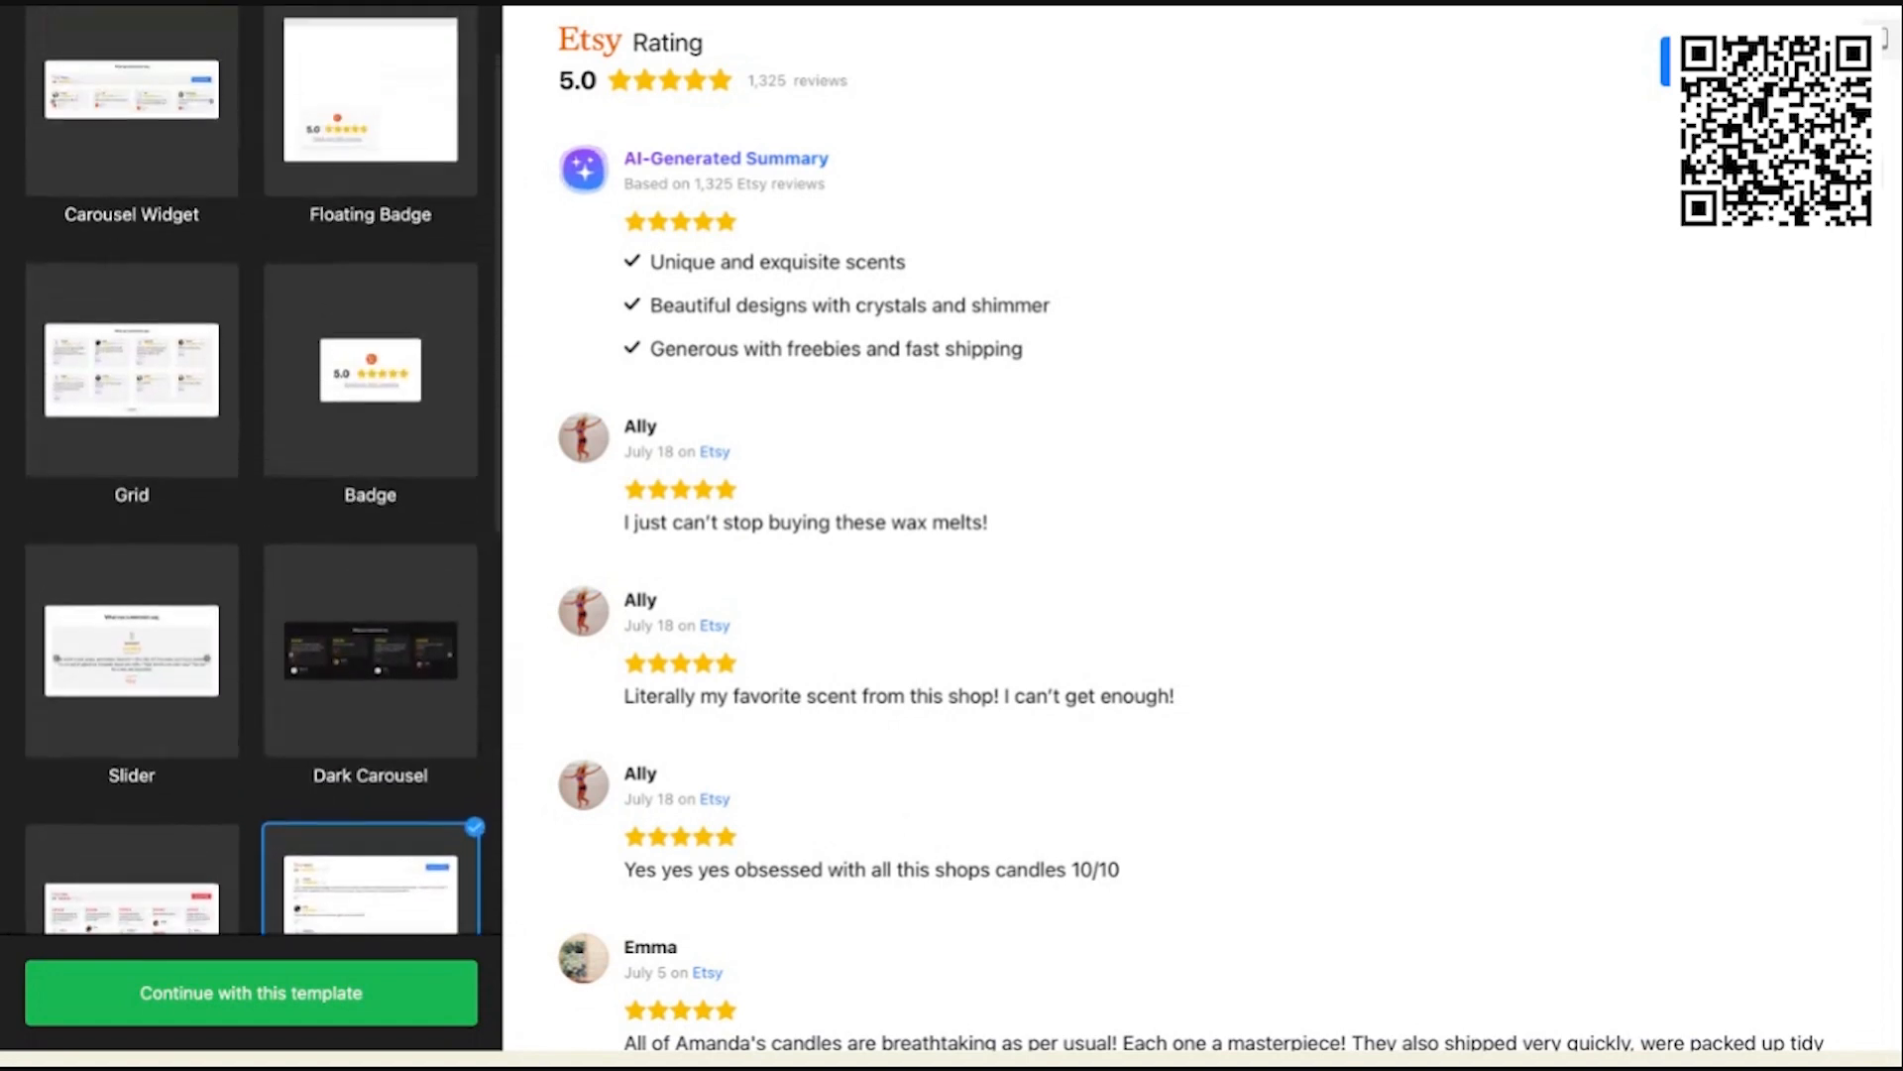
scroll(251, 466, up, 1)
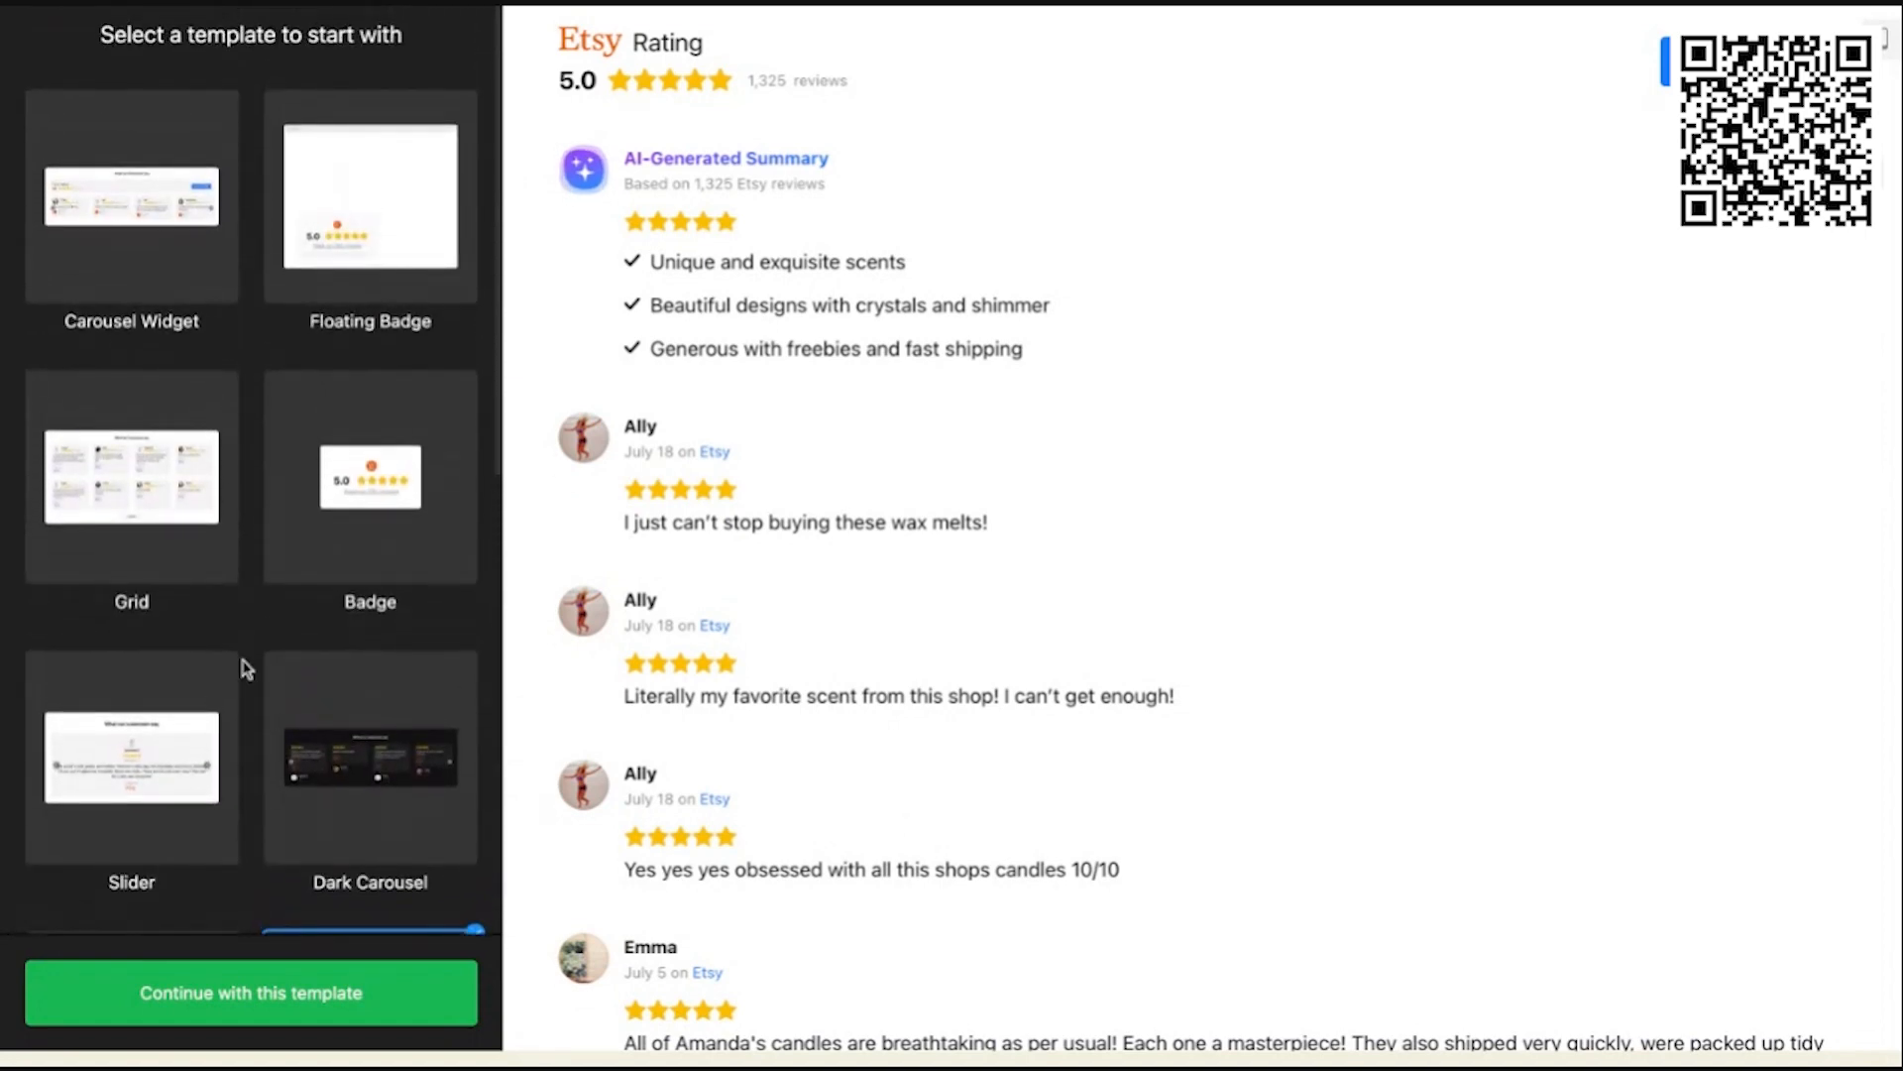
click(211, 694)
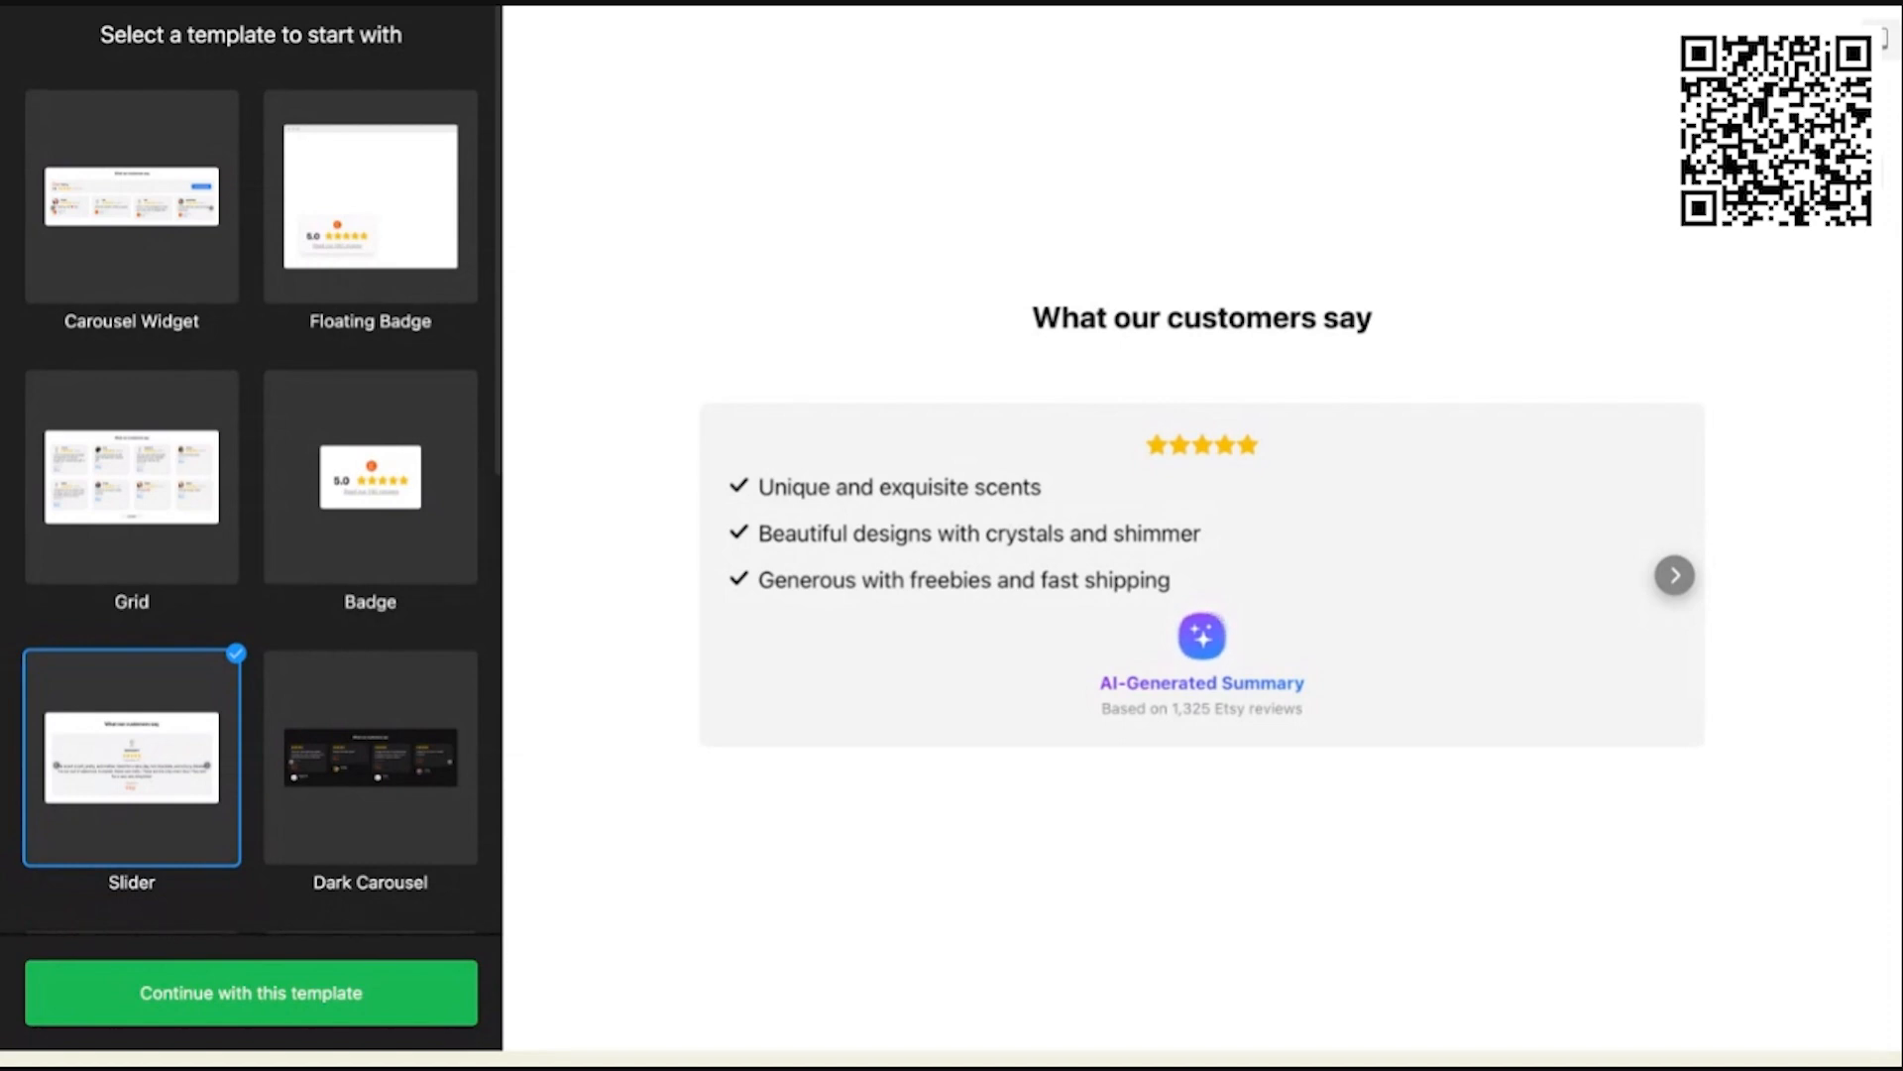
Step: Preview the Carousel Widget template, expanding and collapsing the long review in its last card
click(1675, 575)
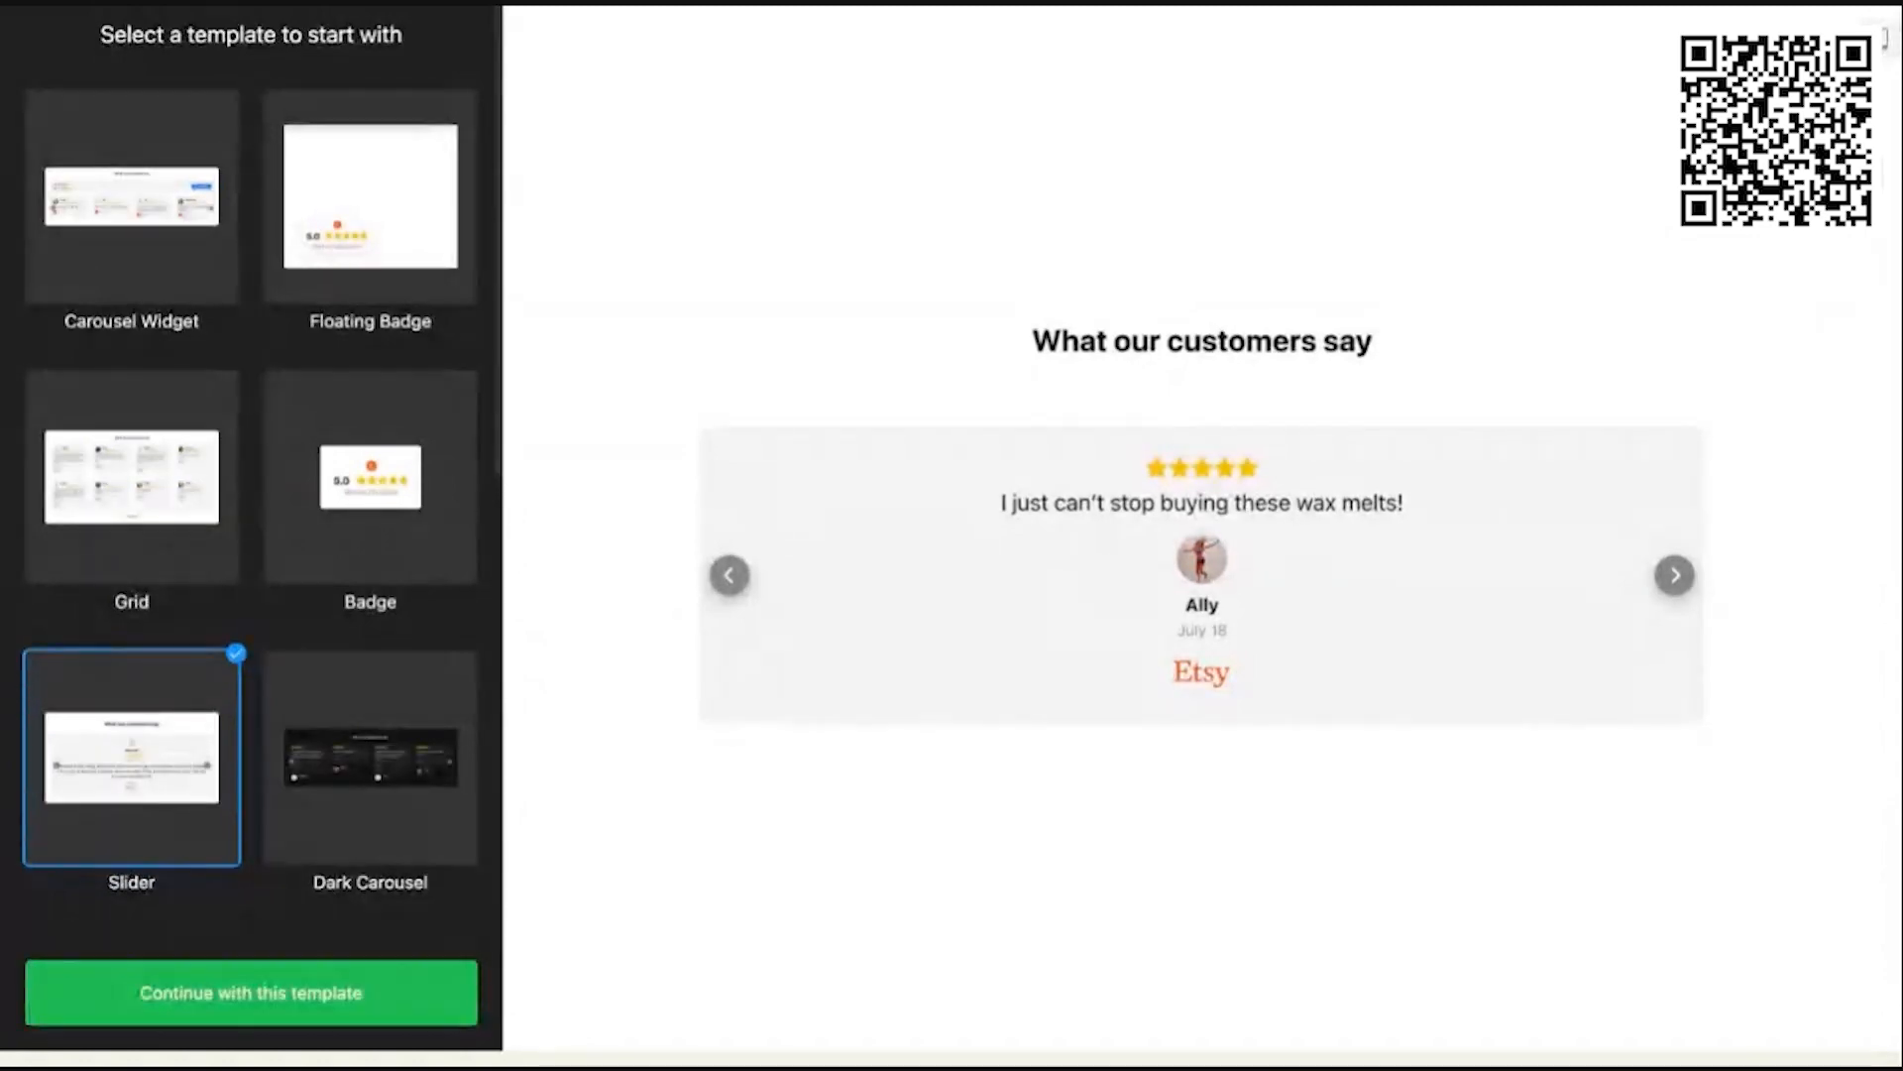
click(119, 260)
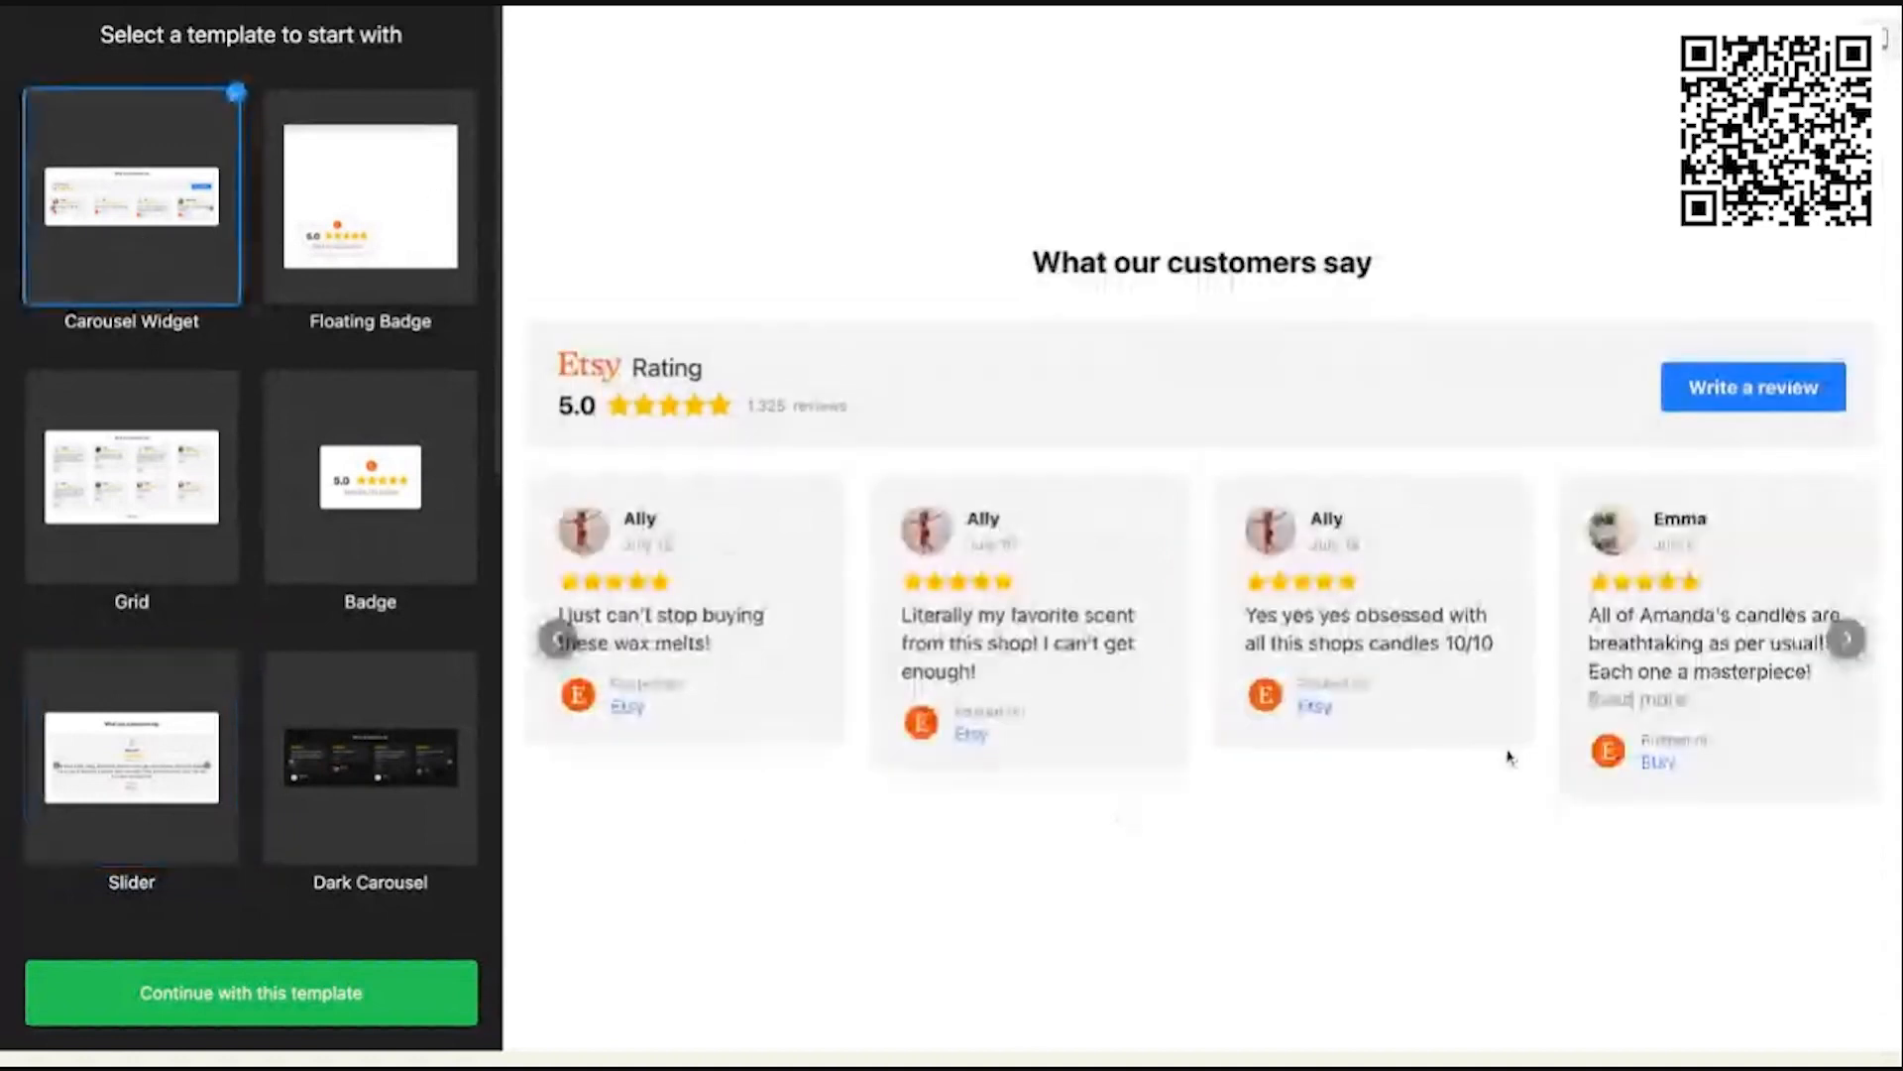
click(1631, 705)
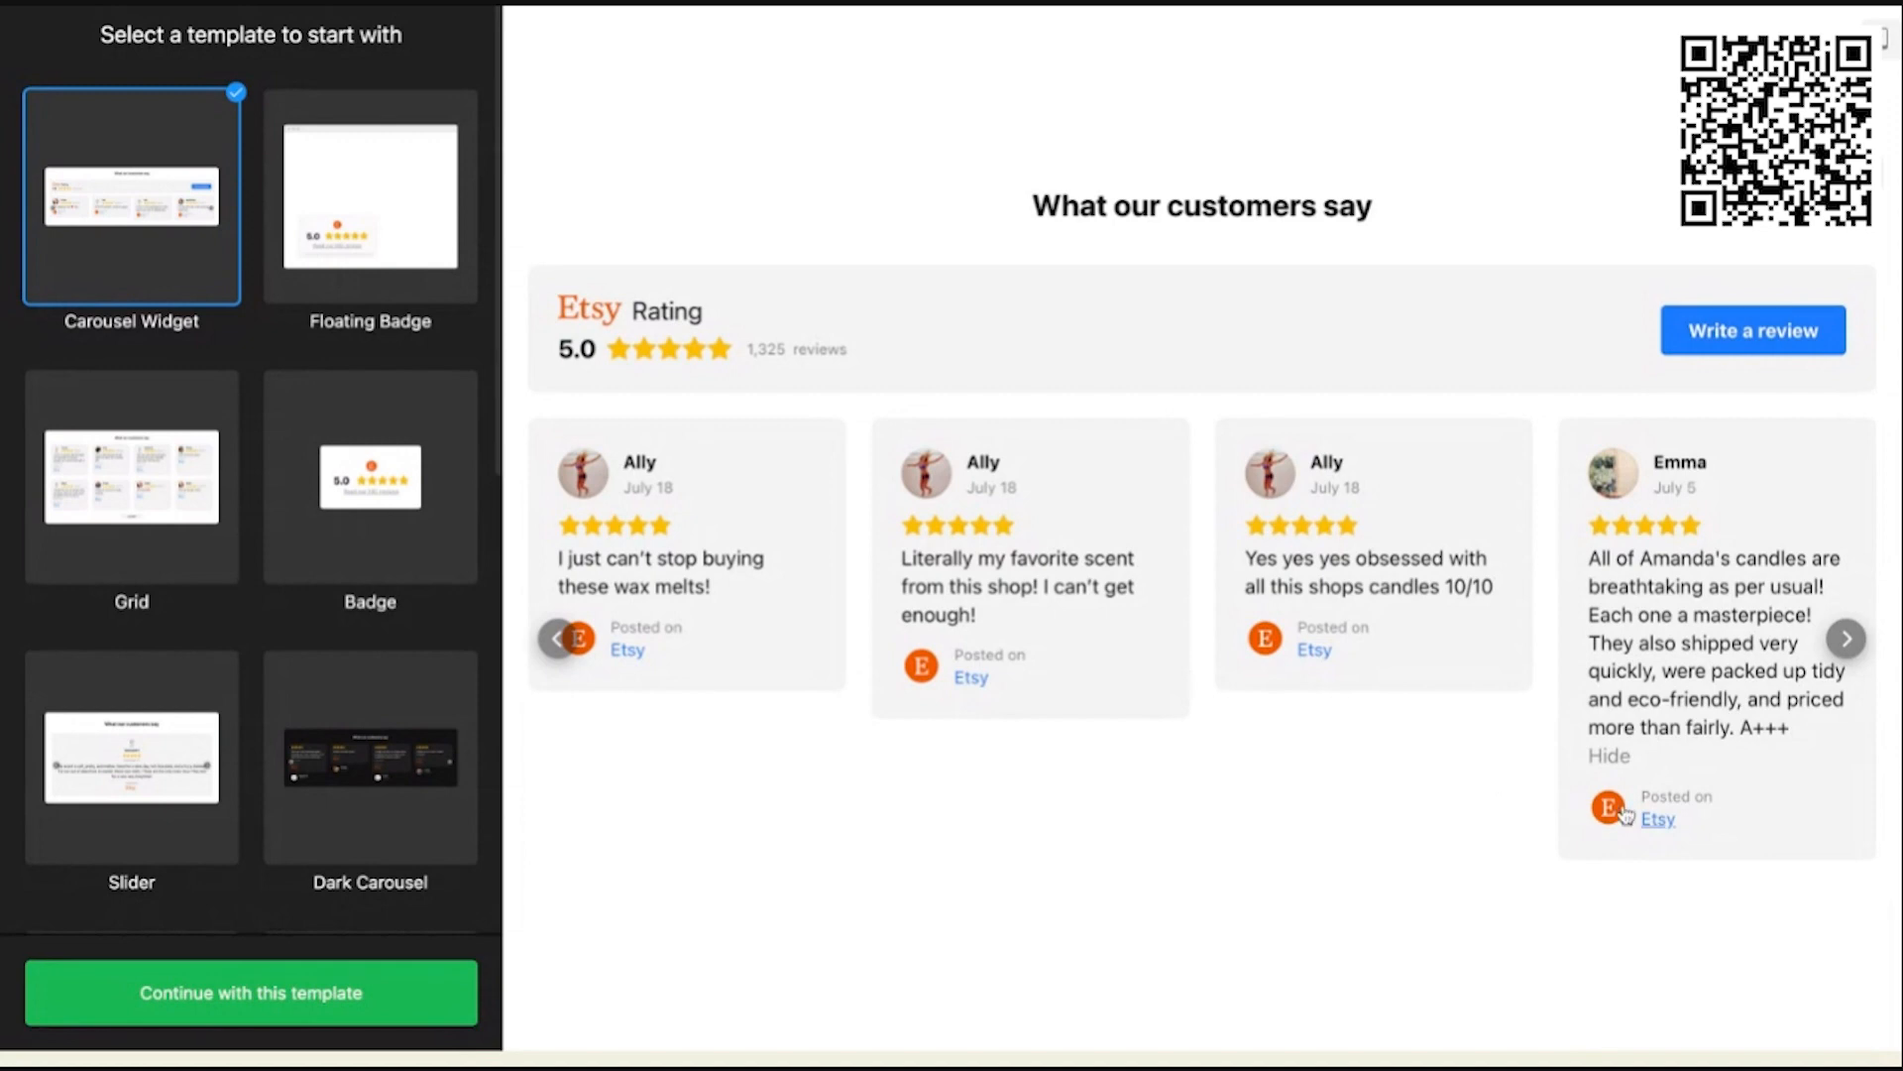
click(1608, 758)
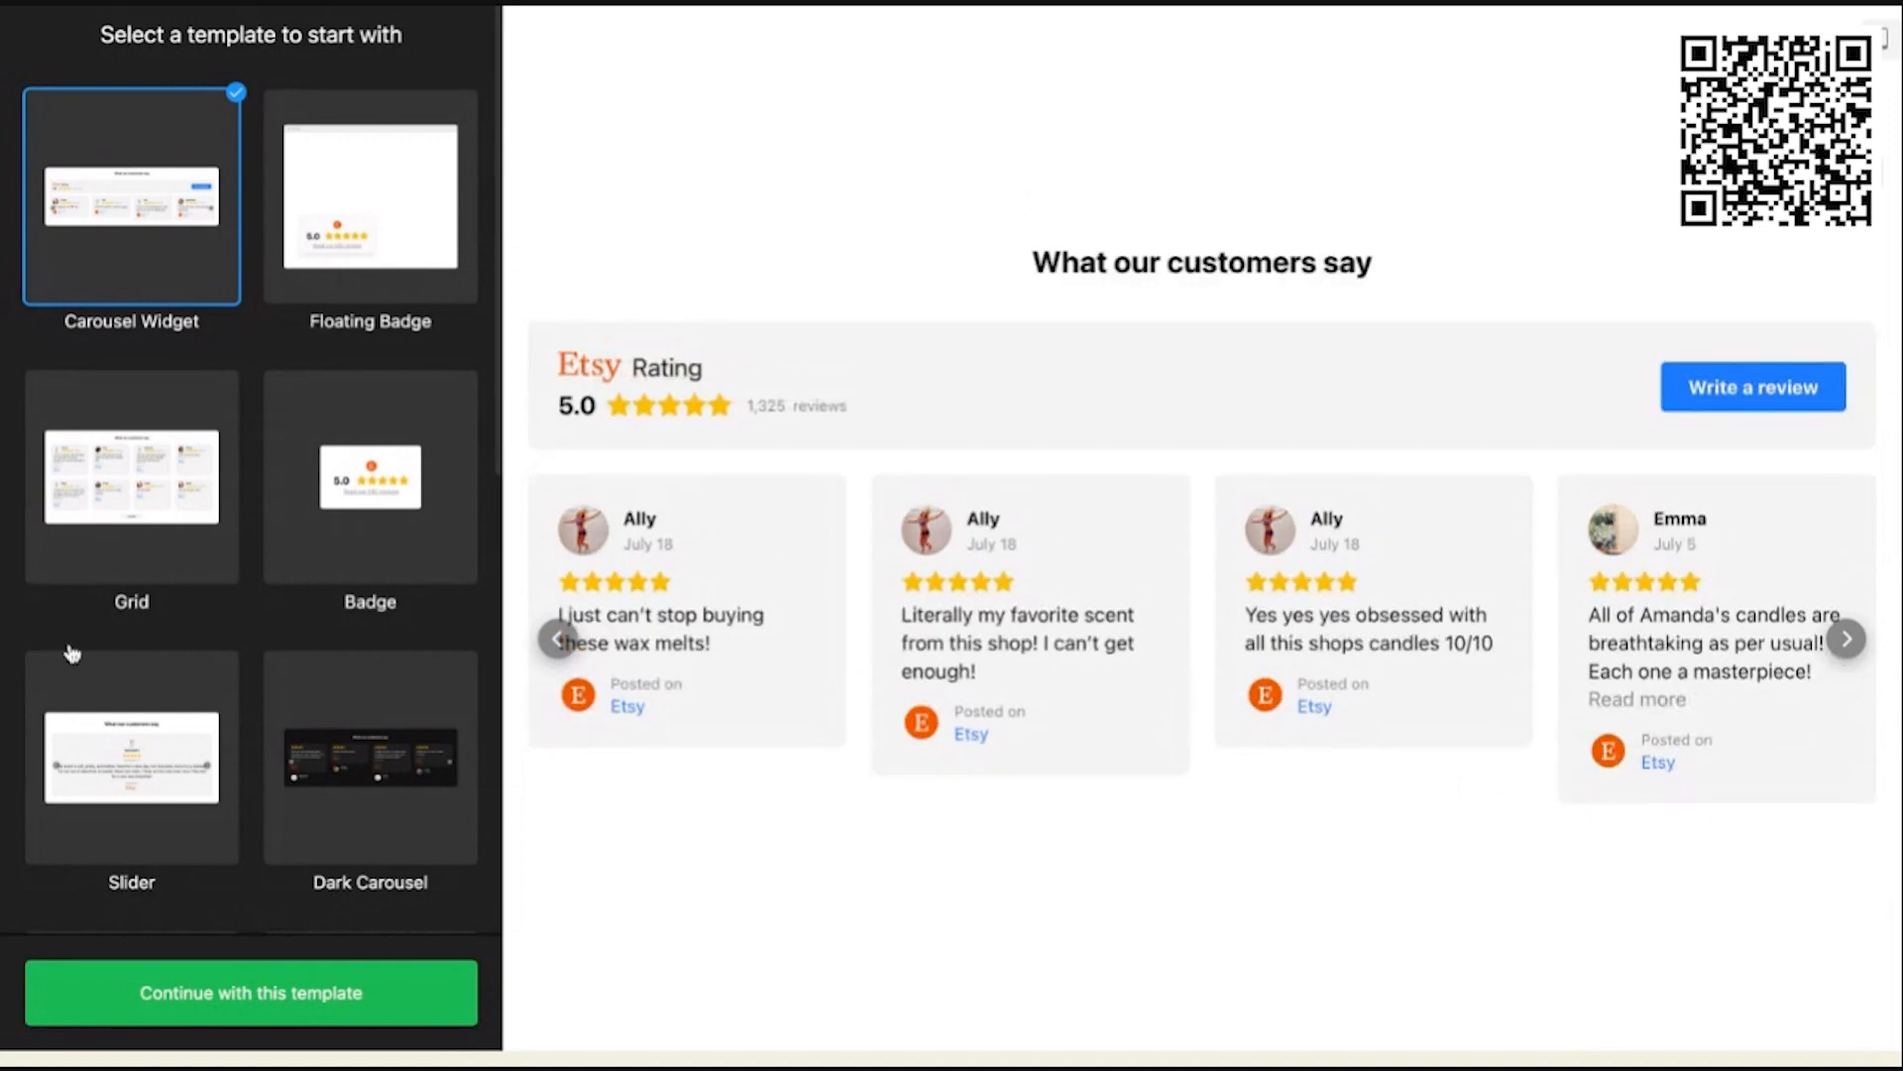
Step: Select the Slider template, page through its sample reviews, and continue with this template
click(133, 759)
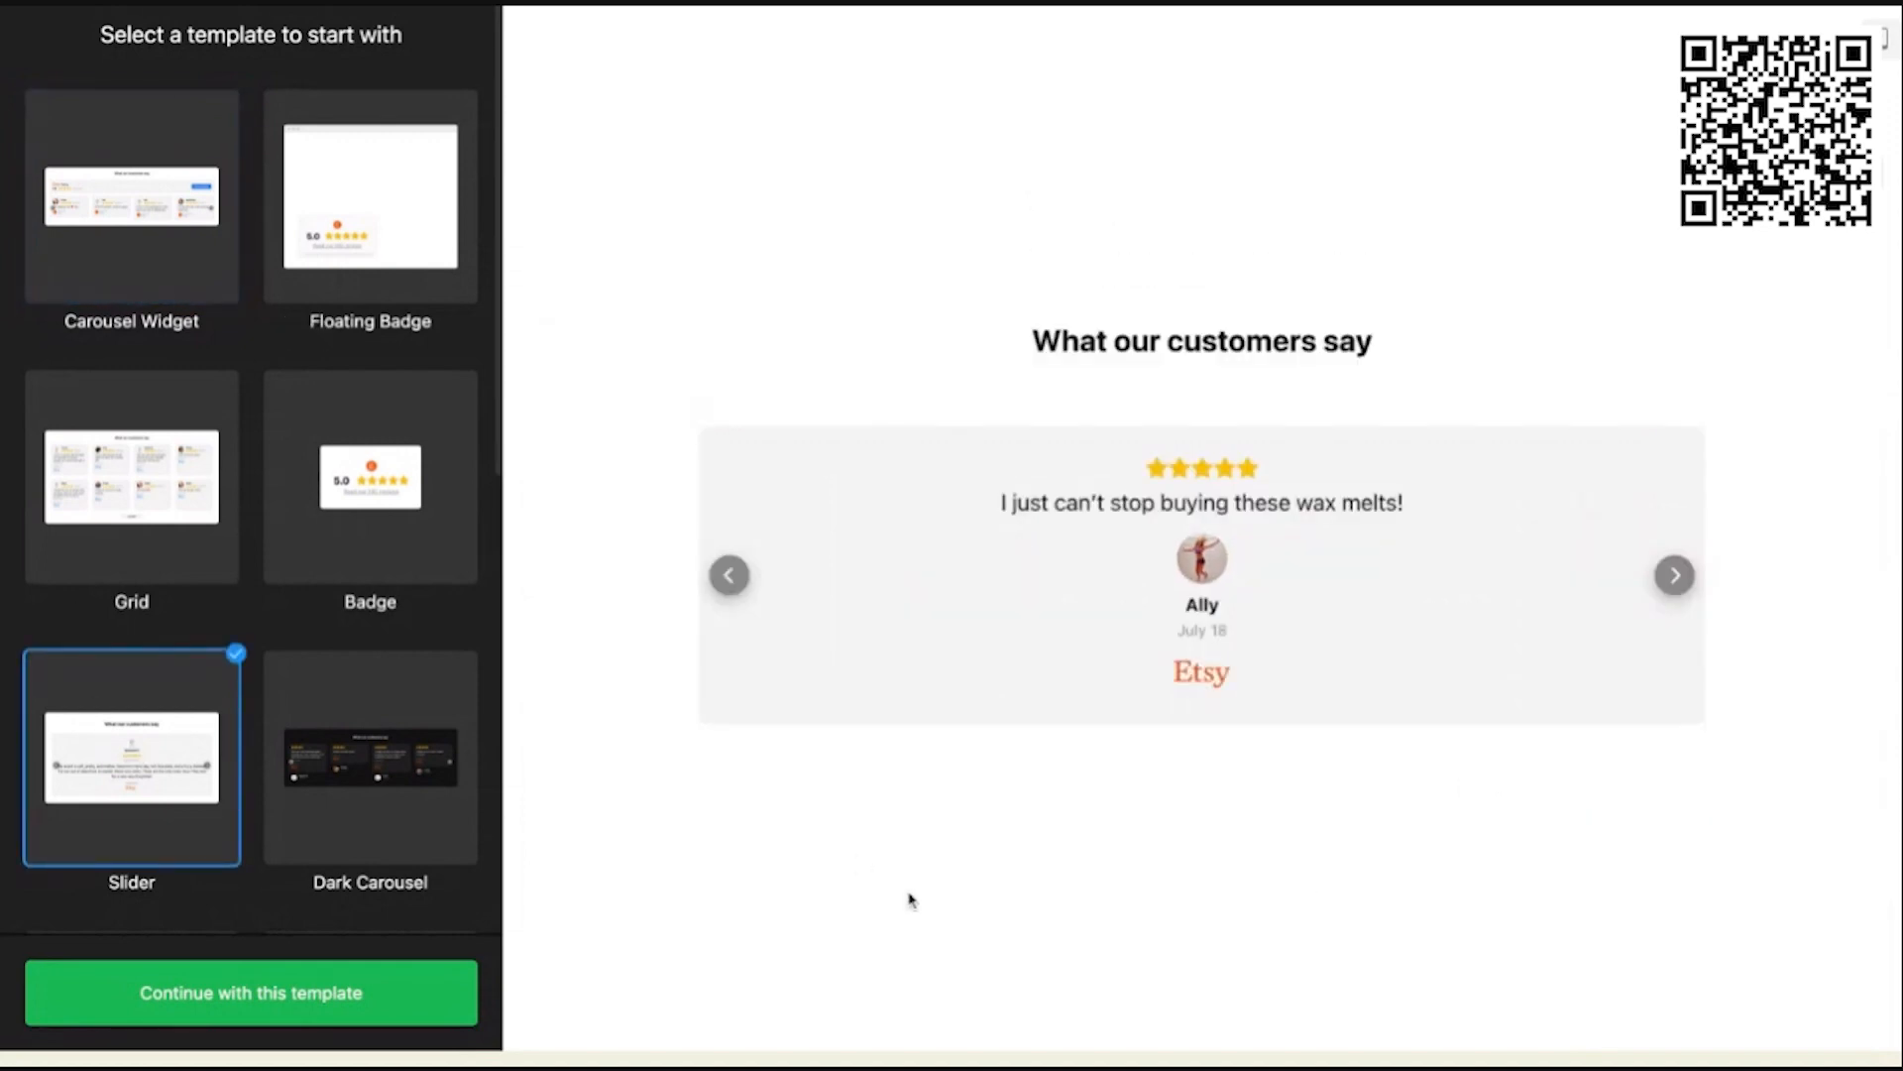
click(1677, 590)
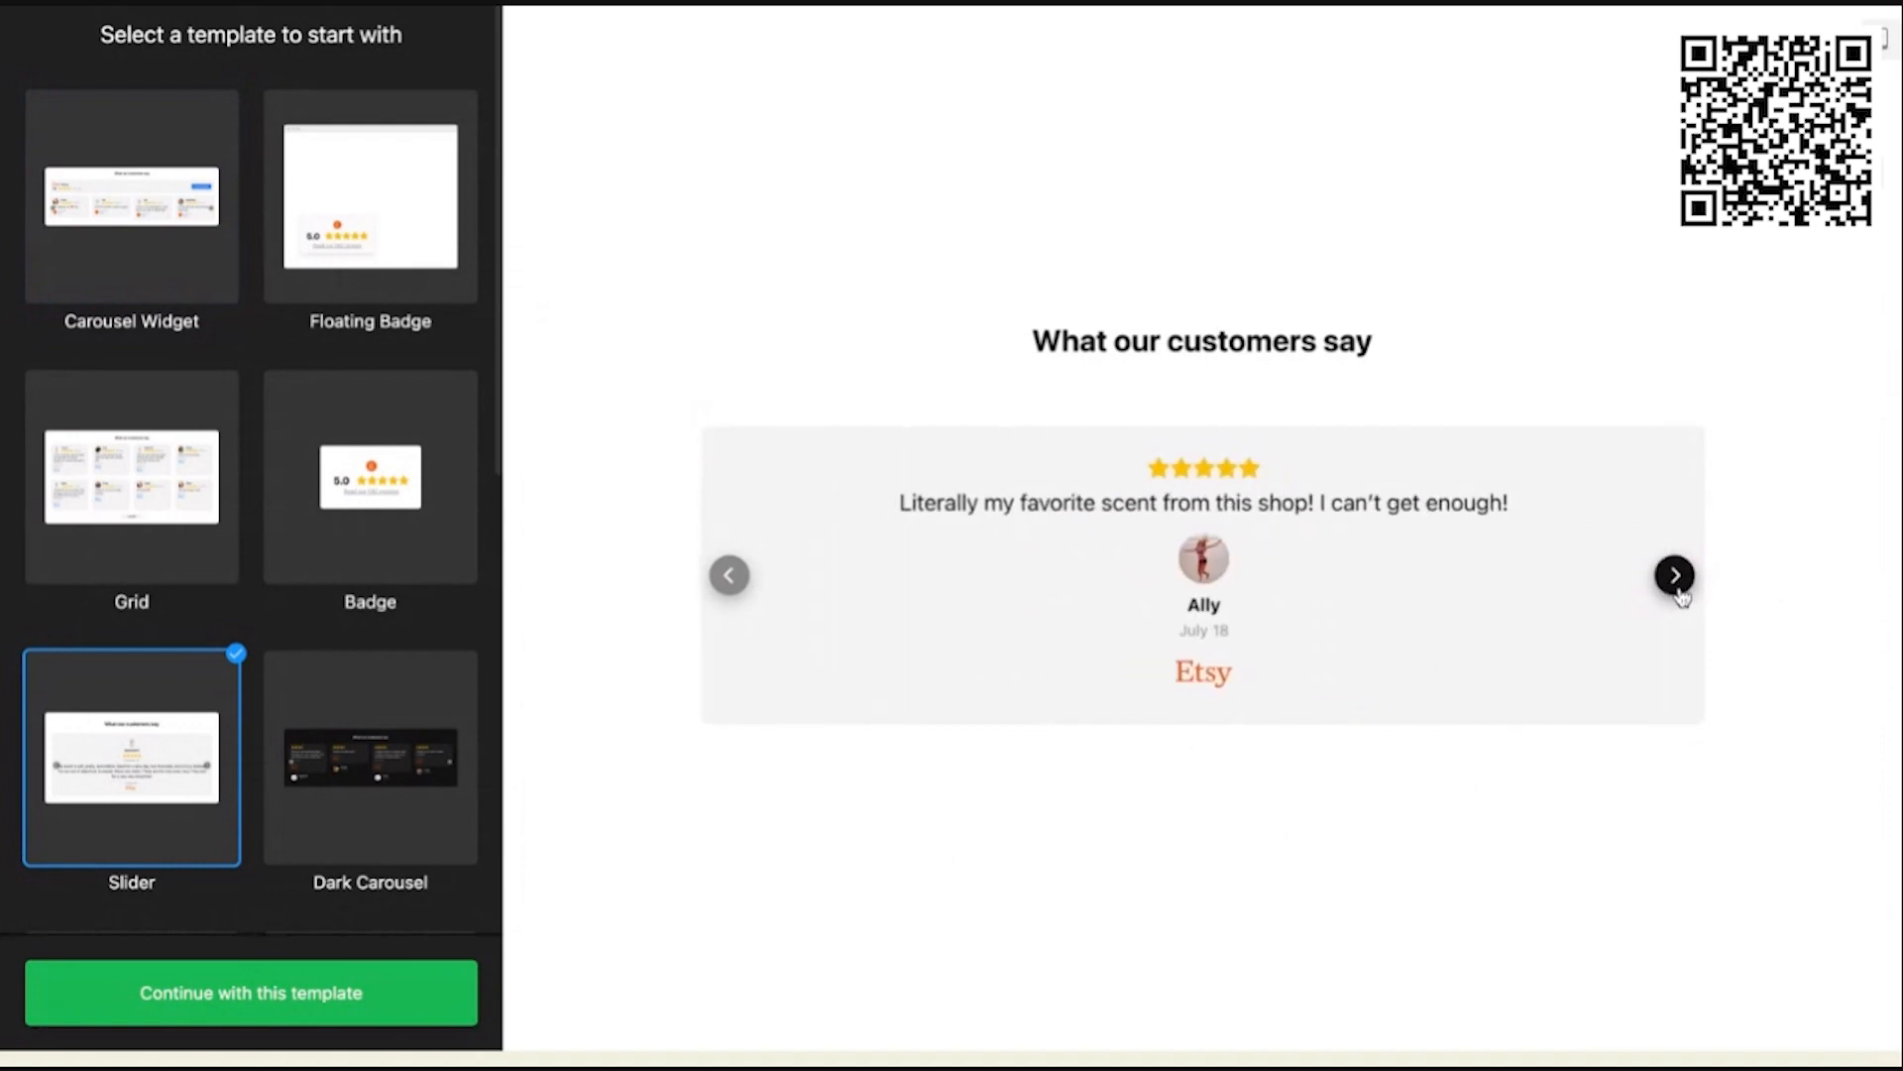
click(1679, 593)
click(1679, 593)
click(1678, 592)
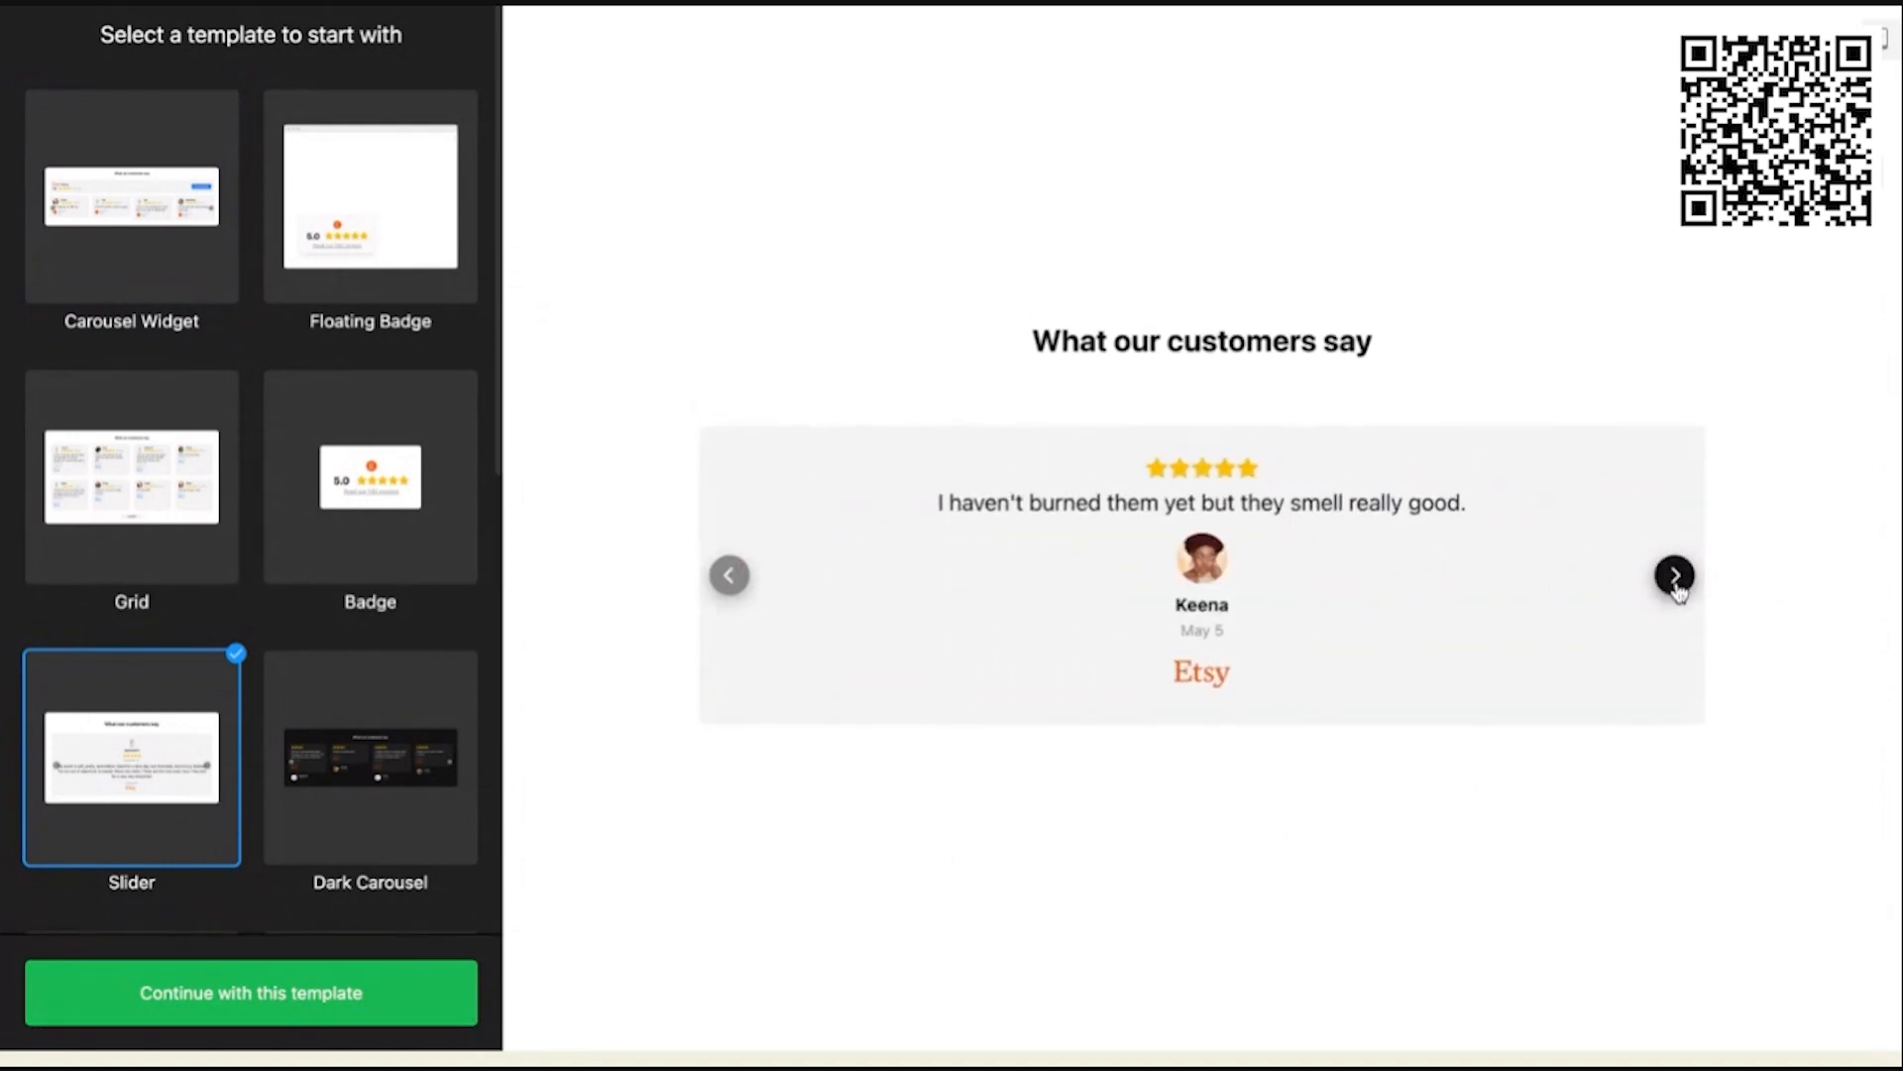
click(730, 578)
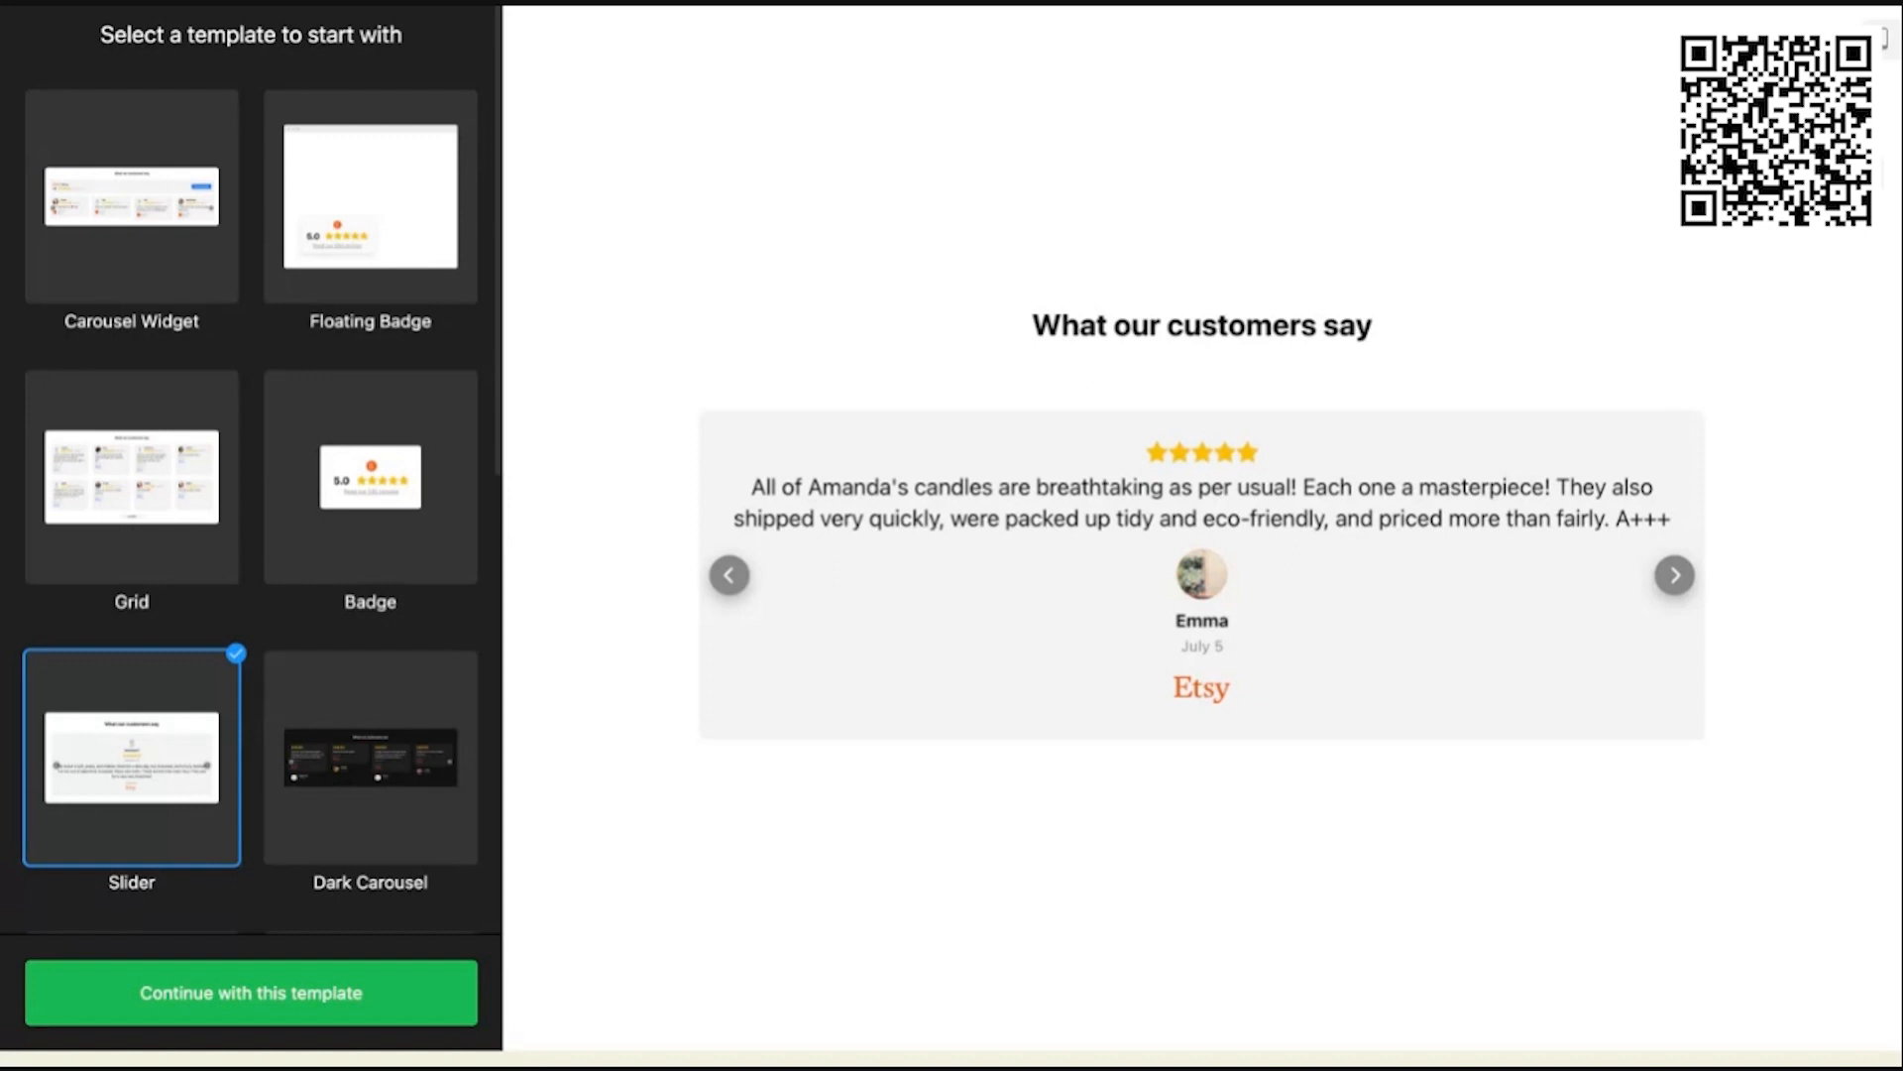
click(297, 988)
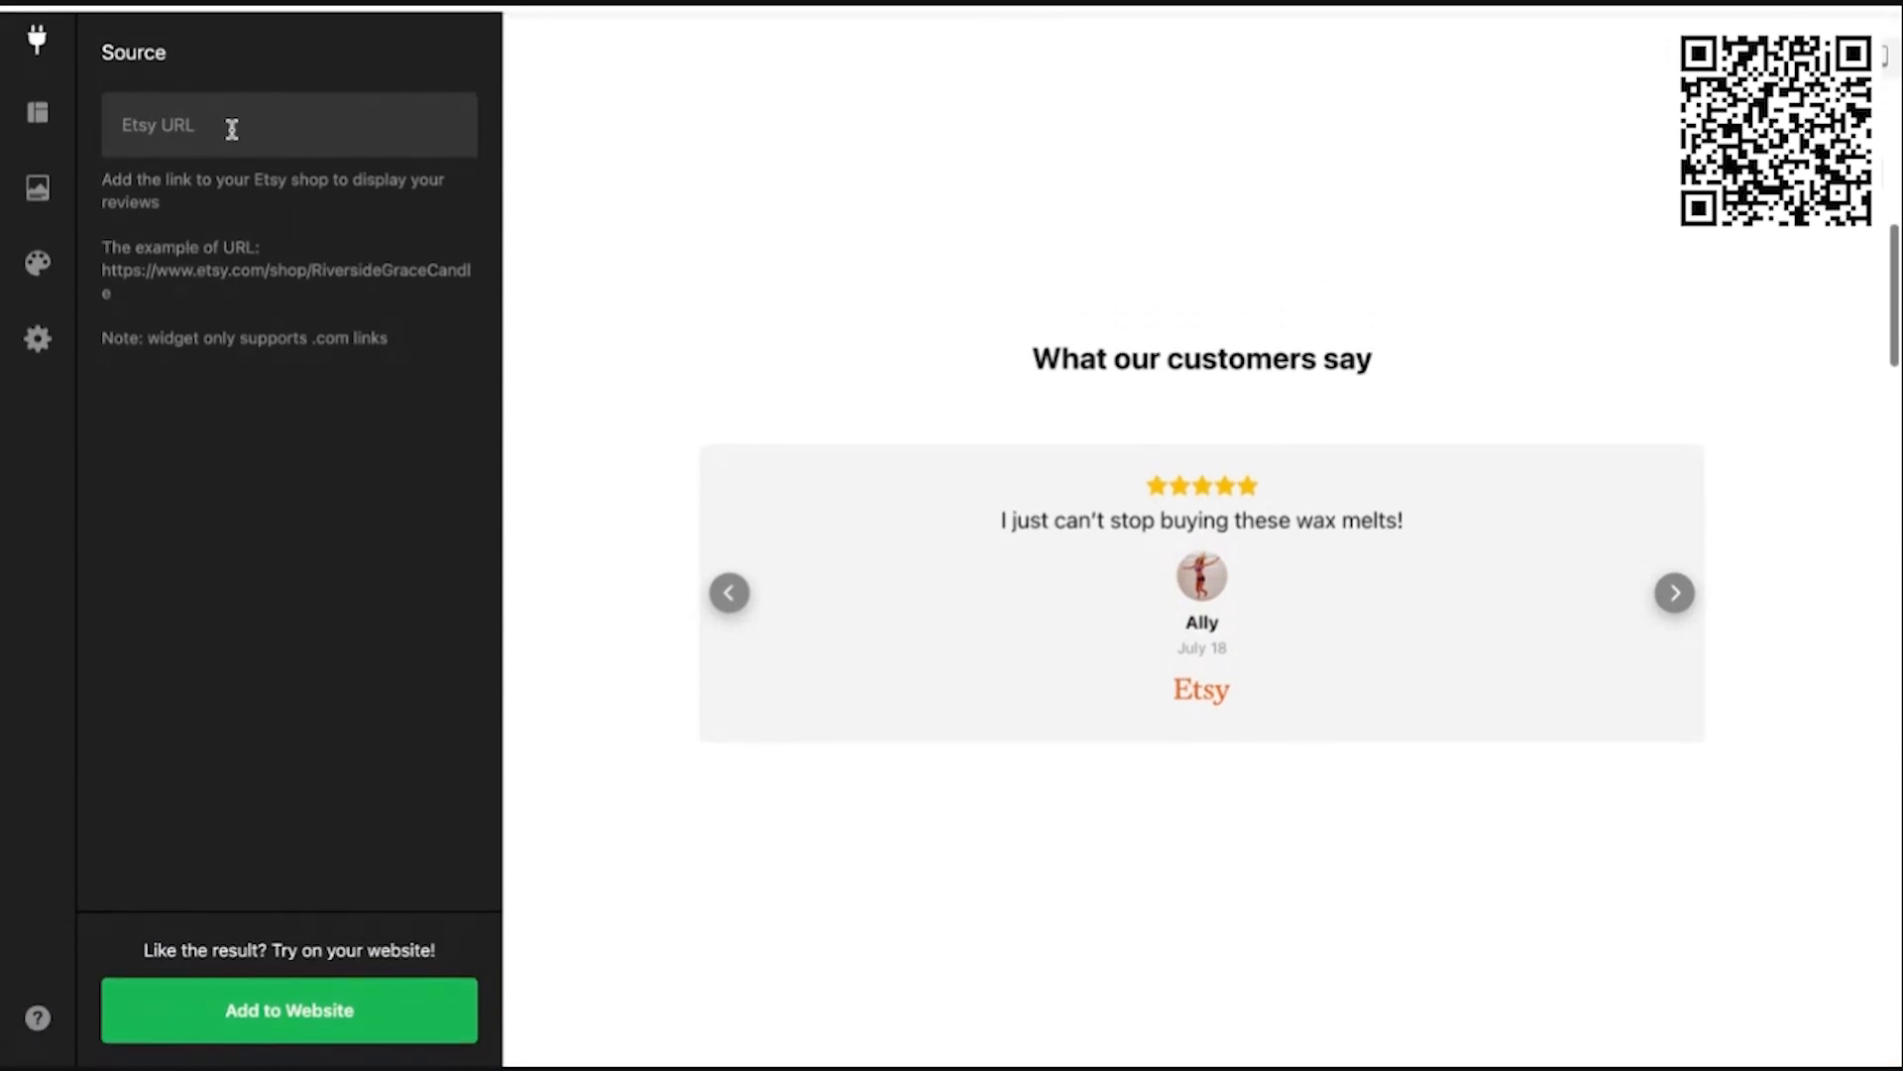
click(227, 112)
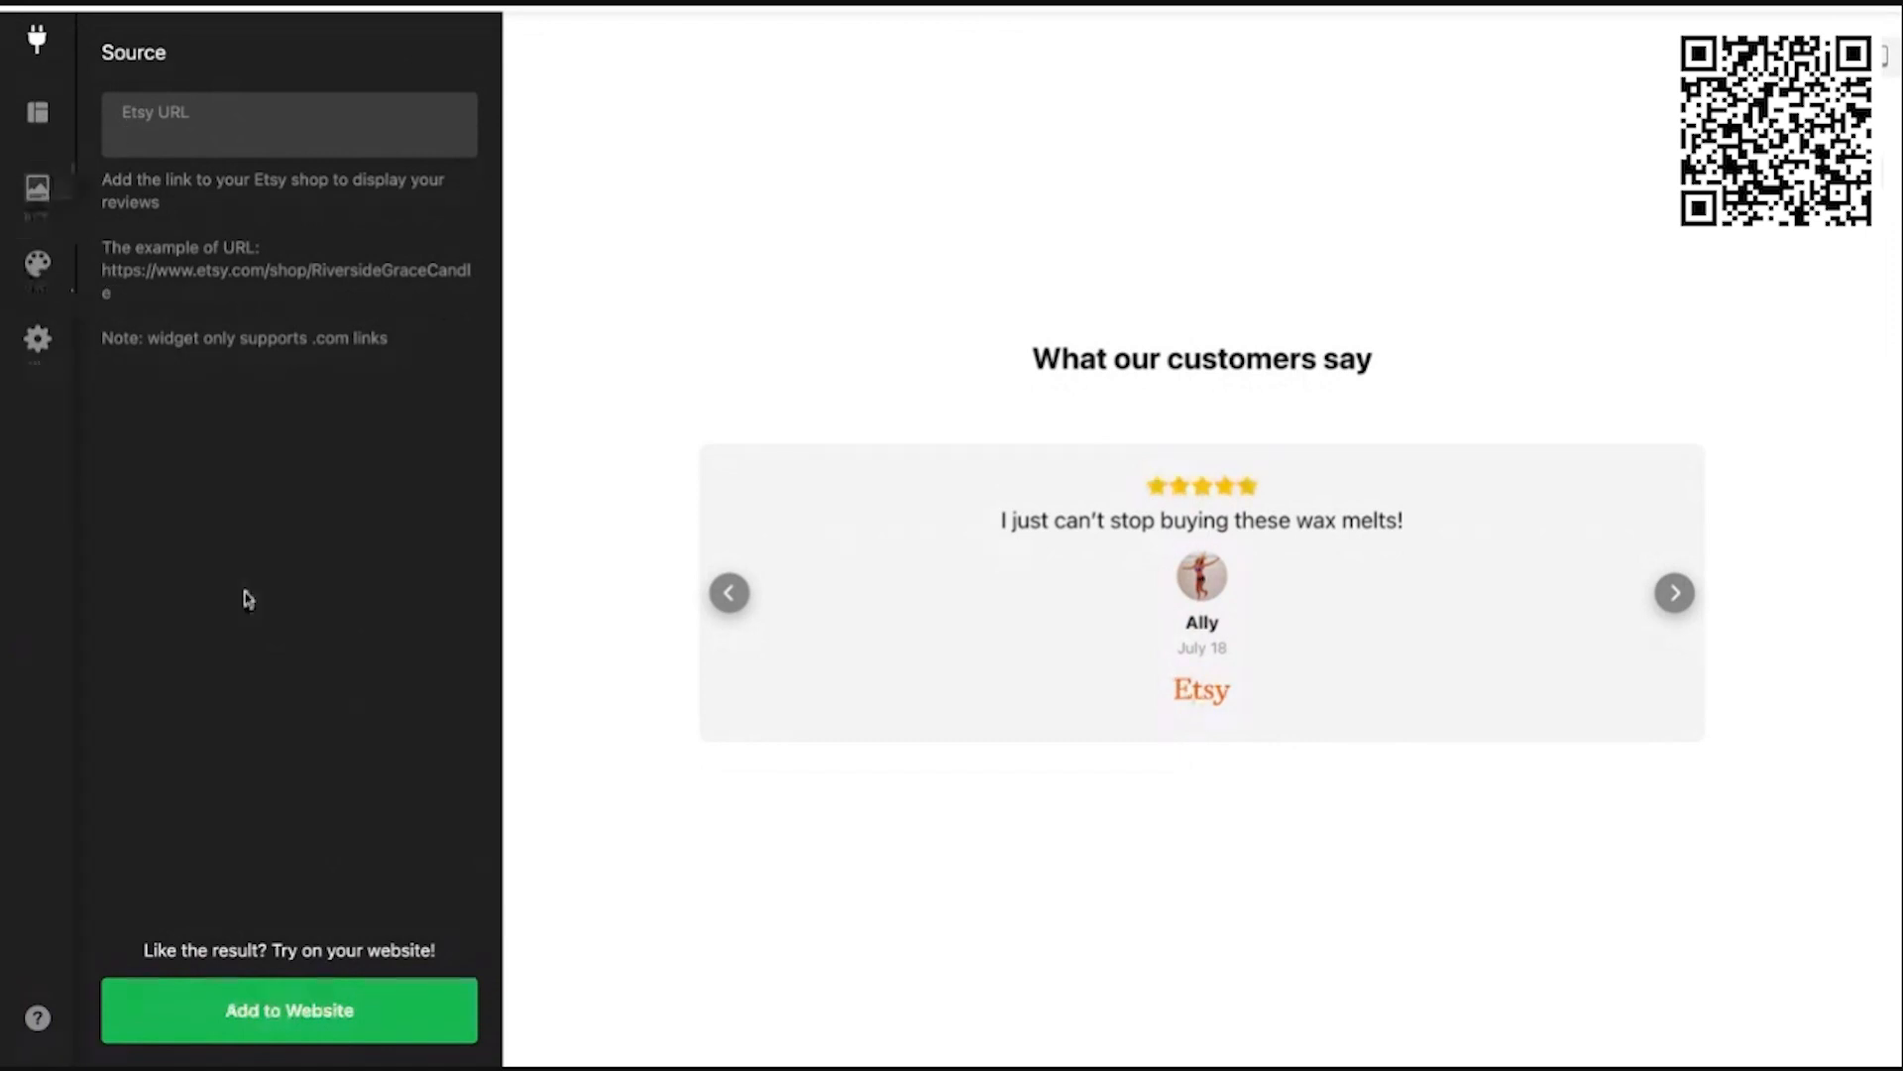
drag(108, 269, 111, 292)
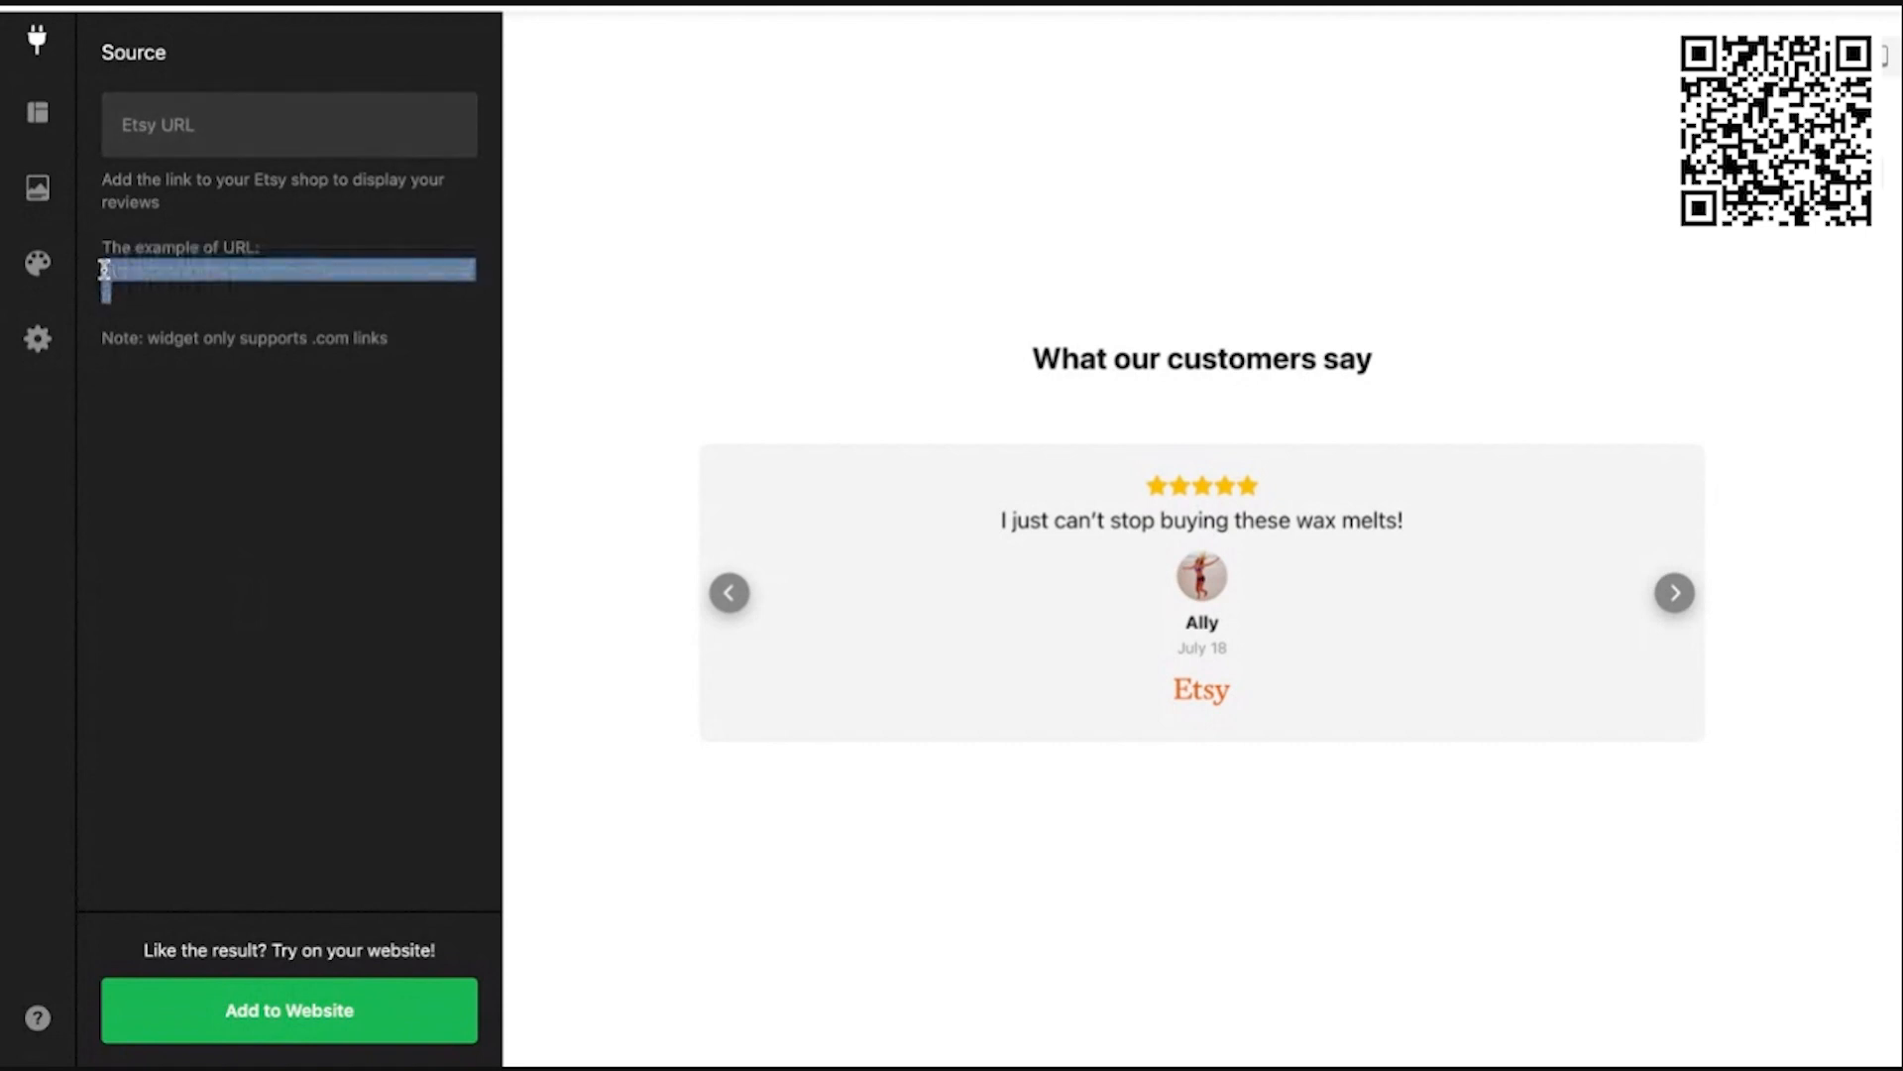
click(169, 299)
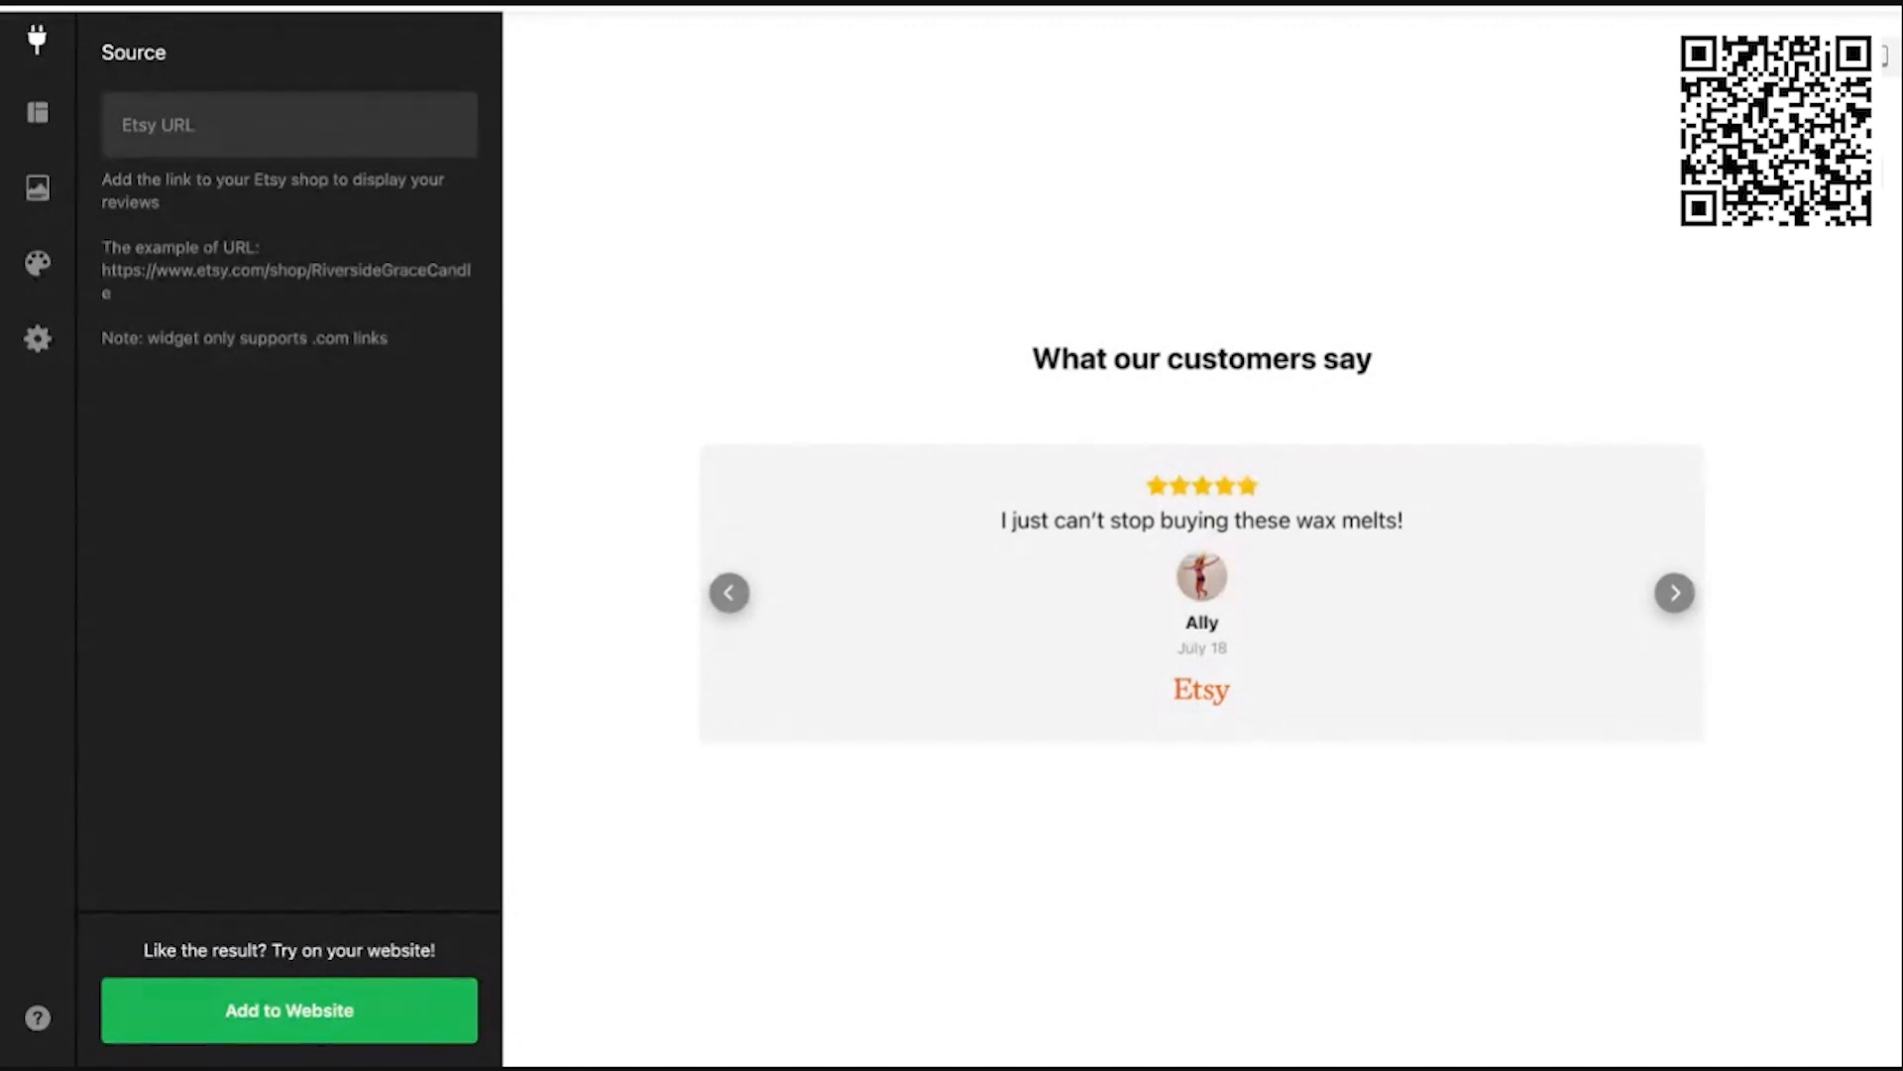
click(239, 140)
text(?)
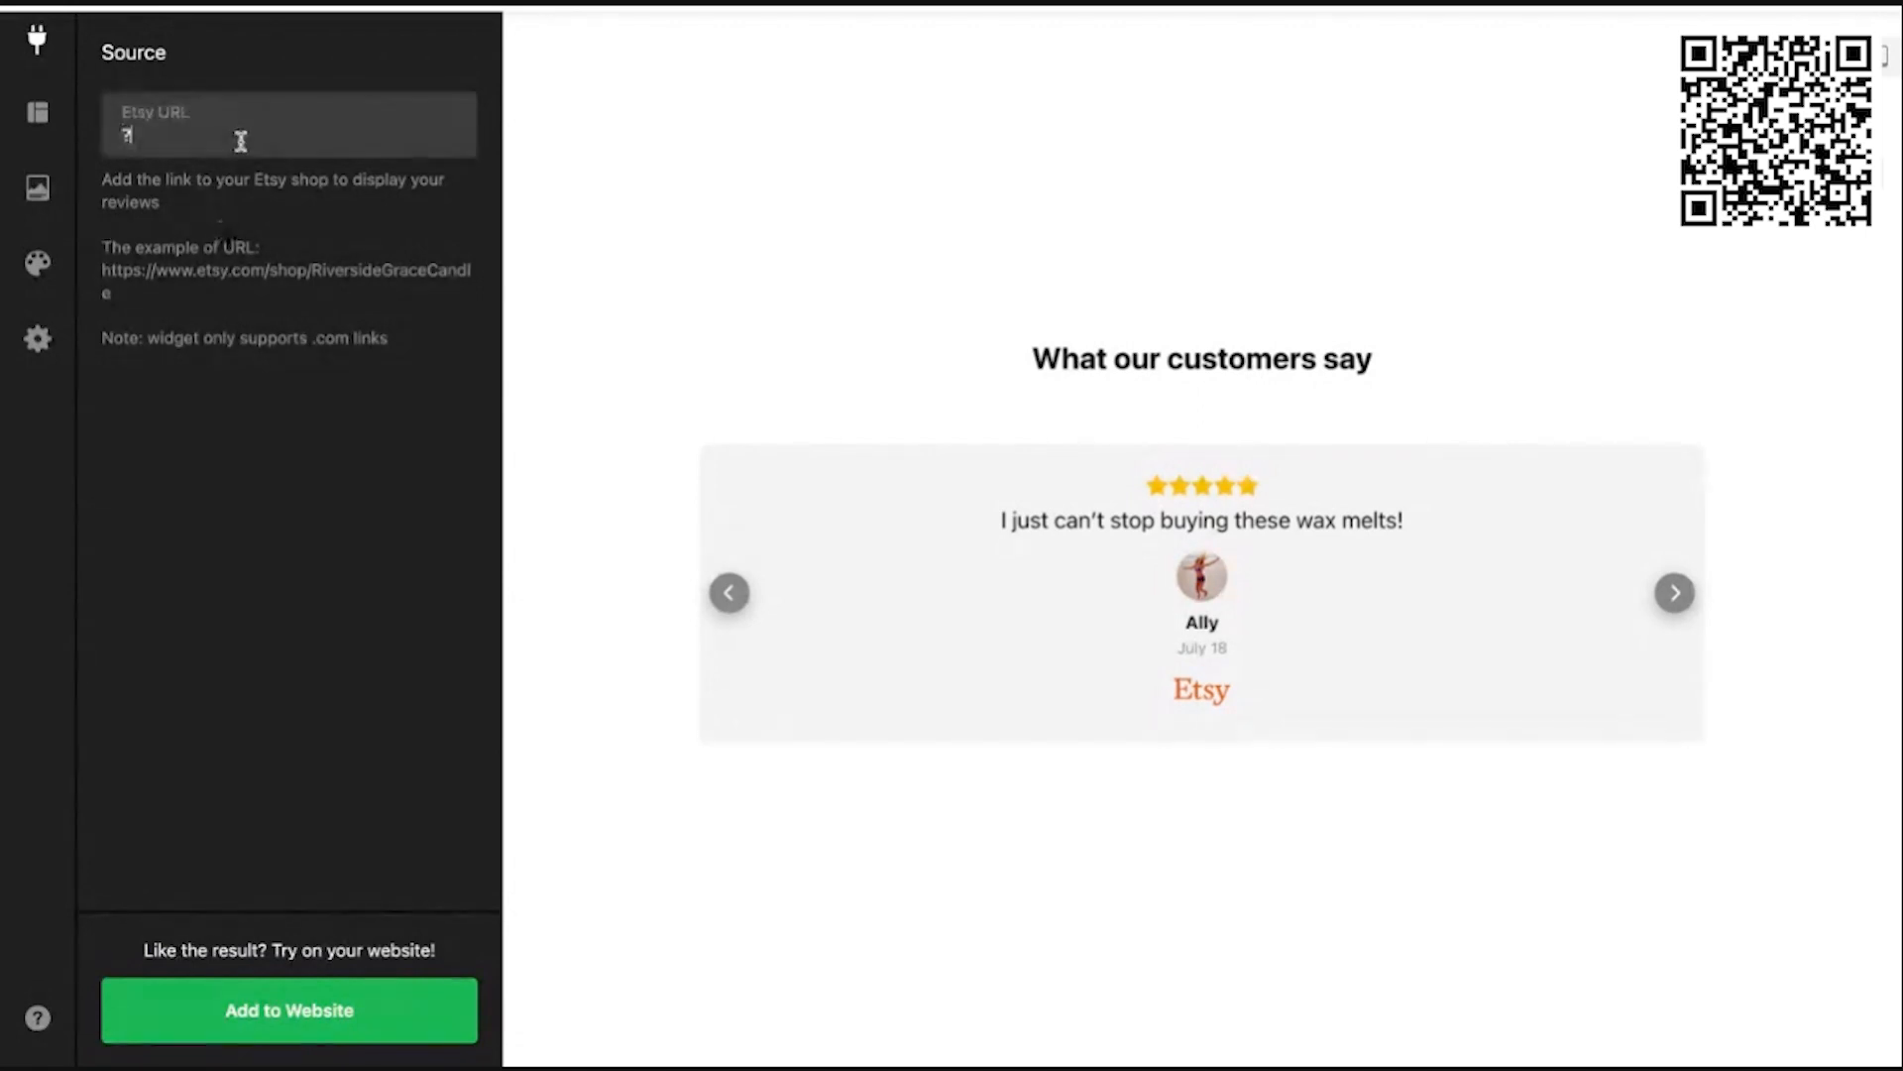
text(ref=aflkbafb)
triple_click(122, 132)
key(BackSpace)
triple_click(137, 301)
key(ctrl+c)
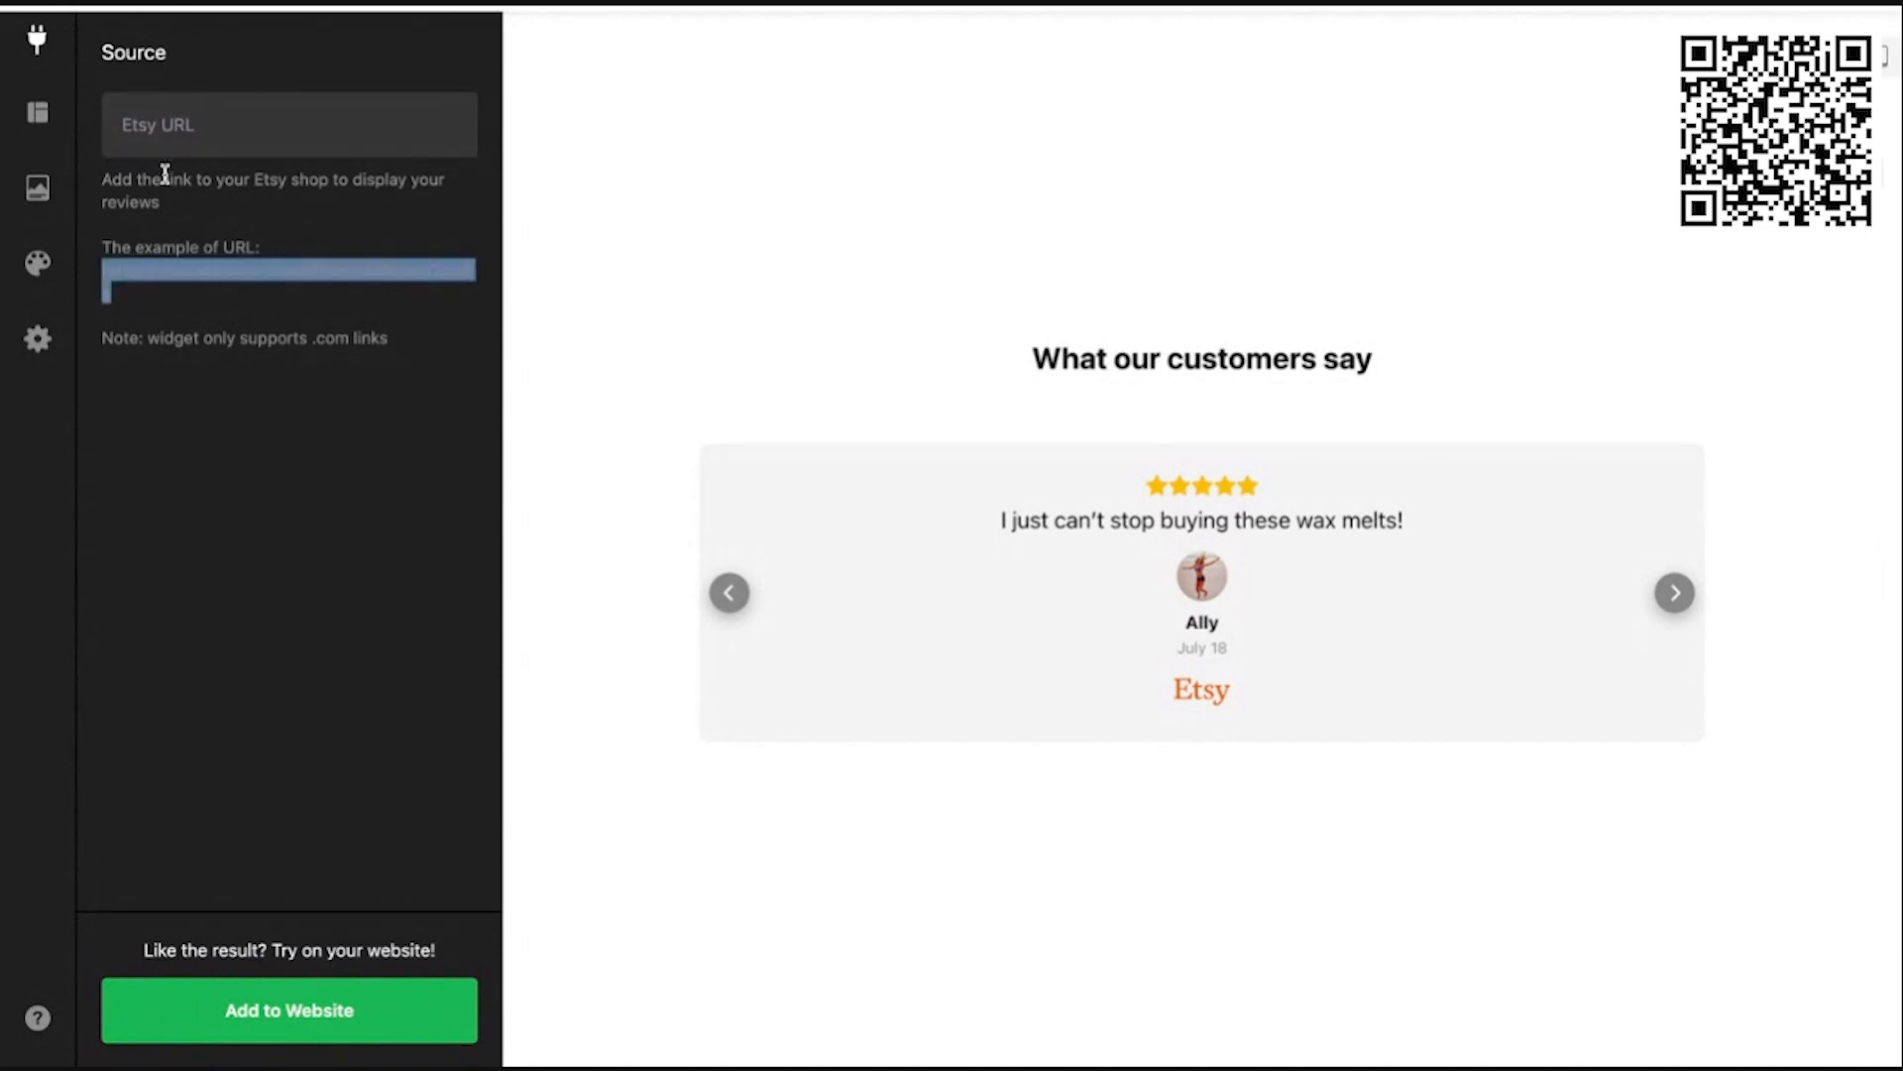
click(185, 137)
key(ctrl+v)
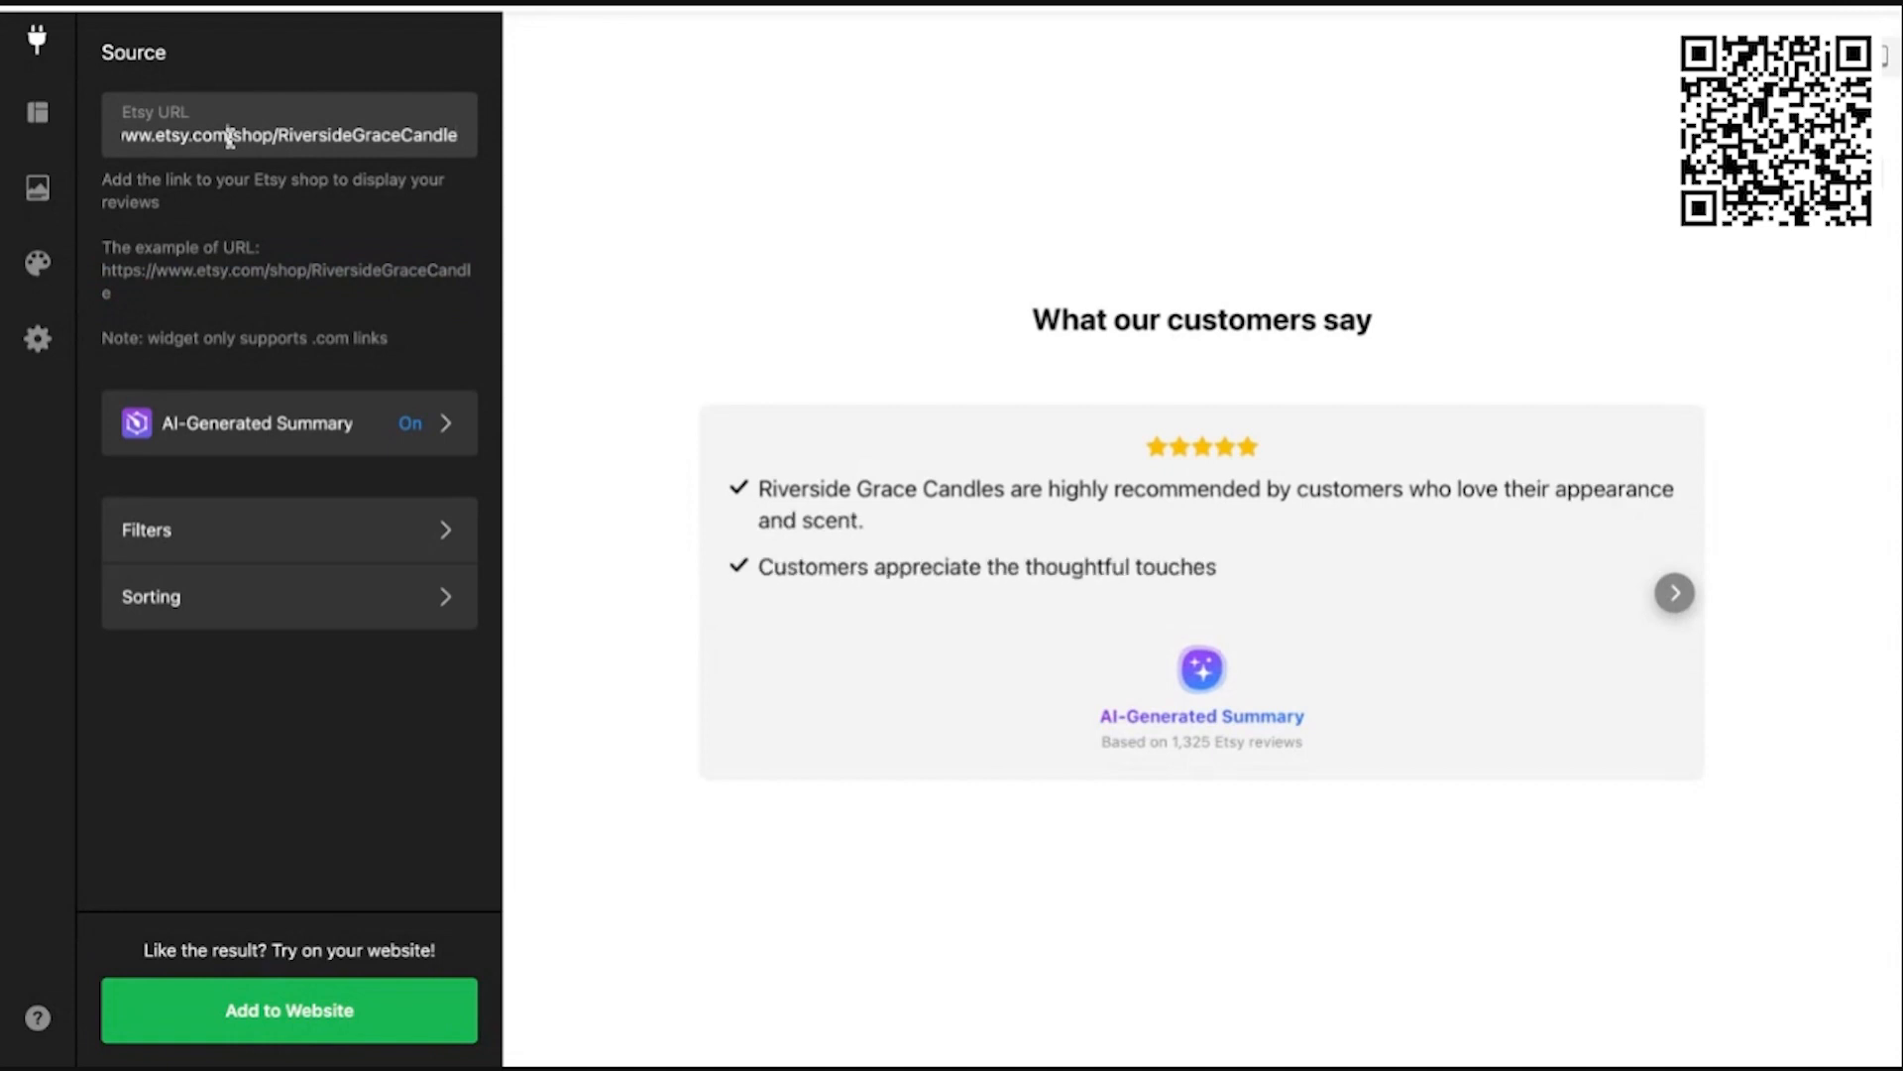
drag(230, 137, 485, 138)
click(282, 137)
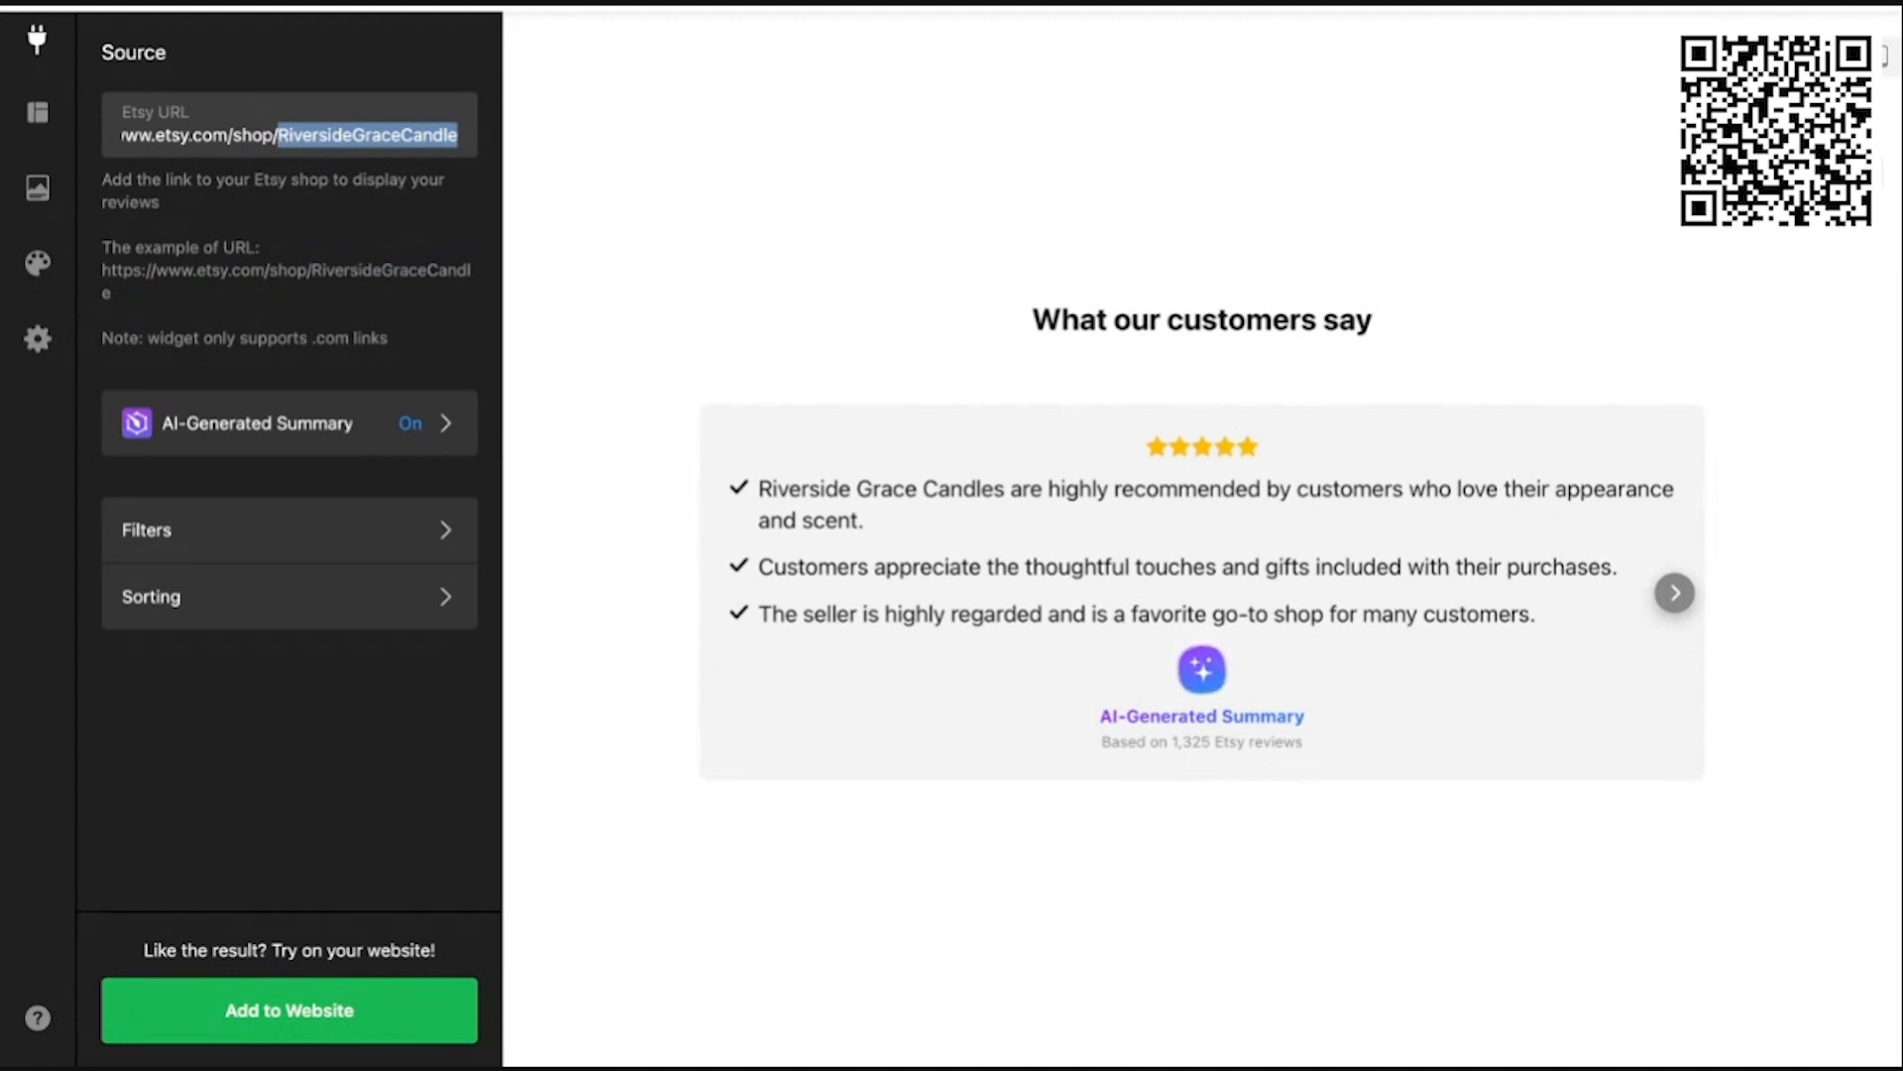
click(163, 72)
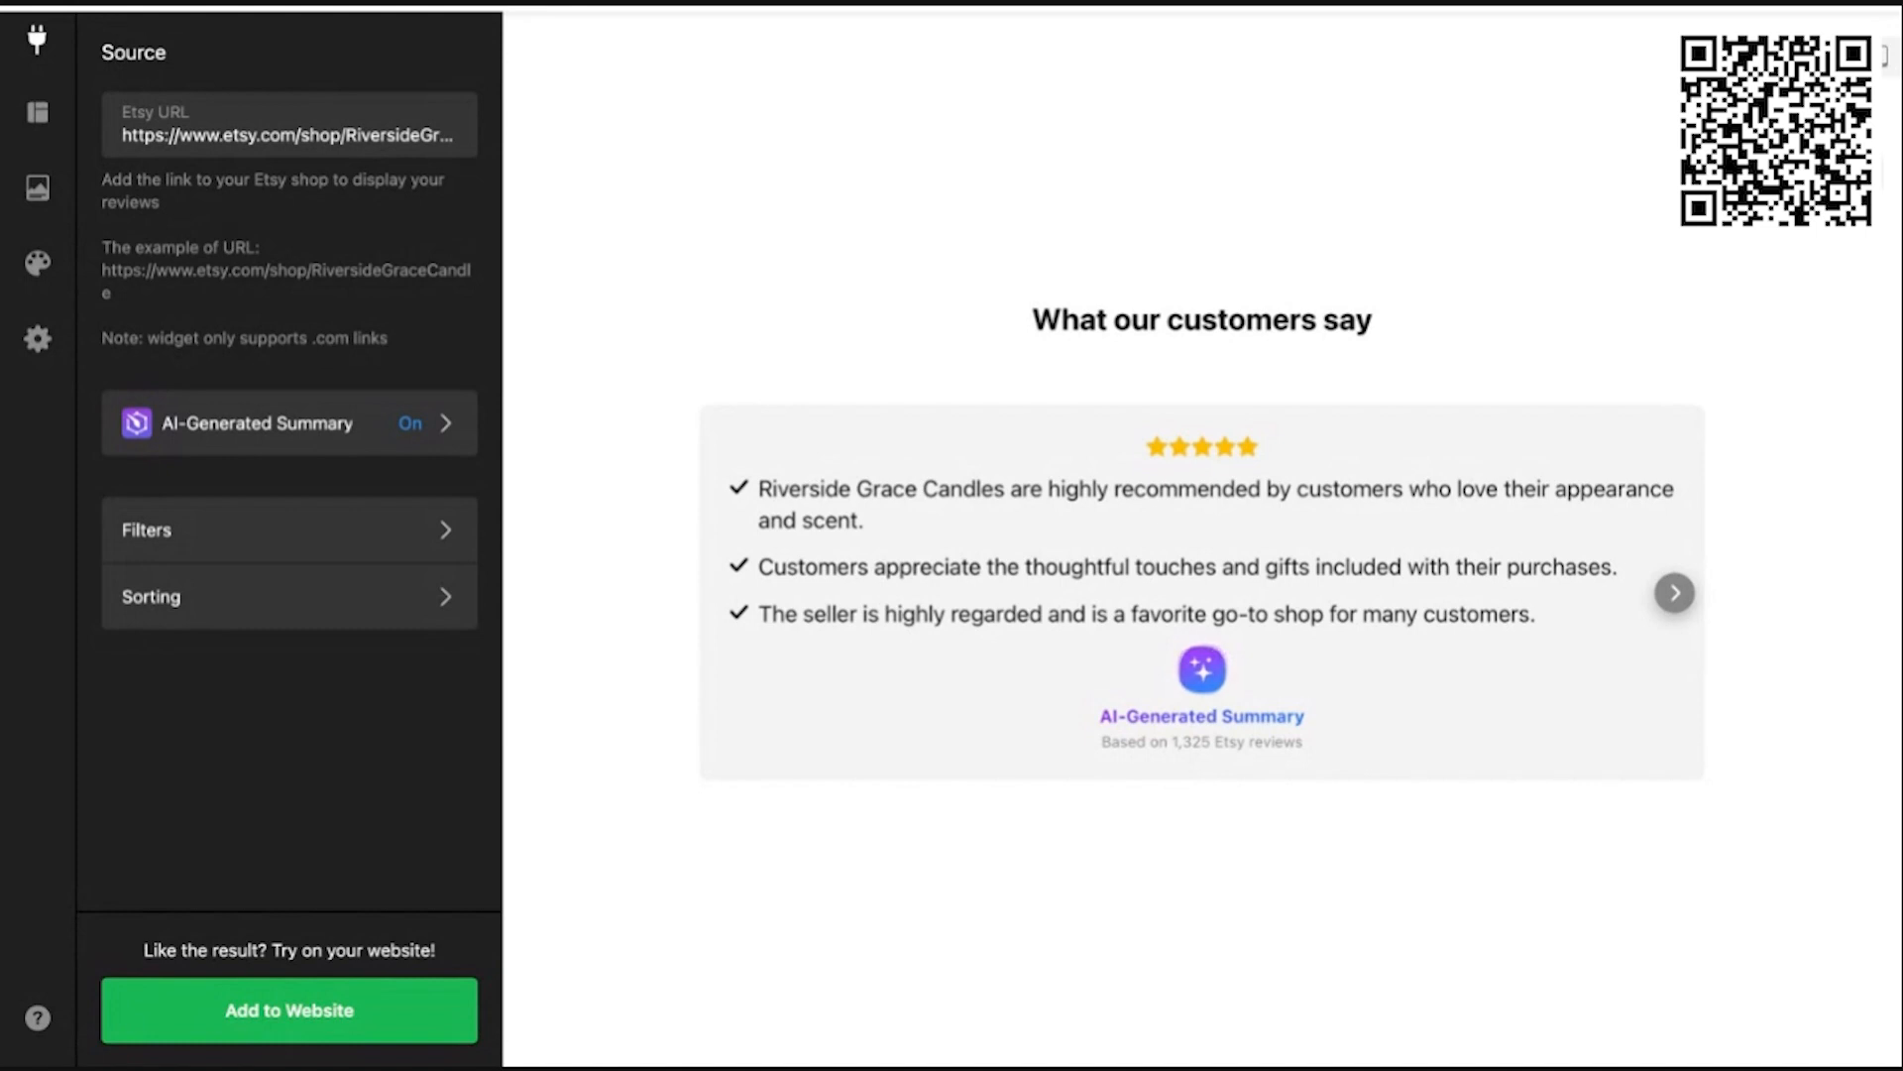
Step: Turn off the AI-Generated Summary for the reviews and return to the source settings
click(430, 449)
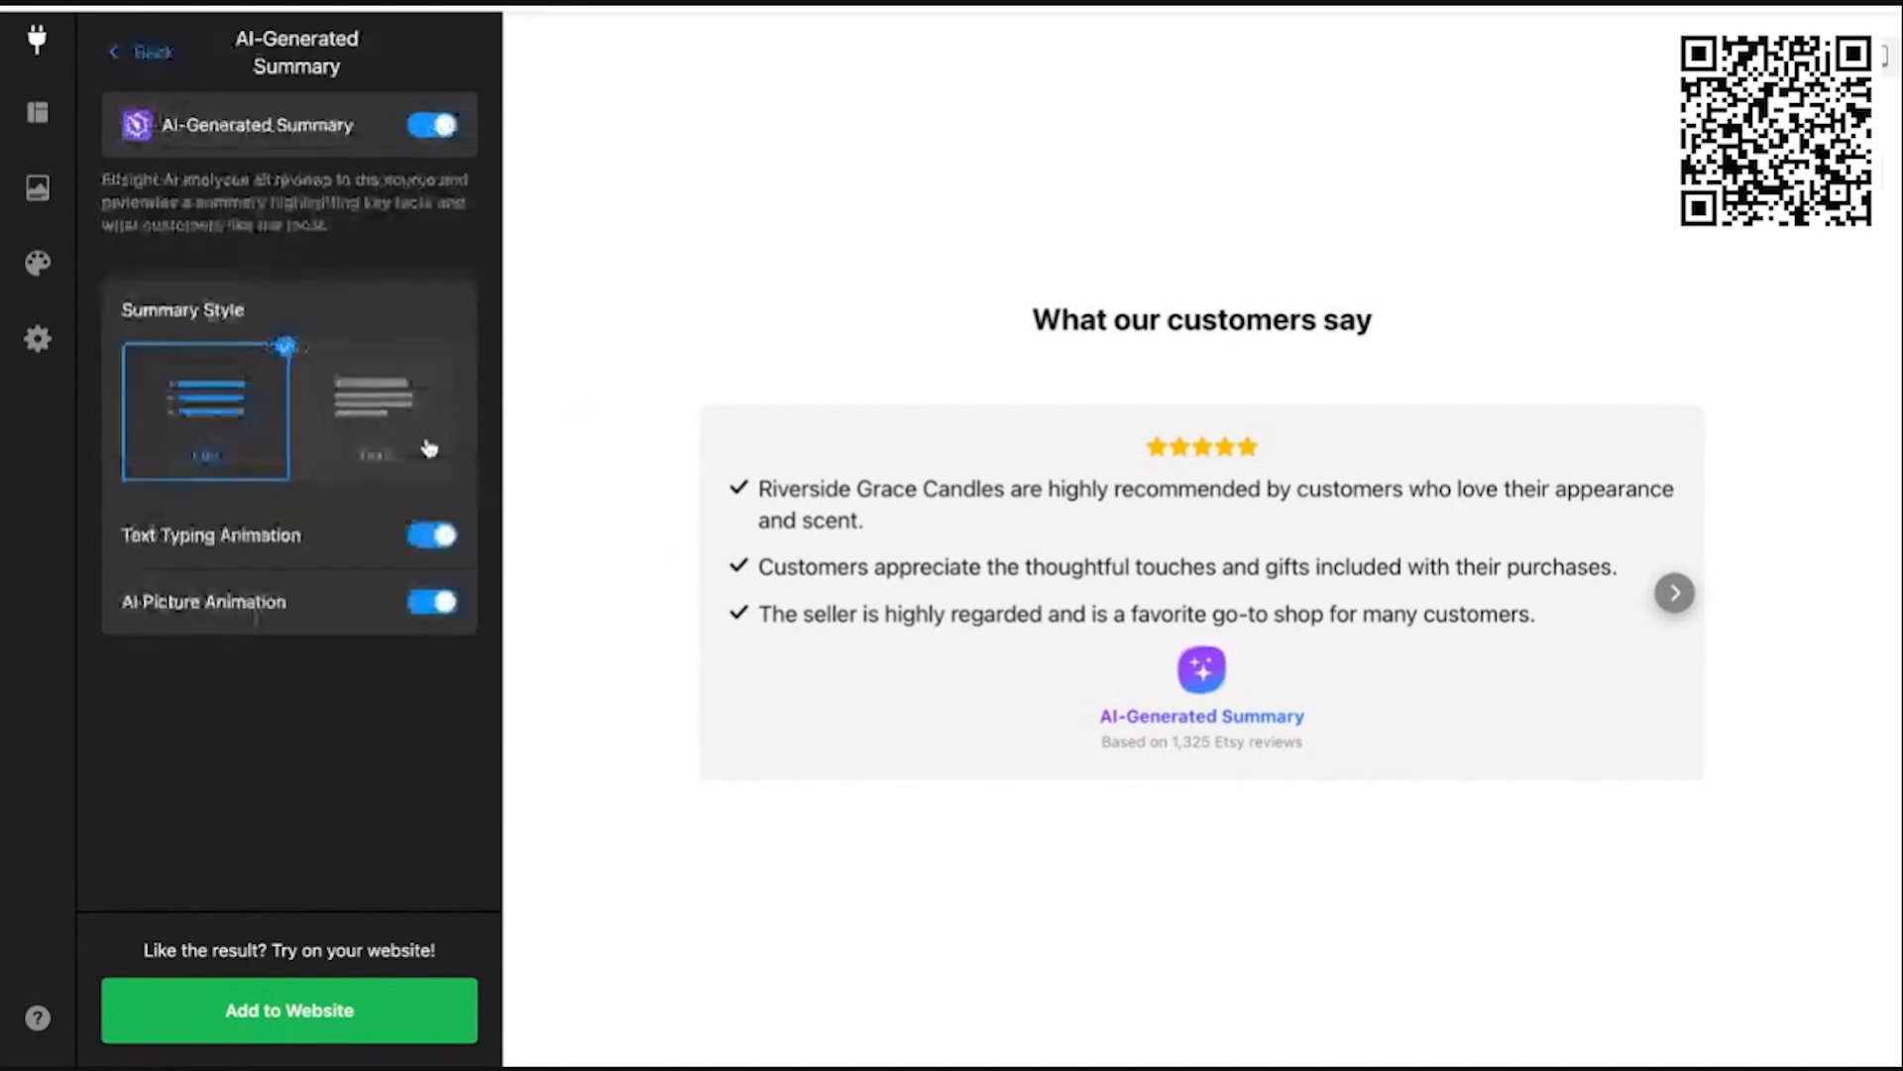
click(431, 126)
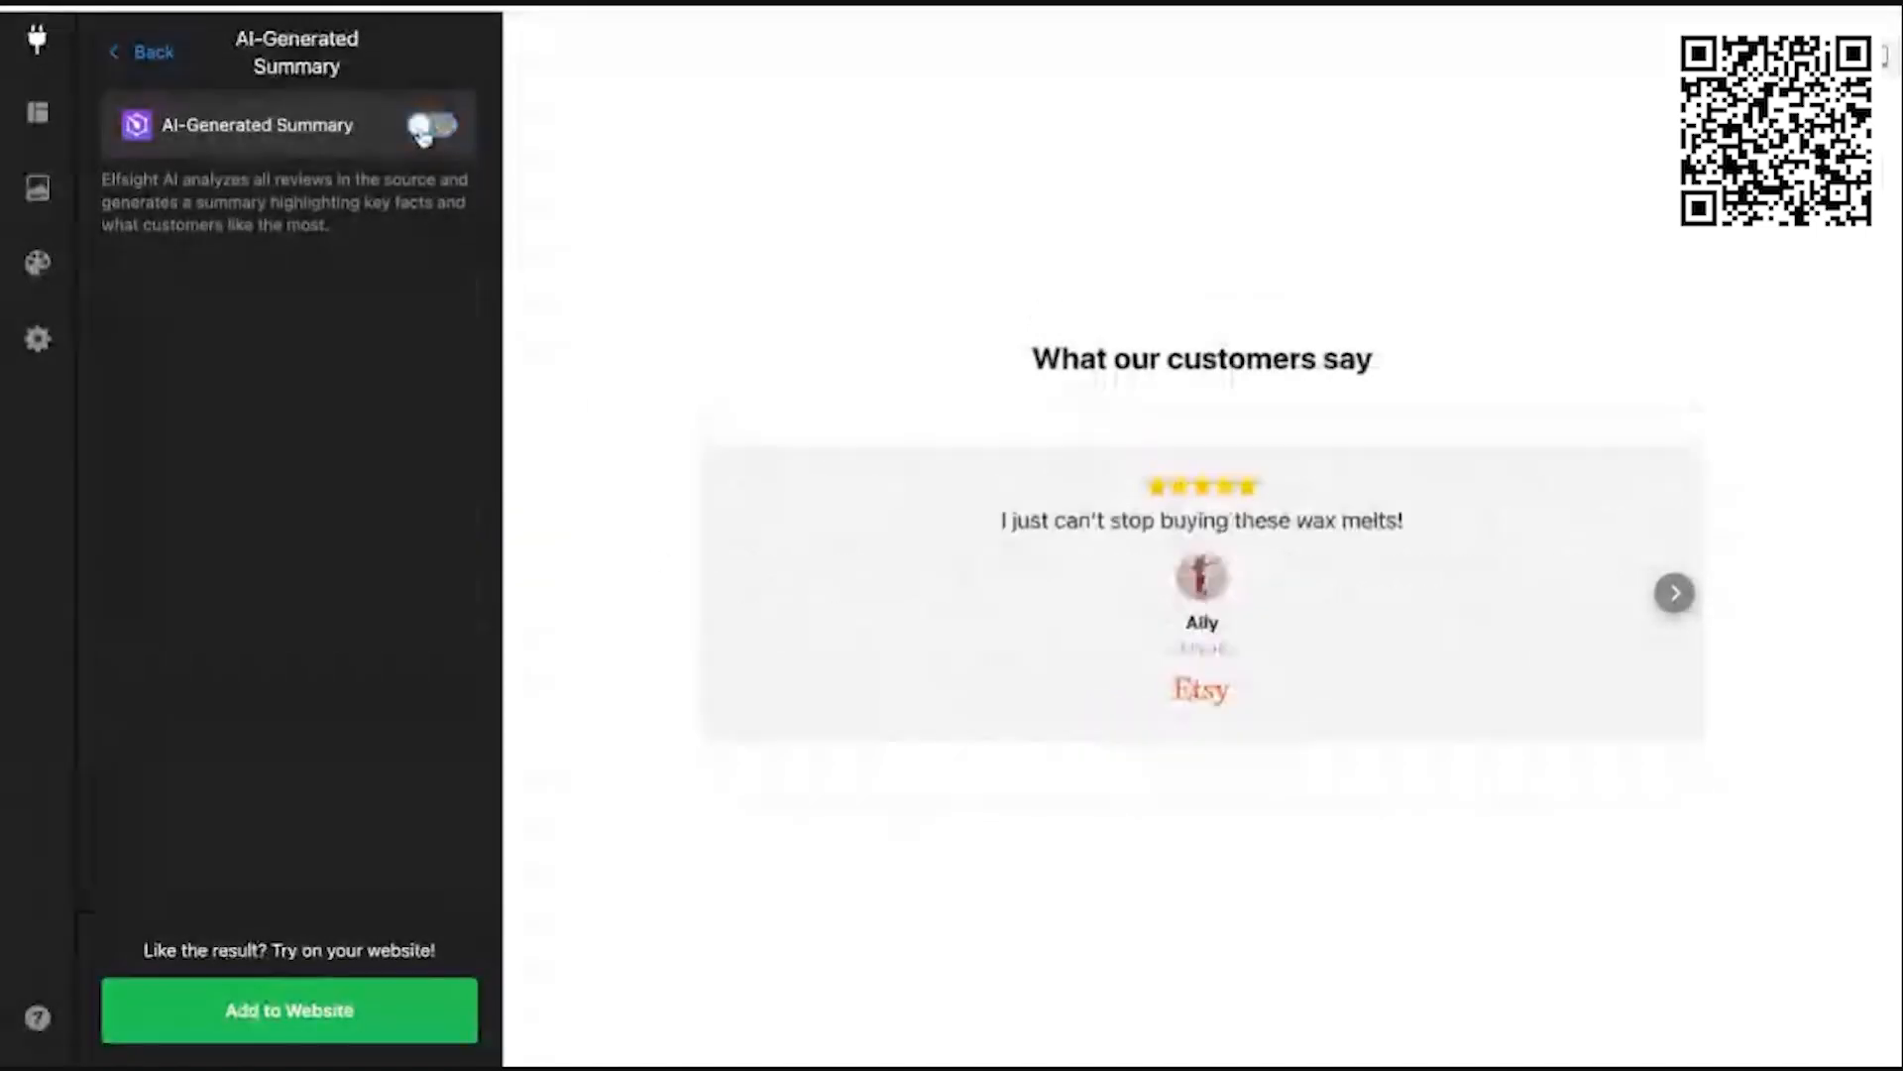
click(159, 57)
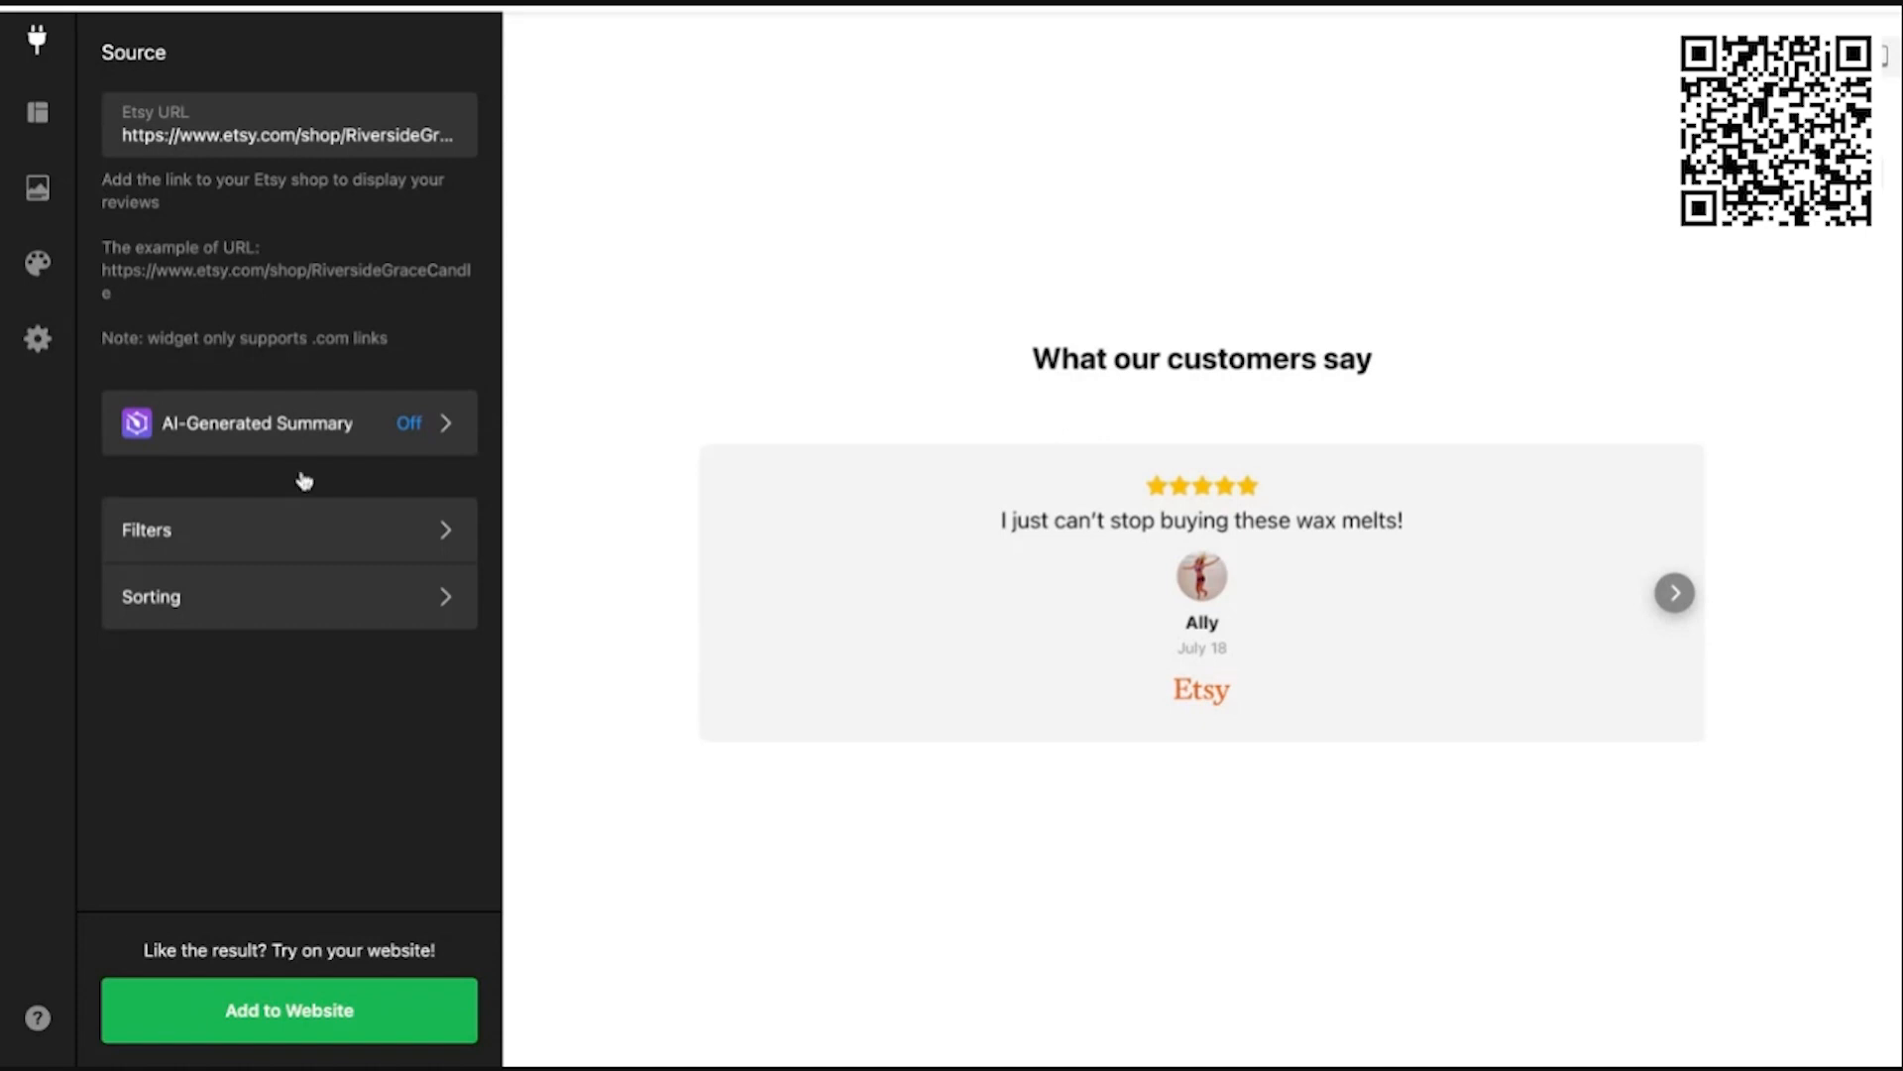
Step: Open the review filters and examine the Show Reviews only with Text option
click(391, 540)
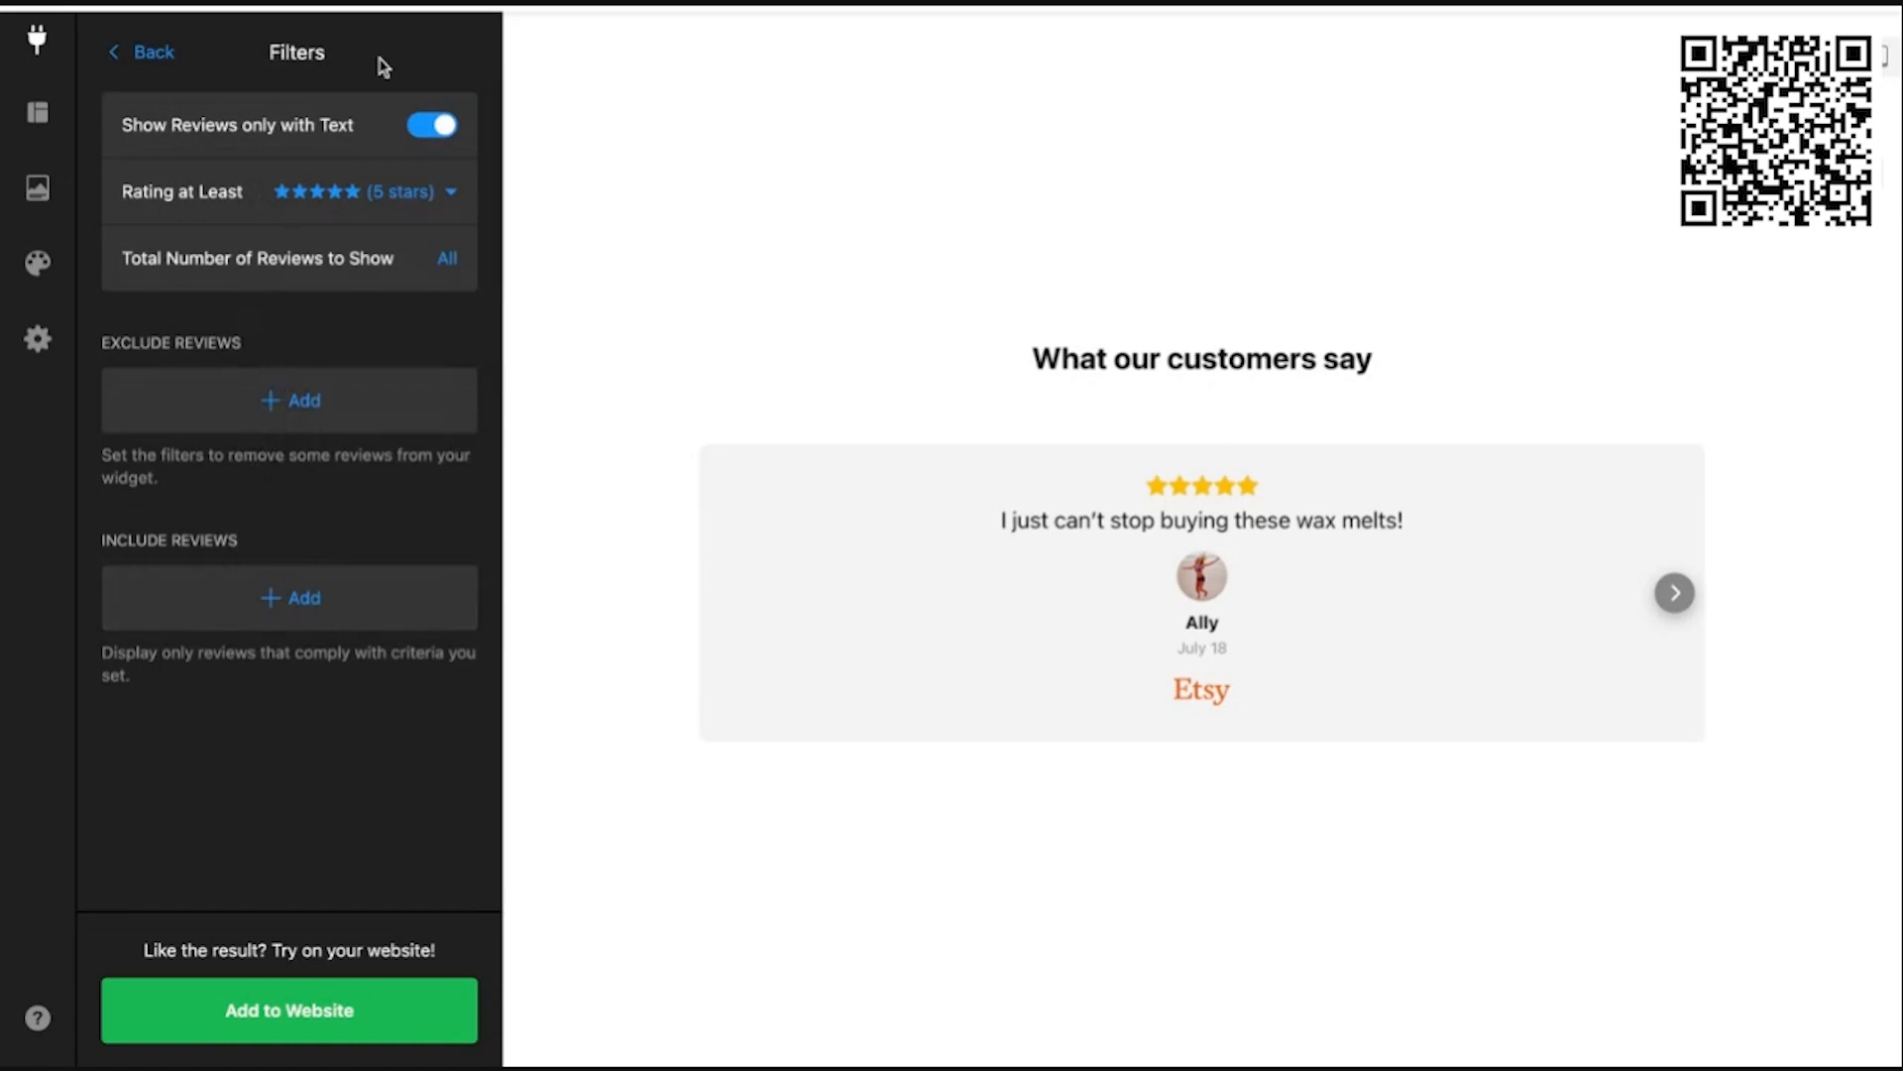
drag(125, 125, 361, 128)
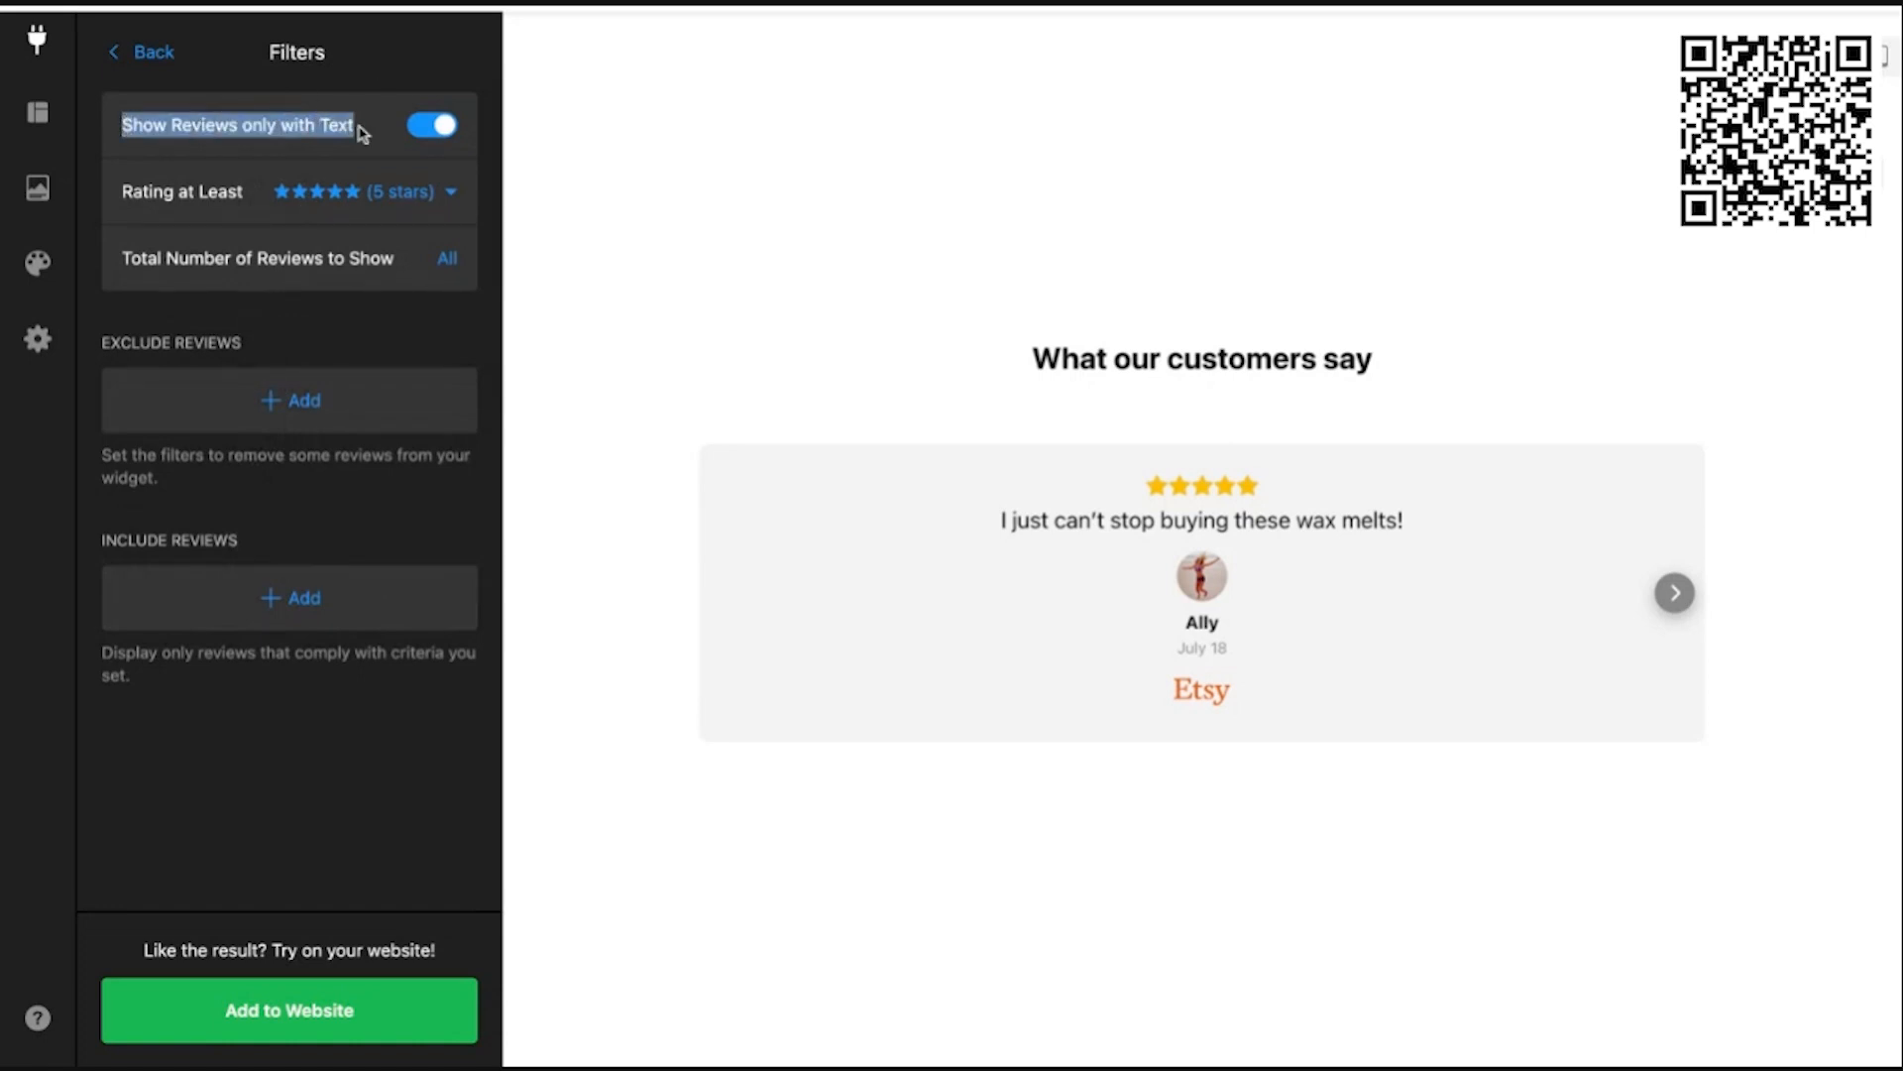
click(402, 84)
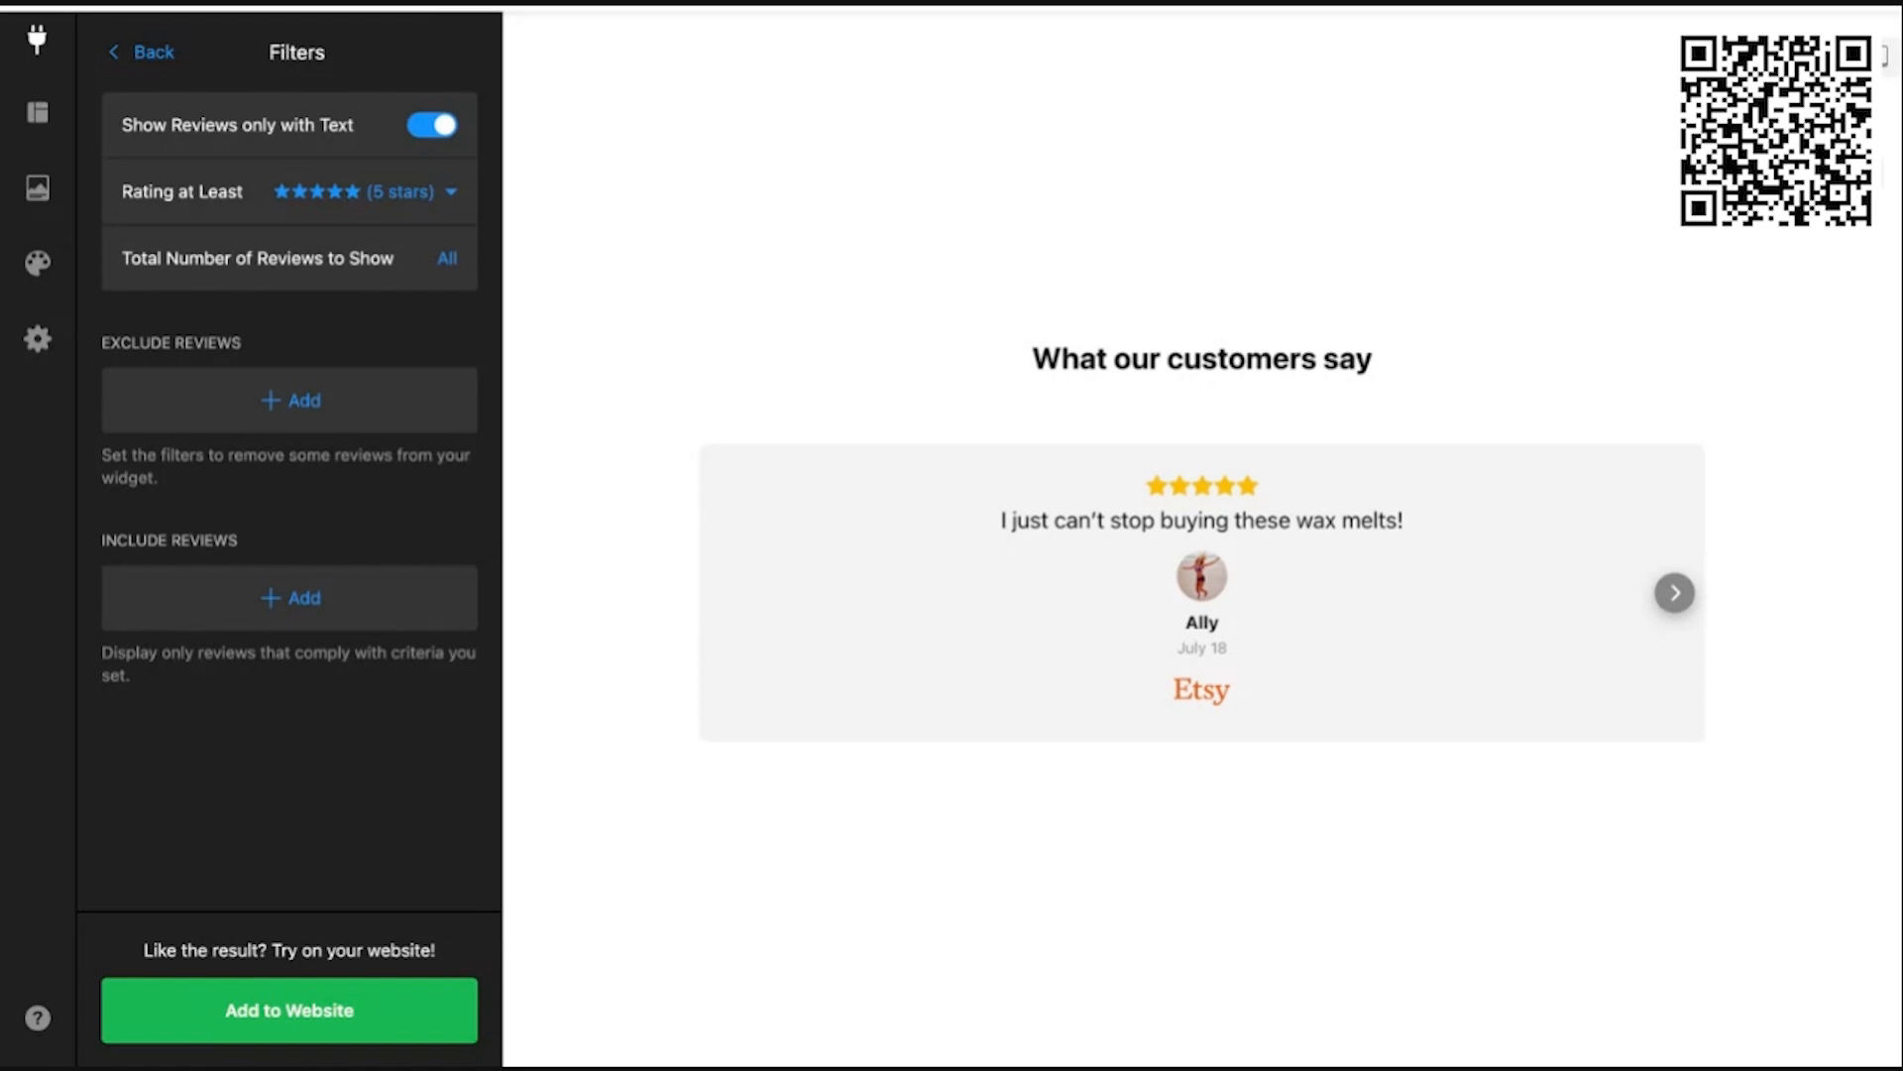
Step: Turn off Show Reviews only with Text, page through the previewed reviews, and turn the filter back on
click(432, 137)
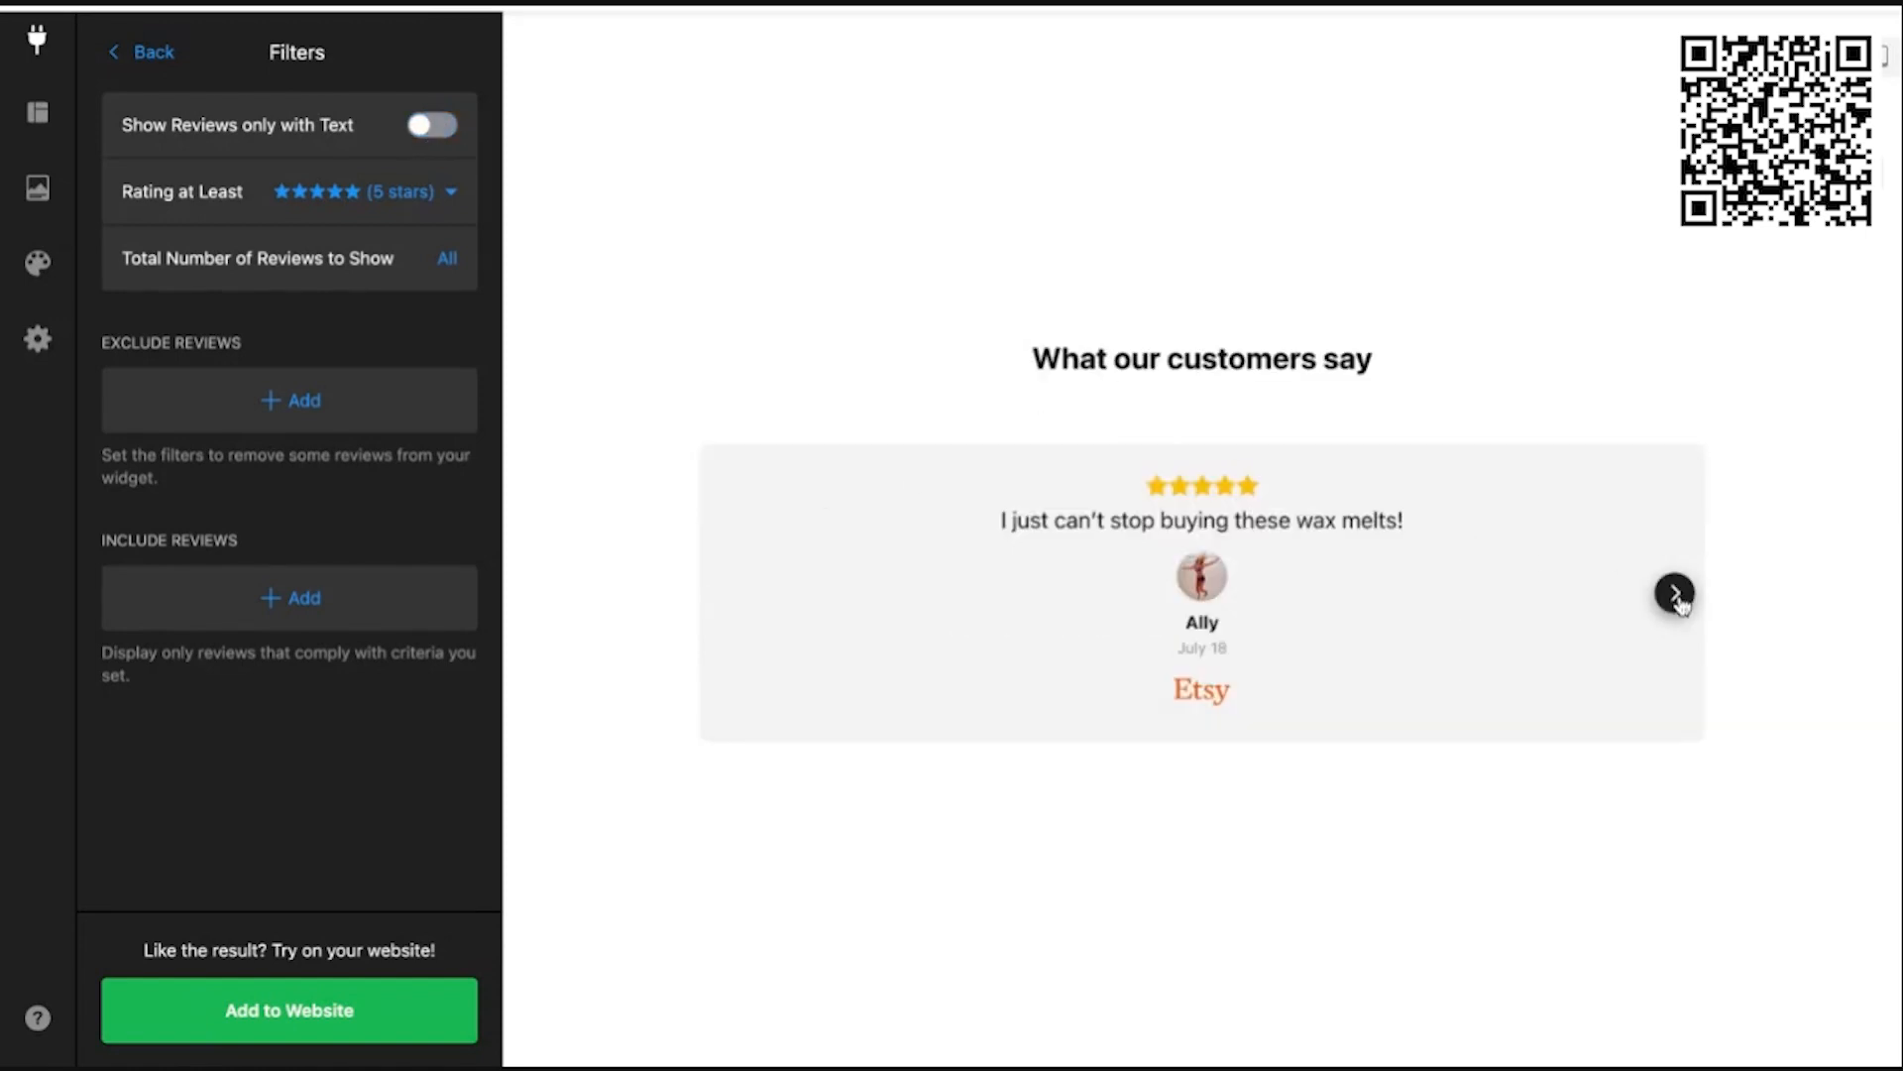
click(1677, 595)
click(1676, 595)
click(1677, 595)
click(1677, 595)
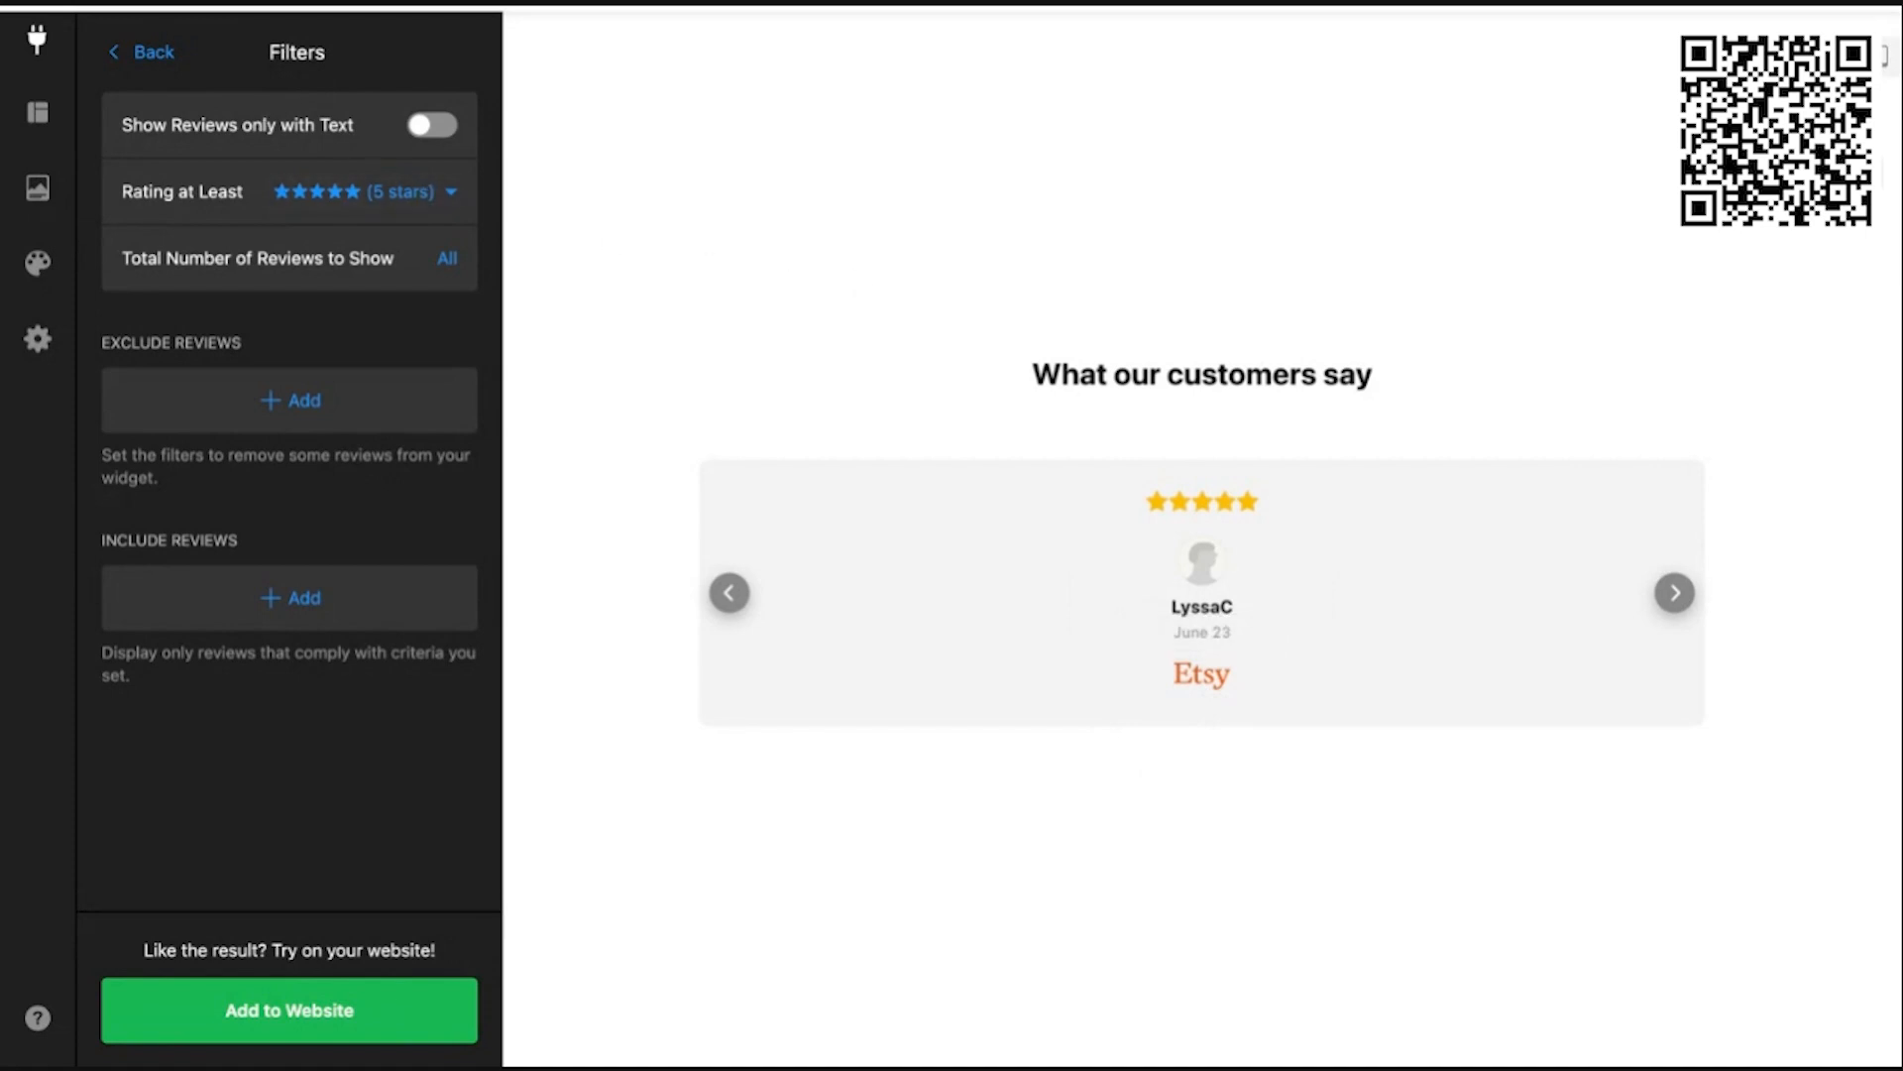
click(434, 127)
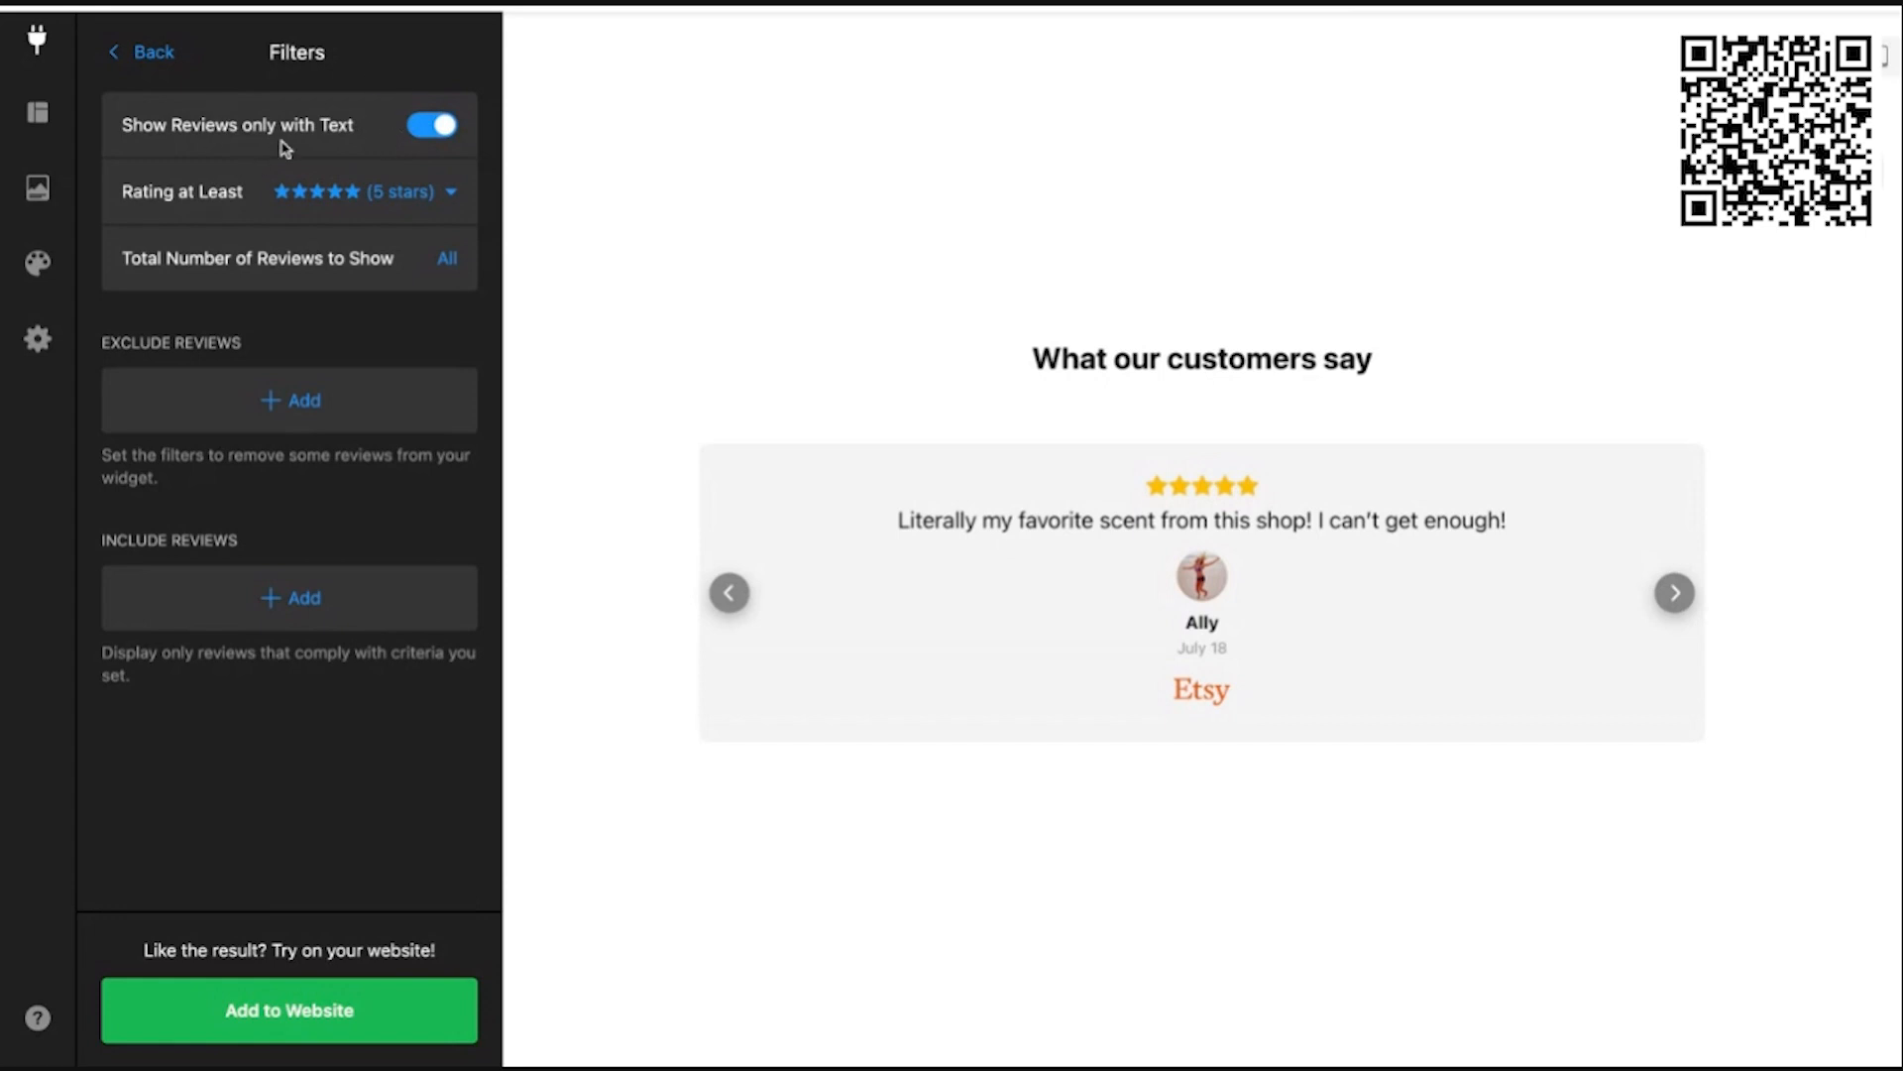
Step: Set the minimum review rating filter to 4 stars
click(445, 195)
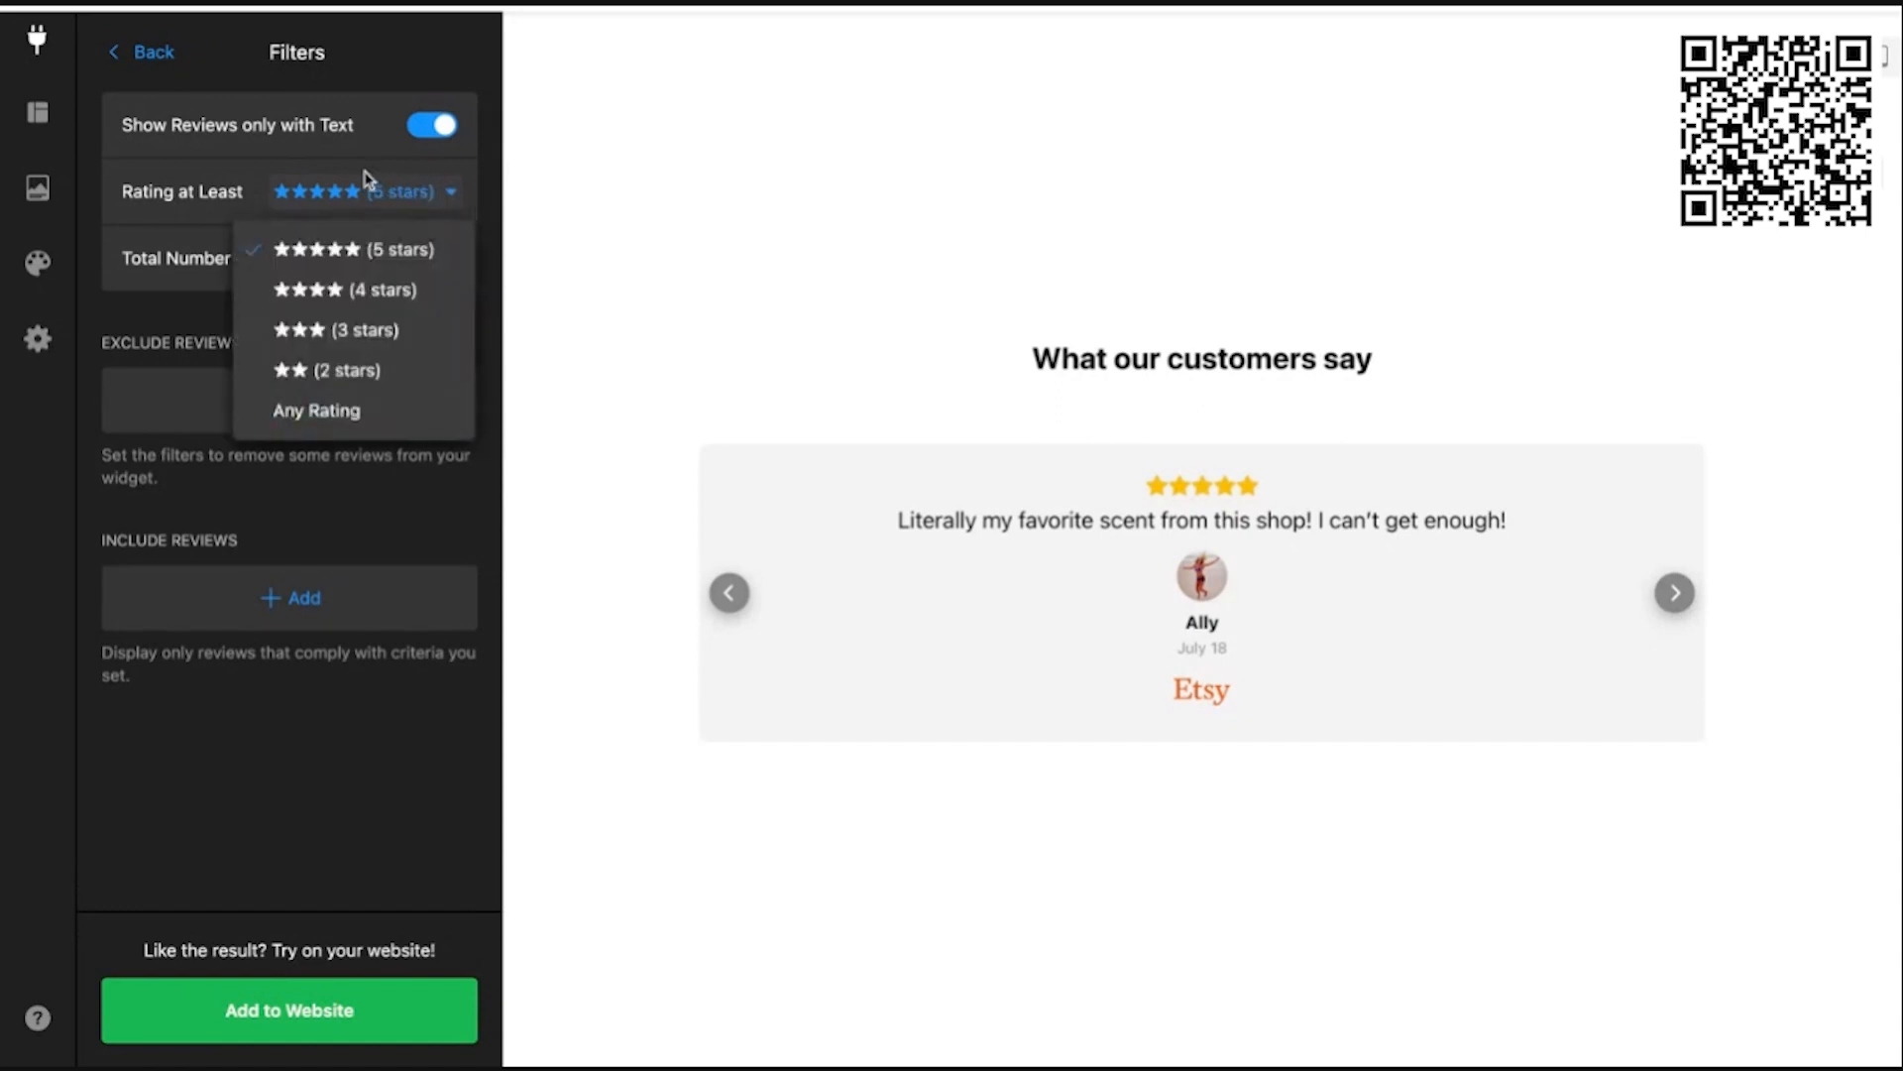
click(414, 297)
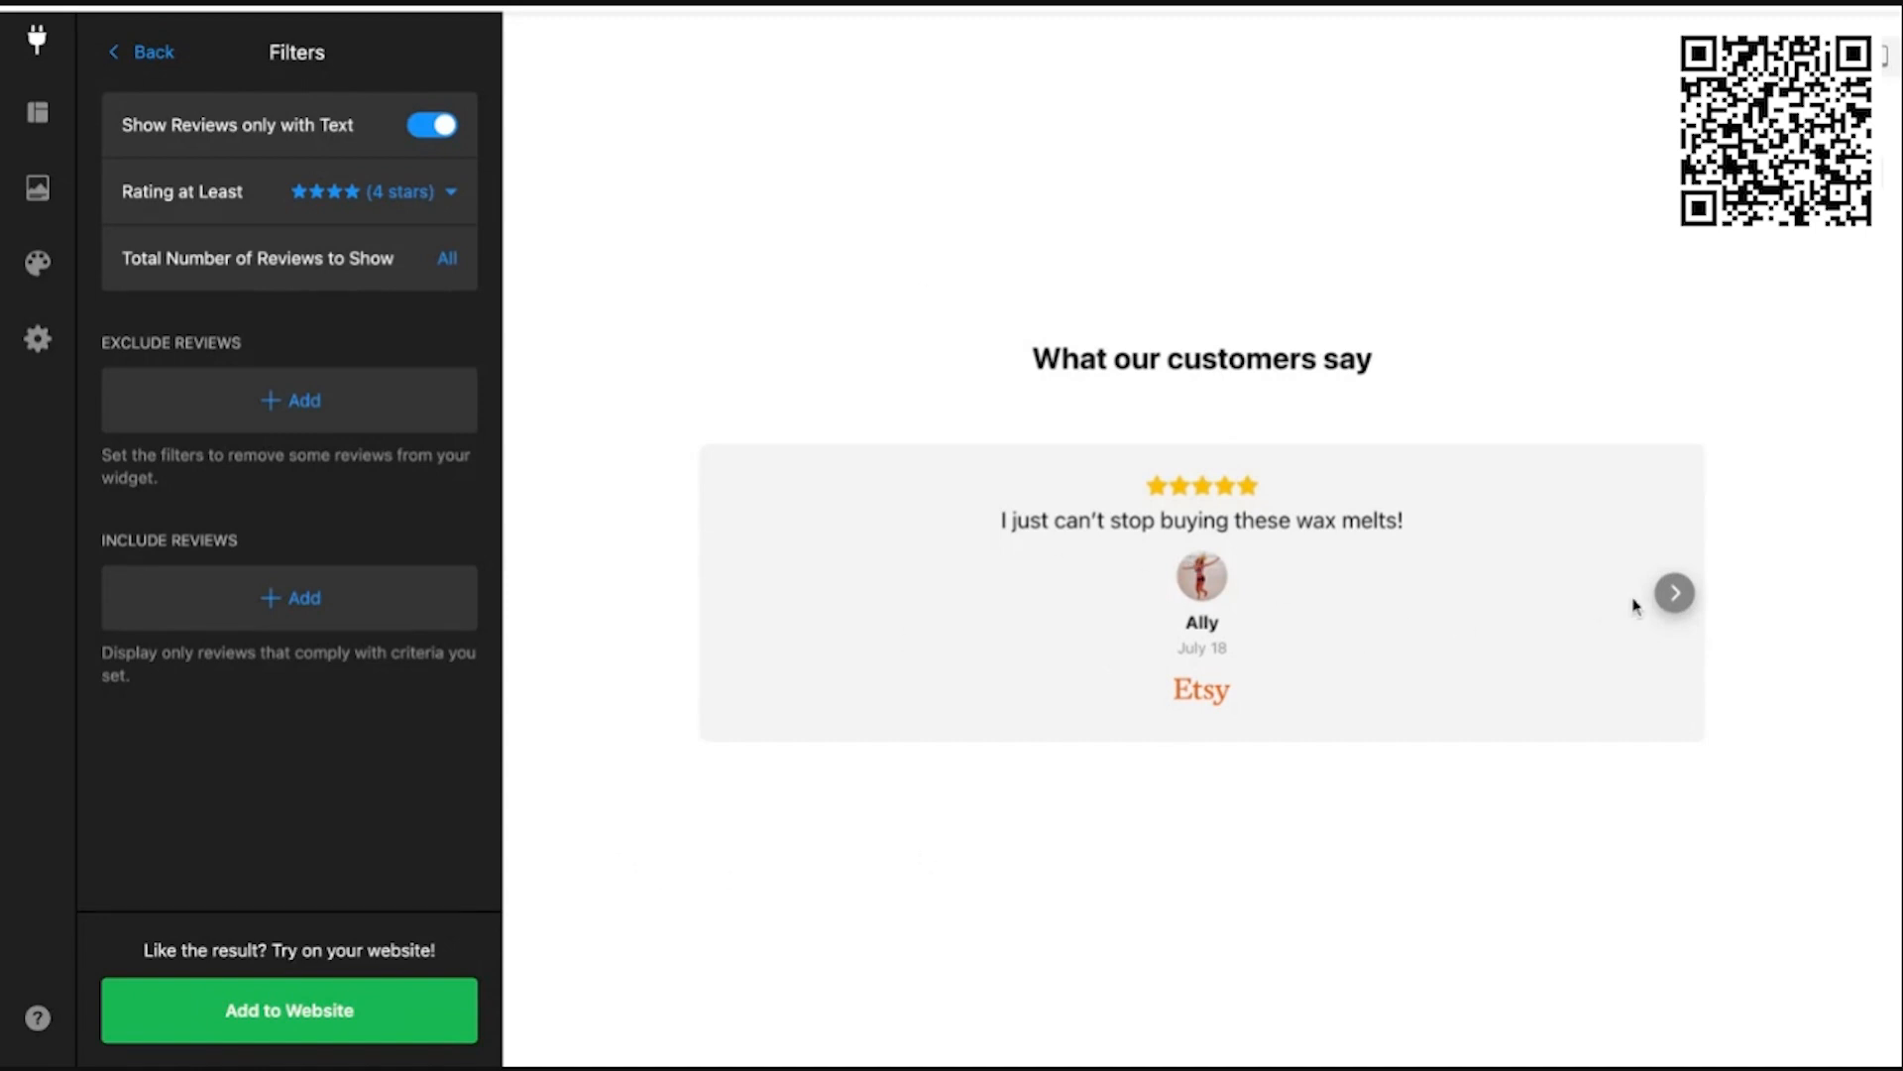
Step: Page through the slider preview to examine the reviews shown under the 4-star rating filter
click(1674, 593)
click(1673, 593)
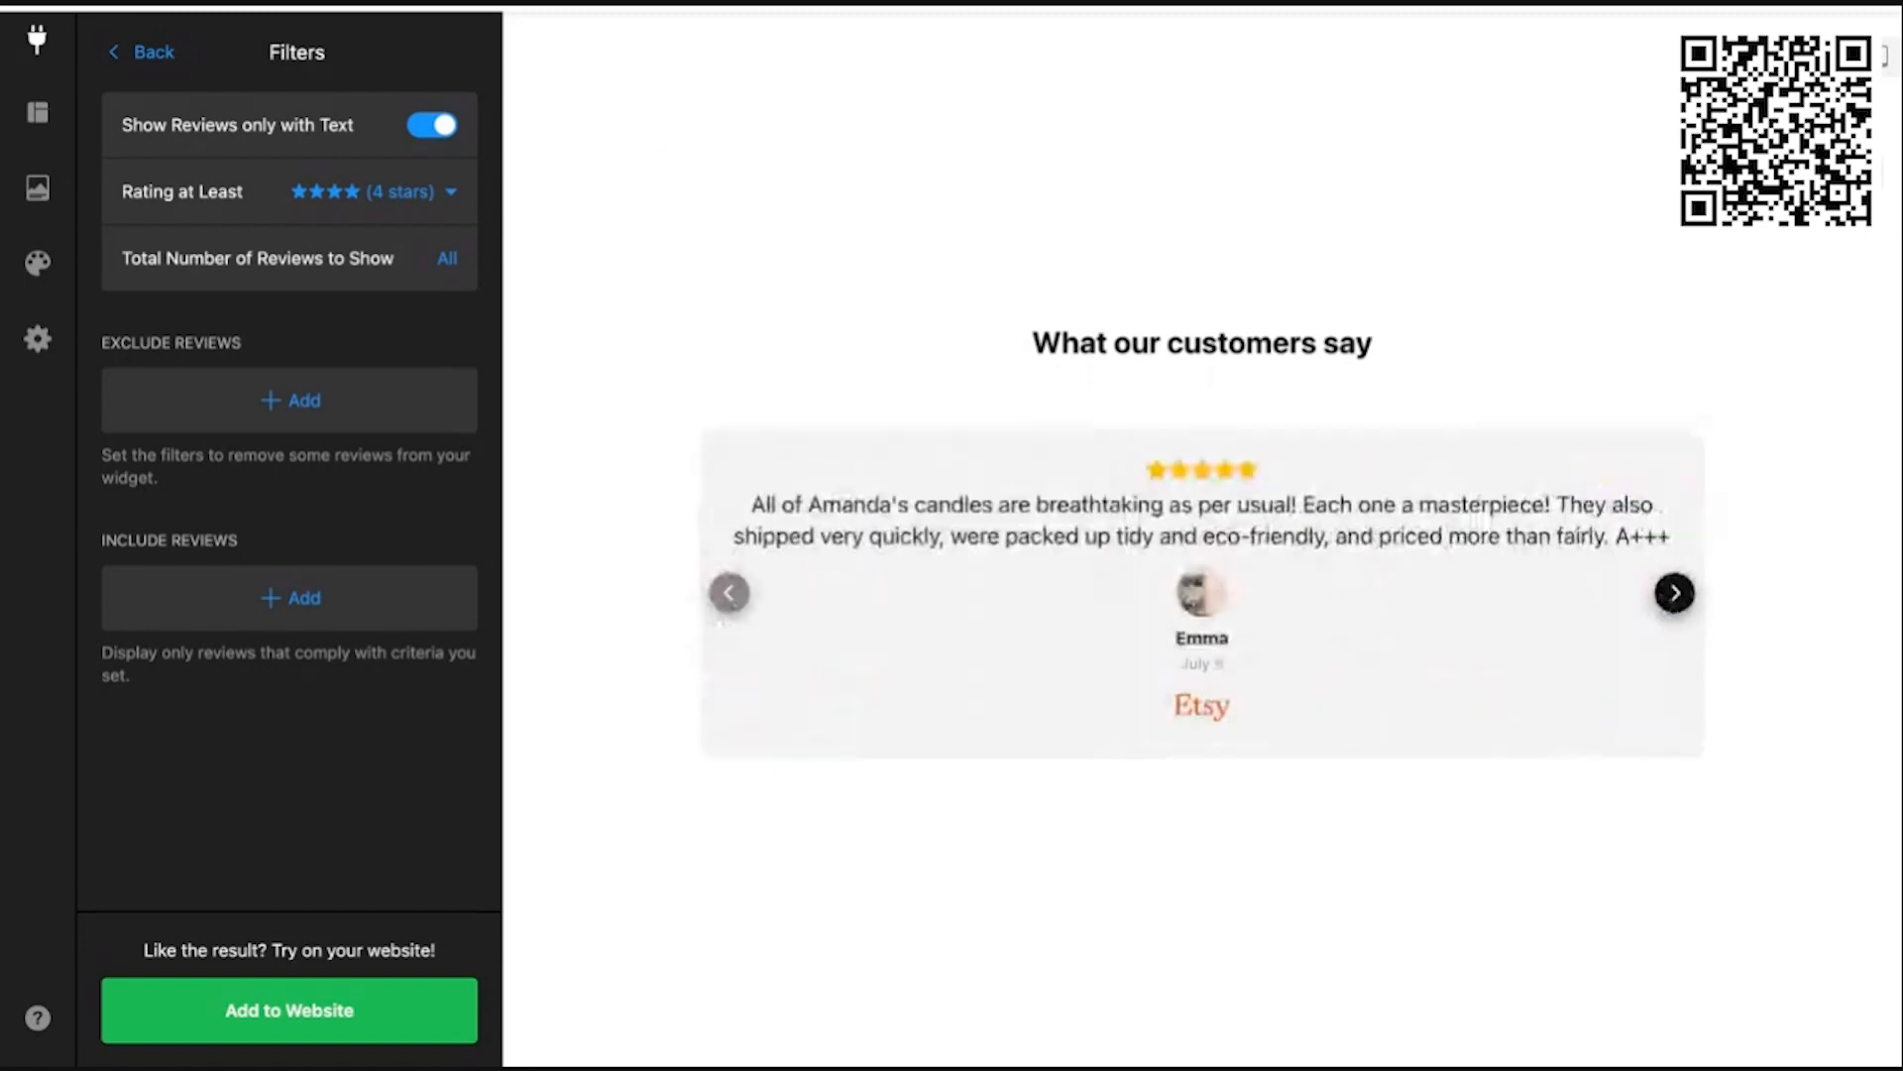
click(1674, 592)
click(1675, 592)
click(1675, 592)
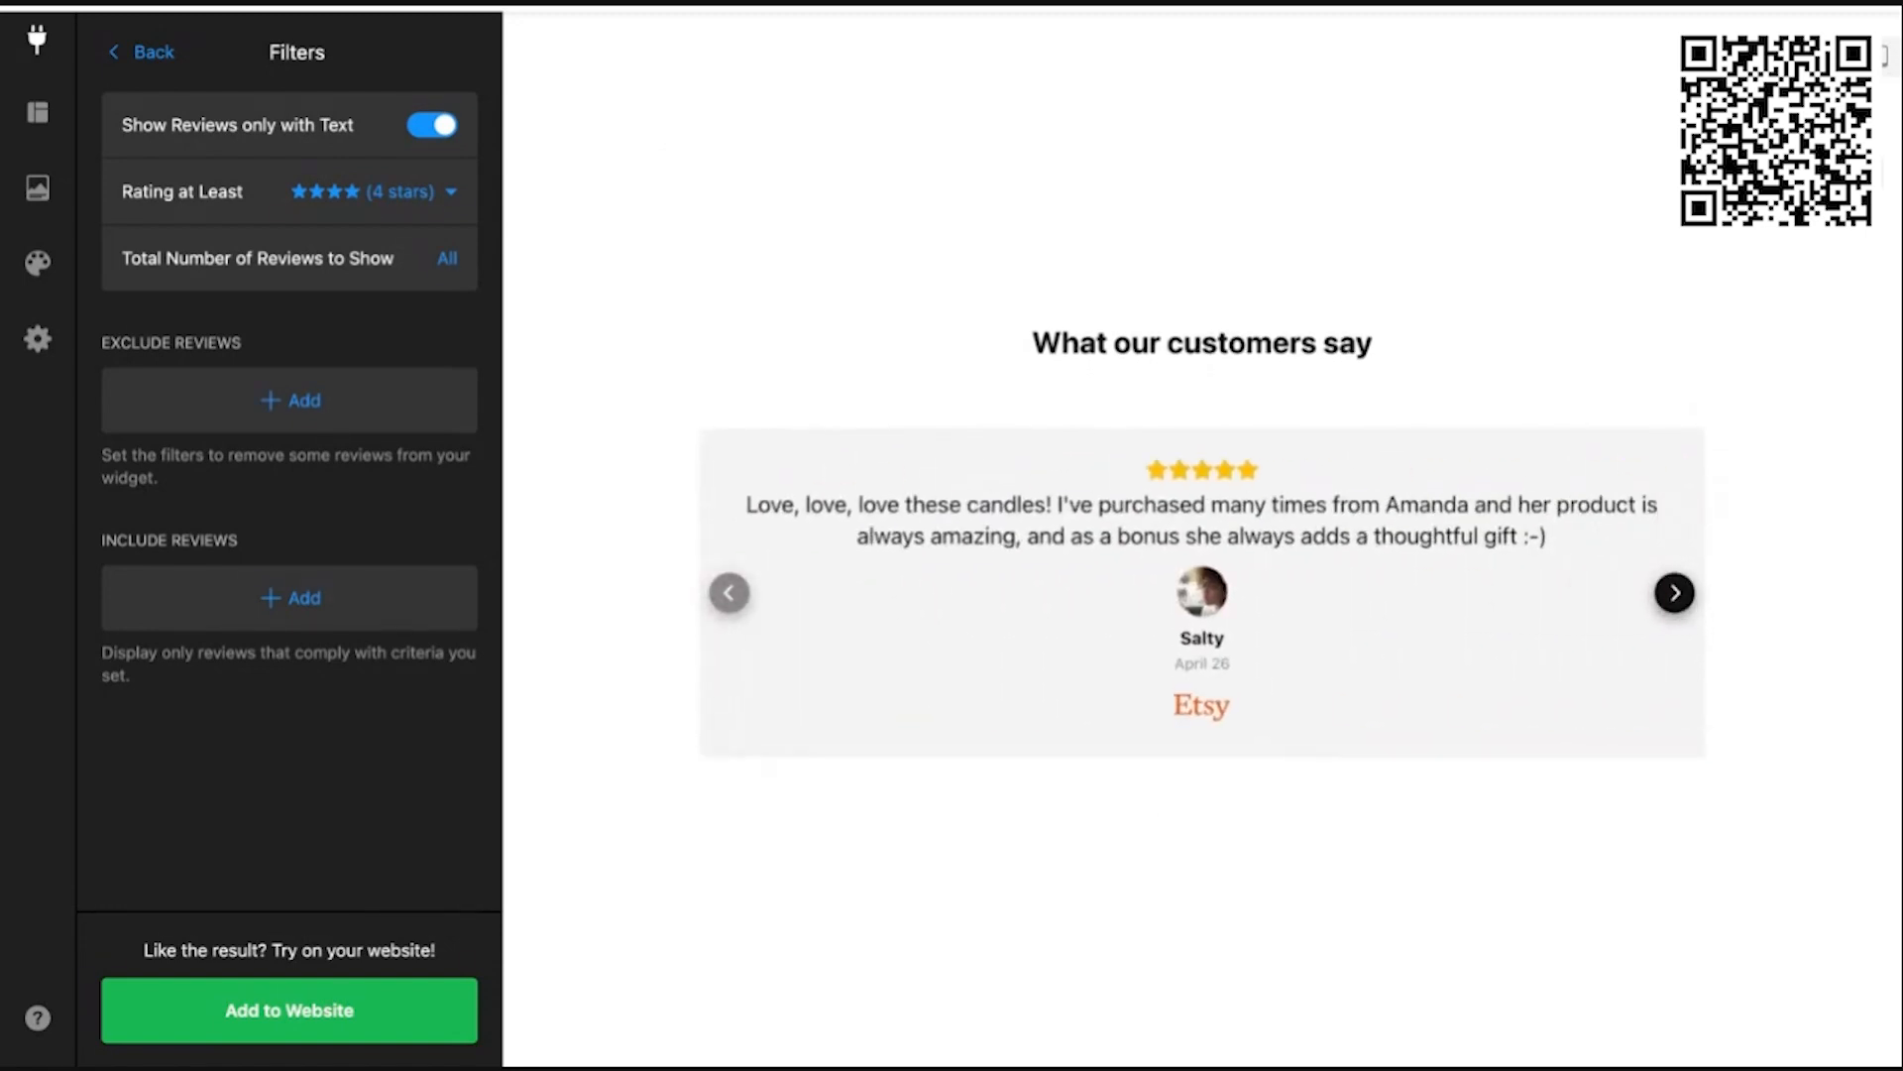
click(1674, 593)
click(1675, 593)
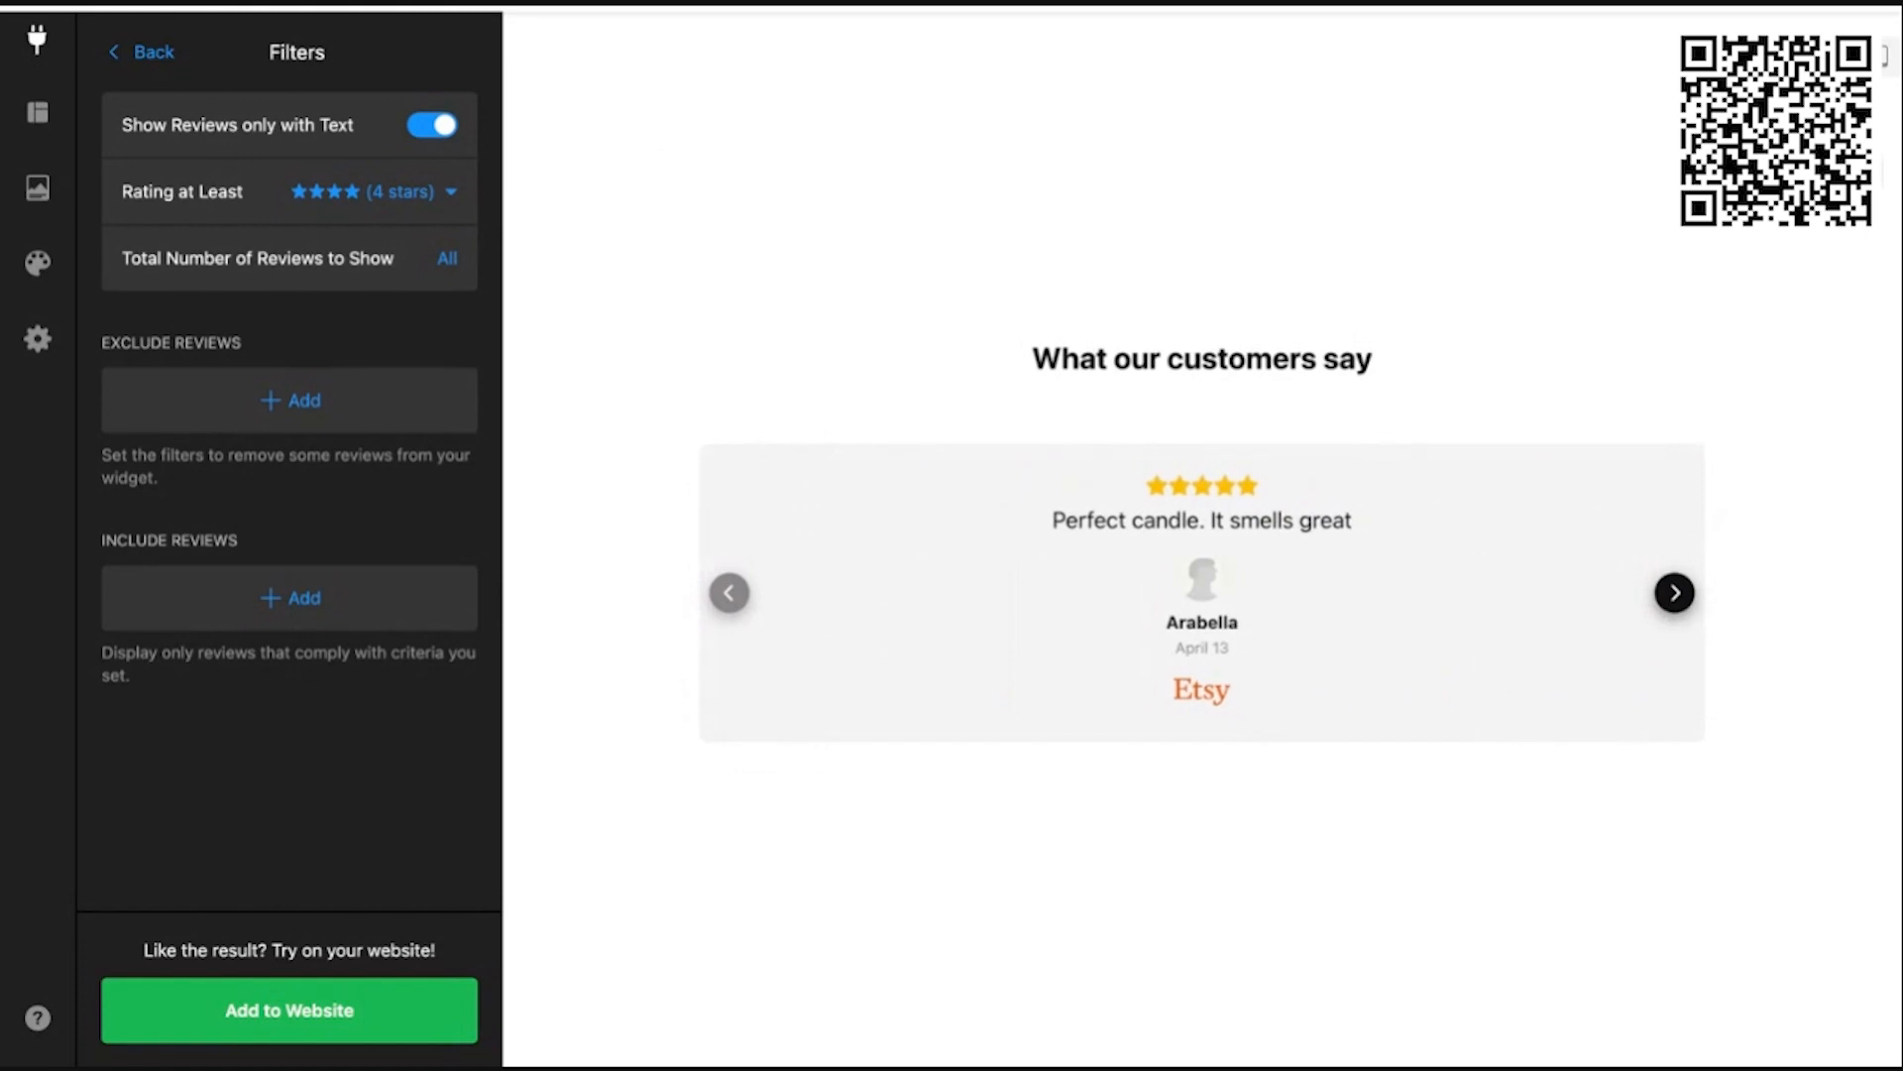
click(1674, 593)
click(1674, 593)
click(1674, 593)
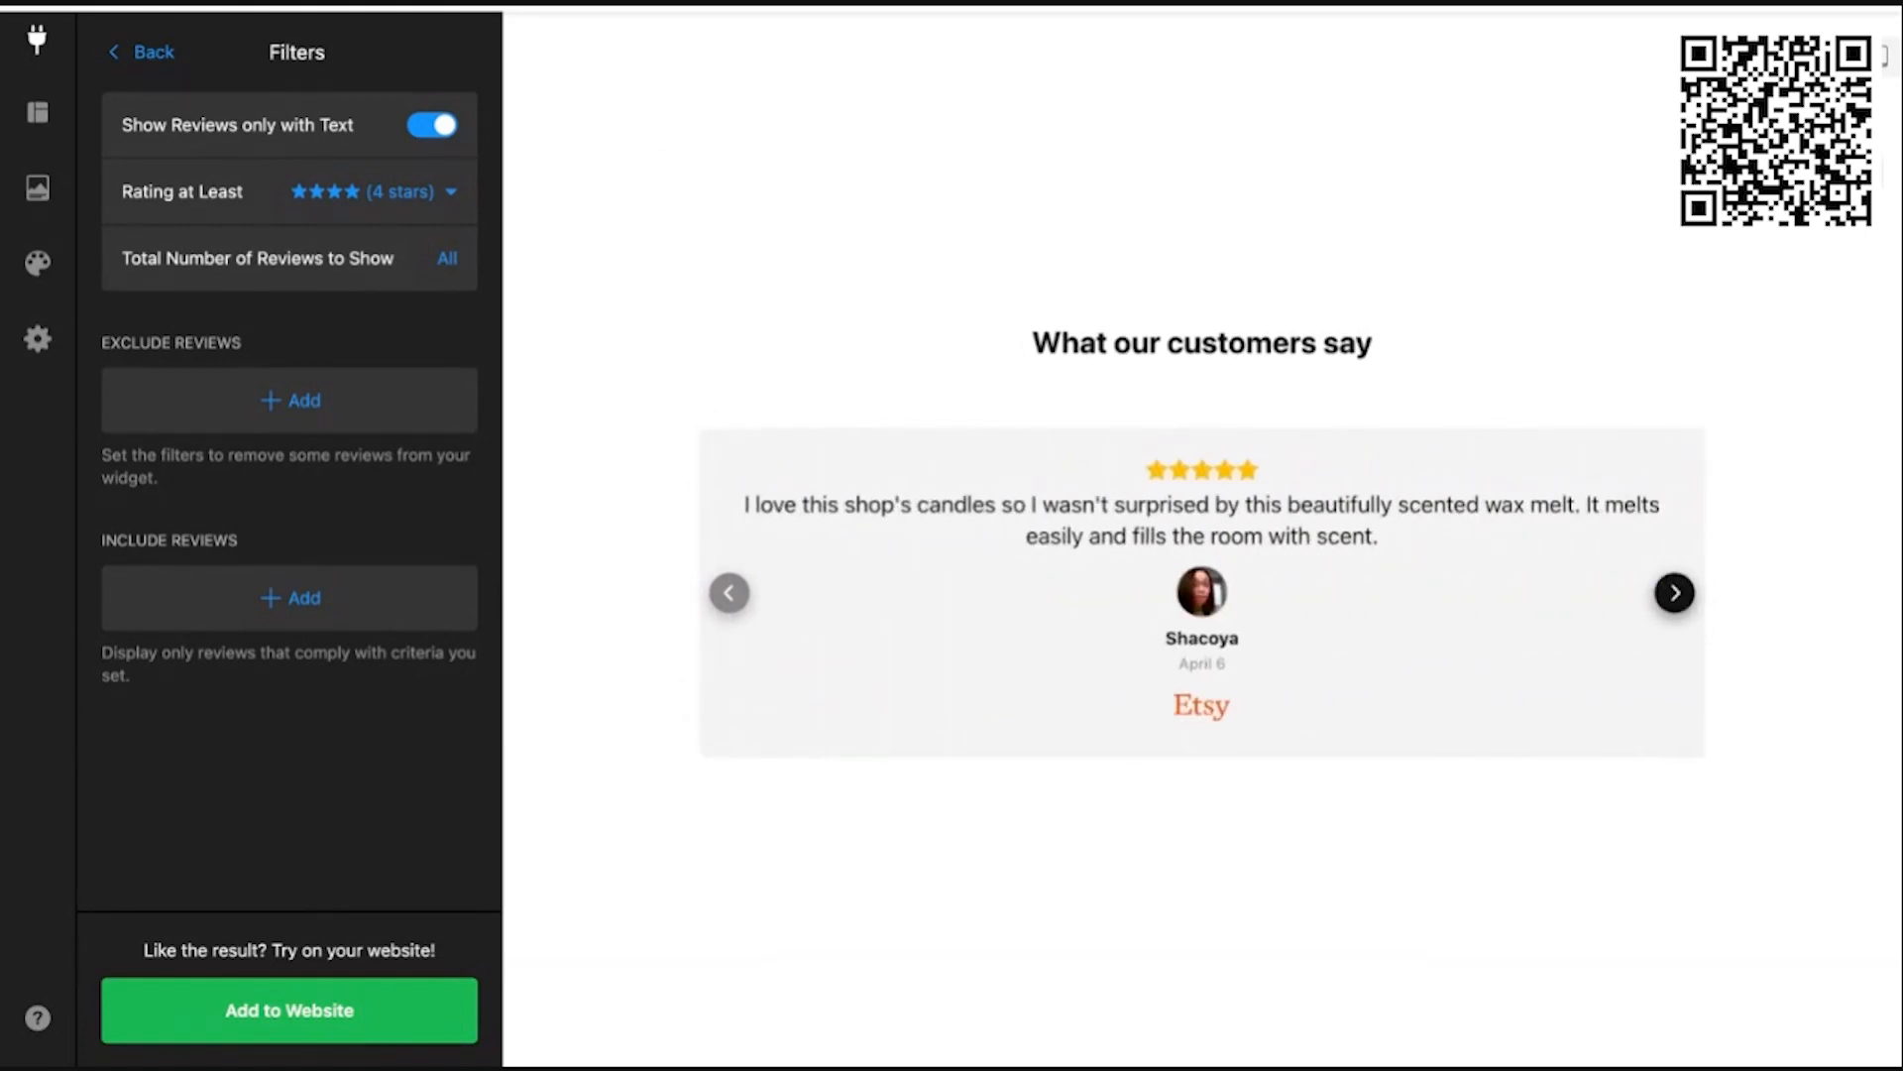
click(1674, 593)
click(1675, 592)
click(1674, 593)
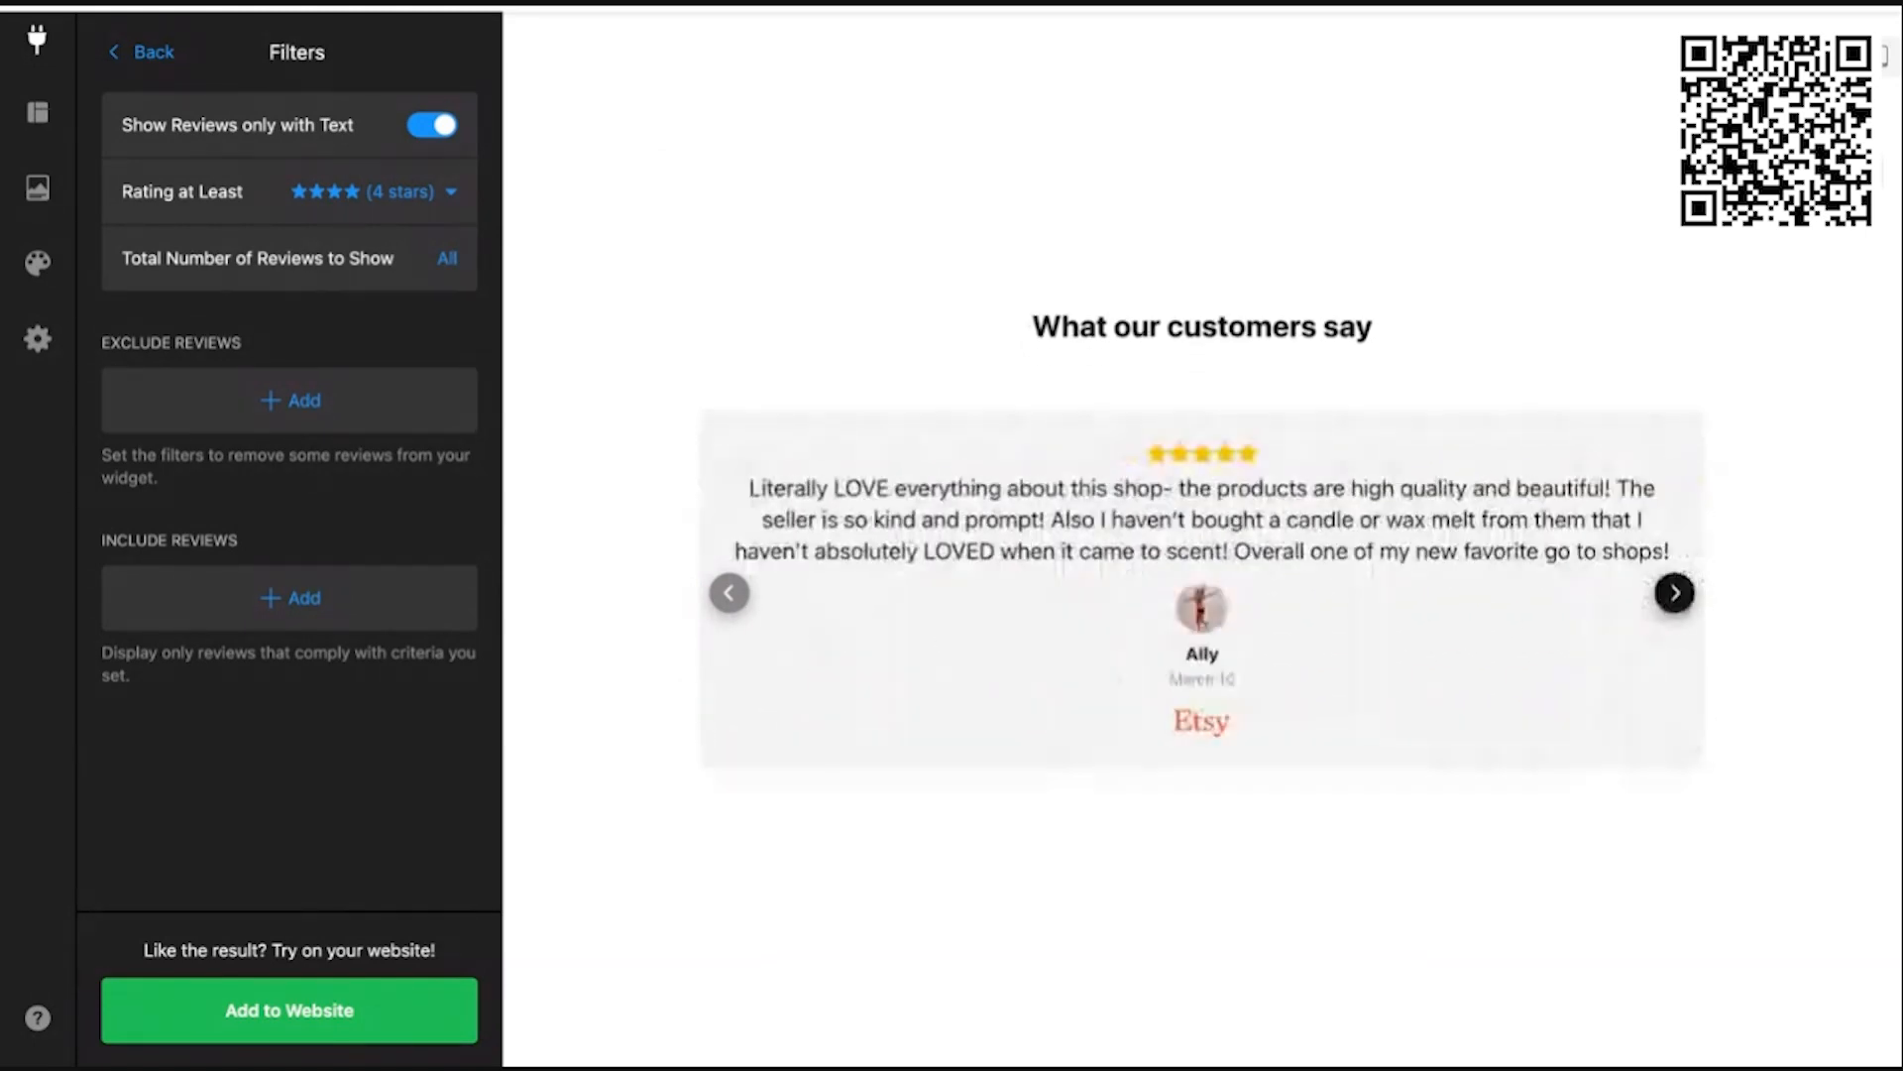
click(1675, 592)
click(1674, 592)
click(1675, 593)
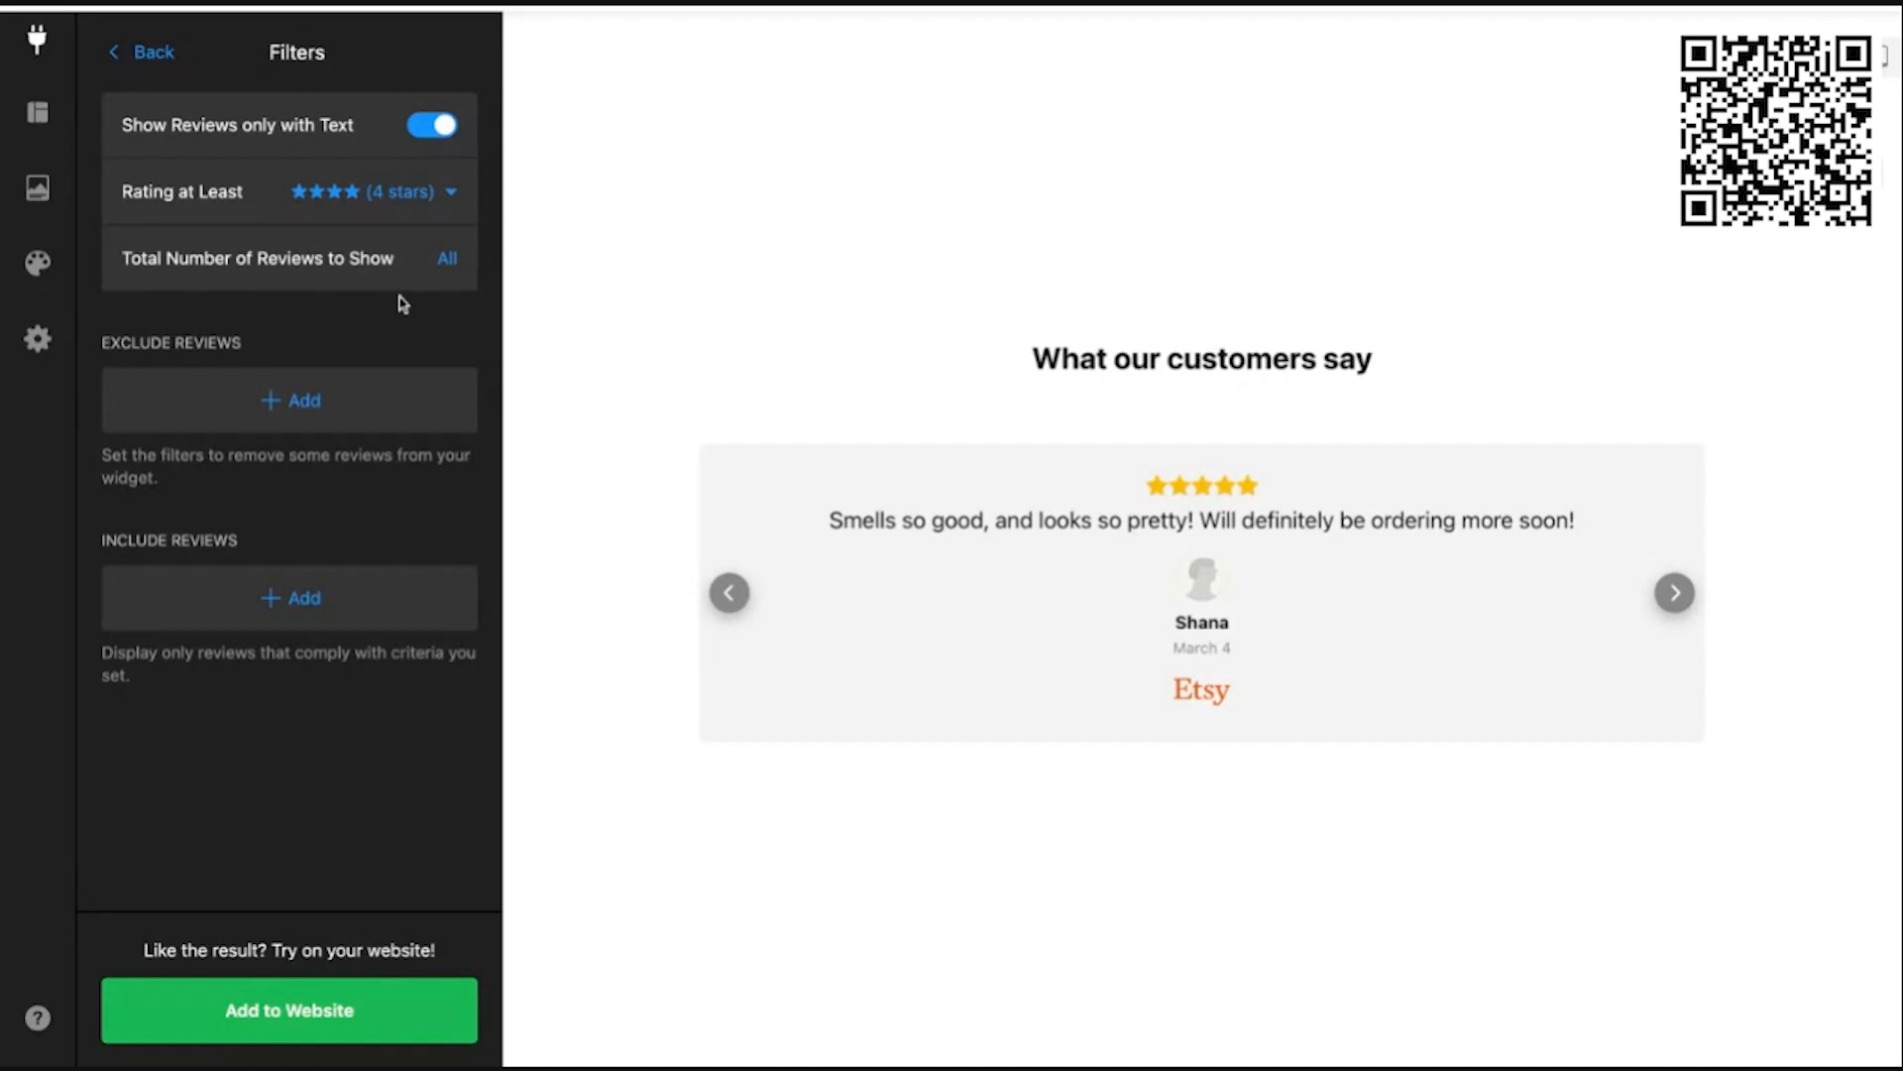
Step: Examine the choices for Total Number of Reviews to Show and close the list without changing the setting
drag(238, 260, 388, 256)
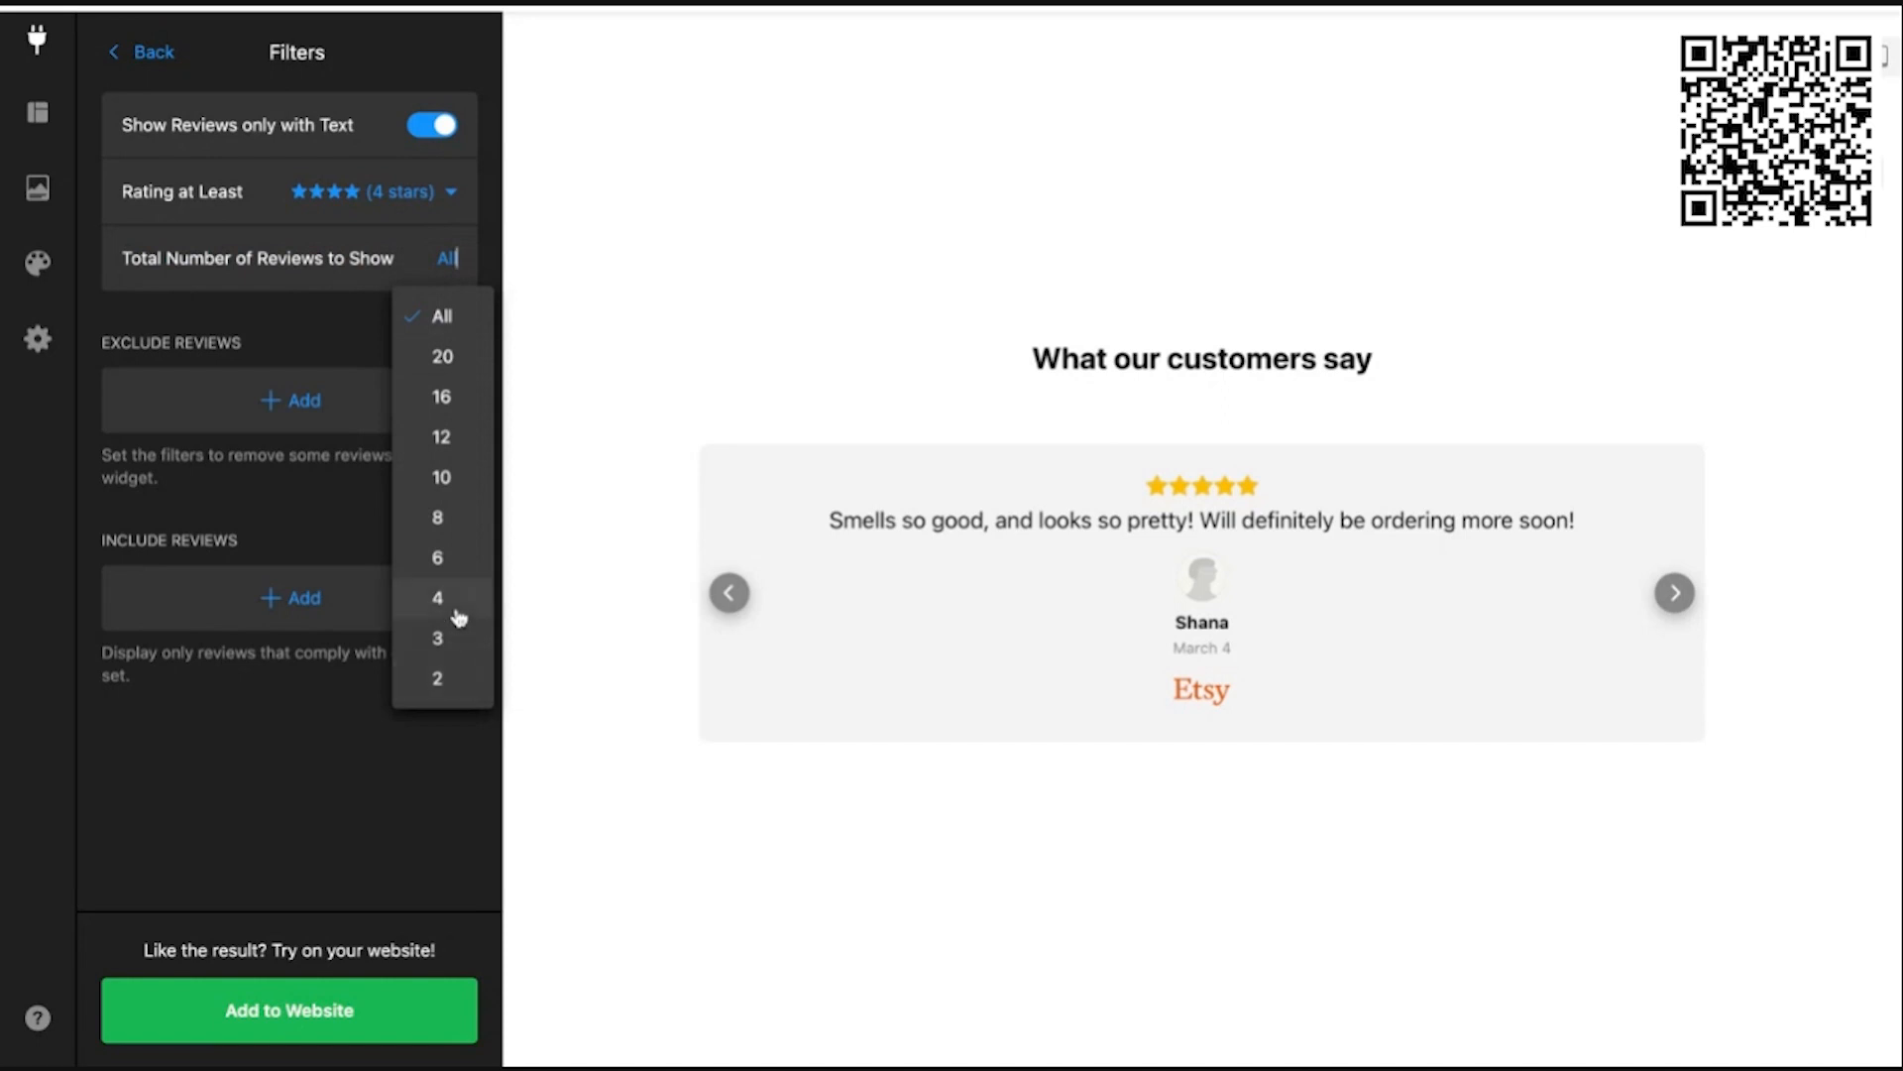
click(372, 329)
double_click(370, 328)
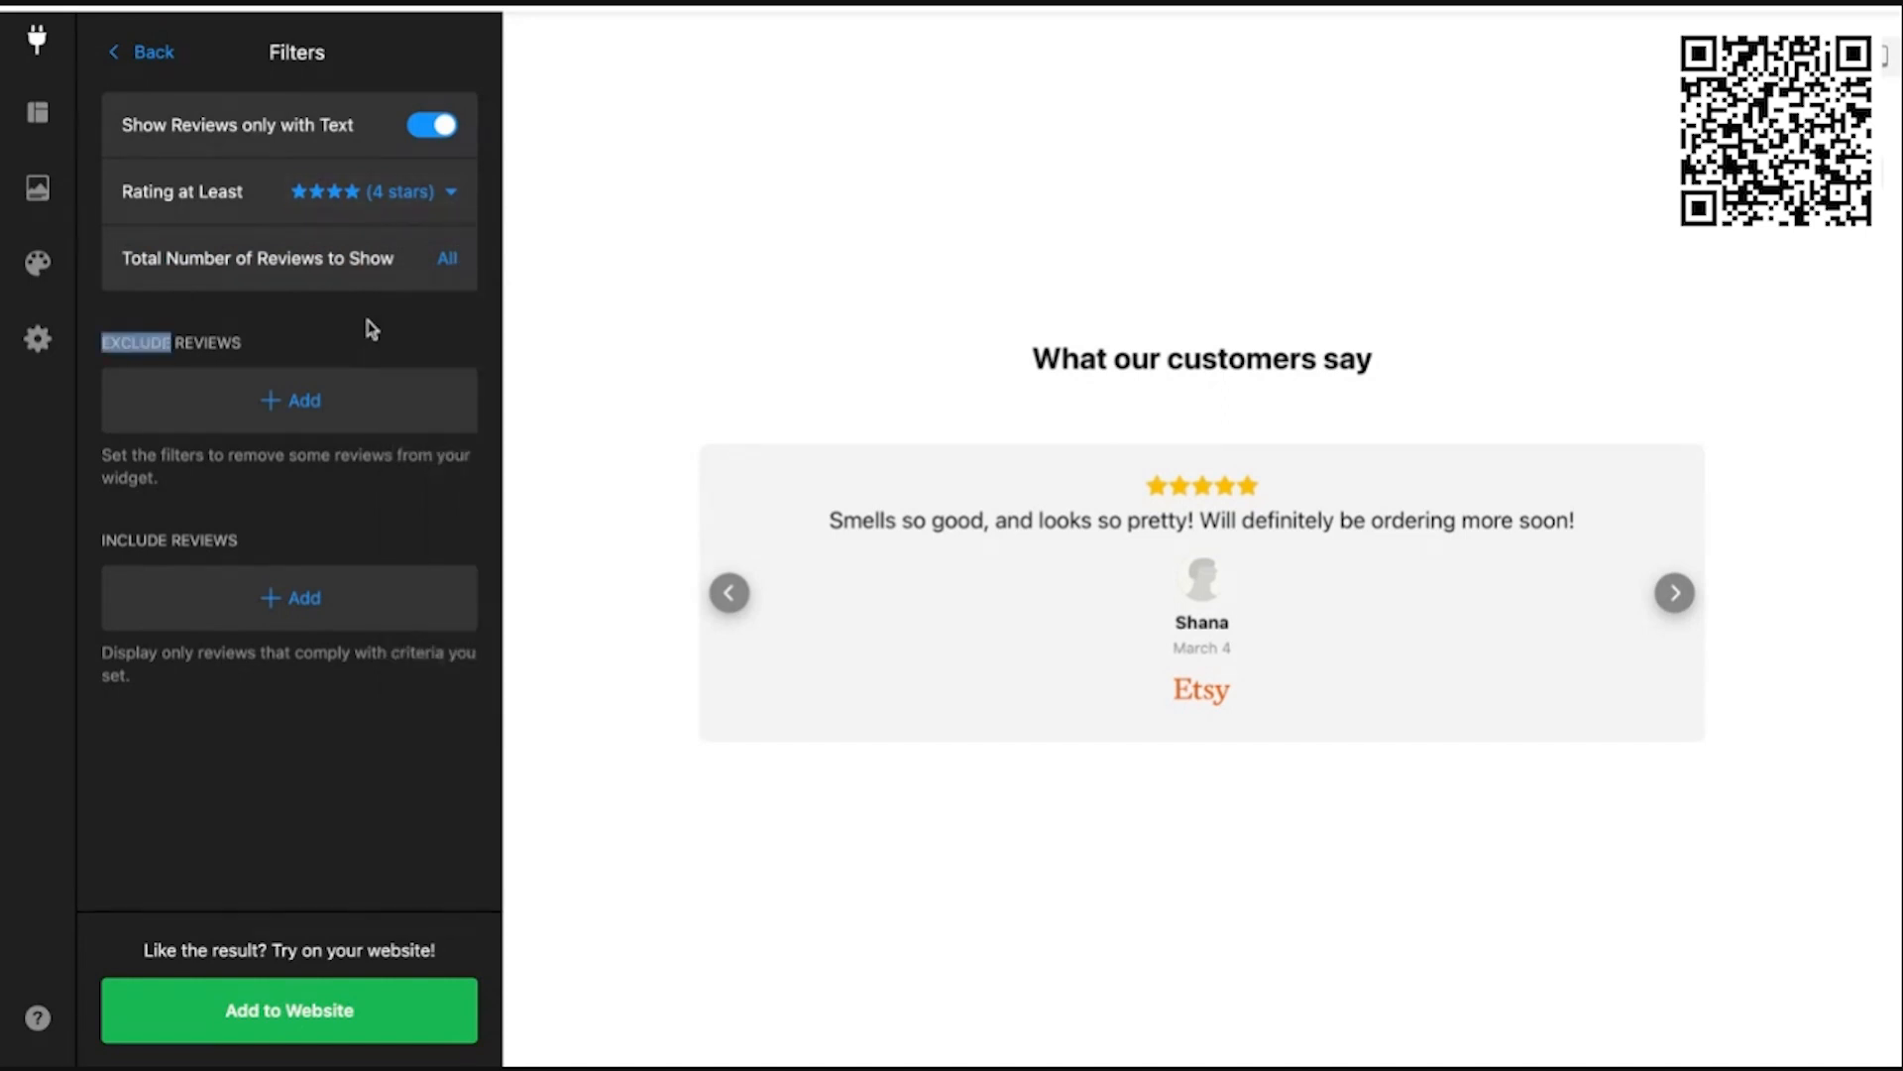
click(446, 327)
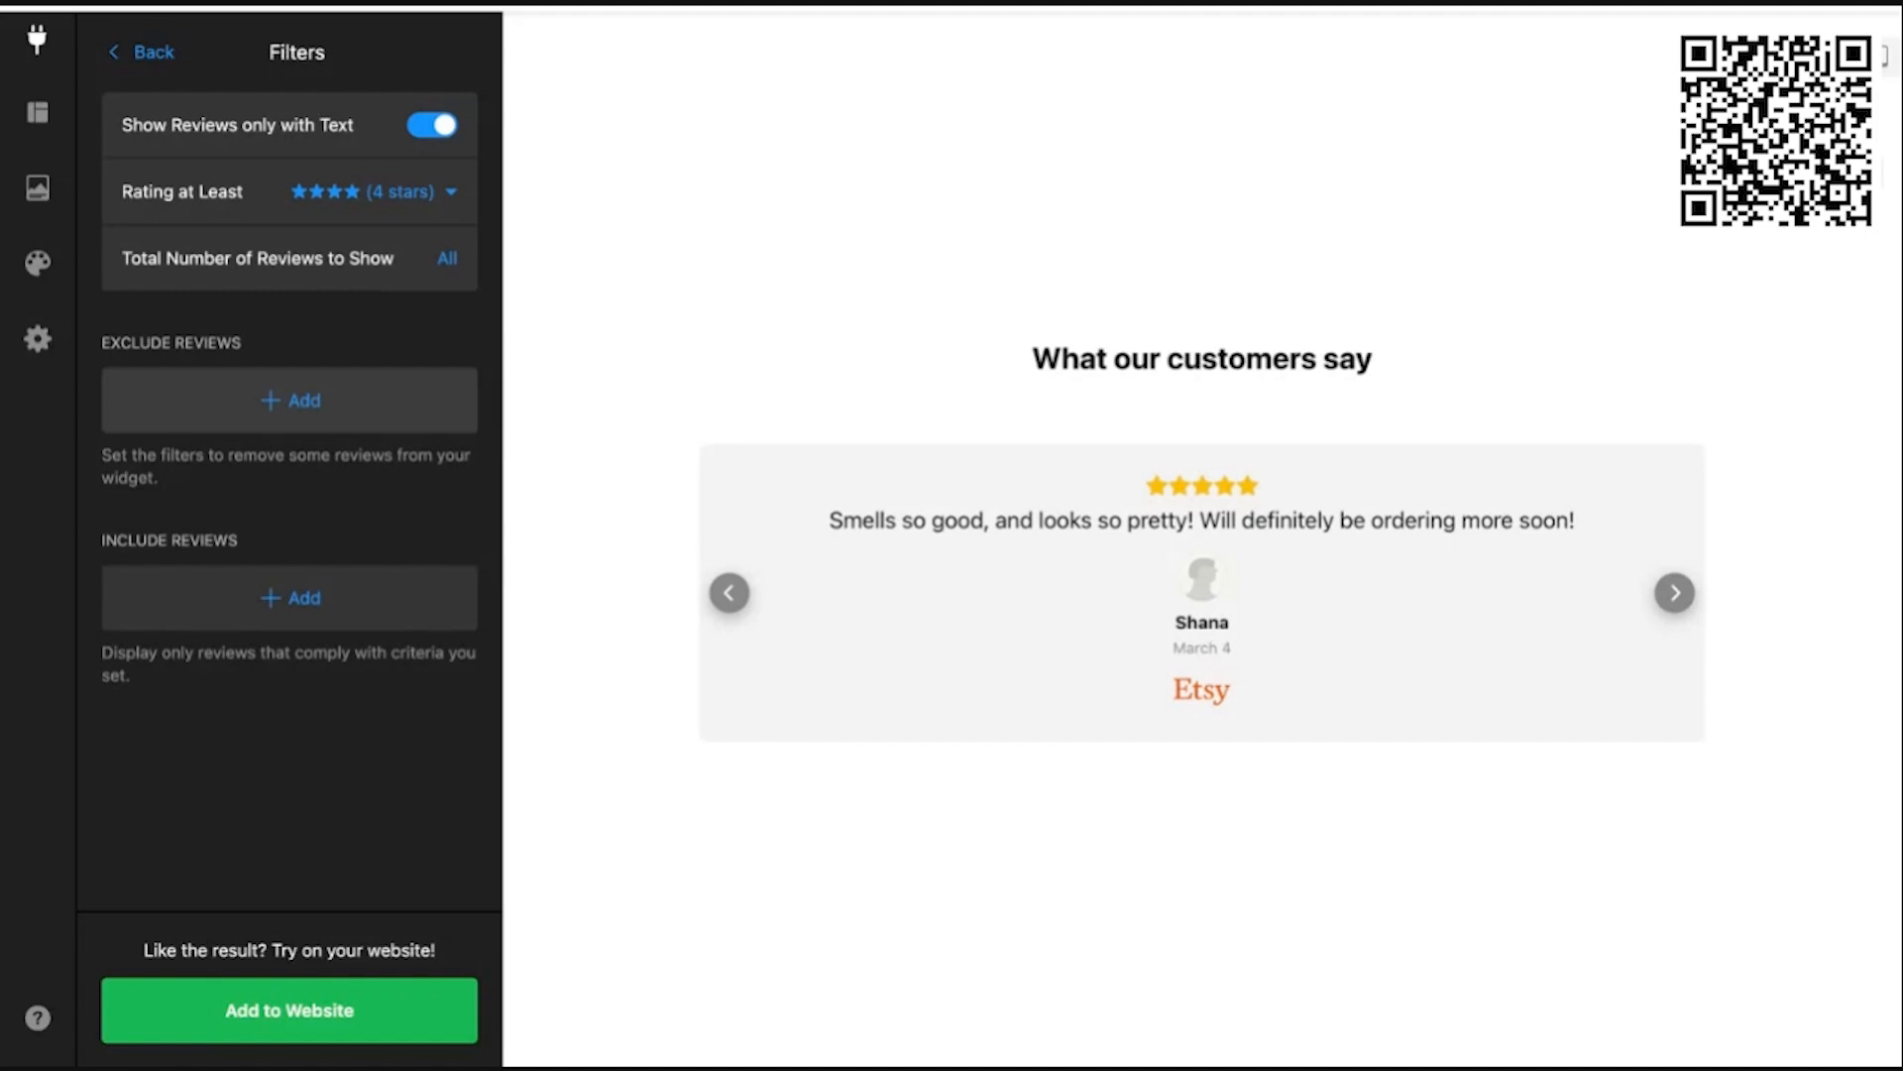
Step: Add an Exclude Reviews filter and enter the first name of the author of the currently previewed review
click(282, 406)
click(255, 129)
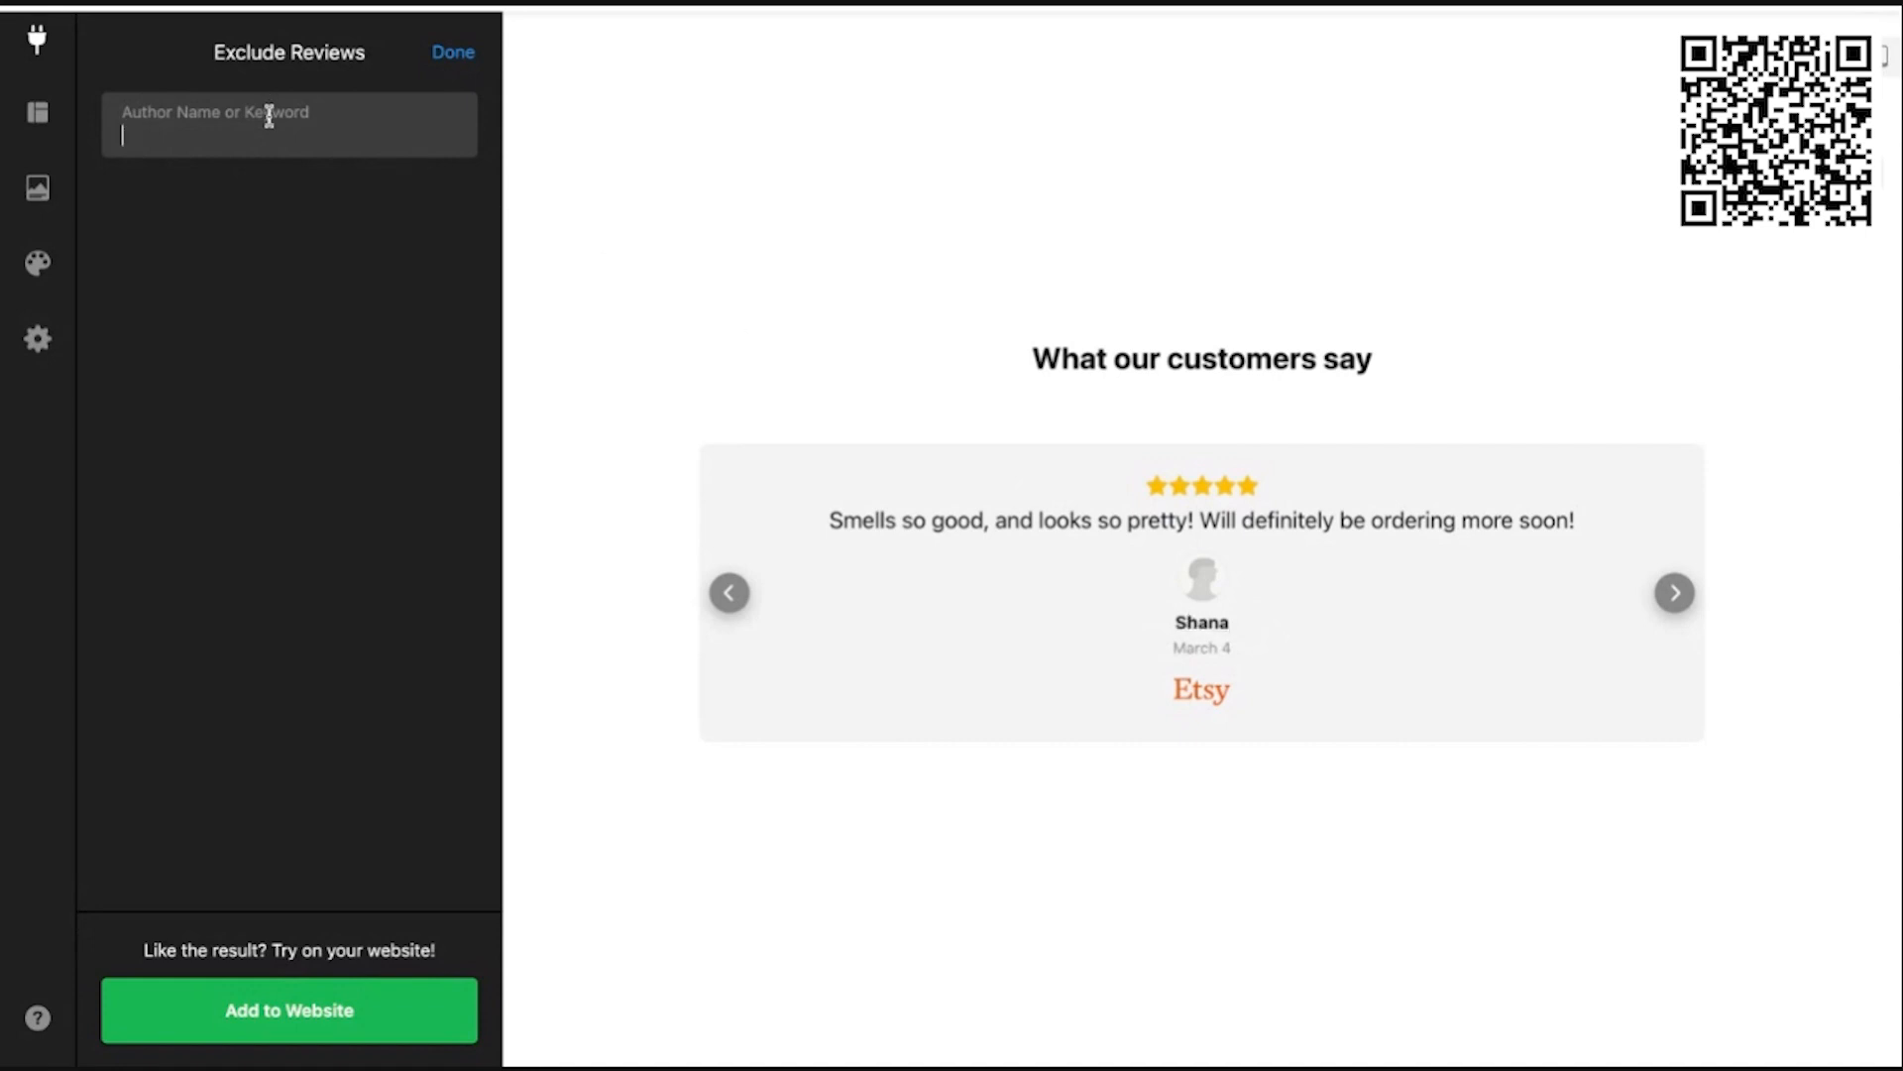
text(Shana)
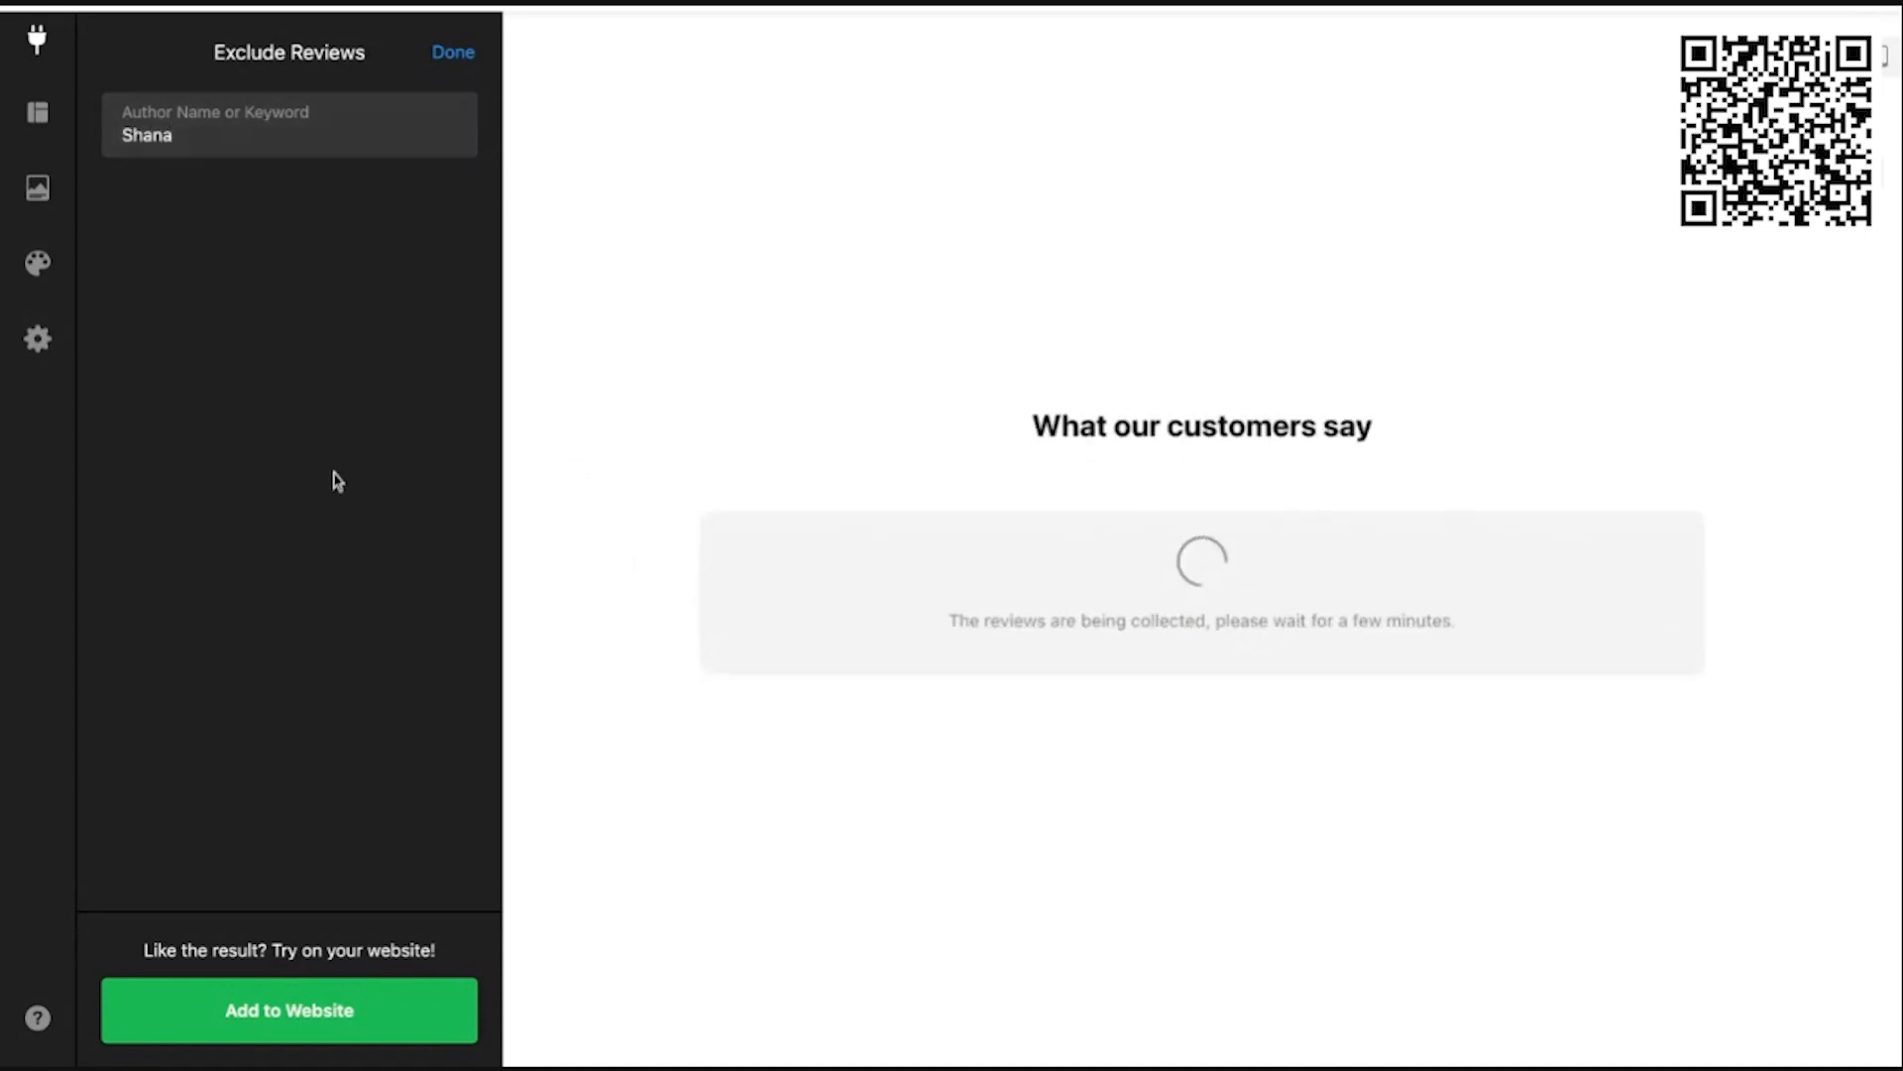
Step: Page through the slider preview to check which reviews remain with the author-name exclusion applied
click(1672, 598)
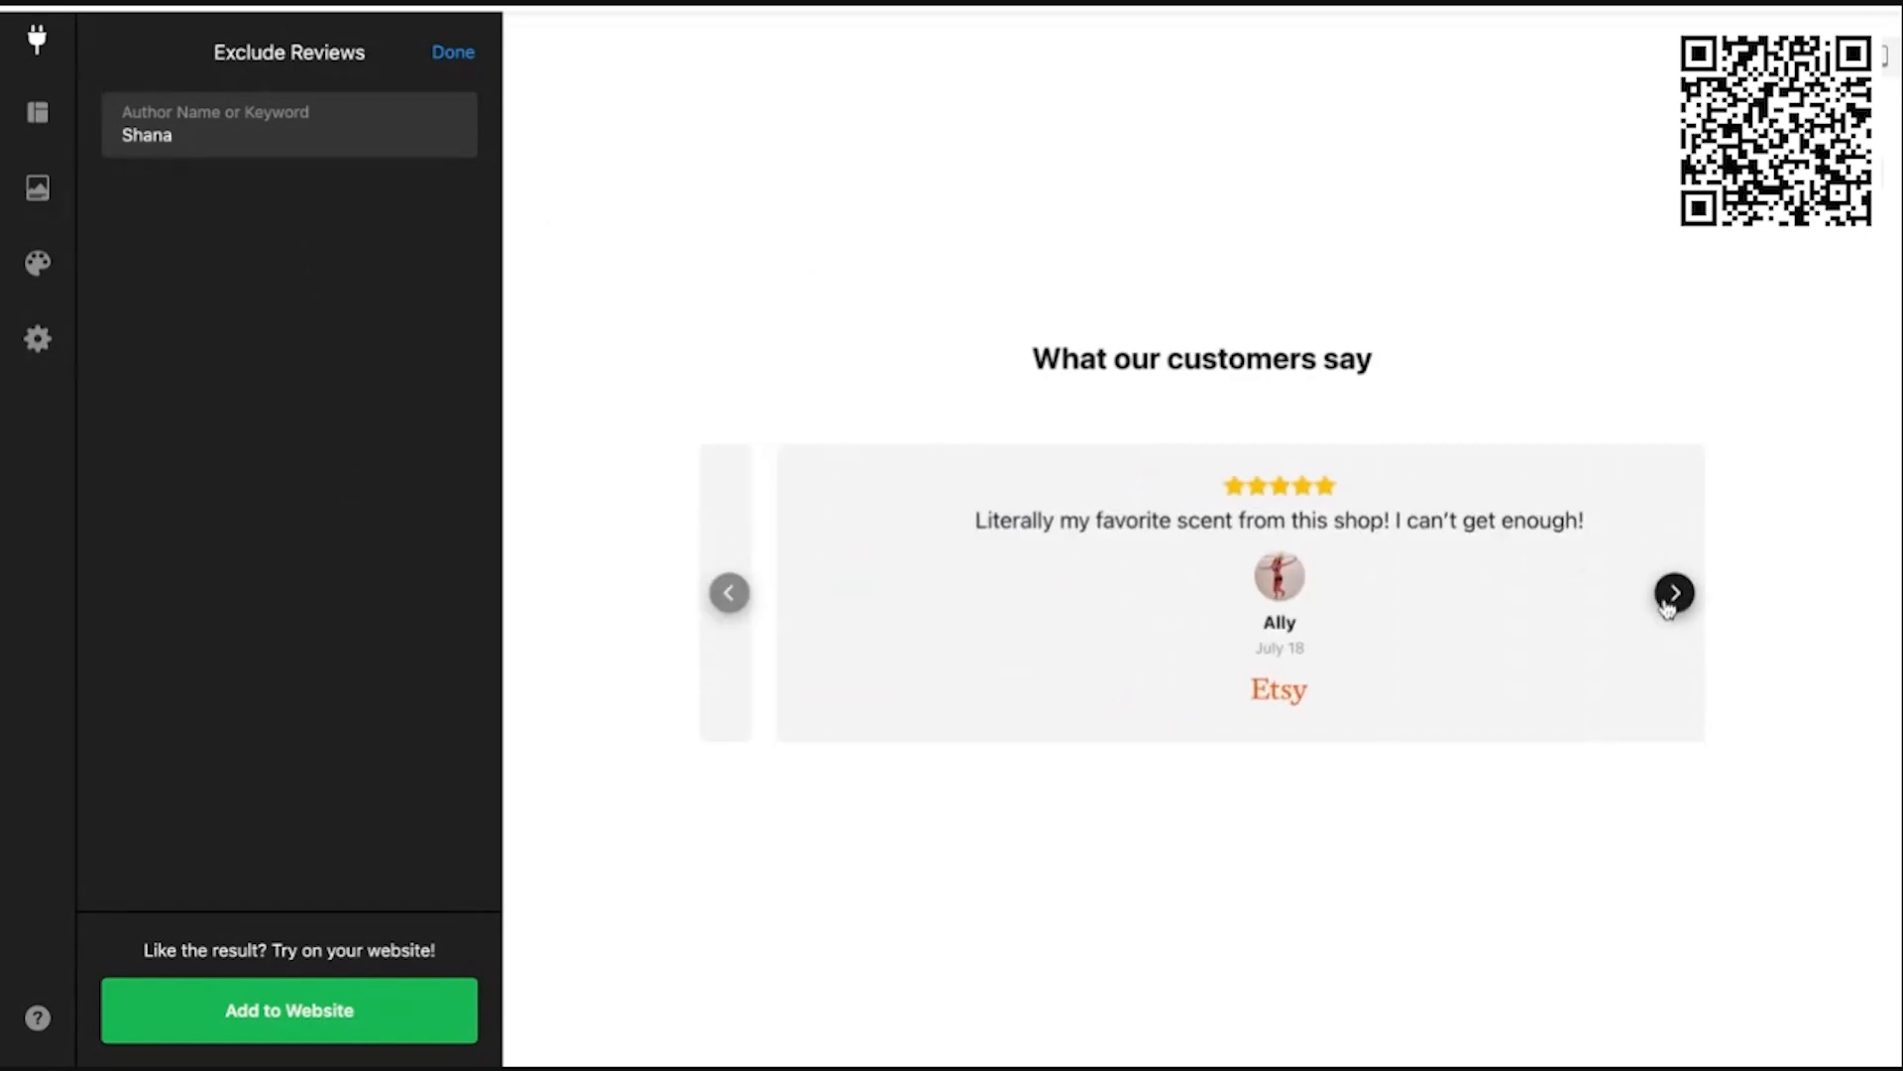
click(1671, 598)
click(1670, 603)
click(1672, 595)
click(1672, 595)
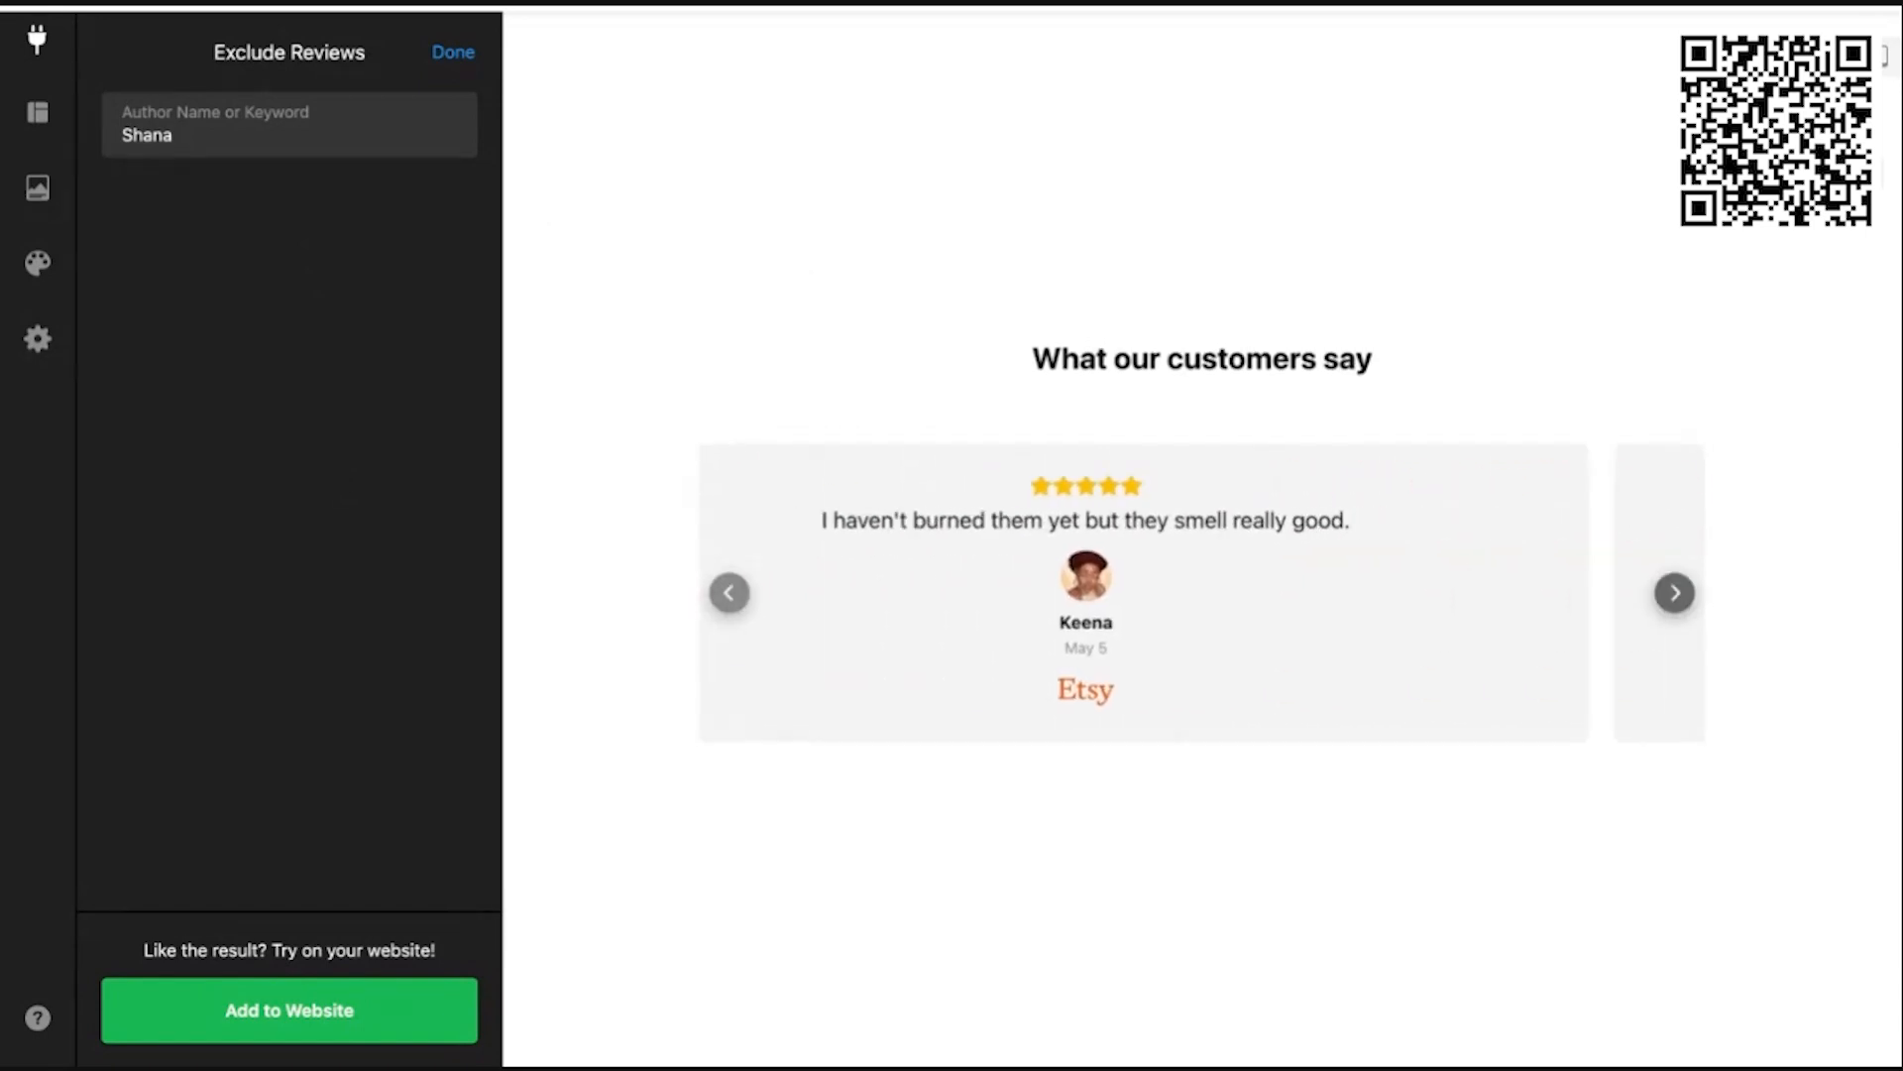
click(1671, 595)
click(1671, 594)
click(1671, 595)
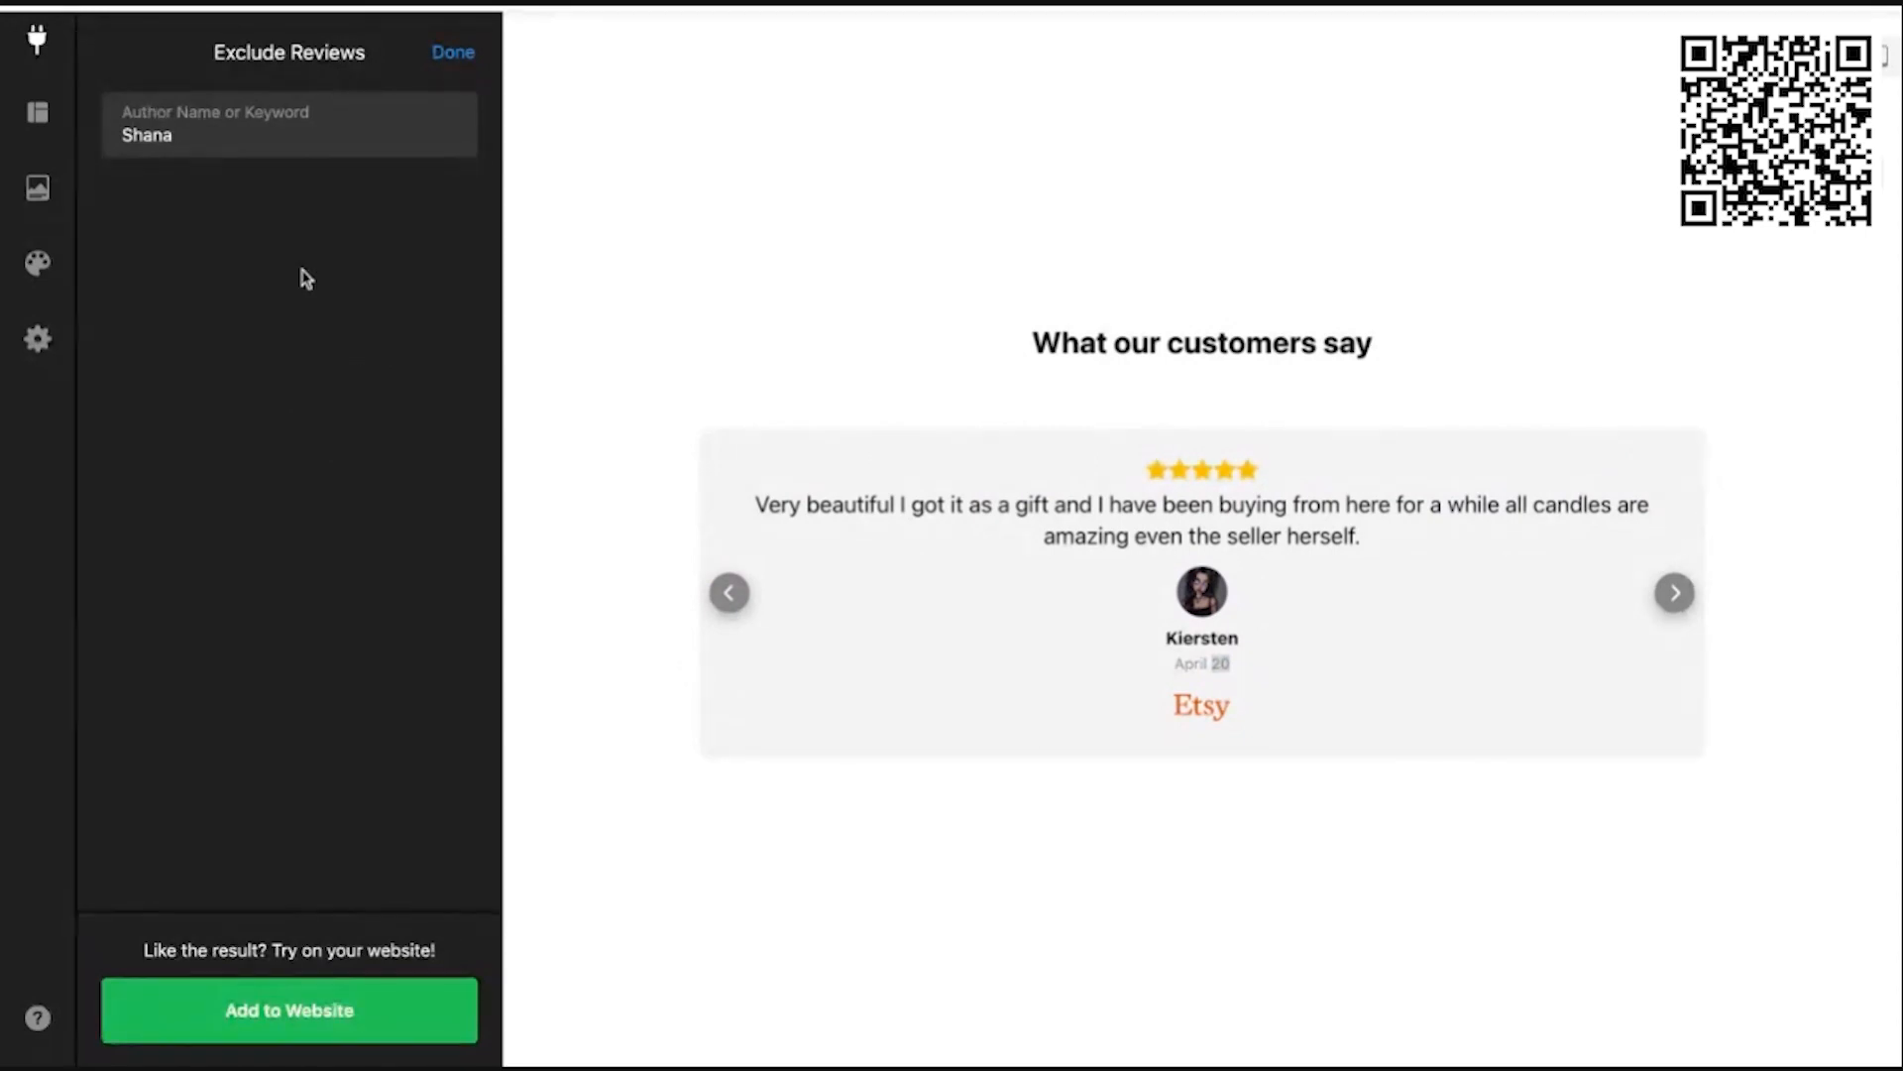
Step: Clear the author's name from the Exclude Reviews filter
click(248, 149)
key(BackSpace)
key(BackSpace)
key(BackSpace)
key(BackSpace)
key(BackSpace)
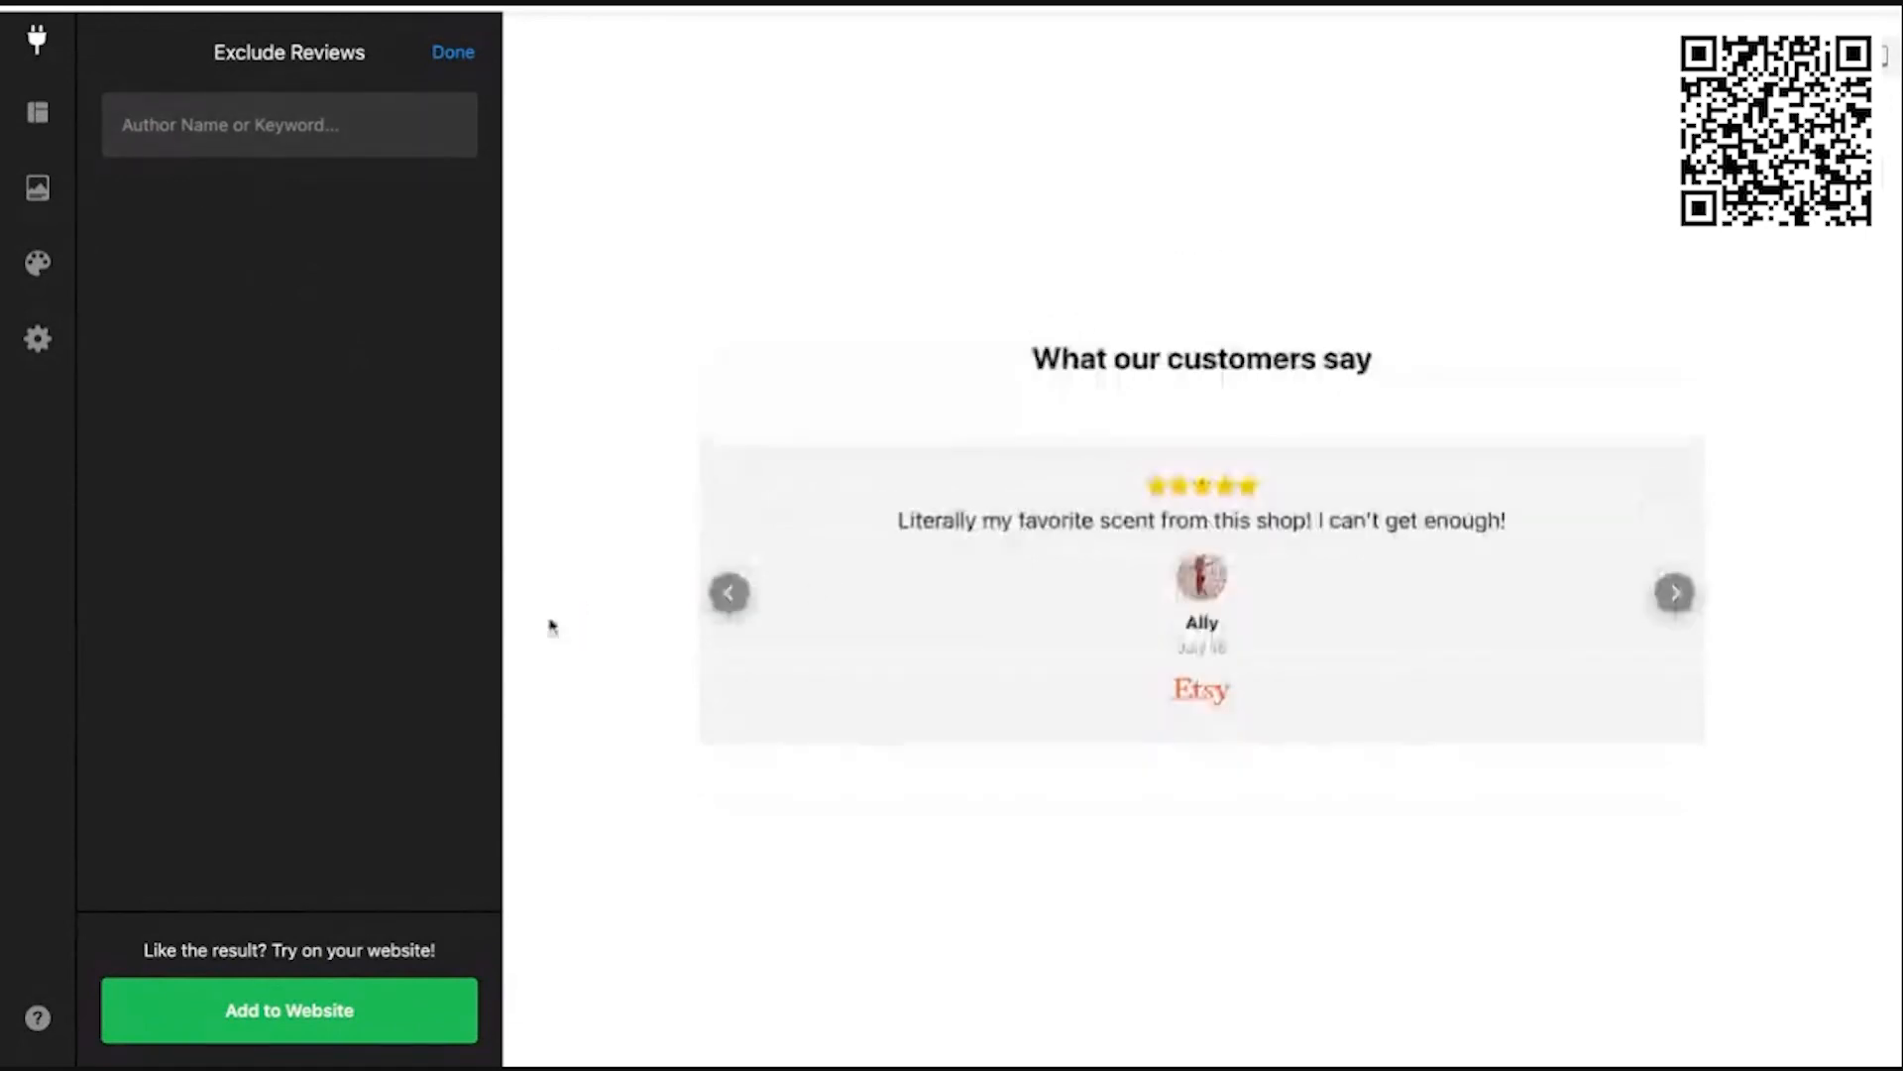
Step: Page to the review containing "smell really good" and enter that phrase as the Exclude Reviews keyword
click(1673, 593)
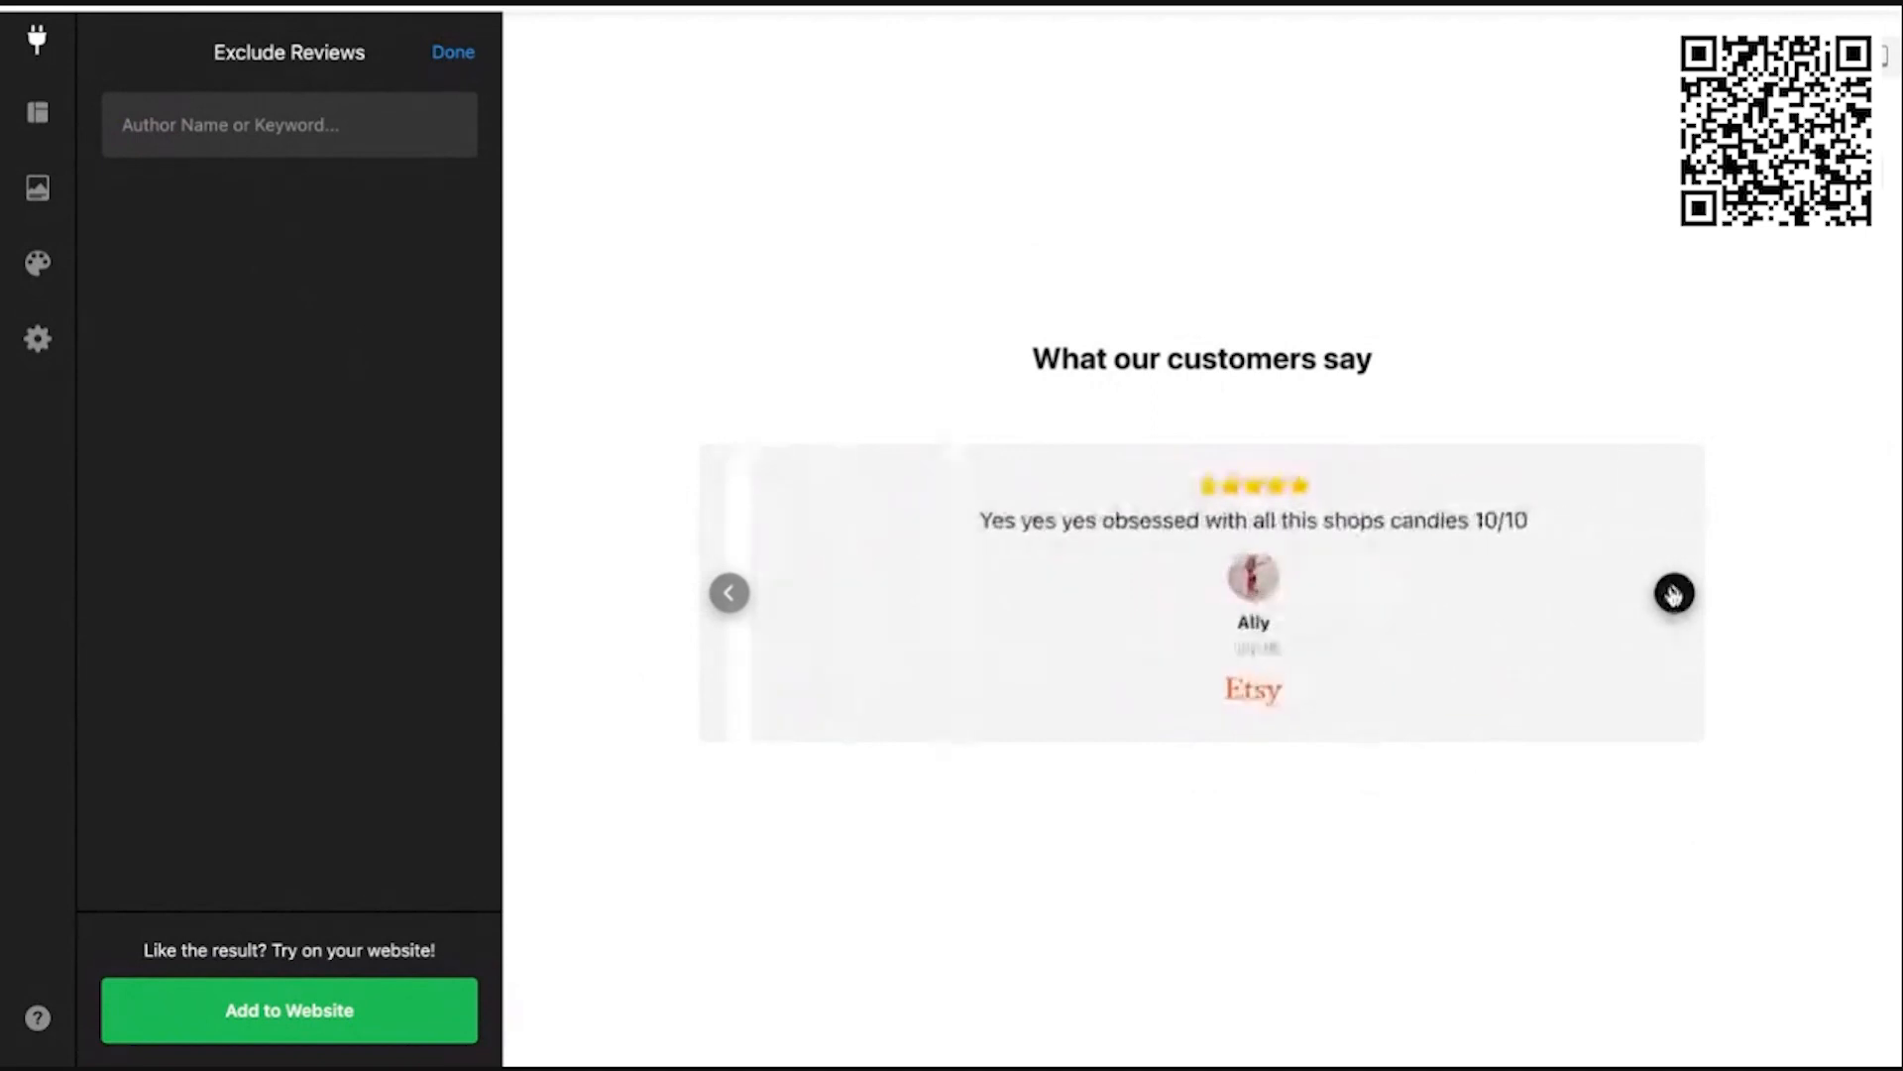
click(1673, 593)
click(1675, 594)
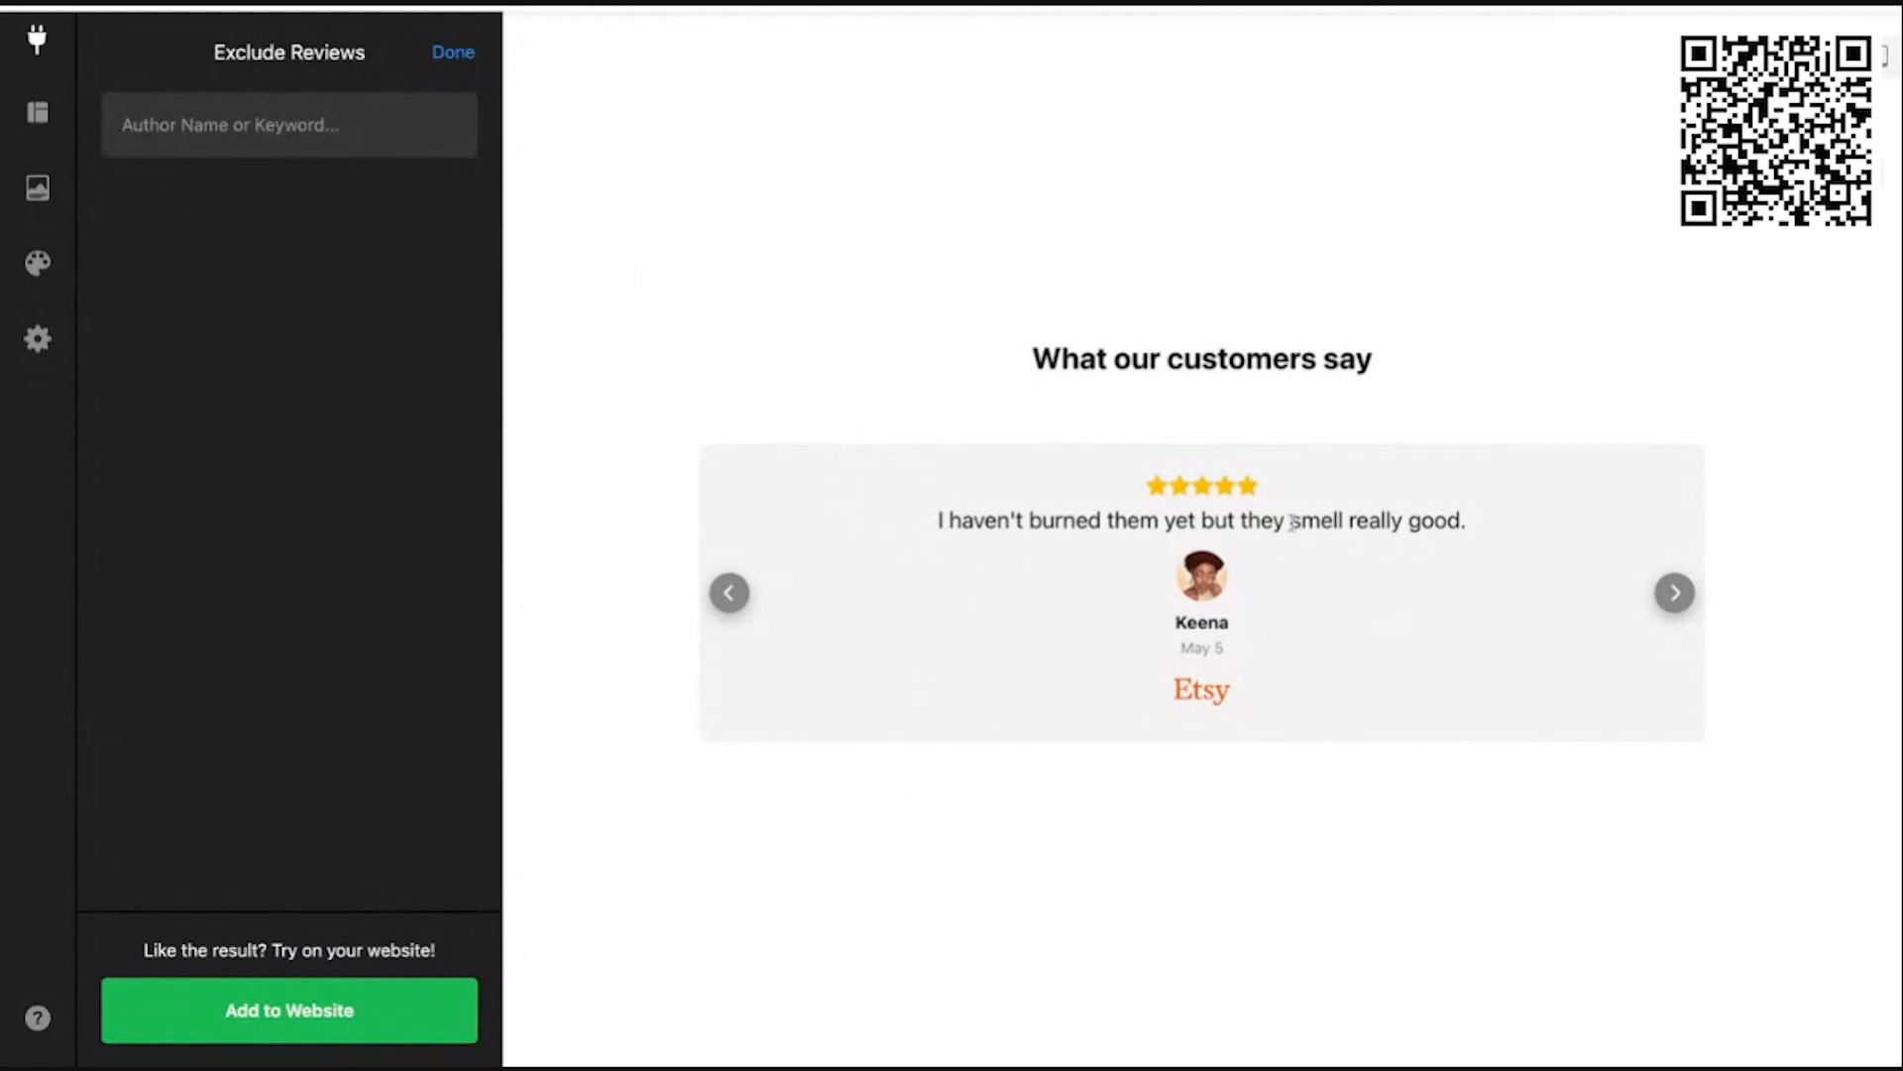
drag(1292, 523, 1424, 522)
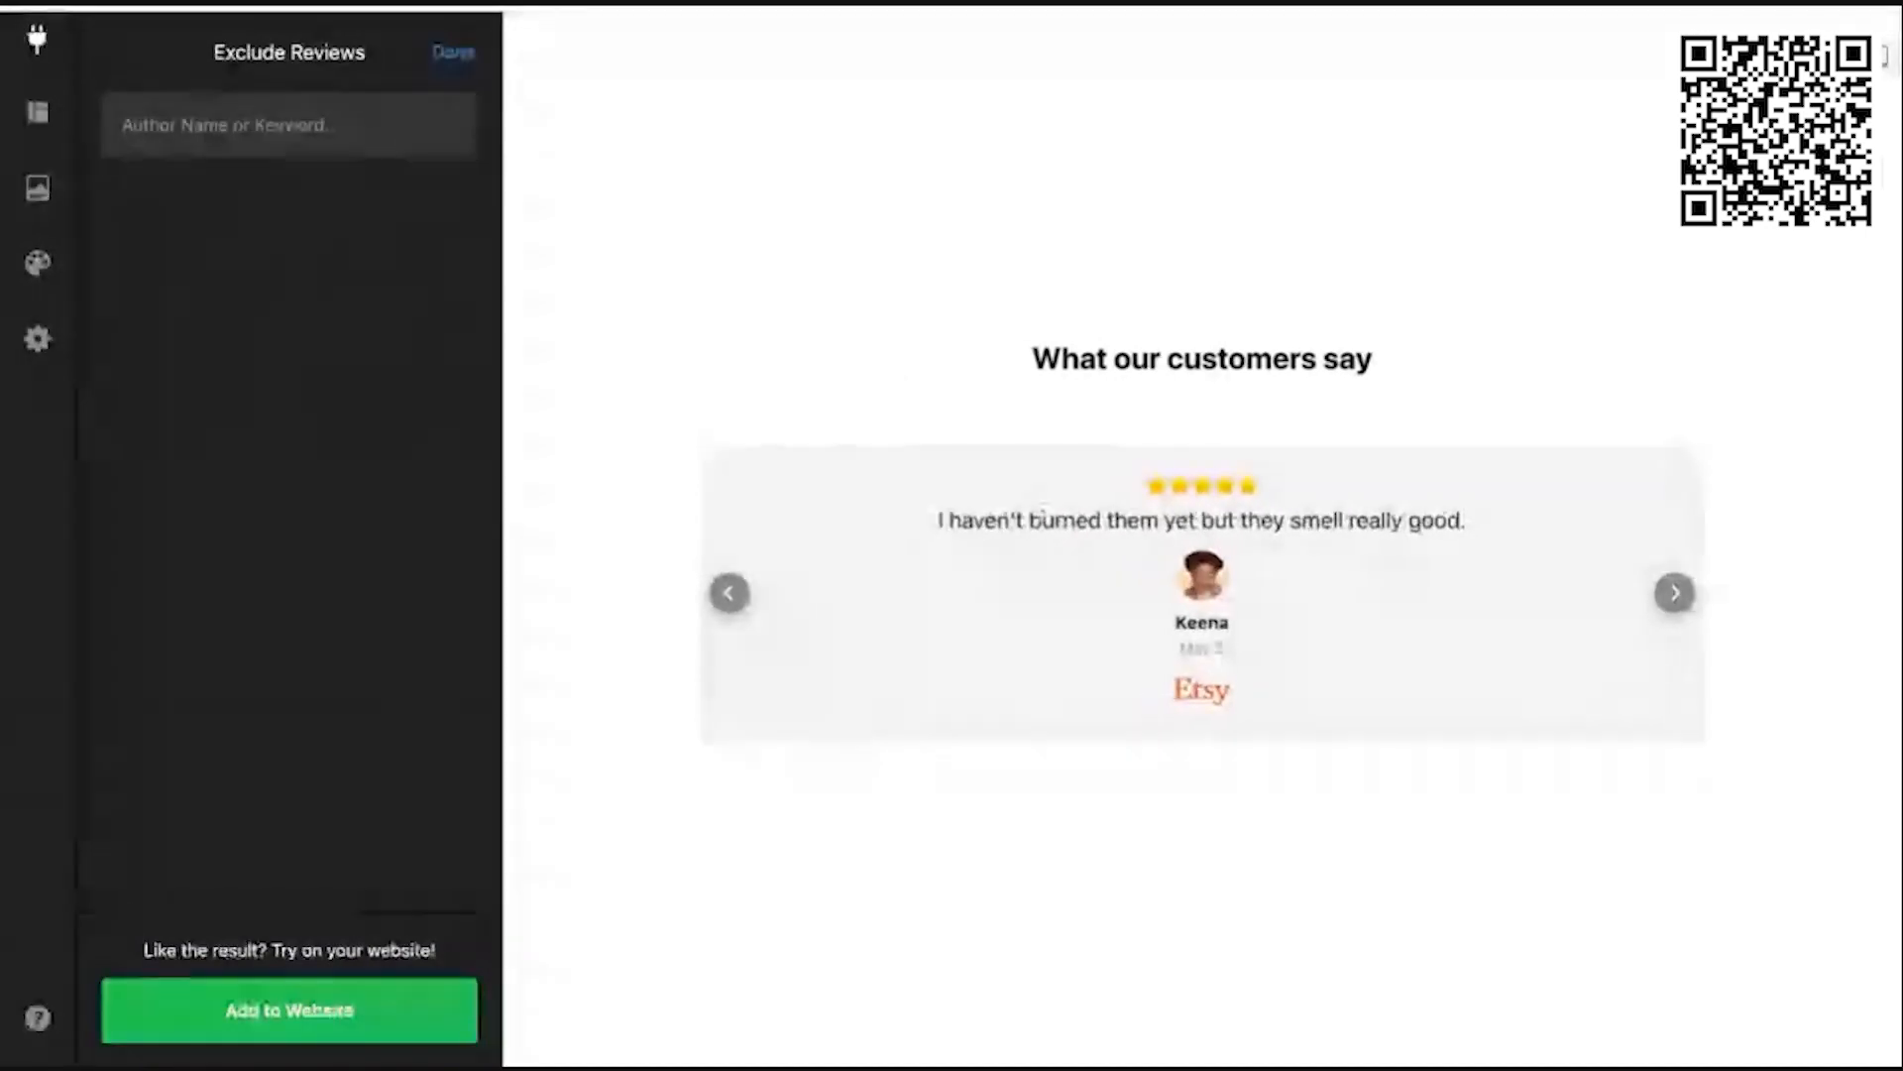
click(184, 126)
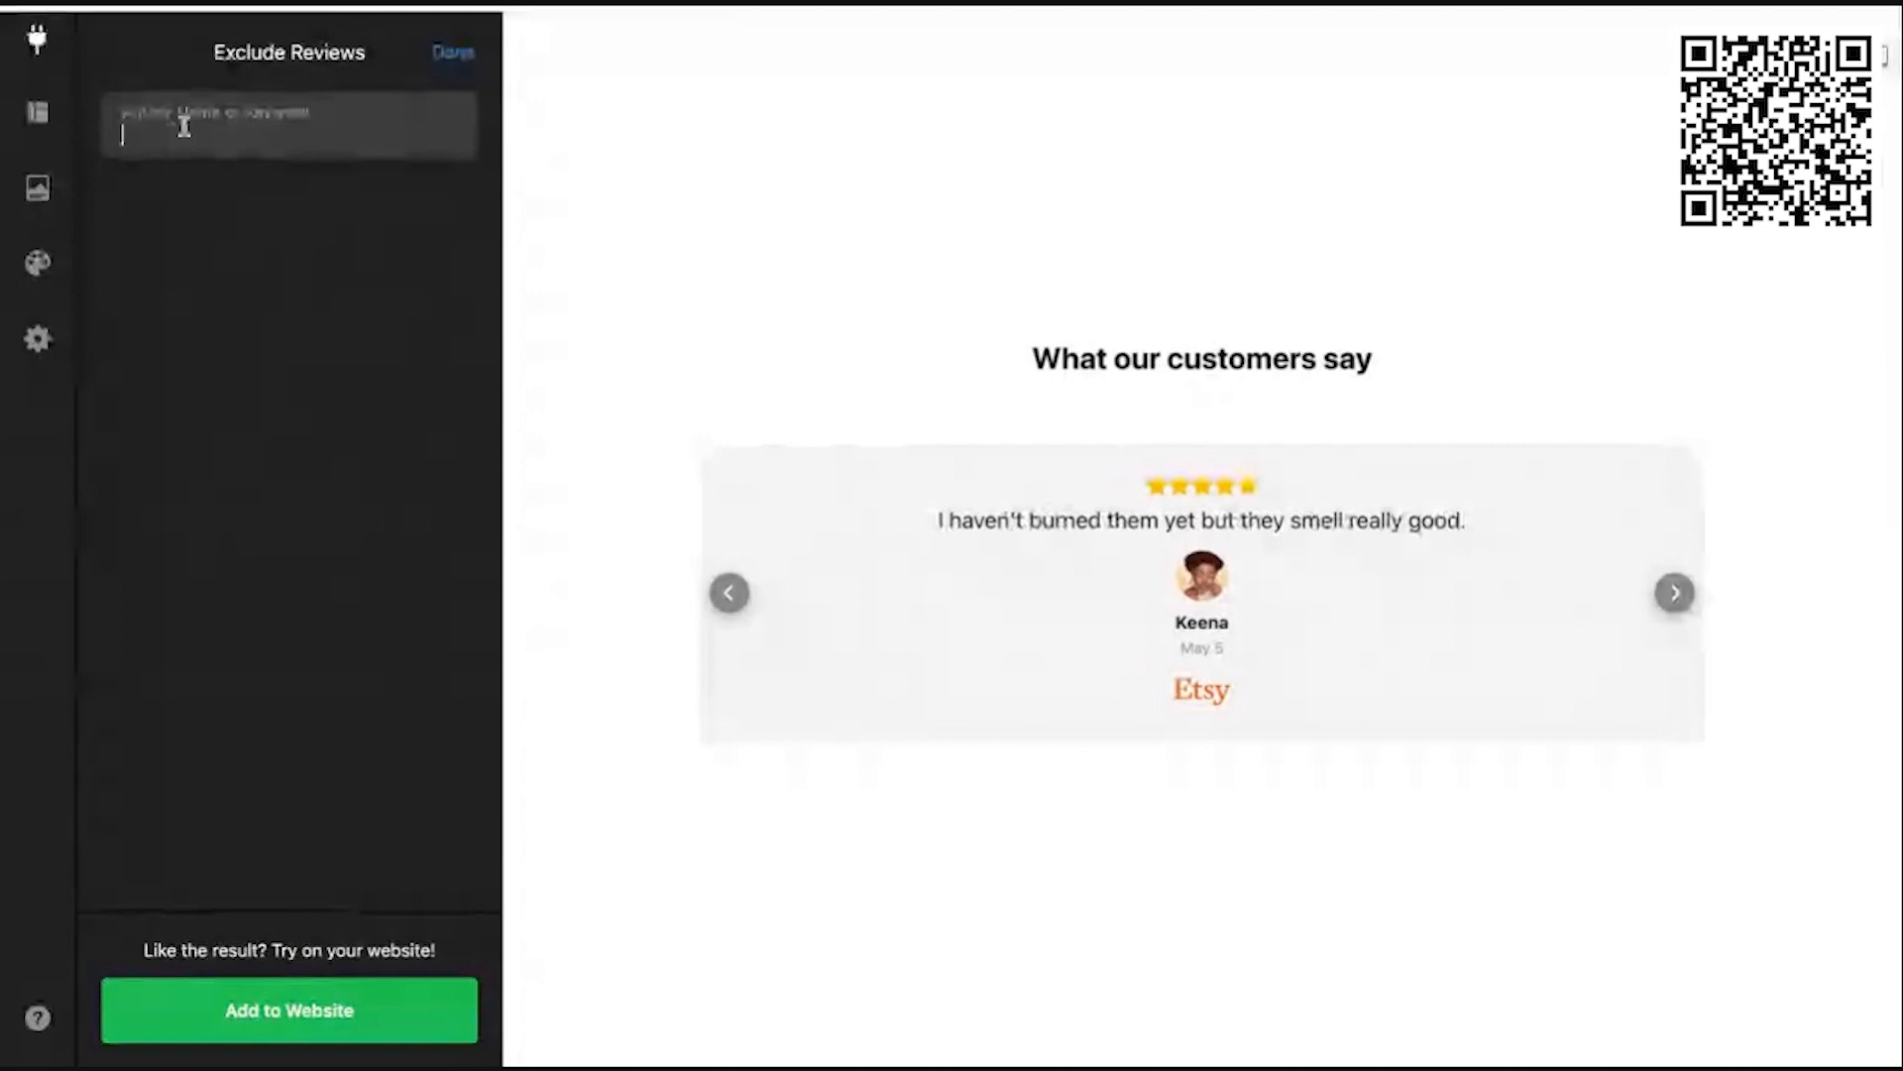
text(smell really good)
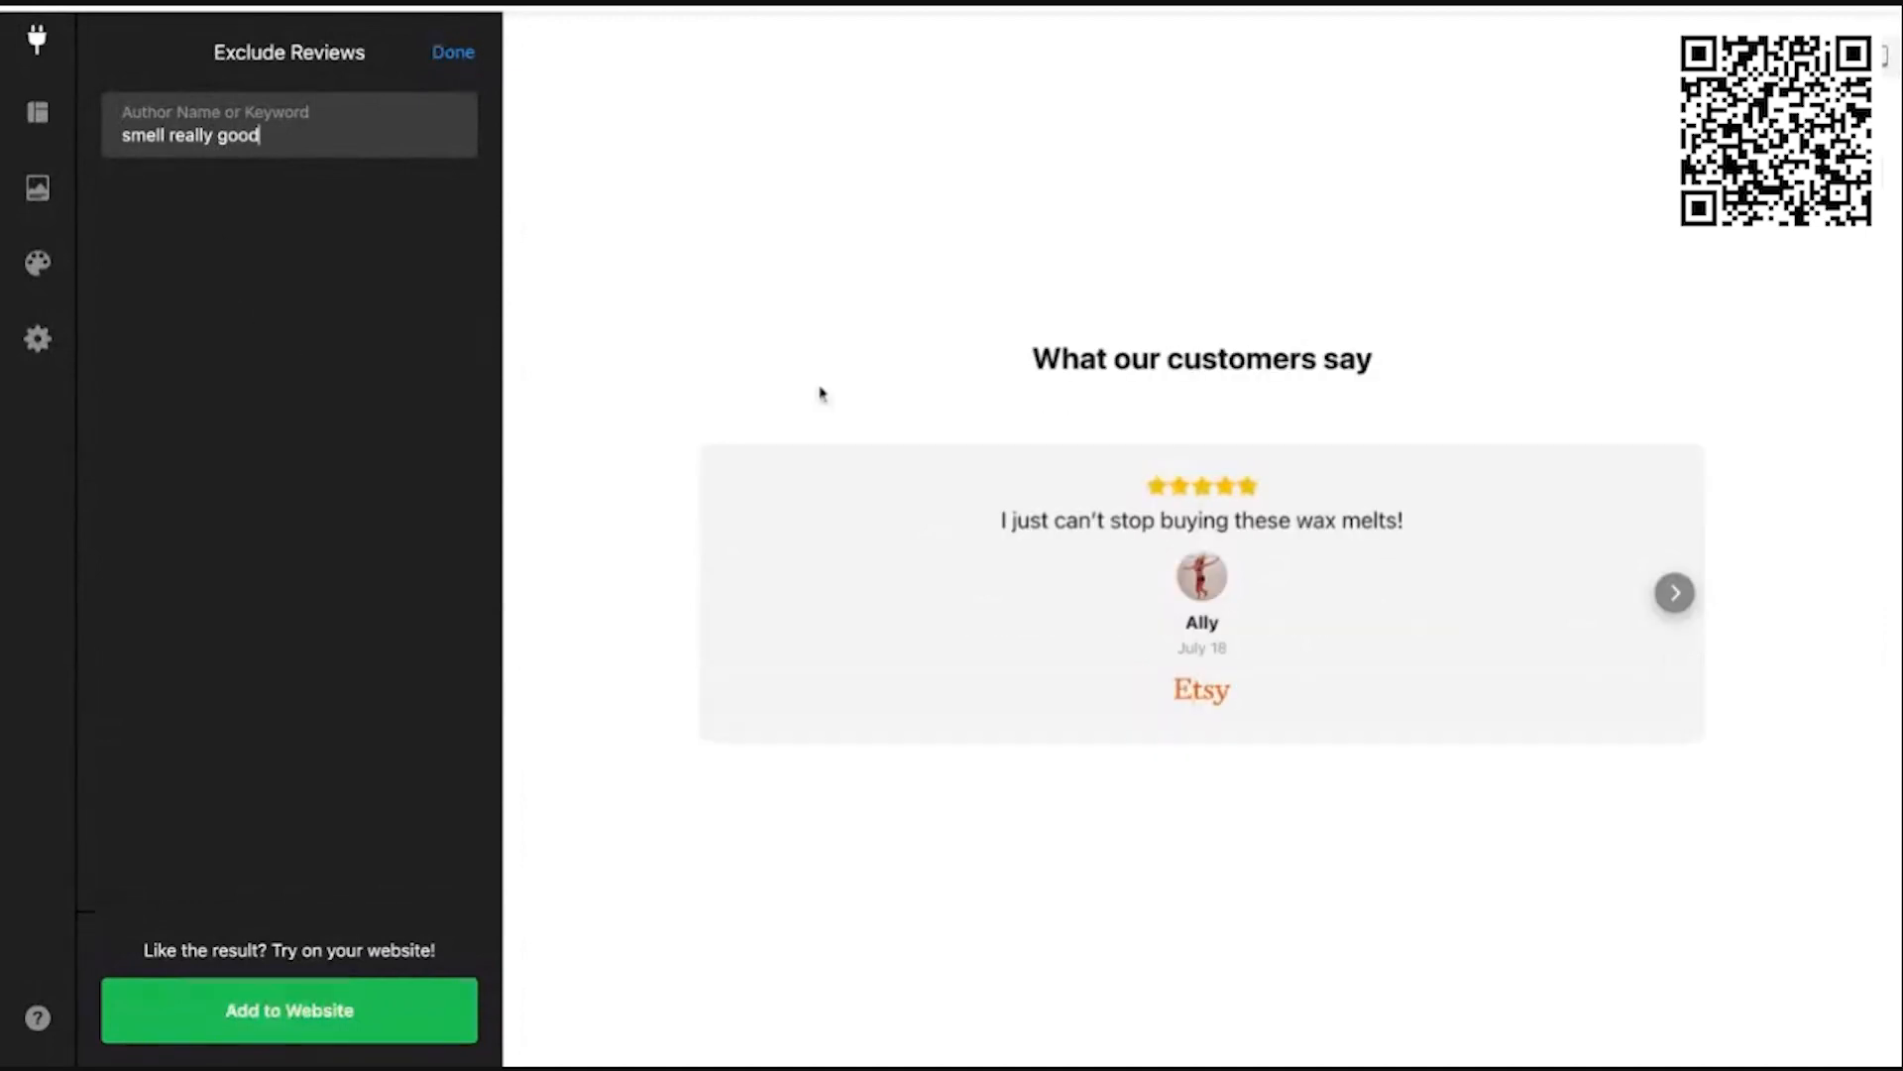
Step: Page through the slider preview to check the reviews shown with the "smell really good" keyword excluded
click(1674, 593)
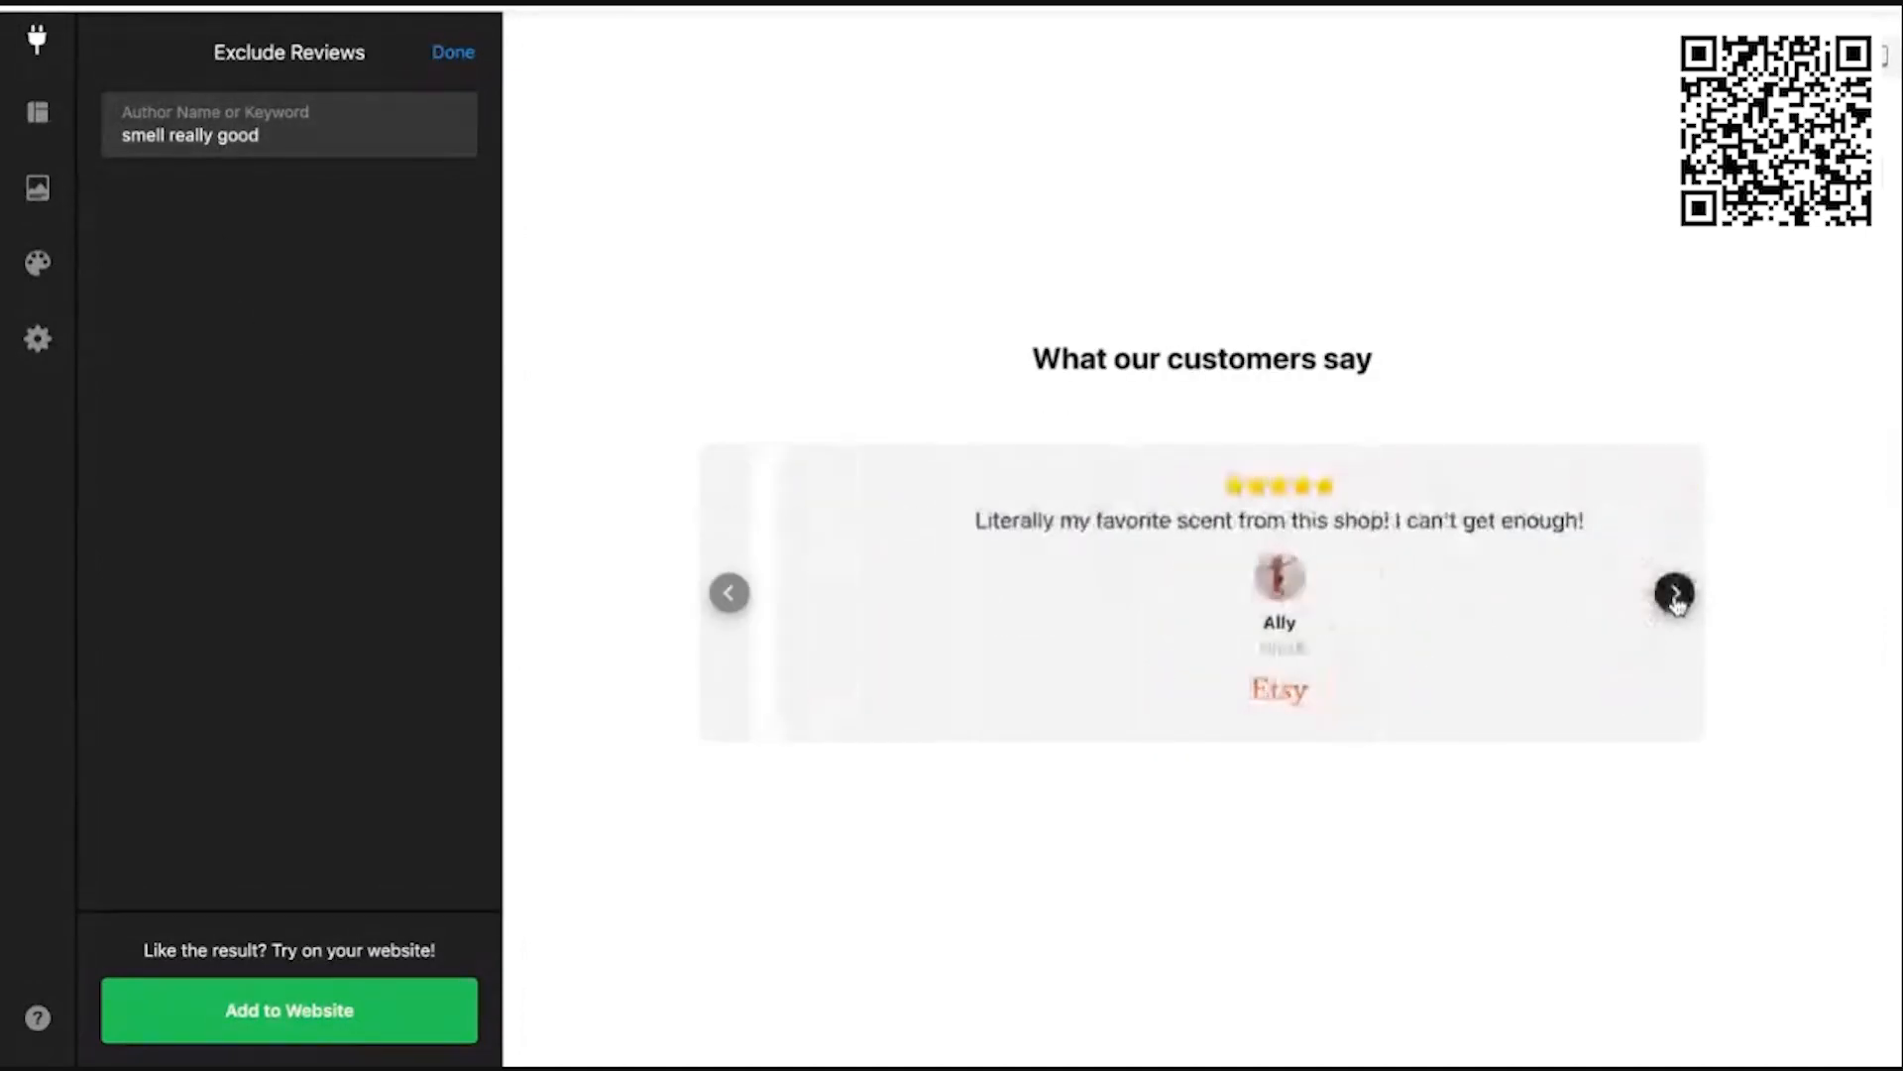
click(1676, 598)
click(1675, 598)
click(1675, 597)
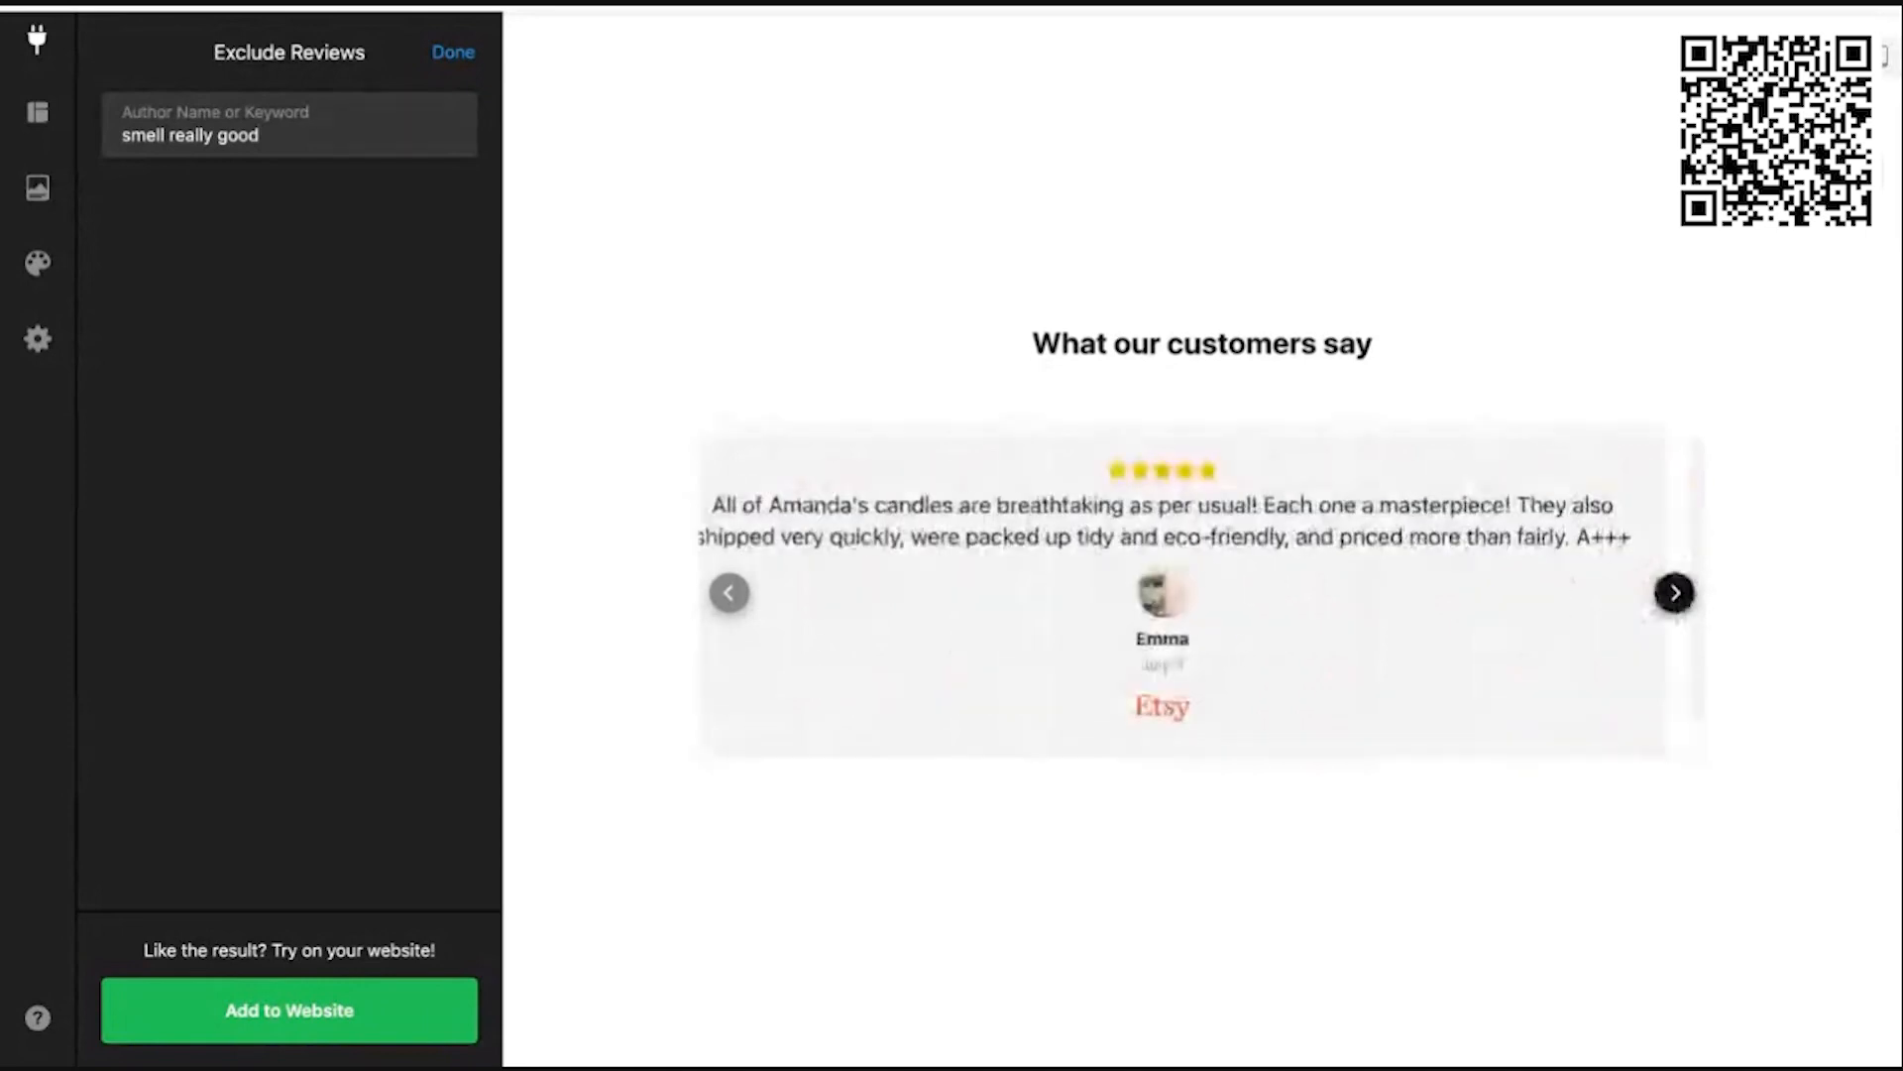
click(1676, 595)
click(1675, 595)
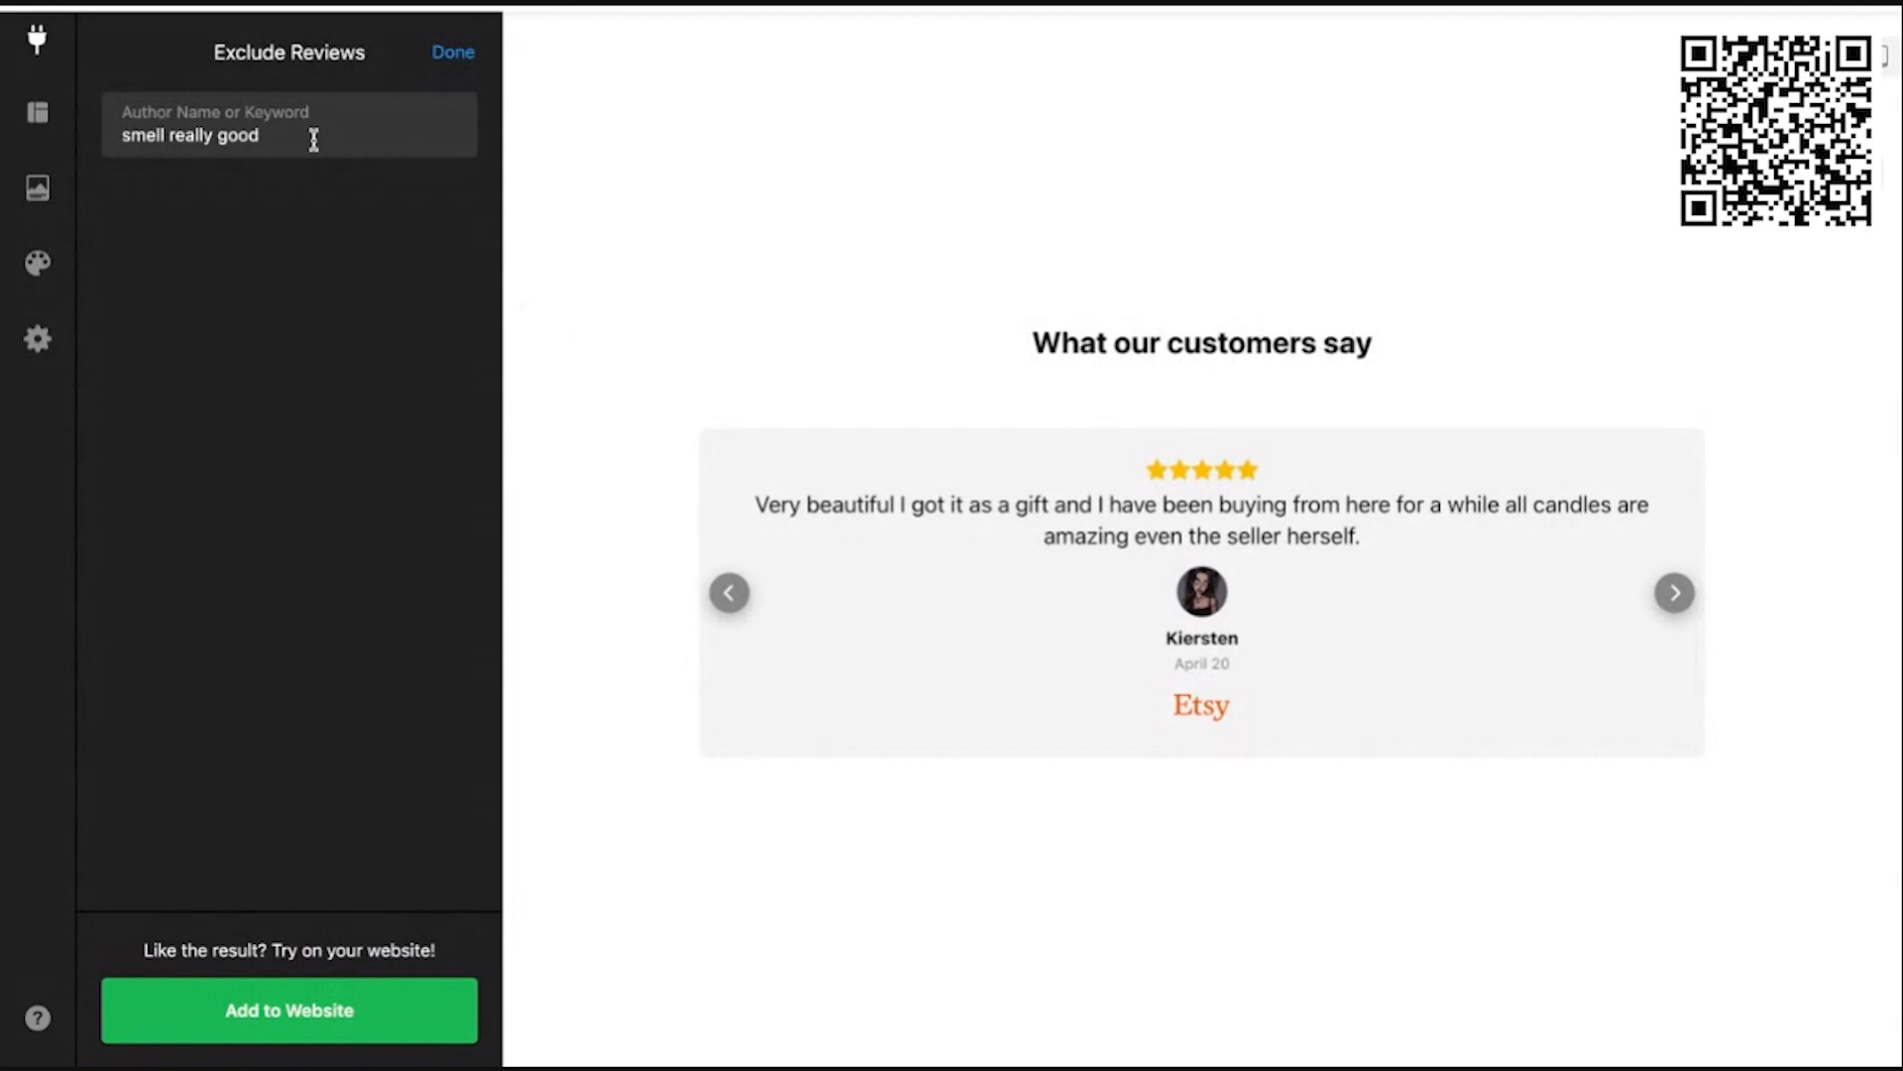
Step: Clear the exclusion keyword, return to the filters and delete the empty Exclude Reviews entry
key(ctrl+a)
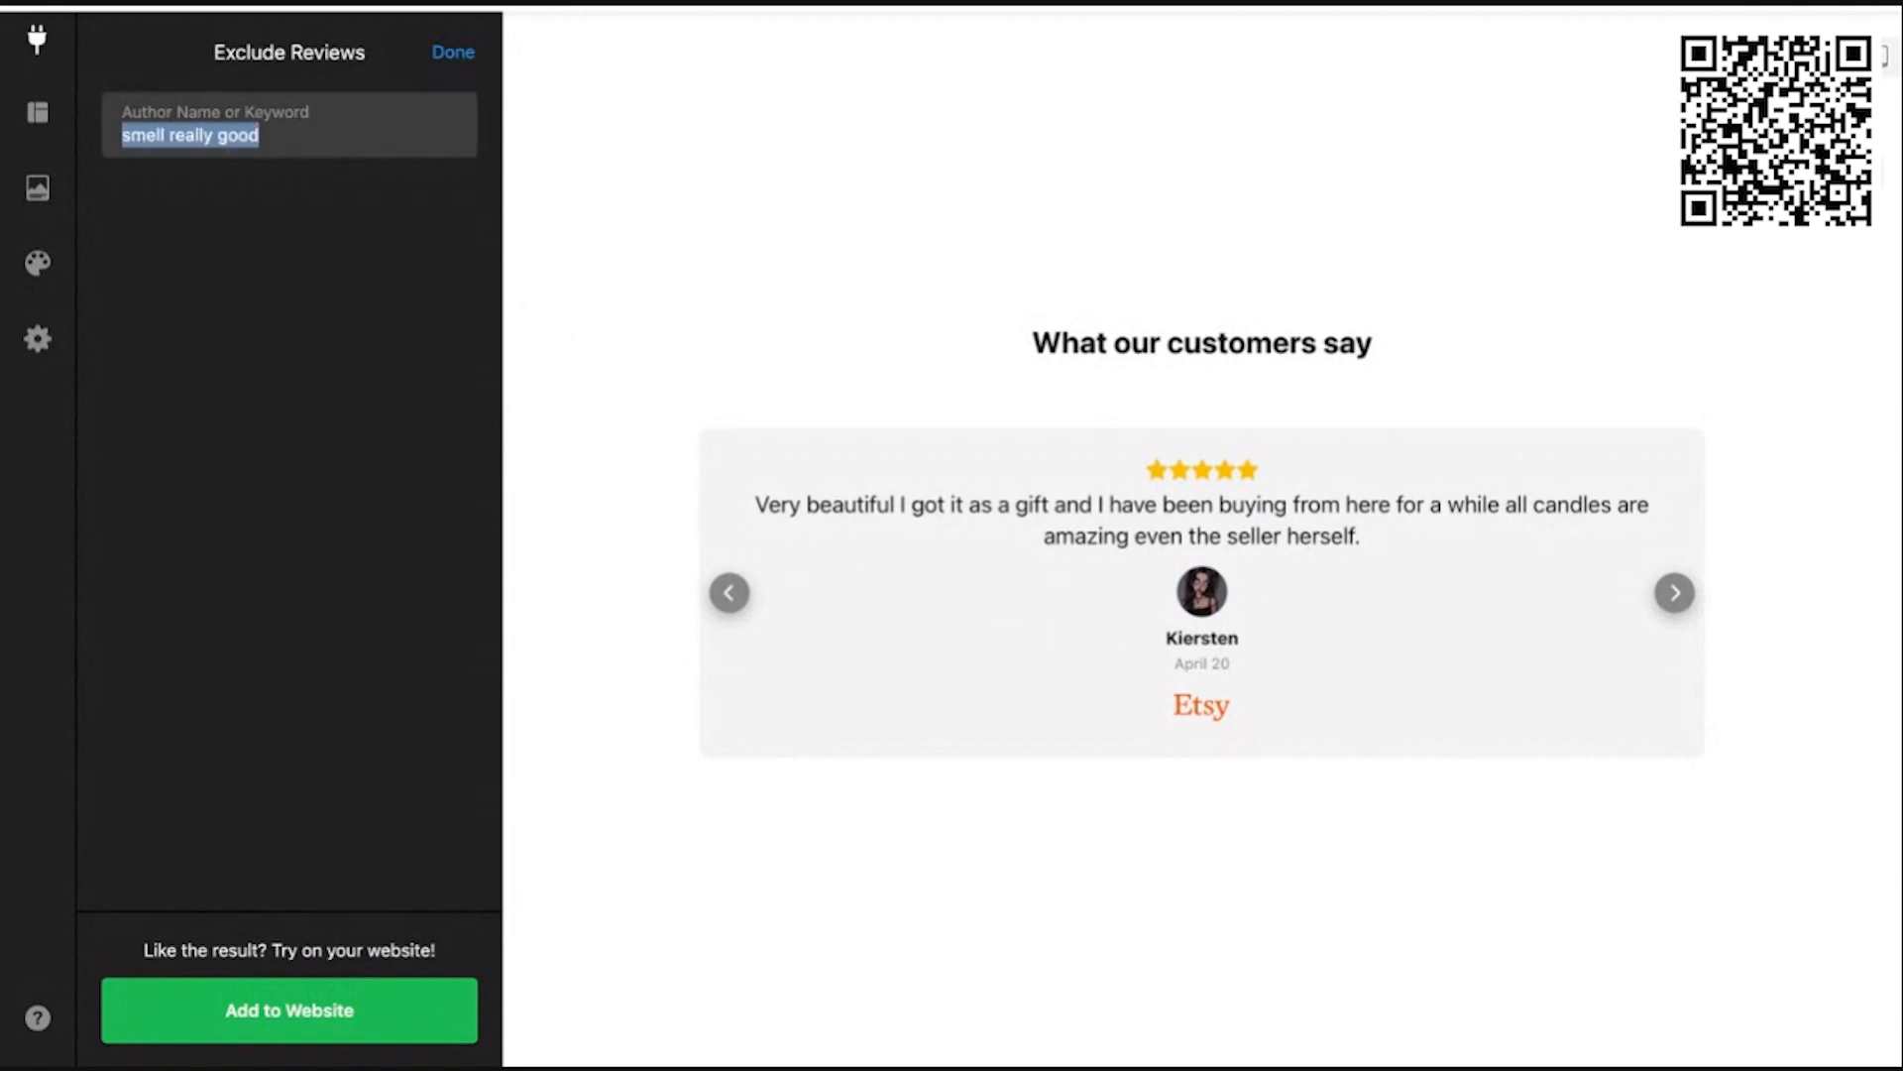
key(BackSpace)
click(474, 55)
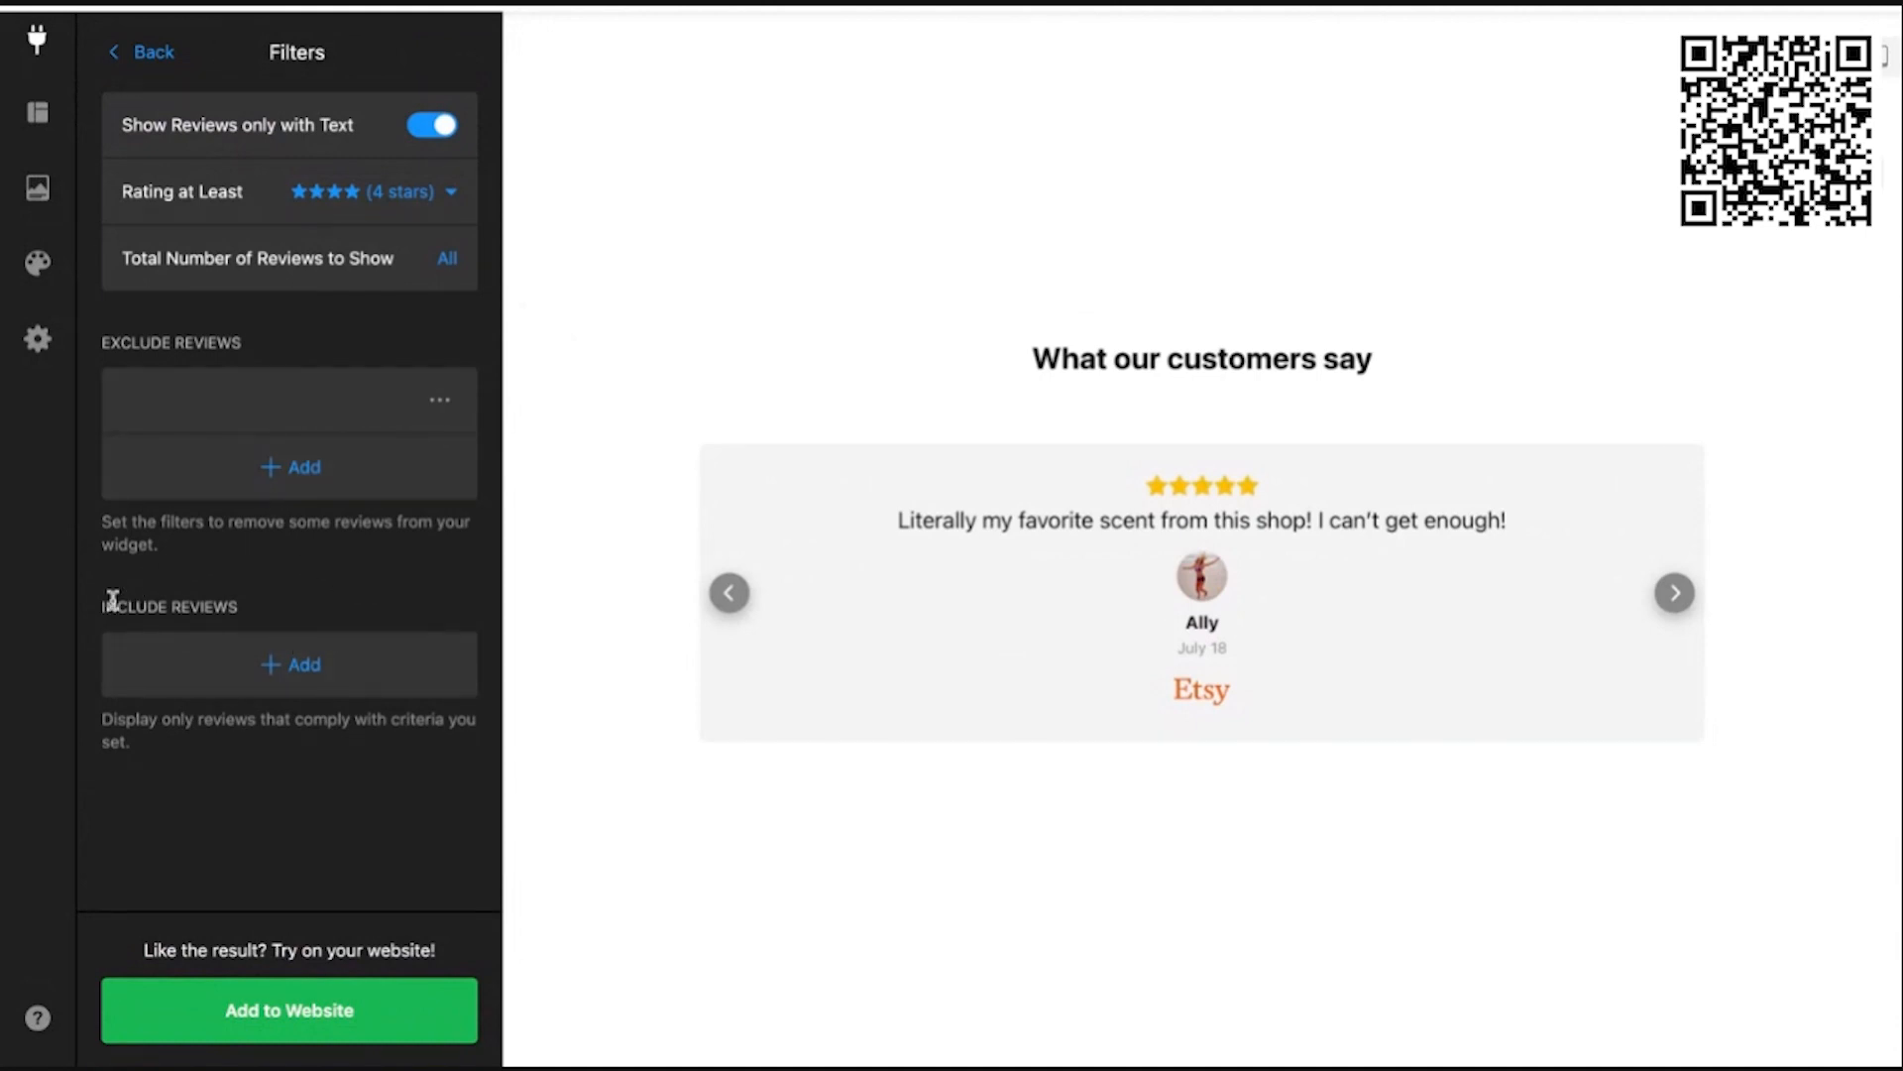
drag(104, 604, 266, 614)
click(266, 615)
click(440, 401)
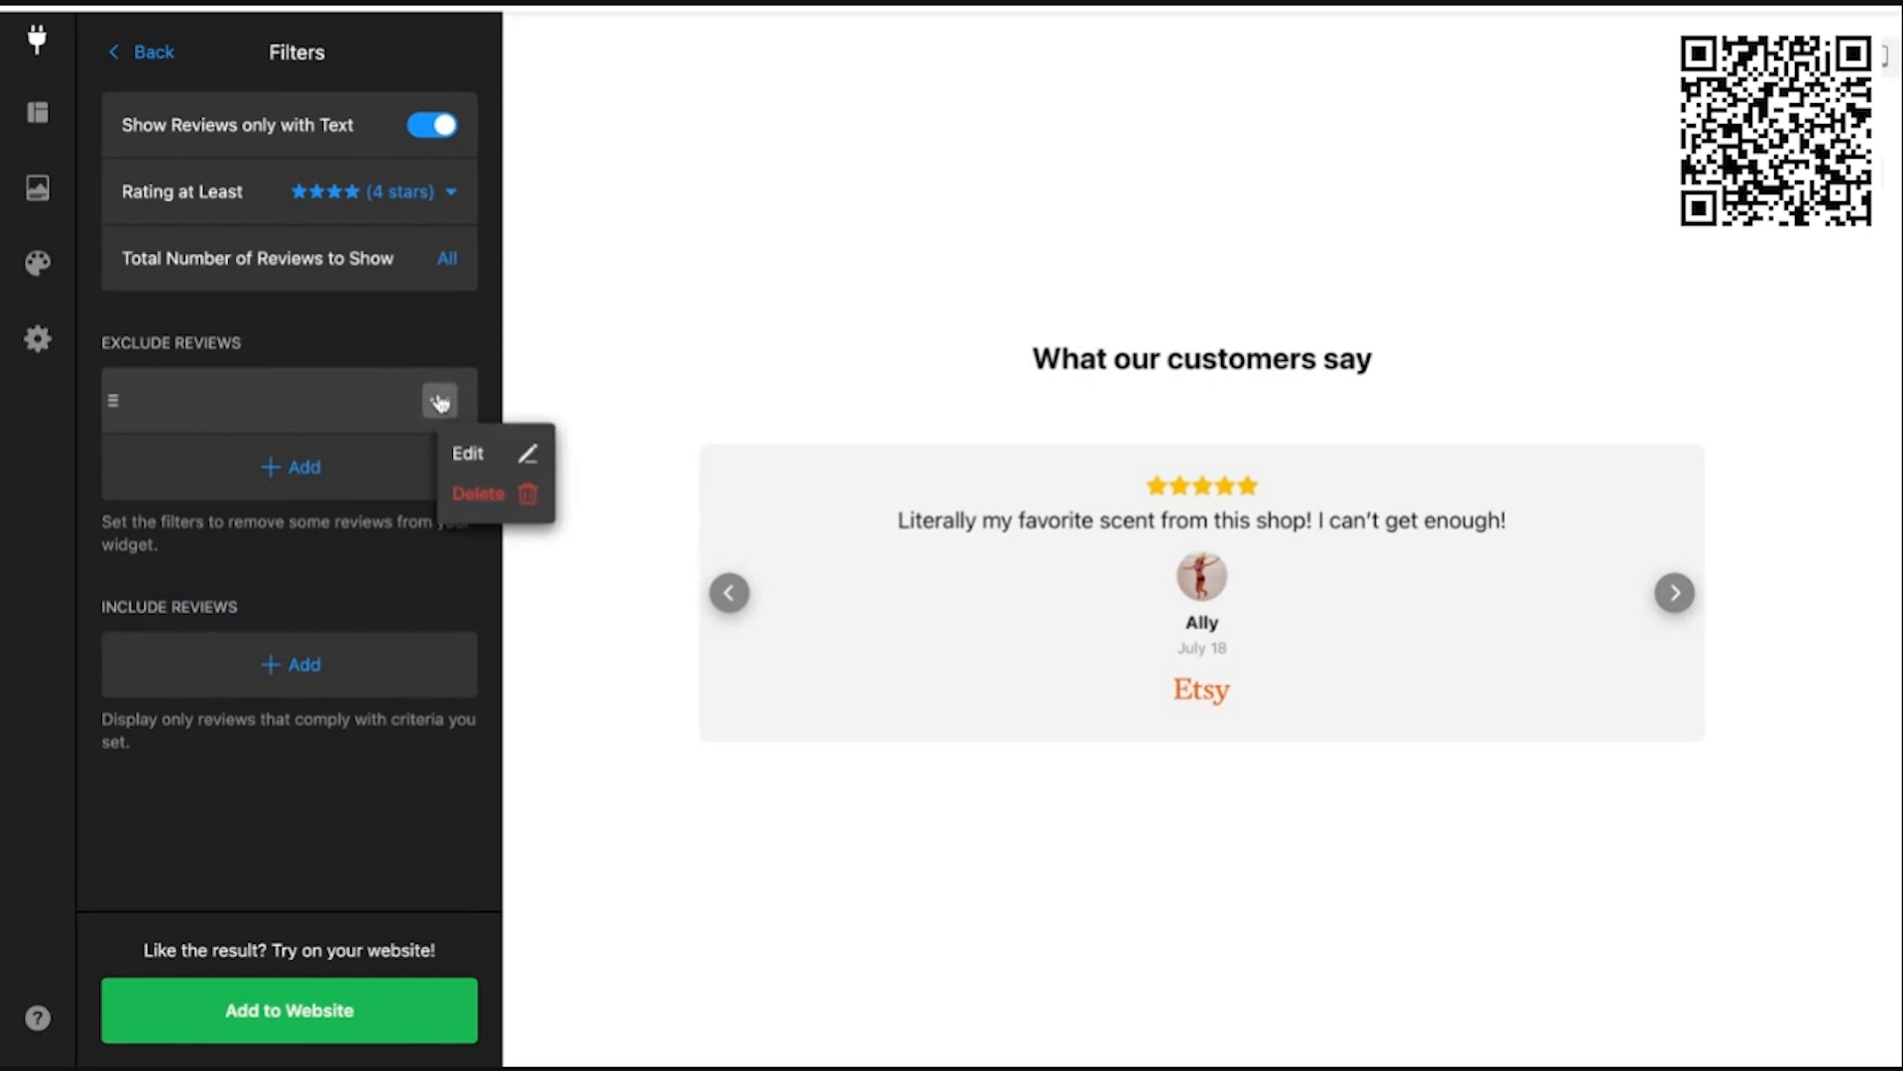
click(493, 493)
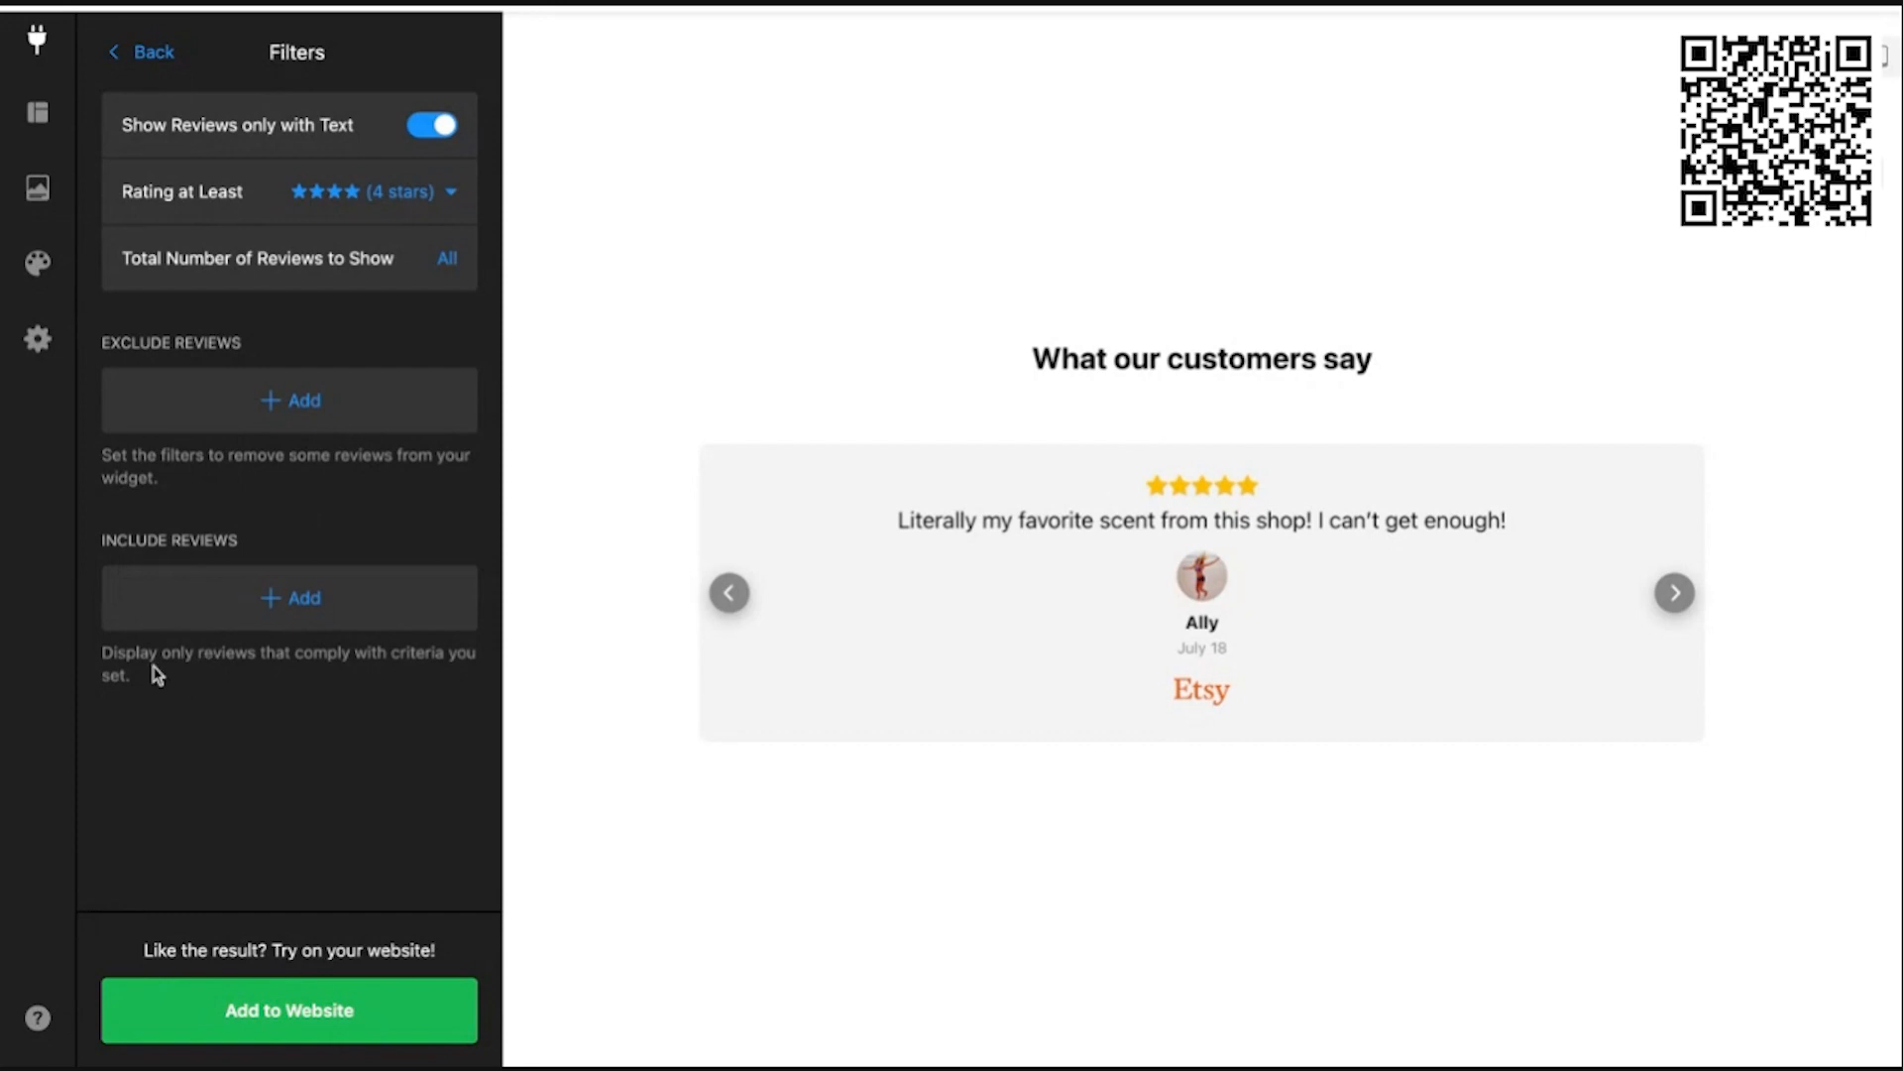
Step: Add an Include Reviews filter with the keyword "candle"
click(309, 603)
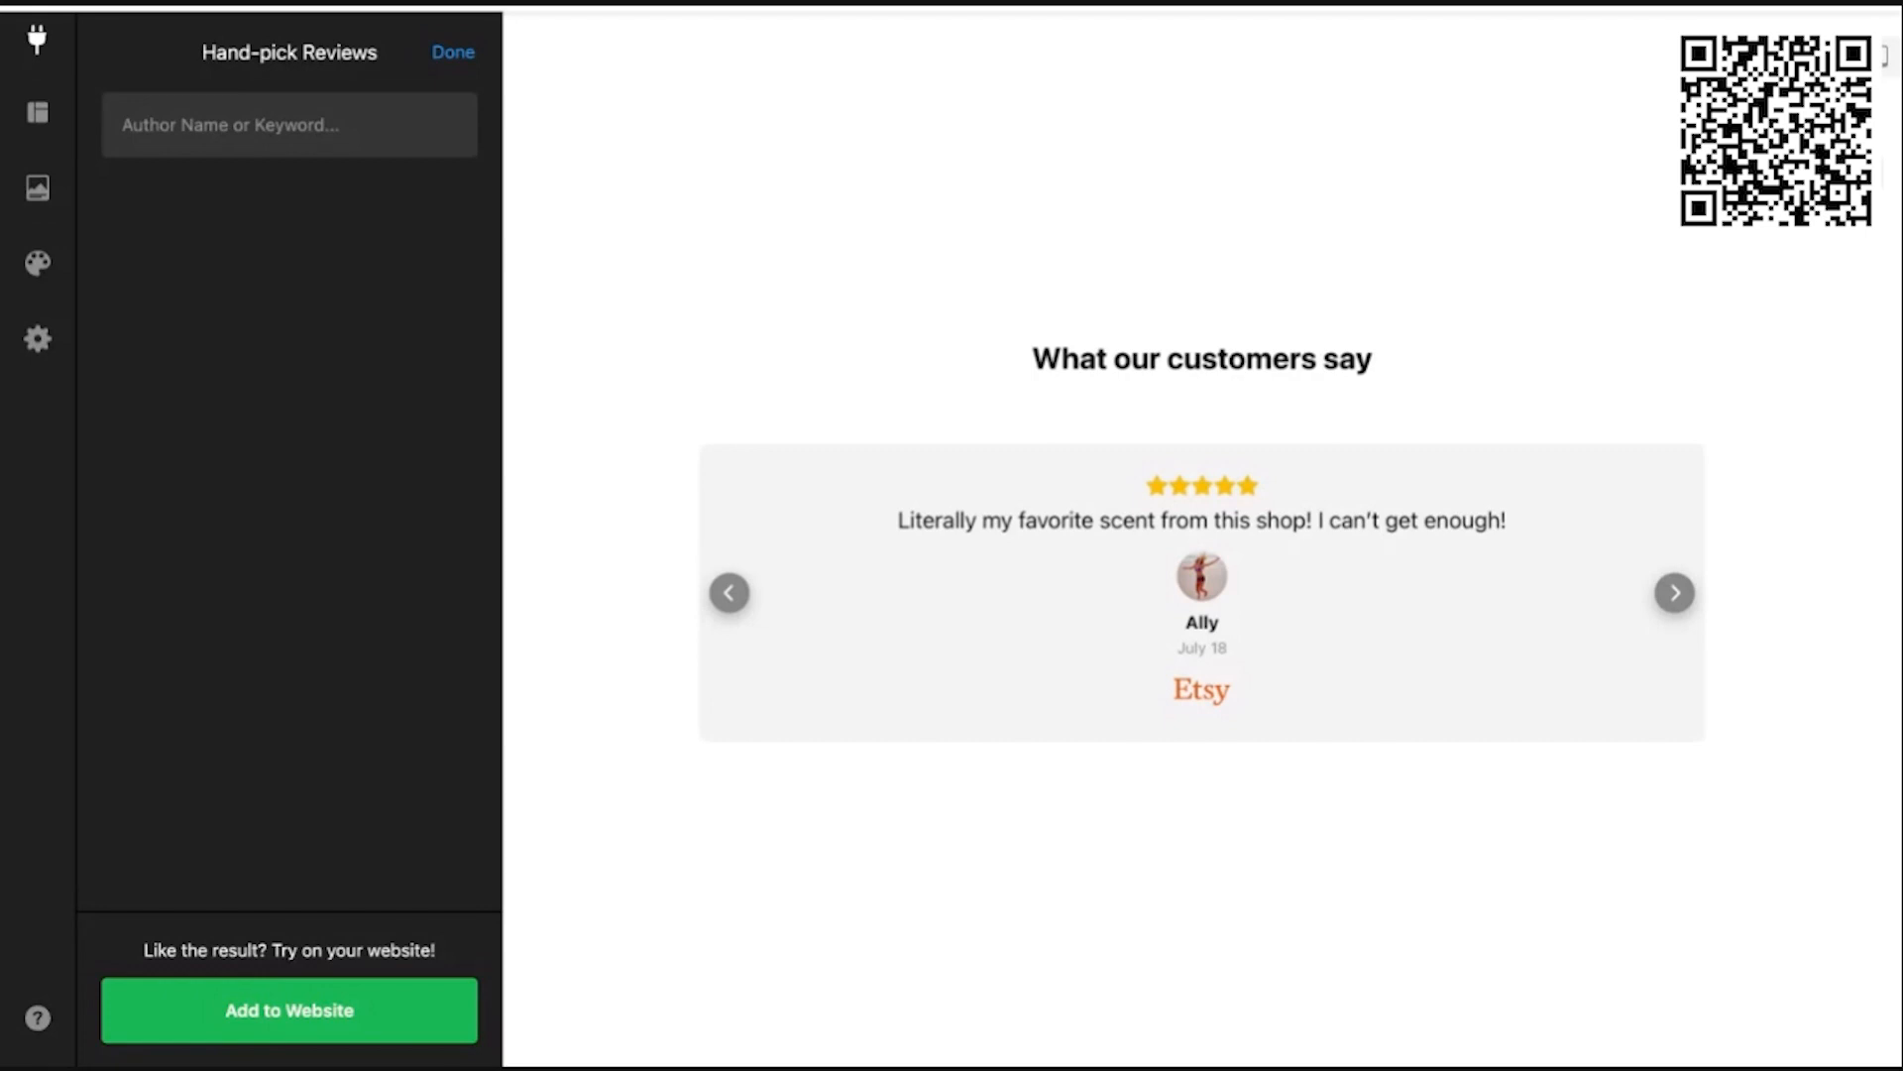
click(346, 126)
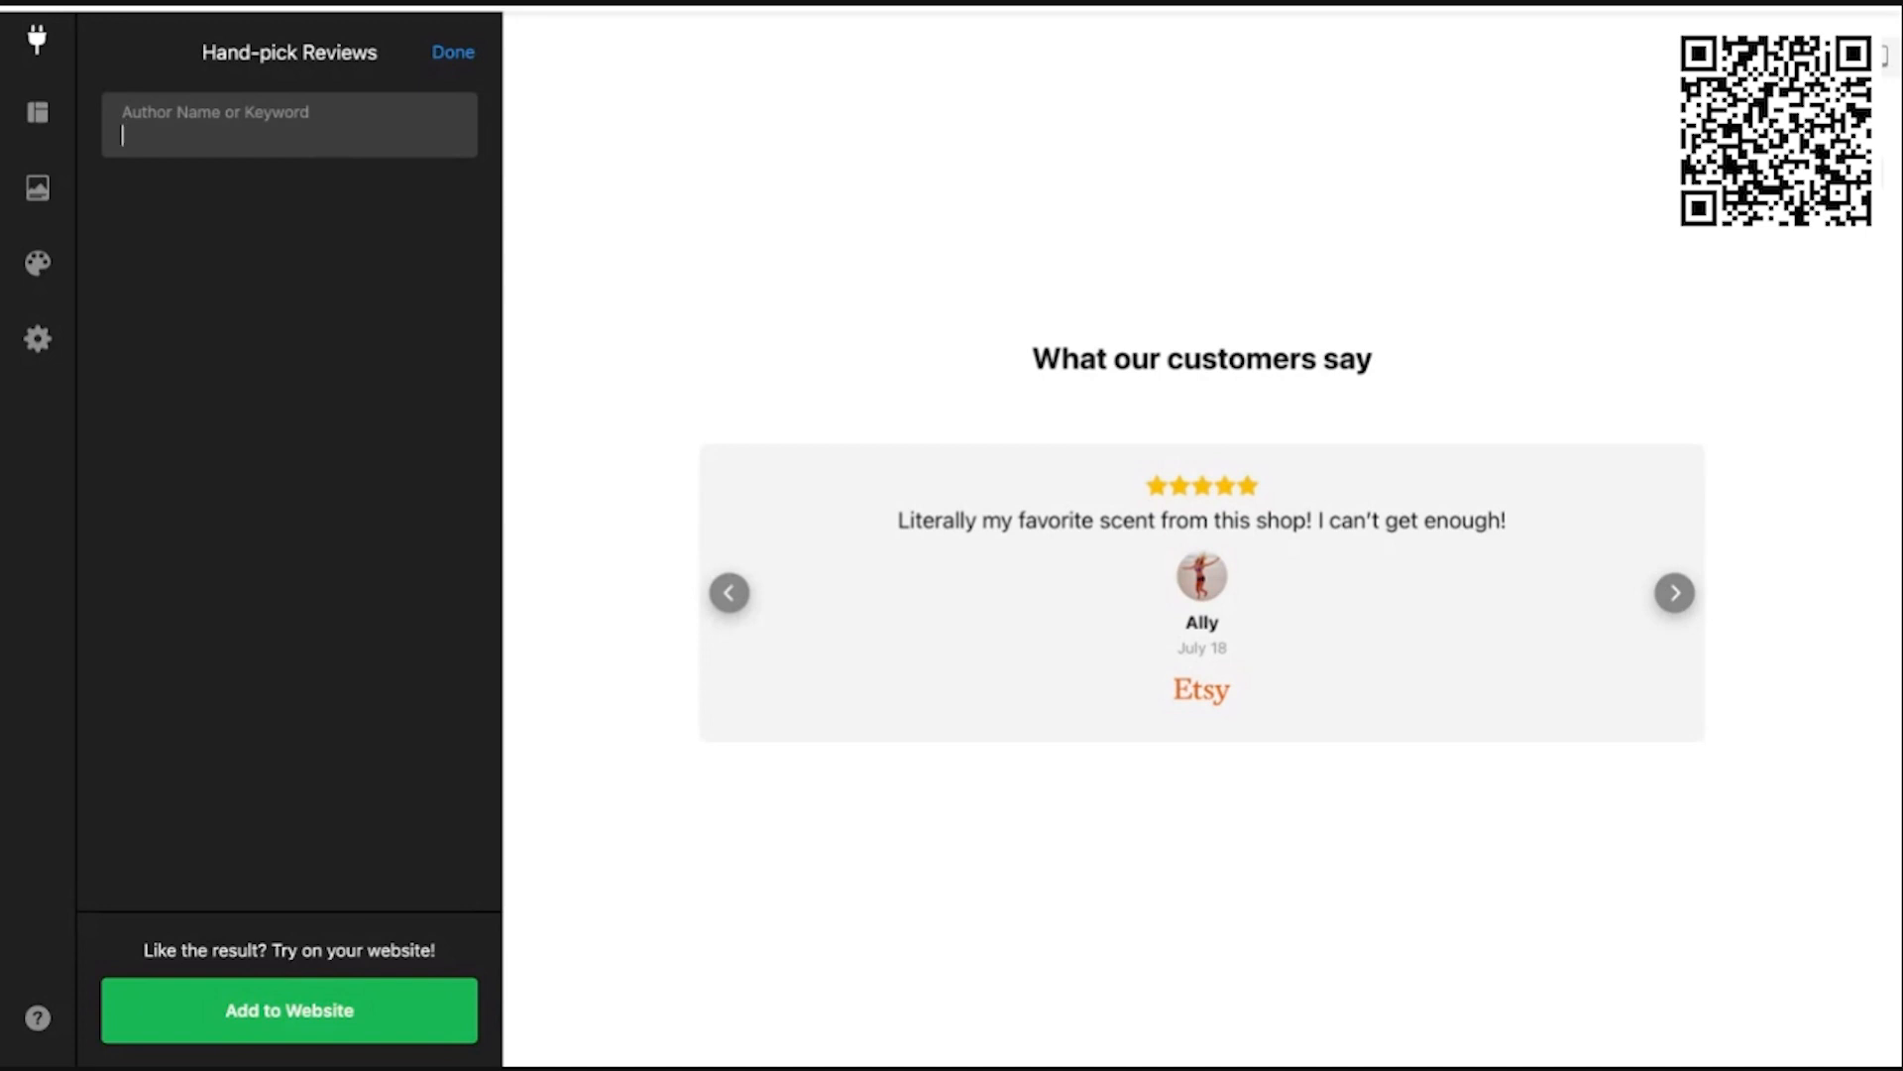
text(candle)
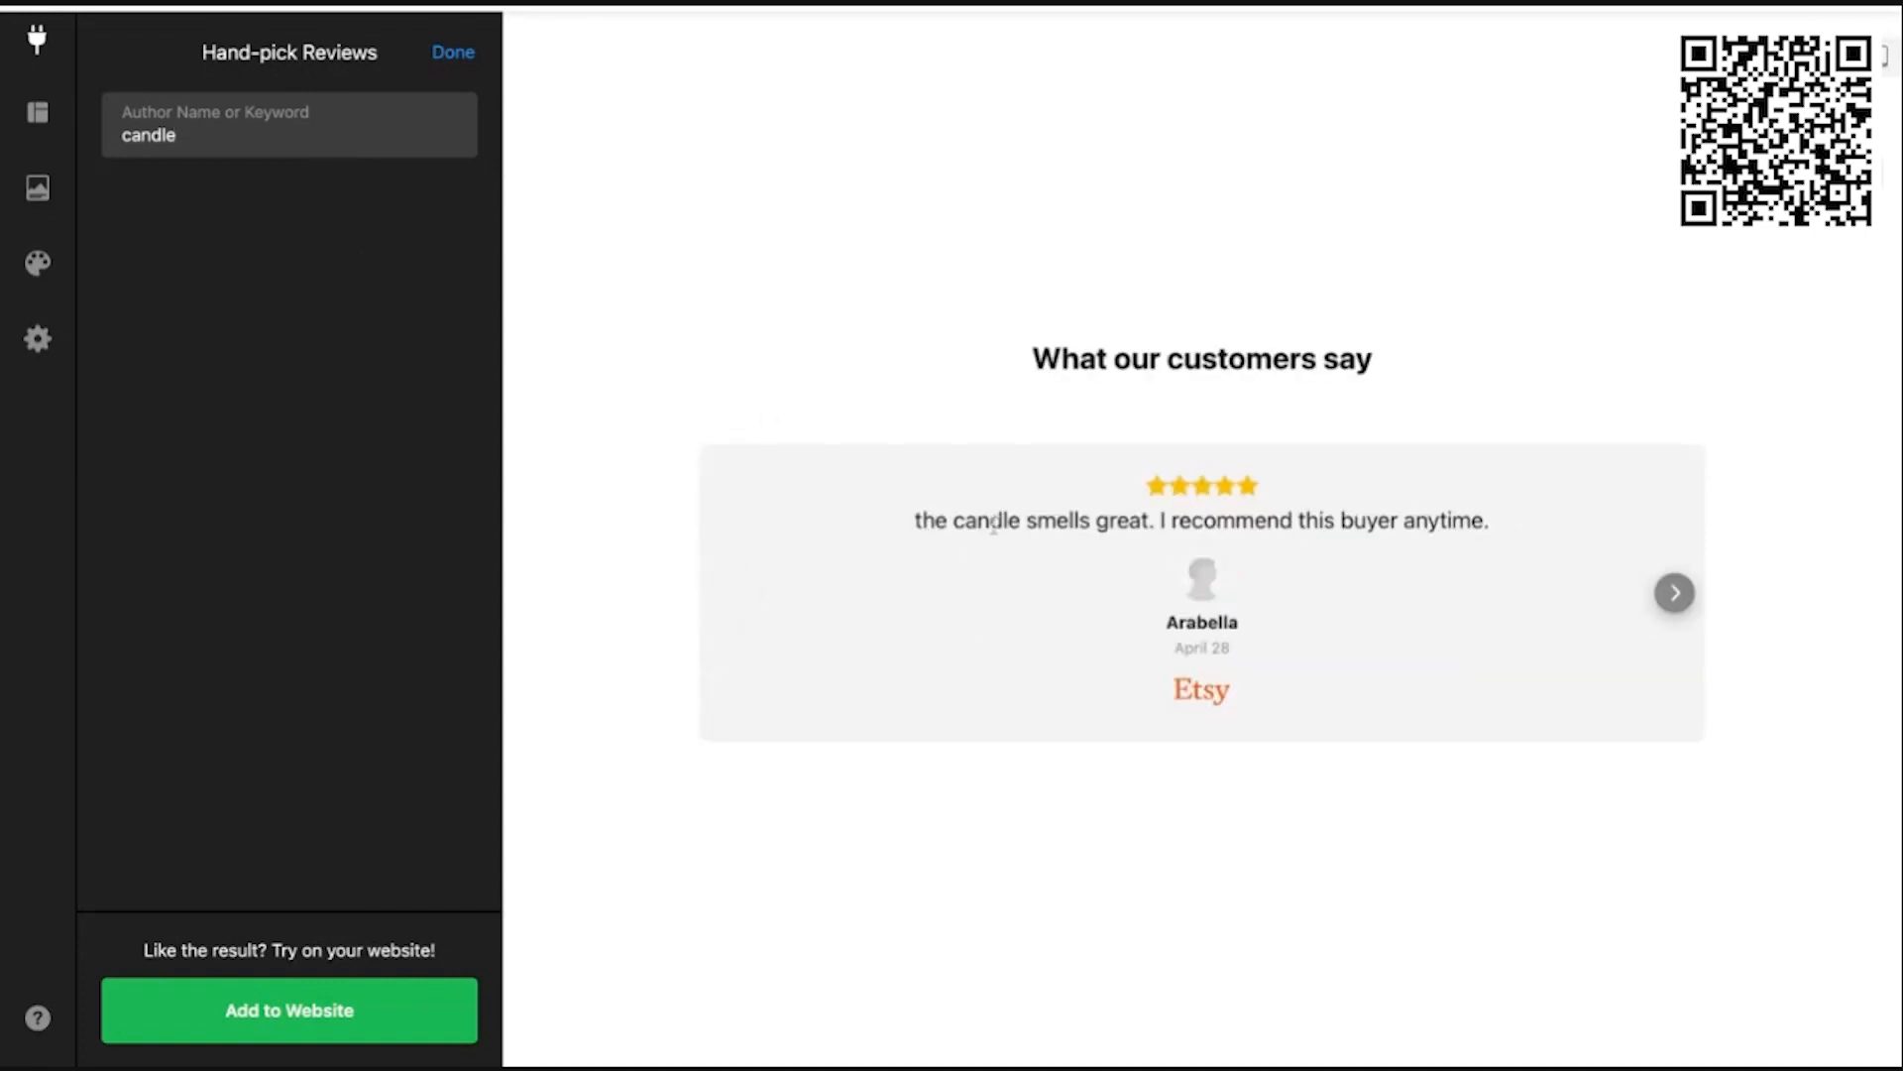
Step: Page forward and back through the slider preview to examine the reviews matching the "candle" keyword
click(1675, 593)
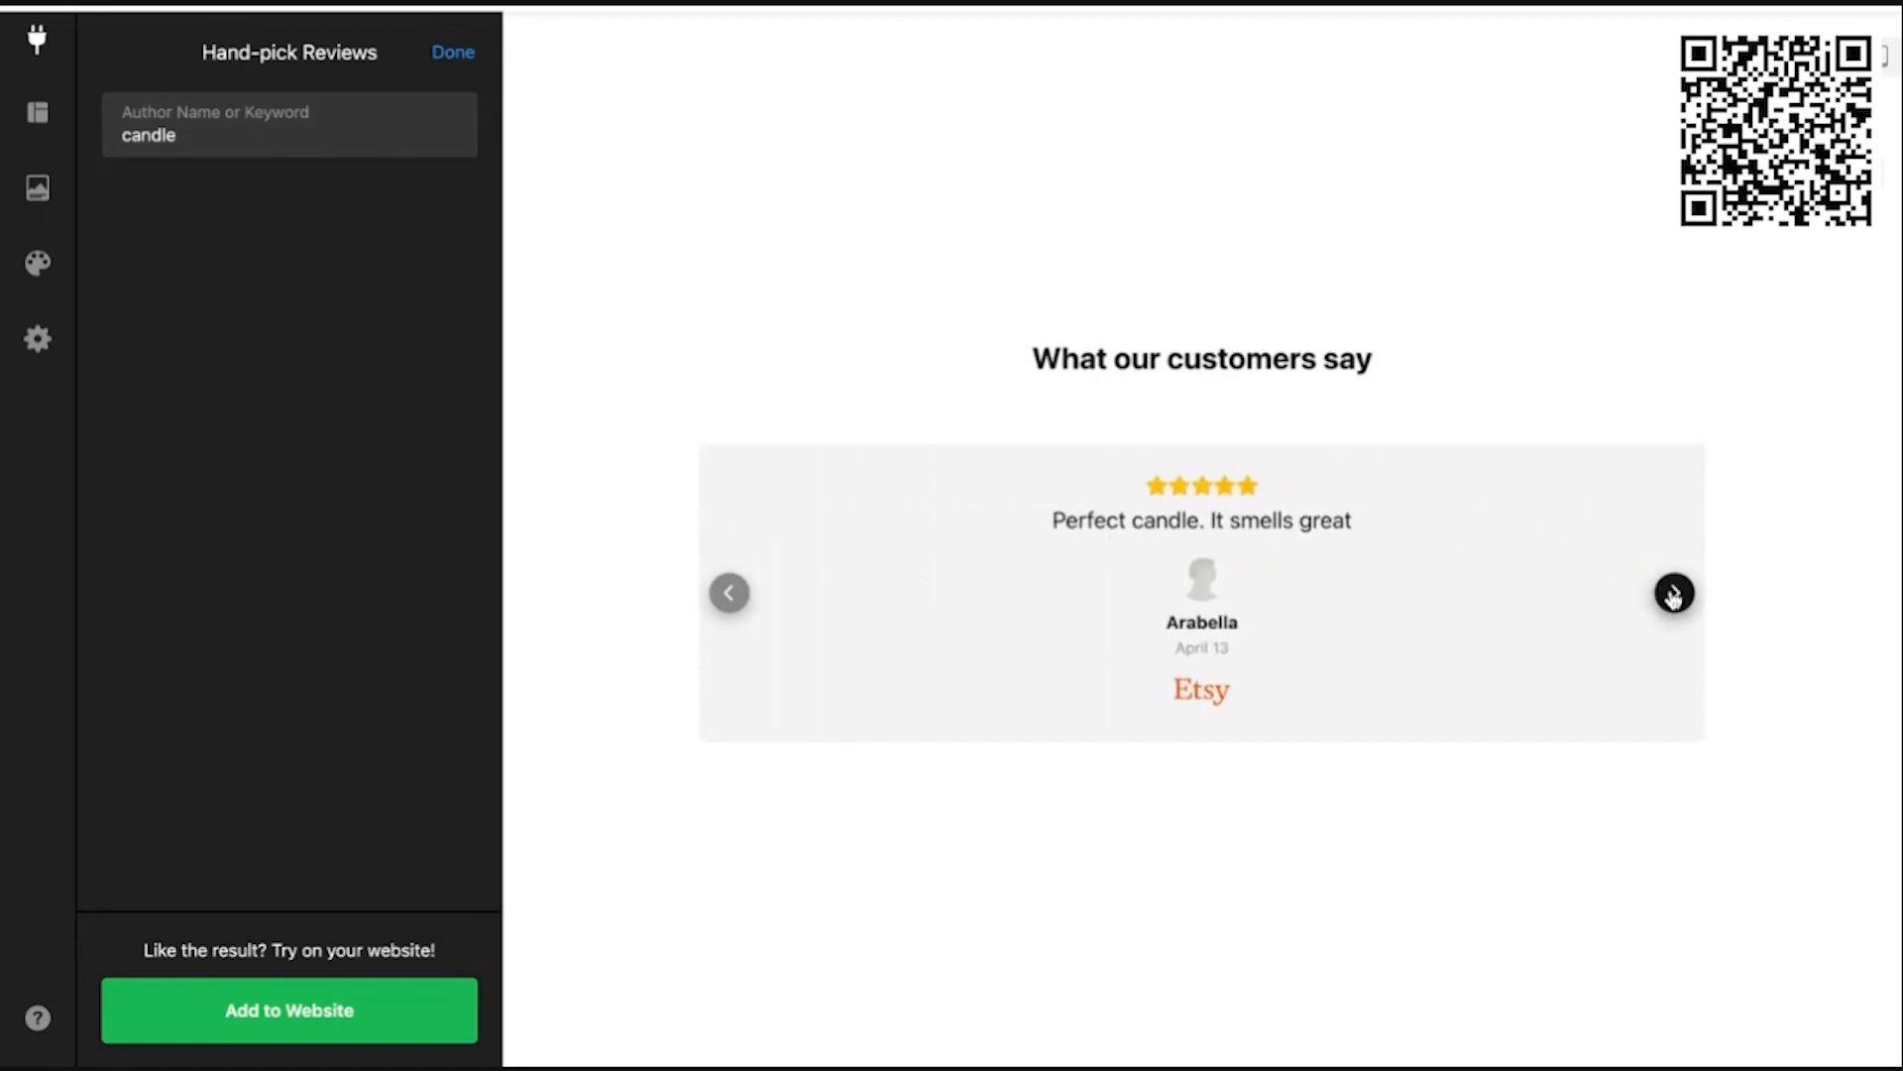
click(1676, 593)
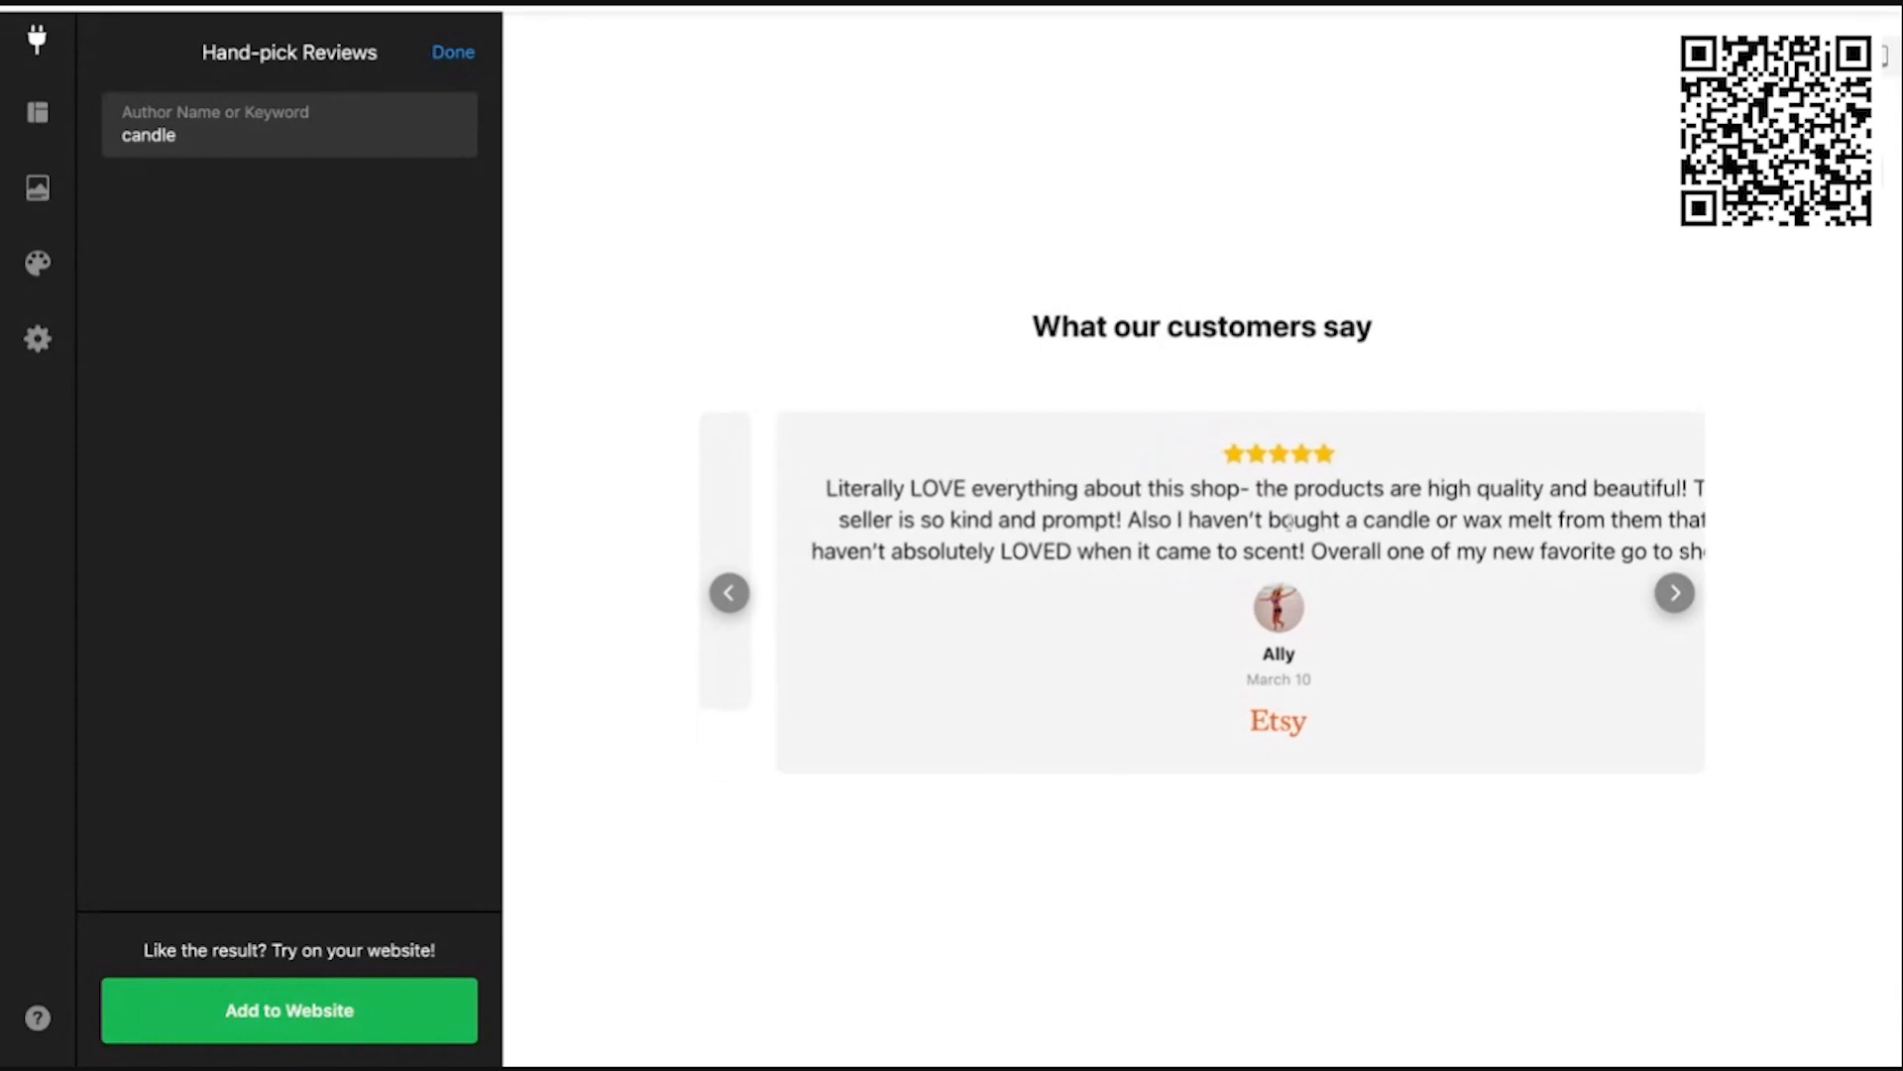
click(1674, 595)
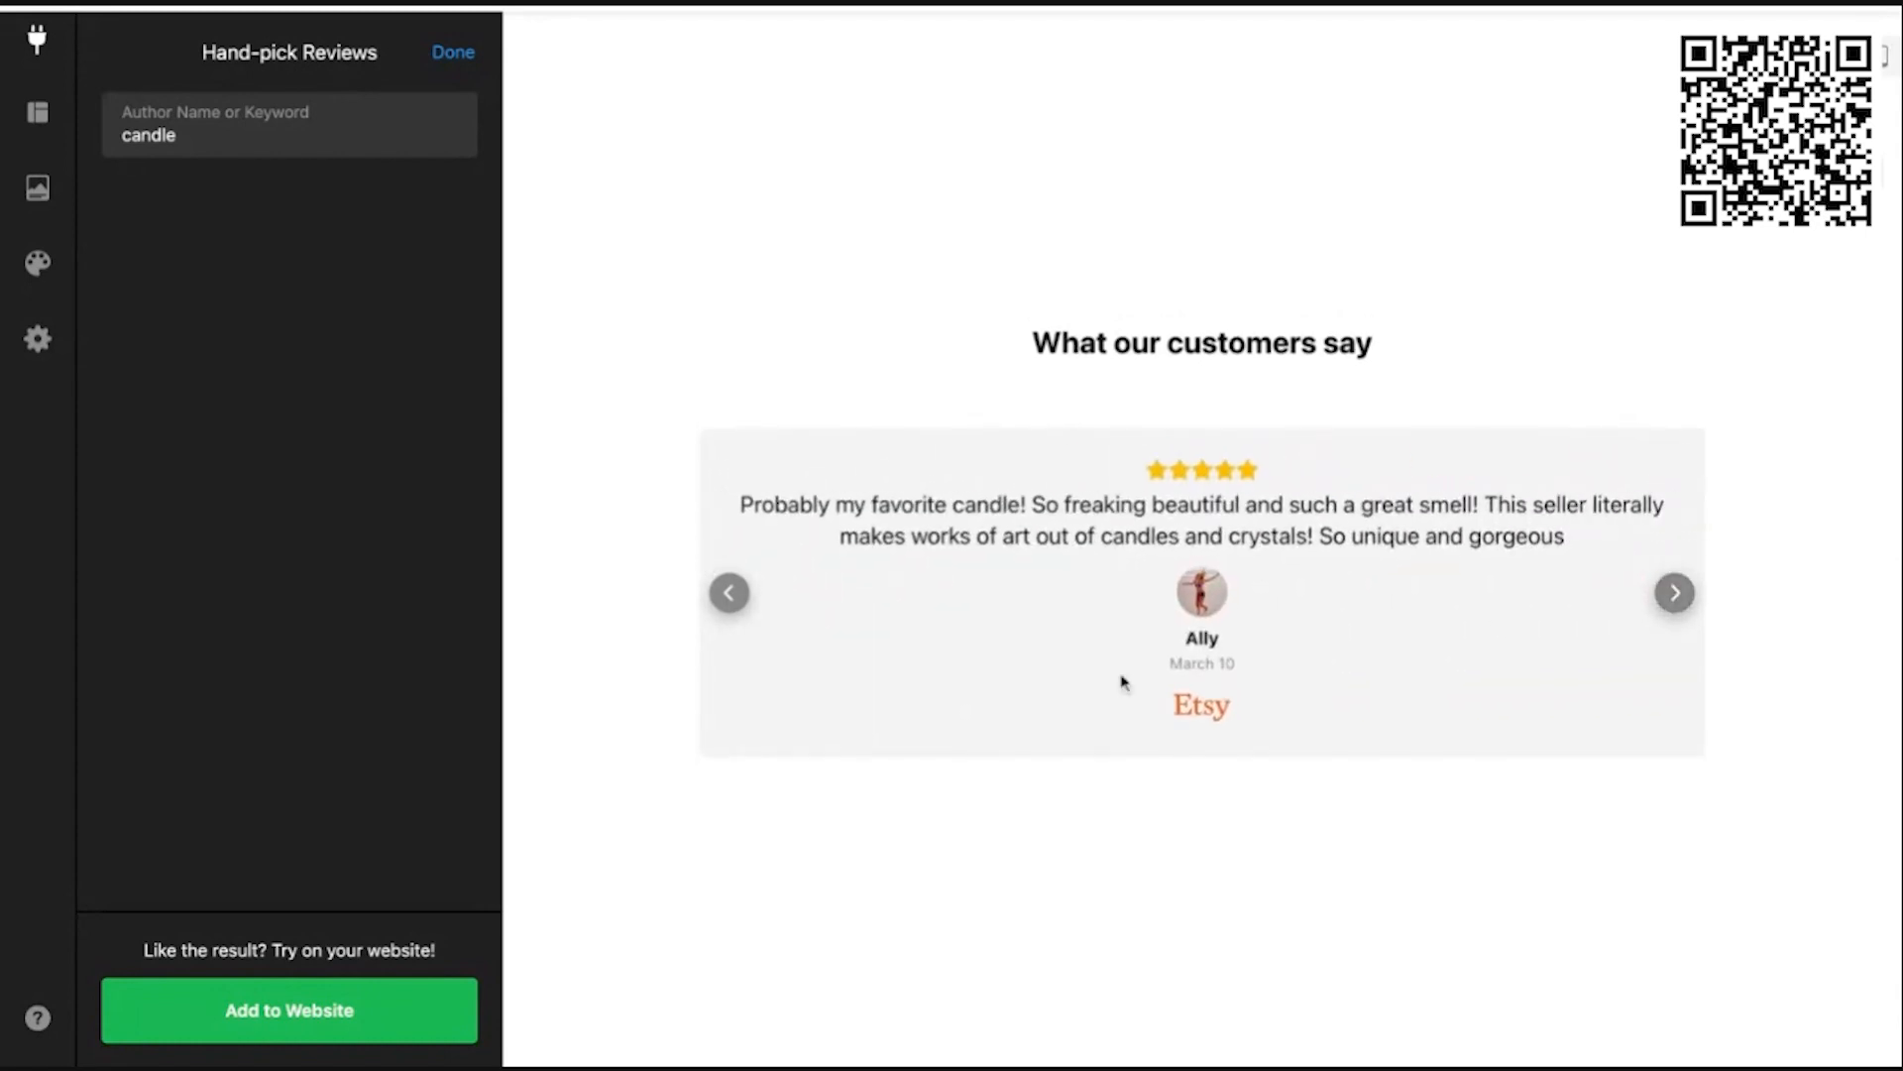
click(729, 592)
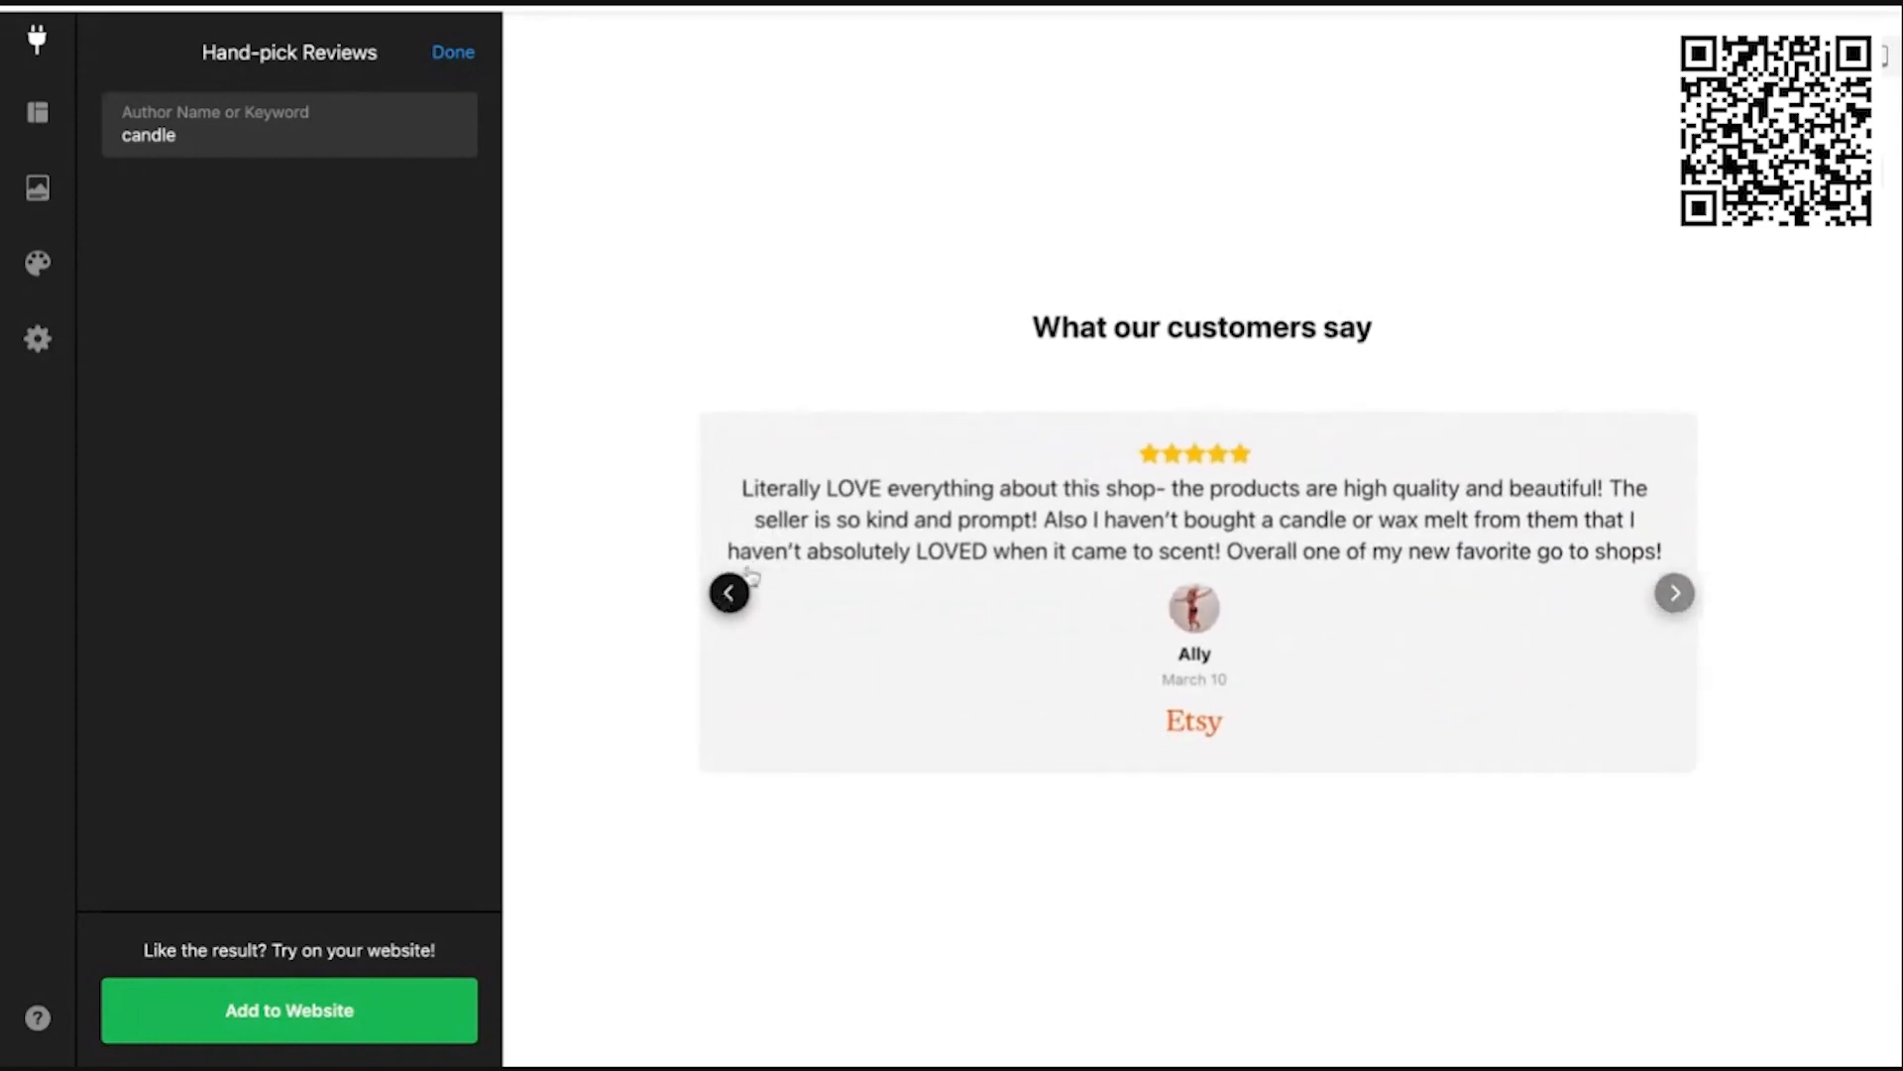
click(1674, 592)
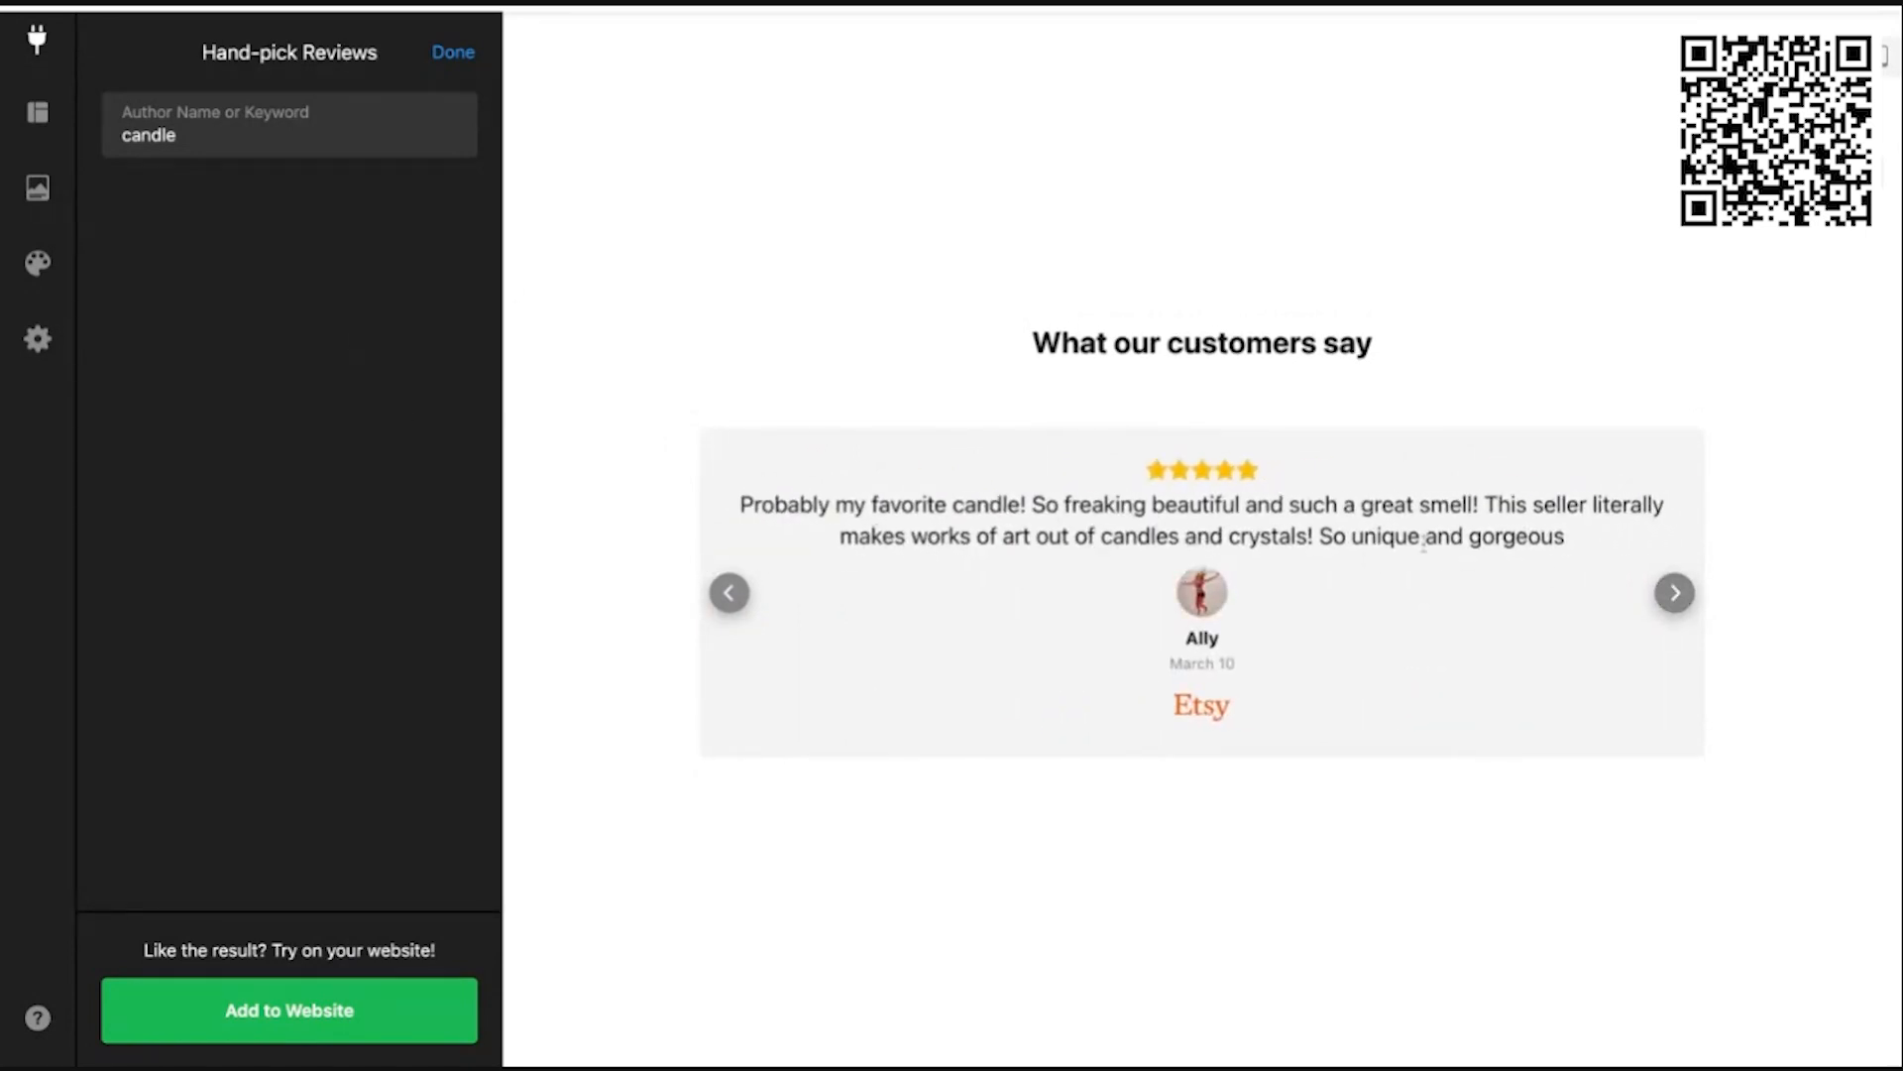
click(1674, 593)
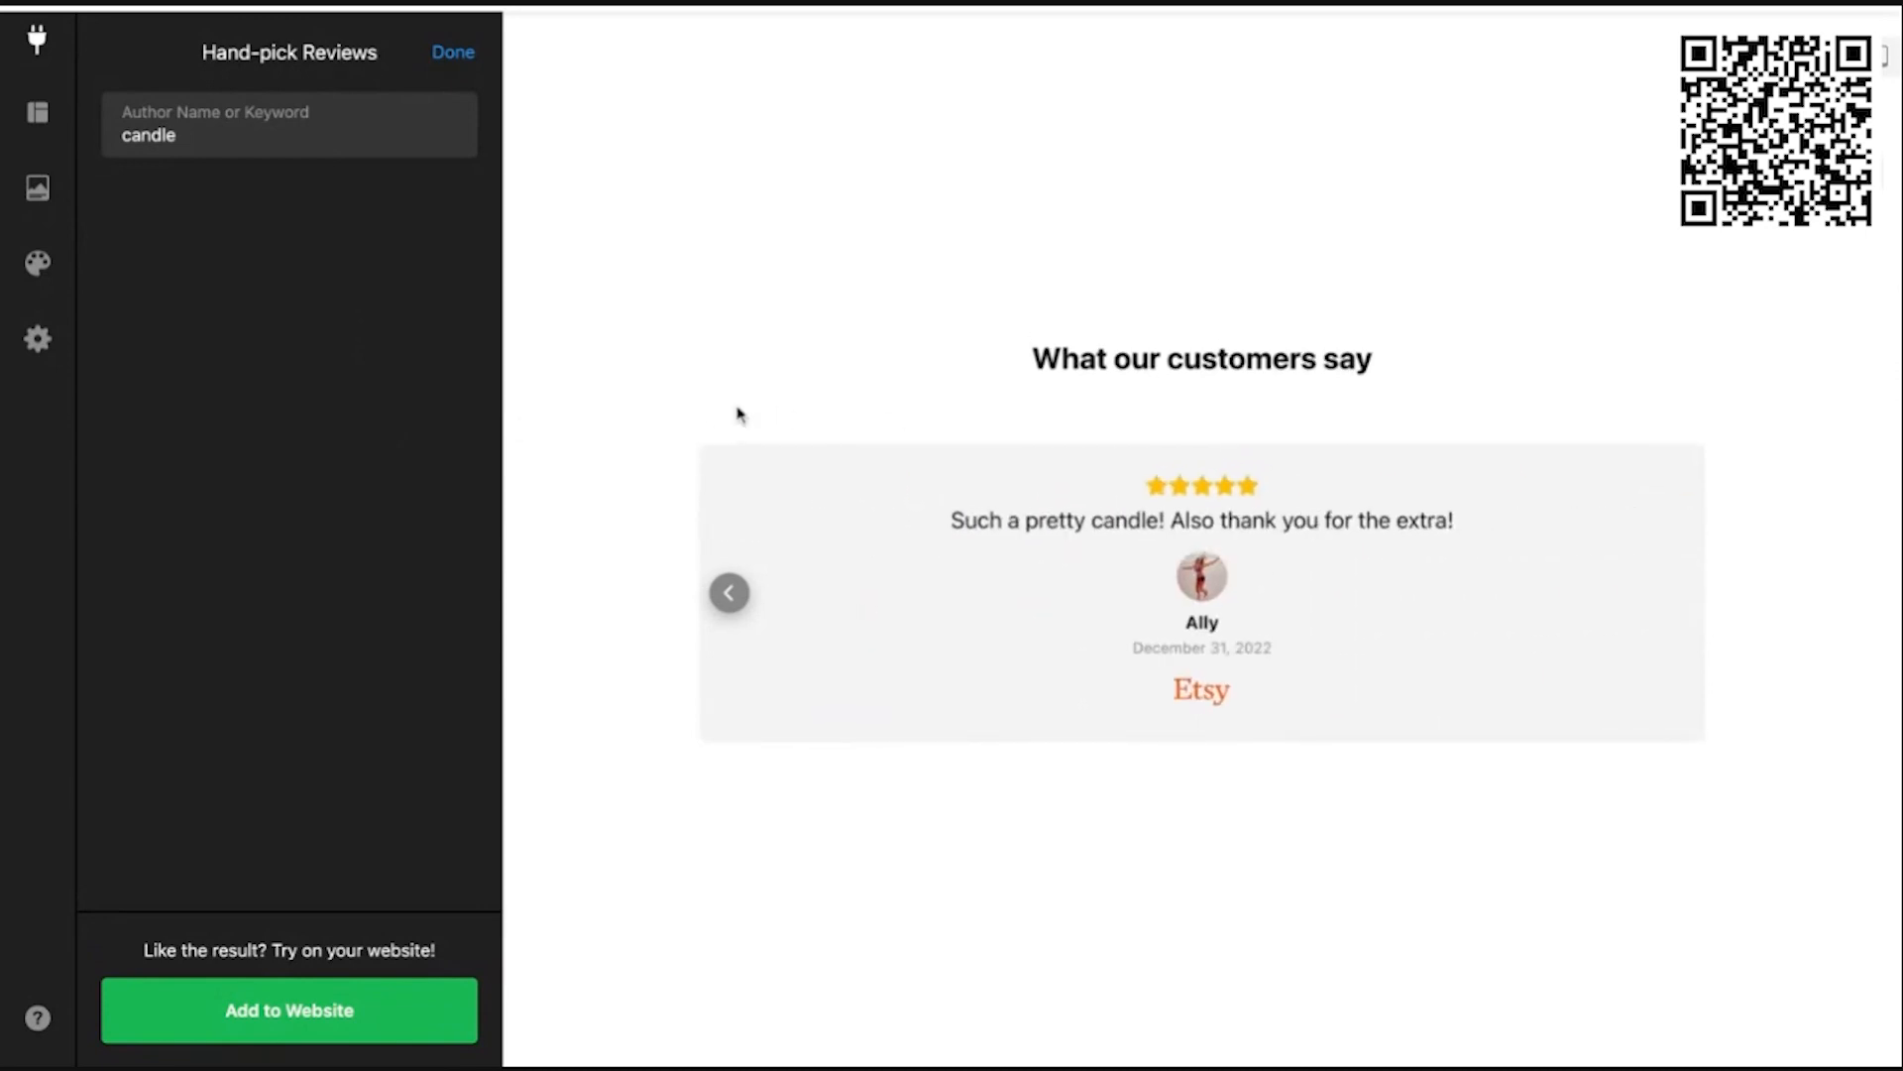
click(731, 596)
click(731, 593)
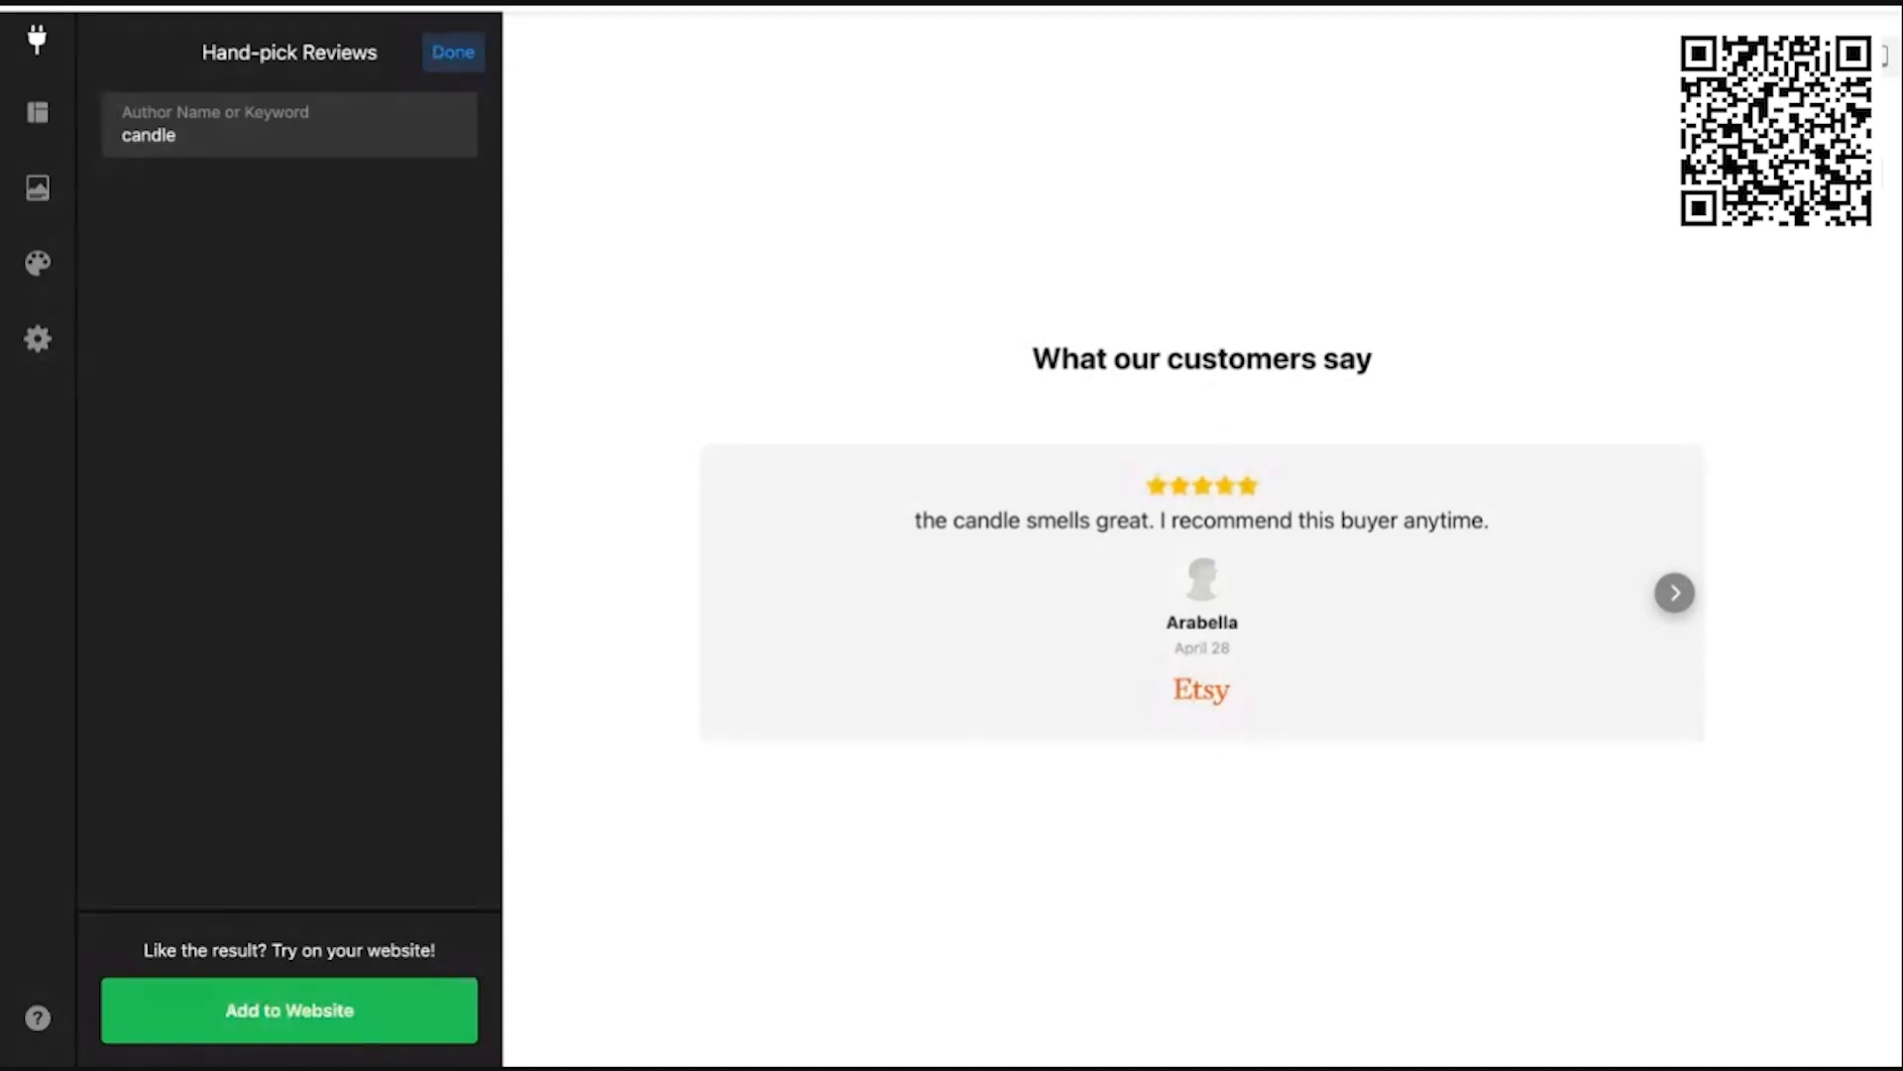
Step: Finish editing the "candle" keyword and delete its entry from the Include Reviews filters
click(443, 54)
click(440, 598)
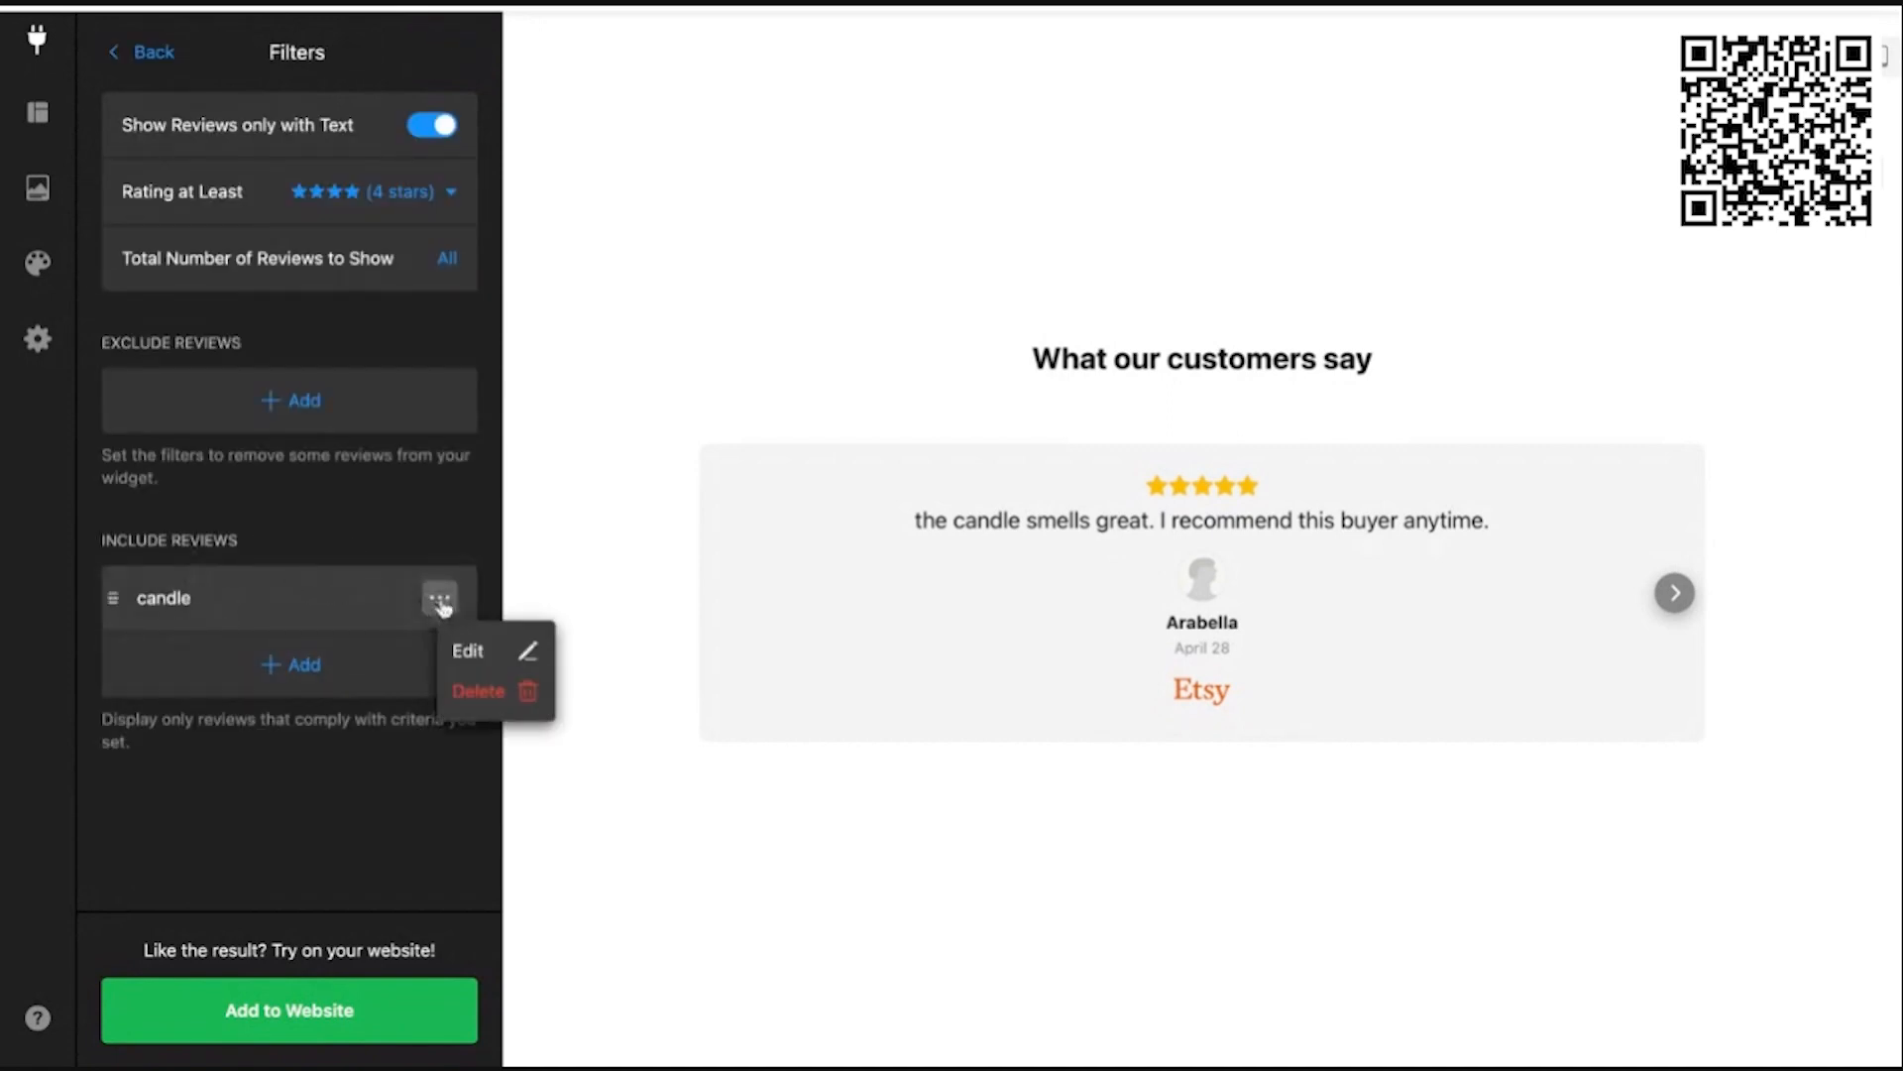
click(470, 694)
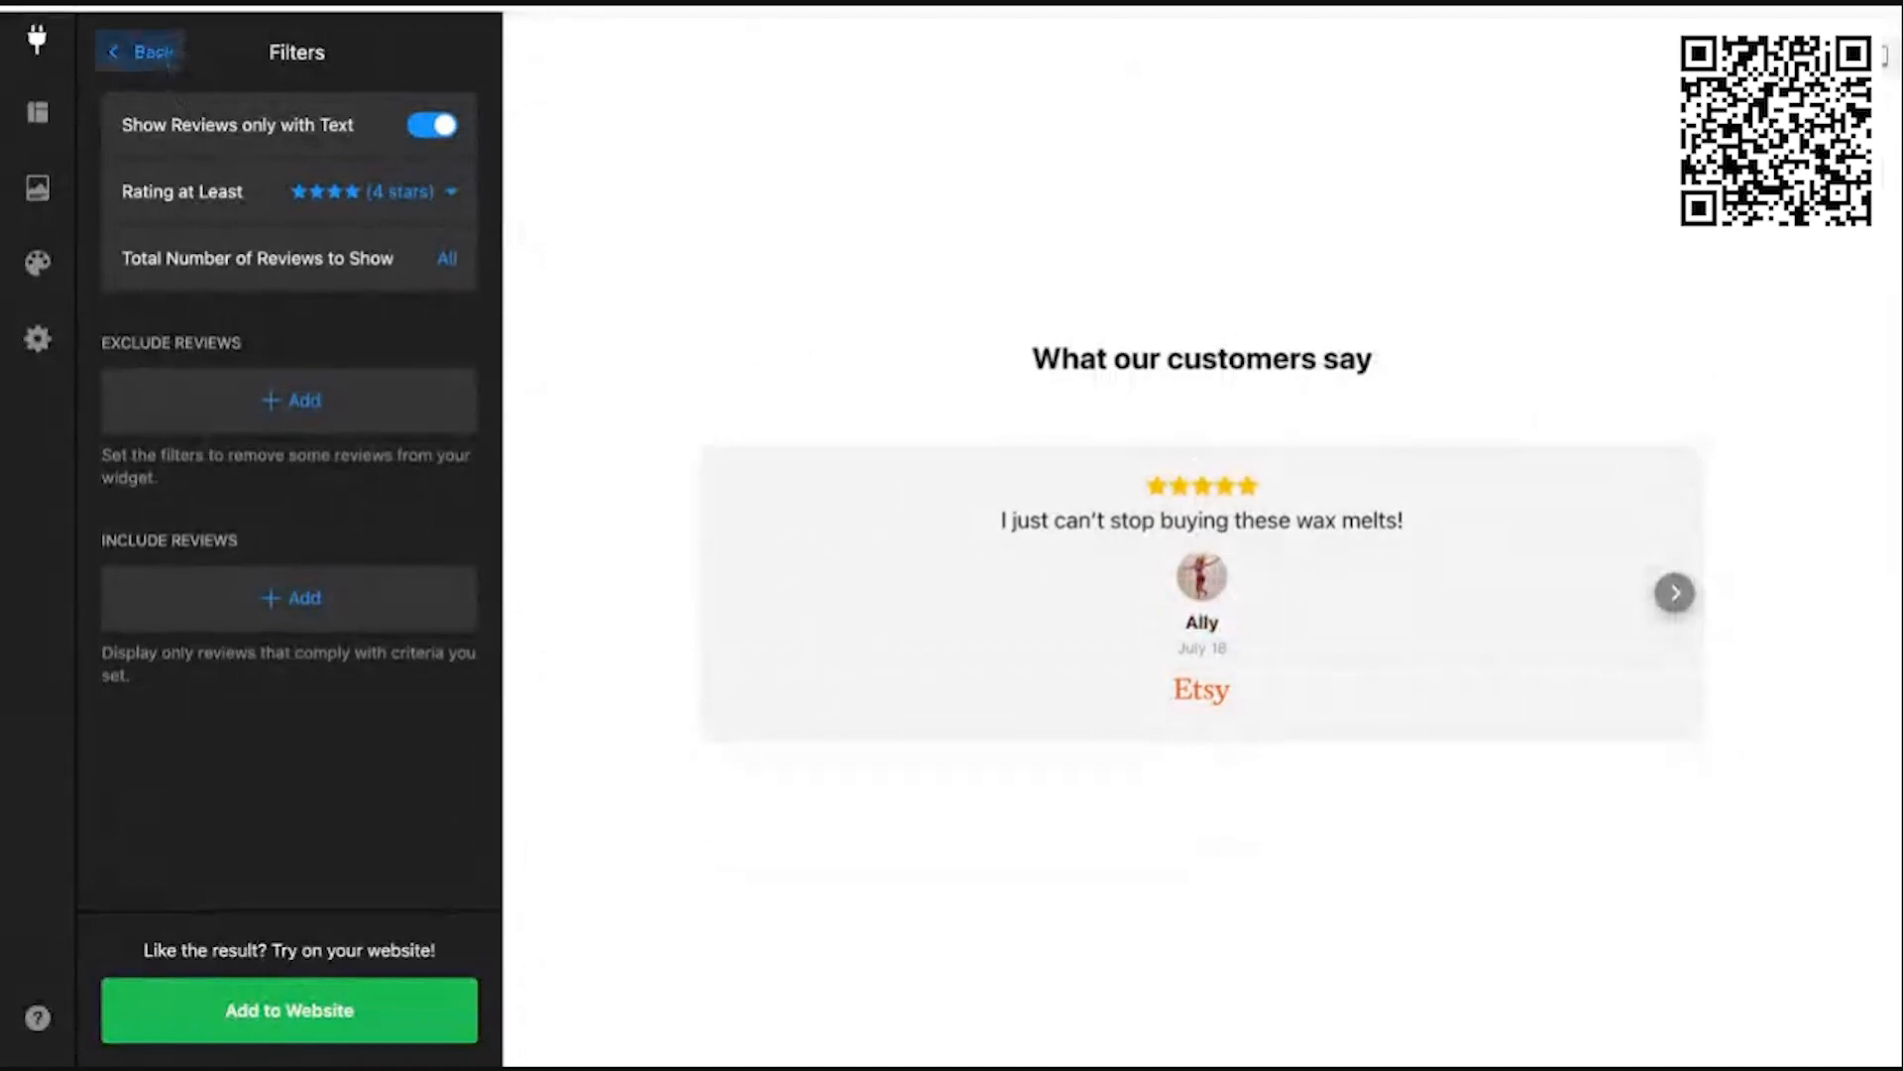
Step: Try Random reviews sorting while paging through the slider preview, and restore the sorting to Most recent first
click(144, 52)
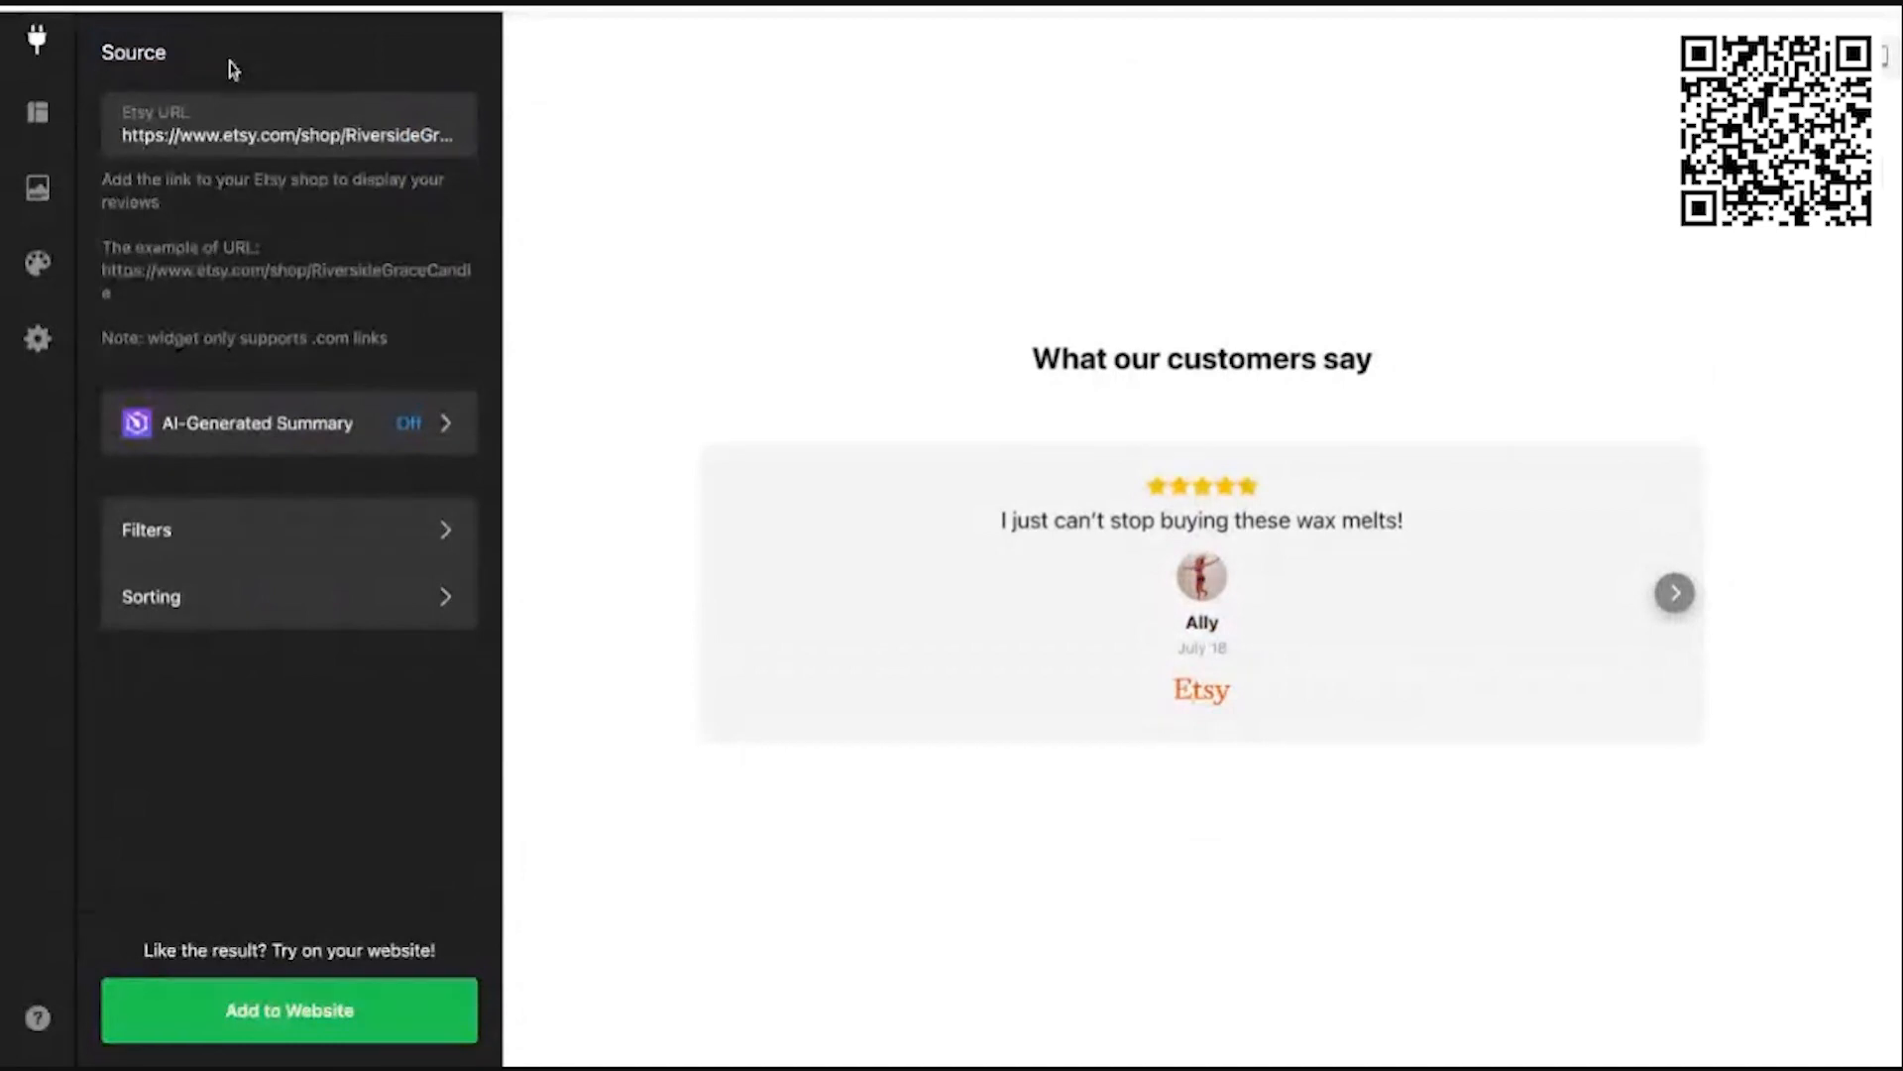
click(346, 593)
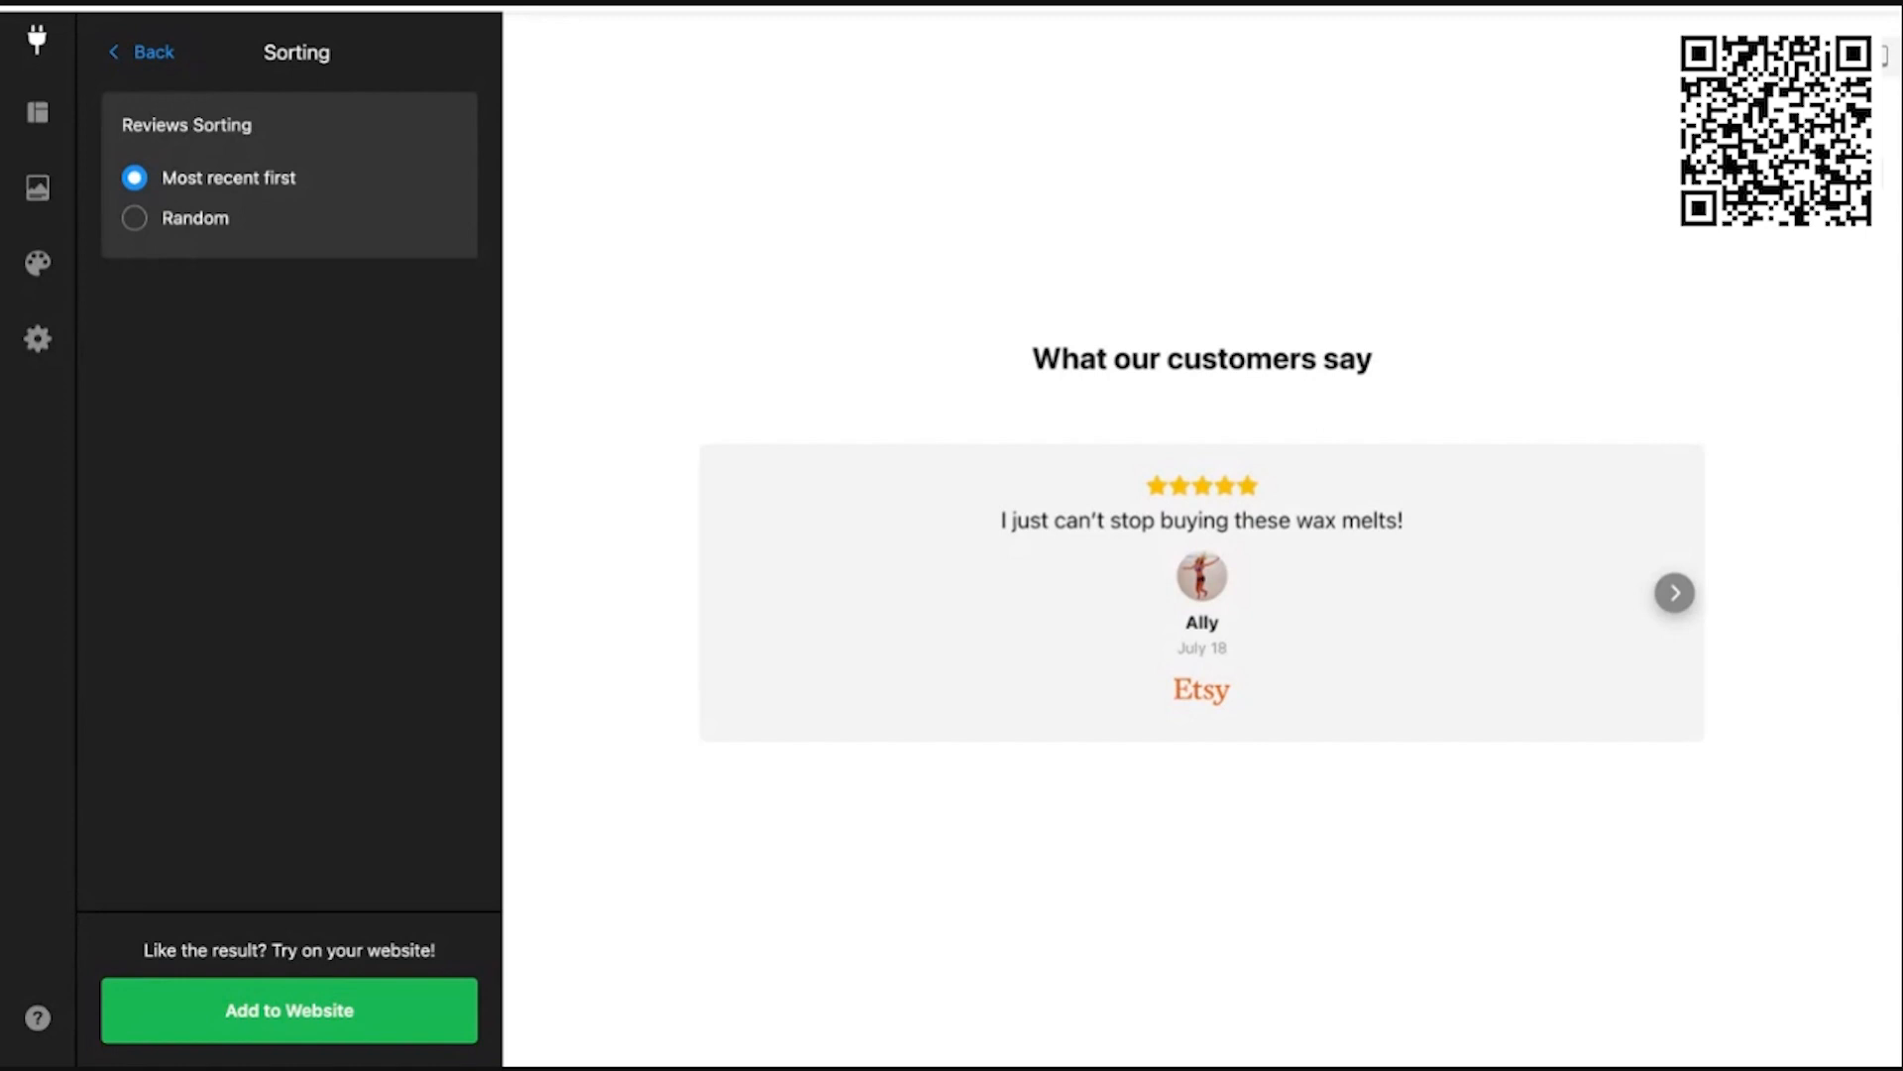
click(146, 230)
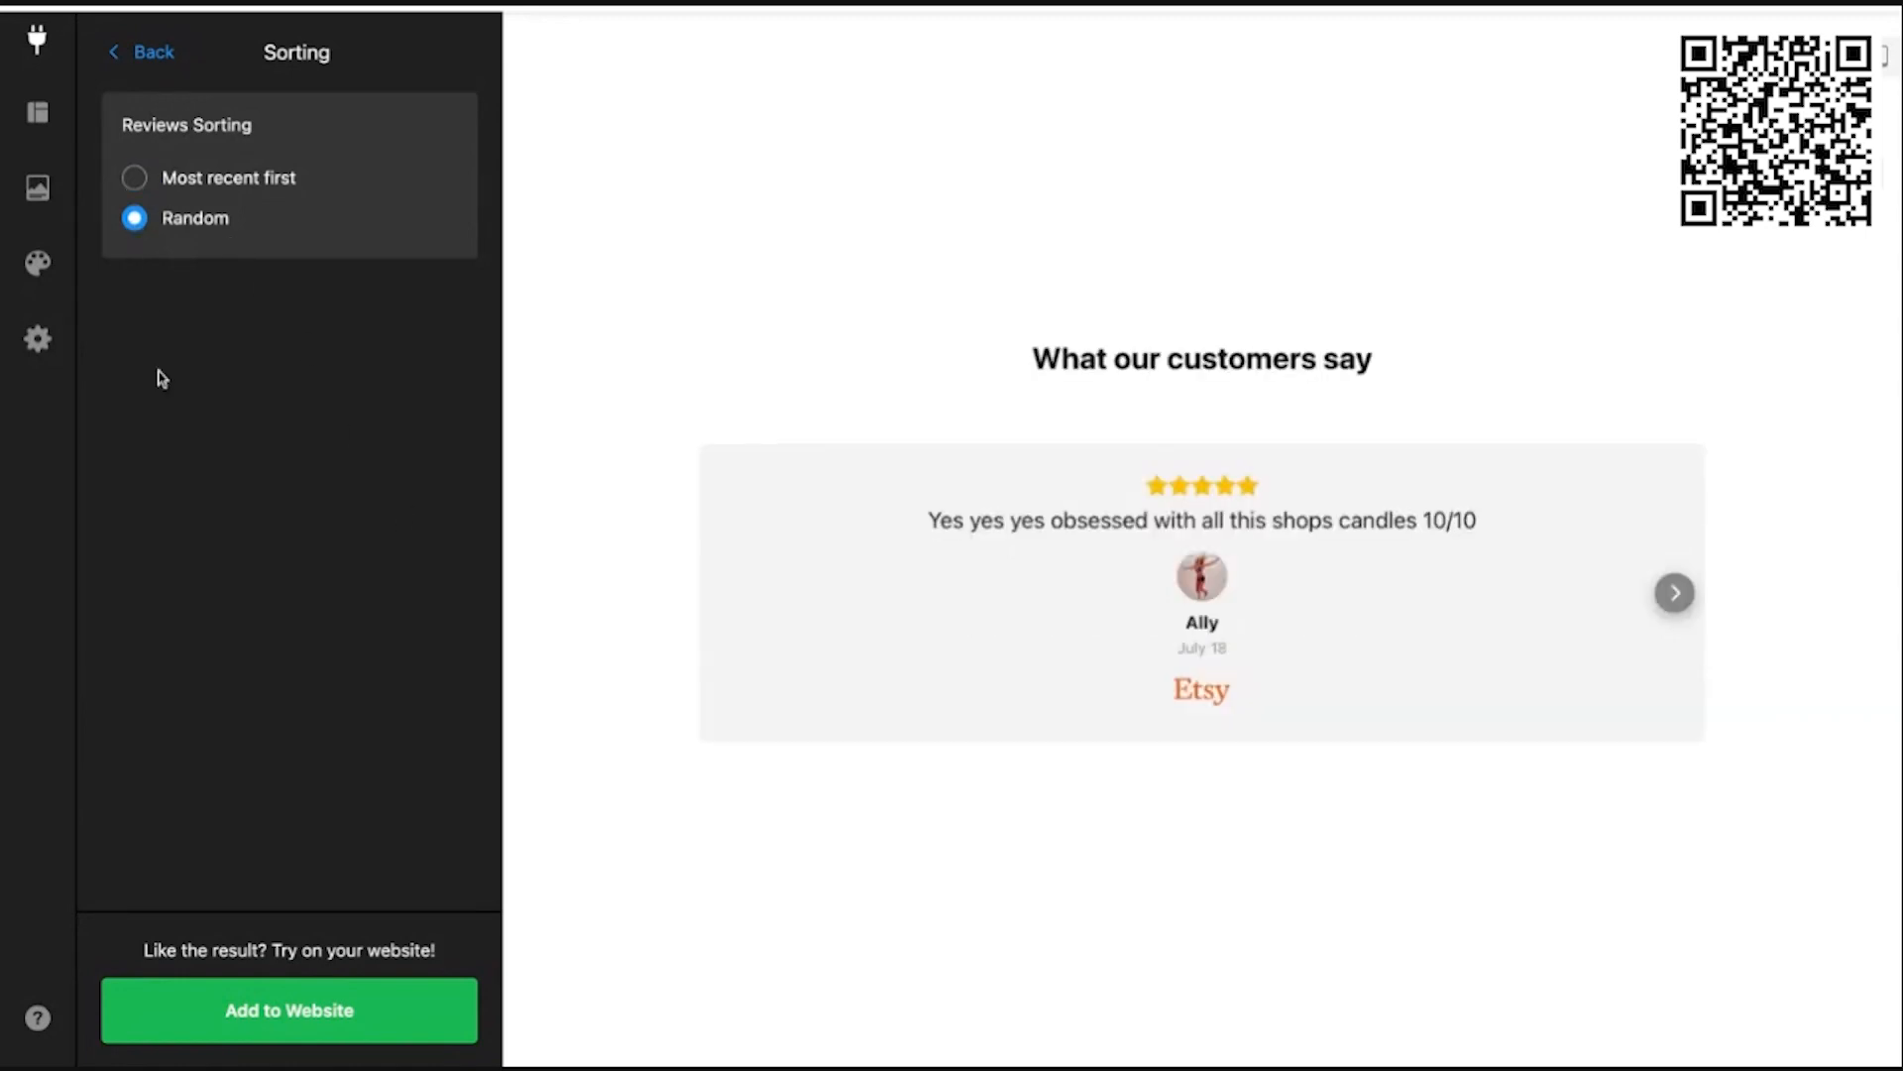
click(1676, 593)
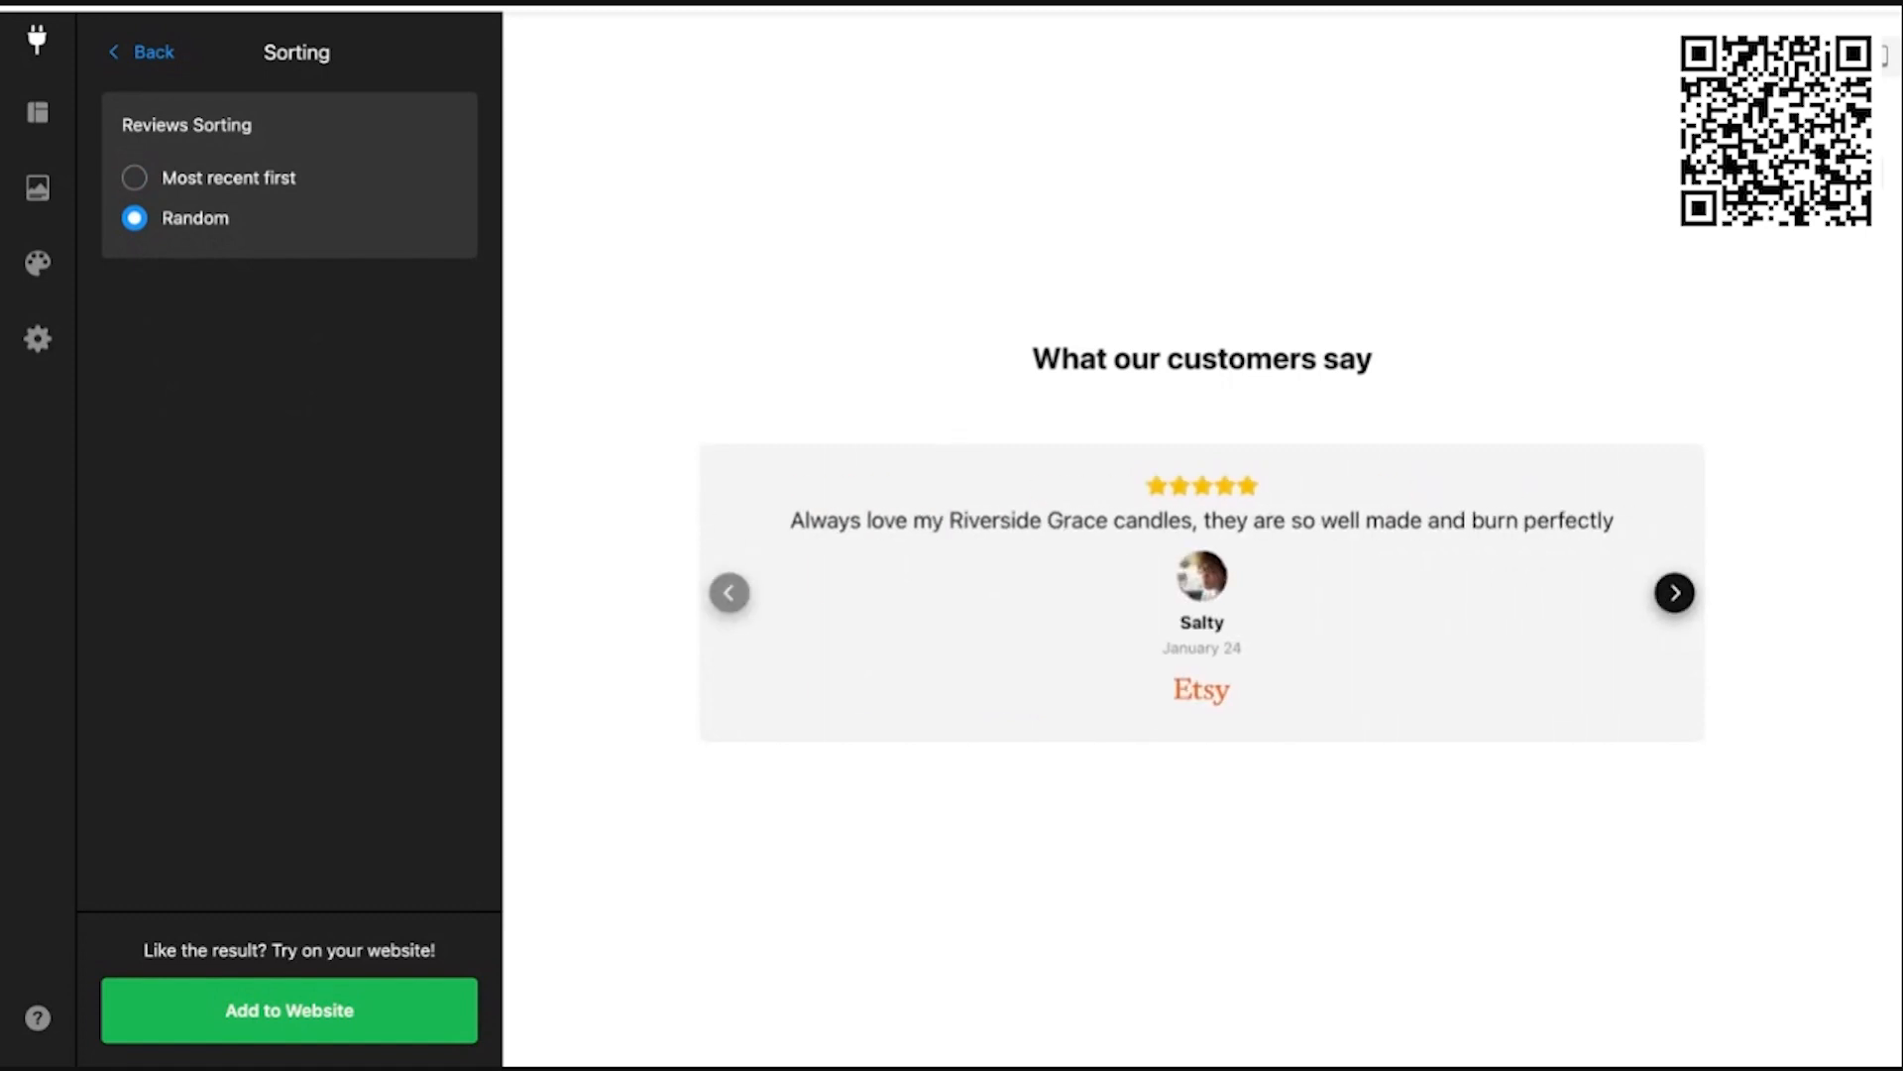
click(1676, 593)
click(1675, 593)
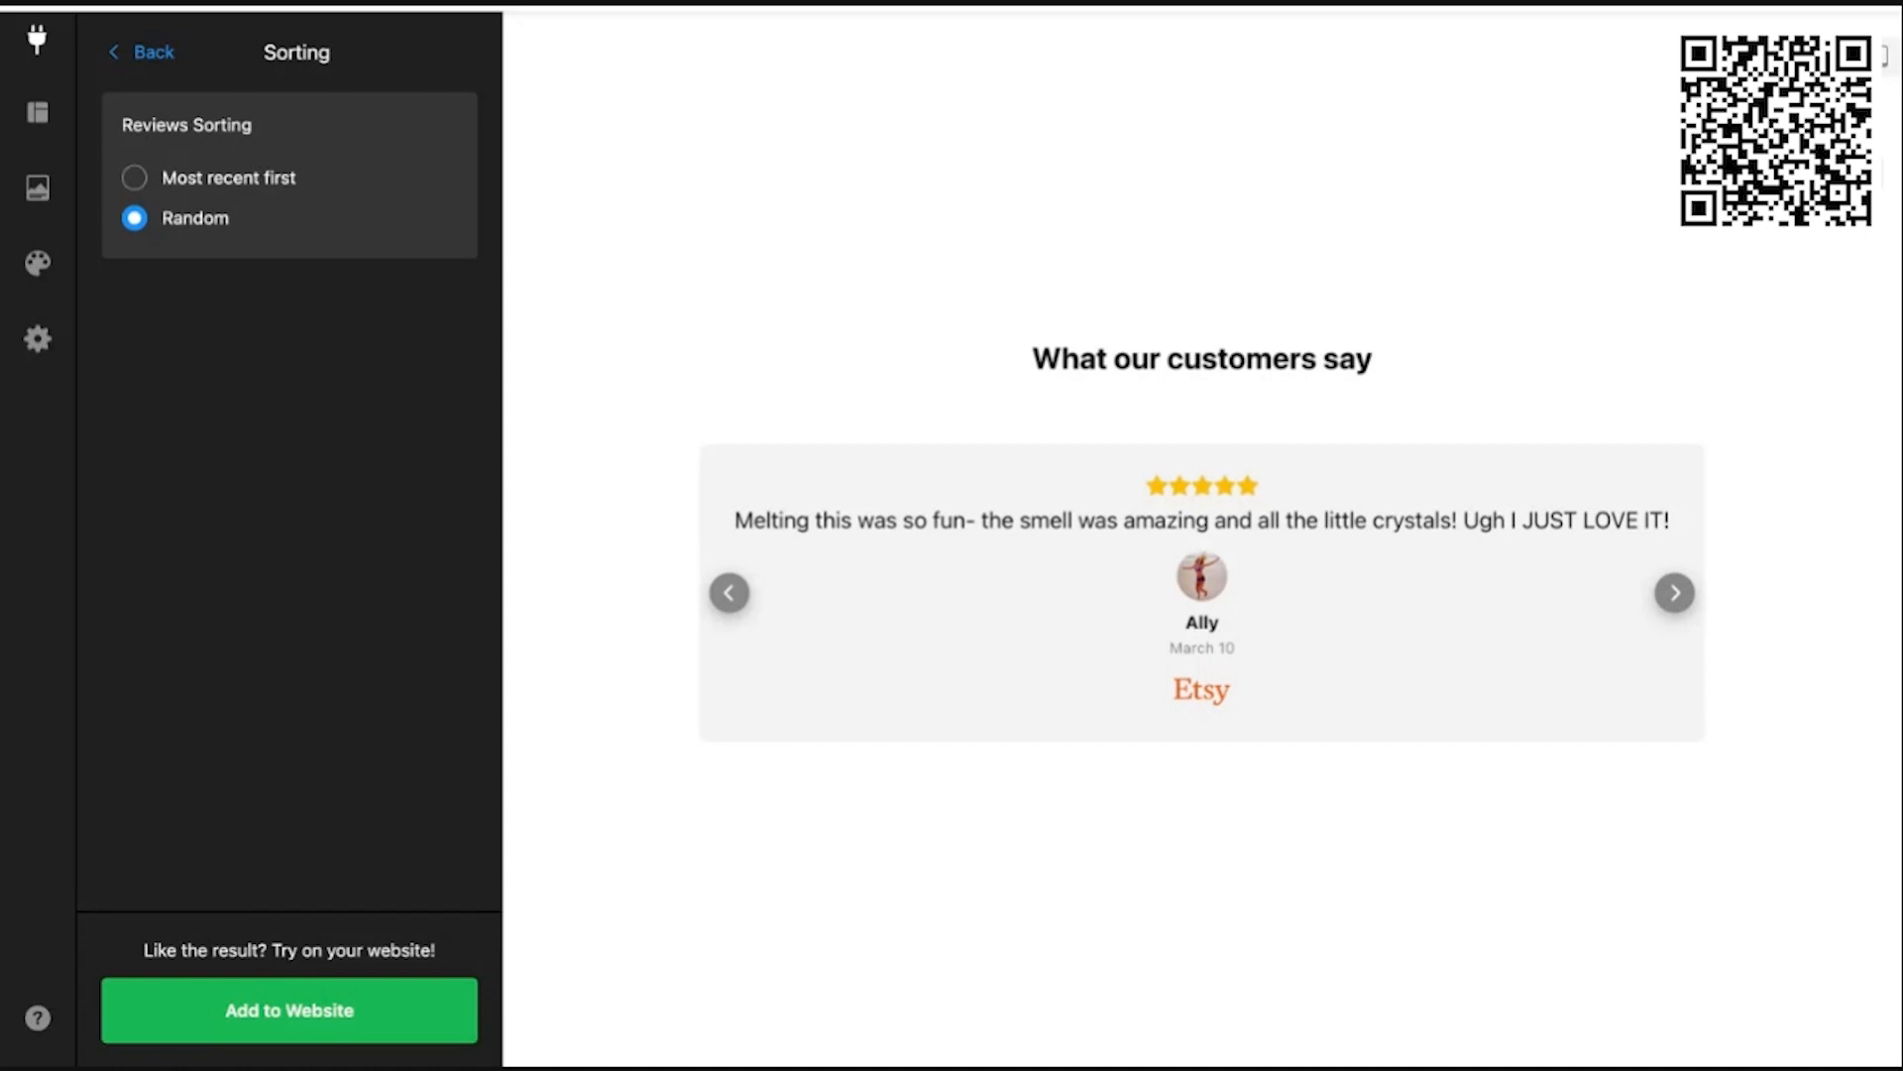
click(147, 182)
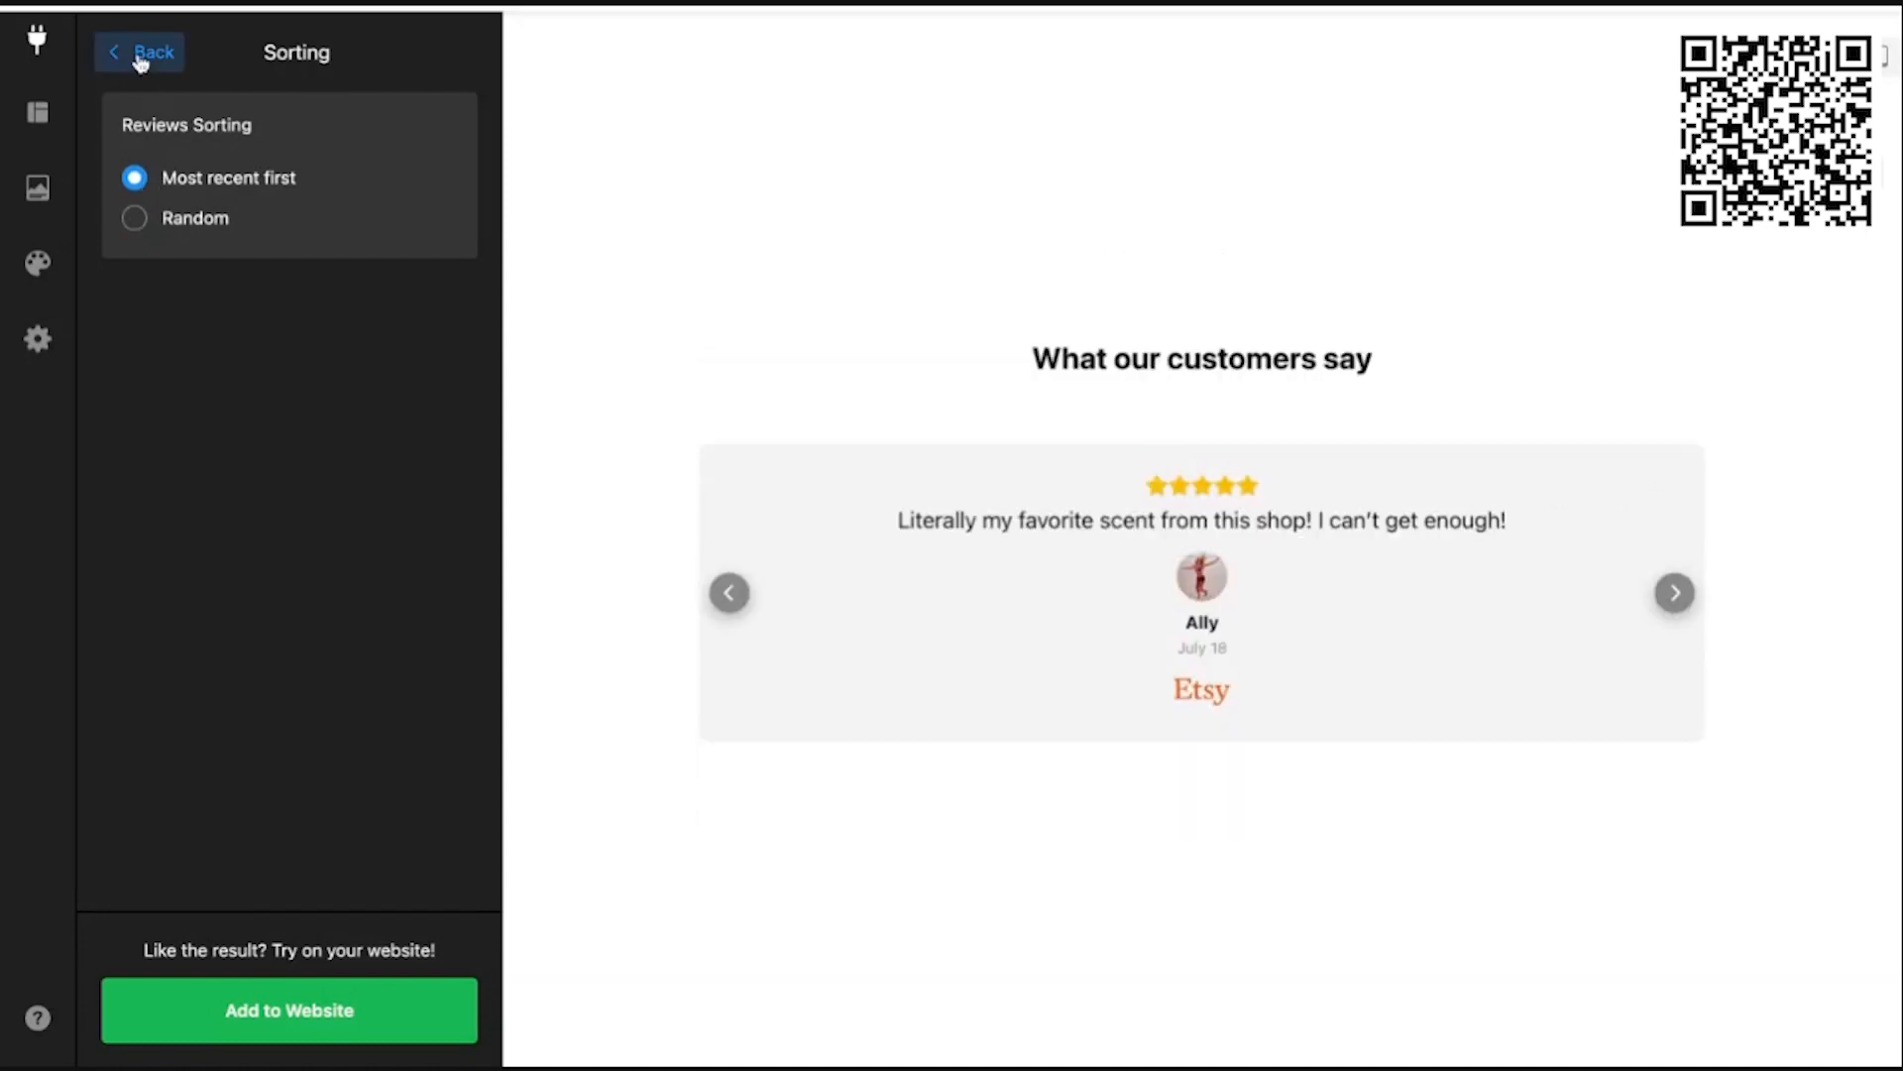
click(141, 59)
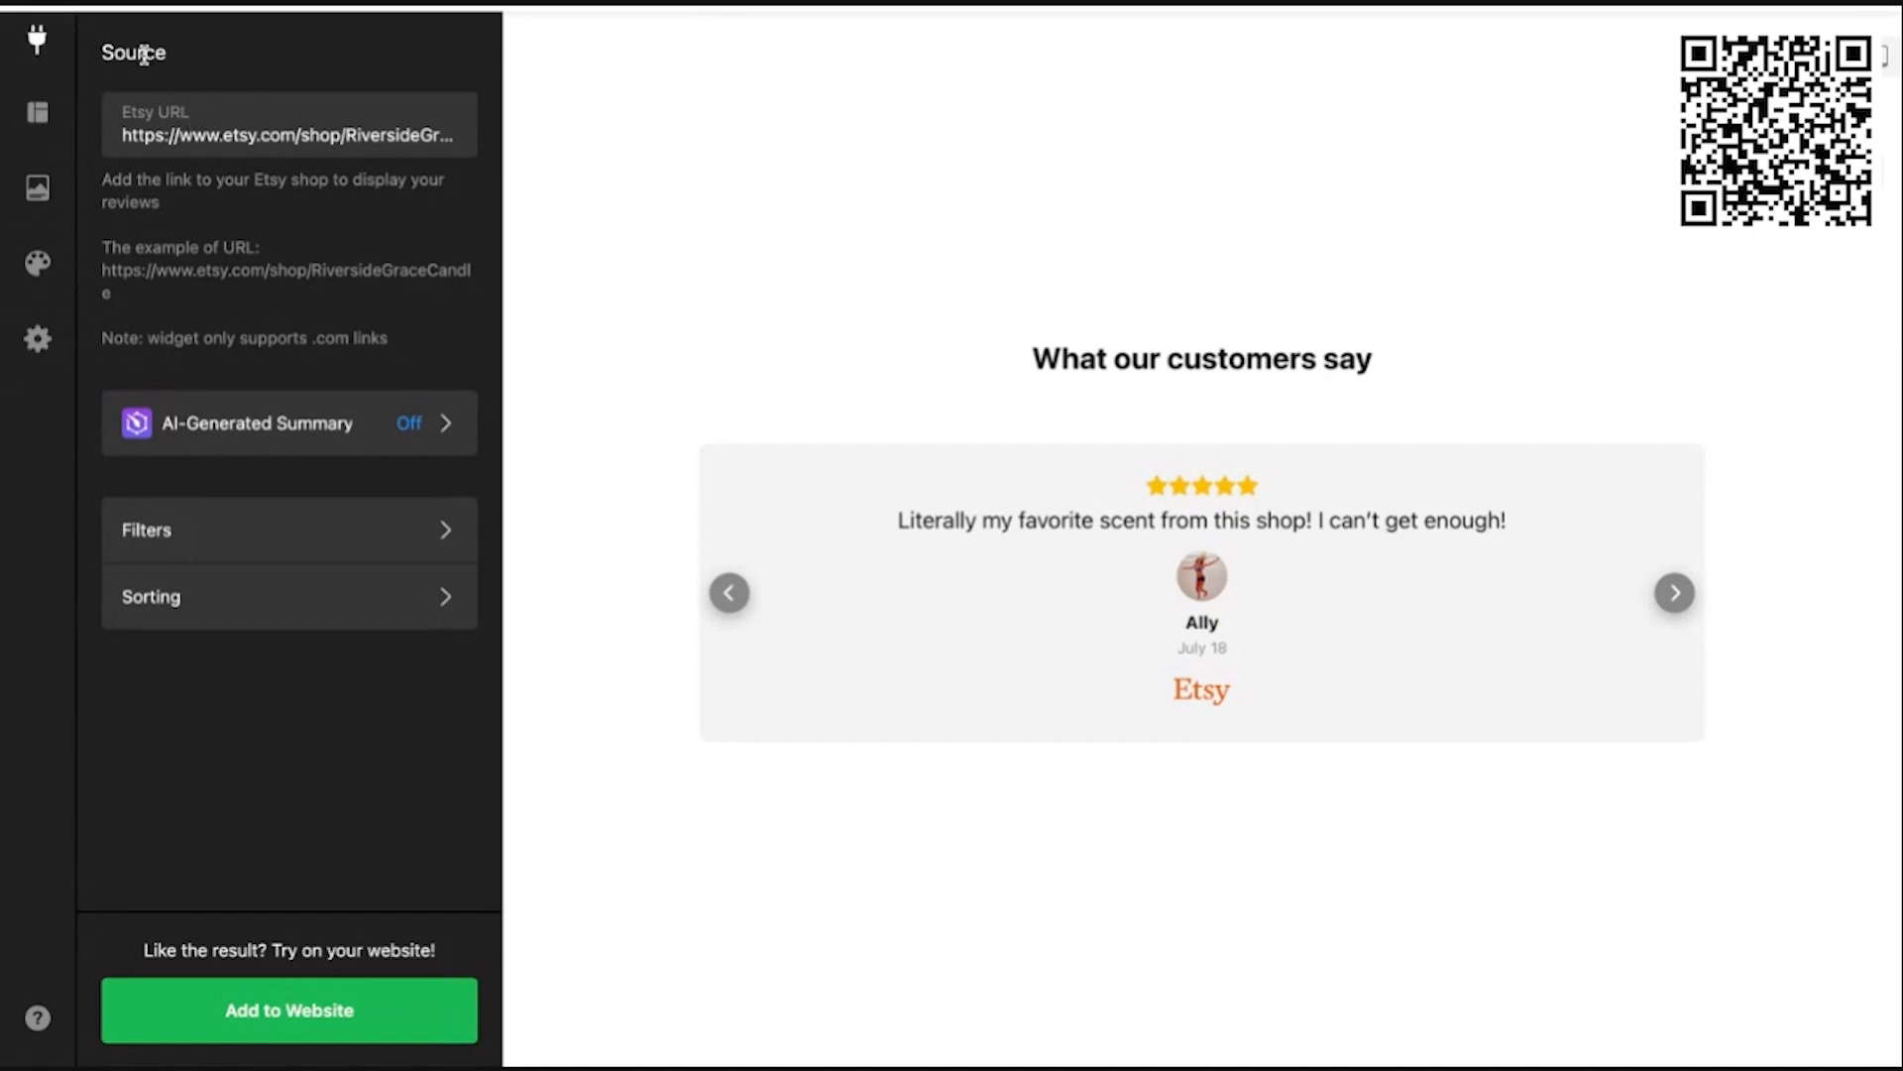
Step: Customize the Carousel layout to show 2 columns and page forward through the reviews in the preview
click(39, 125)
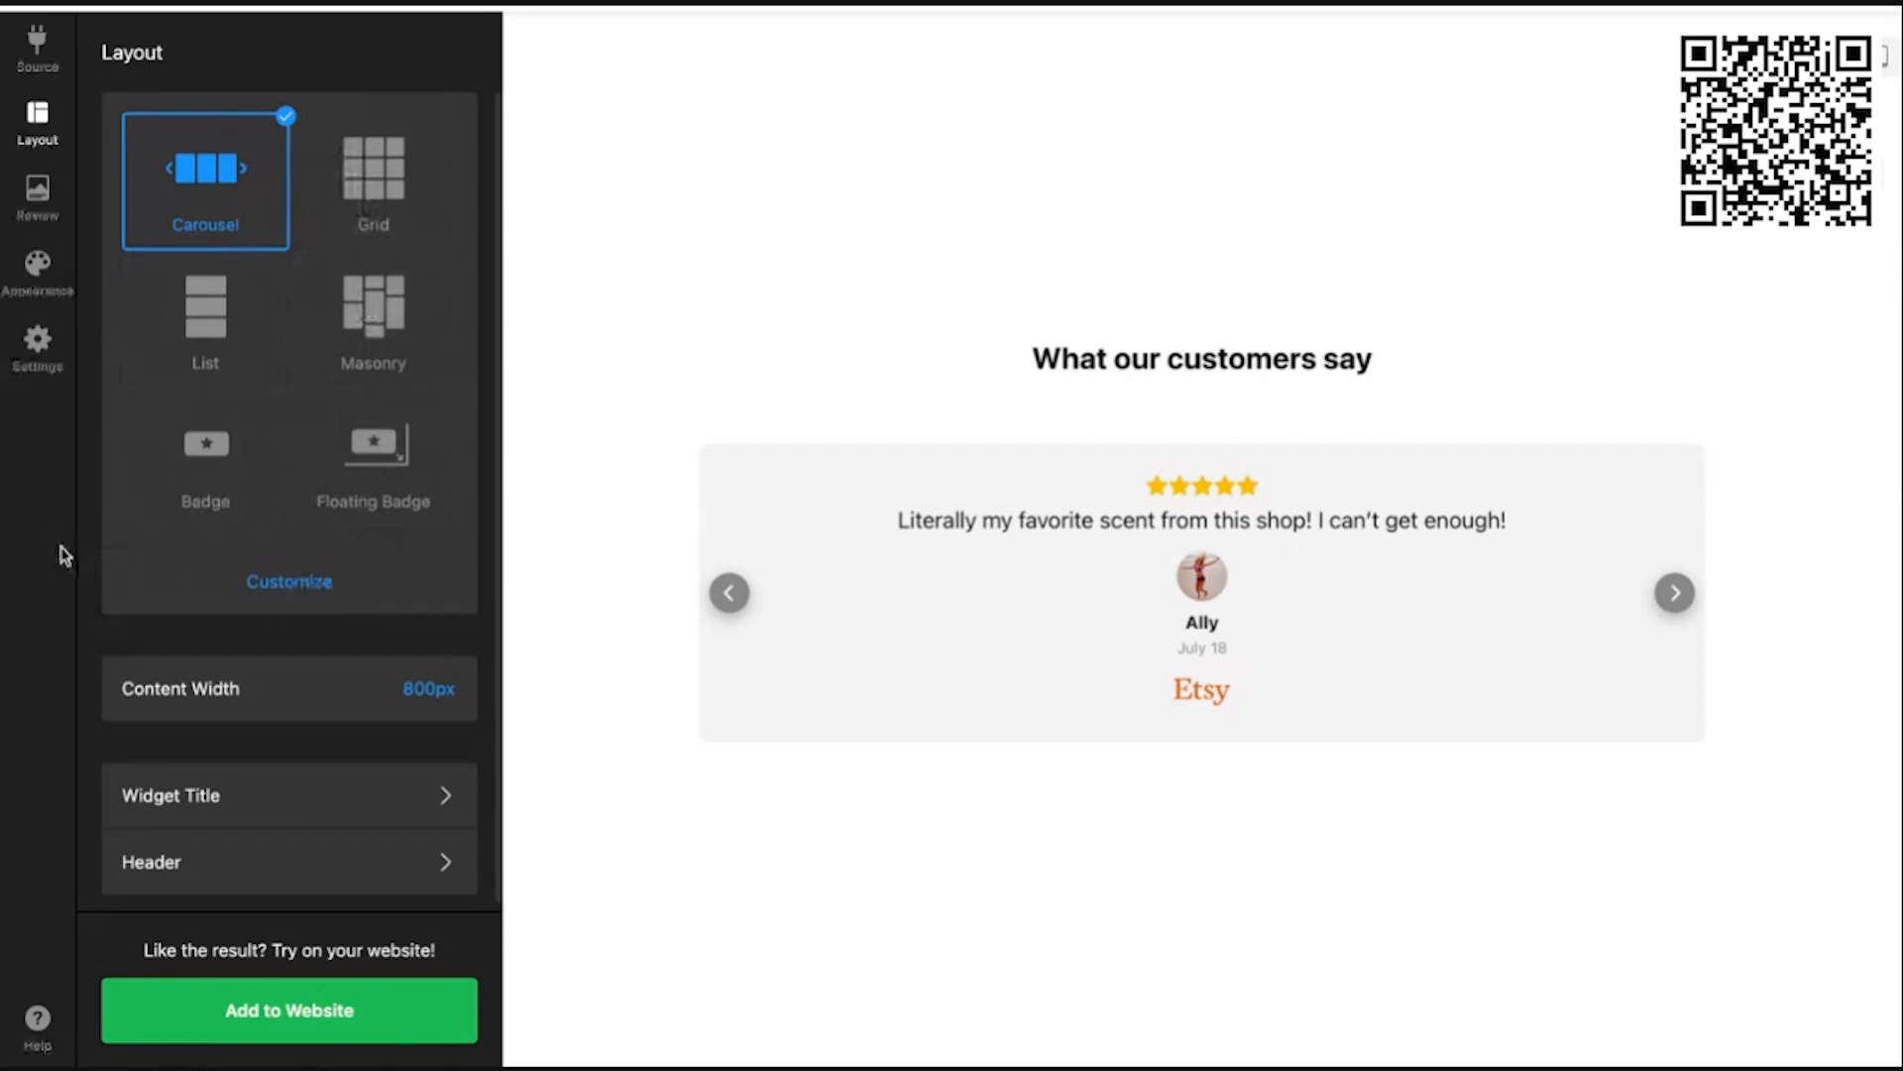
click(297, 585)
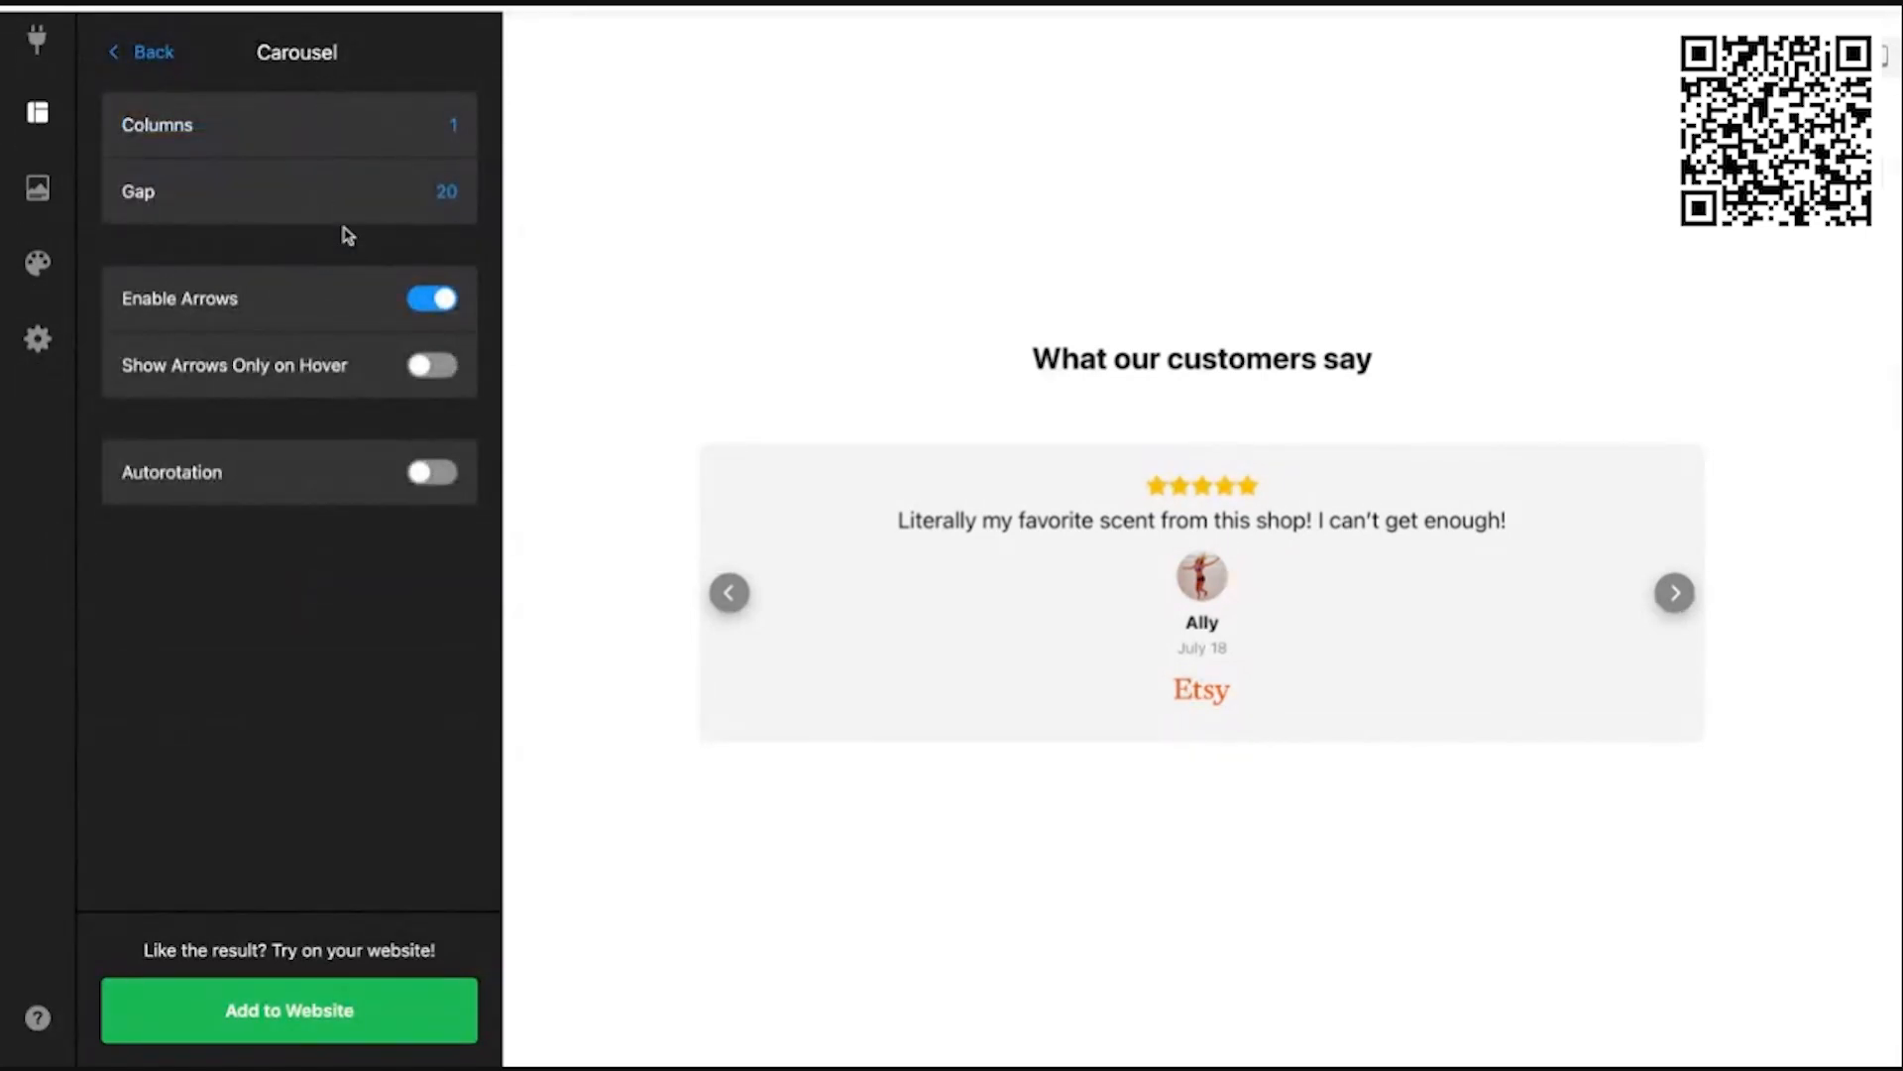
click(452, 127)
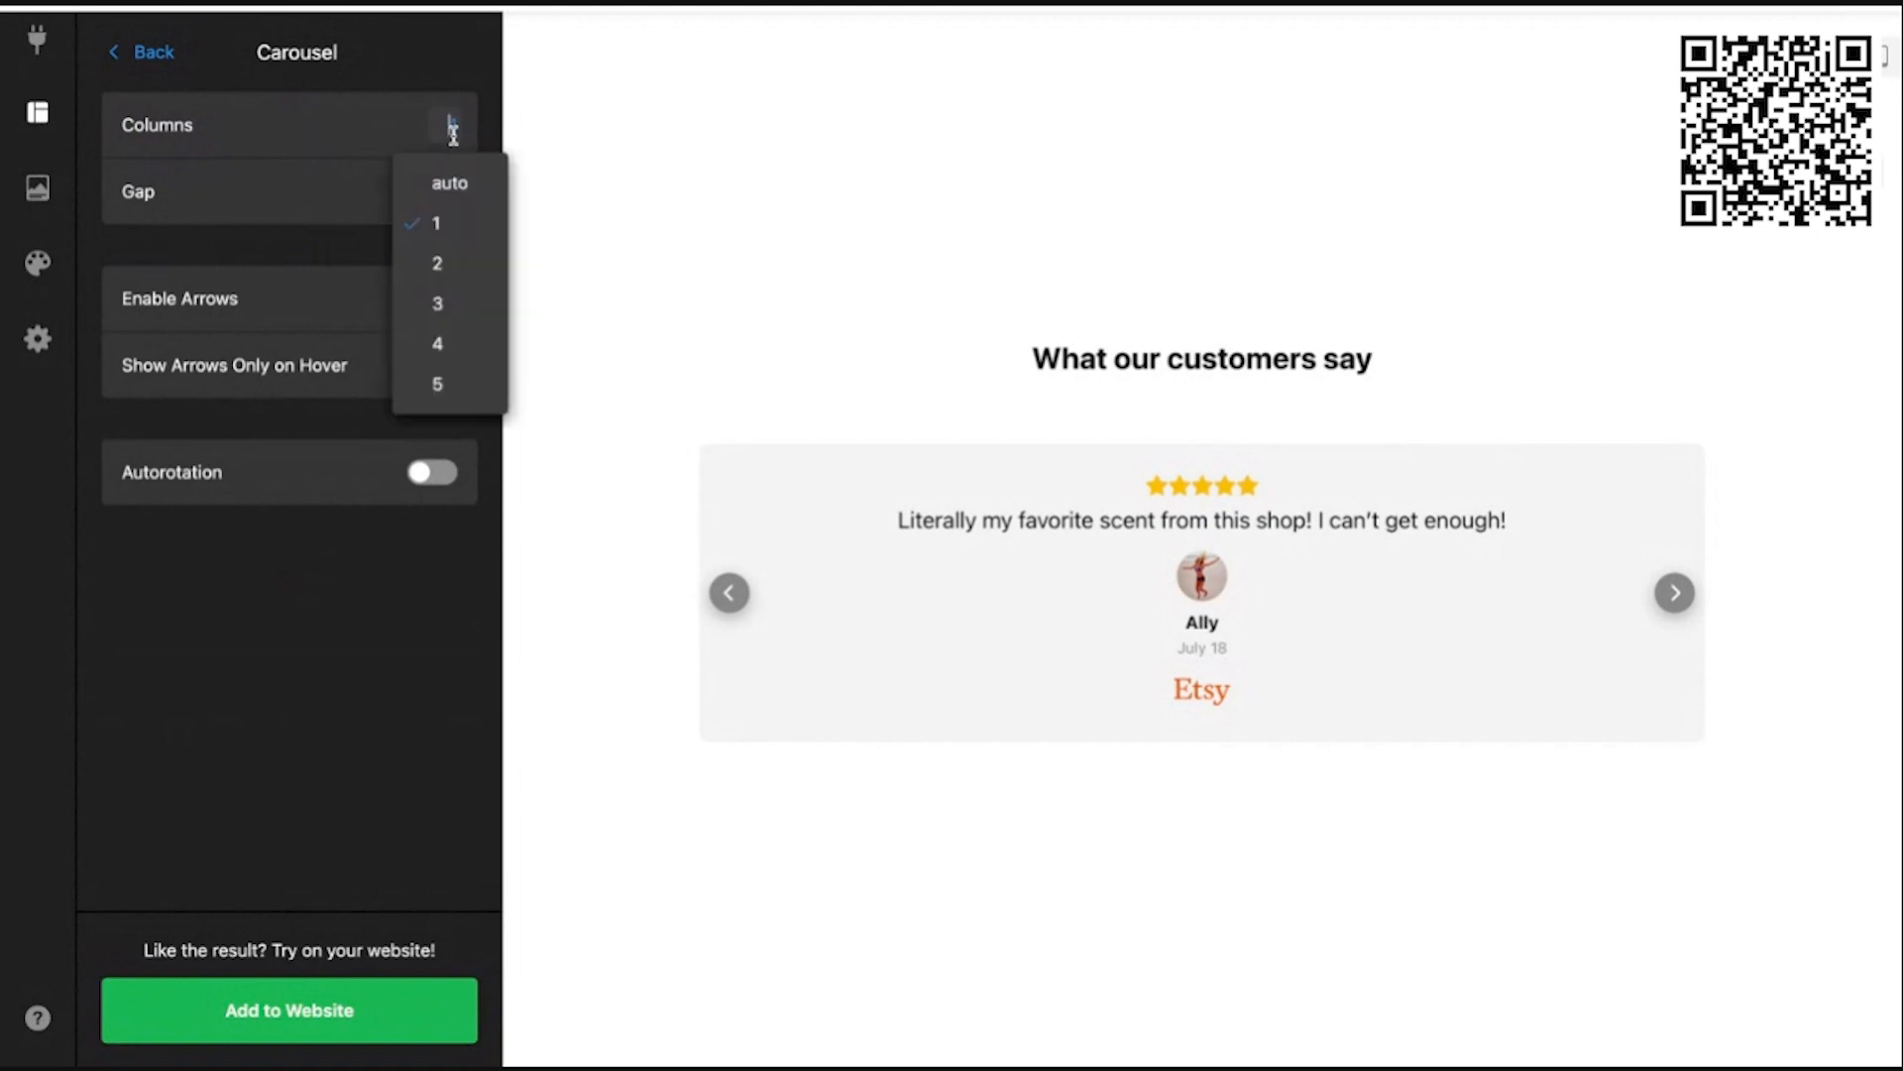
click(437, 262)
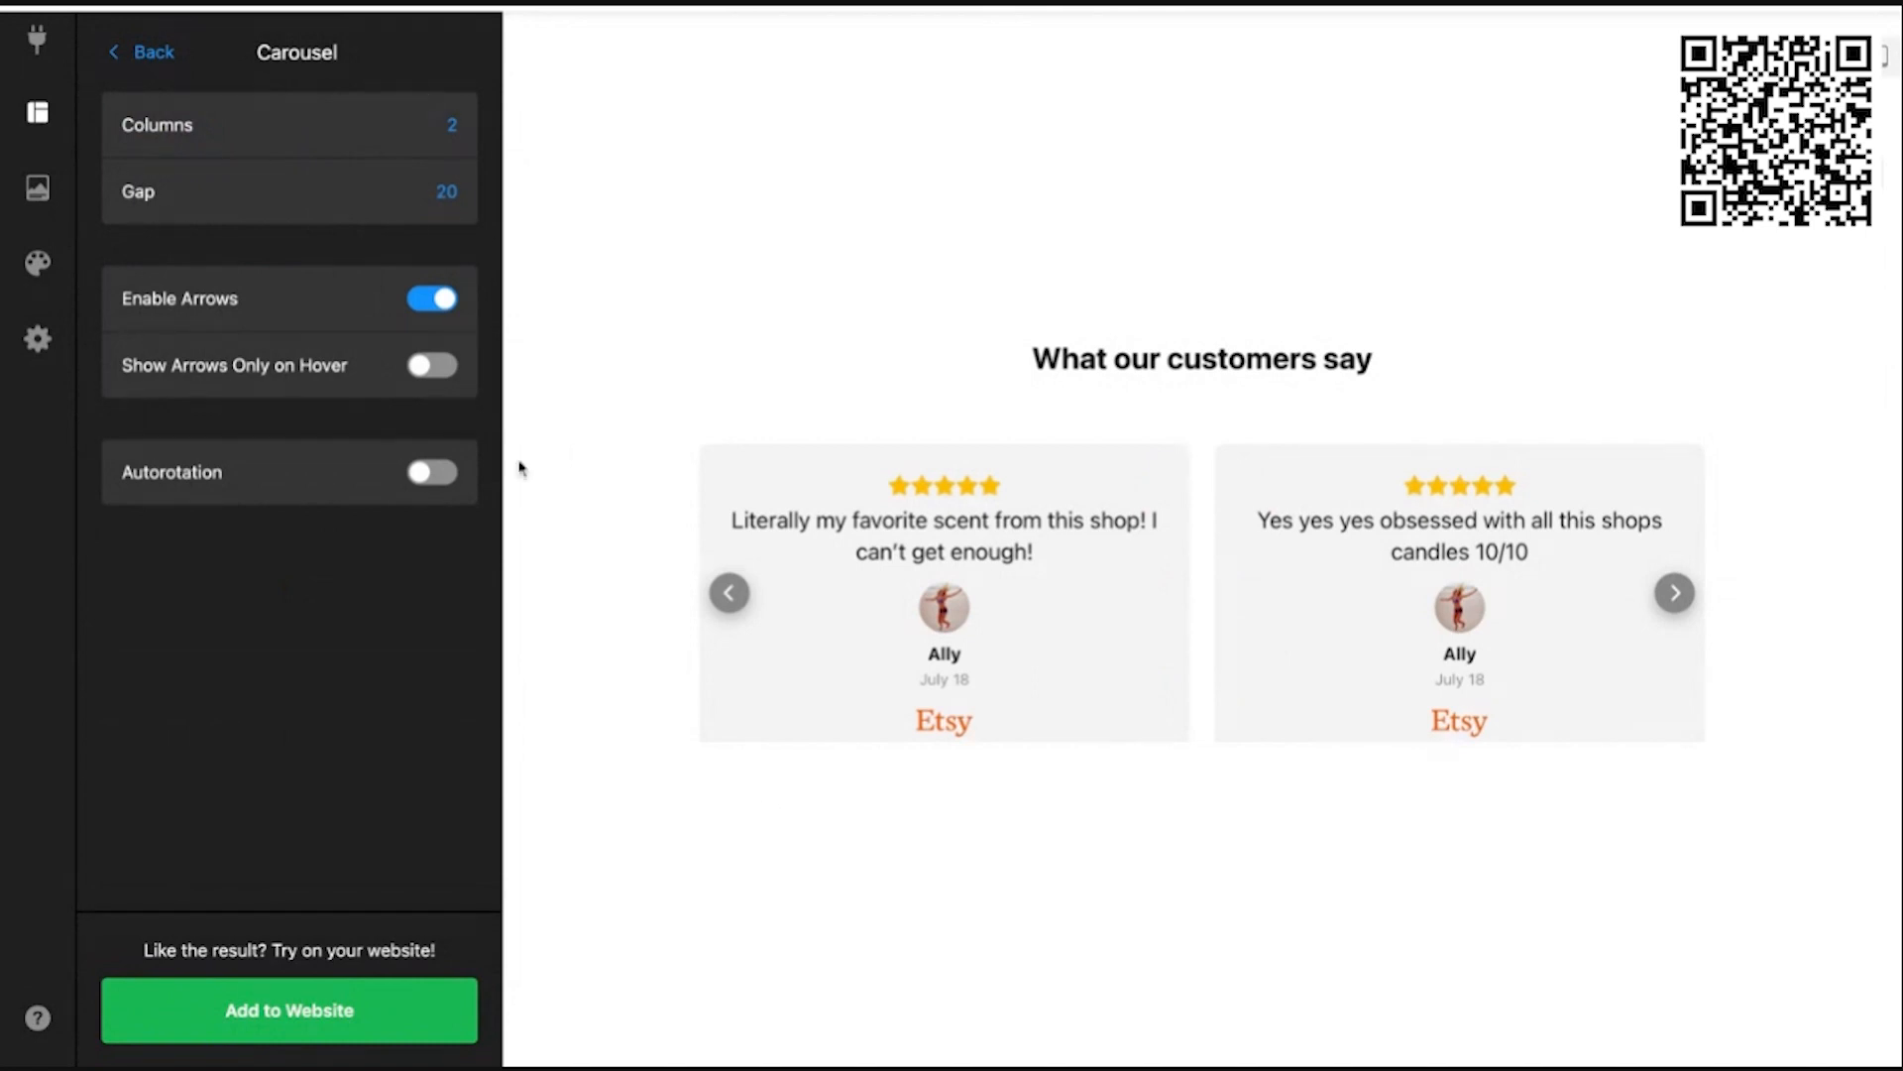
click(1684, 601)
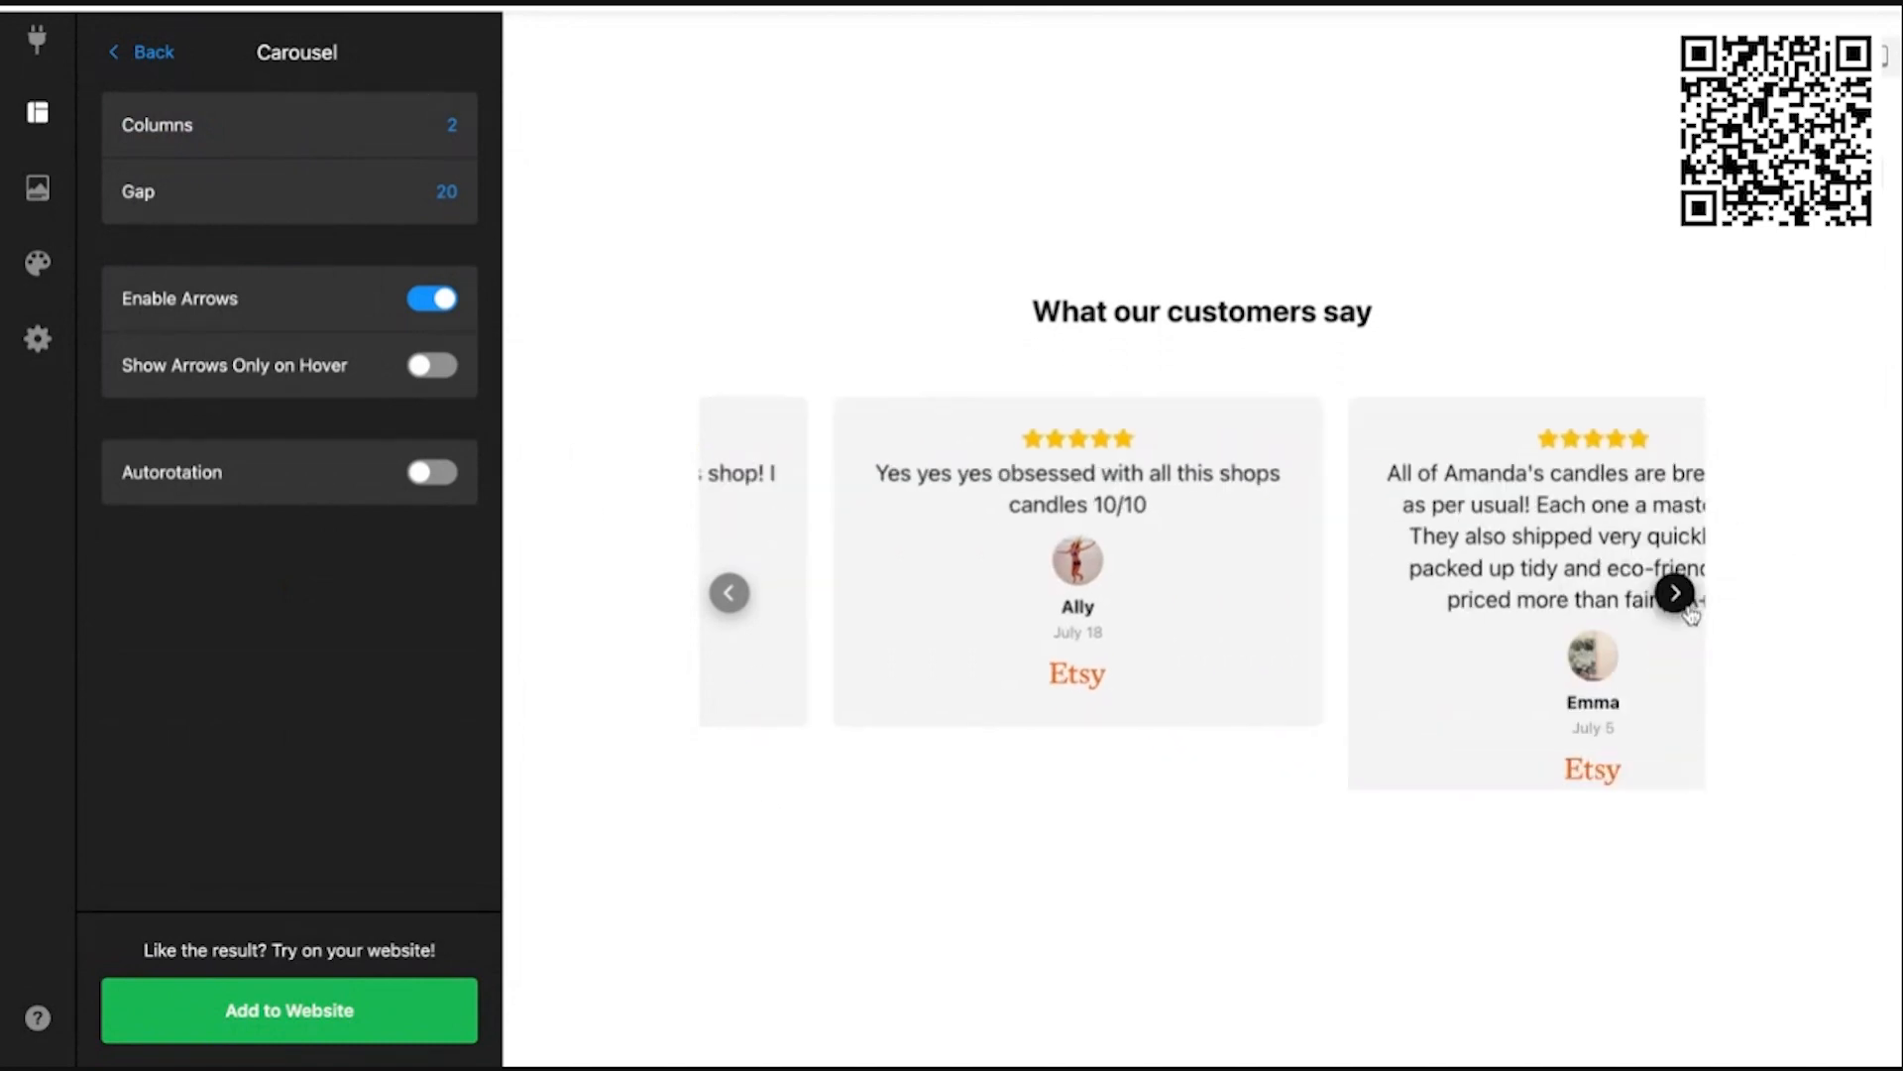
click(1676, 594)
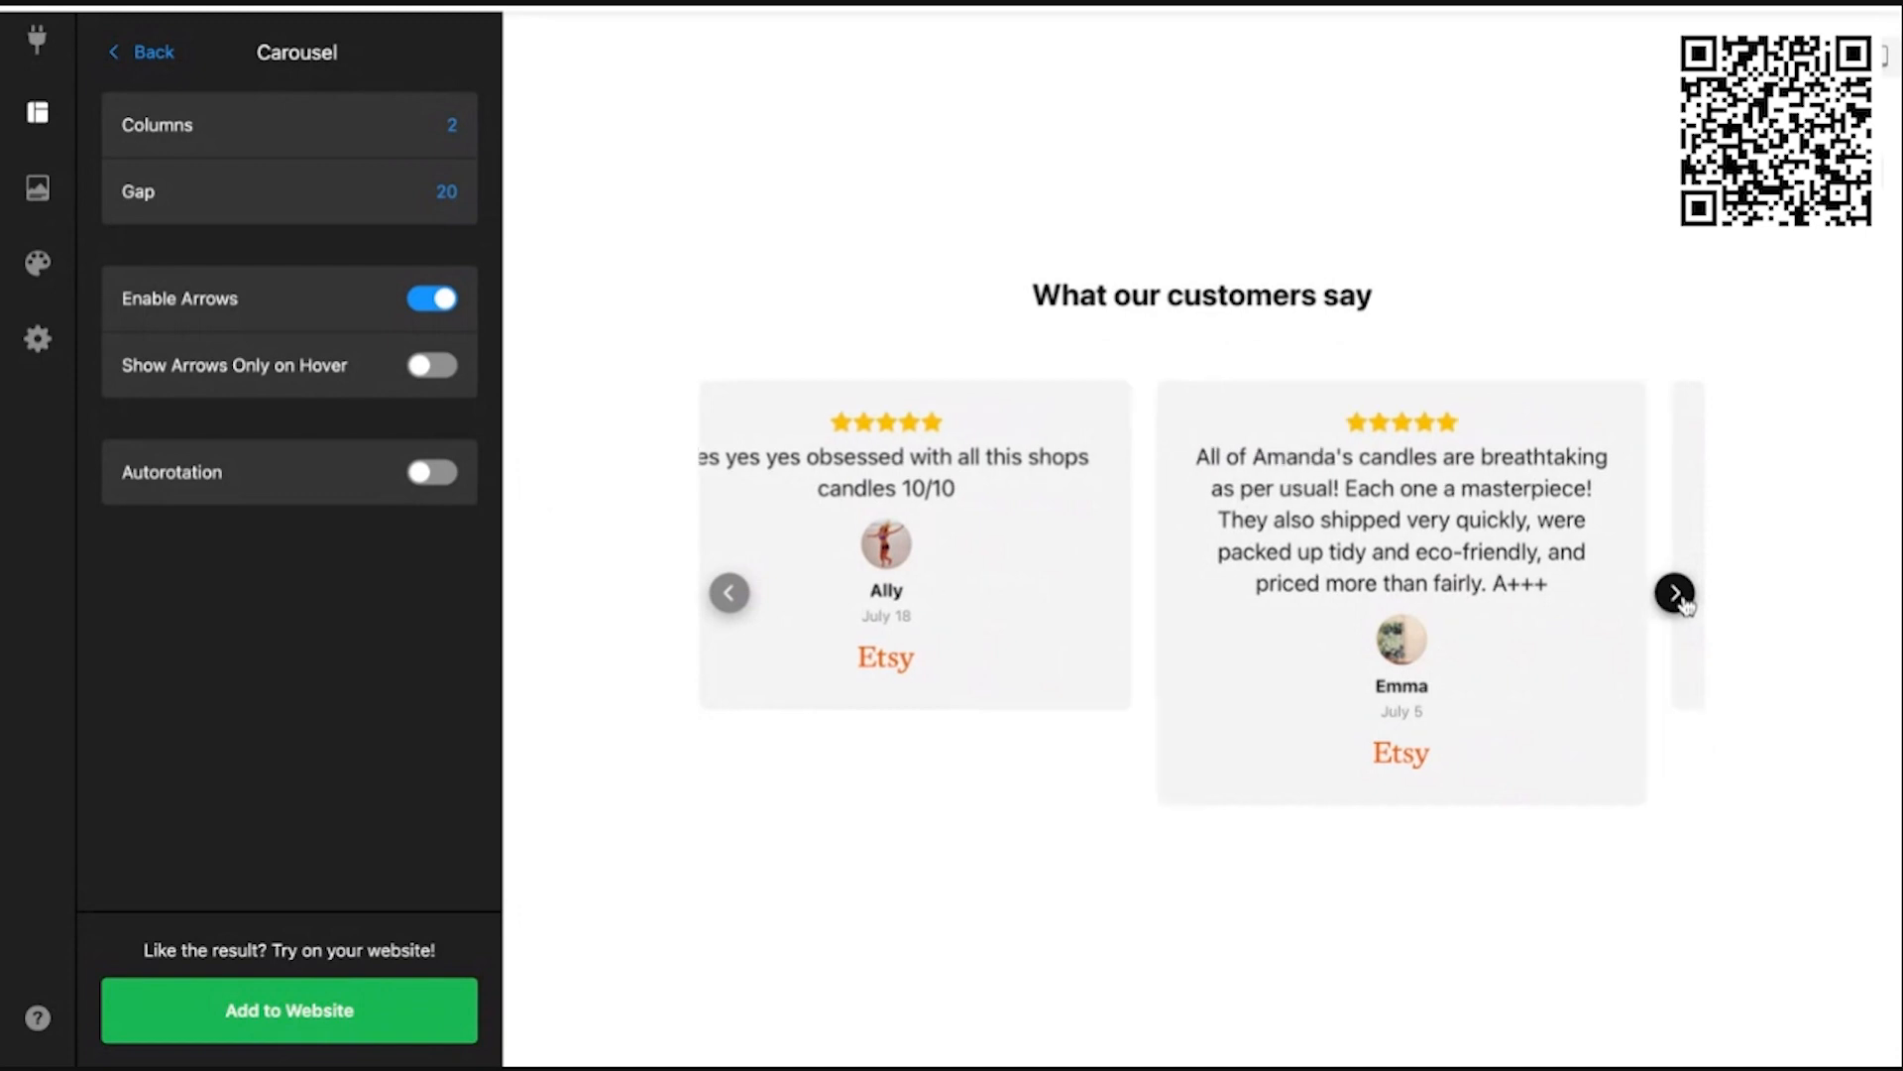
click(1676, 593)
click(1676, 593)
click(1675, 593)
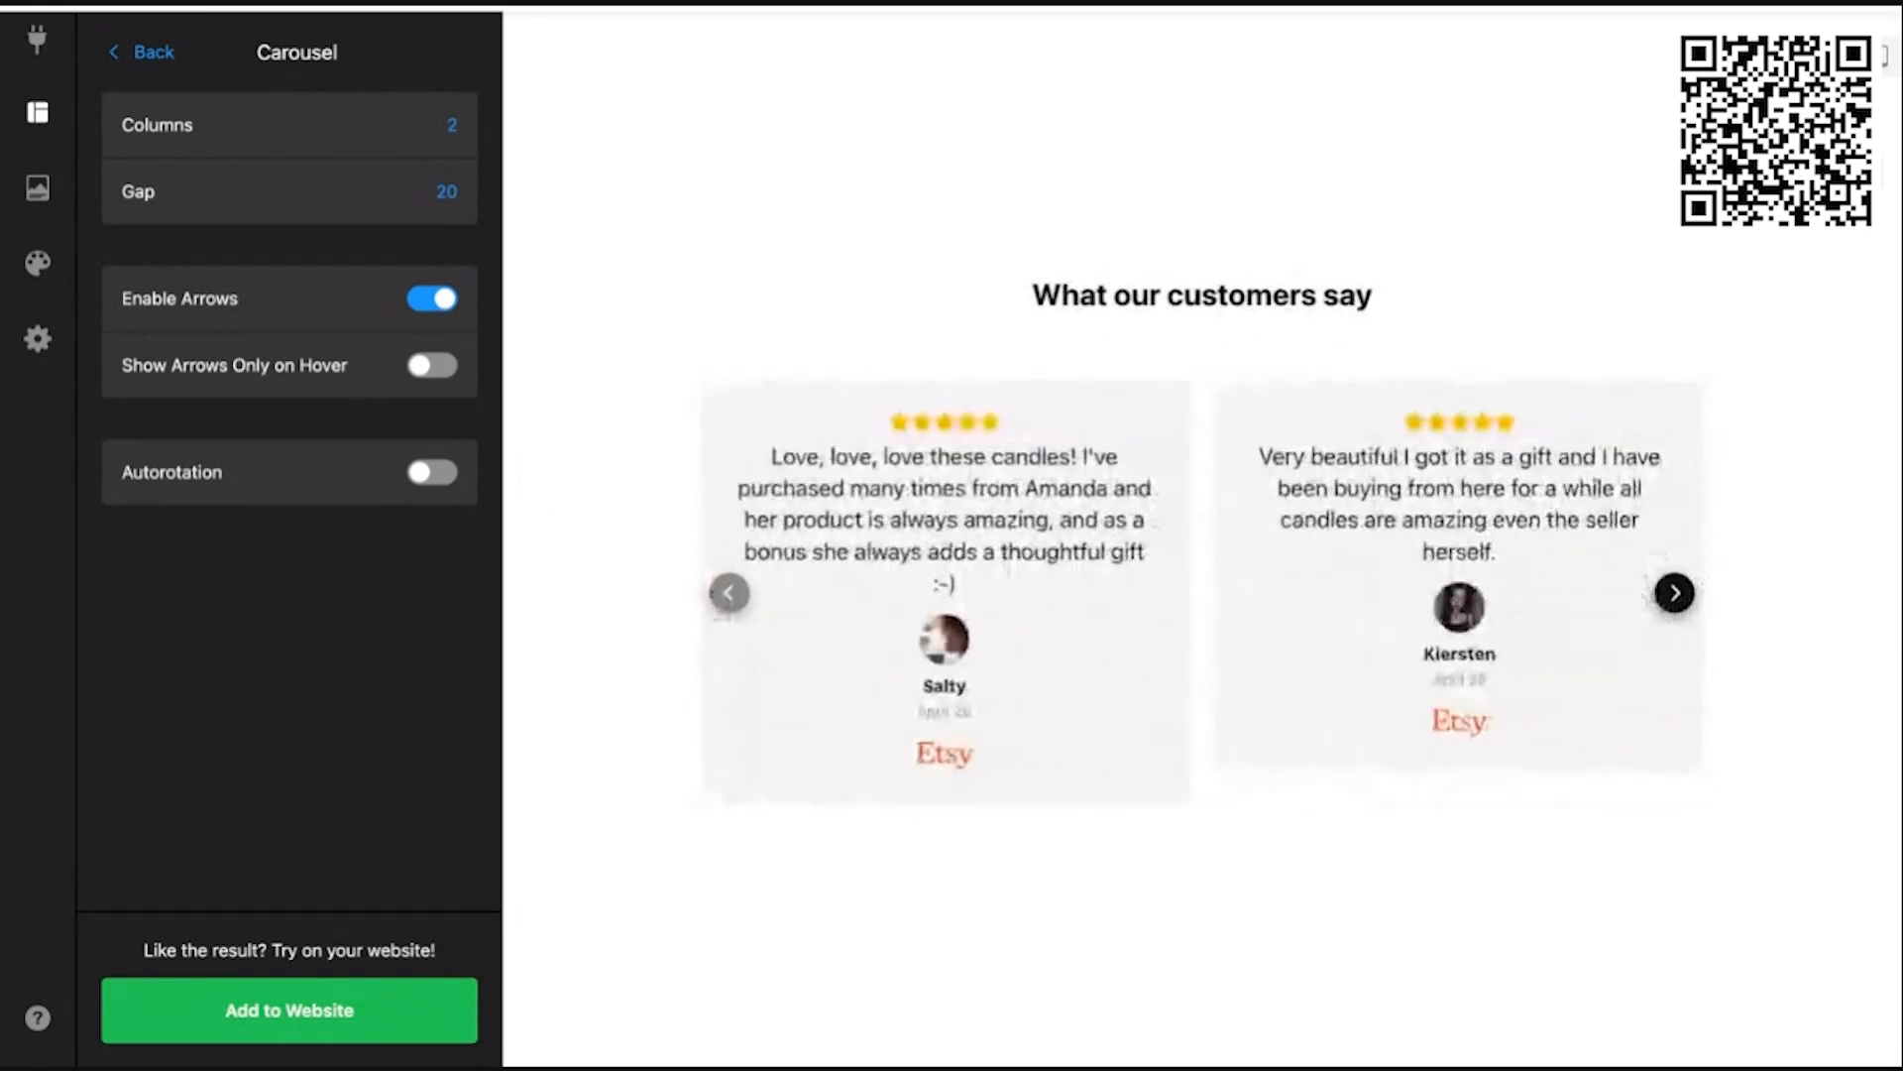
click(1675, 593)
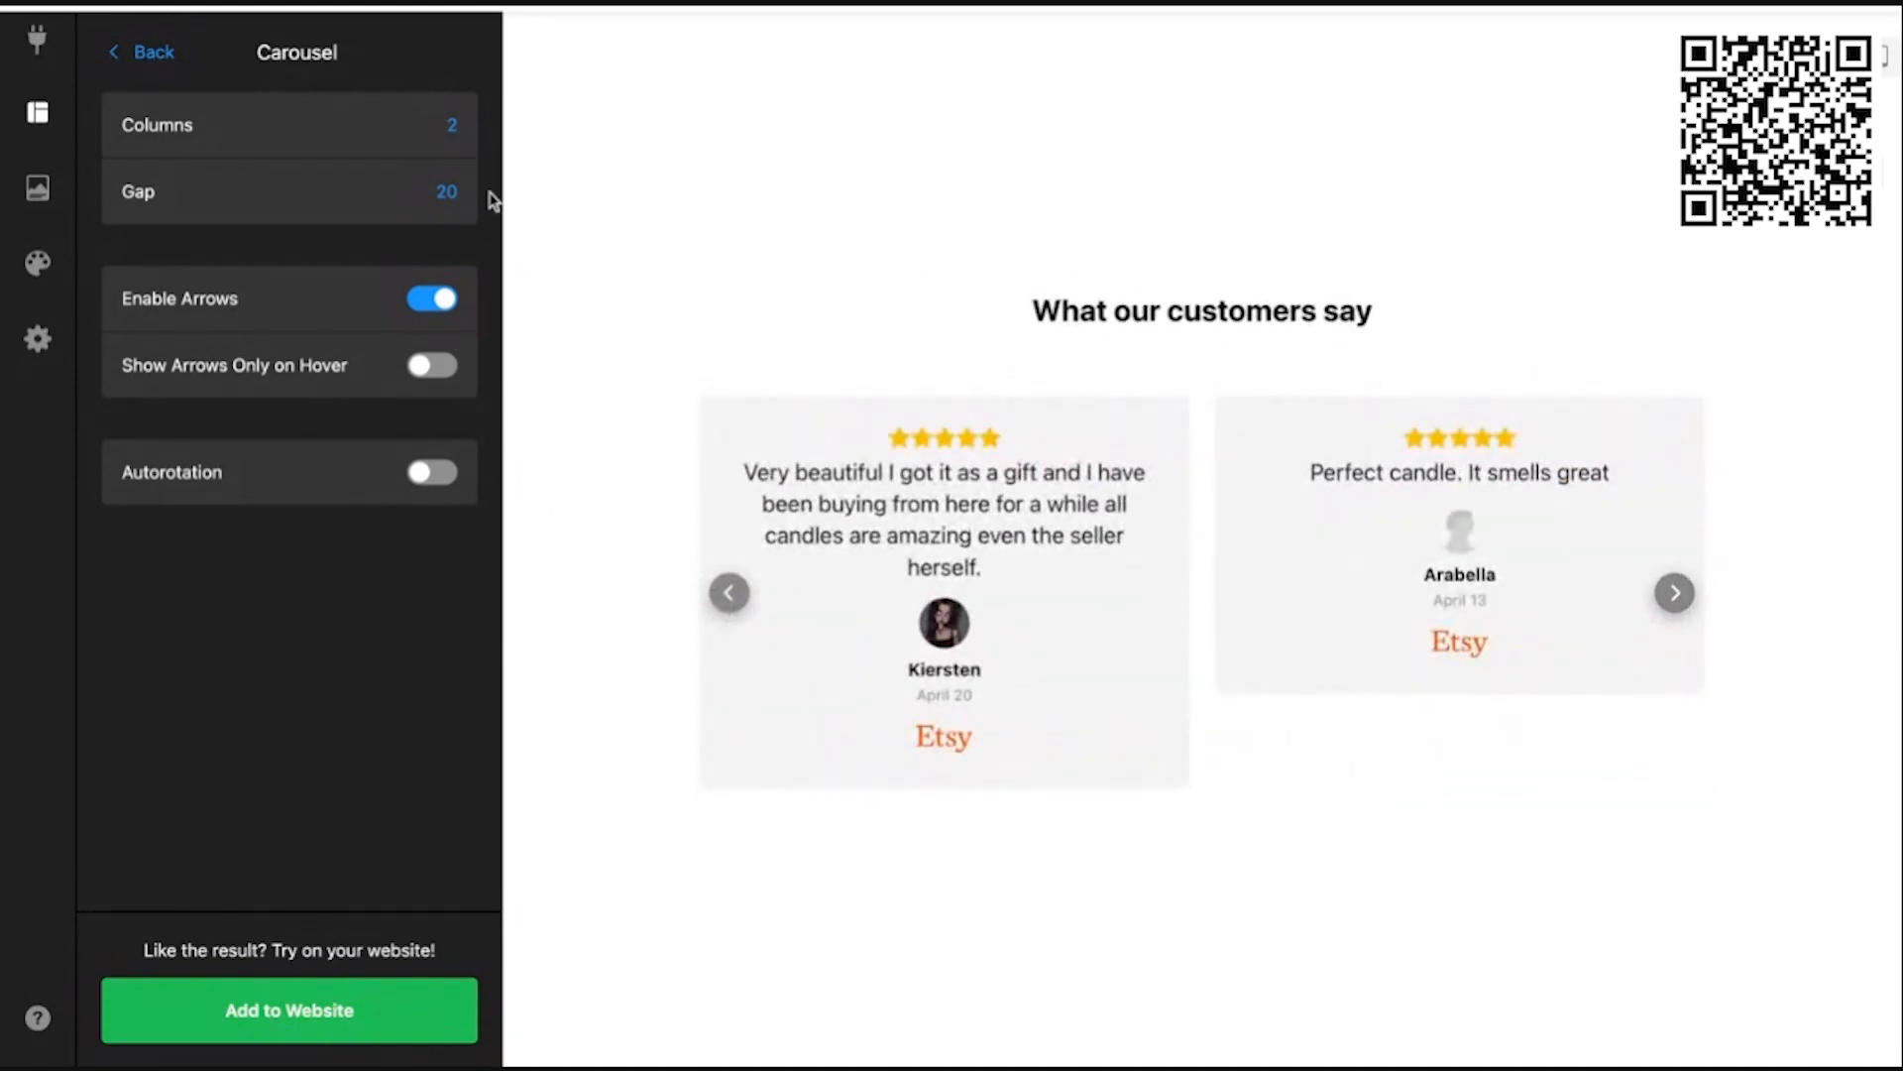
Step: Set the gap between the carousel's review cards to 50
click(446, 192)
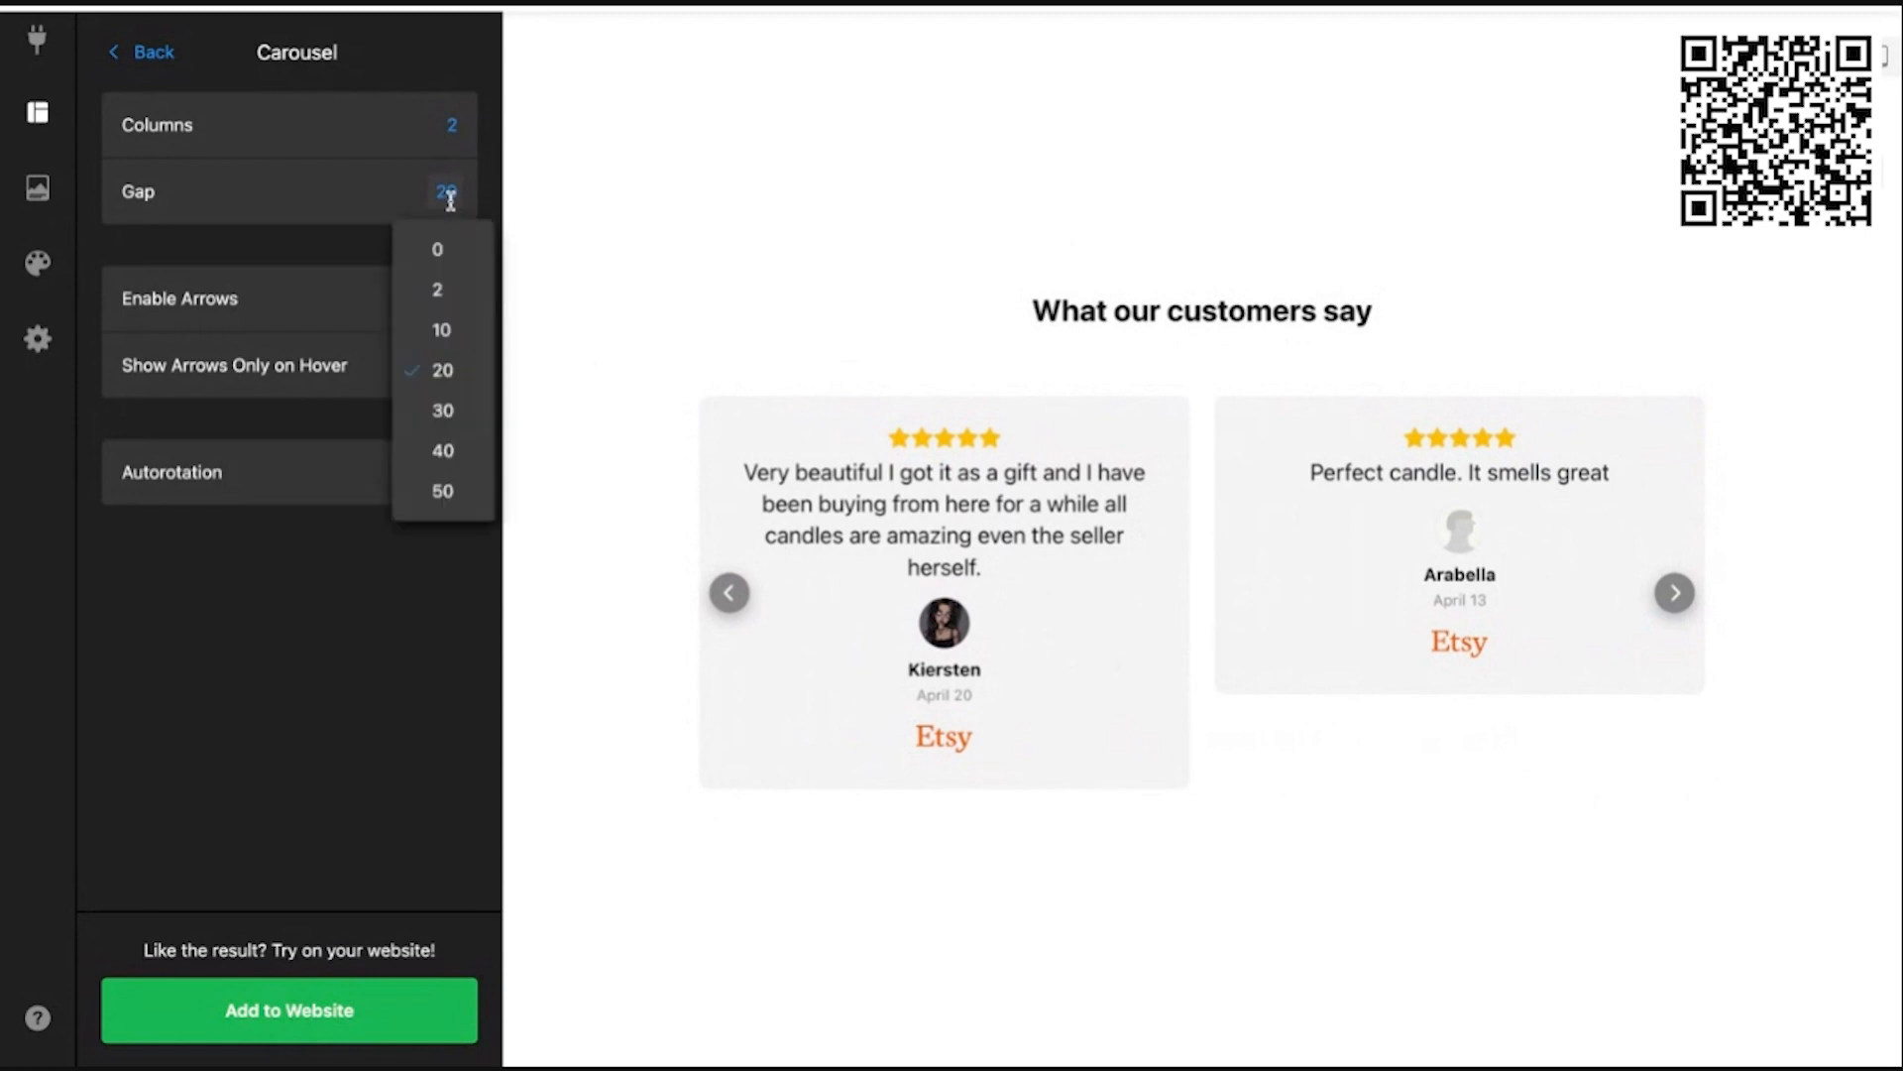
click(1203, 396)
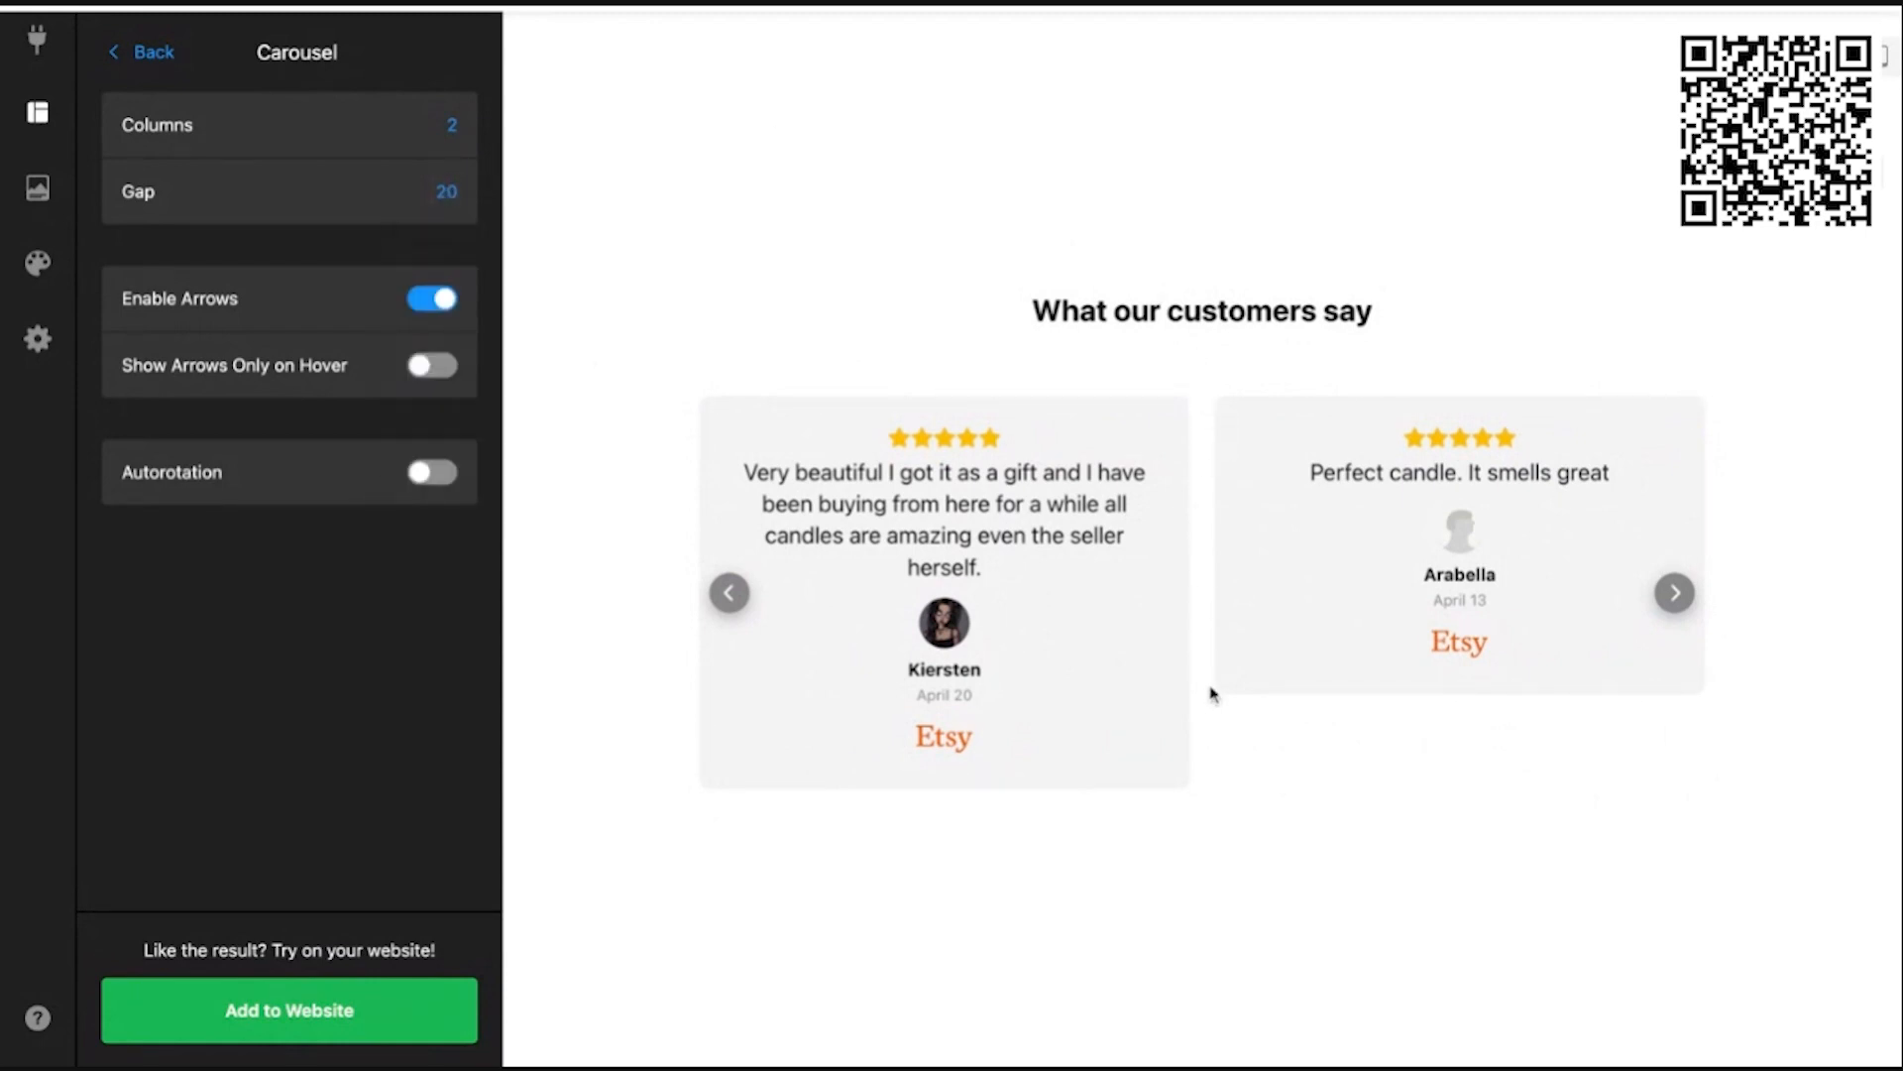
click(444, 198)
click(443, 493)
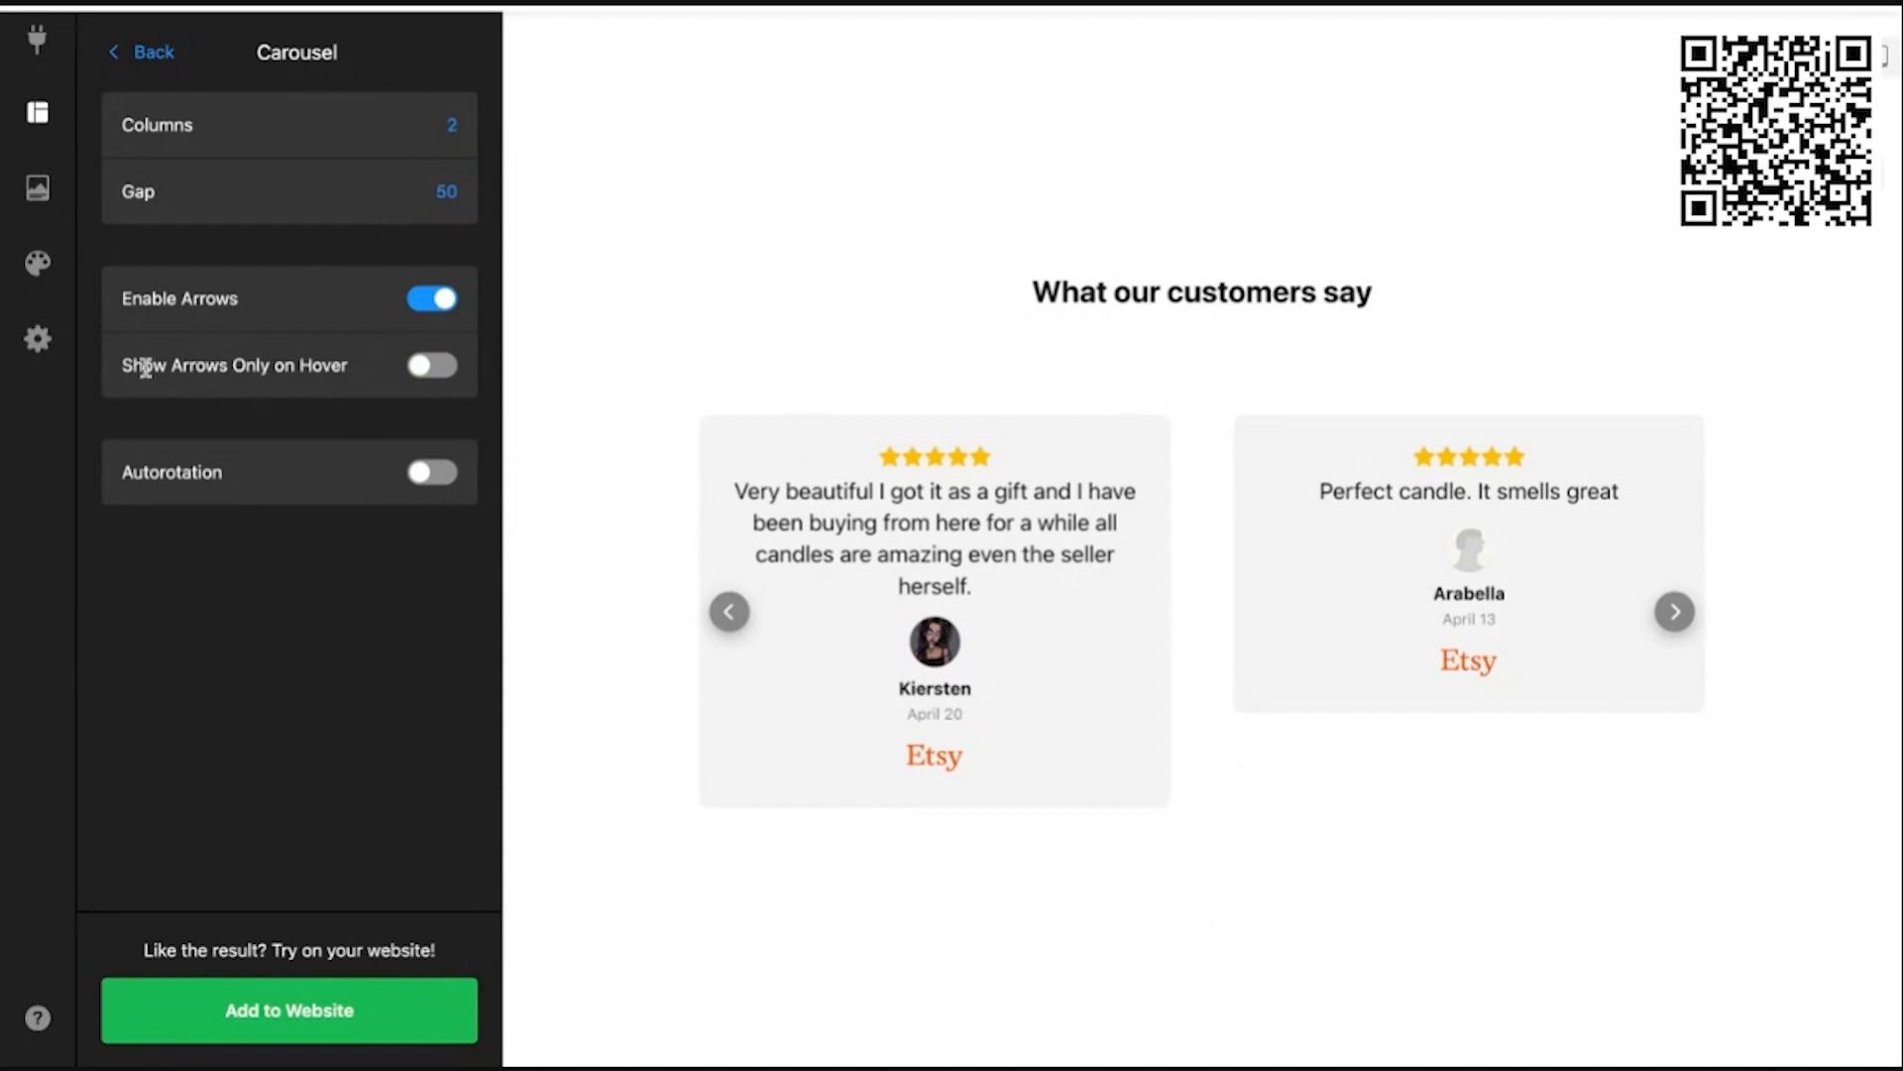
Step: Disable the carousel arrows and enable autorotation with a delay of 1s
click(424, 302)
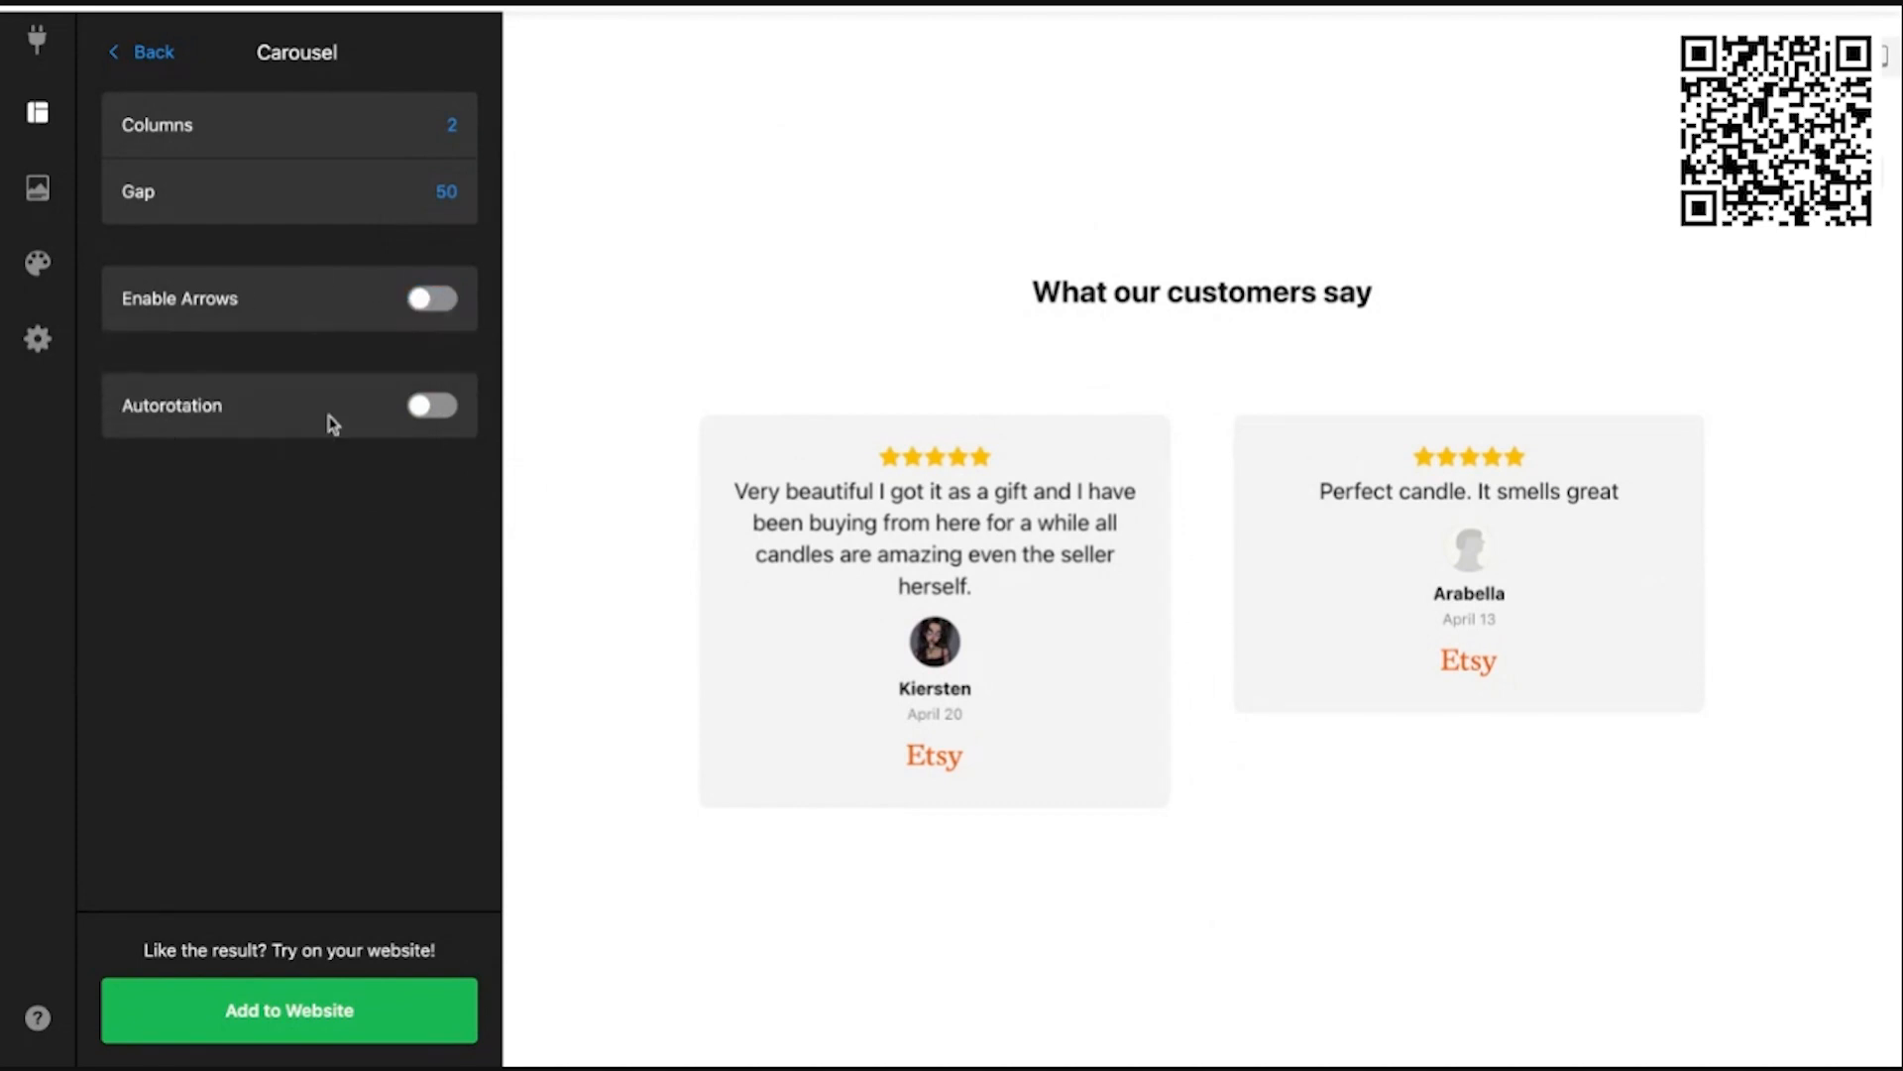
click(434, 424)
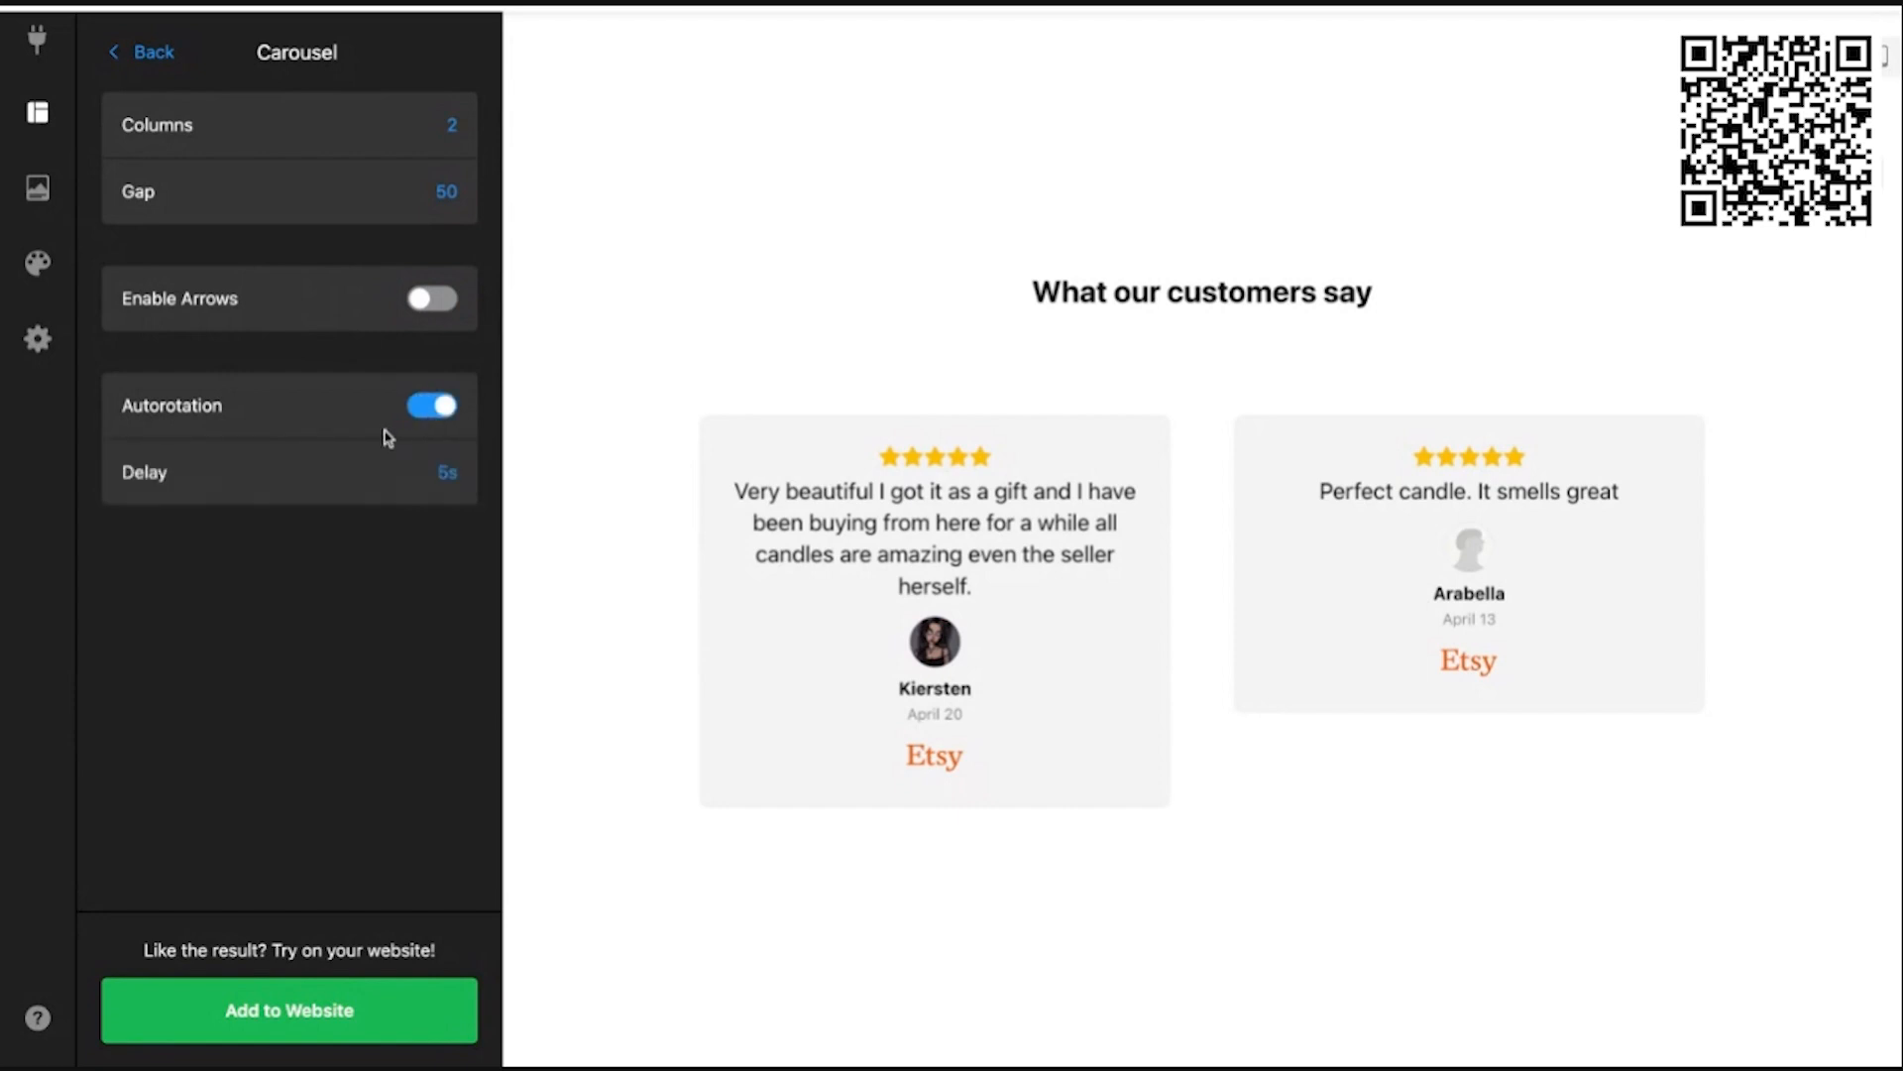
click(445, 475)
click(449, 537)
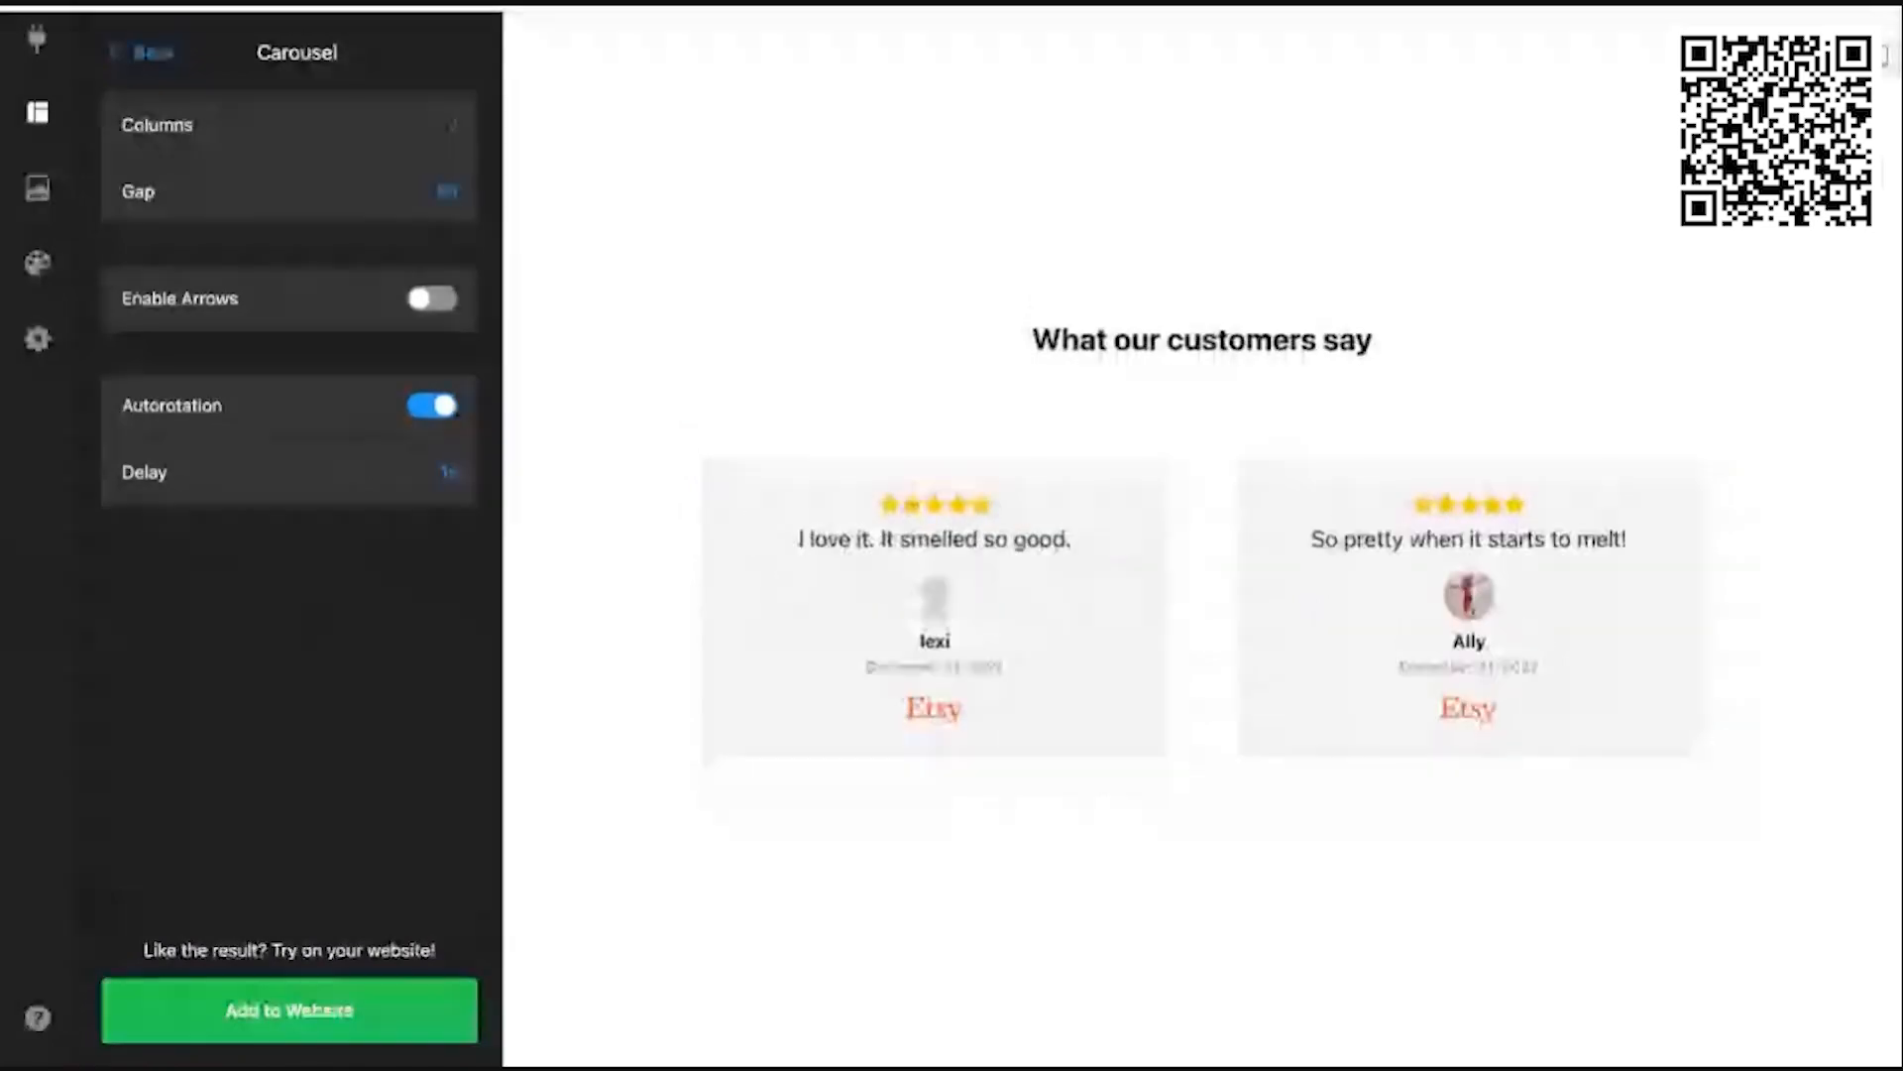
Step: Enable both the carousel arrows and autorotation, set the delay to 10s, and page forward in the preview
click(436, 406)
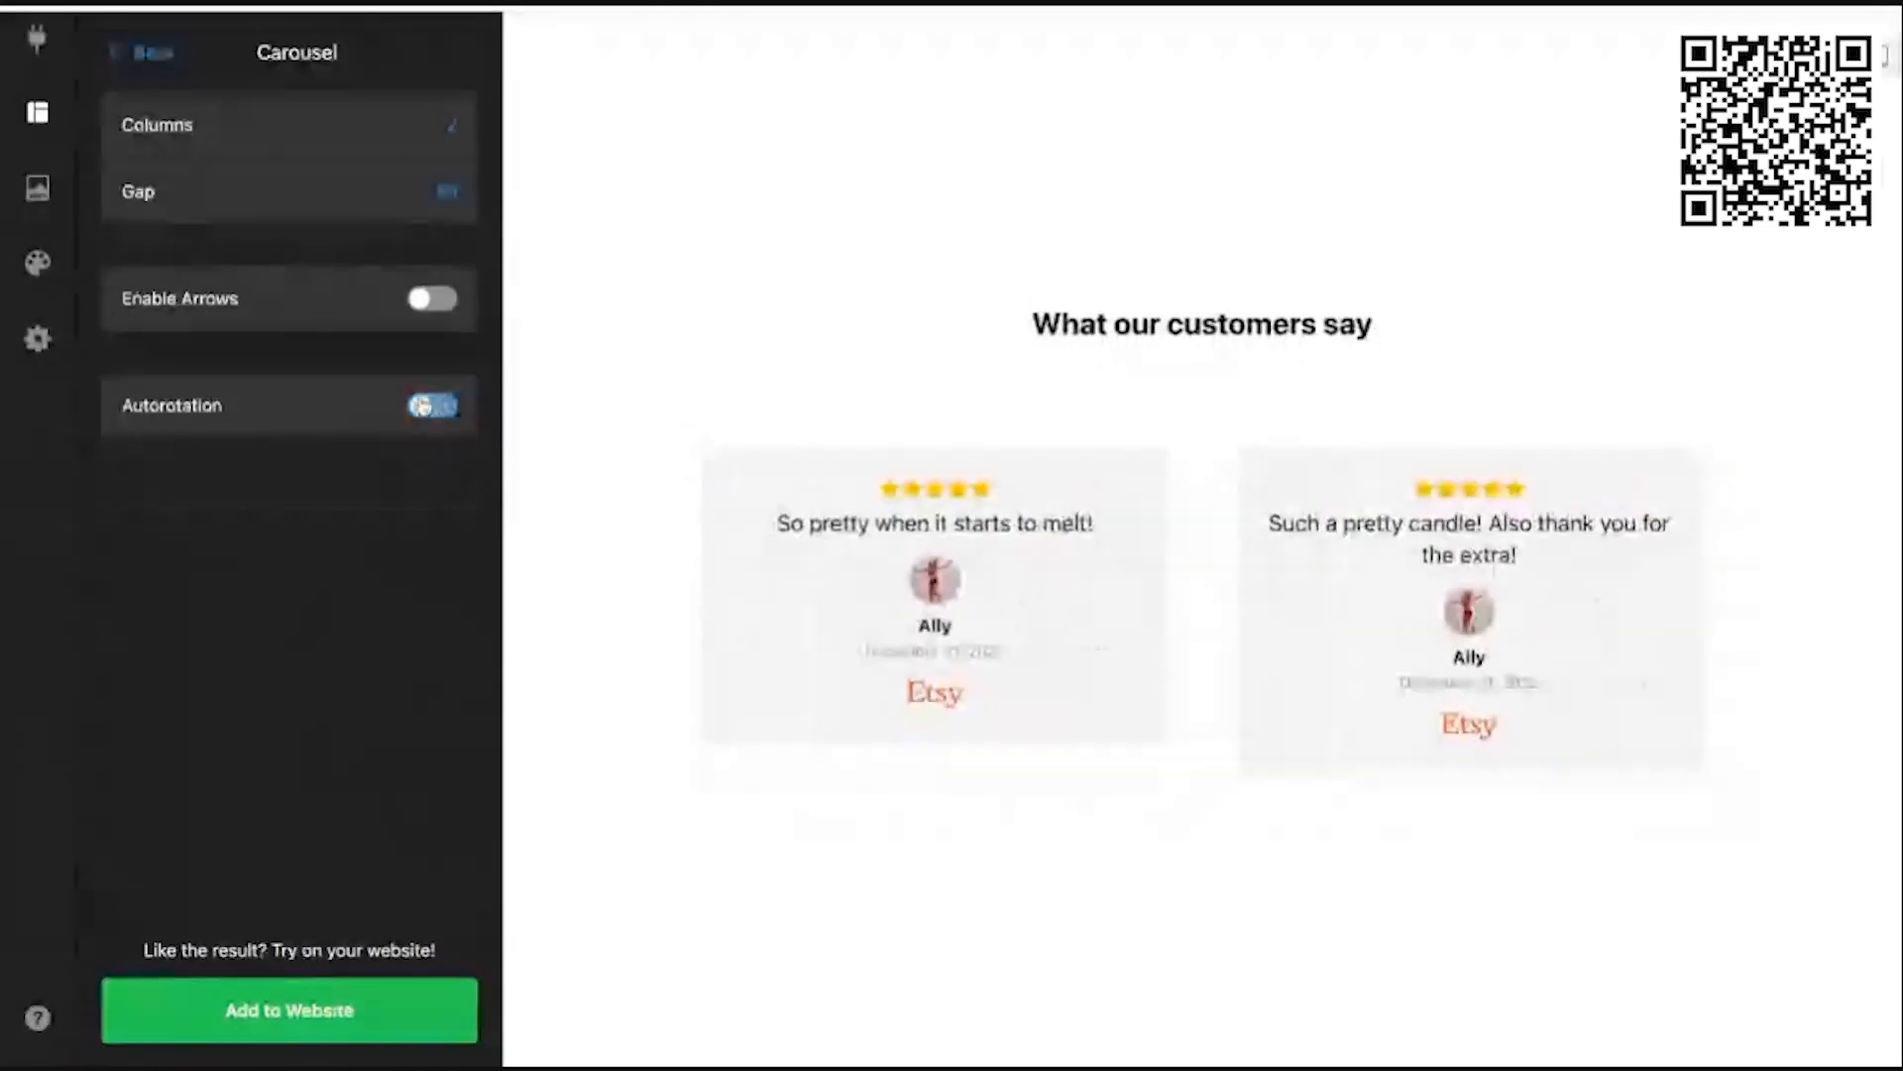
click(436, 300)
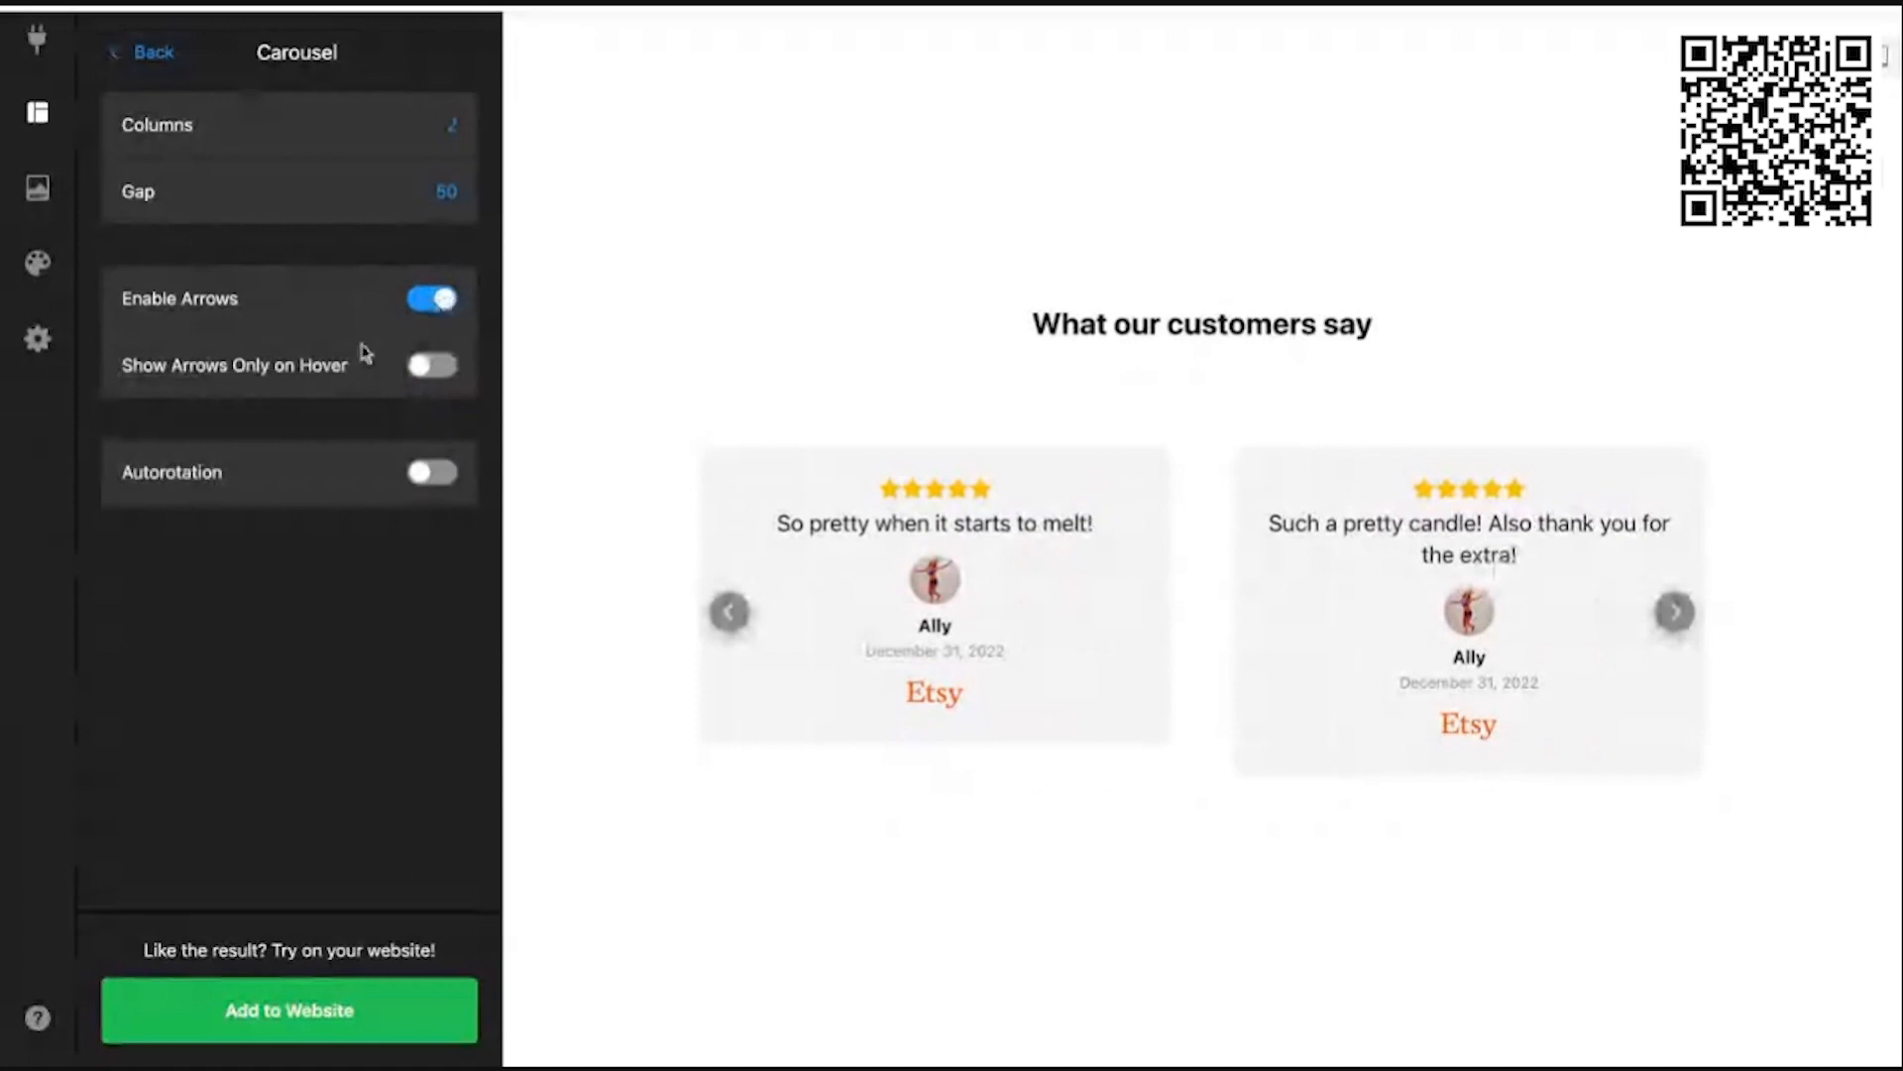
click(435, 478)
click(434, 478)
click(434, 478)
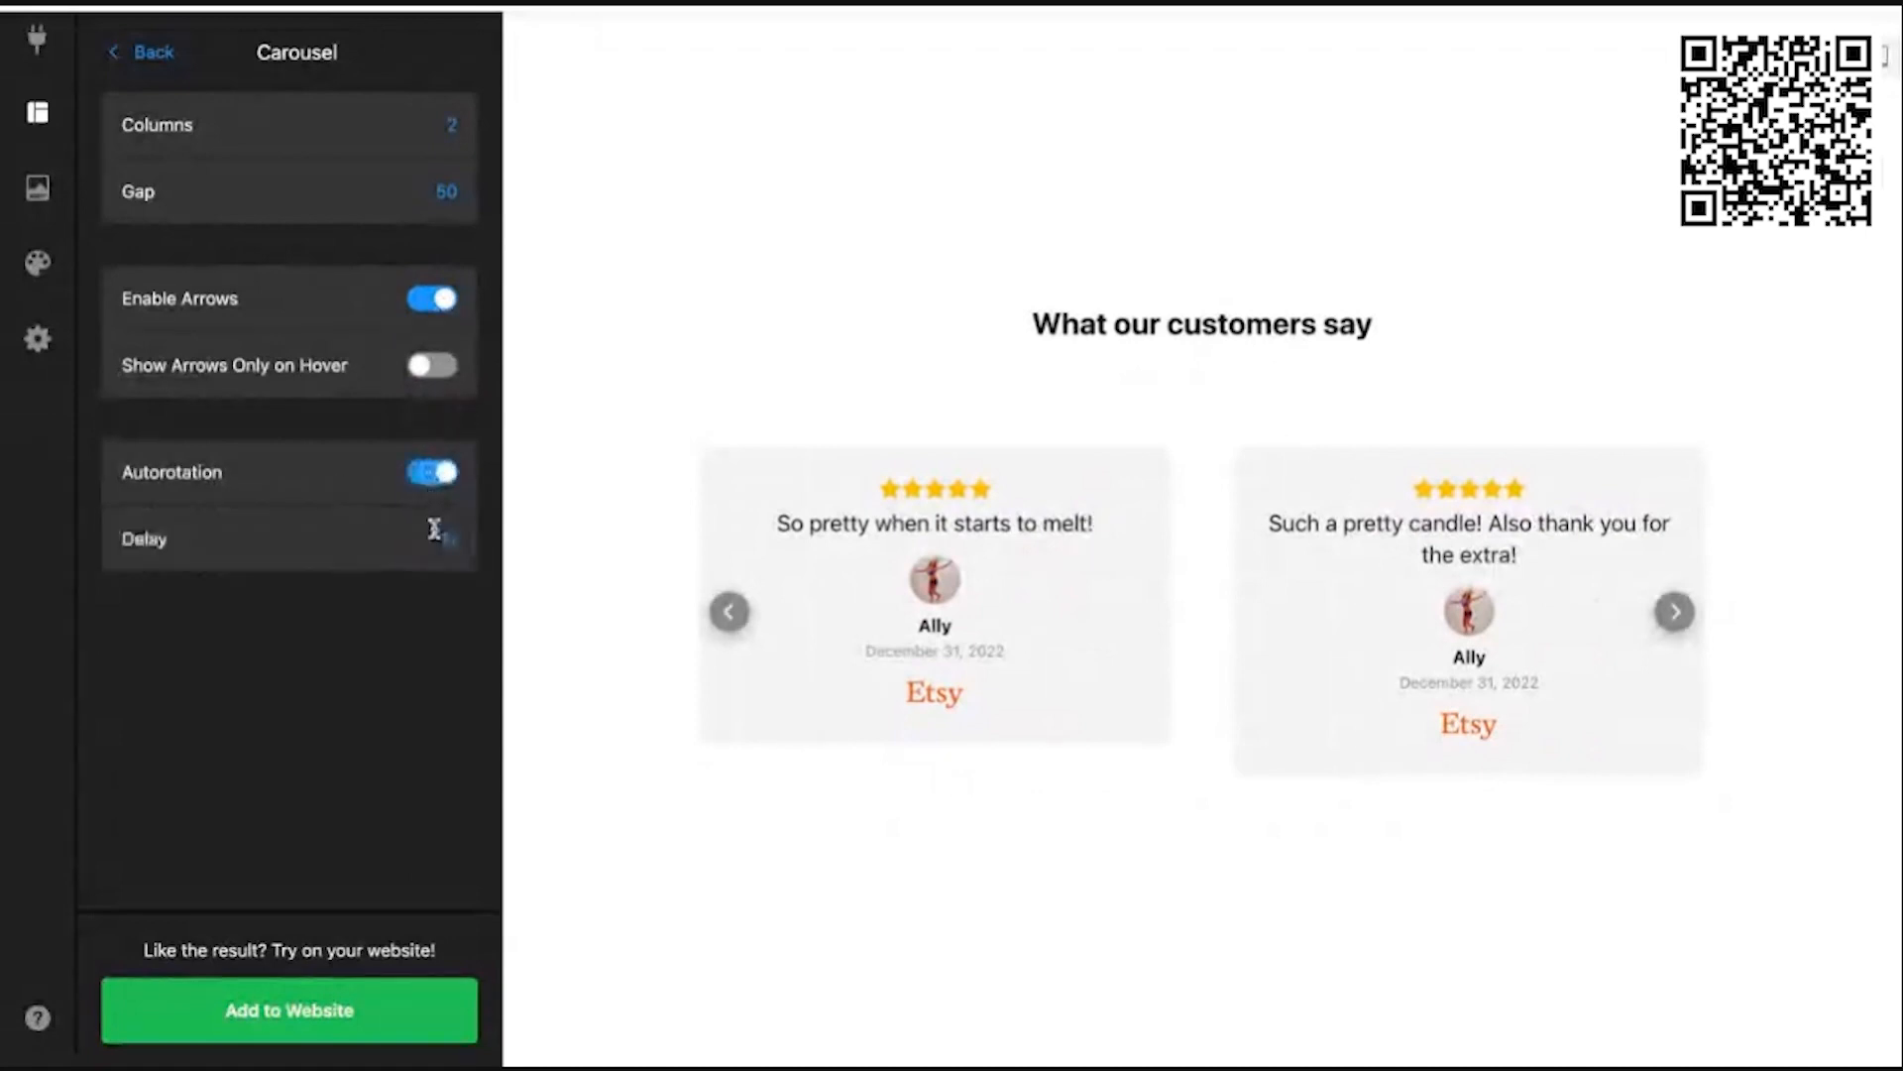
click(451, 541)
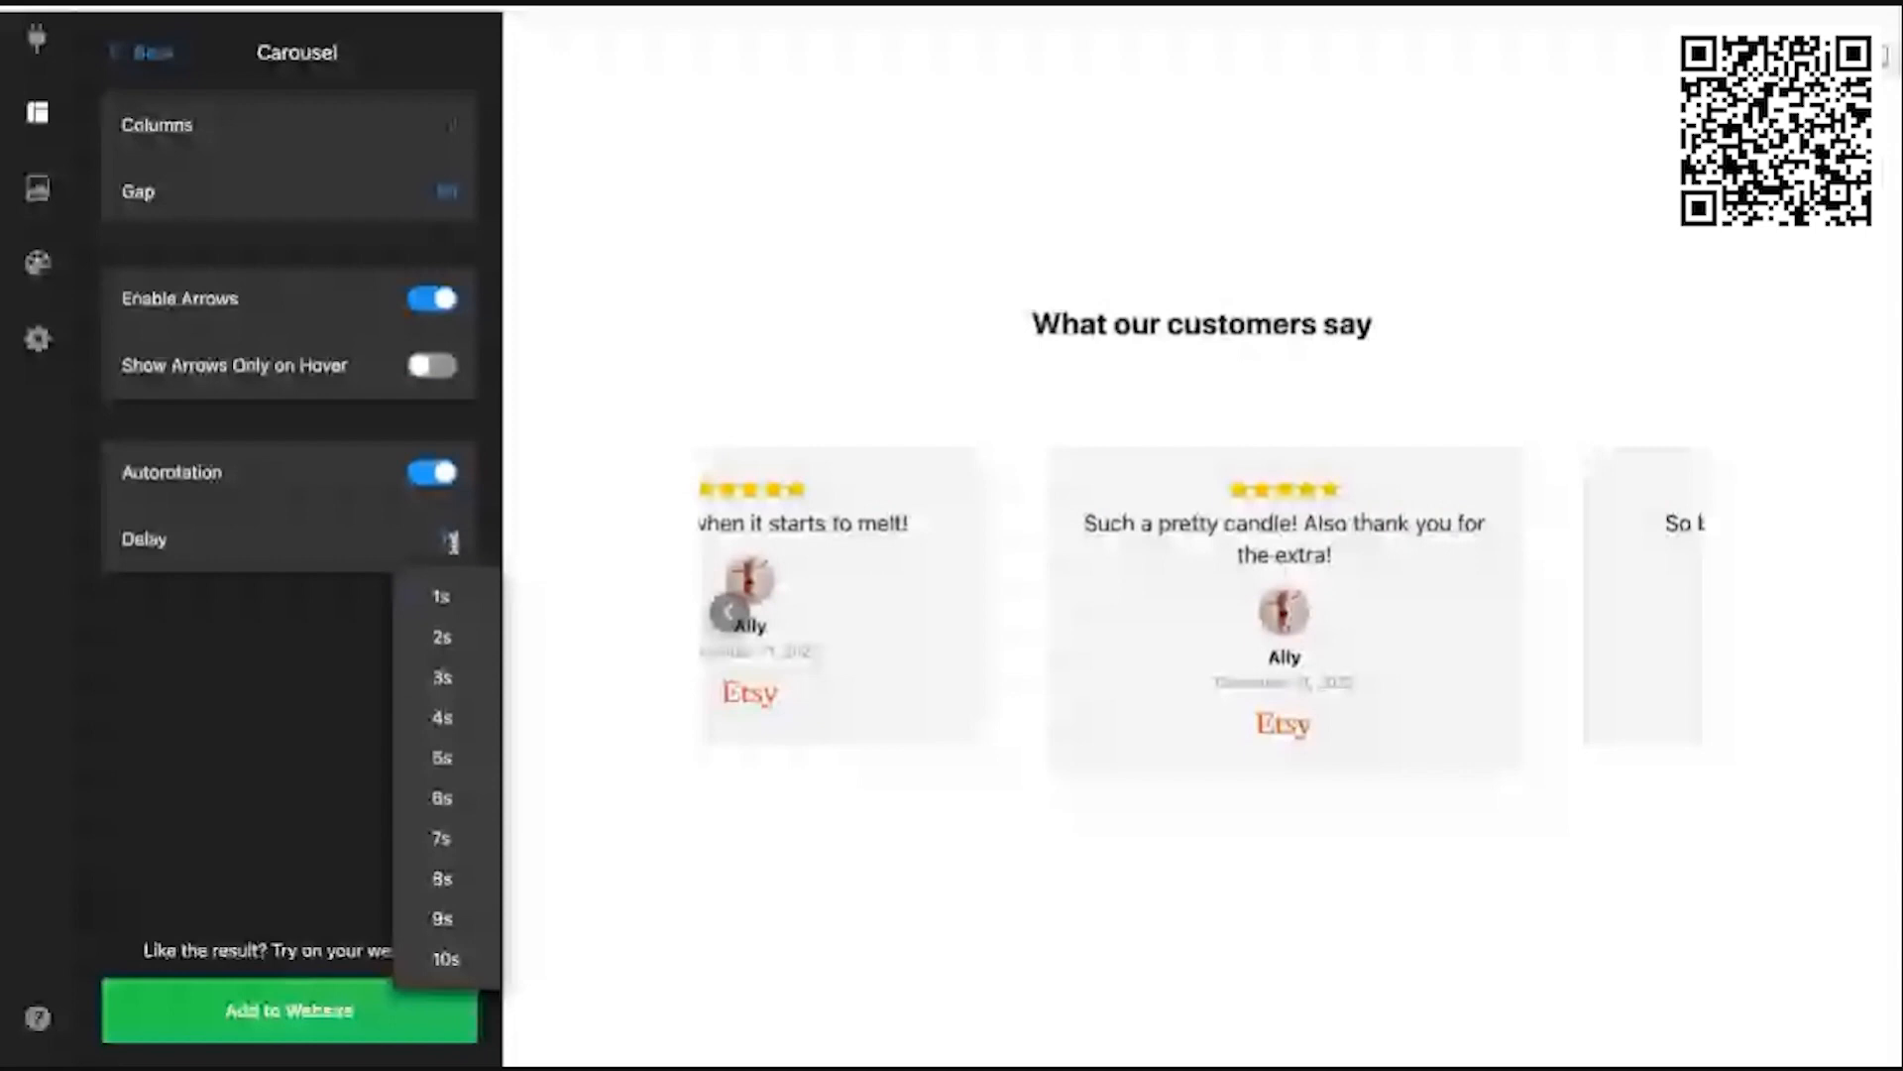
click(446, 959)
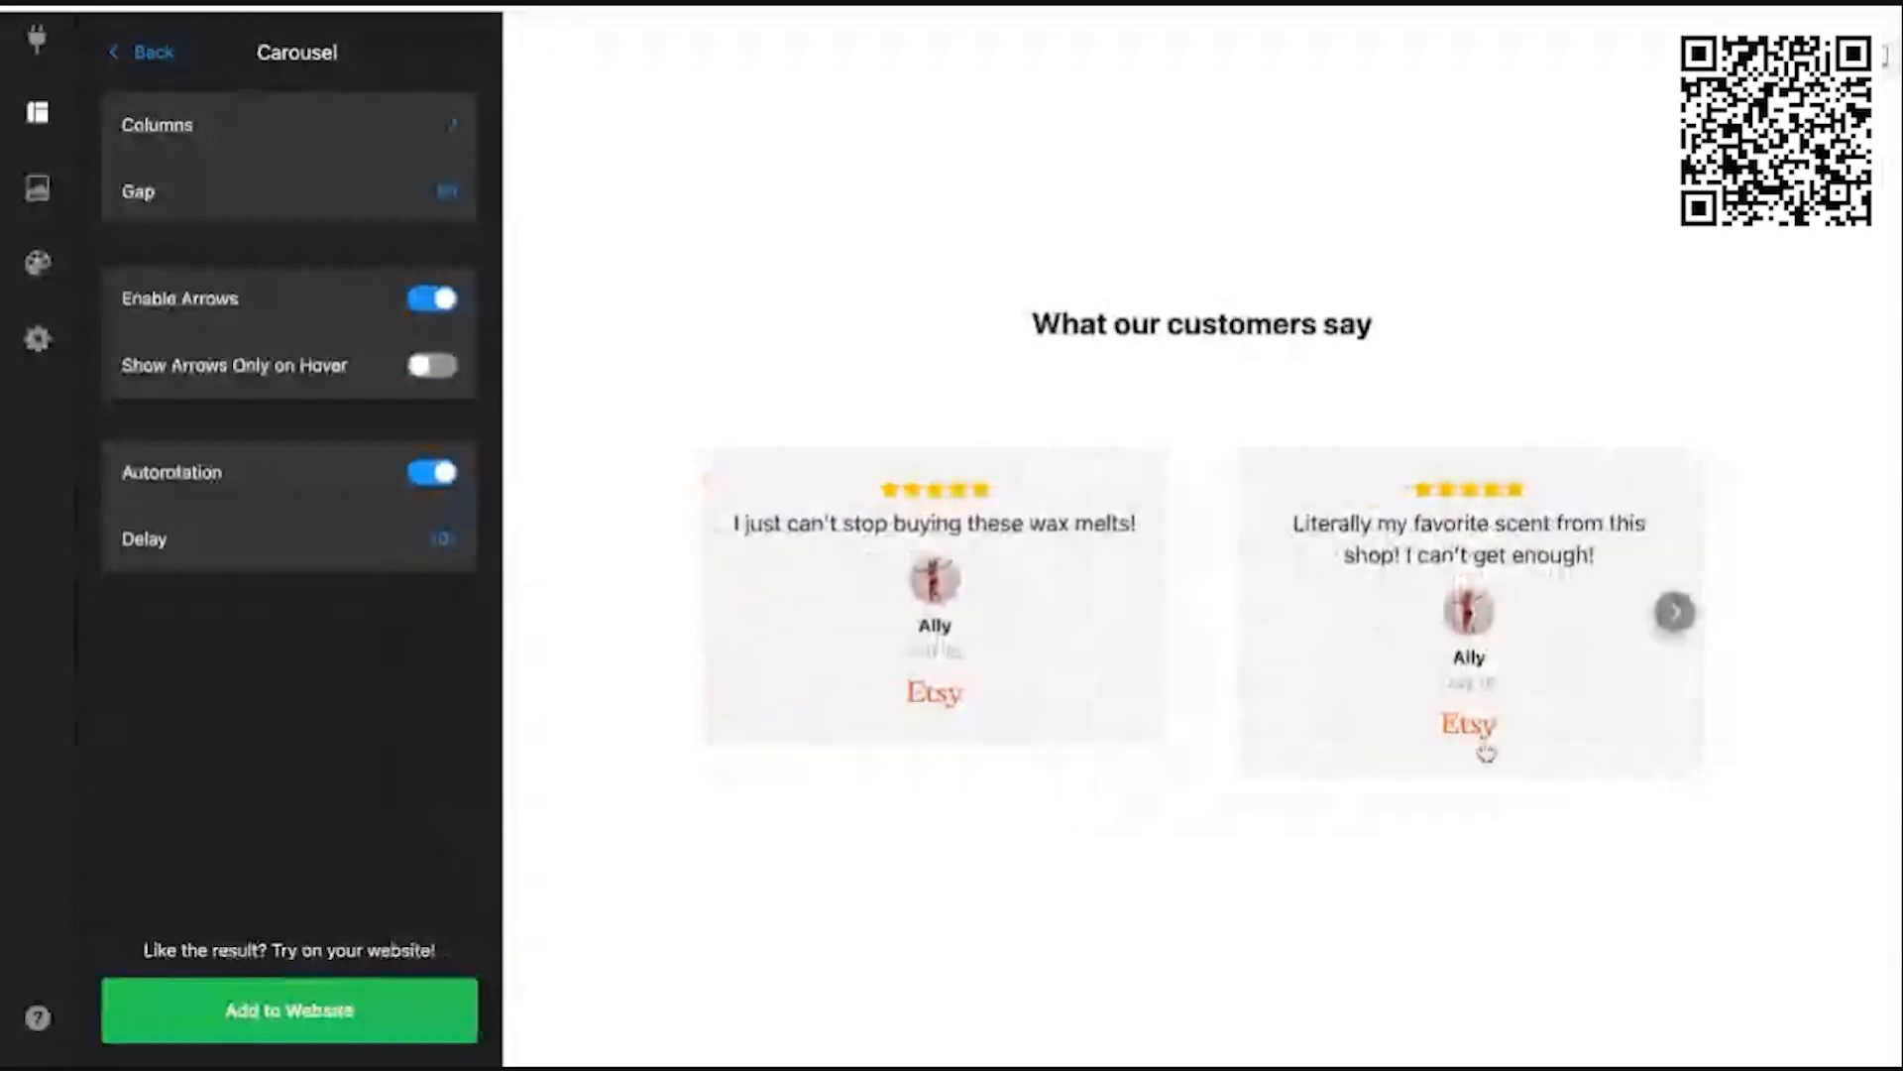
click(1675, 611)
click(1675, 612)
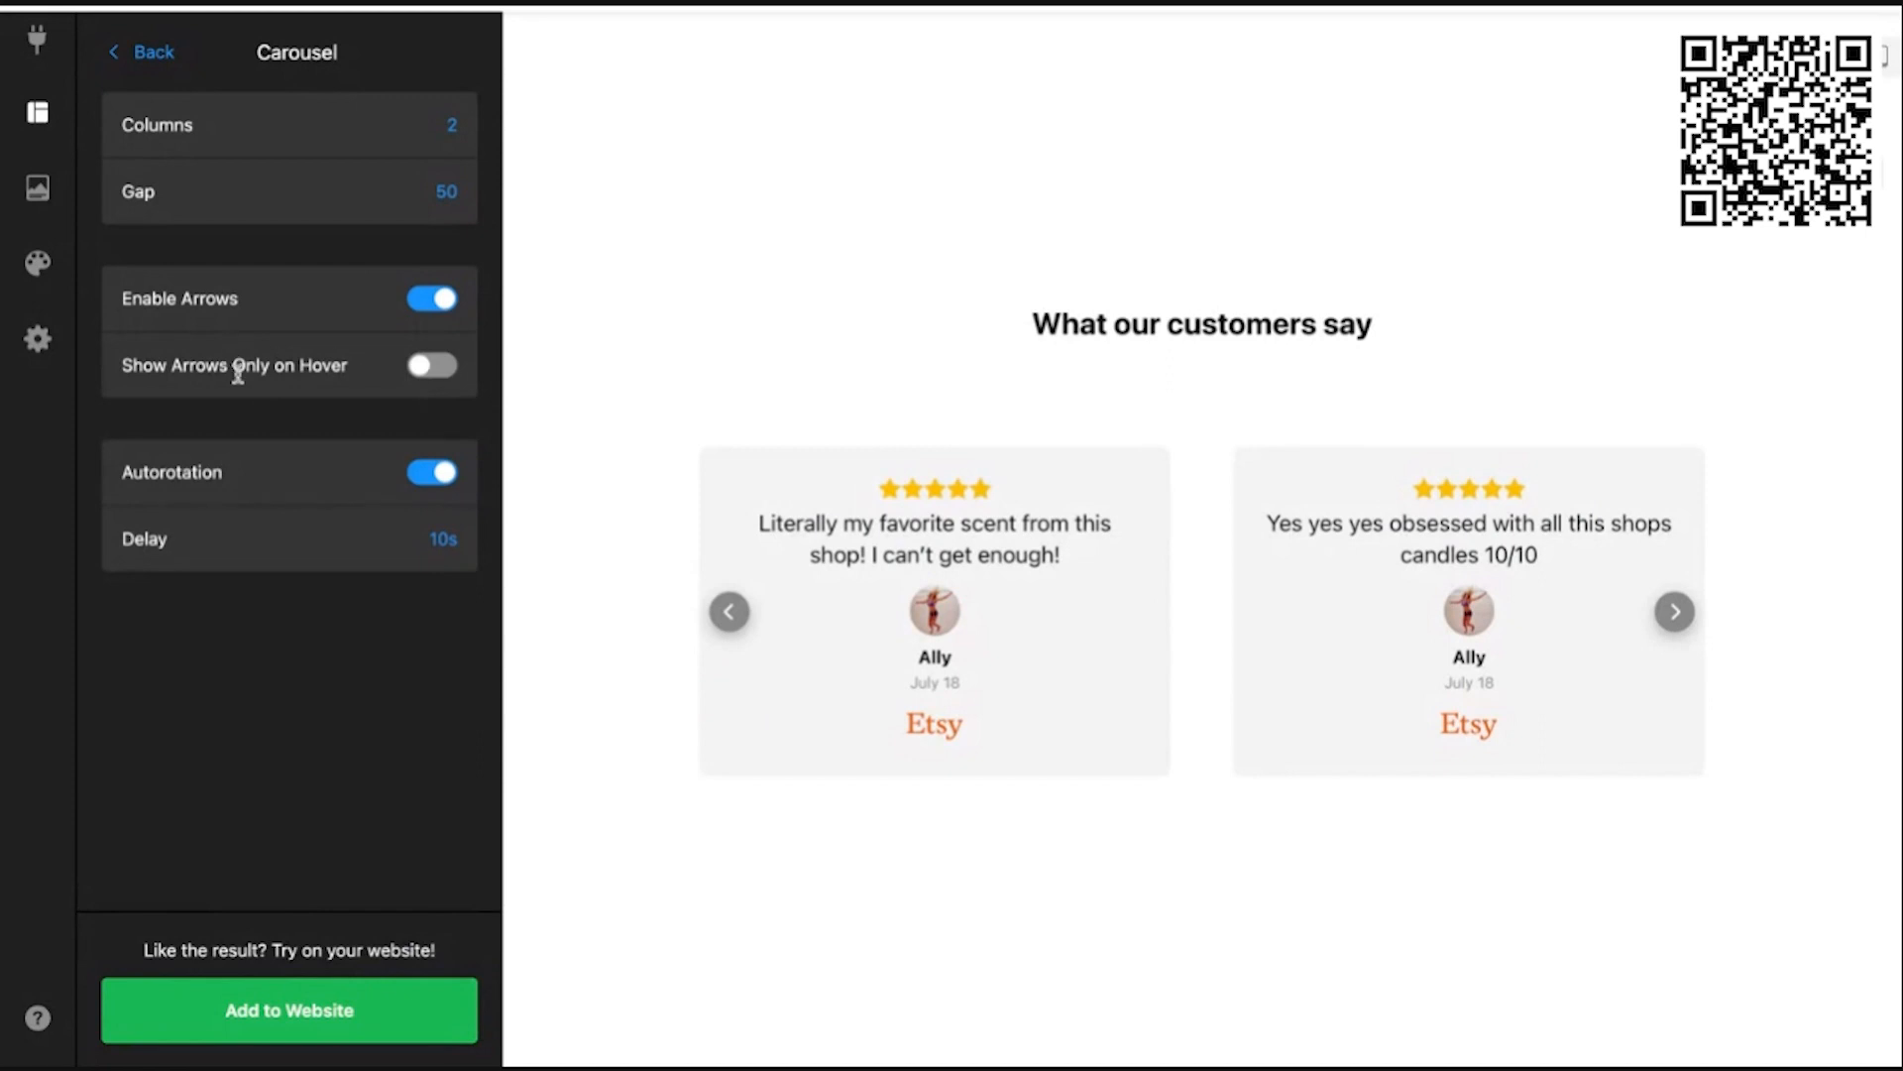
Step: Make the carousel arrows show only on hover and test them by paging through the preview
drag(246, 374, 357, 376)
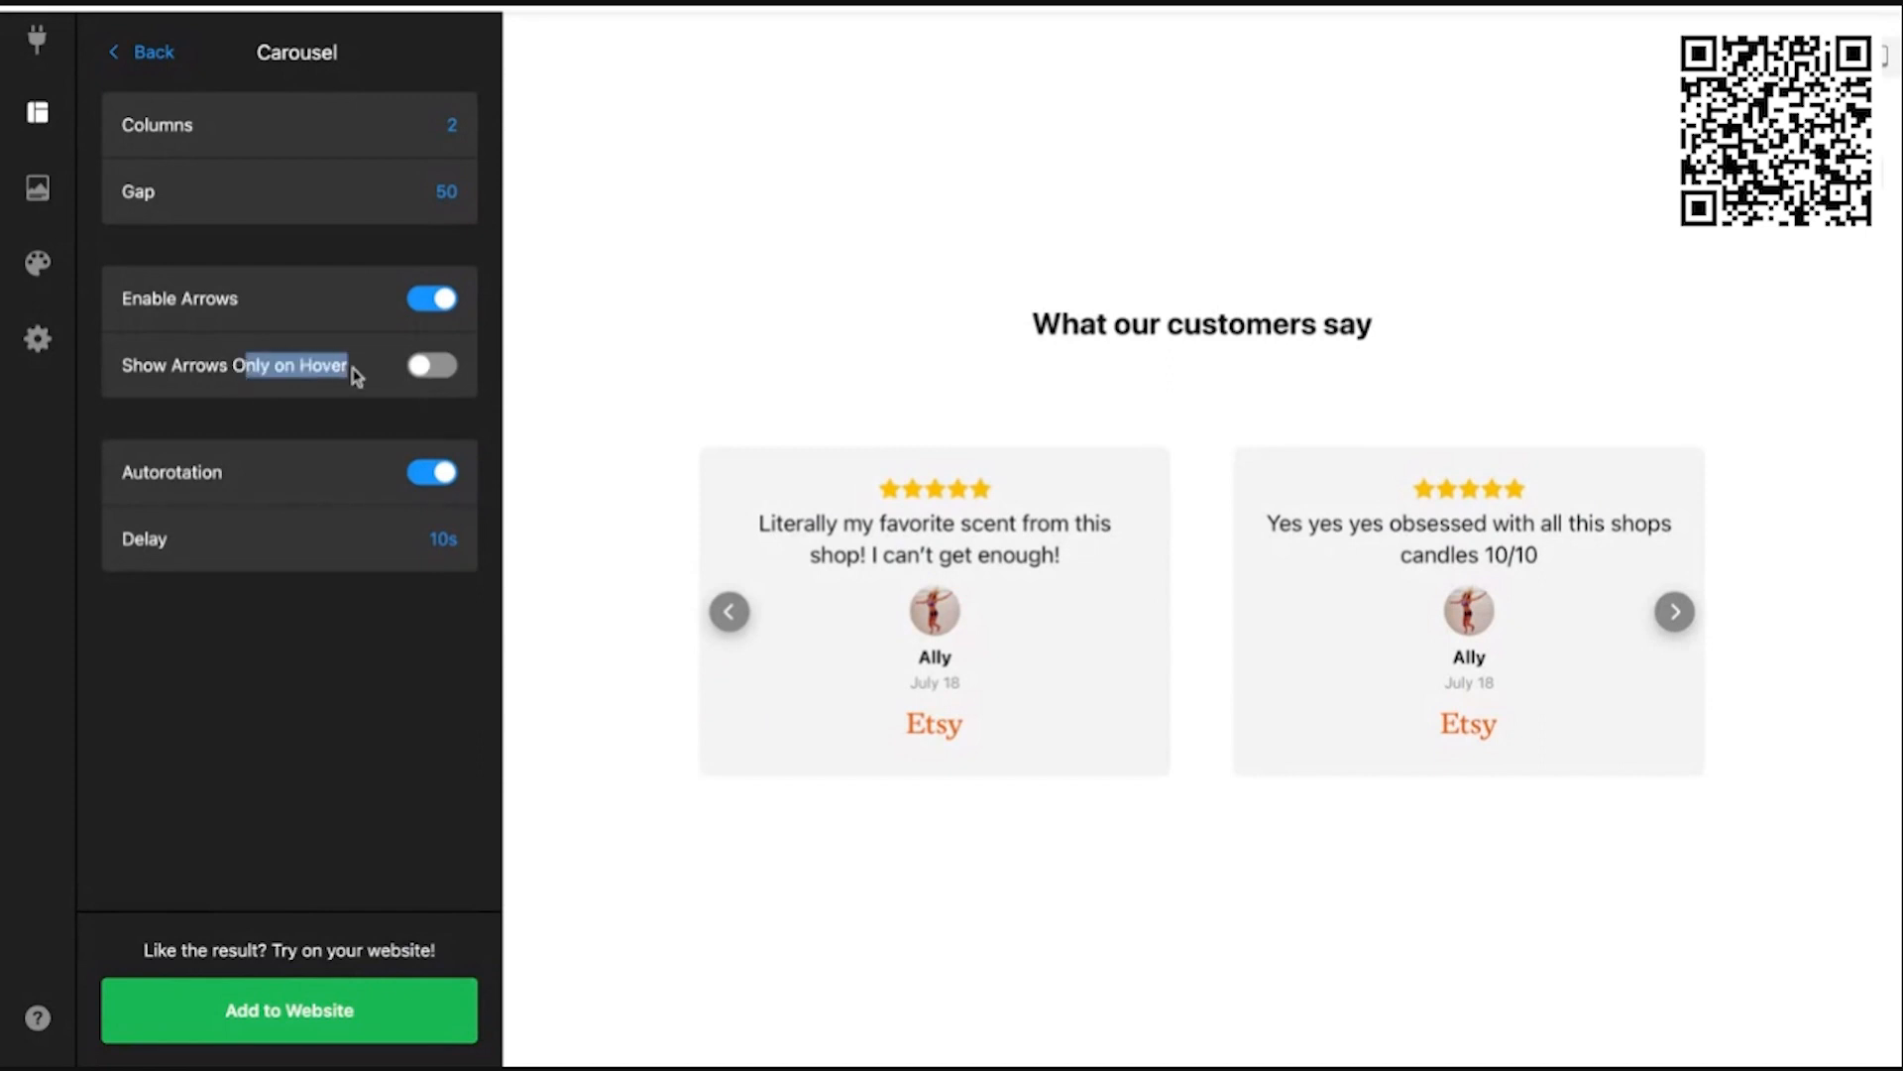
click(431, 373)
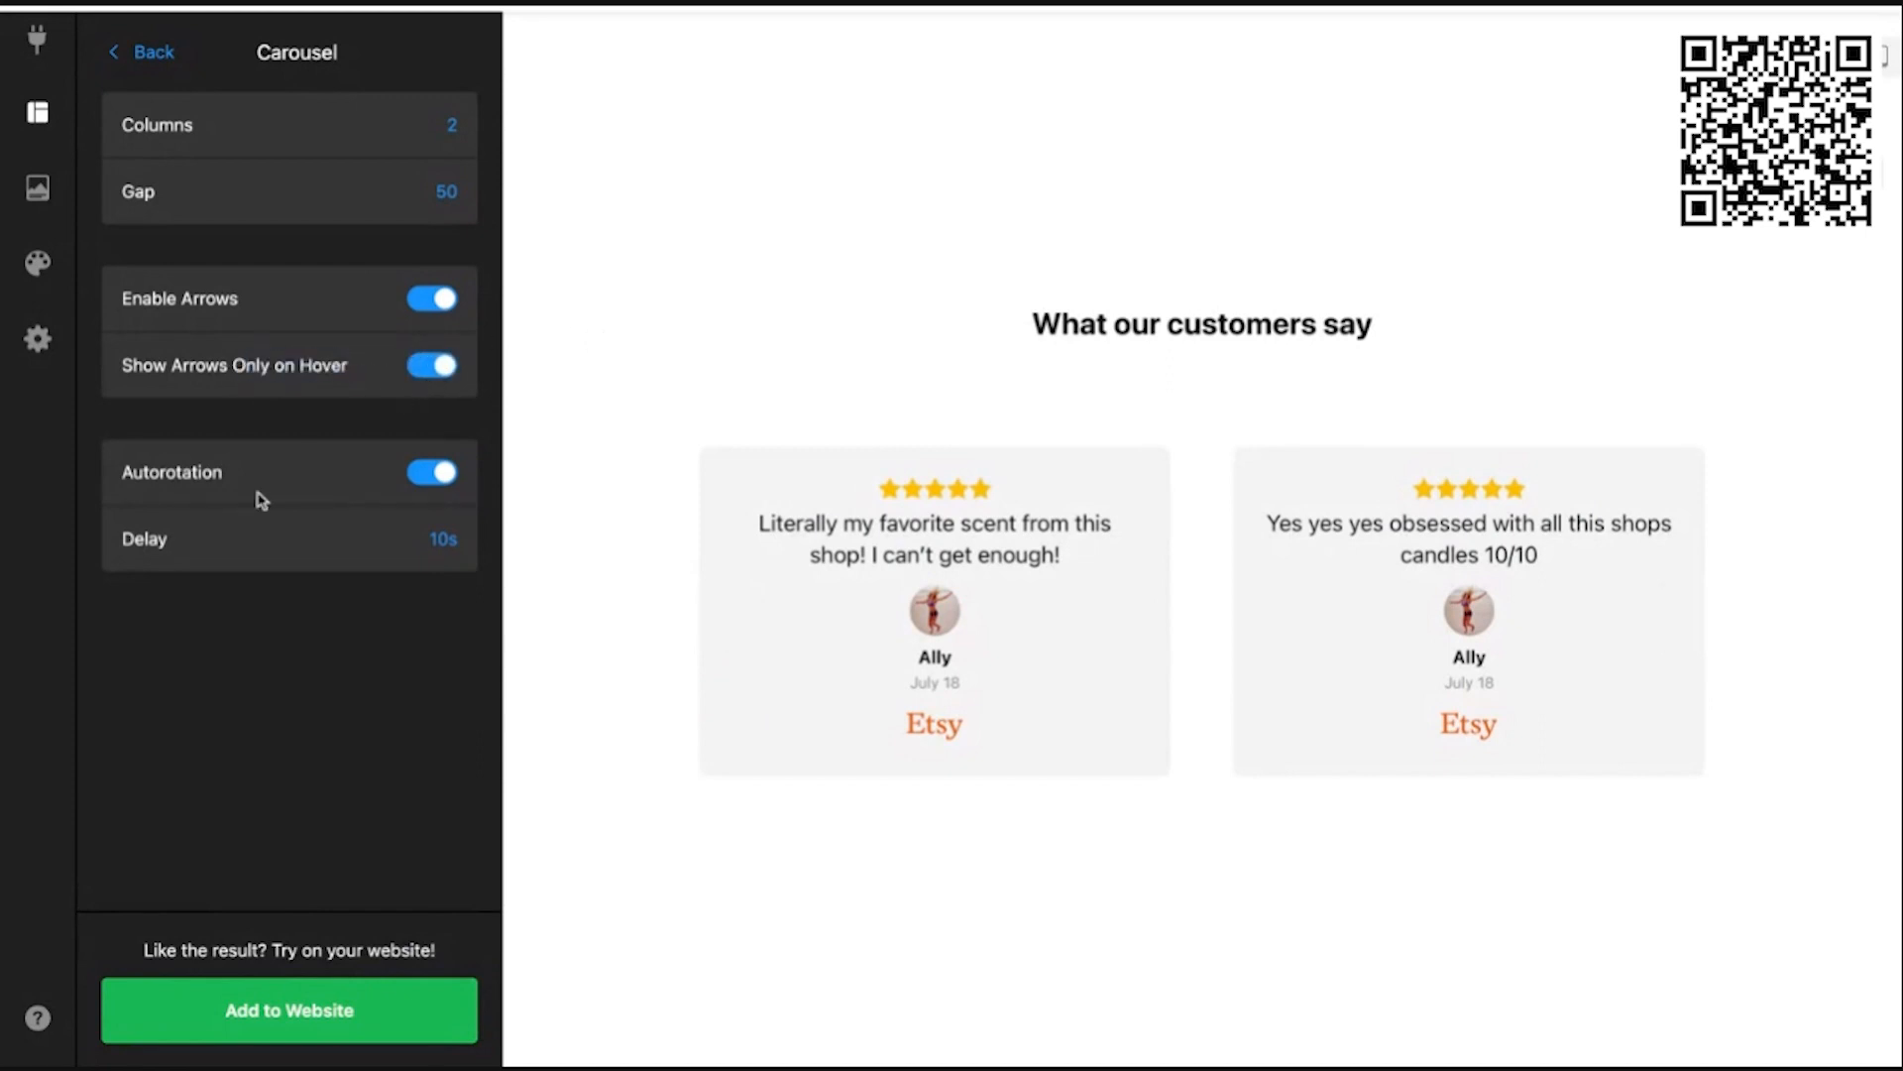
mouse_move(1041, 554)
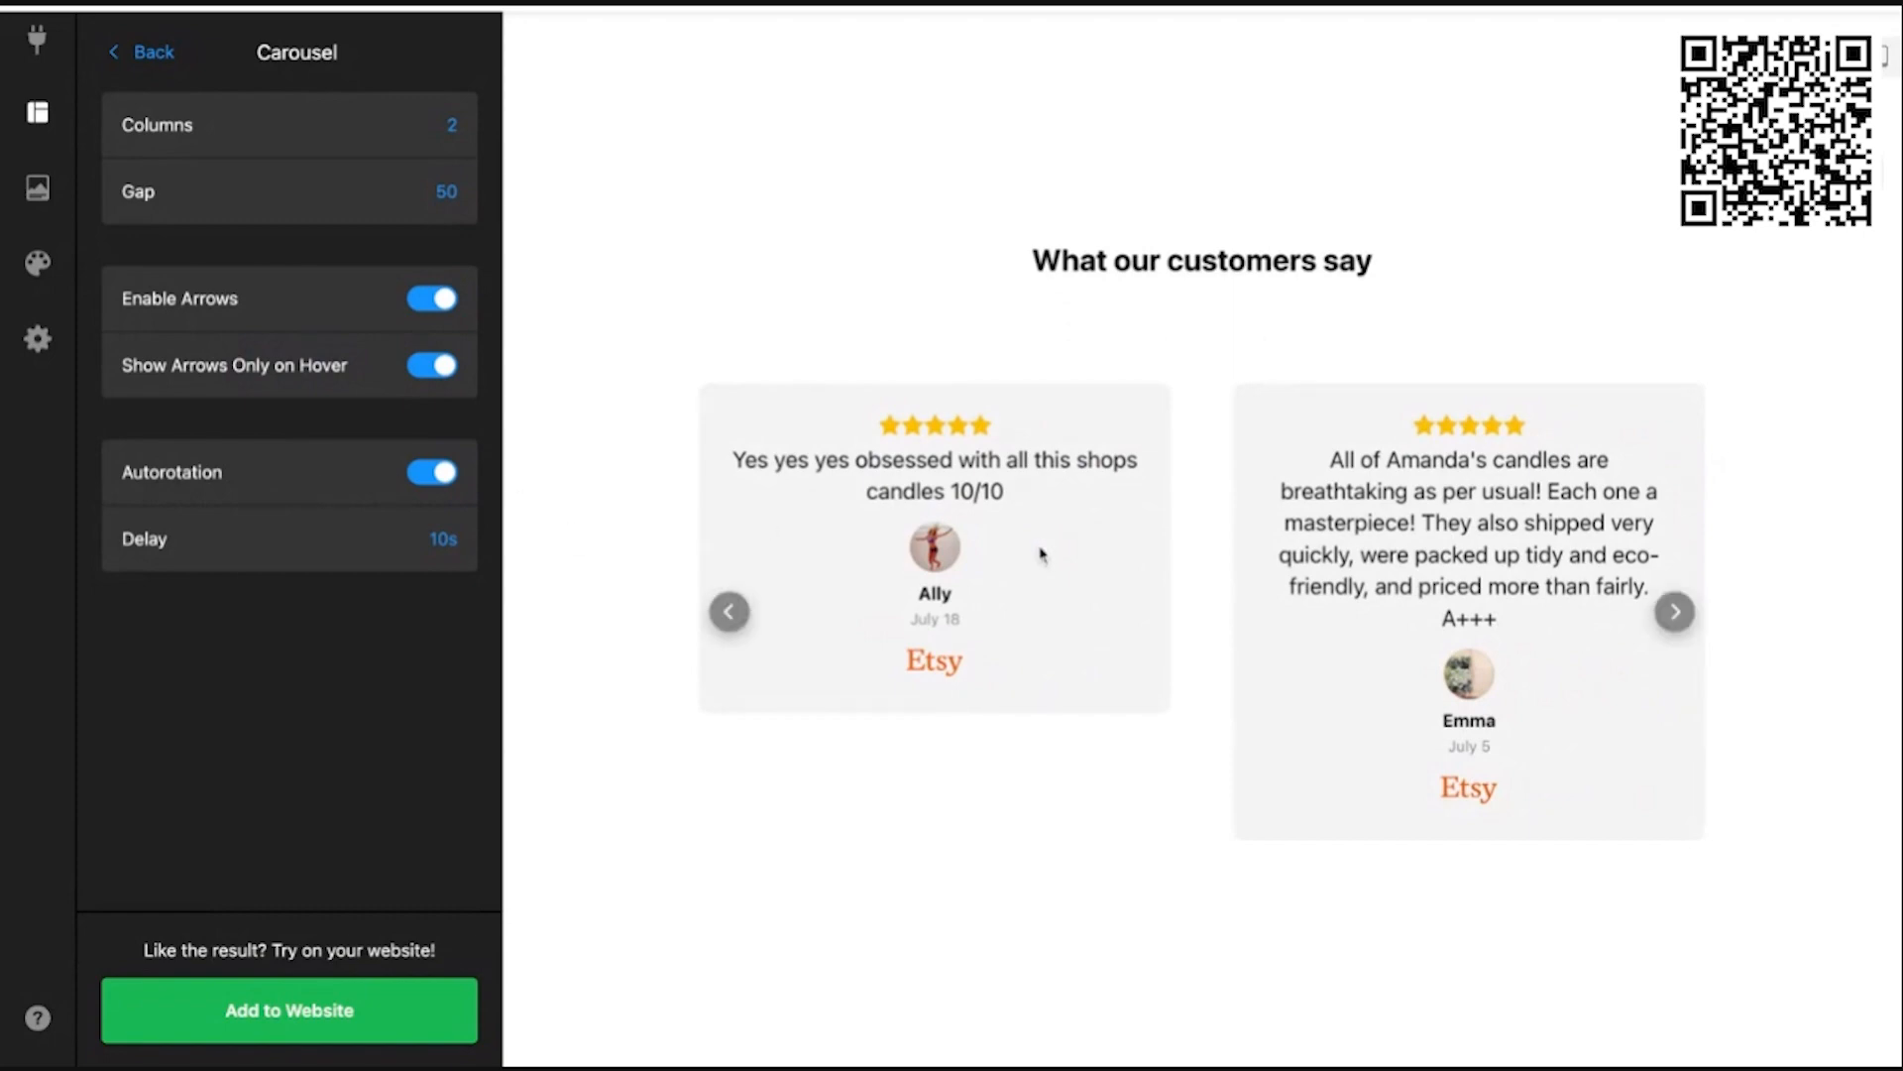
click(1675, 613)
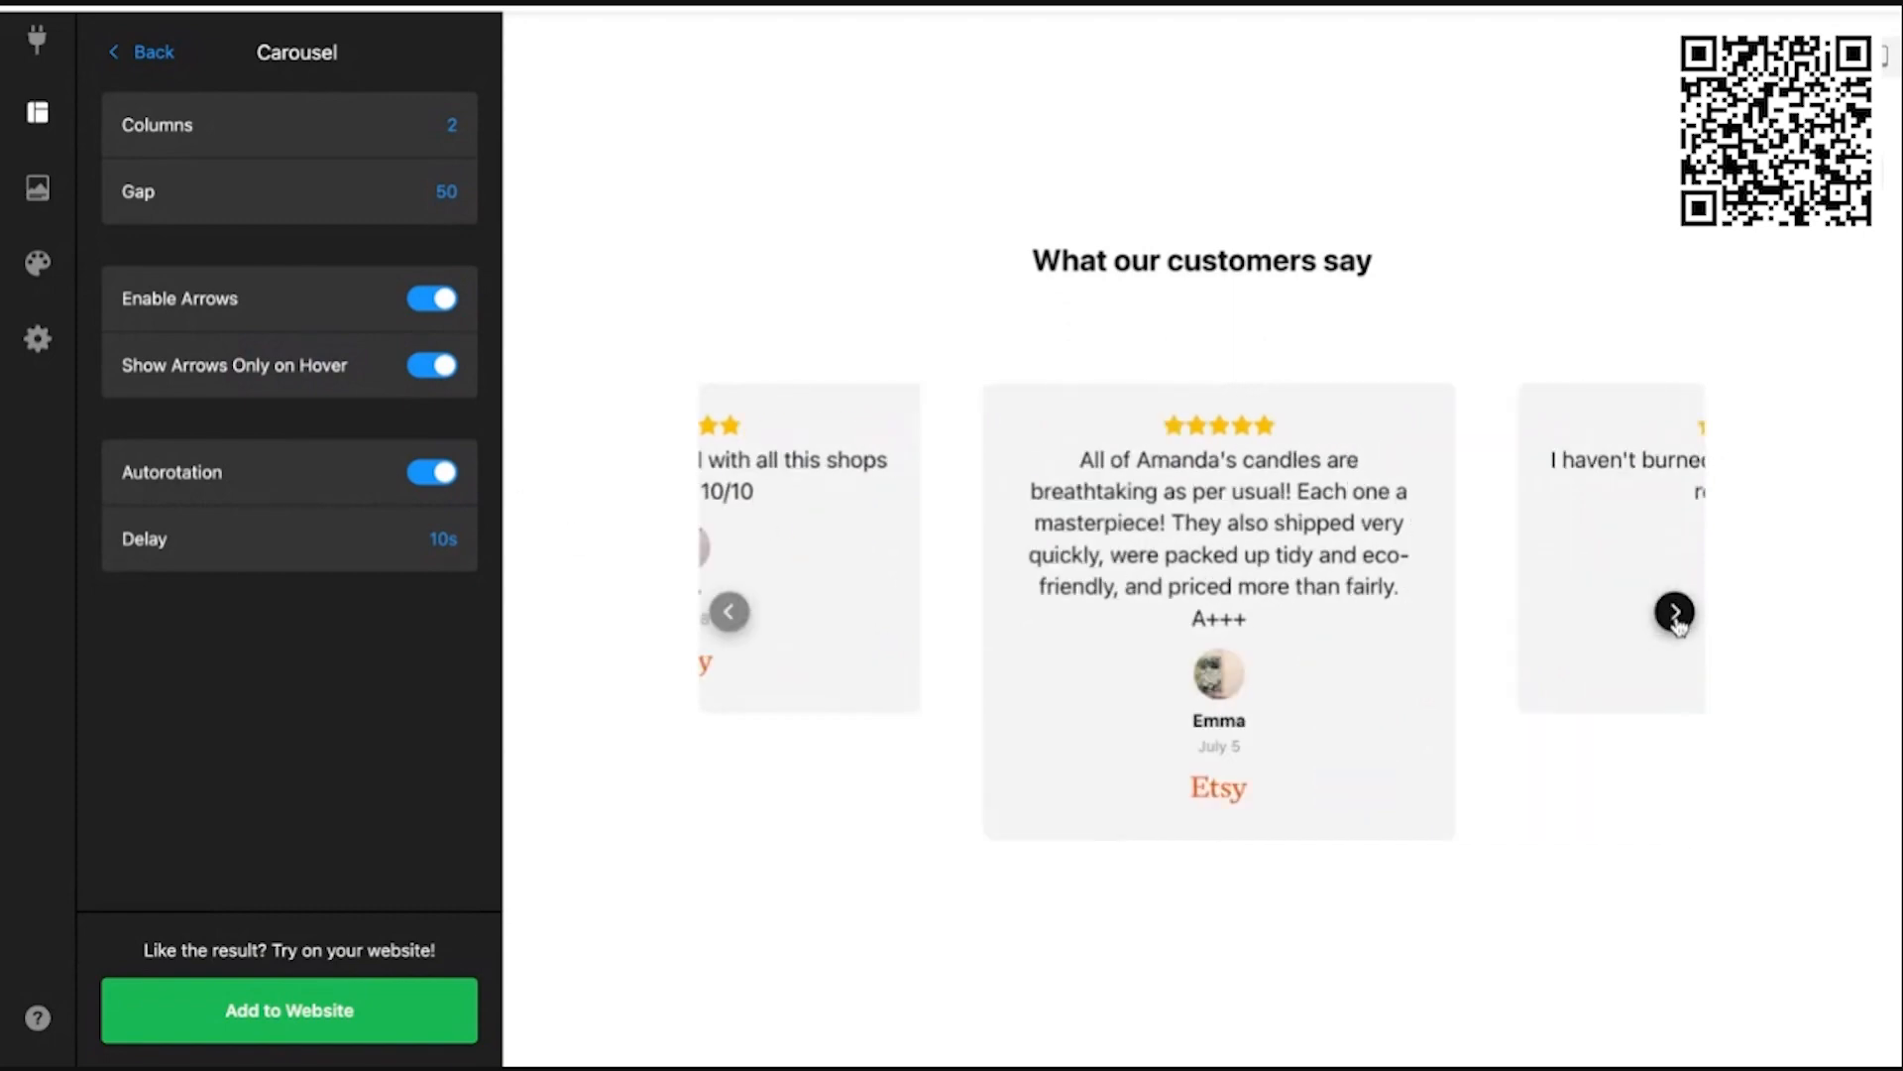
click(1676, 613)
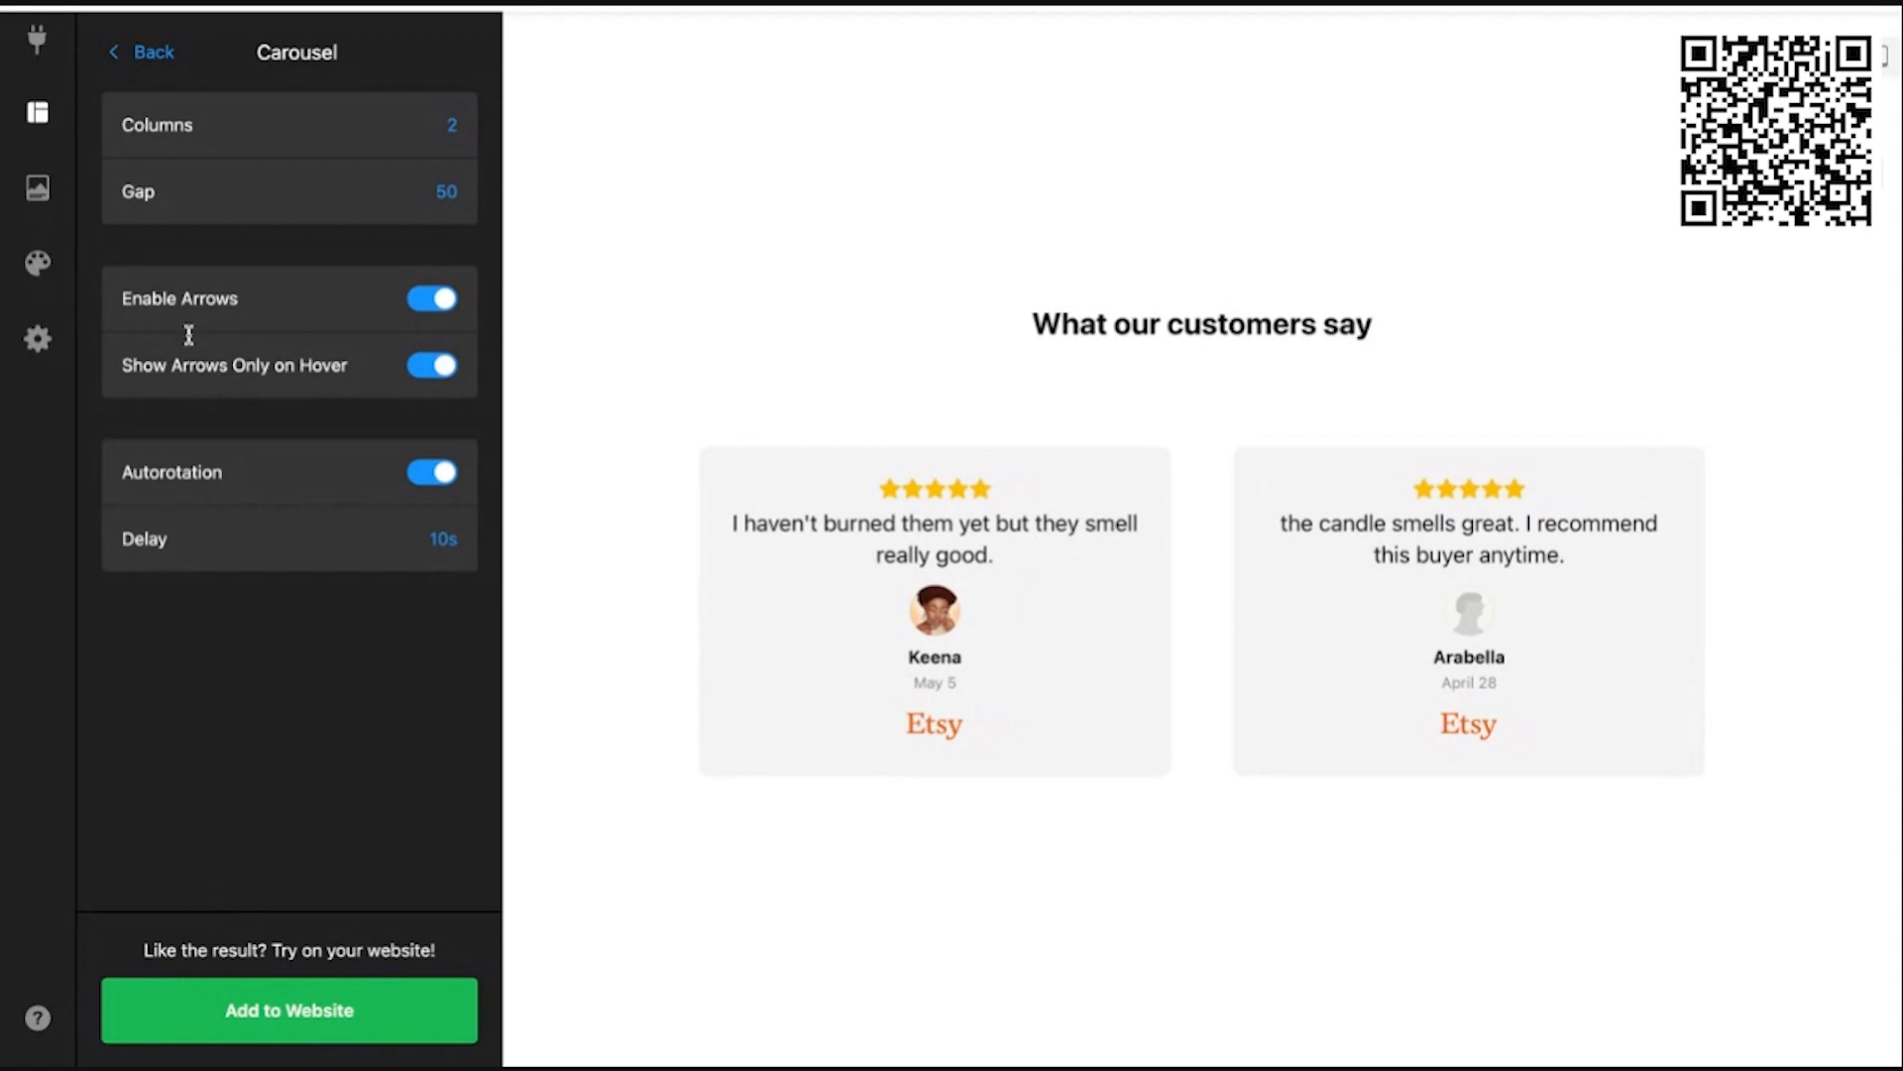
Step: Set the widget's content width to Full Width and page the preview carousel forward to check it
click(167, 52)
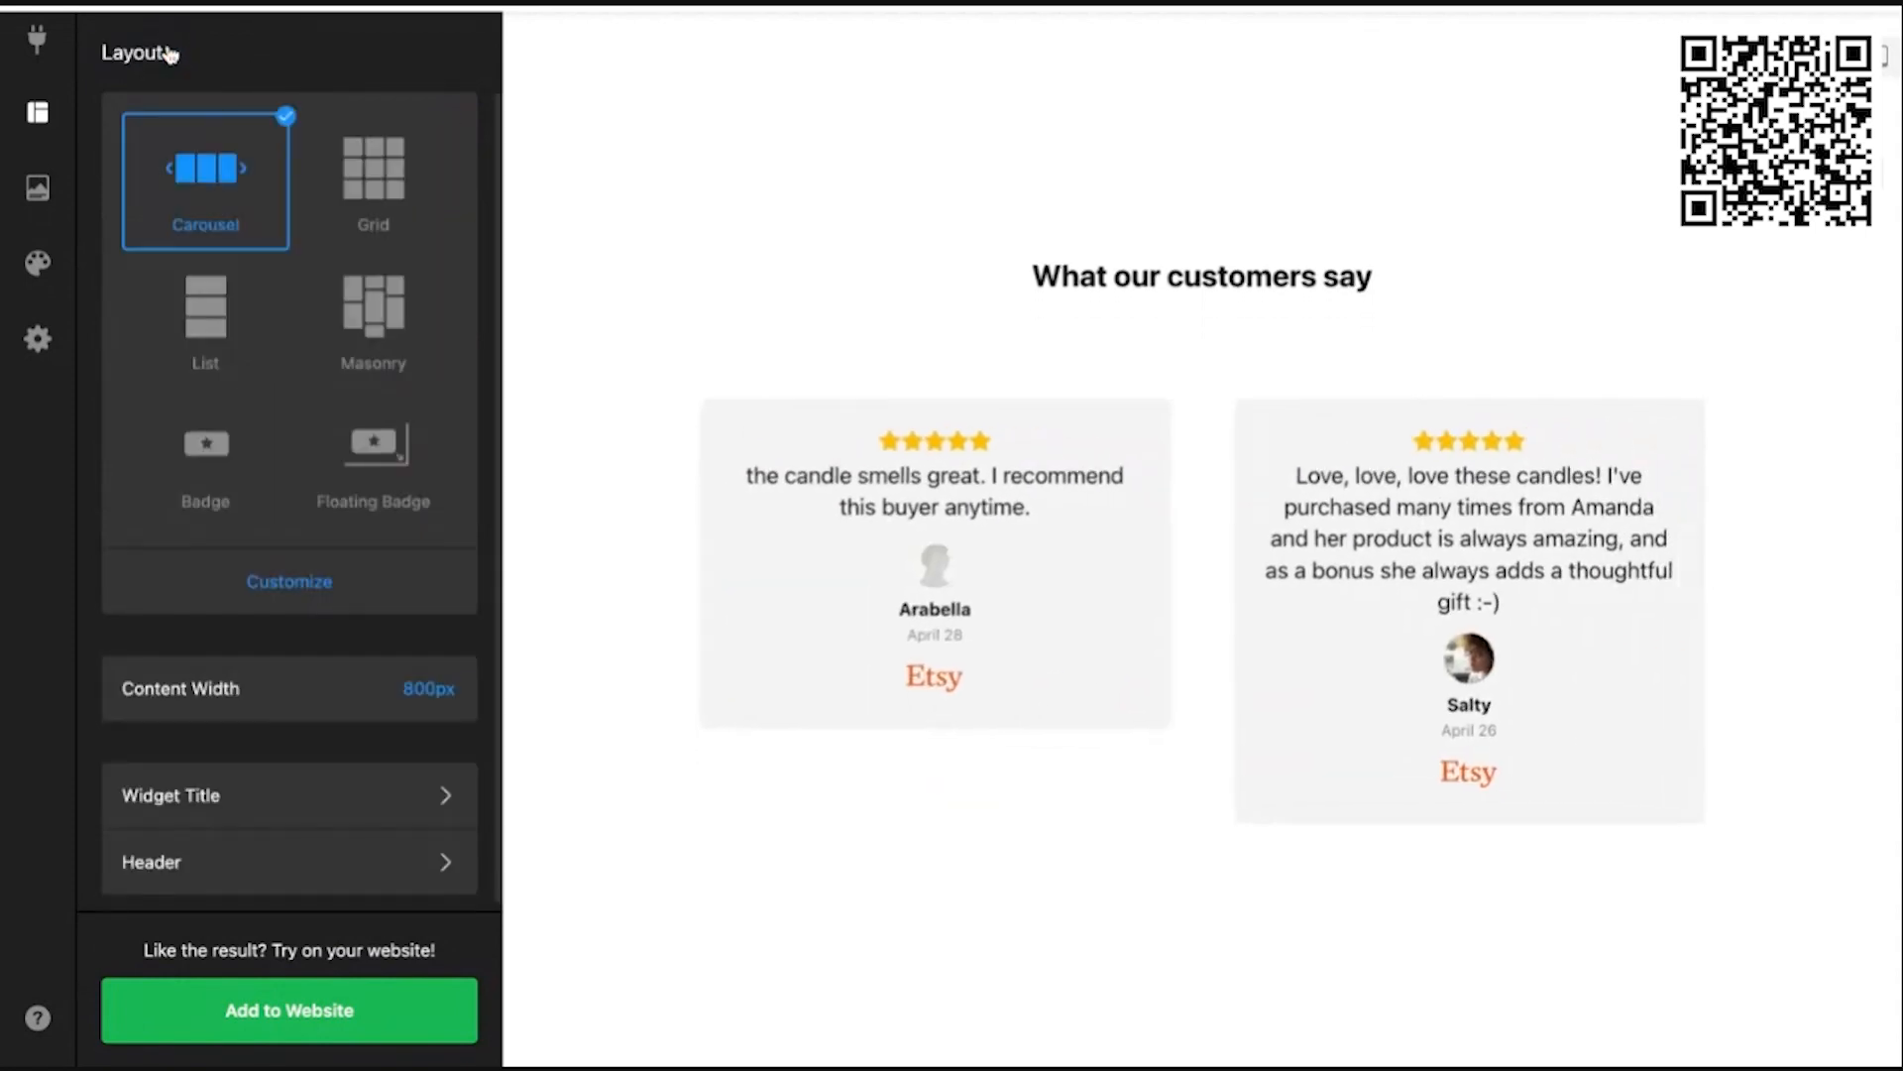
scroll(222, 627, down, 1)
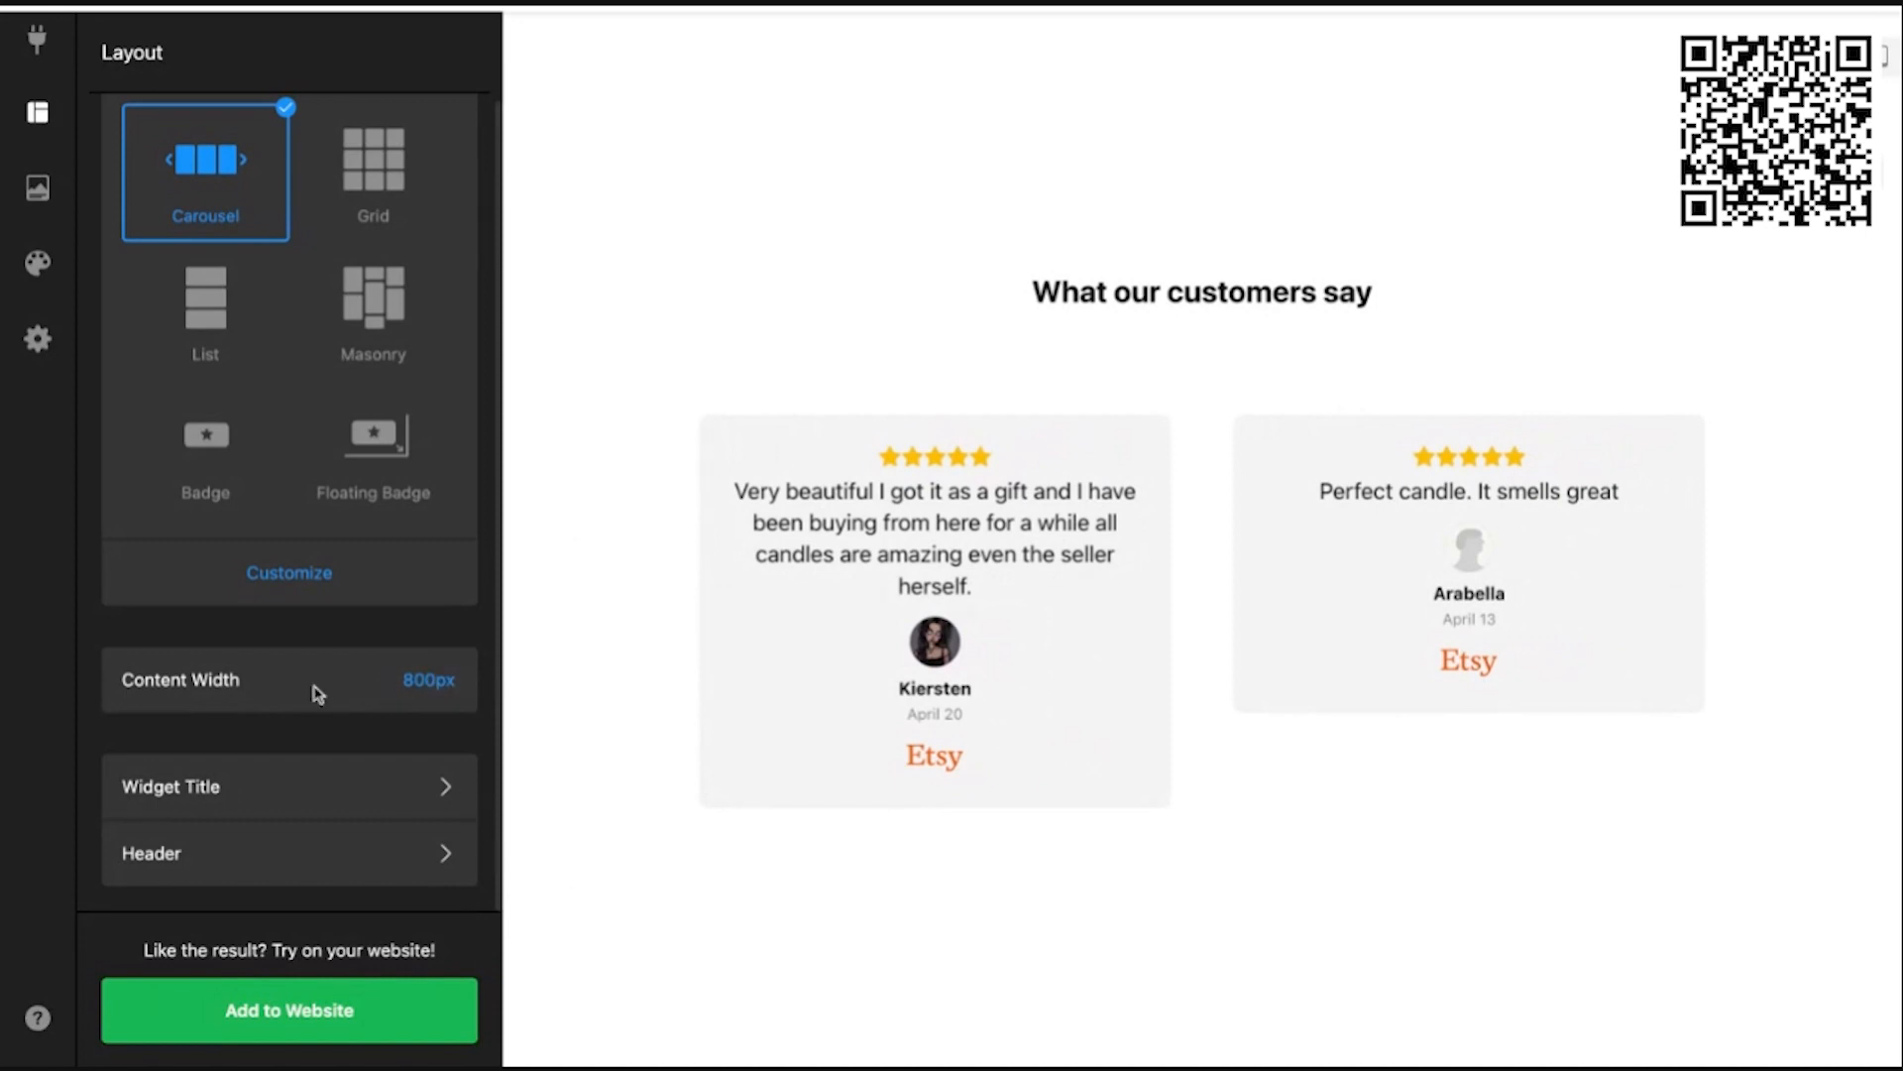
click(424, 691)
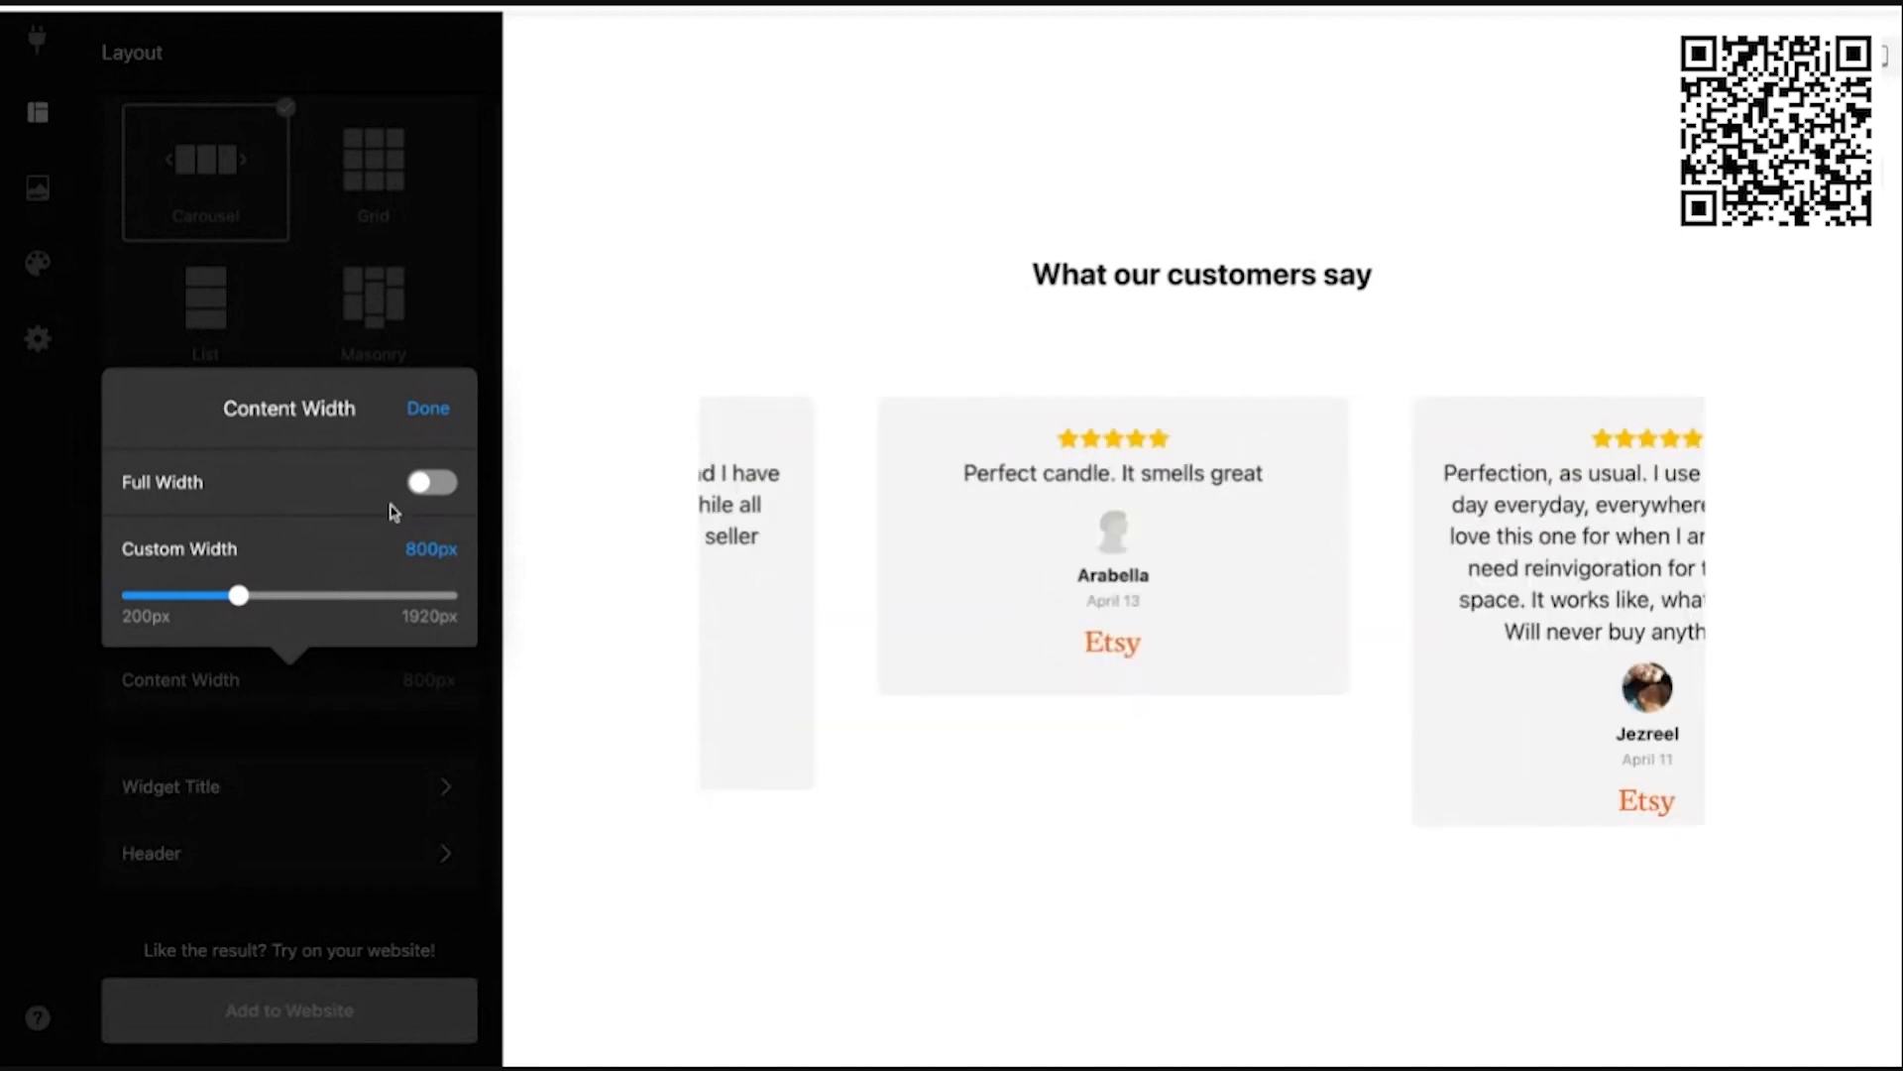
click(432, 482)
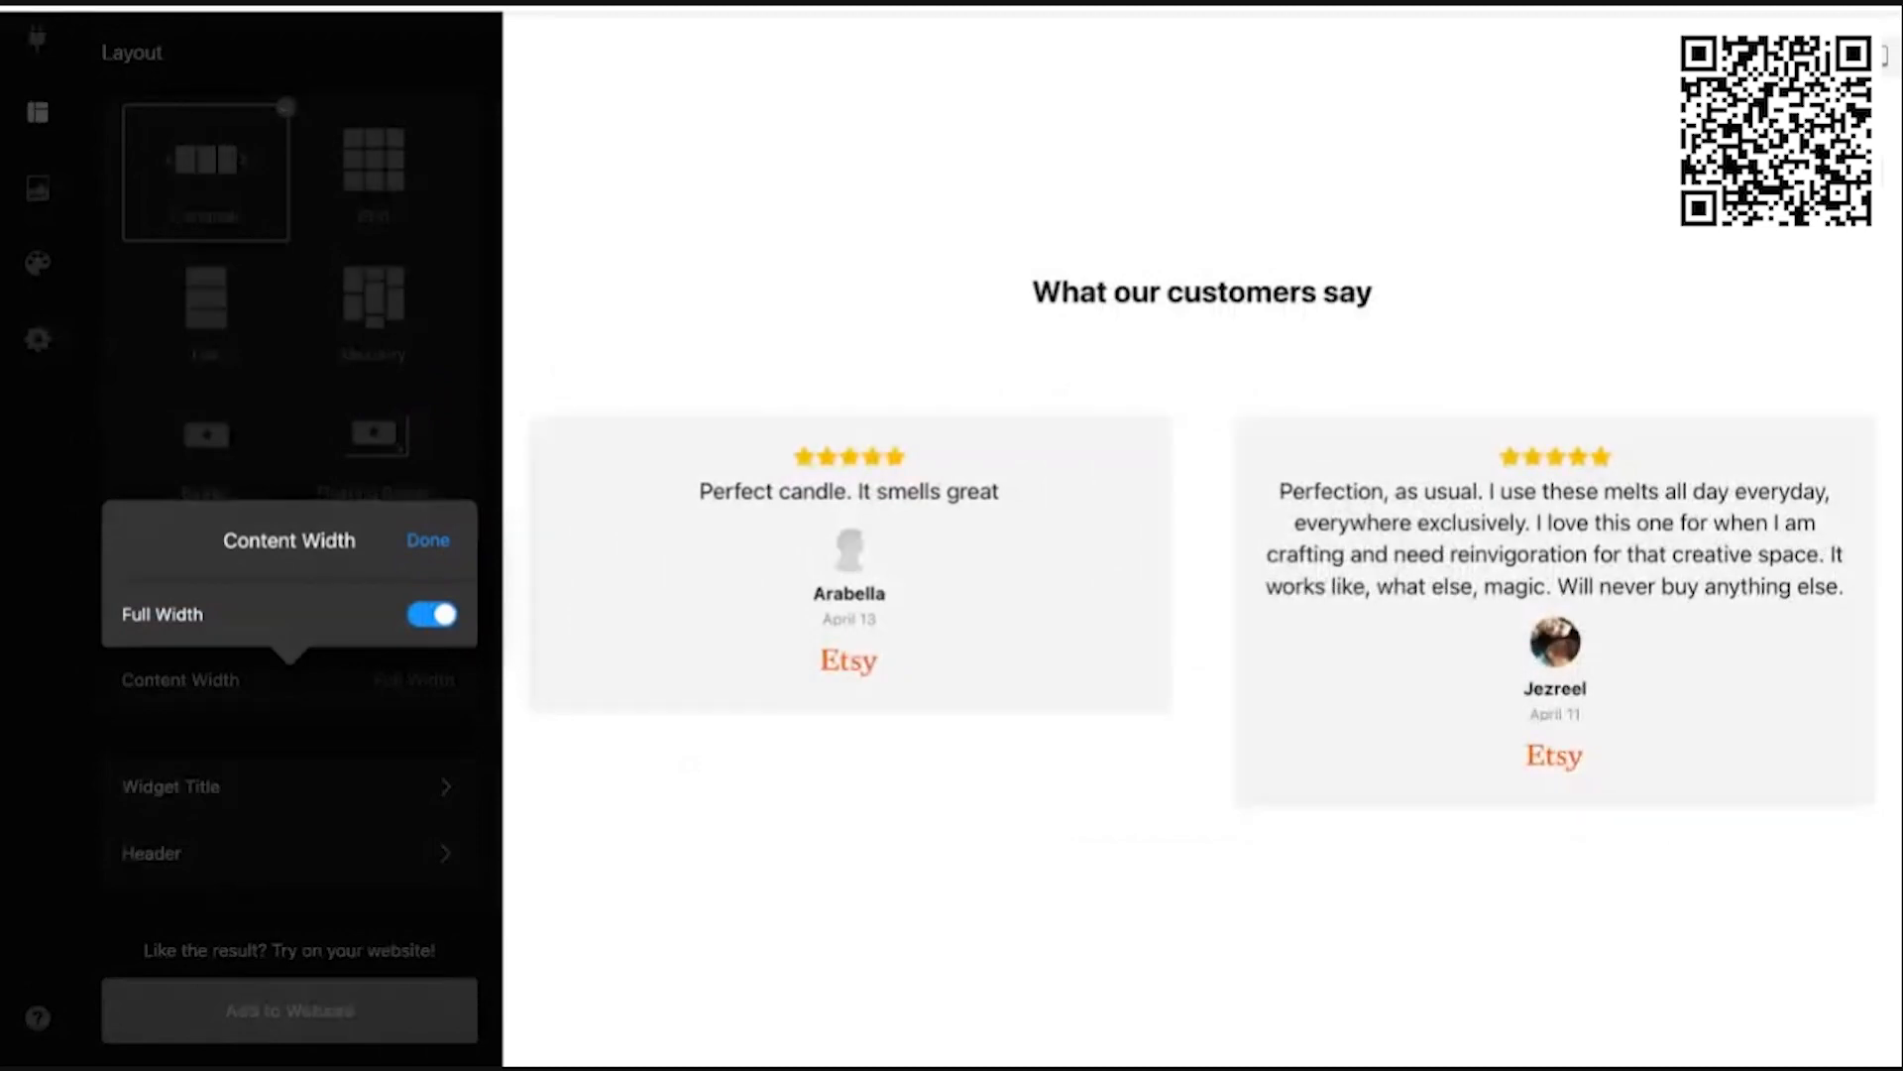
click(429, 541)
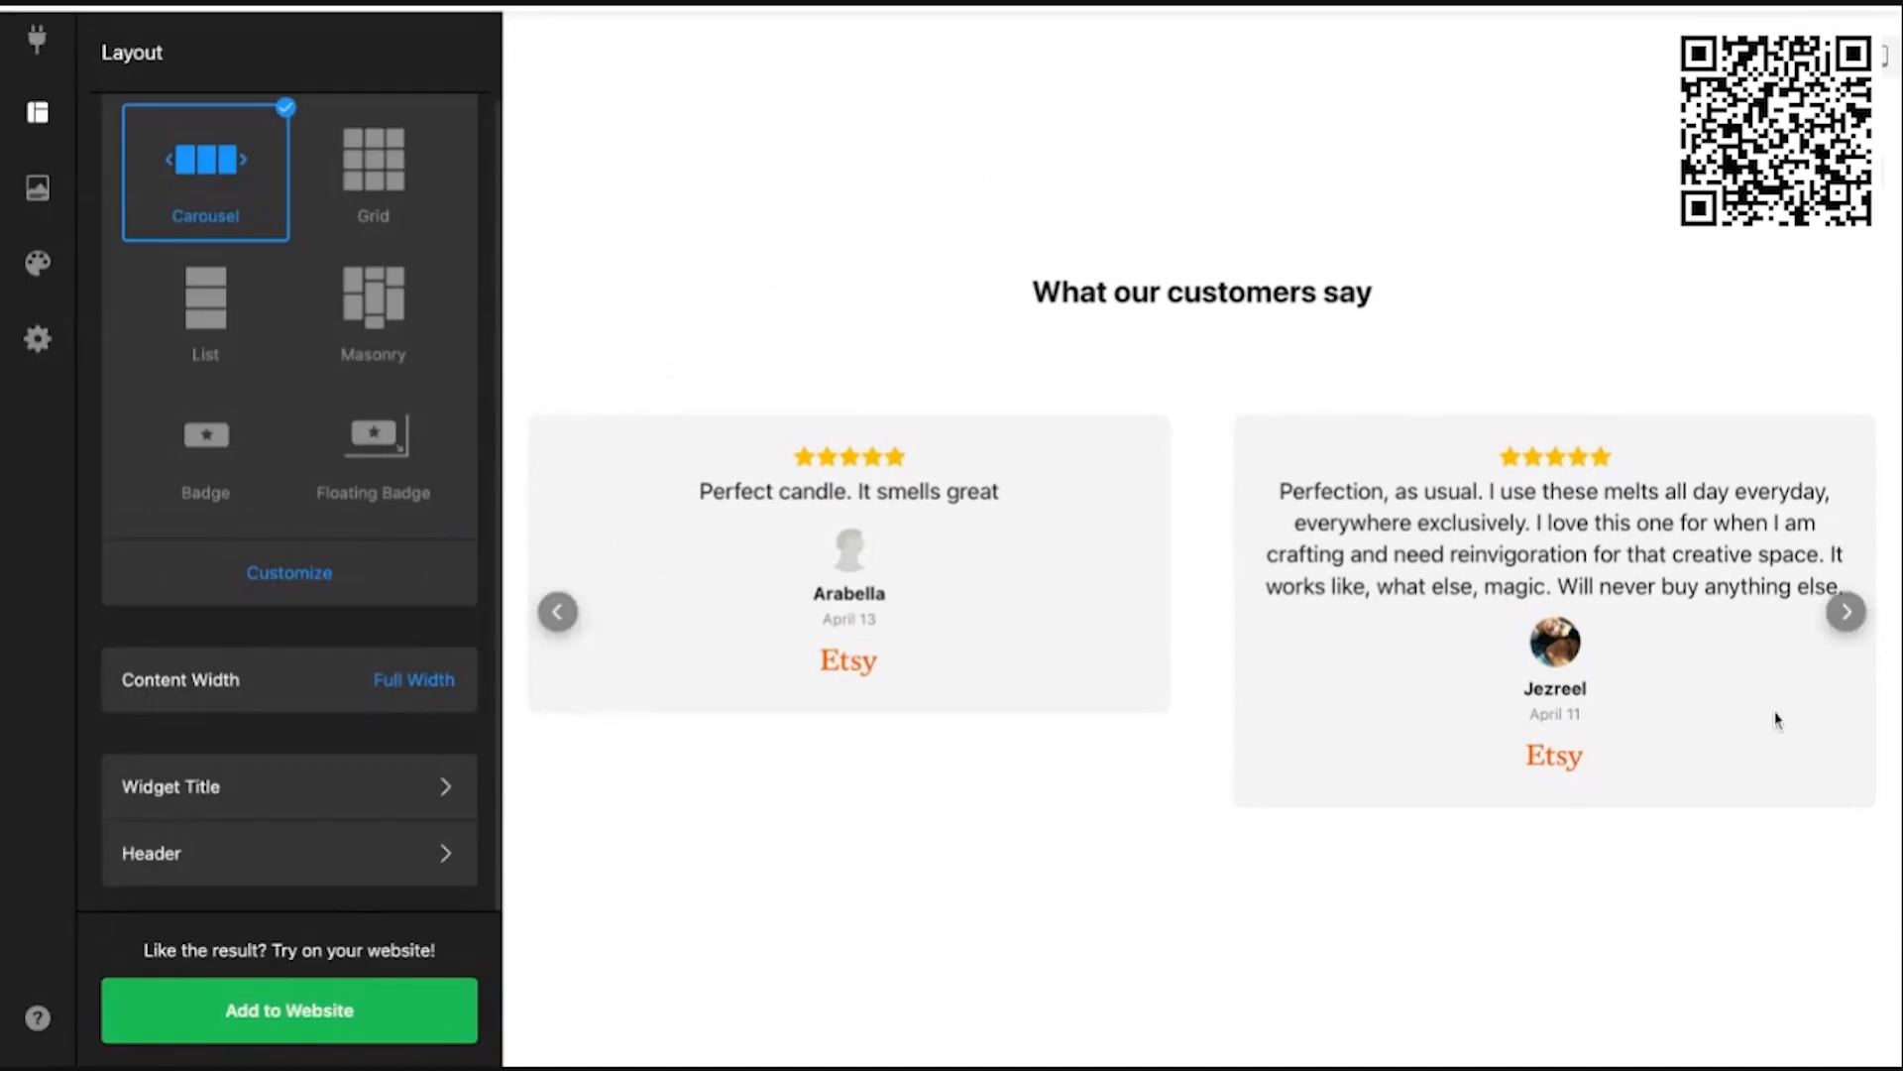
click(1846, 612)
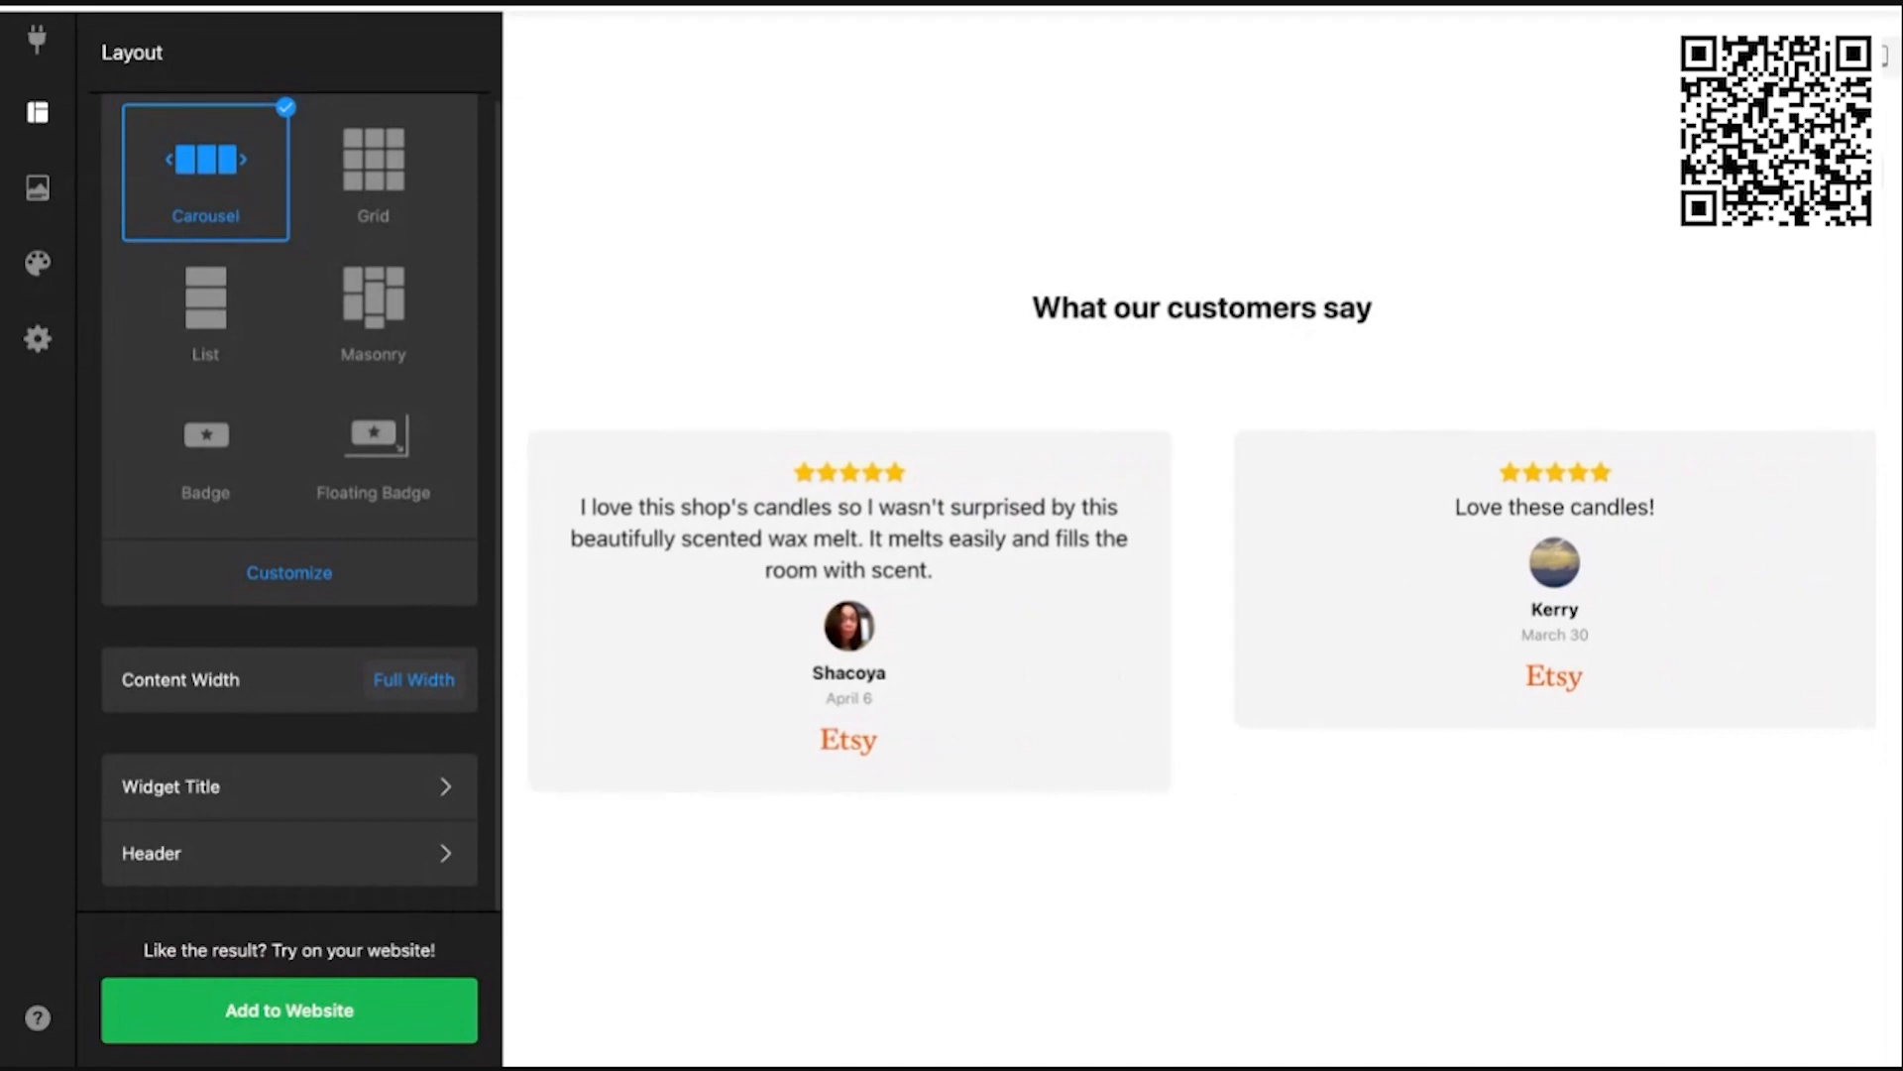
Step: Open the widget title settings, then toggle the title off and back on to compare the preview
scroll(333, 786, down, 2)
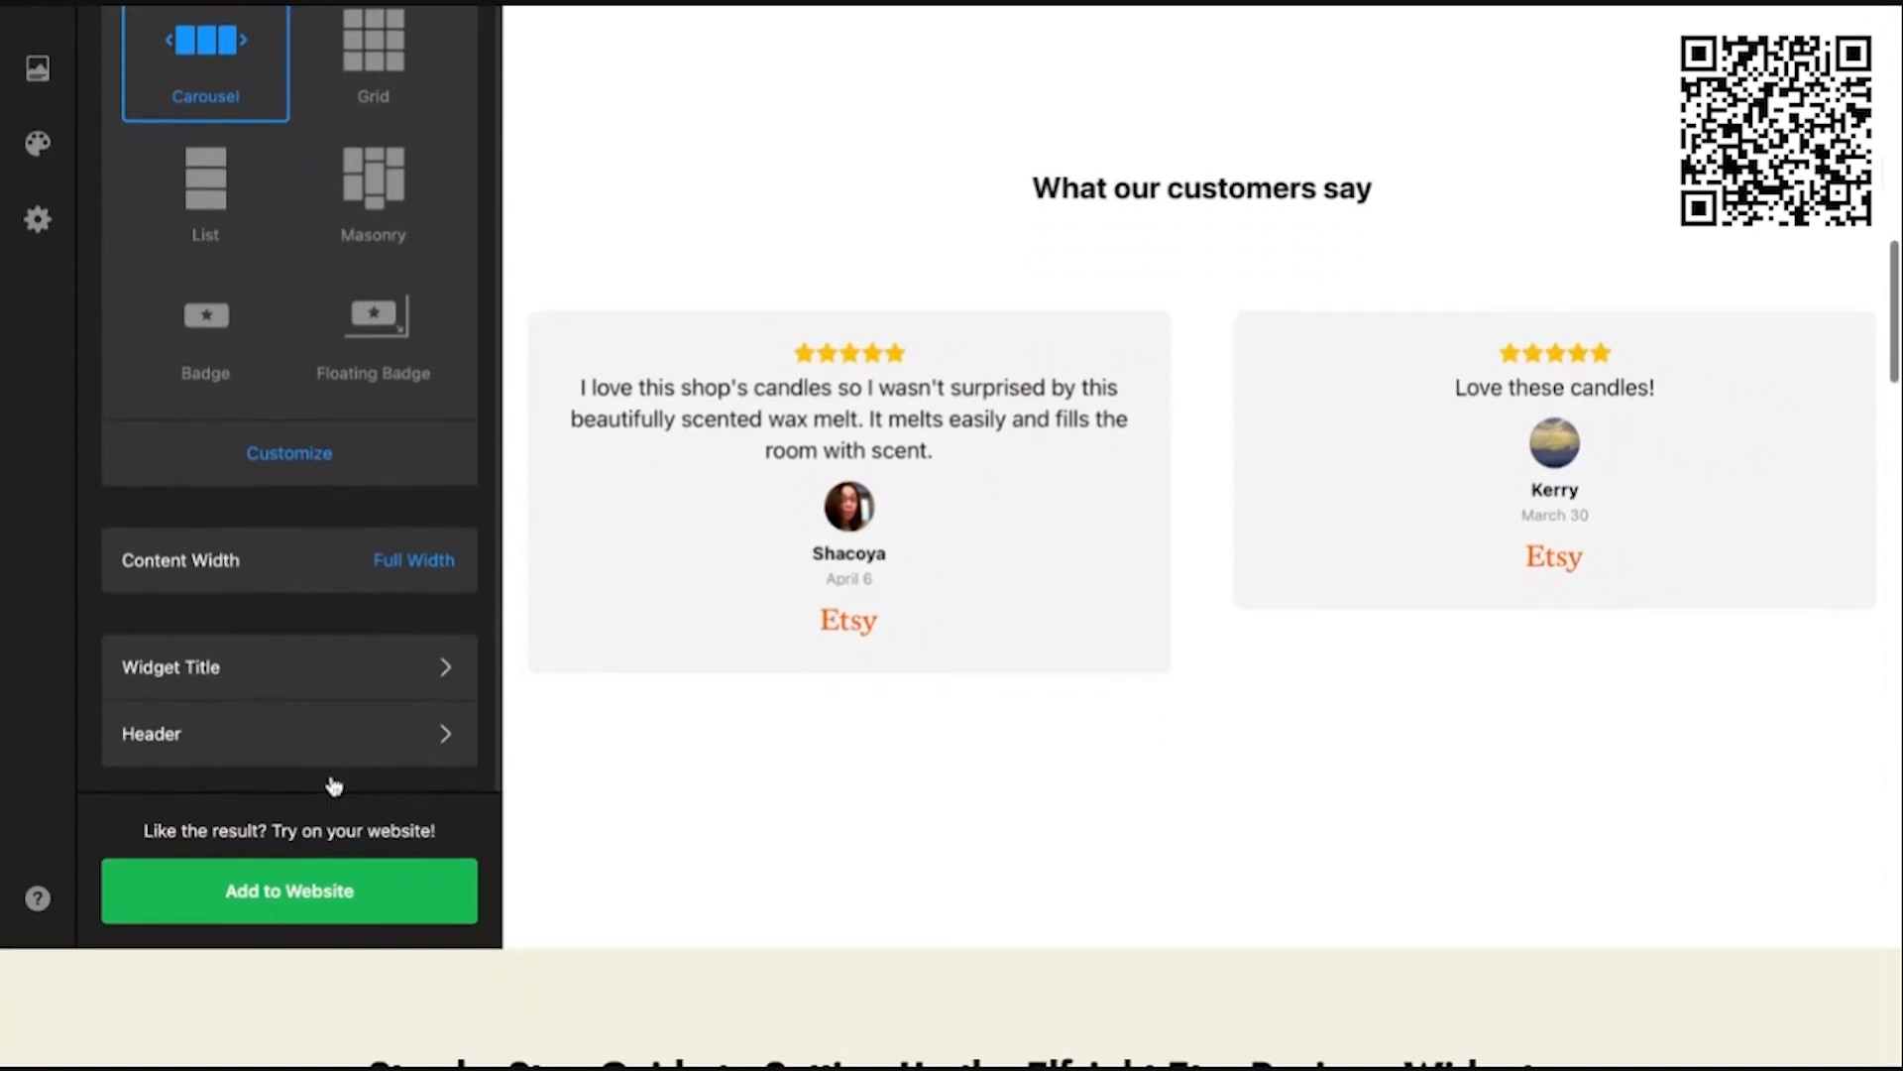
scroll(333, 786, up, 1)
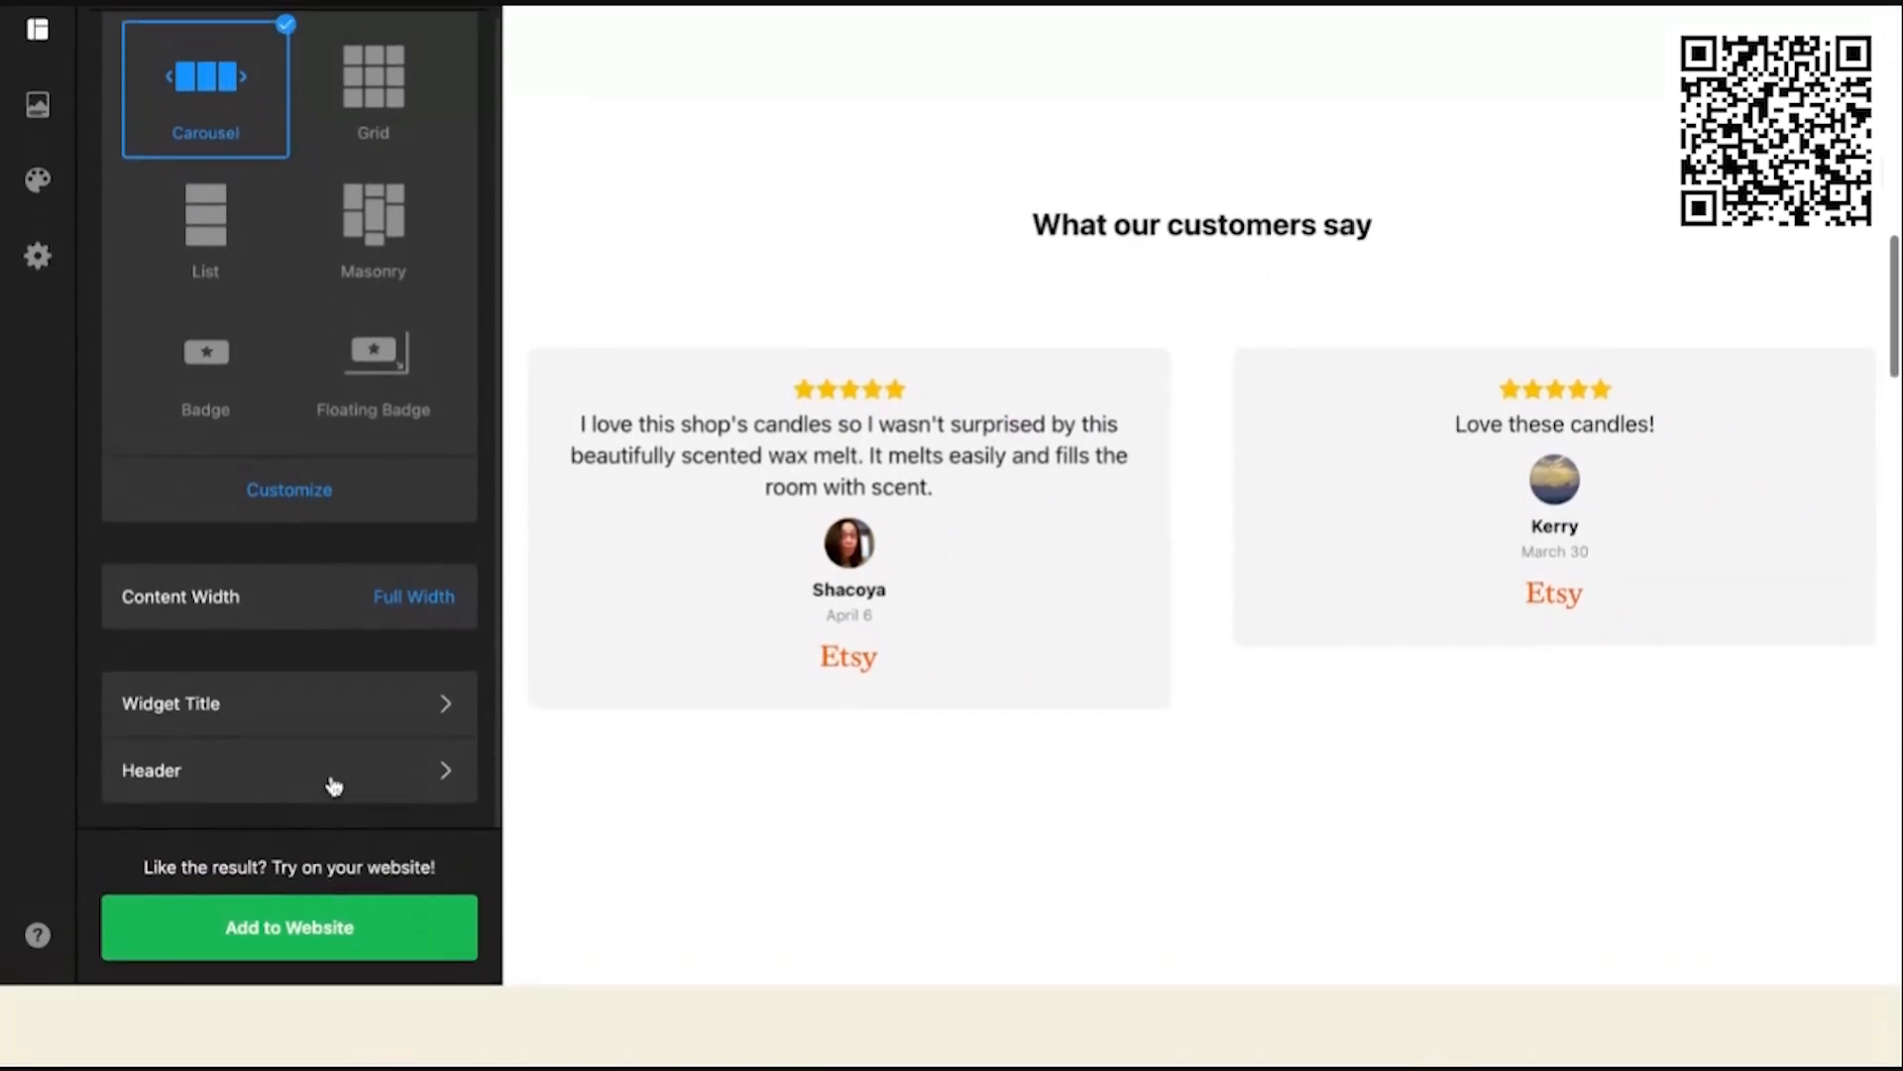
scroll(333, 786, up, 2)
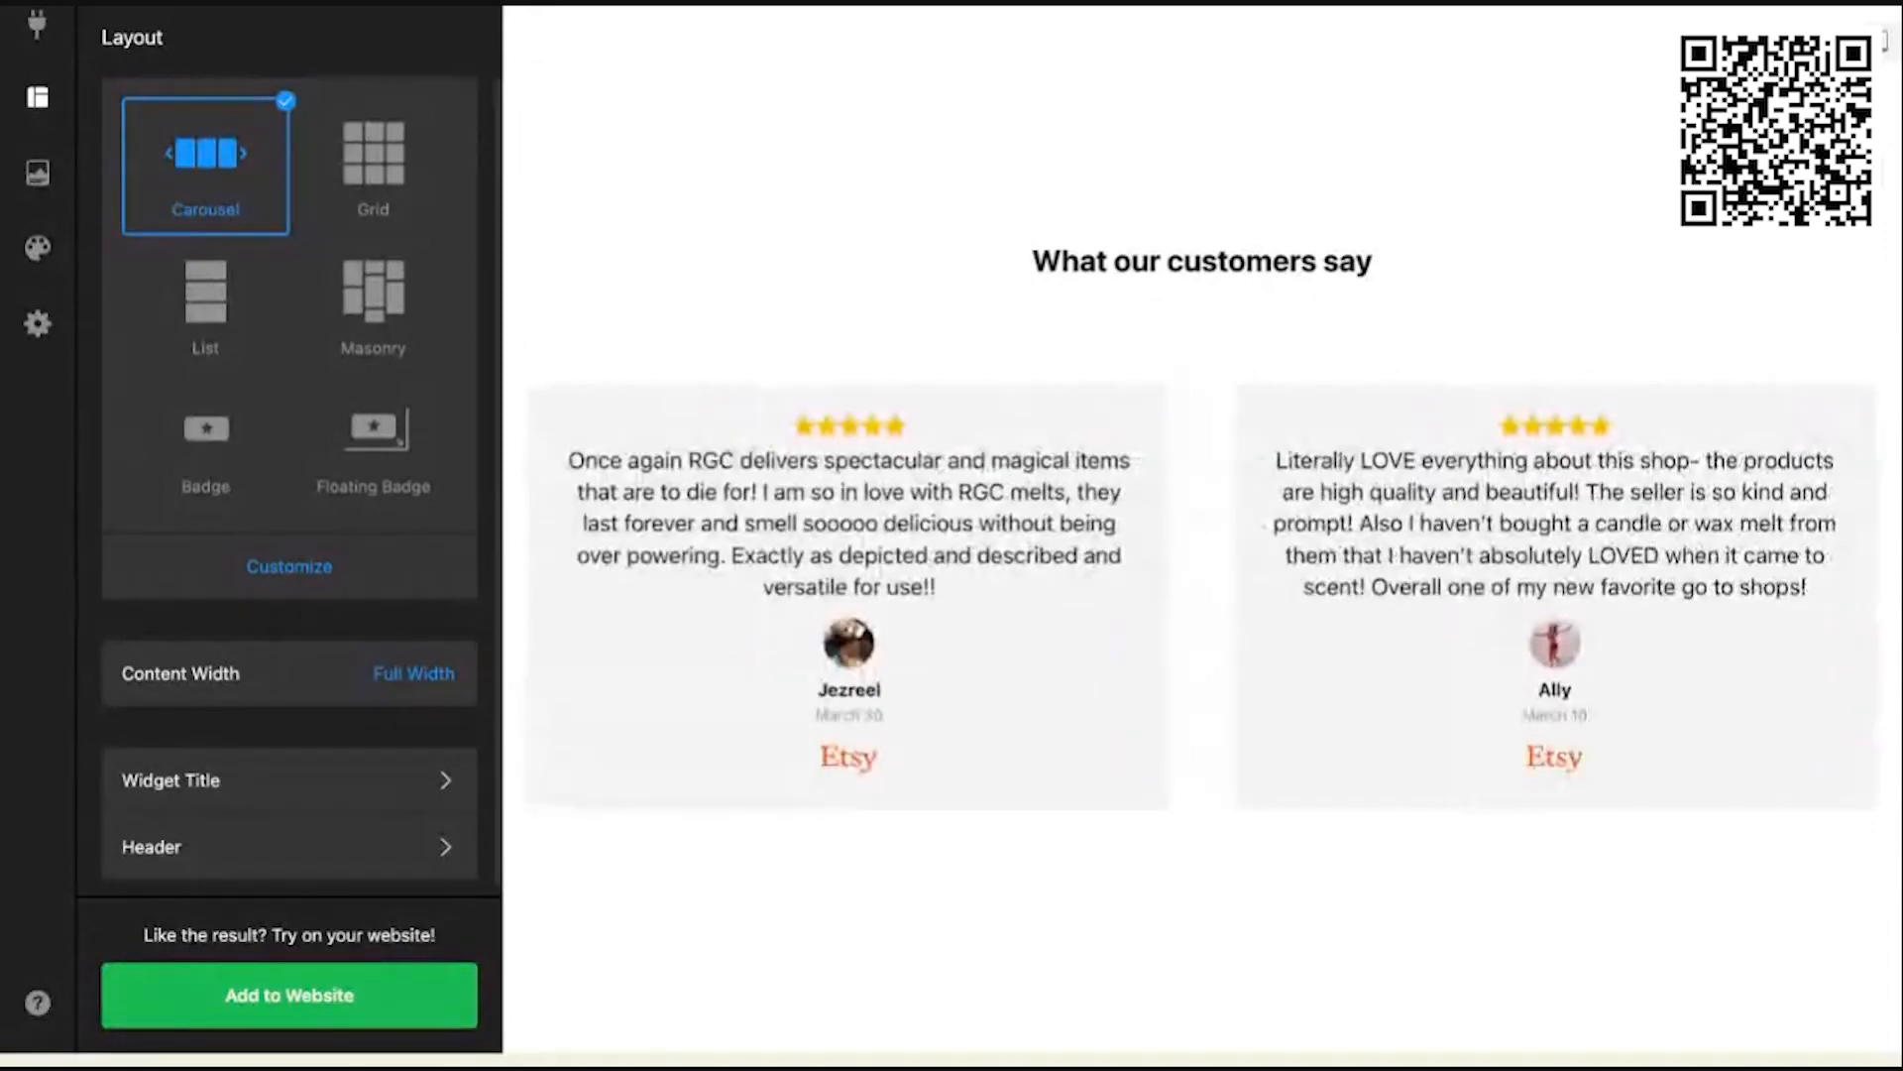
scroll(290, 476, down, 1)
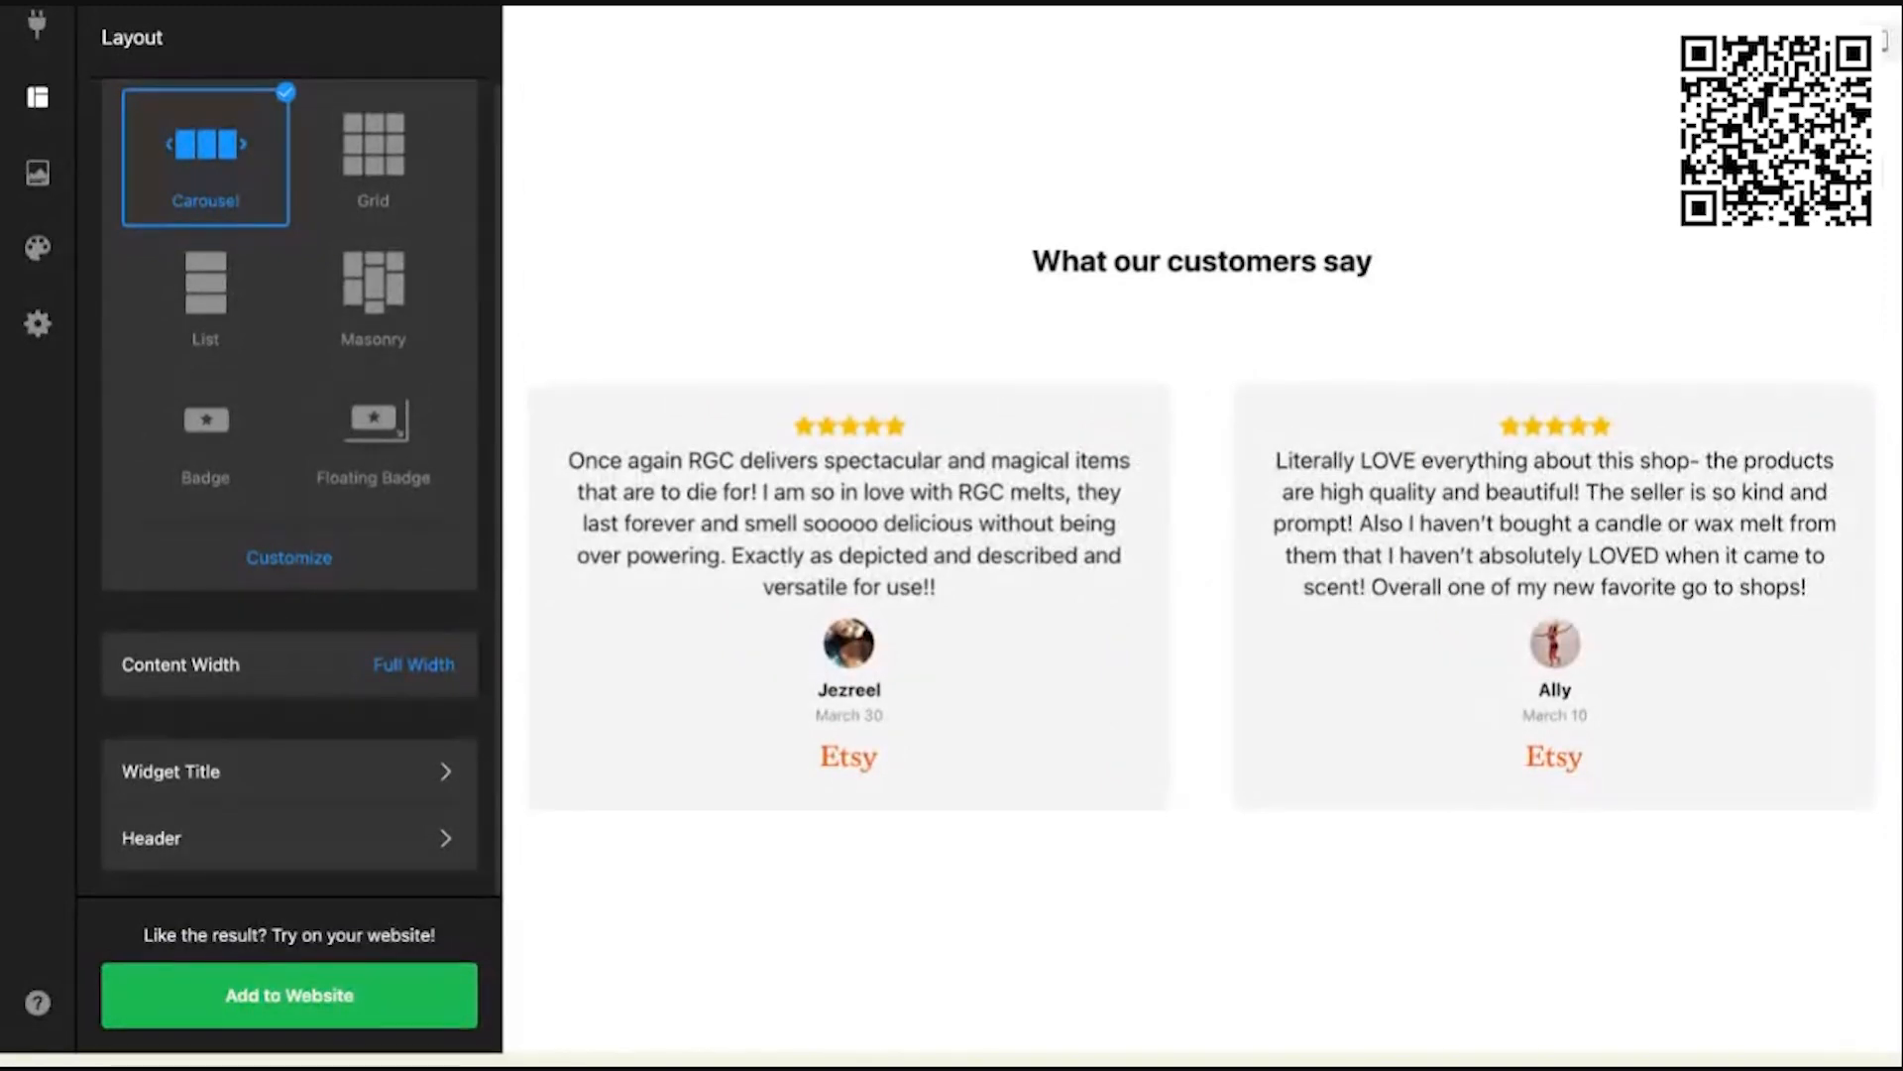
click(347, 772)
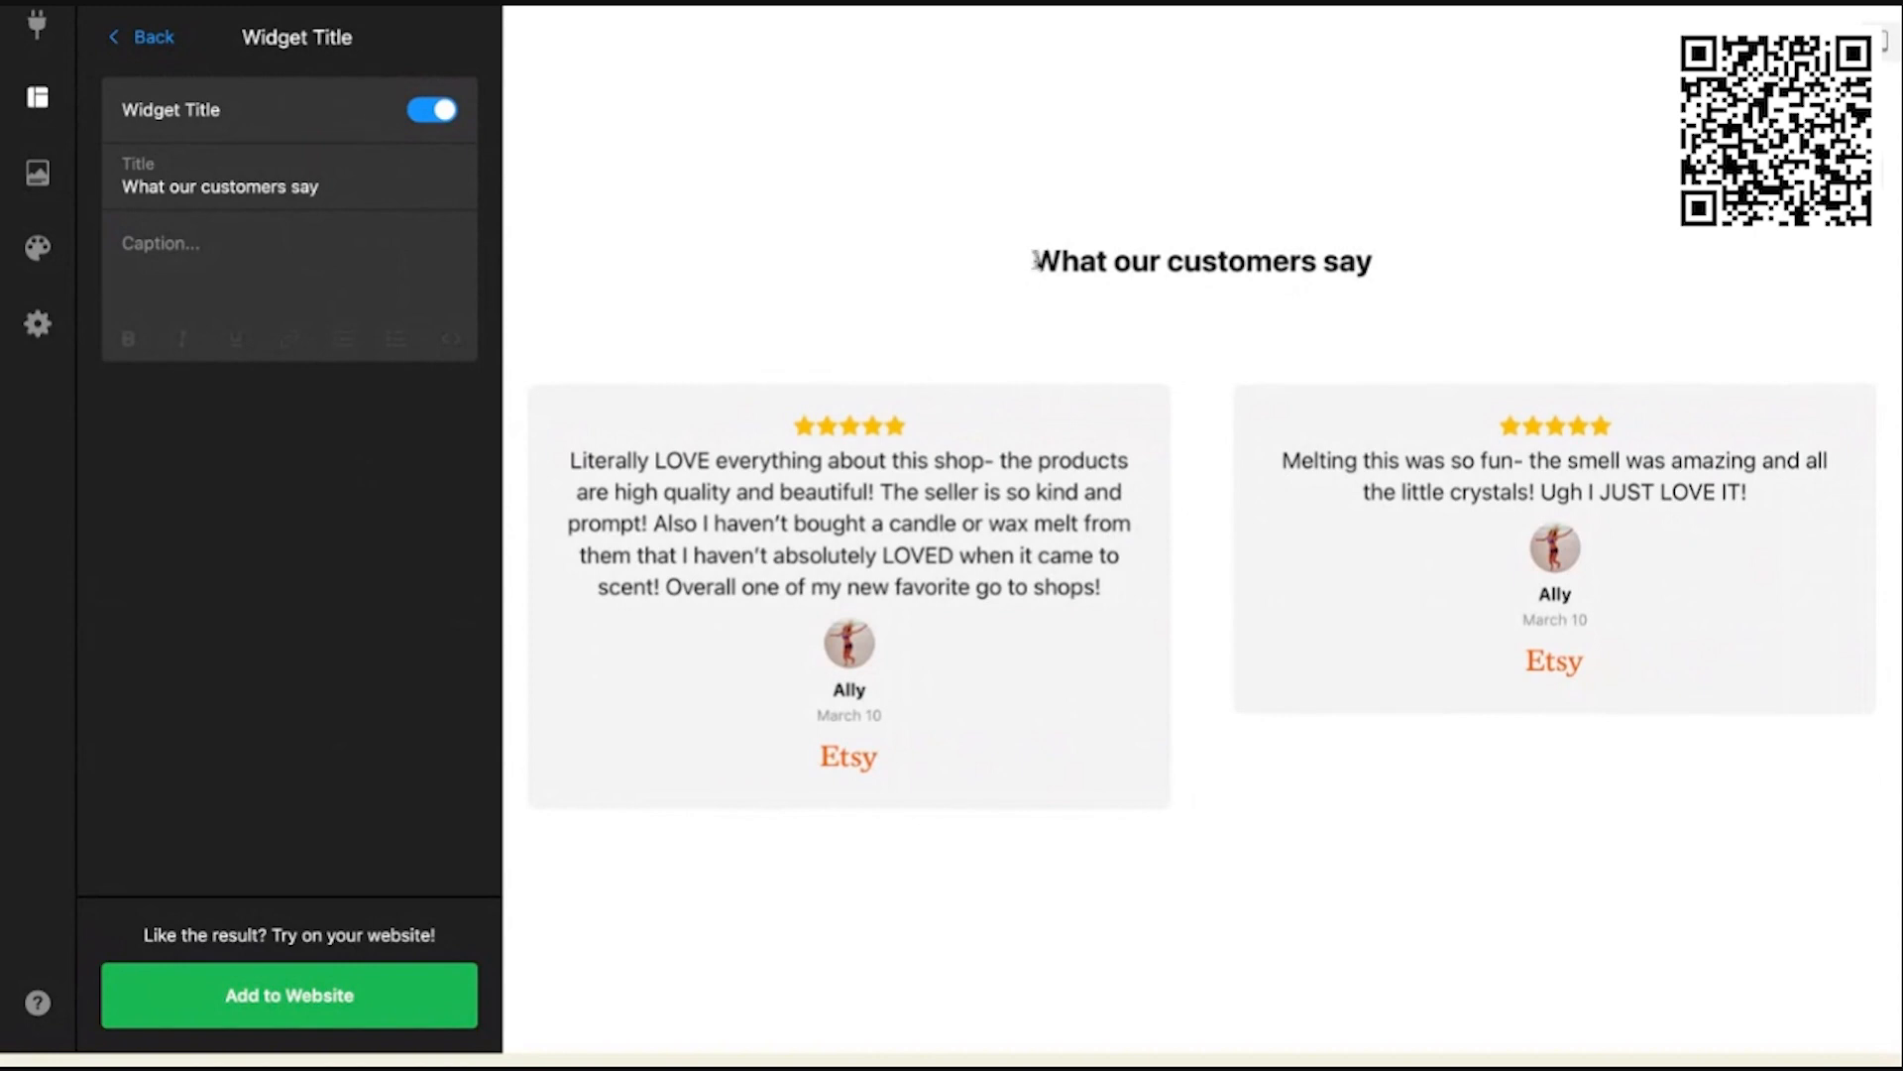
drag(1034, 259, 1375, 264)
click(423, 112)
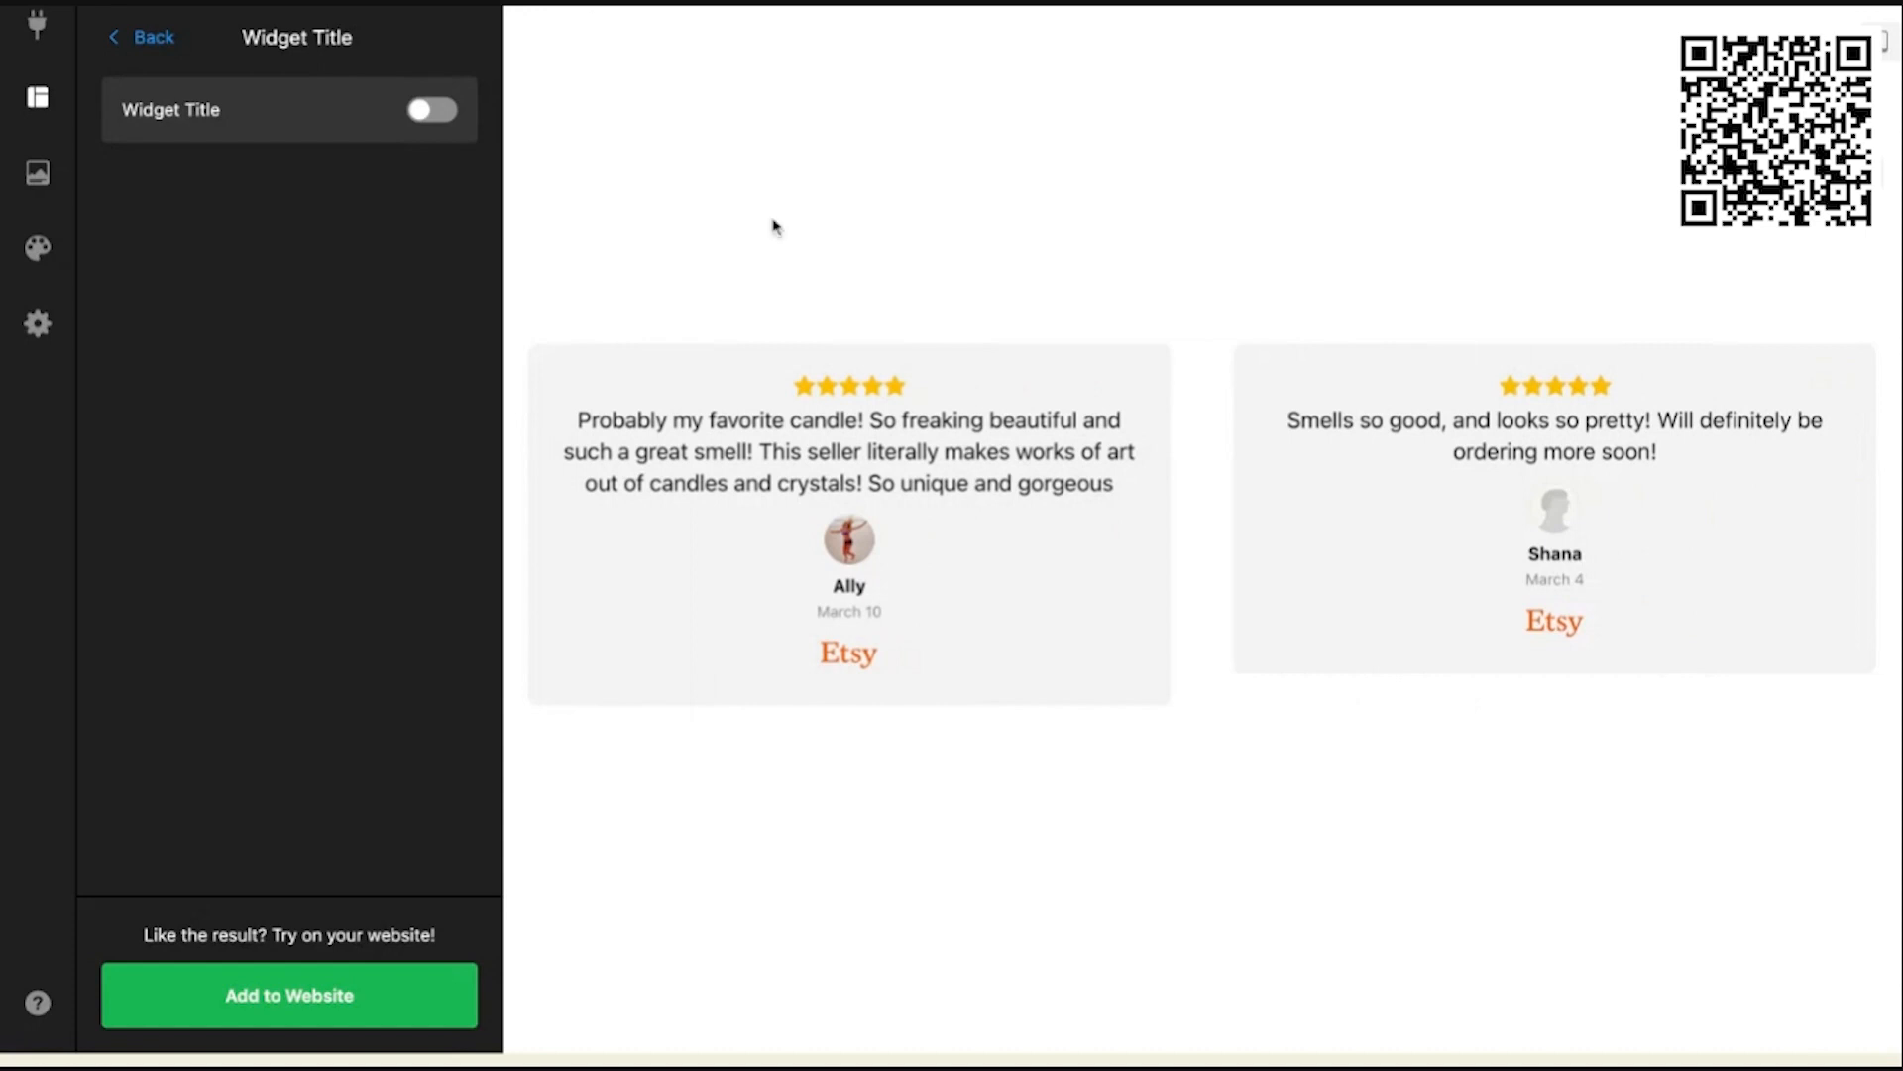
click(444, 110)
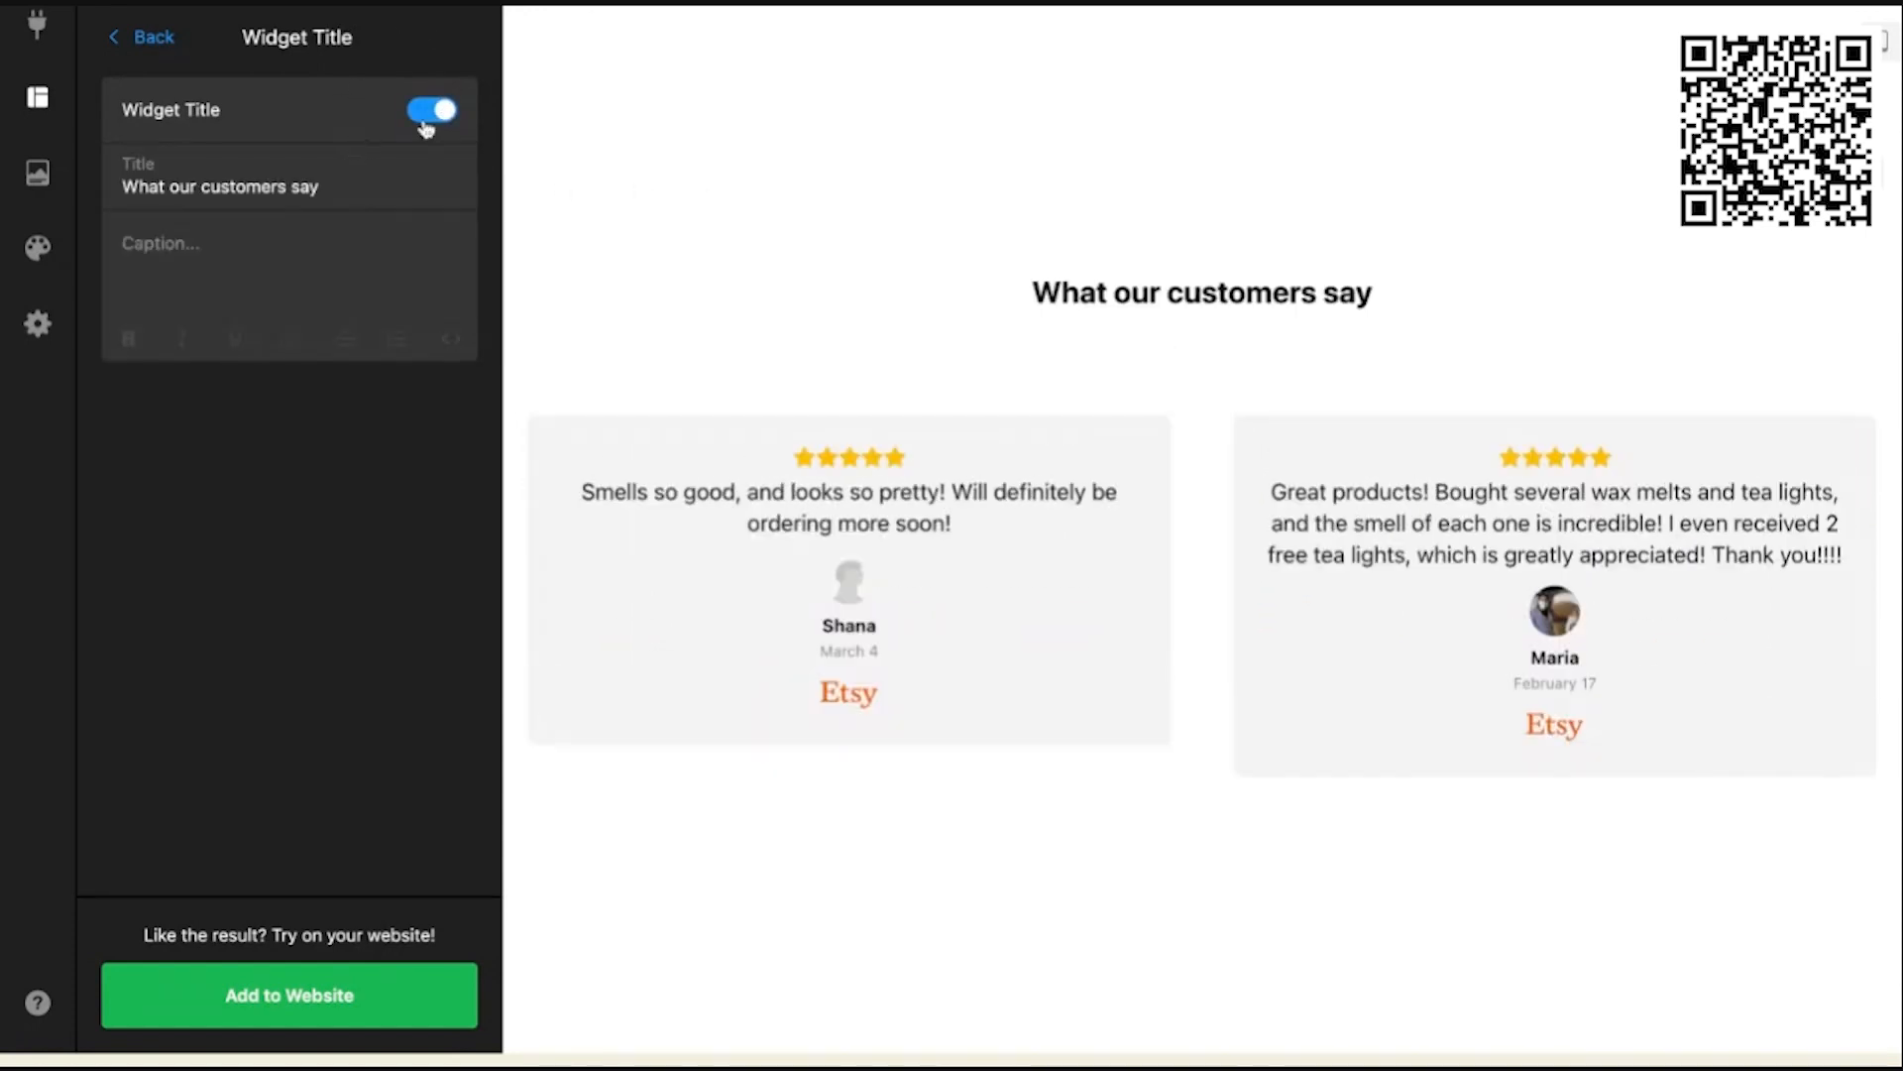
Step: Replace the widget title text with "Testimonials"
click(342, 191)
triple_click(342, 190)
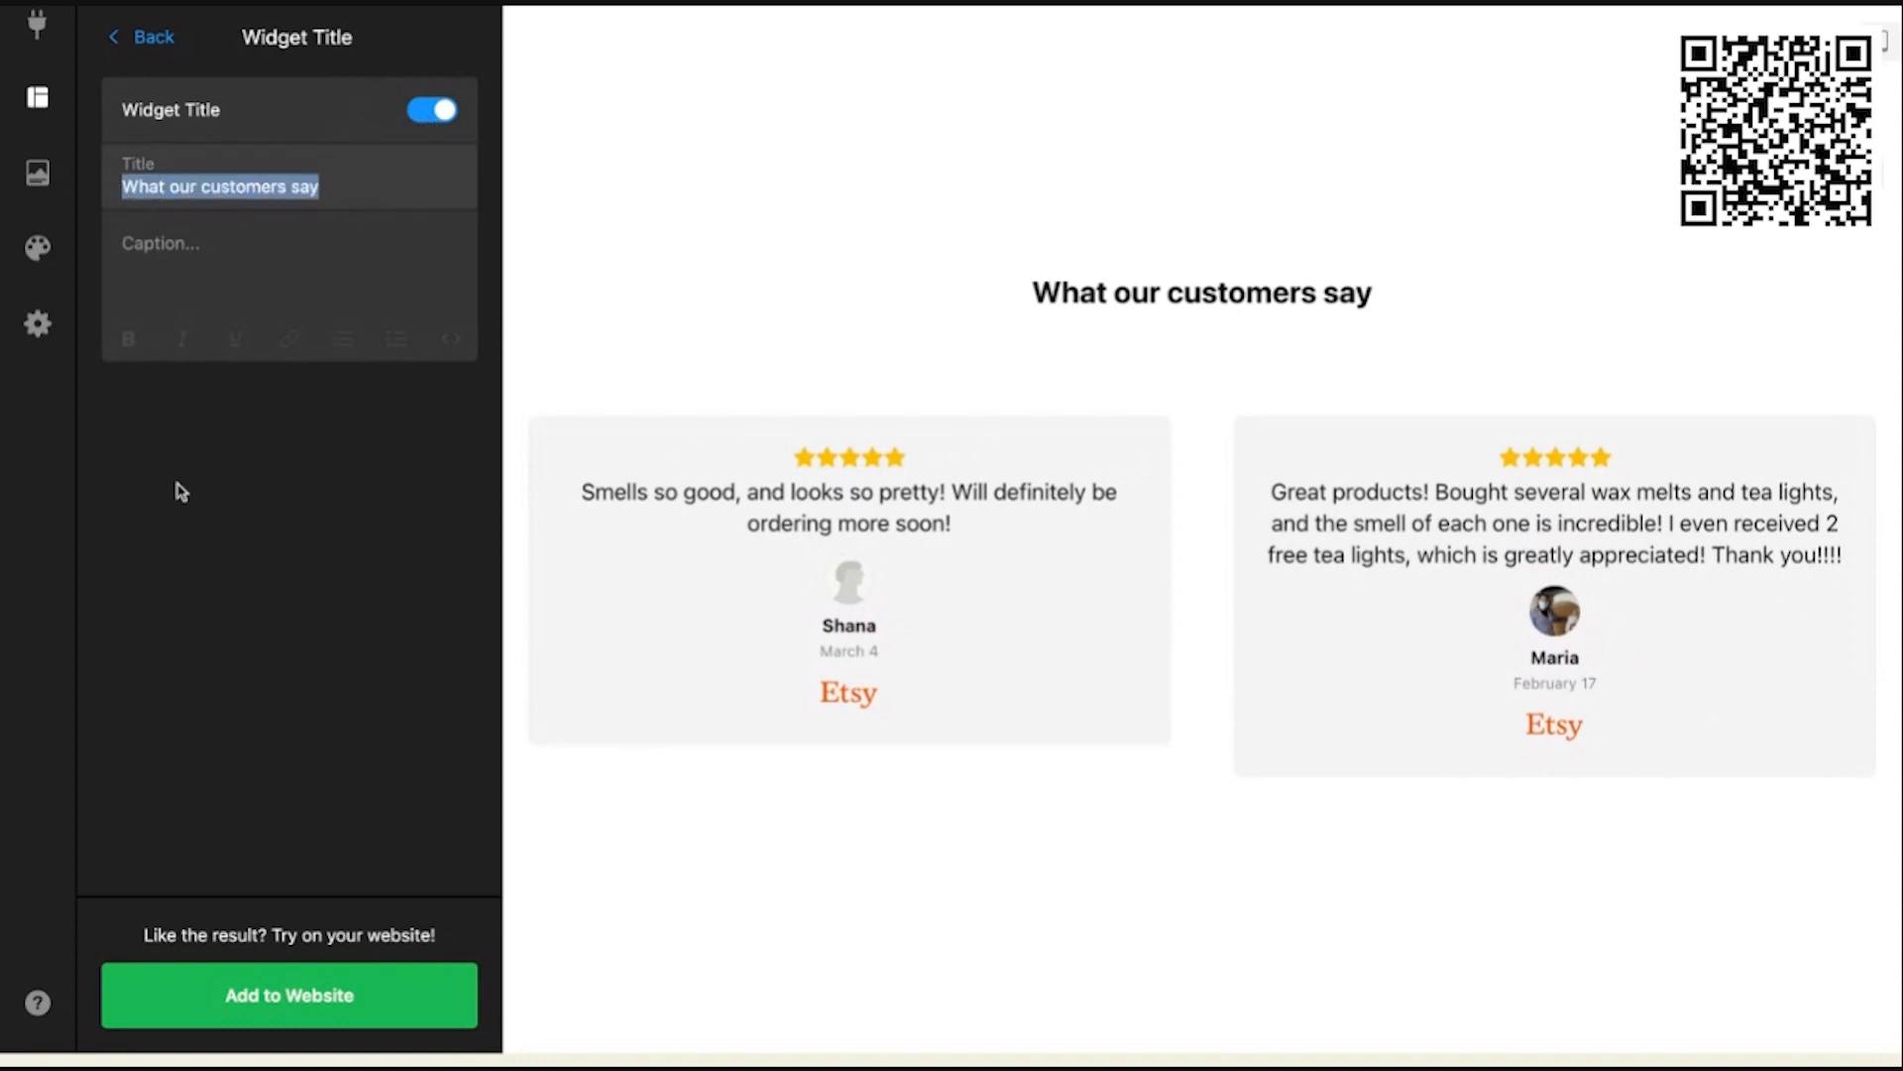
text(Te)
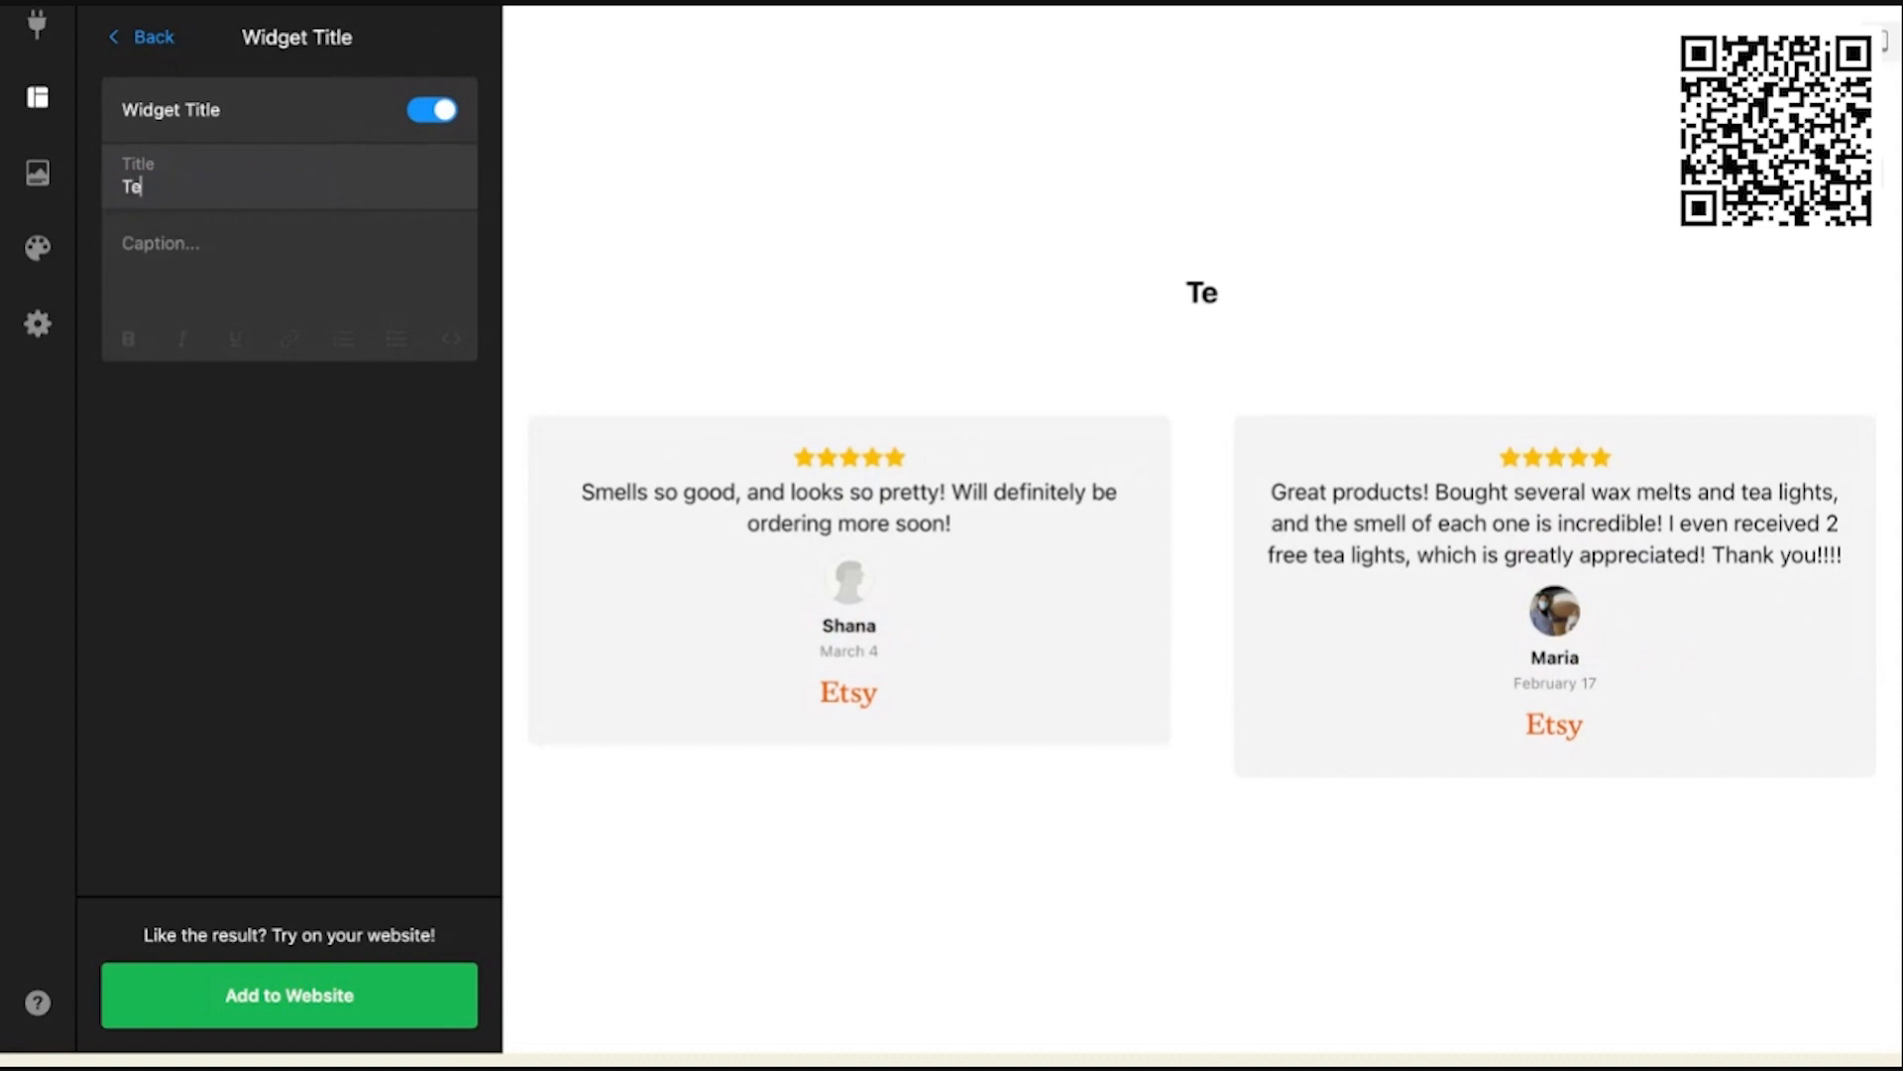
text(stimonials)
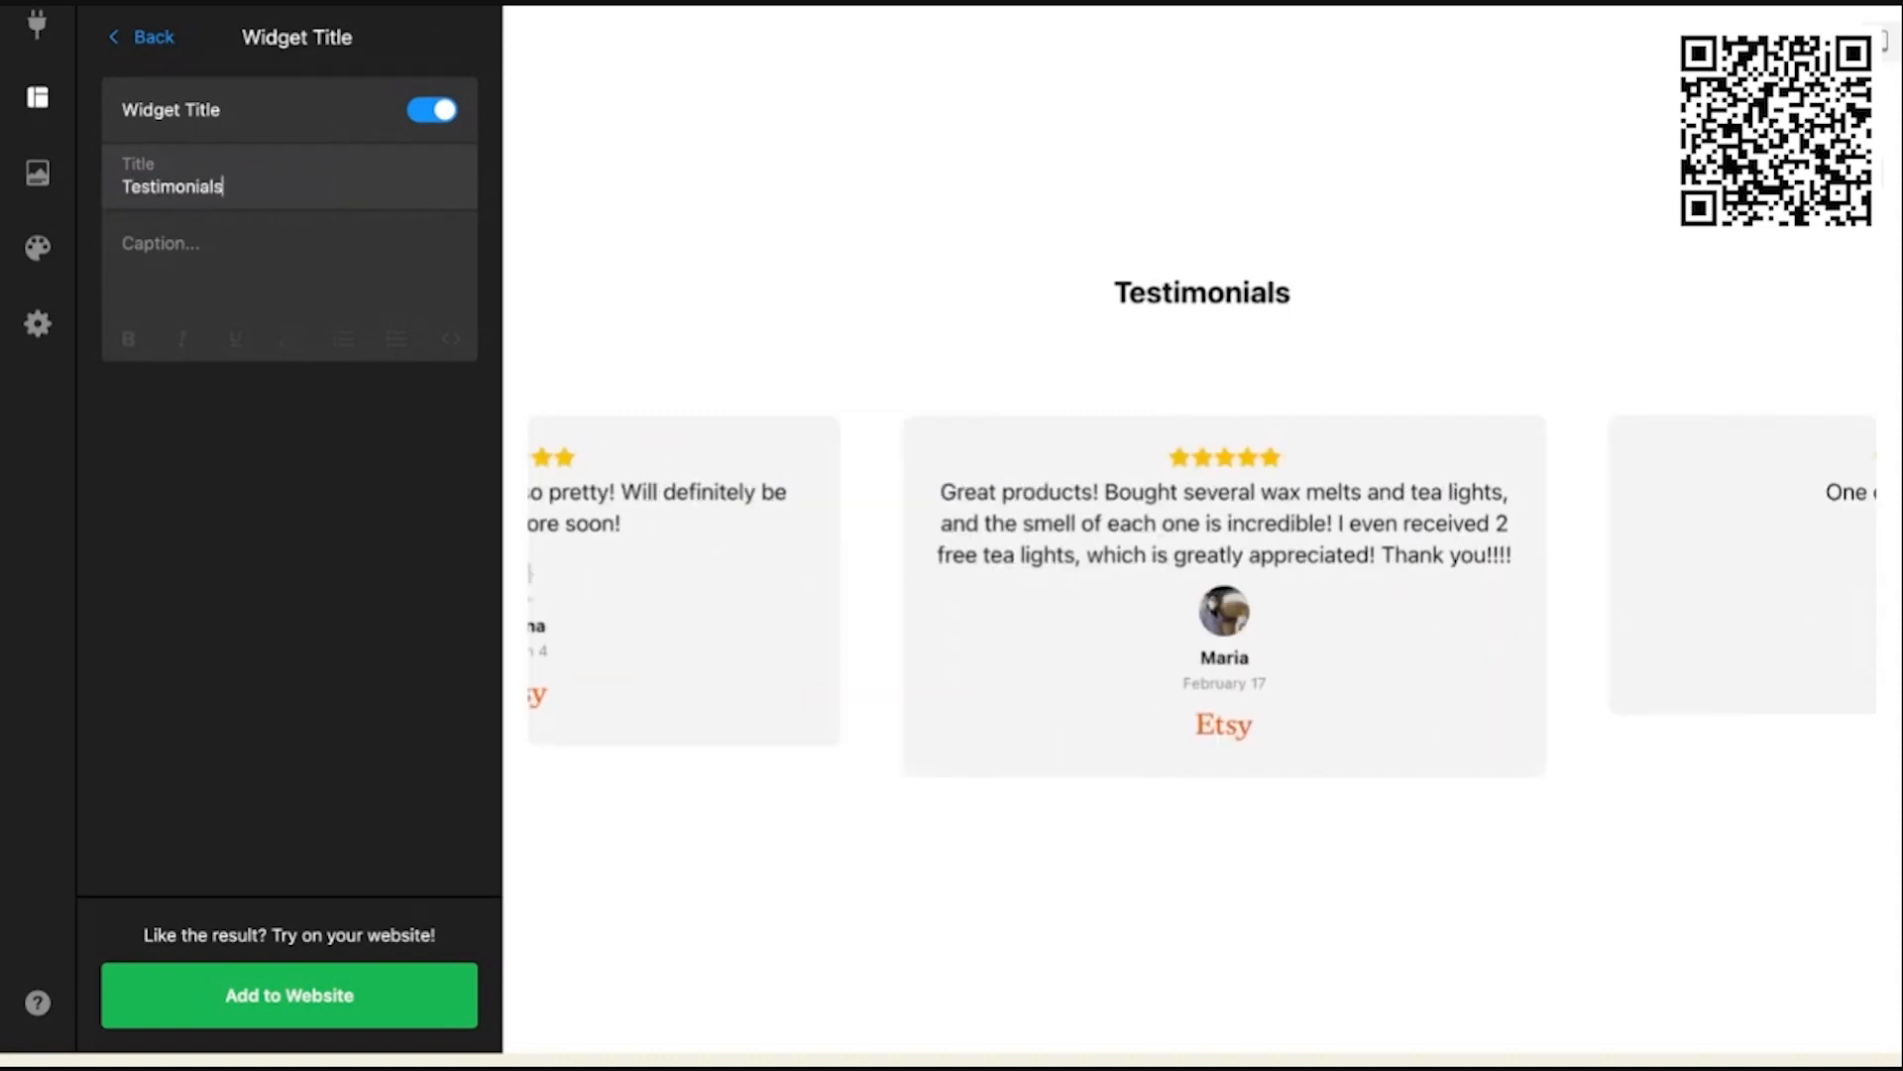
Step: Change the widget title text to "Reviews from Our Etsy Customers"
double_click(212, 175)
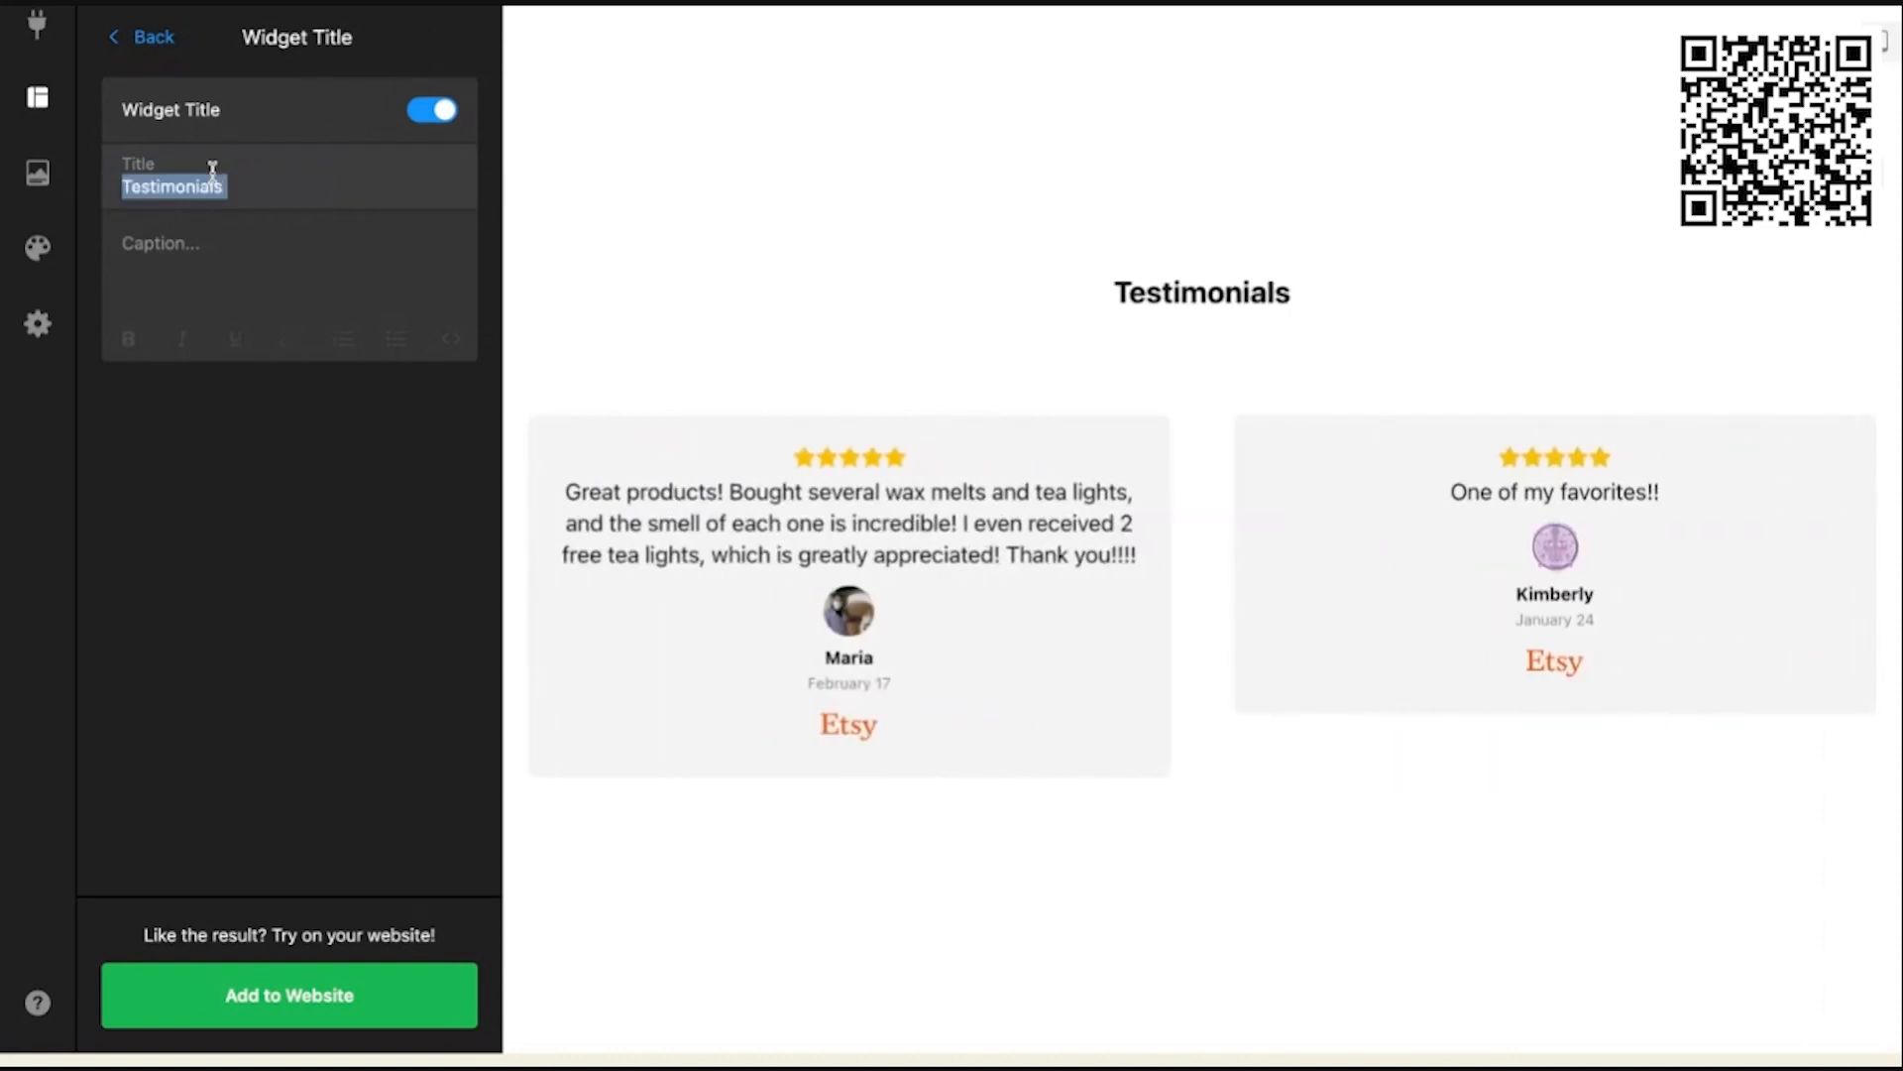
text(Reviews fro)
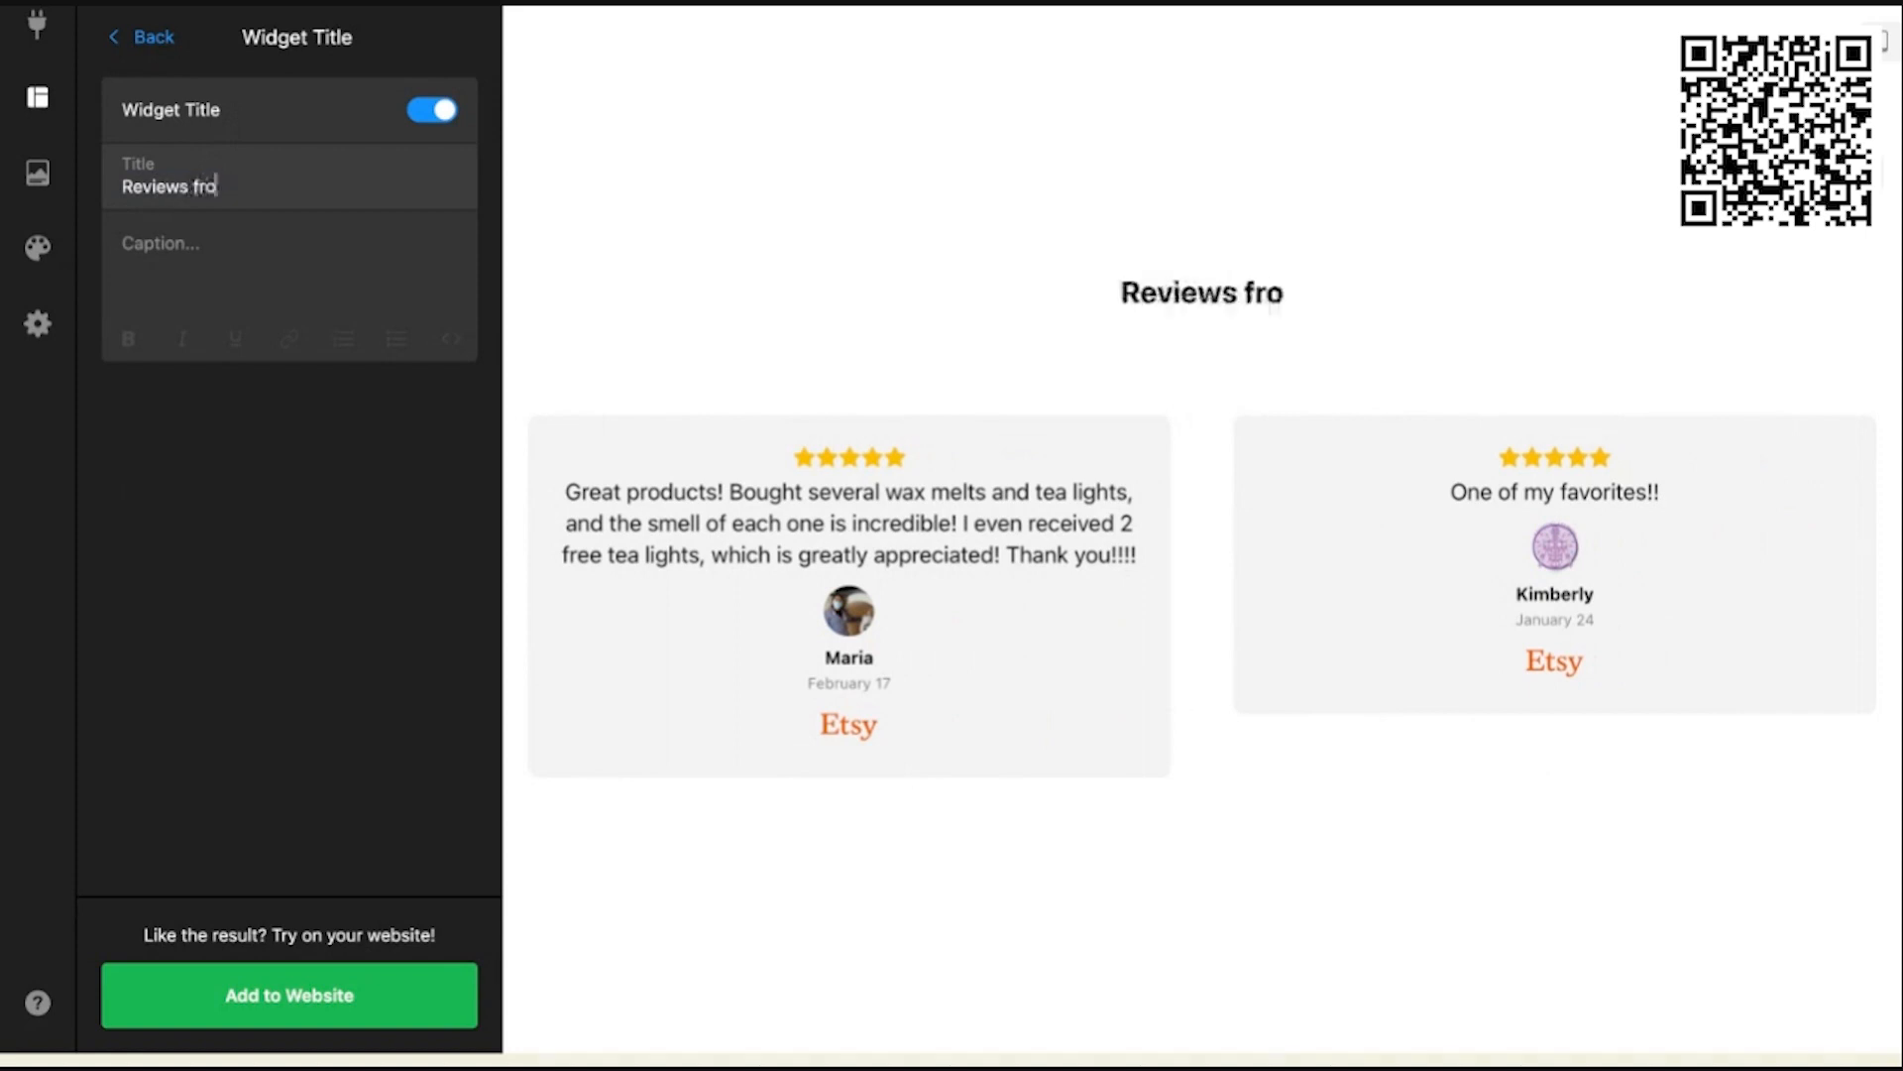
text(m Our Ets)
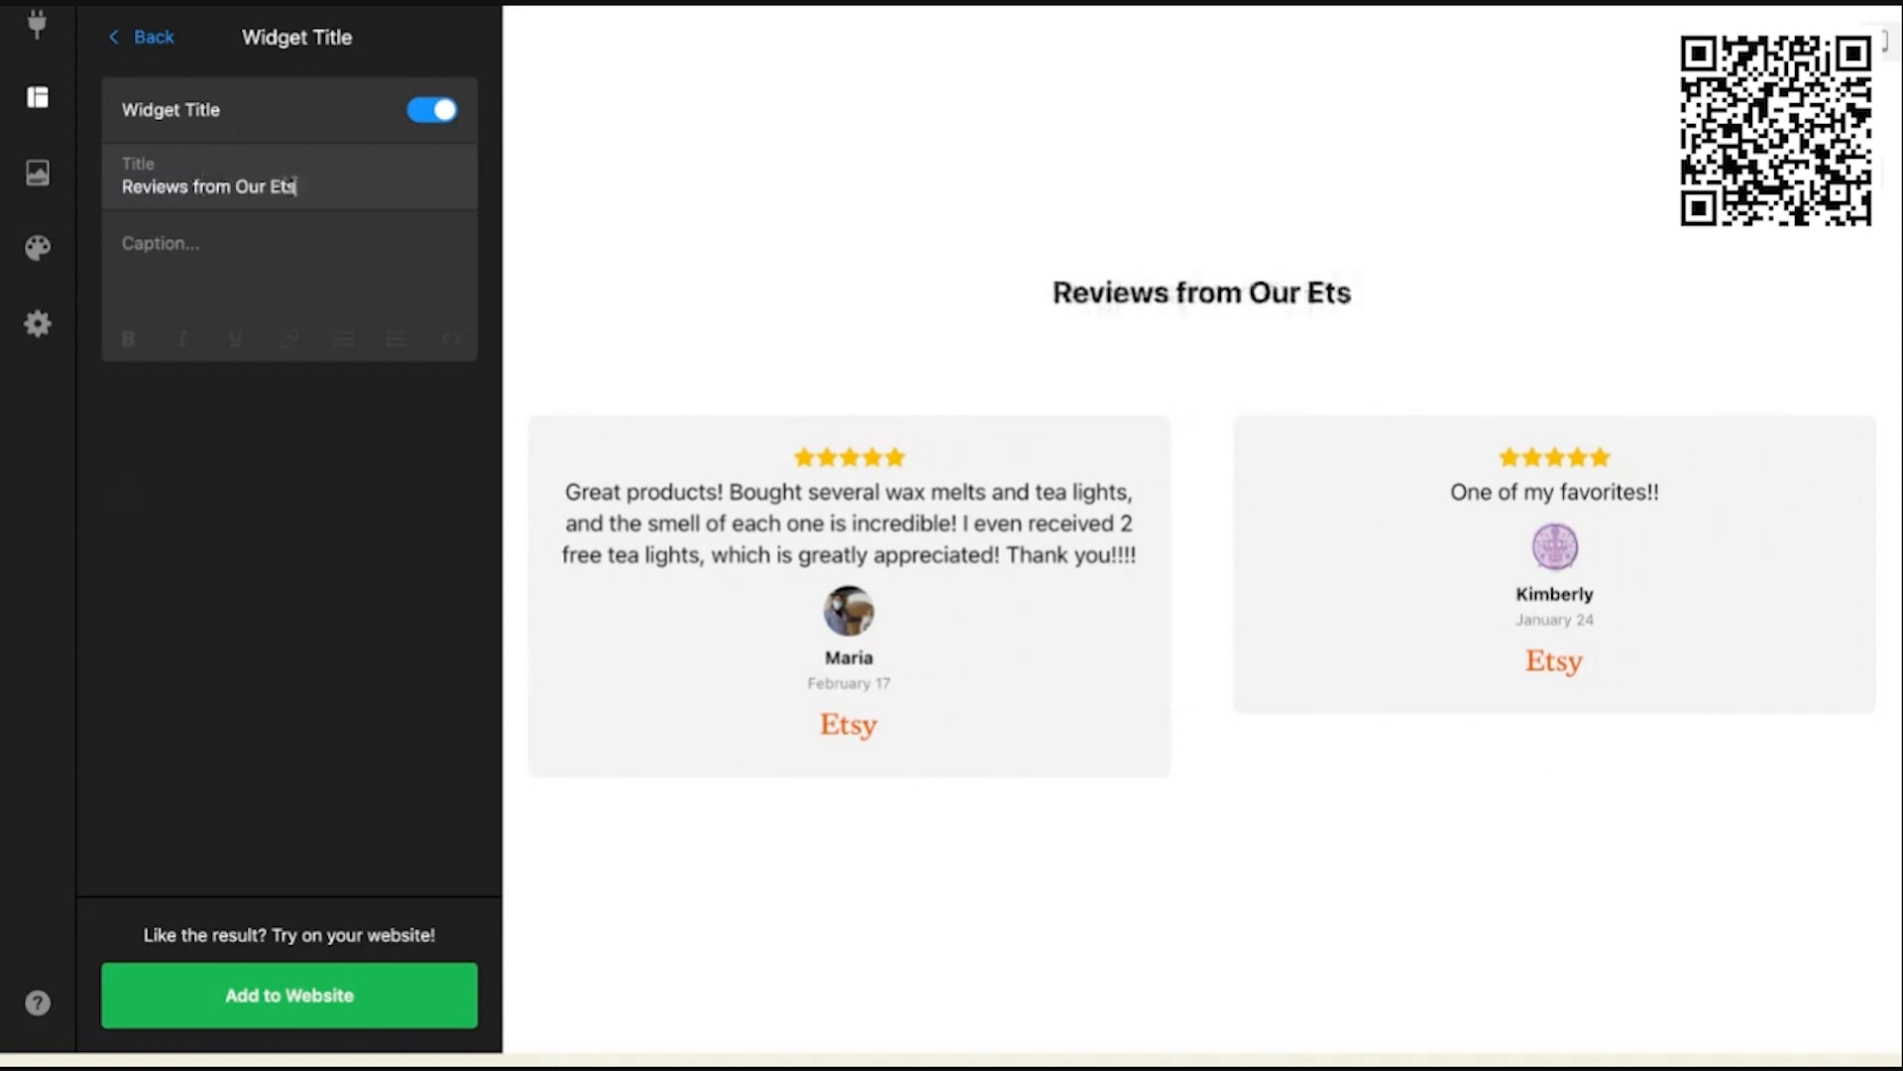
text(u)
key(BackSpace)
text(y Cs)
key(BackSpace)
text(ust)
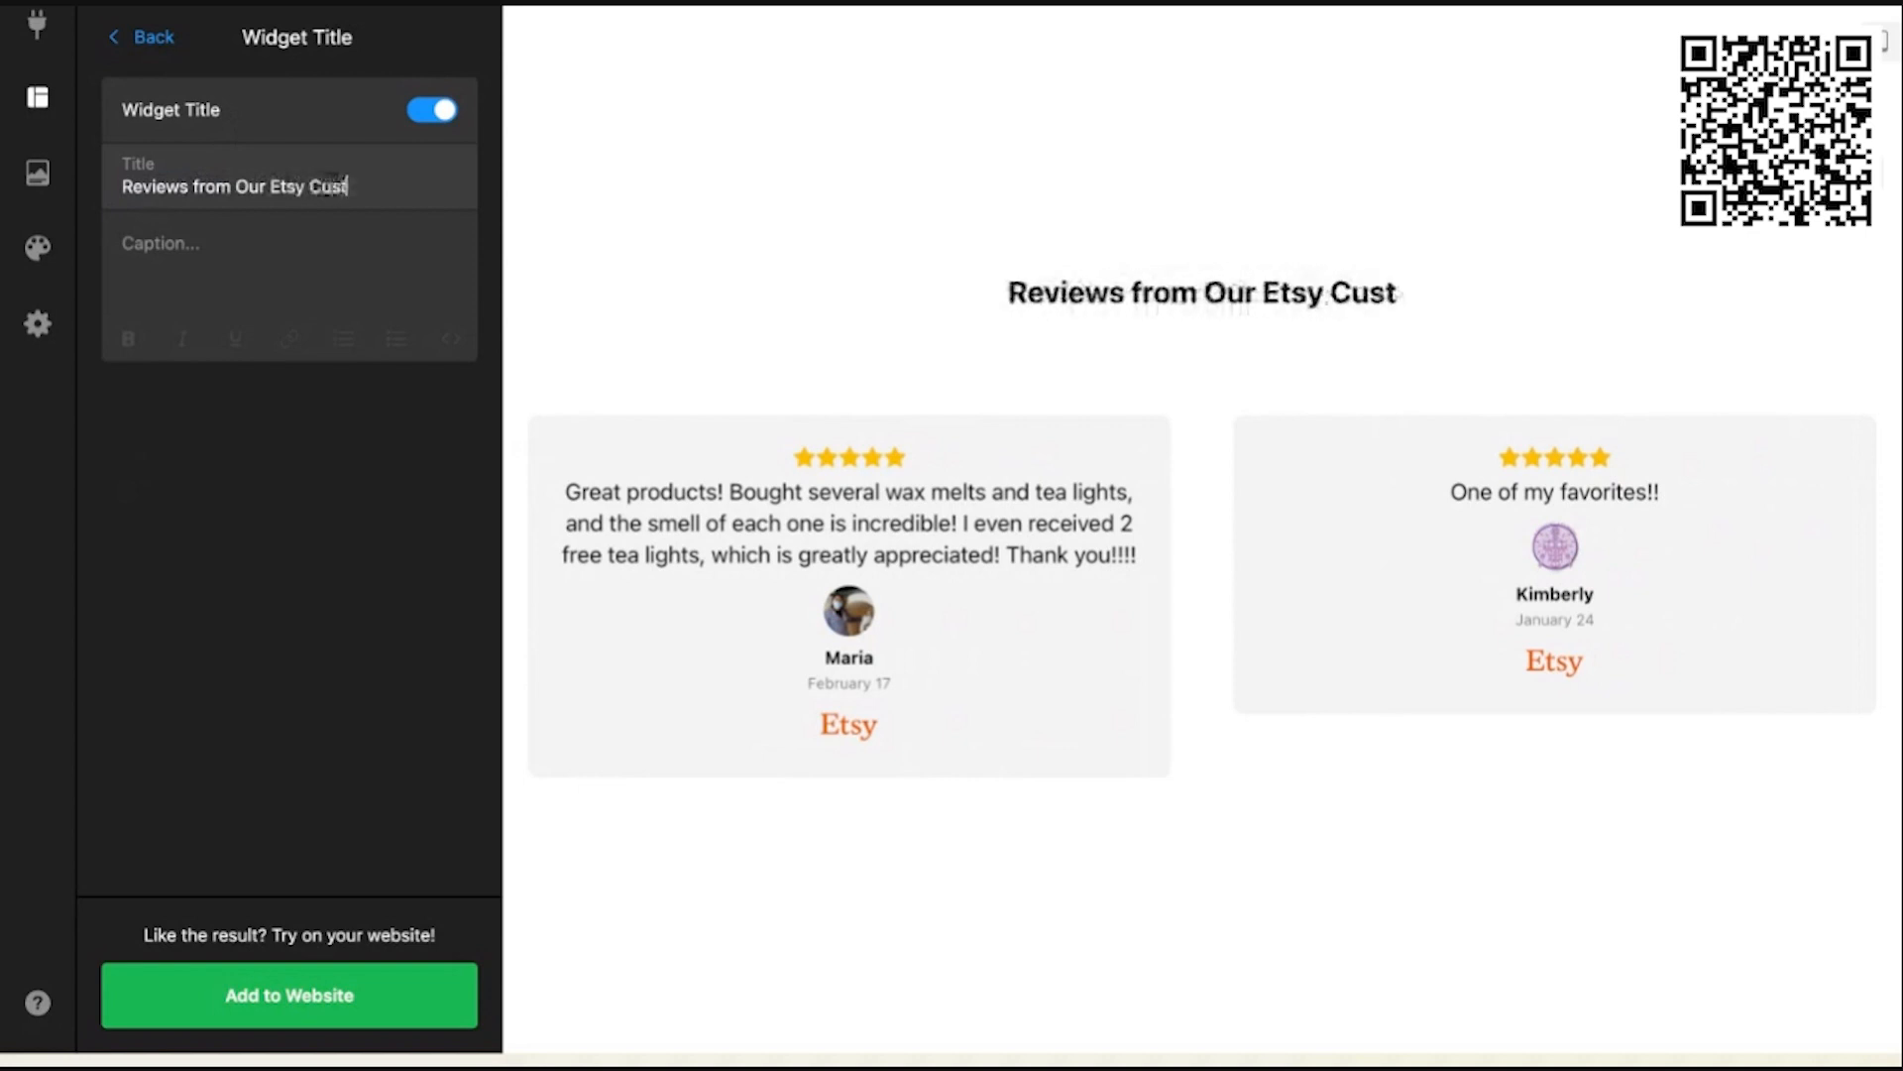
text(omers)
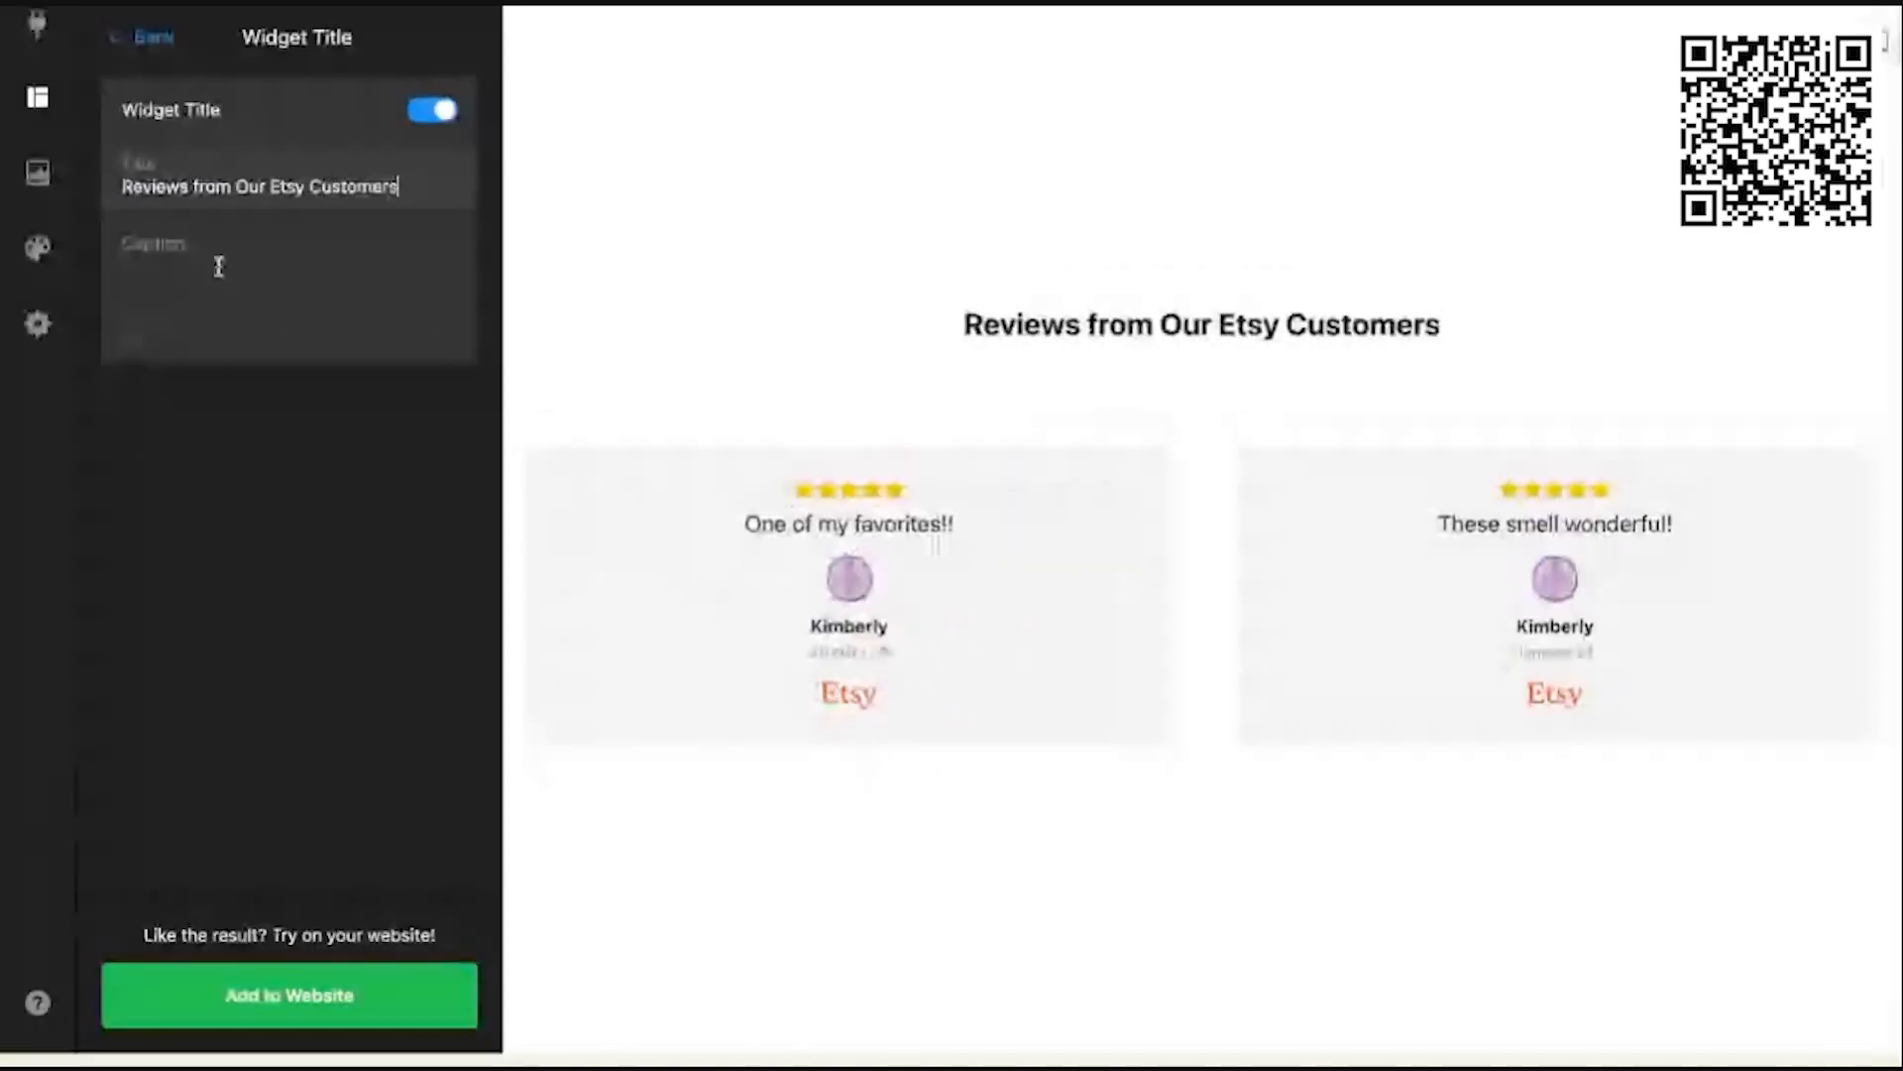
Step: Enter a caption starting "Read reviews from" beneath the widget title
click(197, 261)
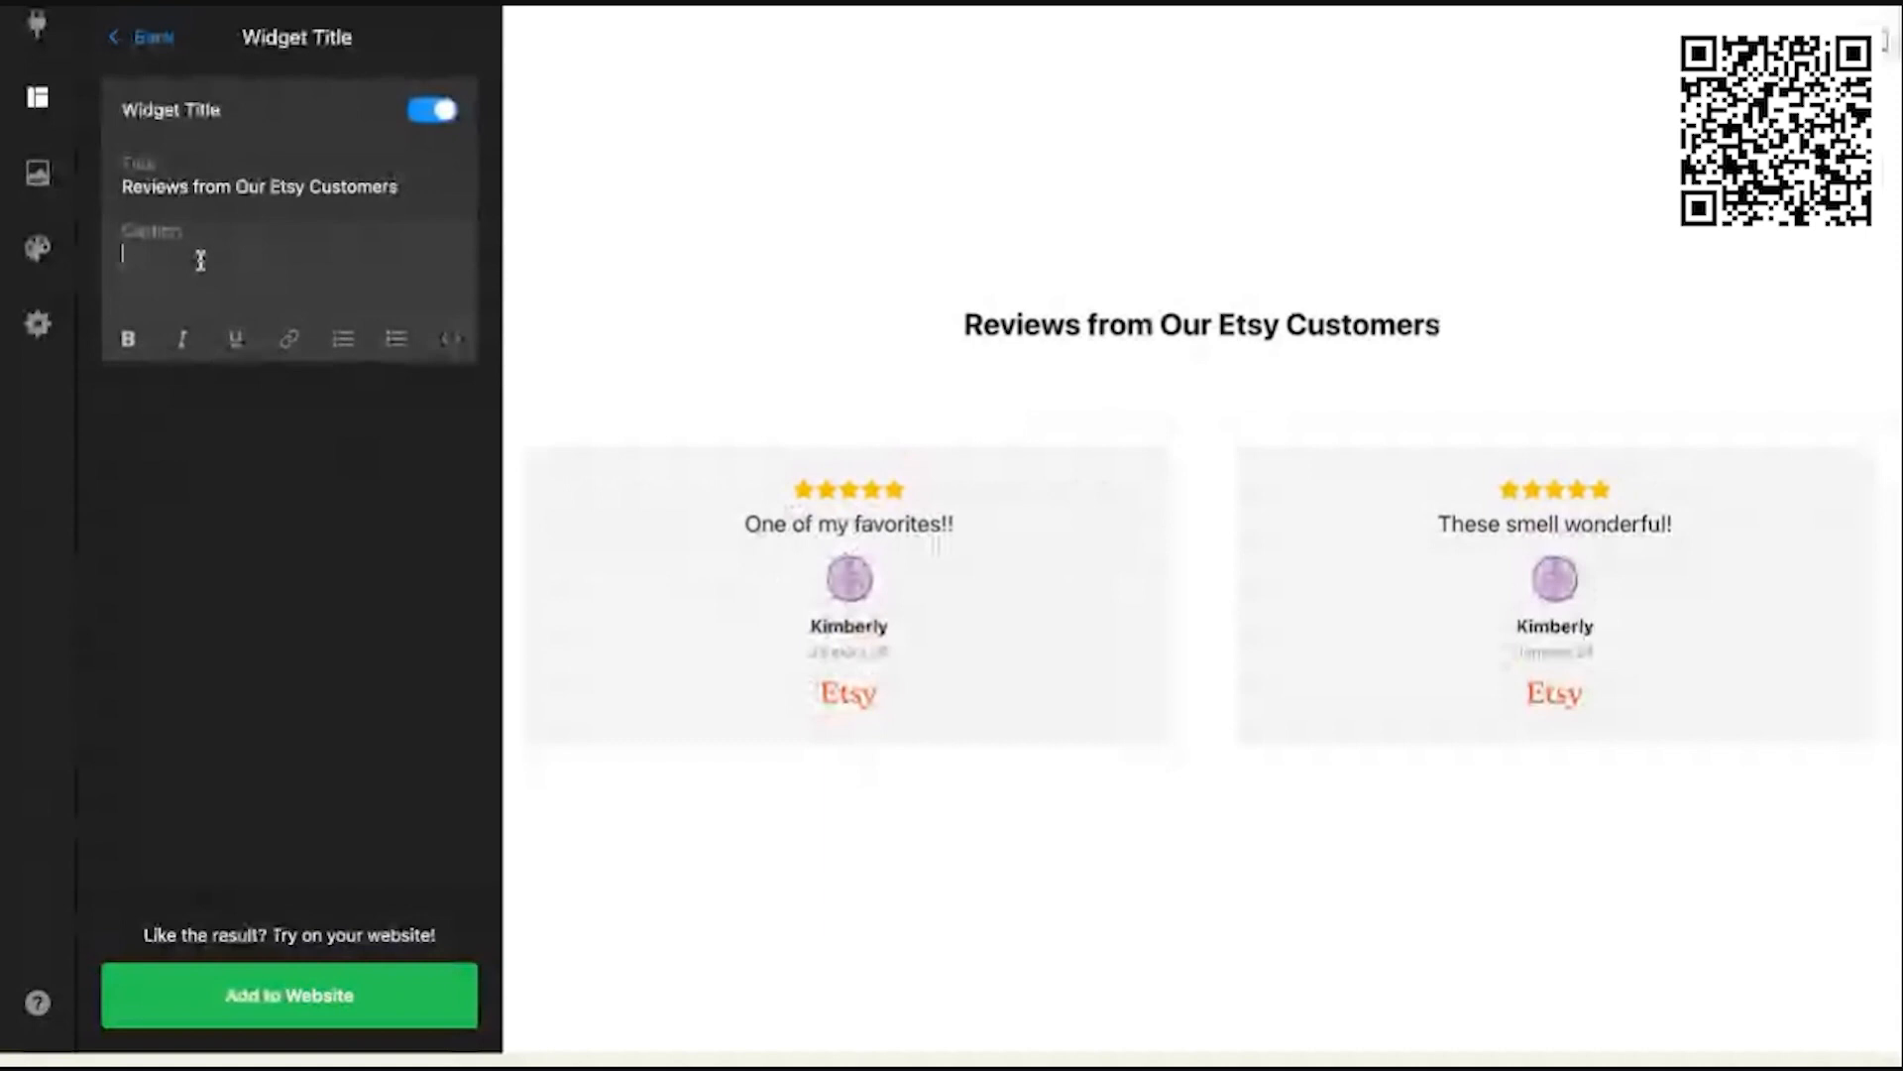
text(Read ou)
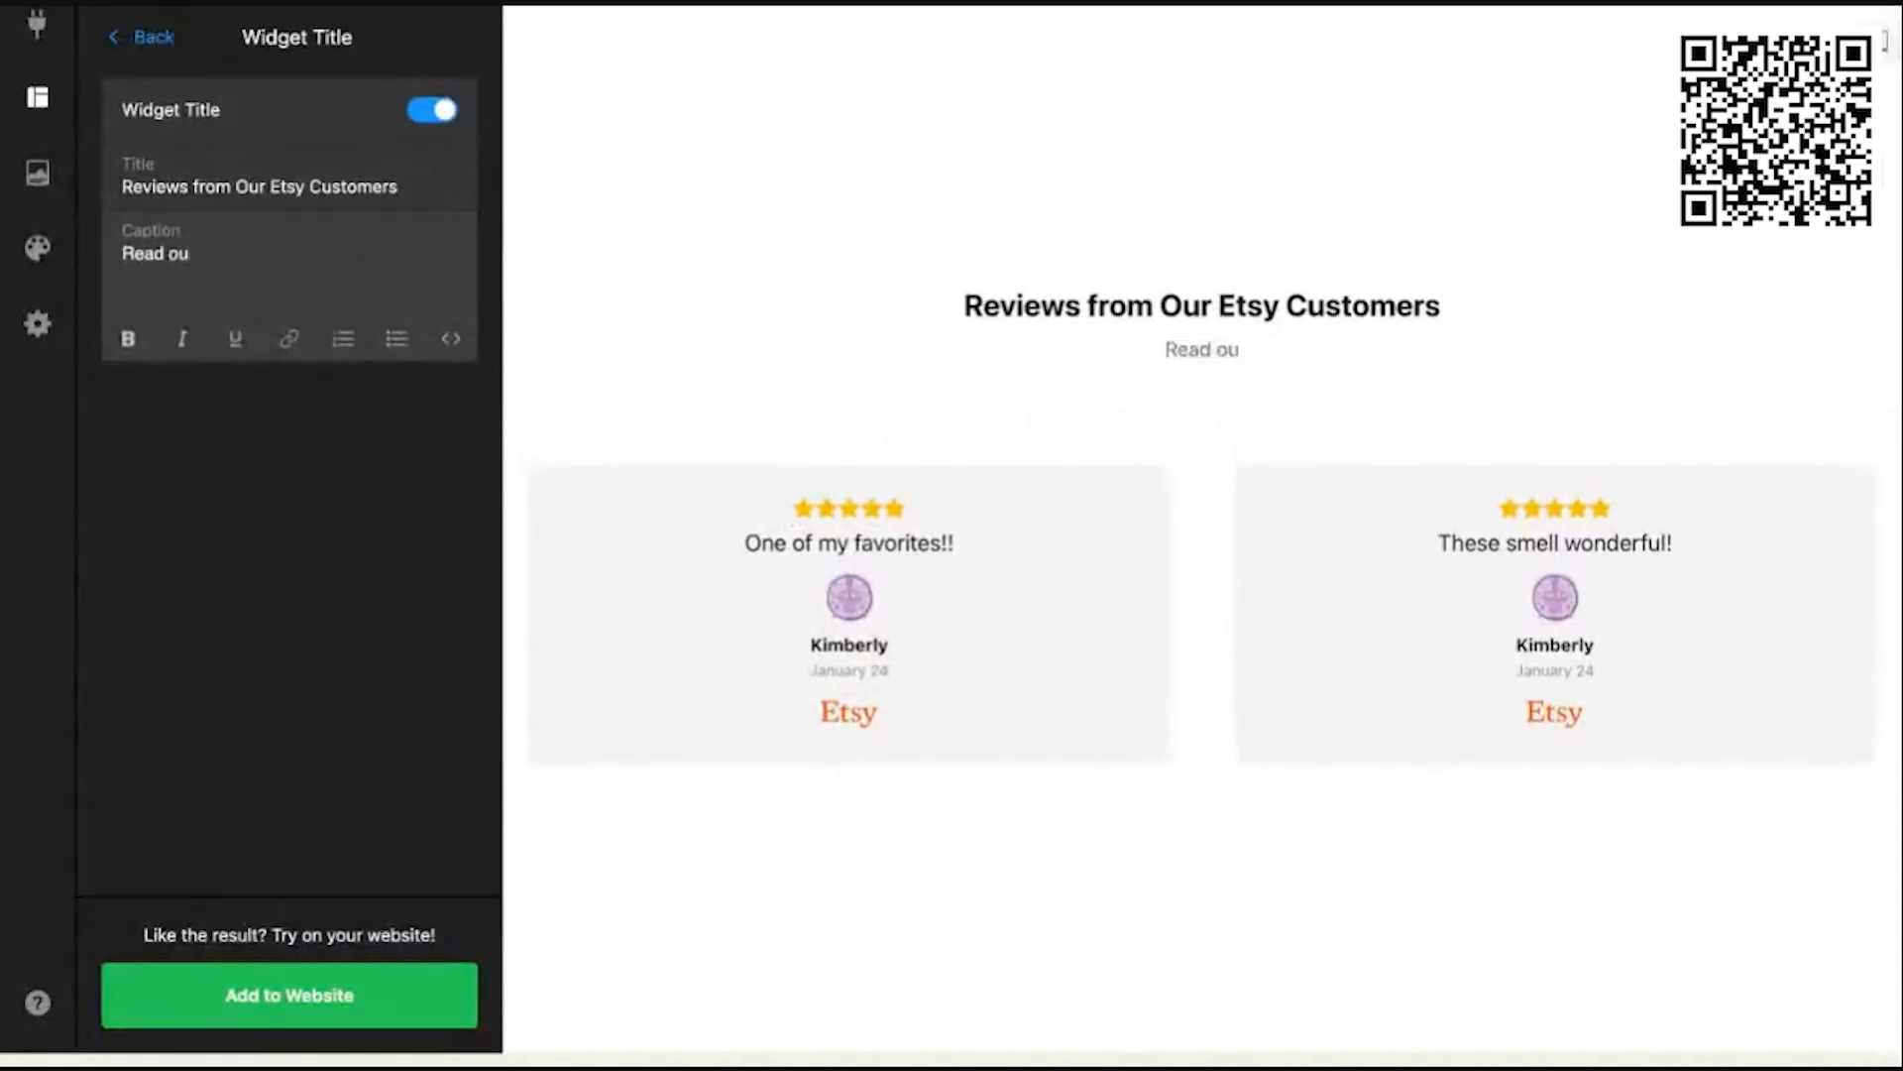
key(BackSpace)
key(BackSpace)
text(reviews from)
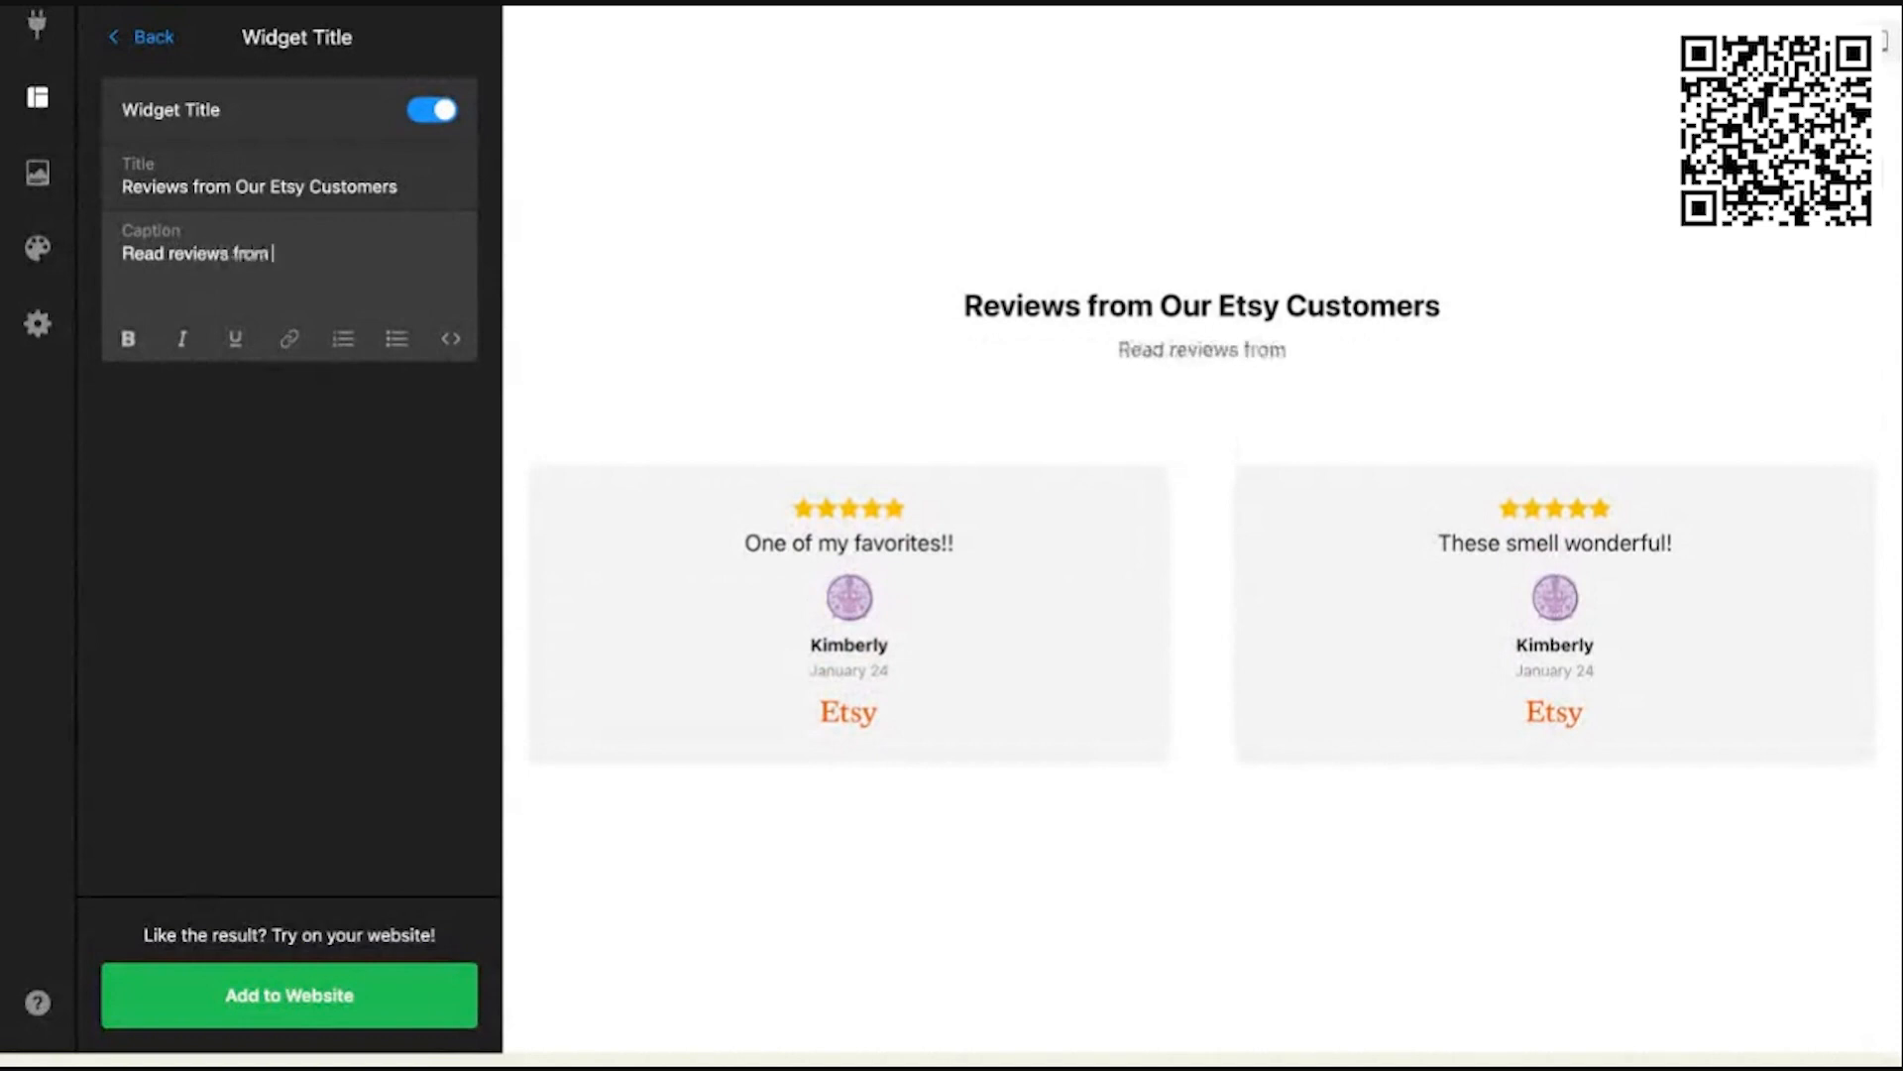
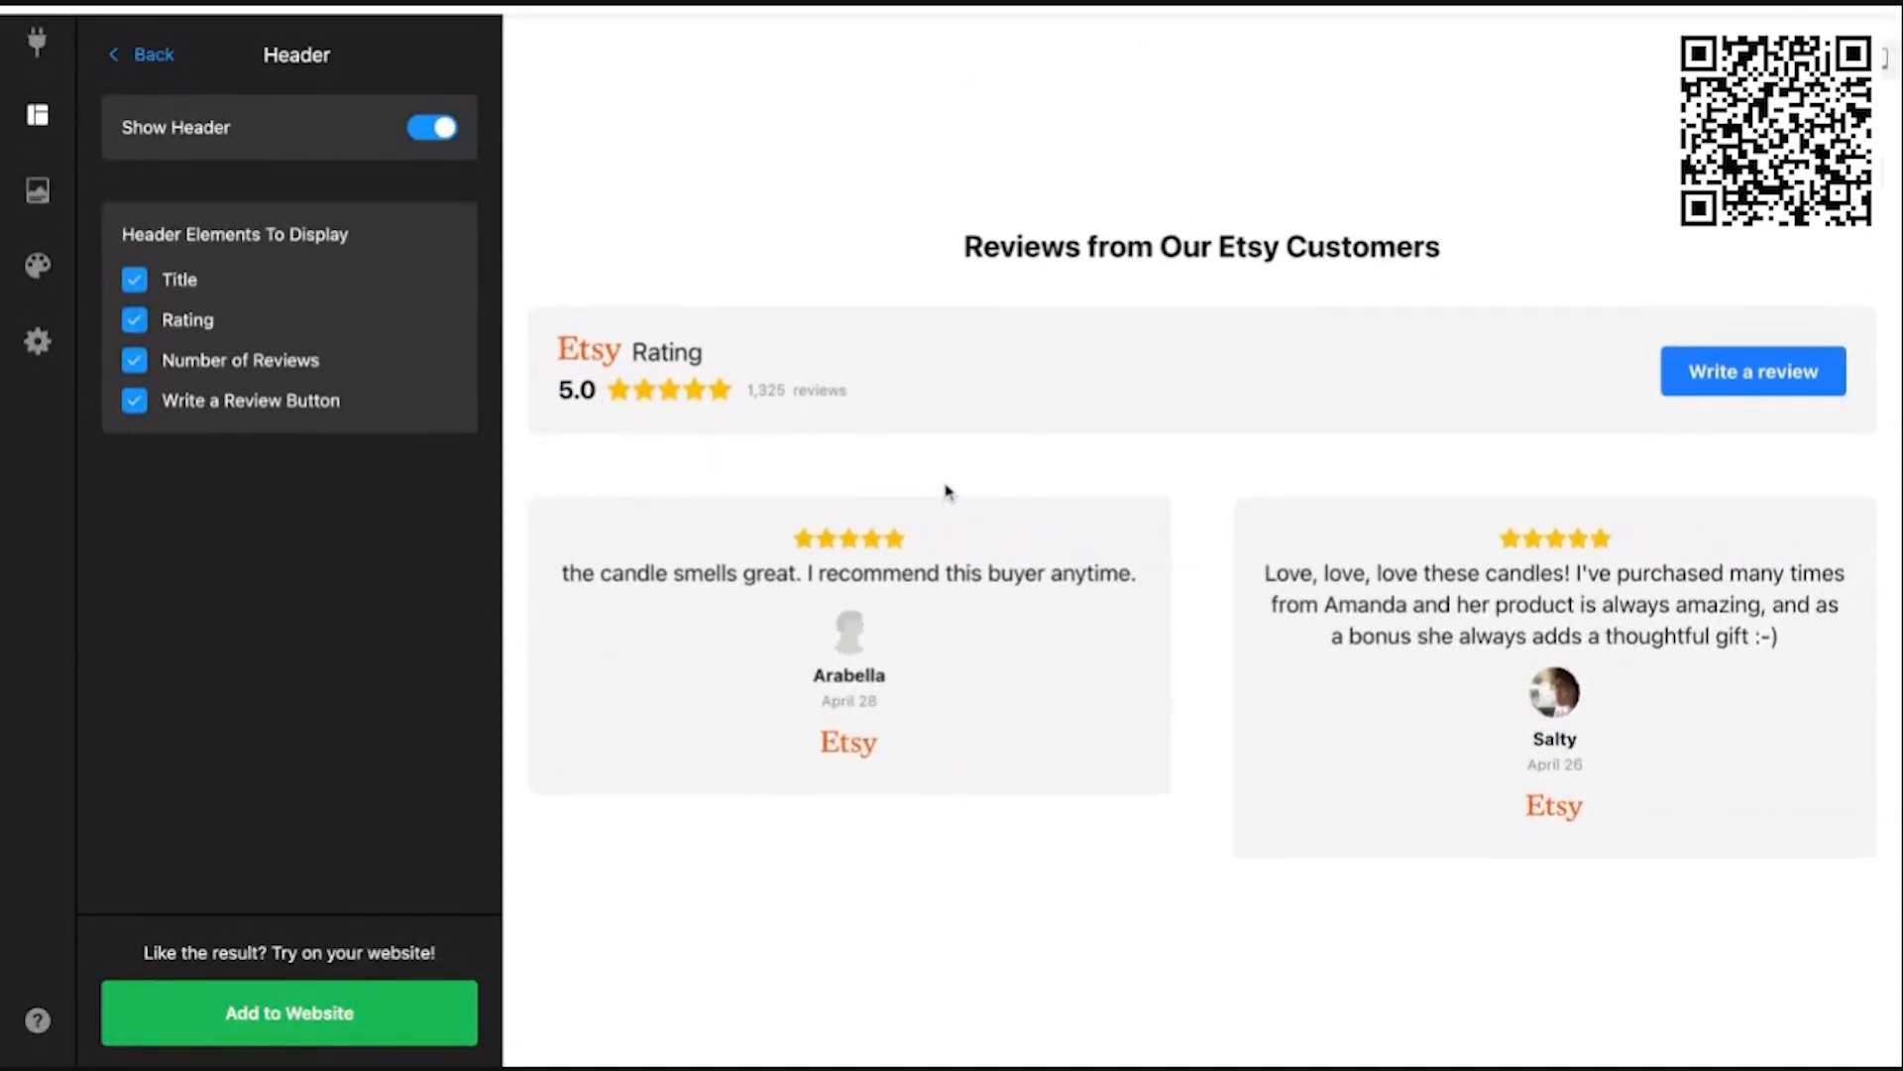
Step: Remove the Title and the Write a Review Button from the header, leaving Rating and Number of Reviews enabled
mouse_move(530, 651)
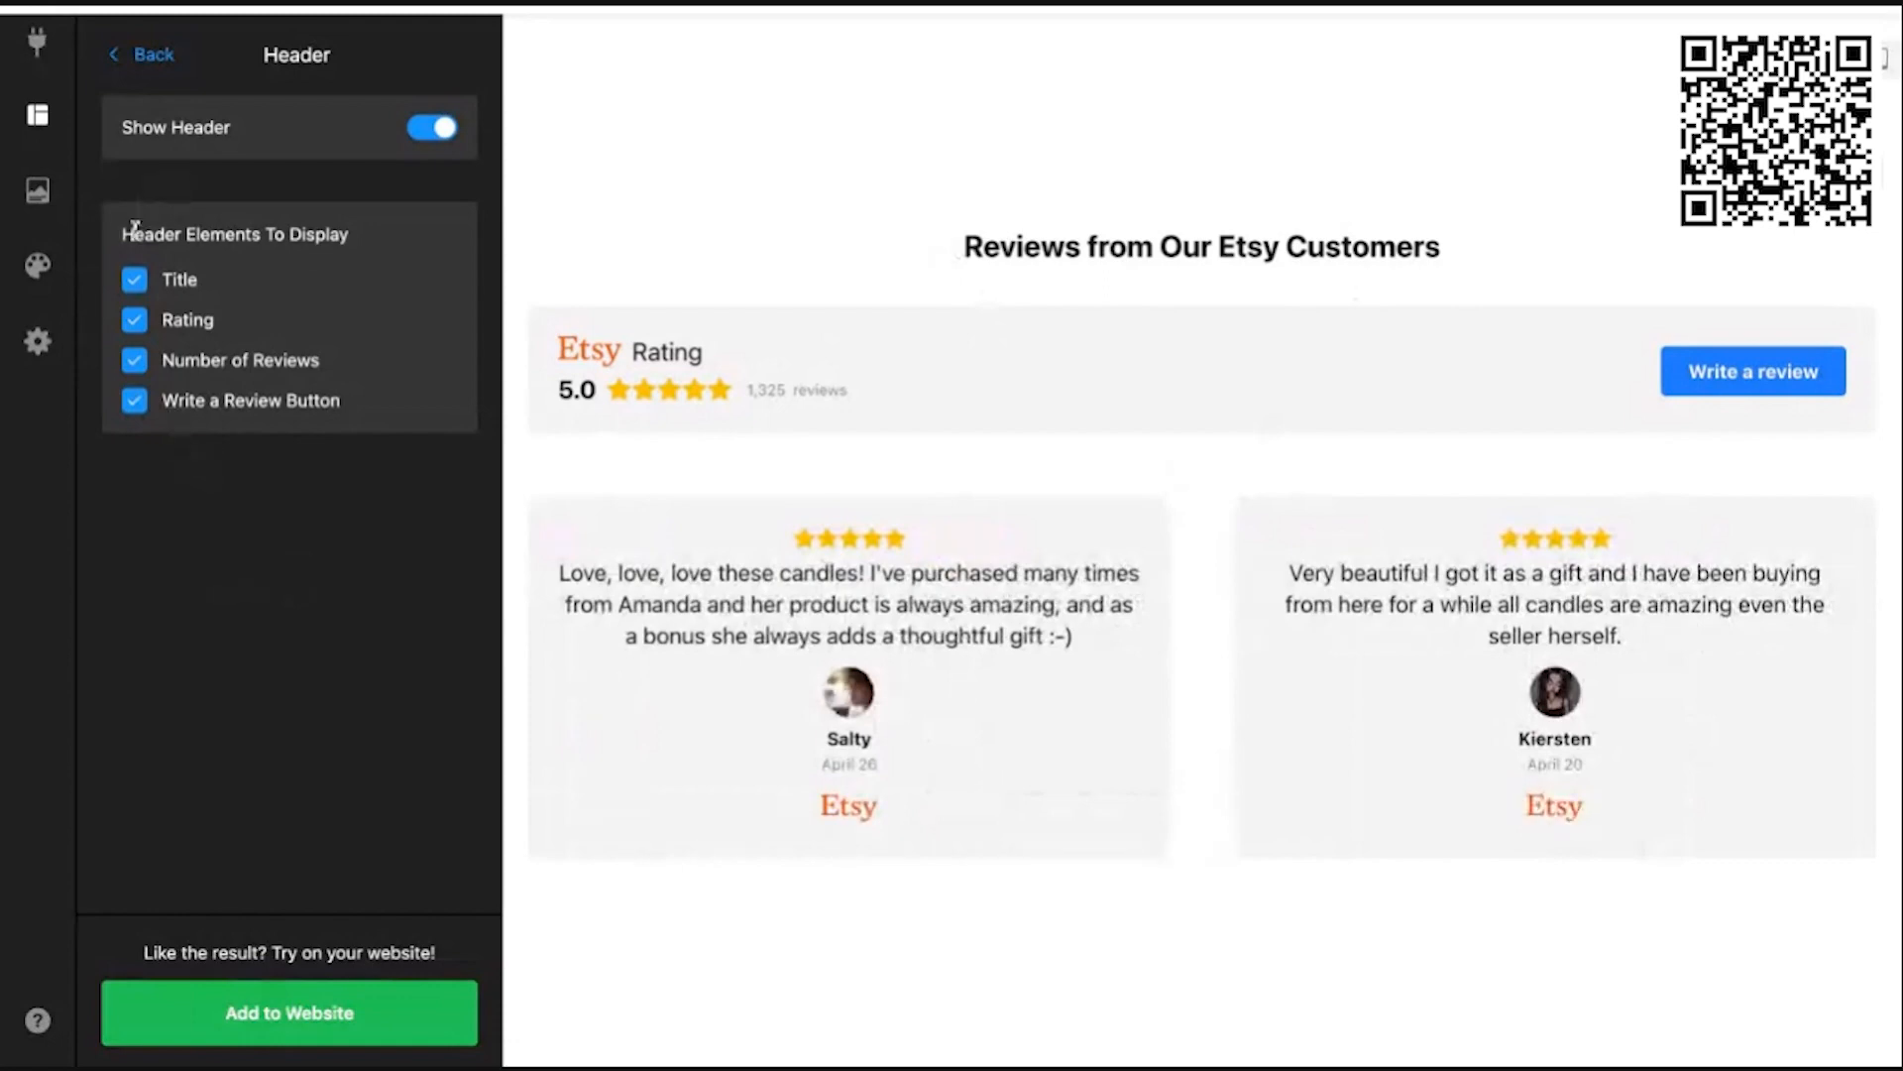
click(134, 285)
click(134, 284)
click(137, 285)
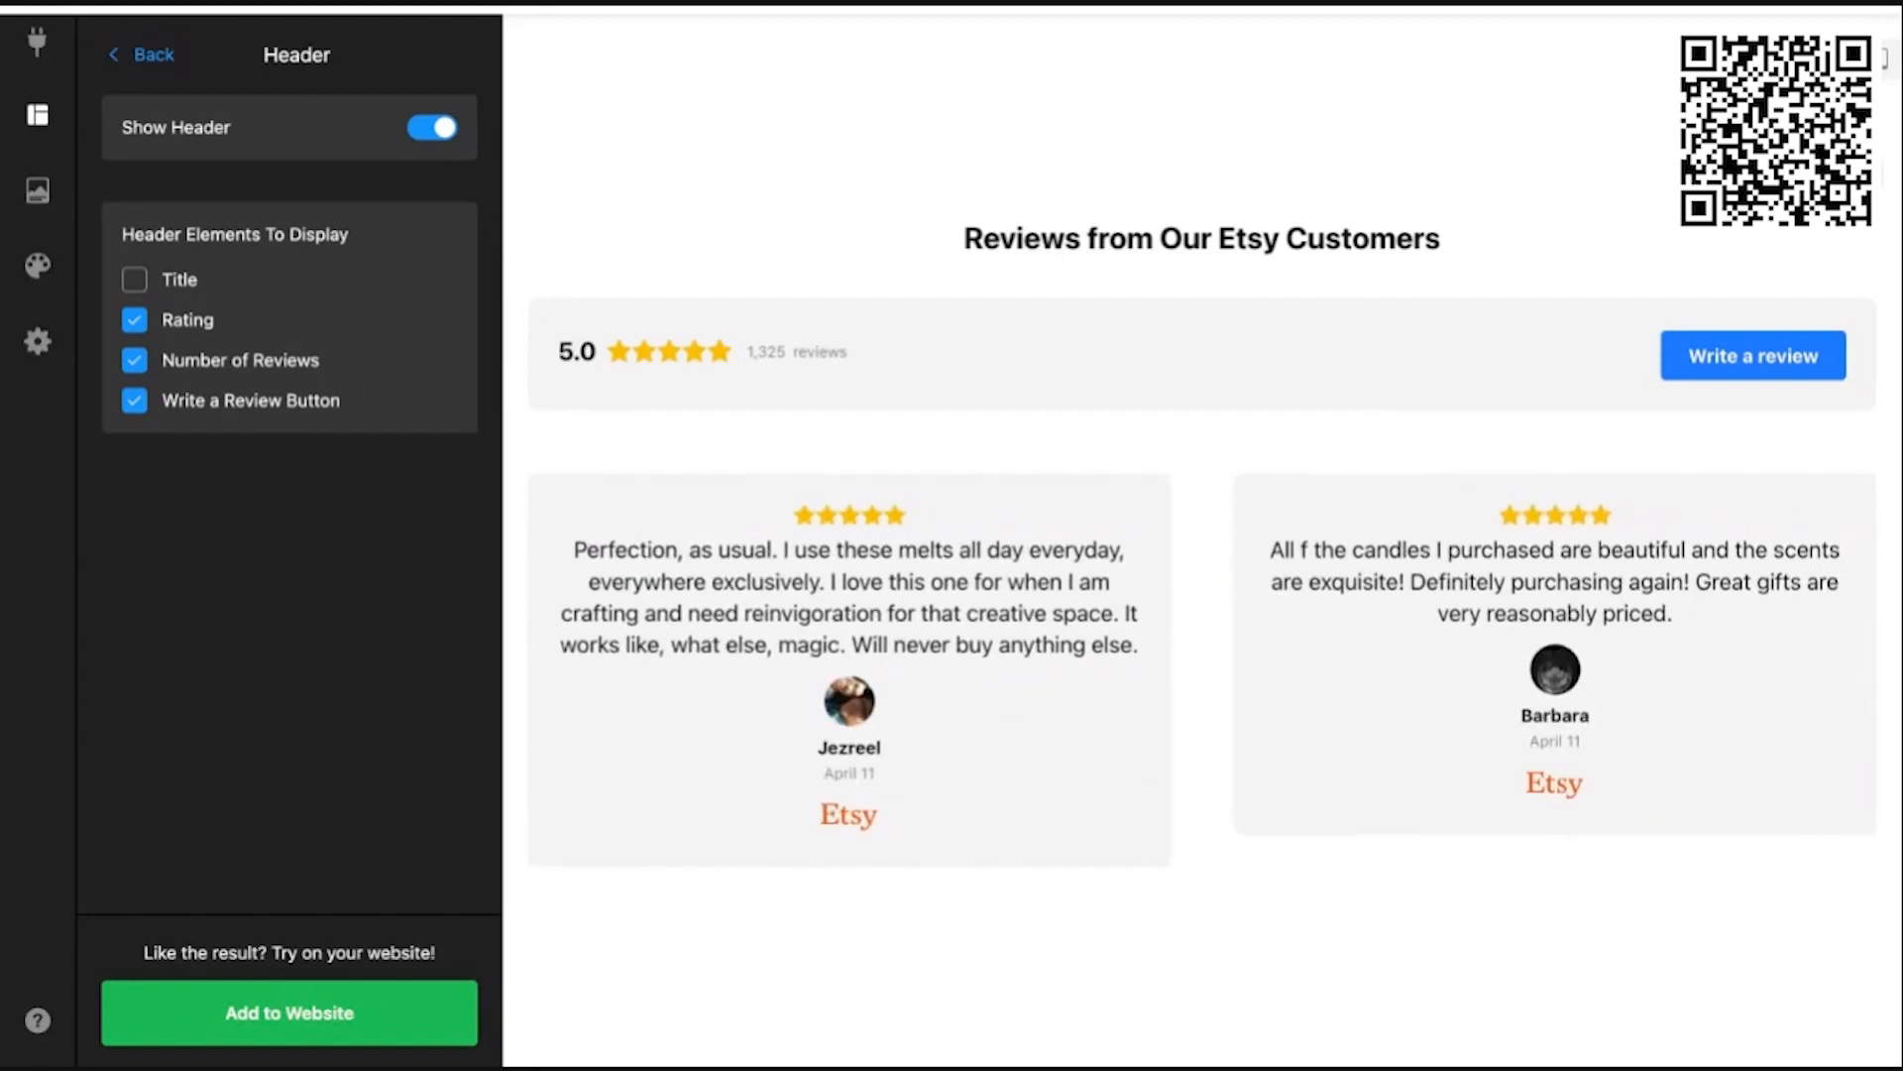
click(135, 278)
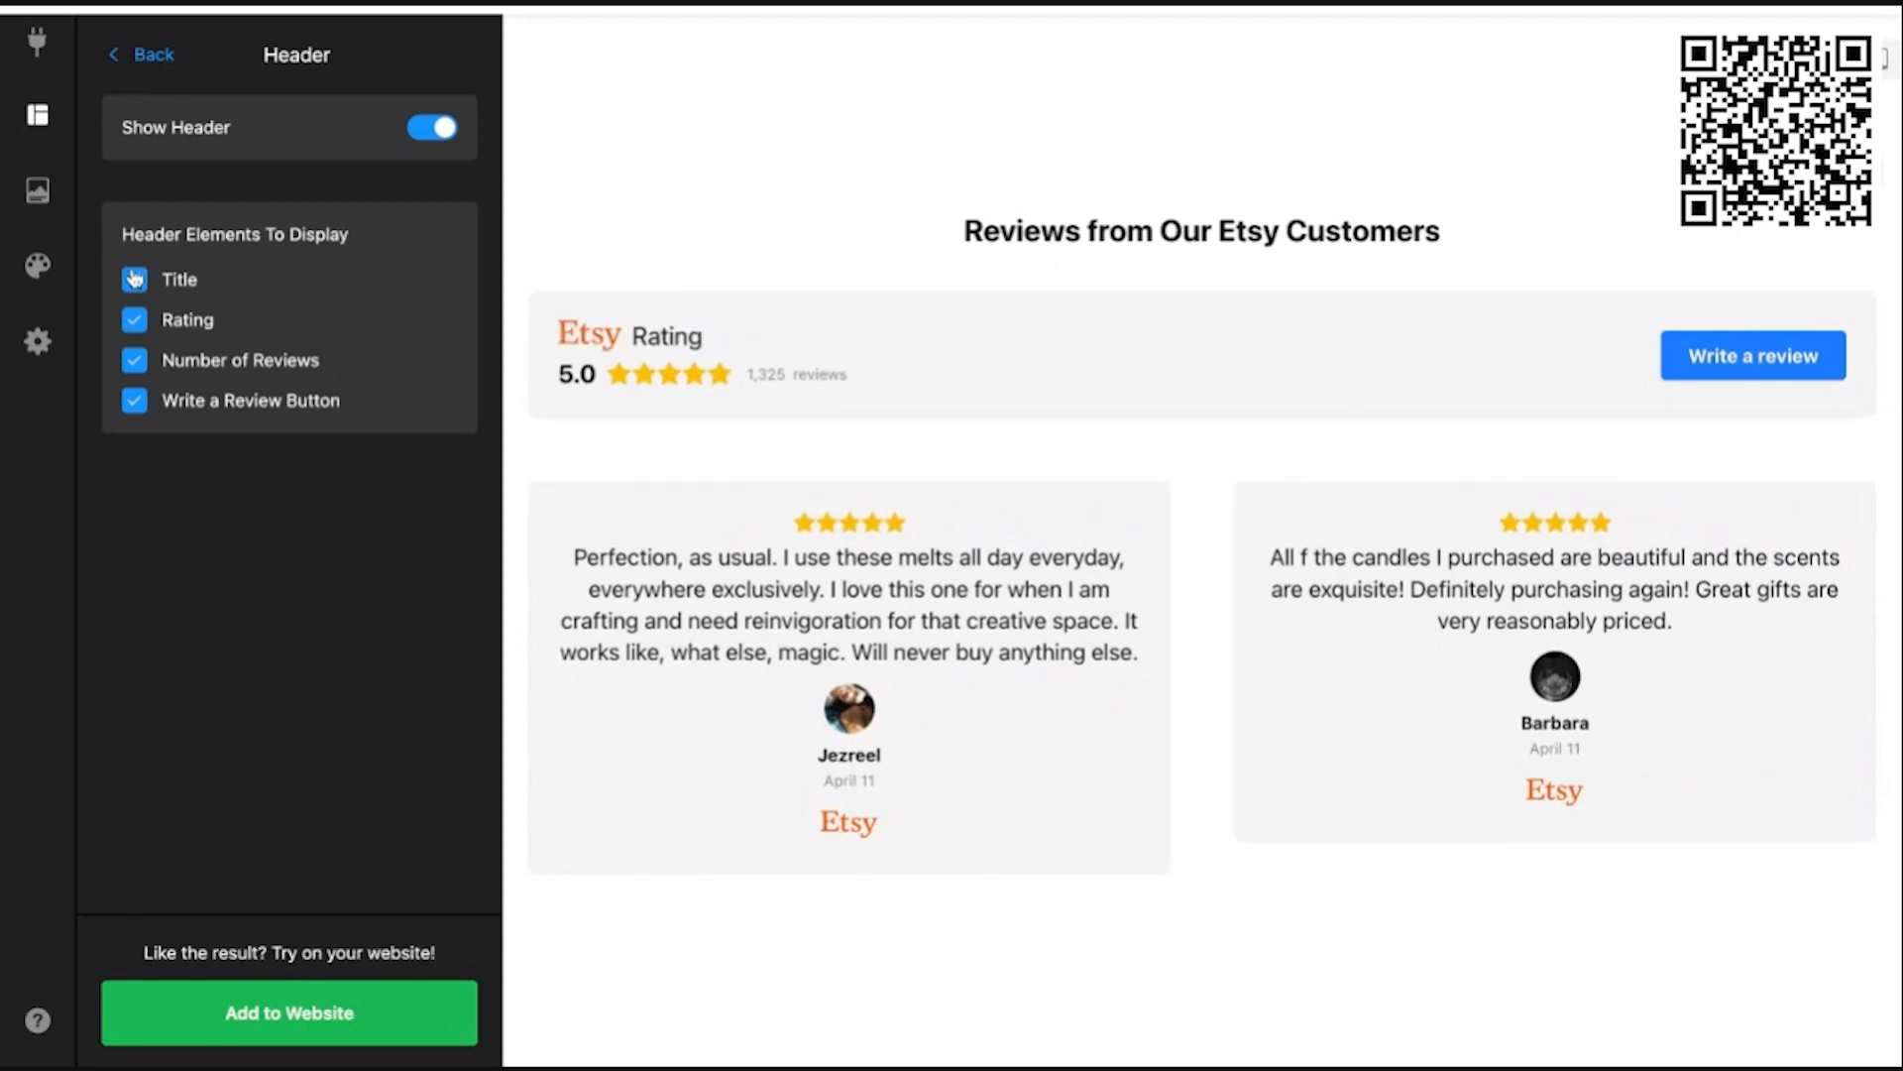
click(135, 278)
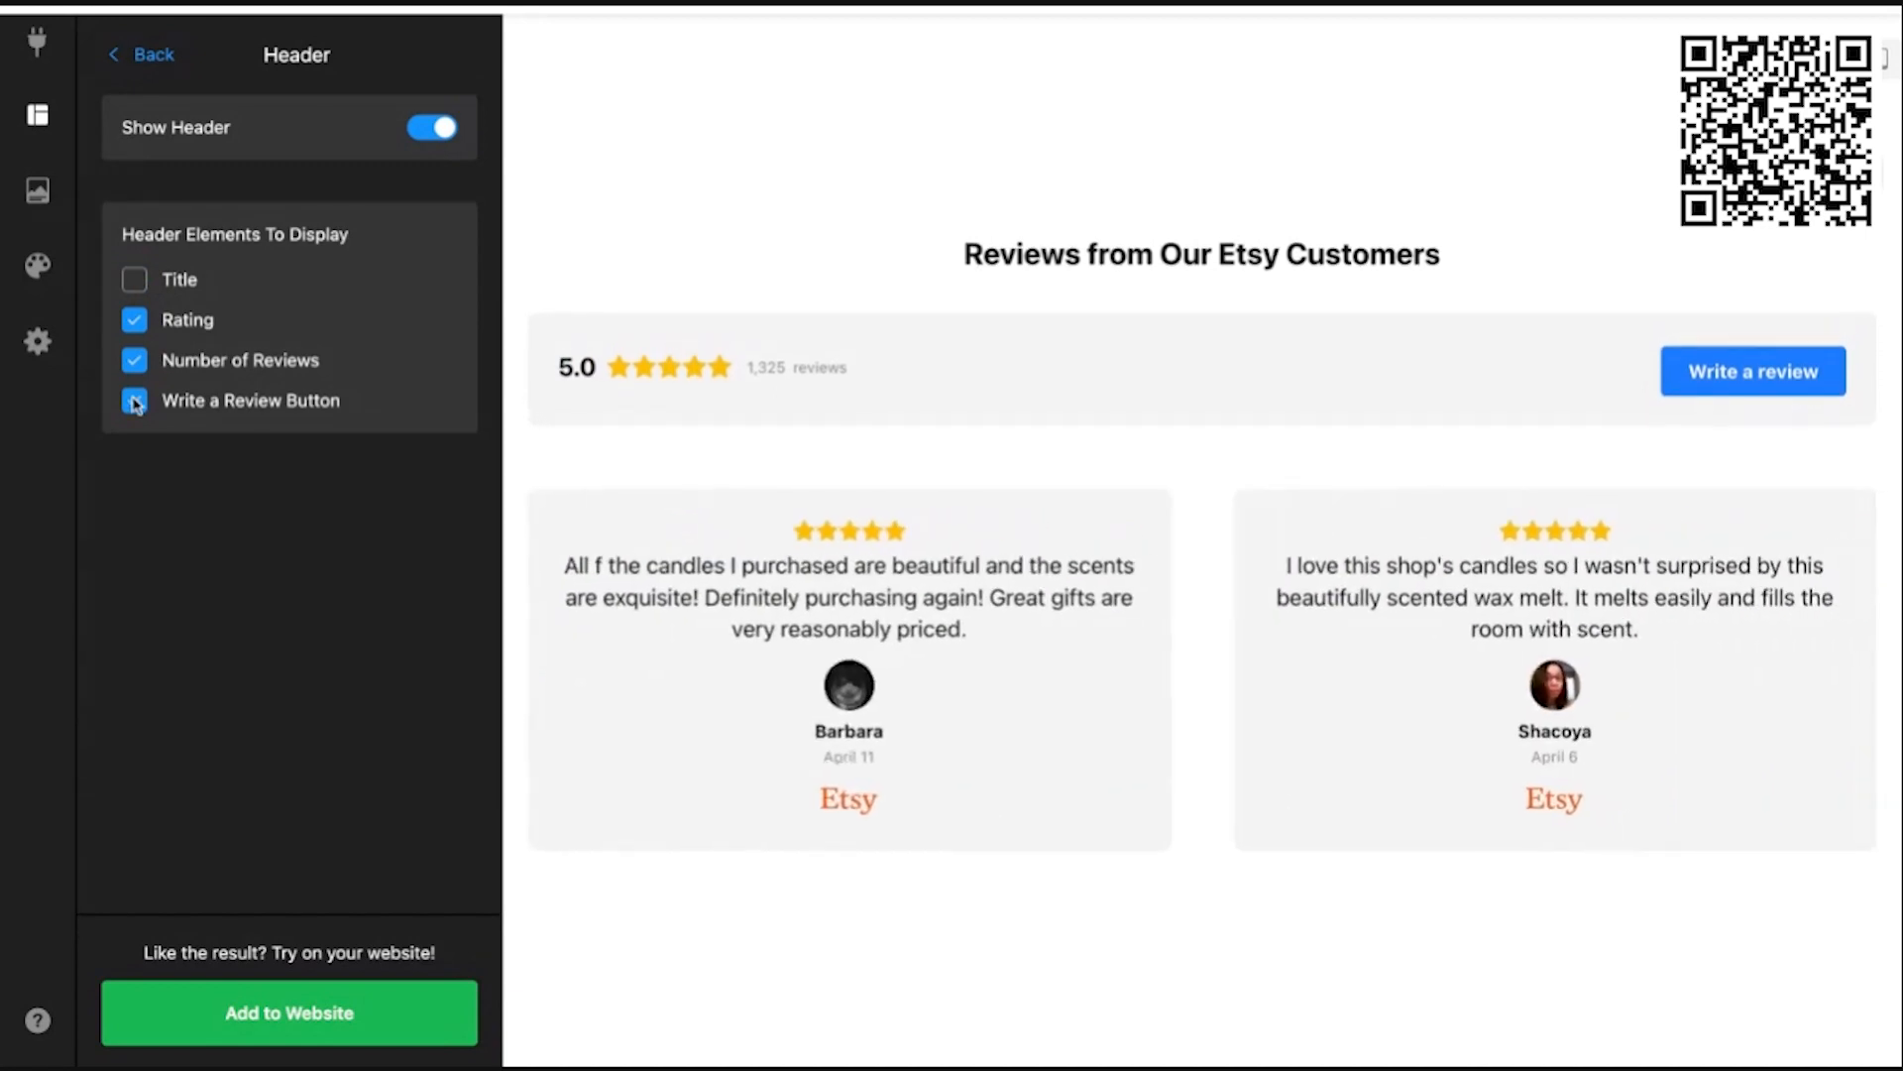
click(134, 402)
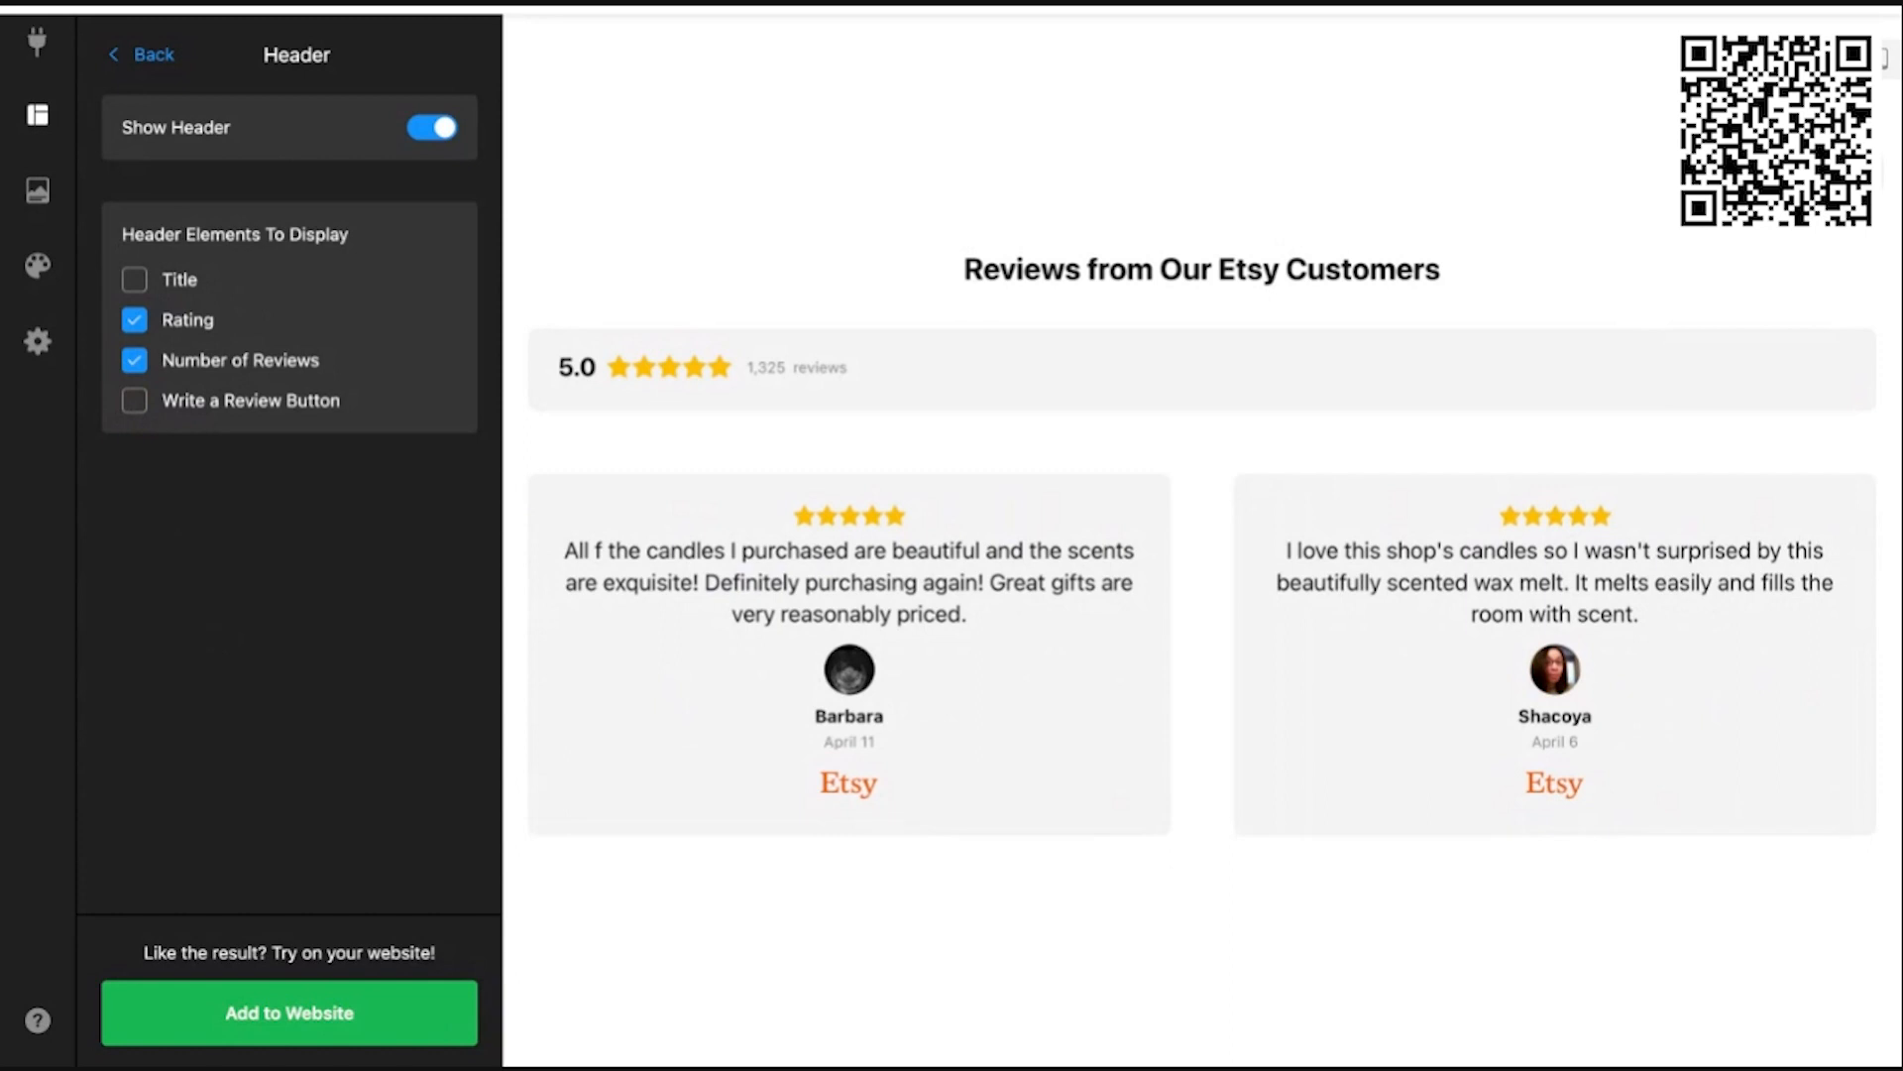
click(147, 56)
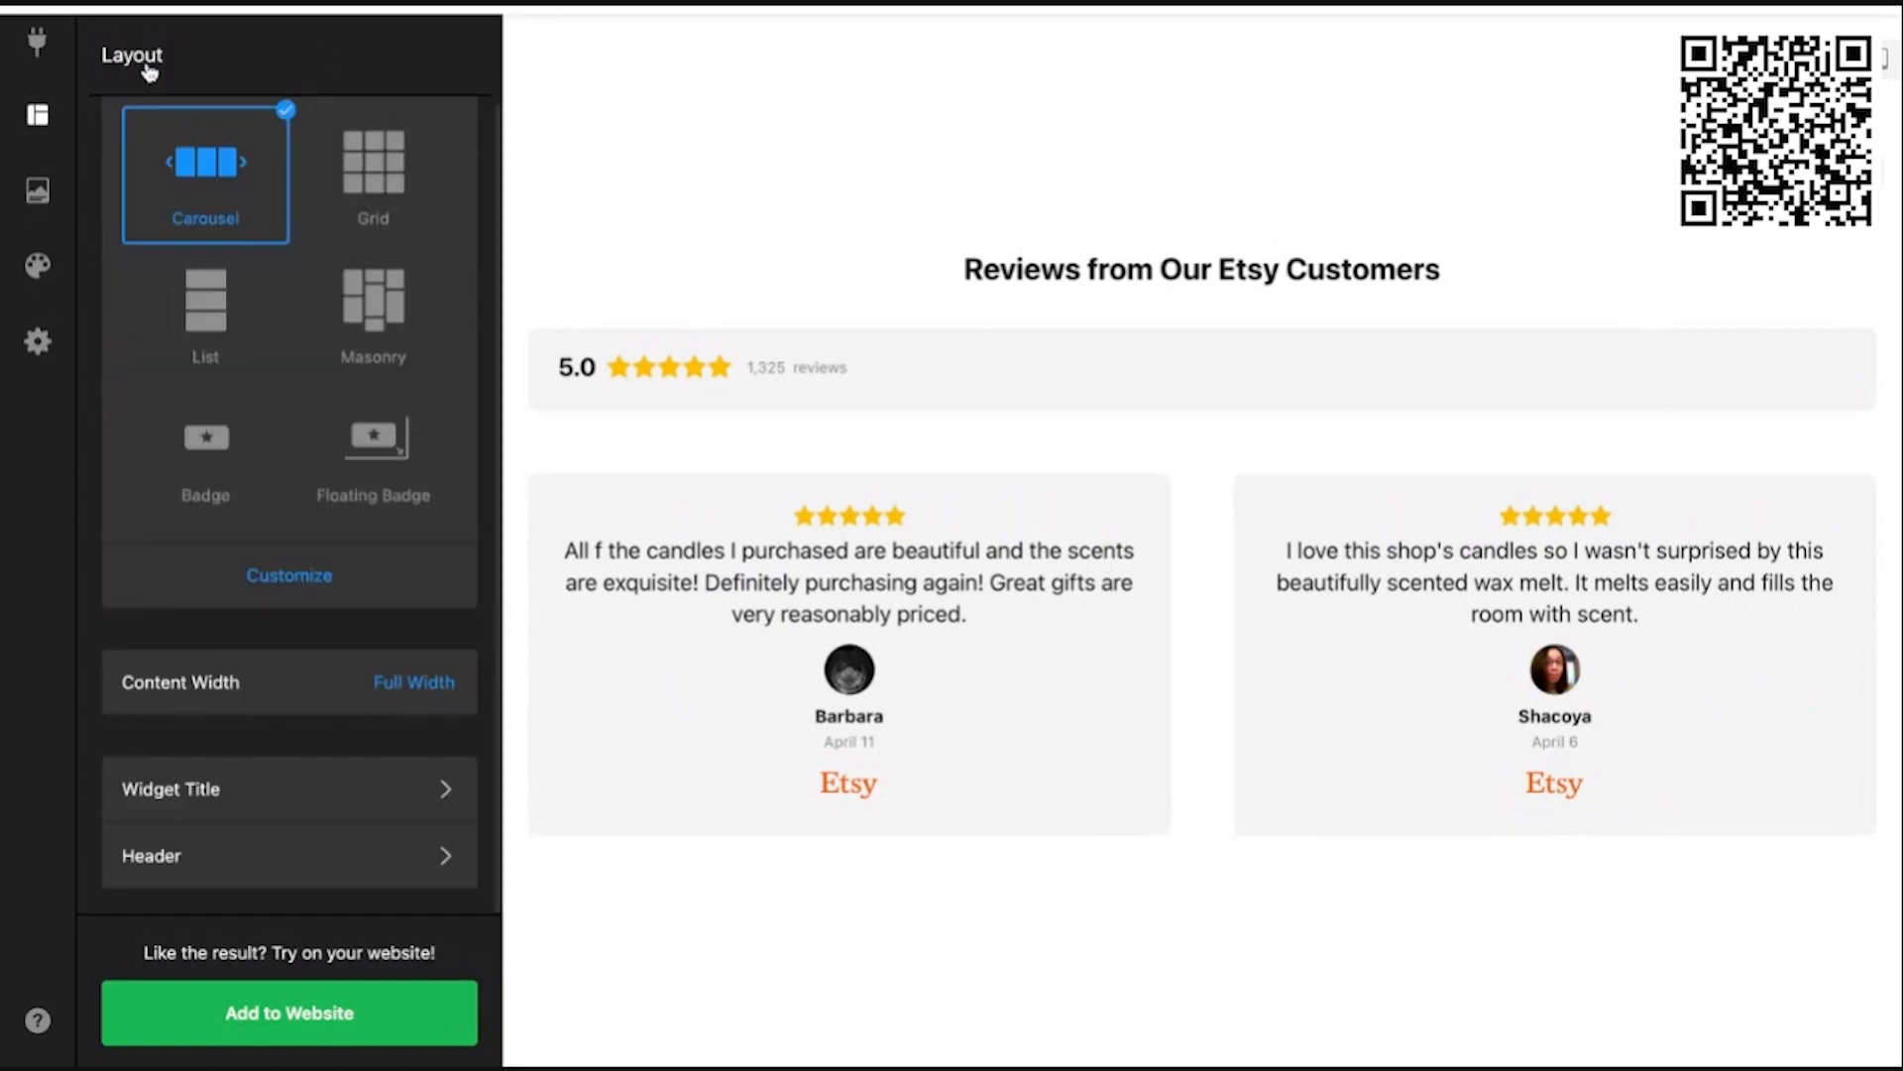
Step: Turn off the widget title above the reviews header and return to the layout settings
click(289, 790)
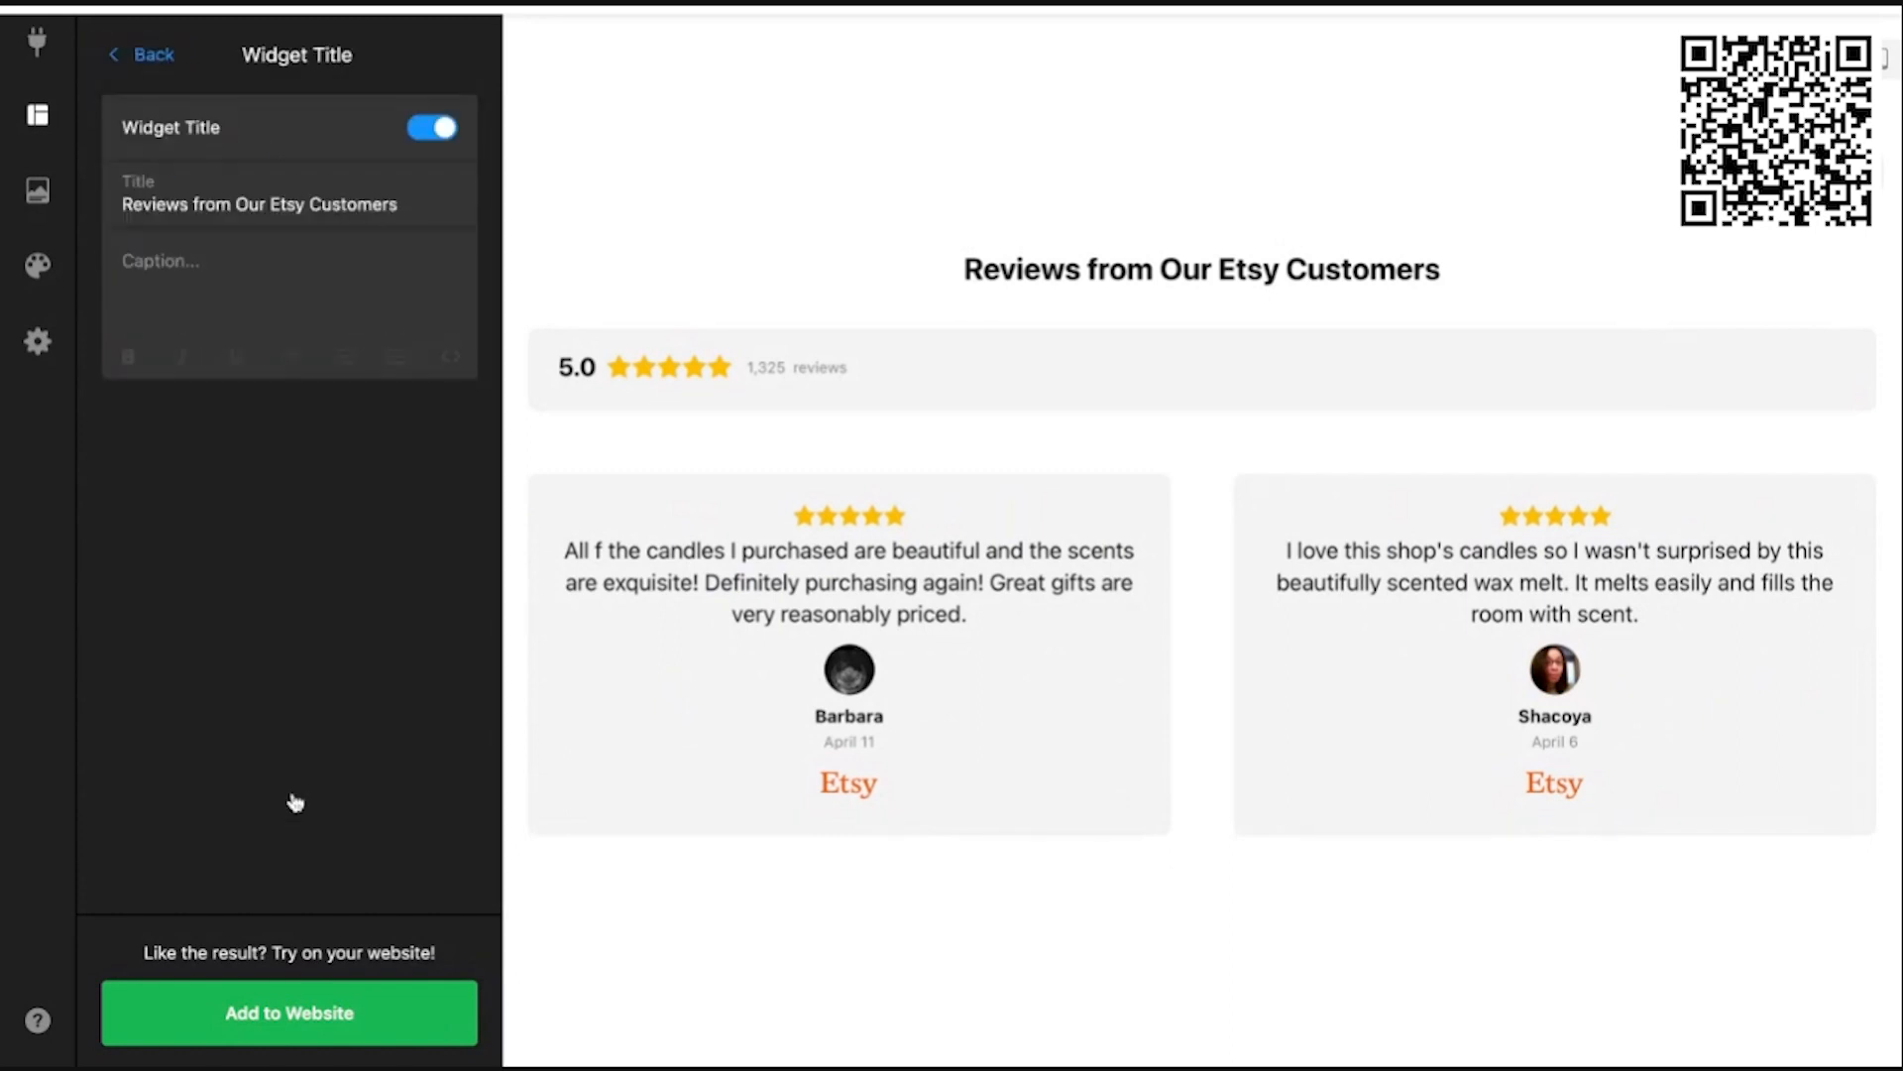
click(423, 139)
click(142, 56)
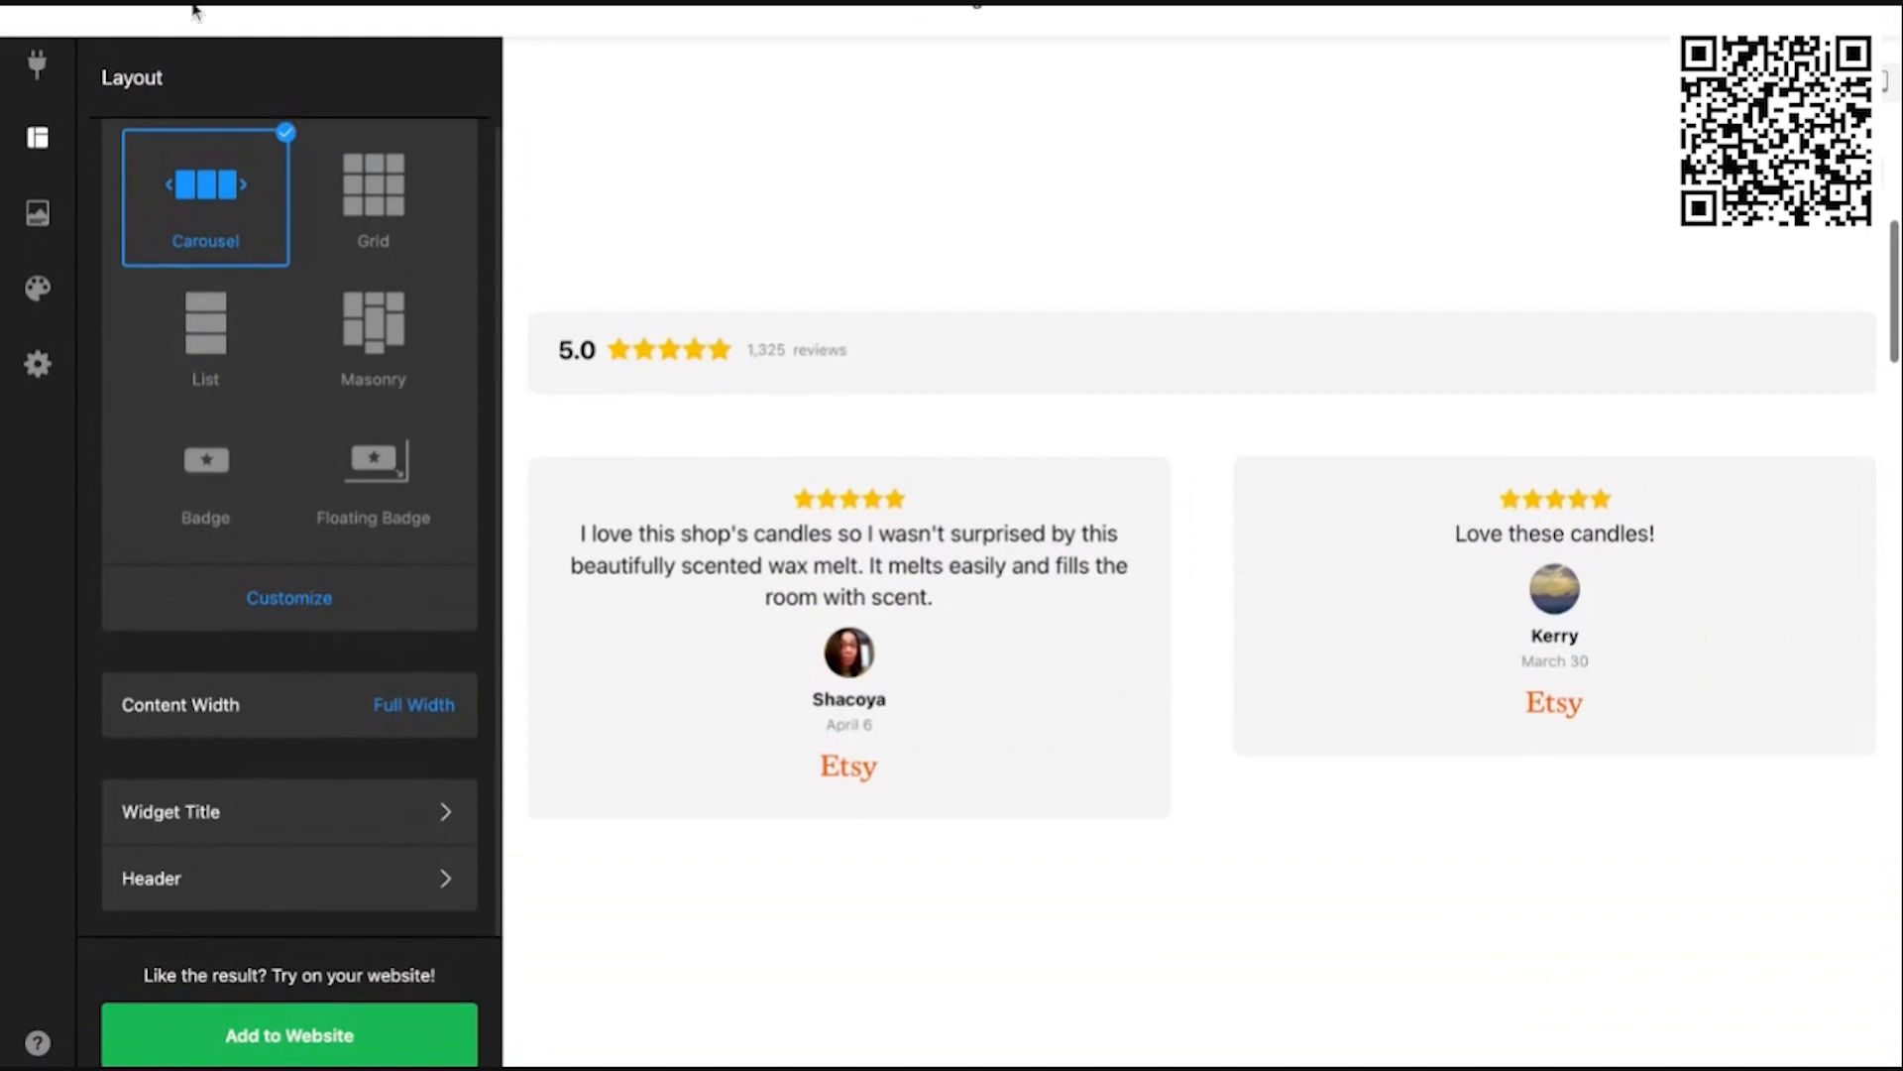
Step: Switch the review style to the speech-bubble design with the author's photo and name below the text
click(41, 230)
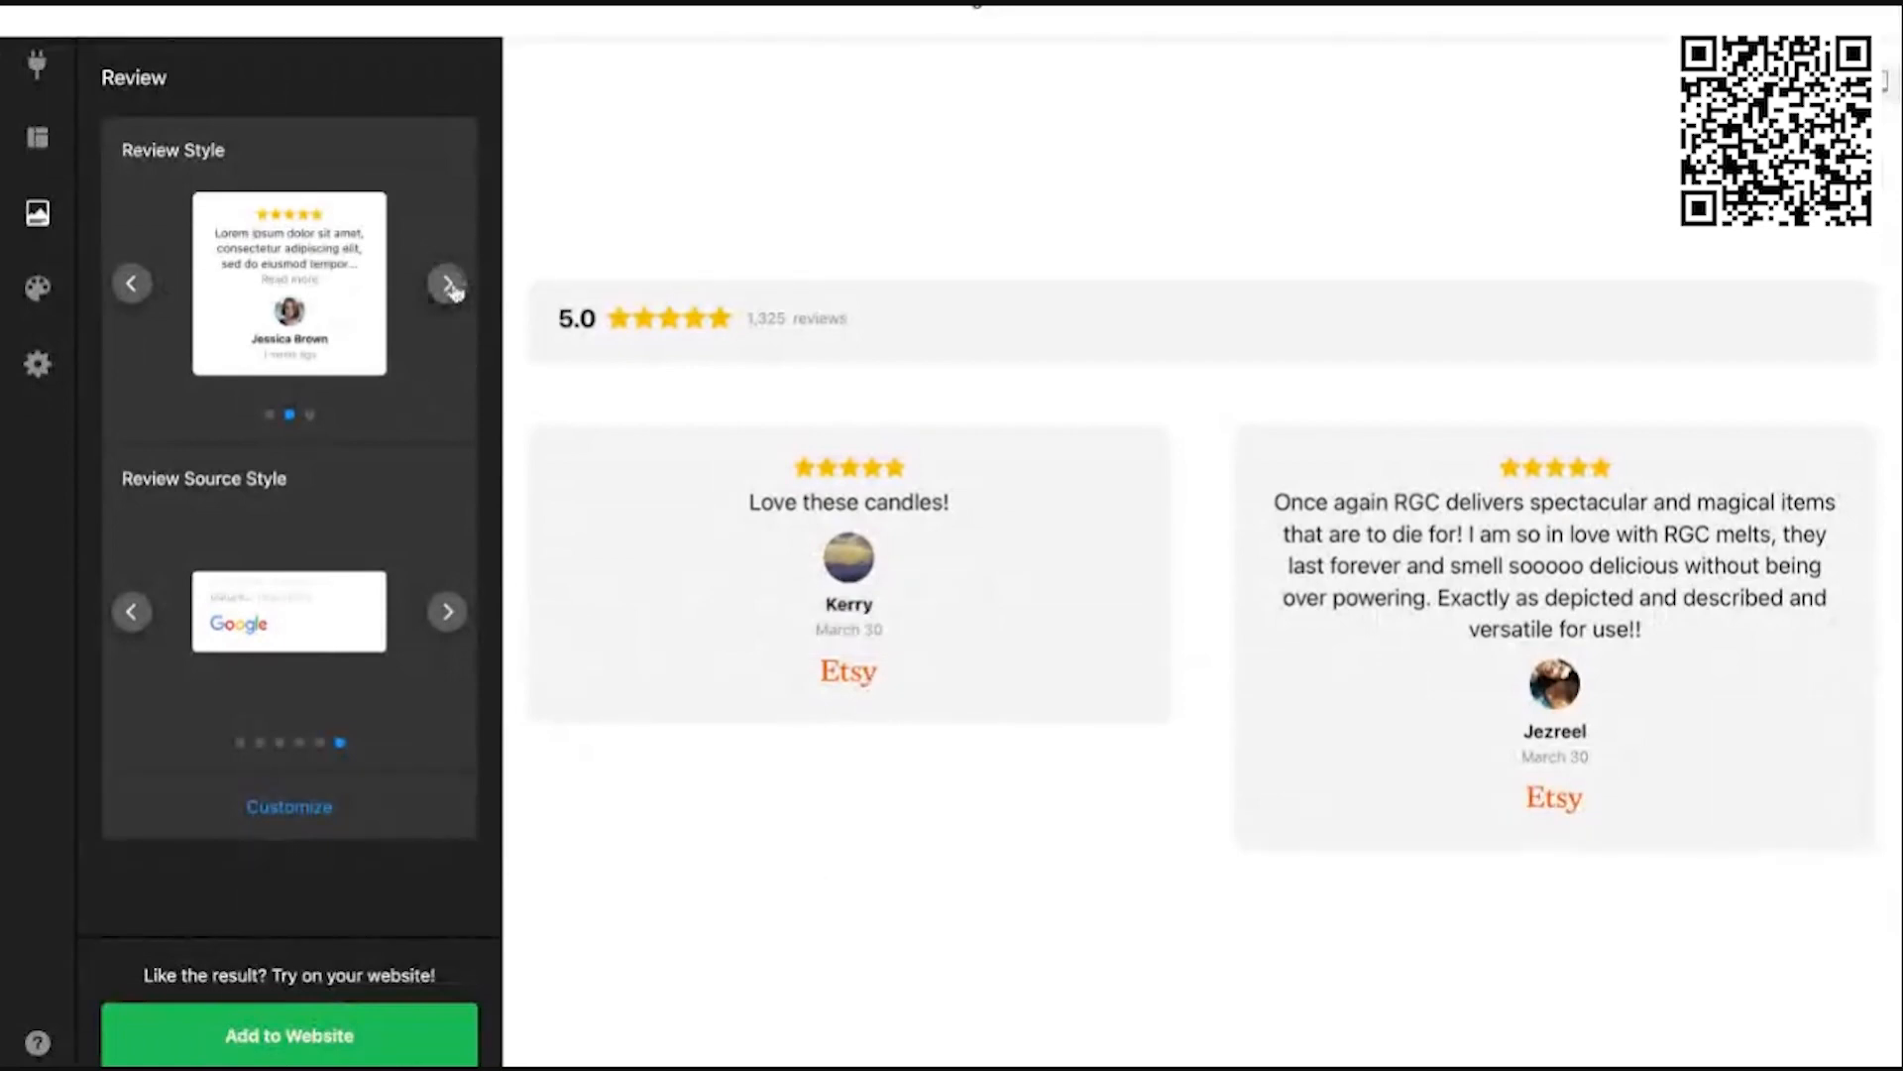
click(452, 289)
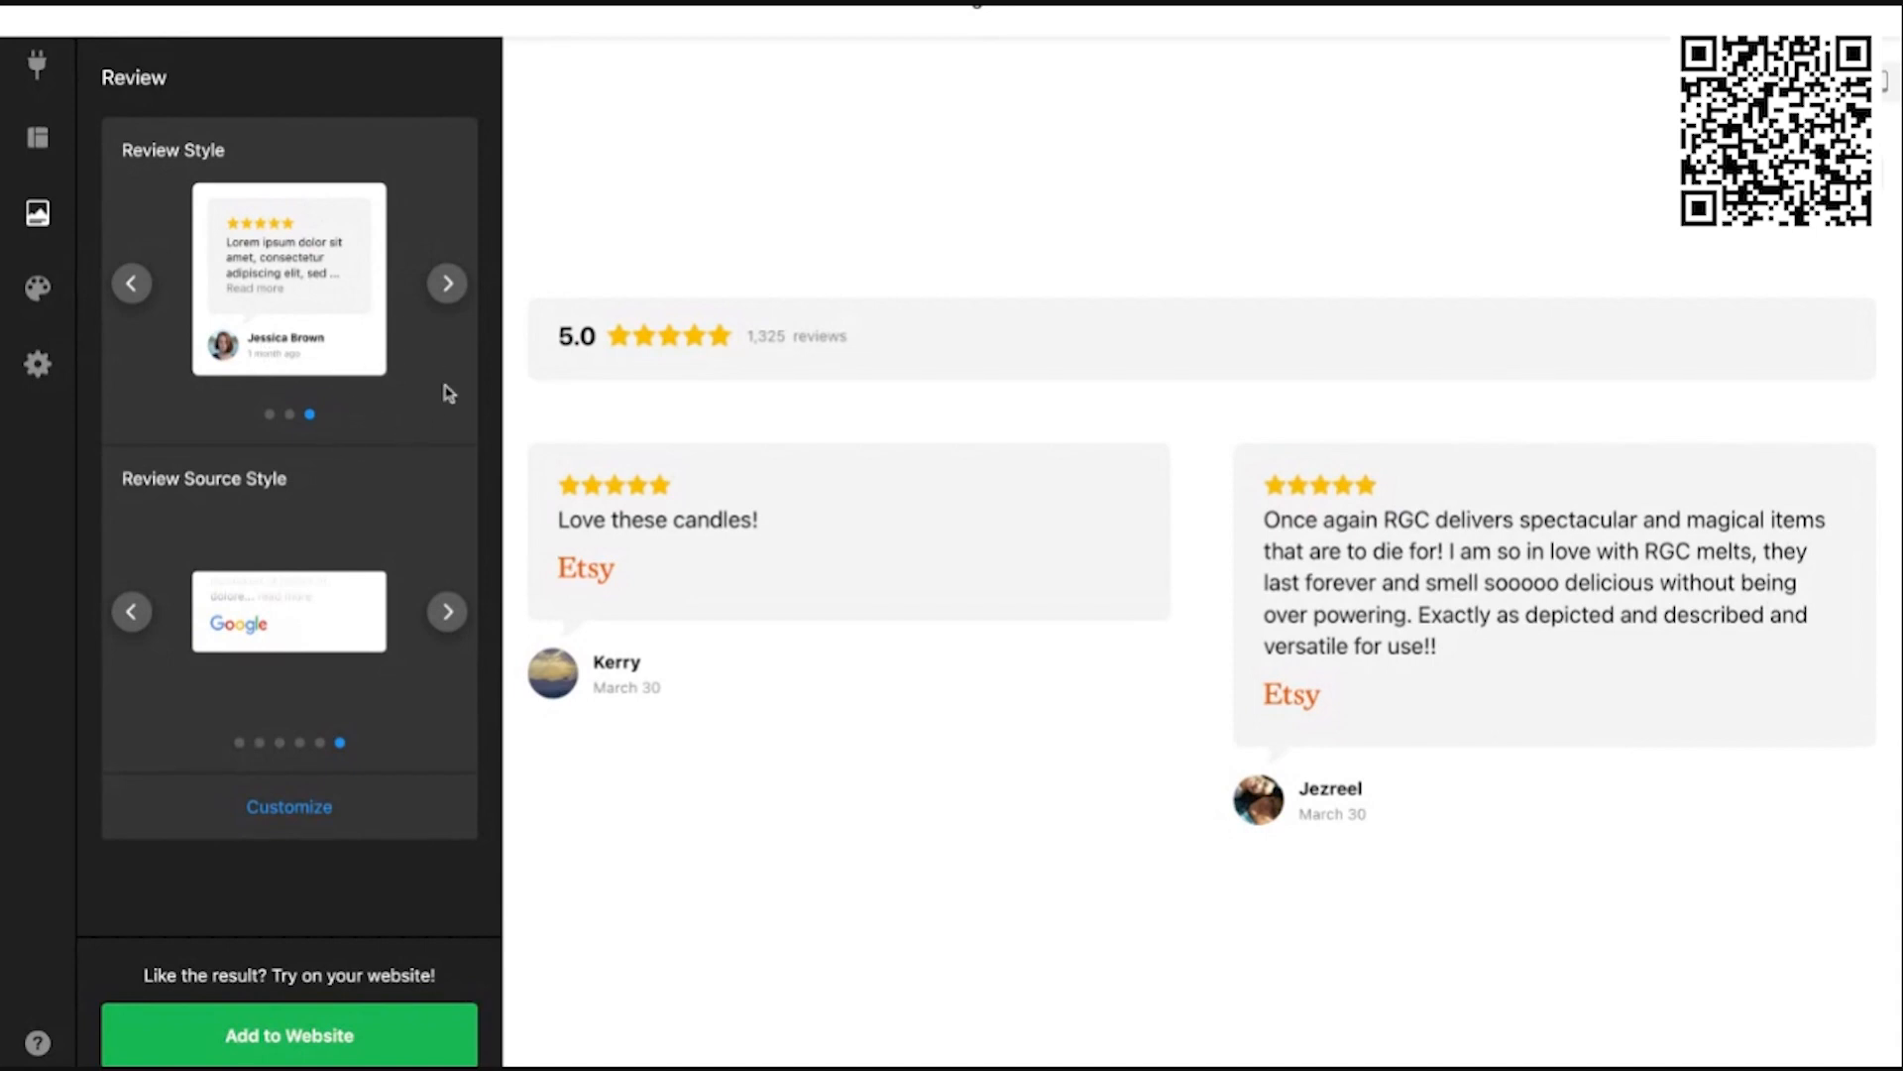
Step: Keep the speech-bubble review style and set the review source style to a small source icon on the author's picture
click(447, 284)
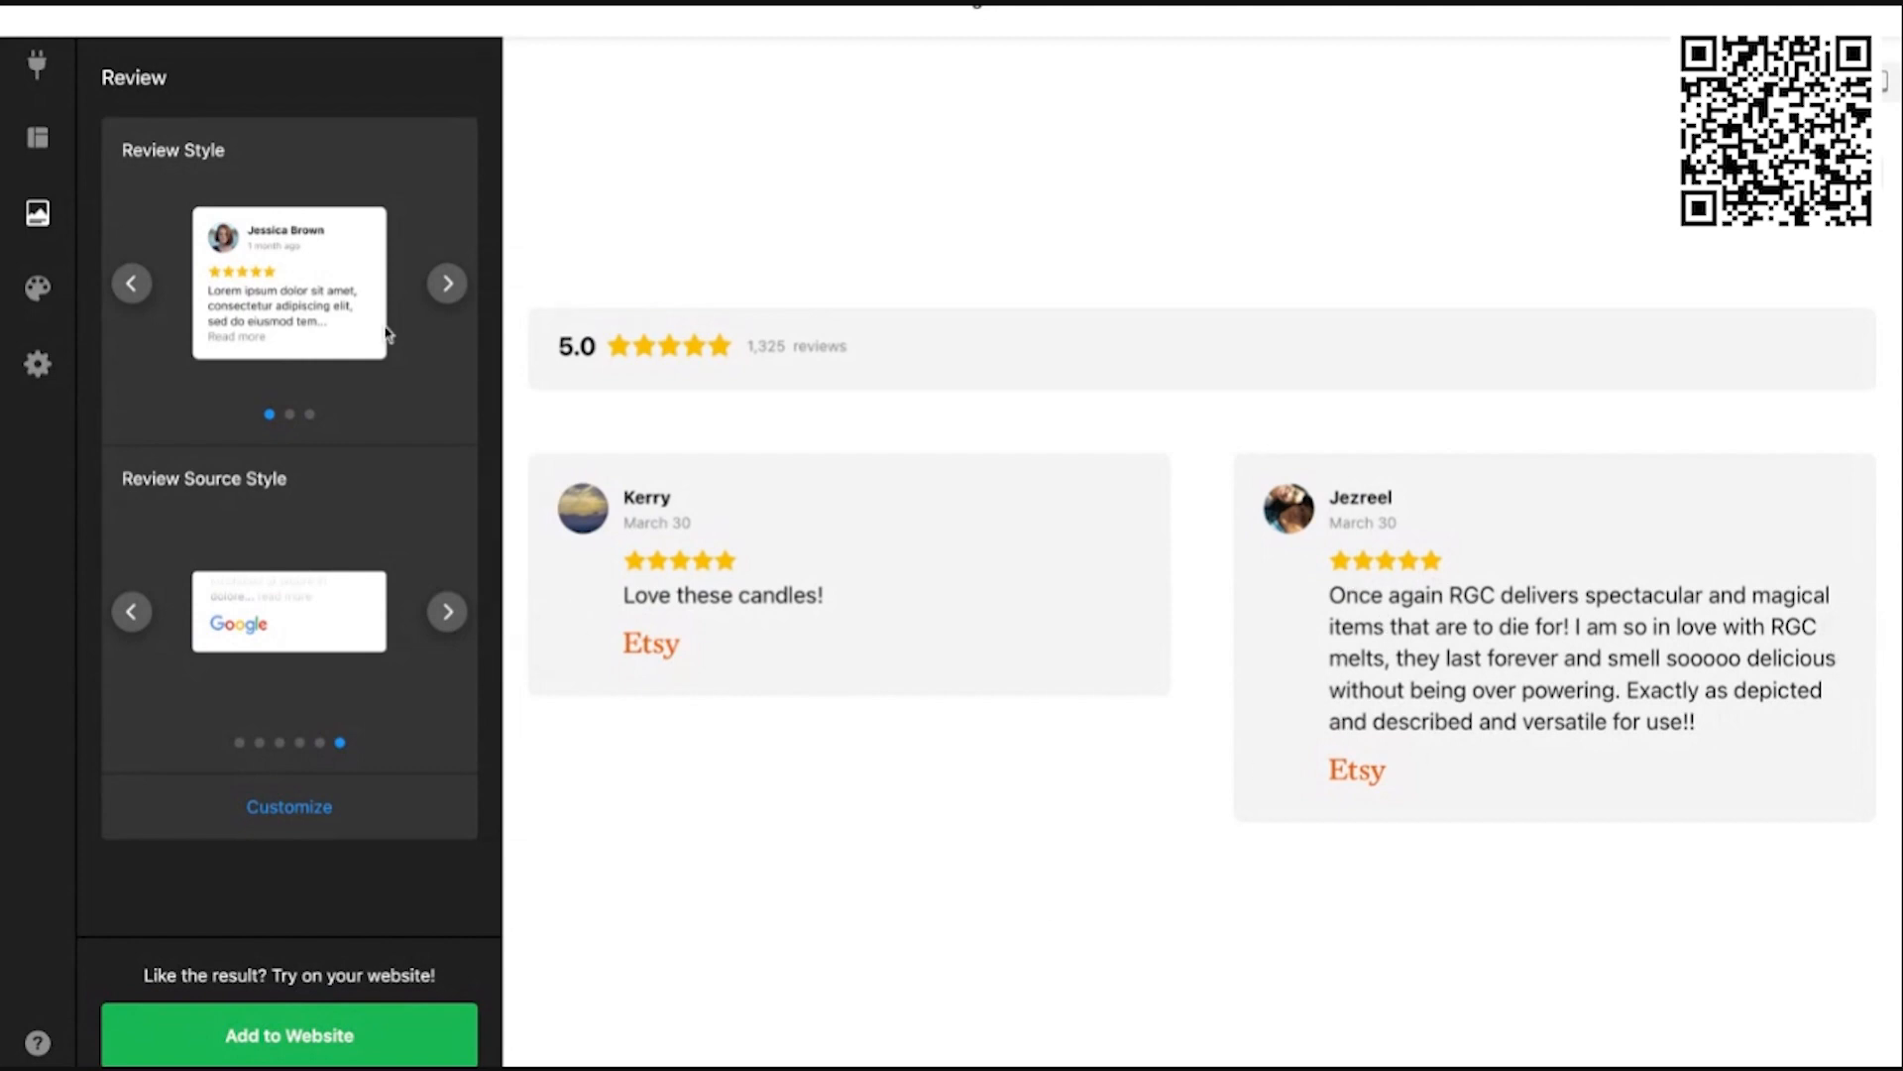
click(129, 284)
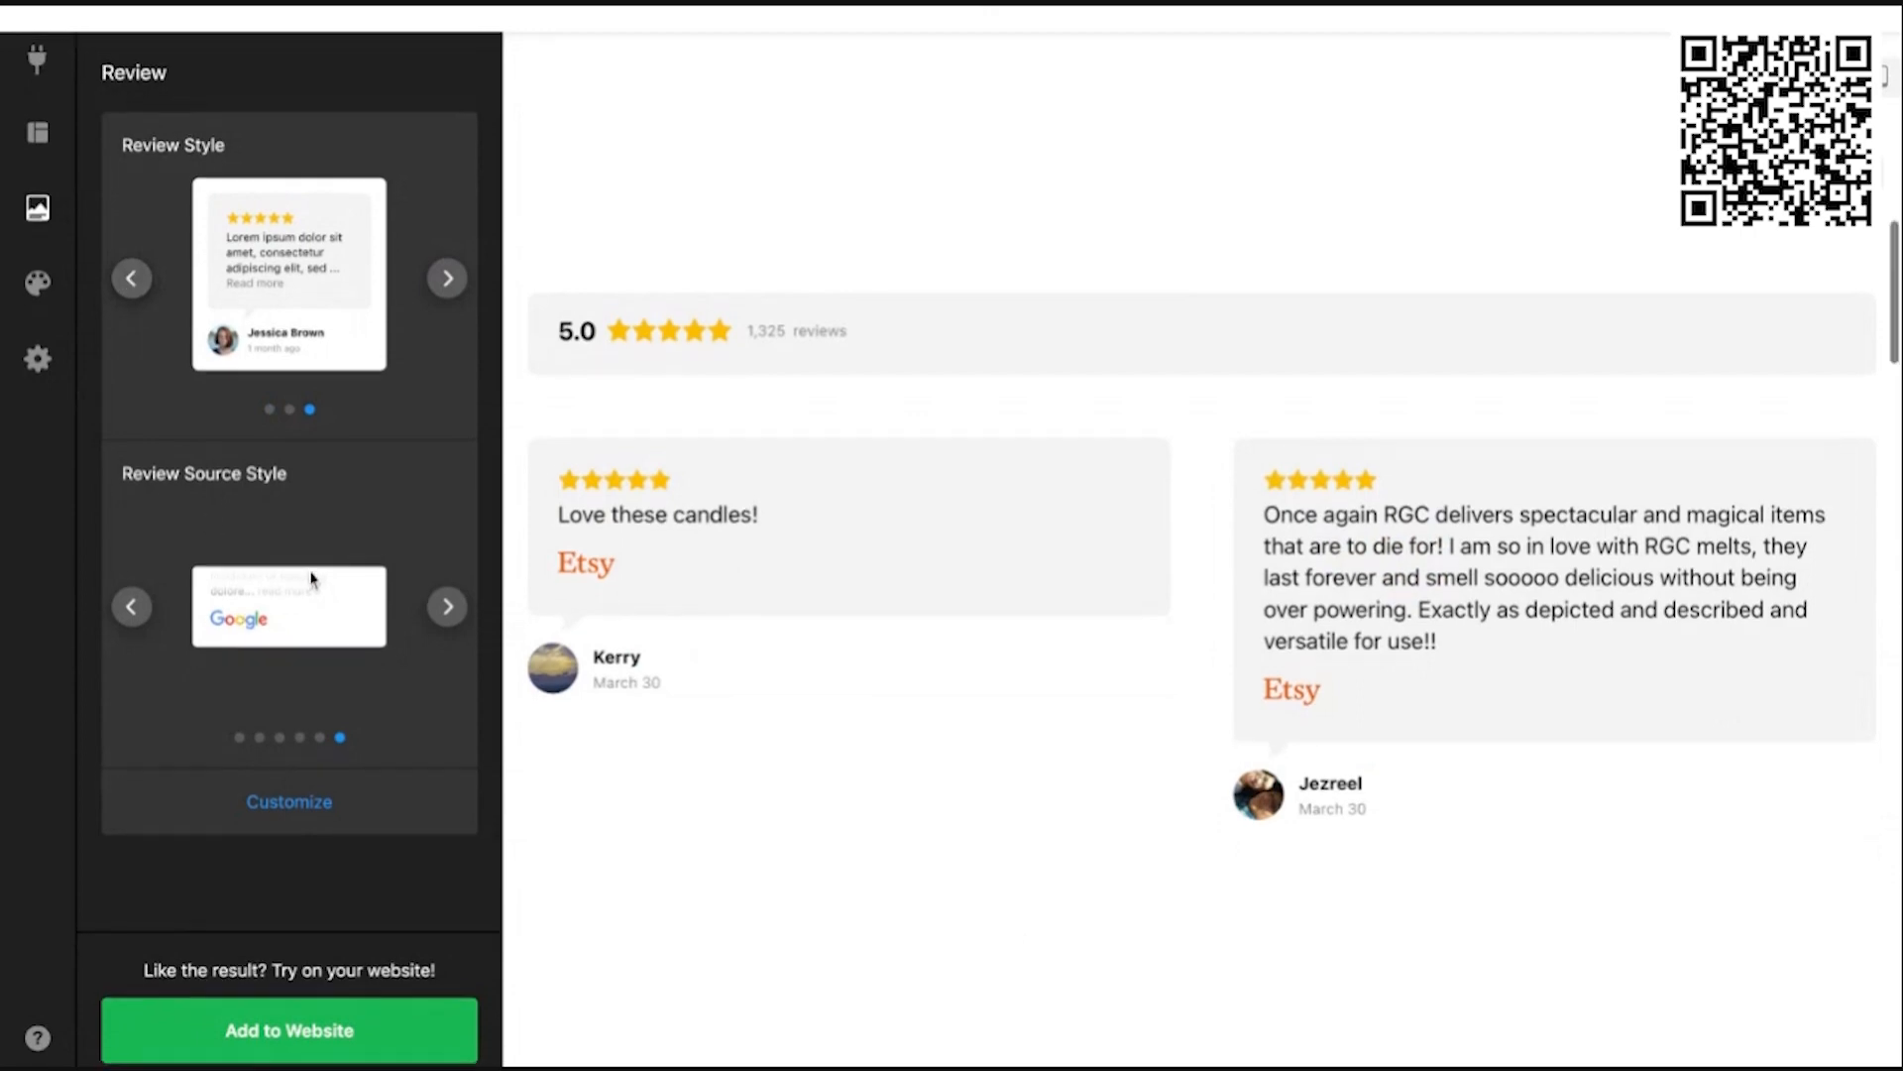
scroll(315, 582, down, 1)
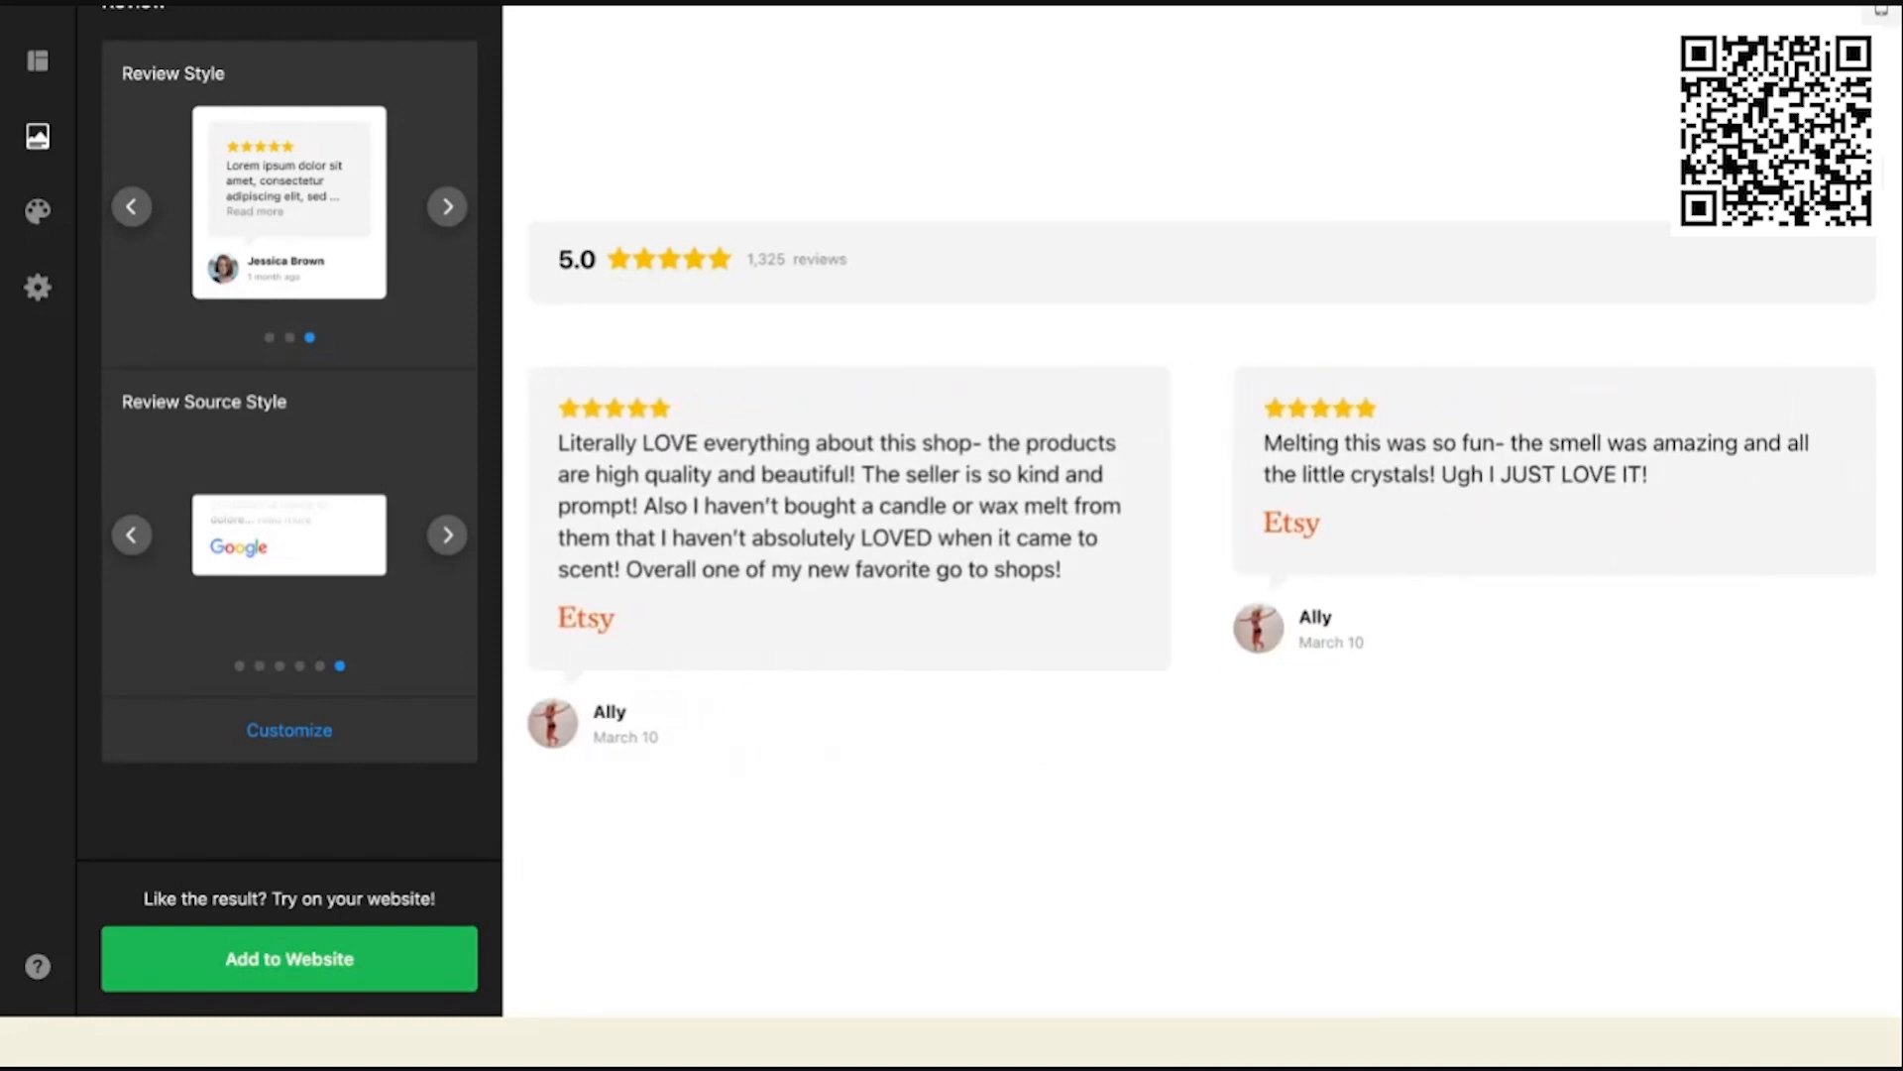
click(444, 553)
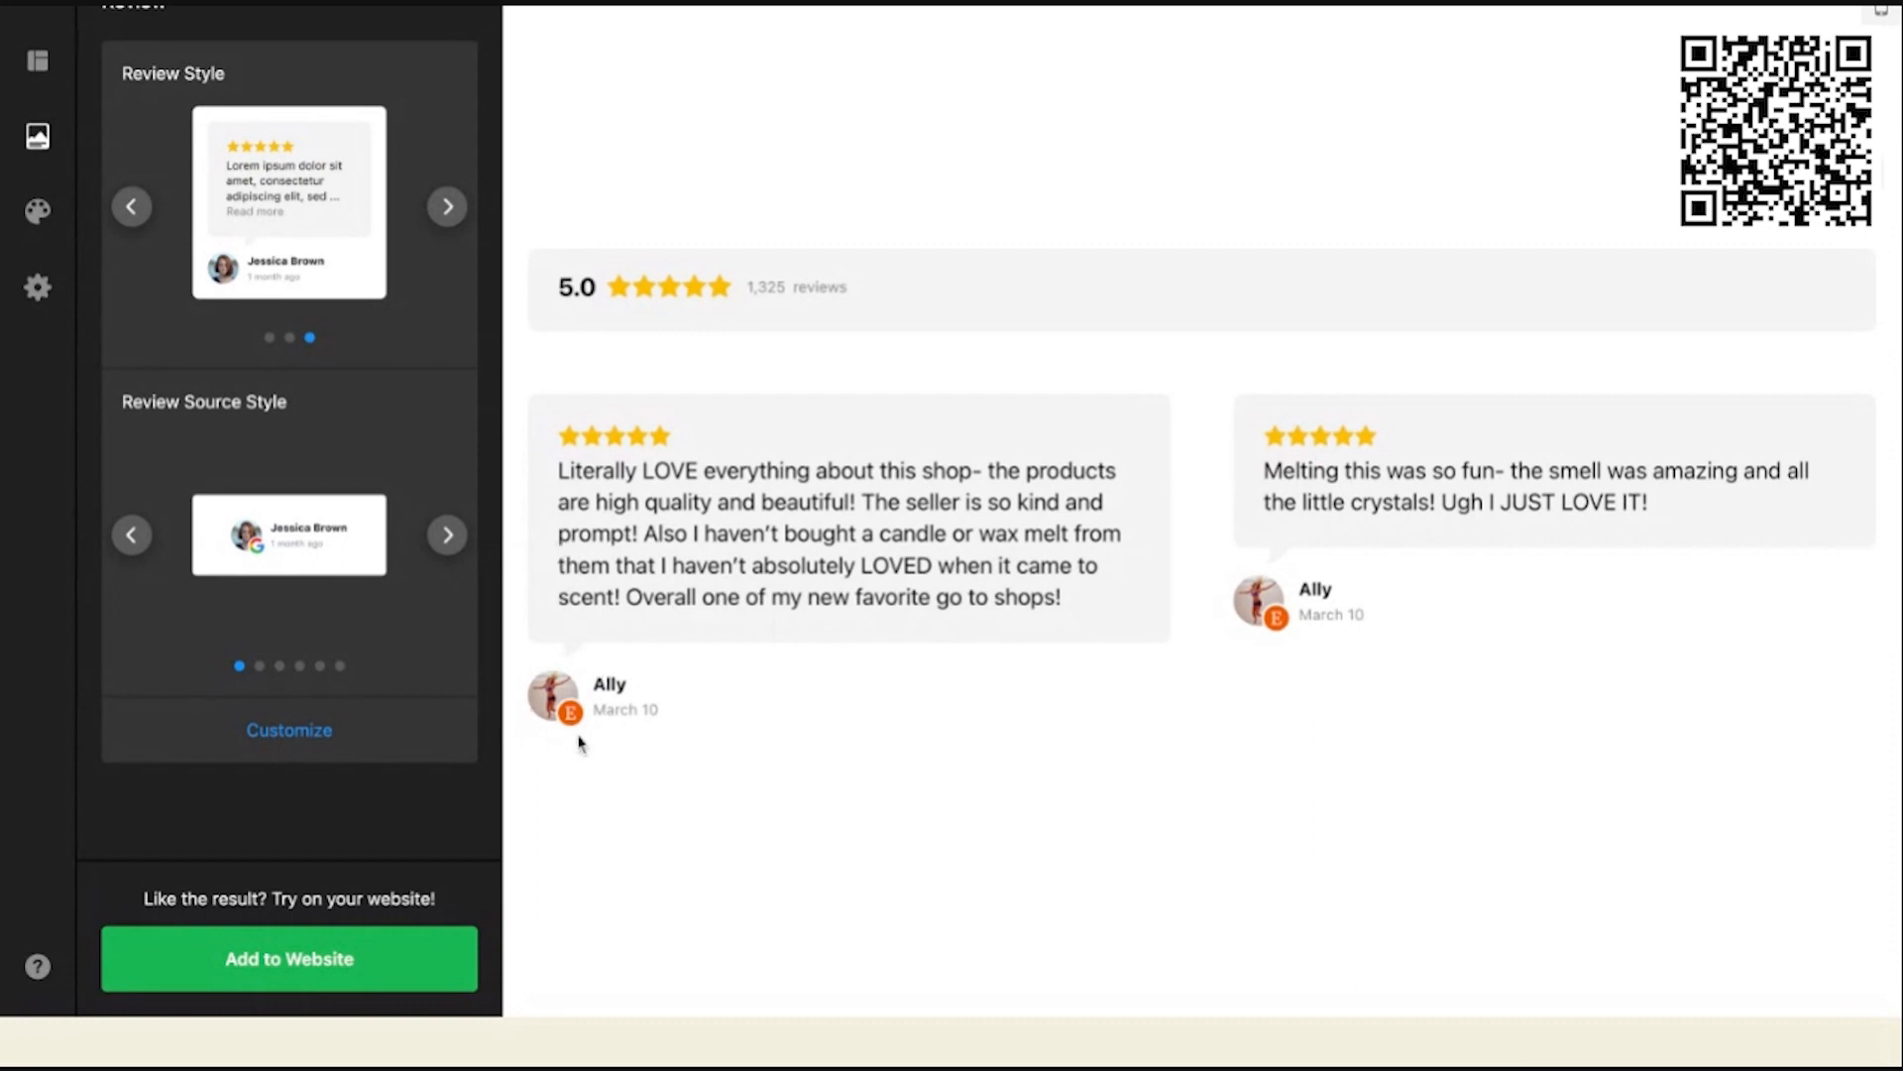
mouse_move(568, 722)
click(448, 537)
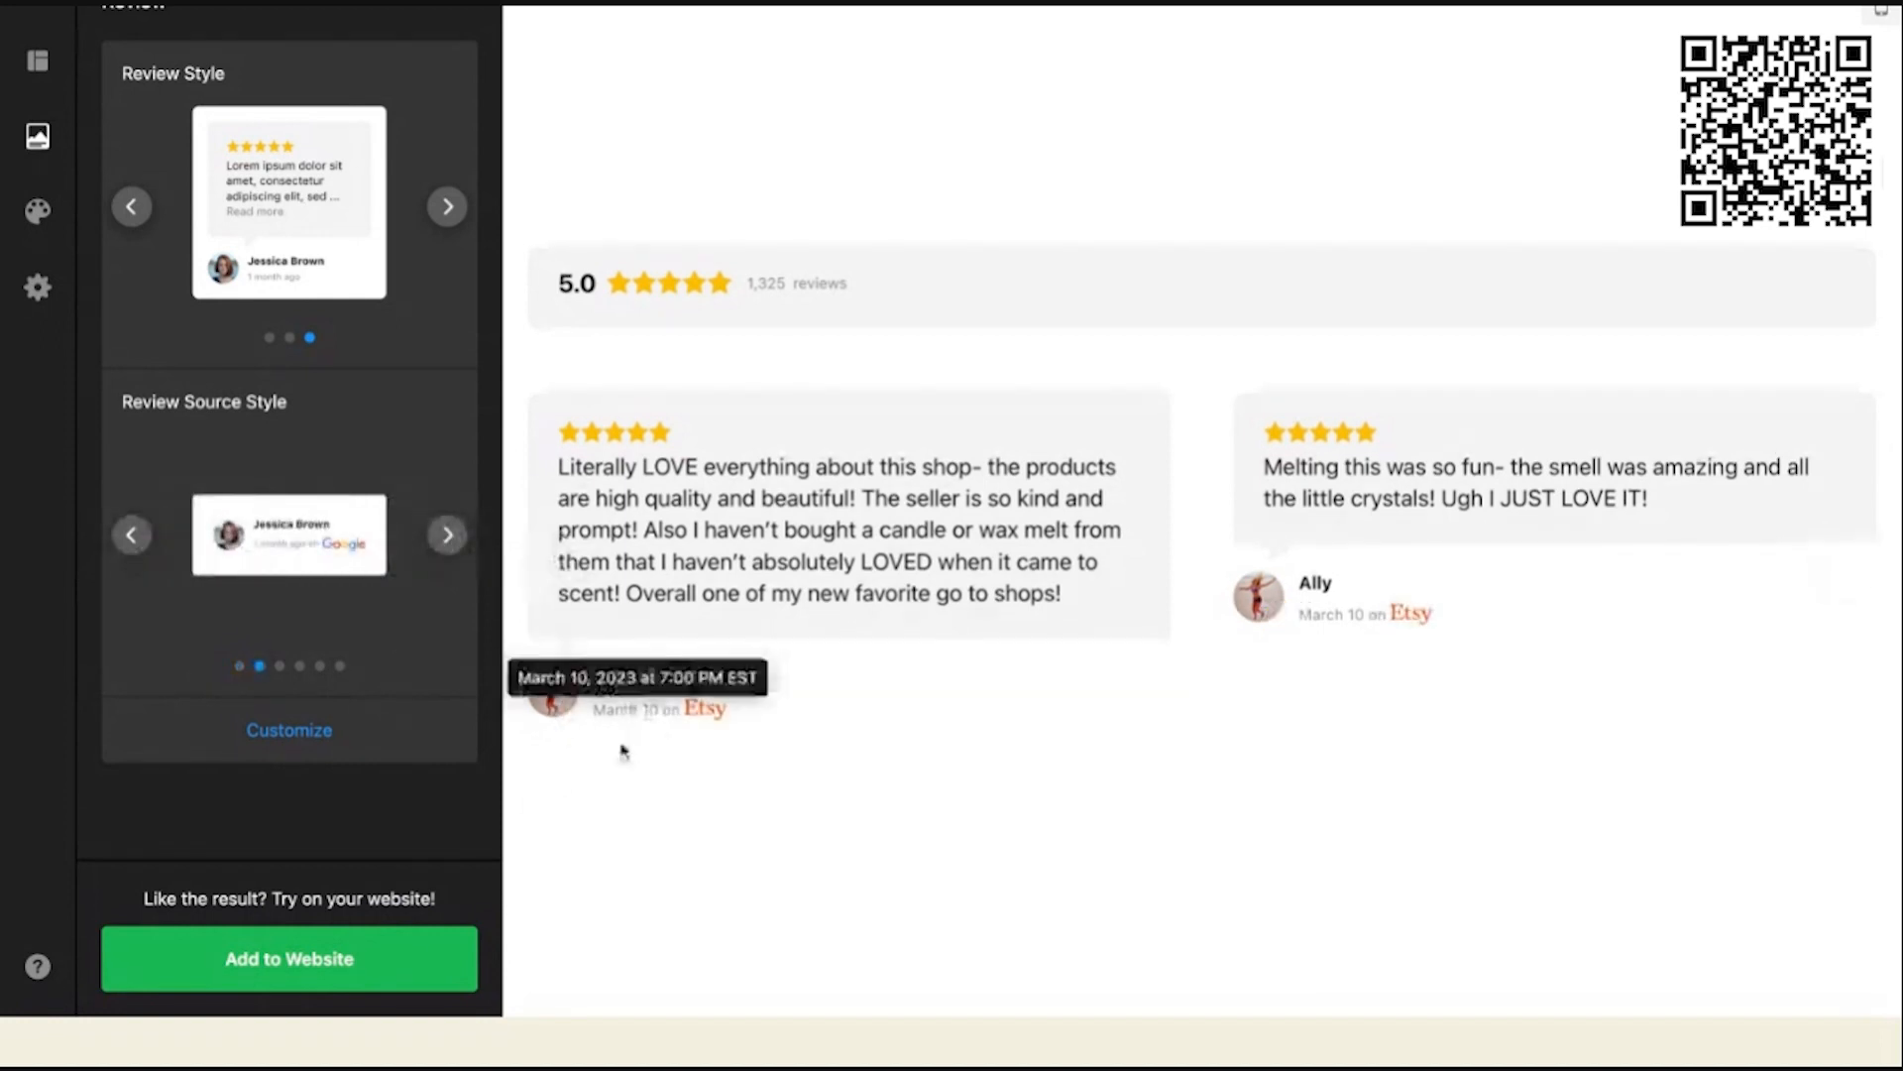
click(446, 536)
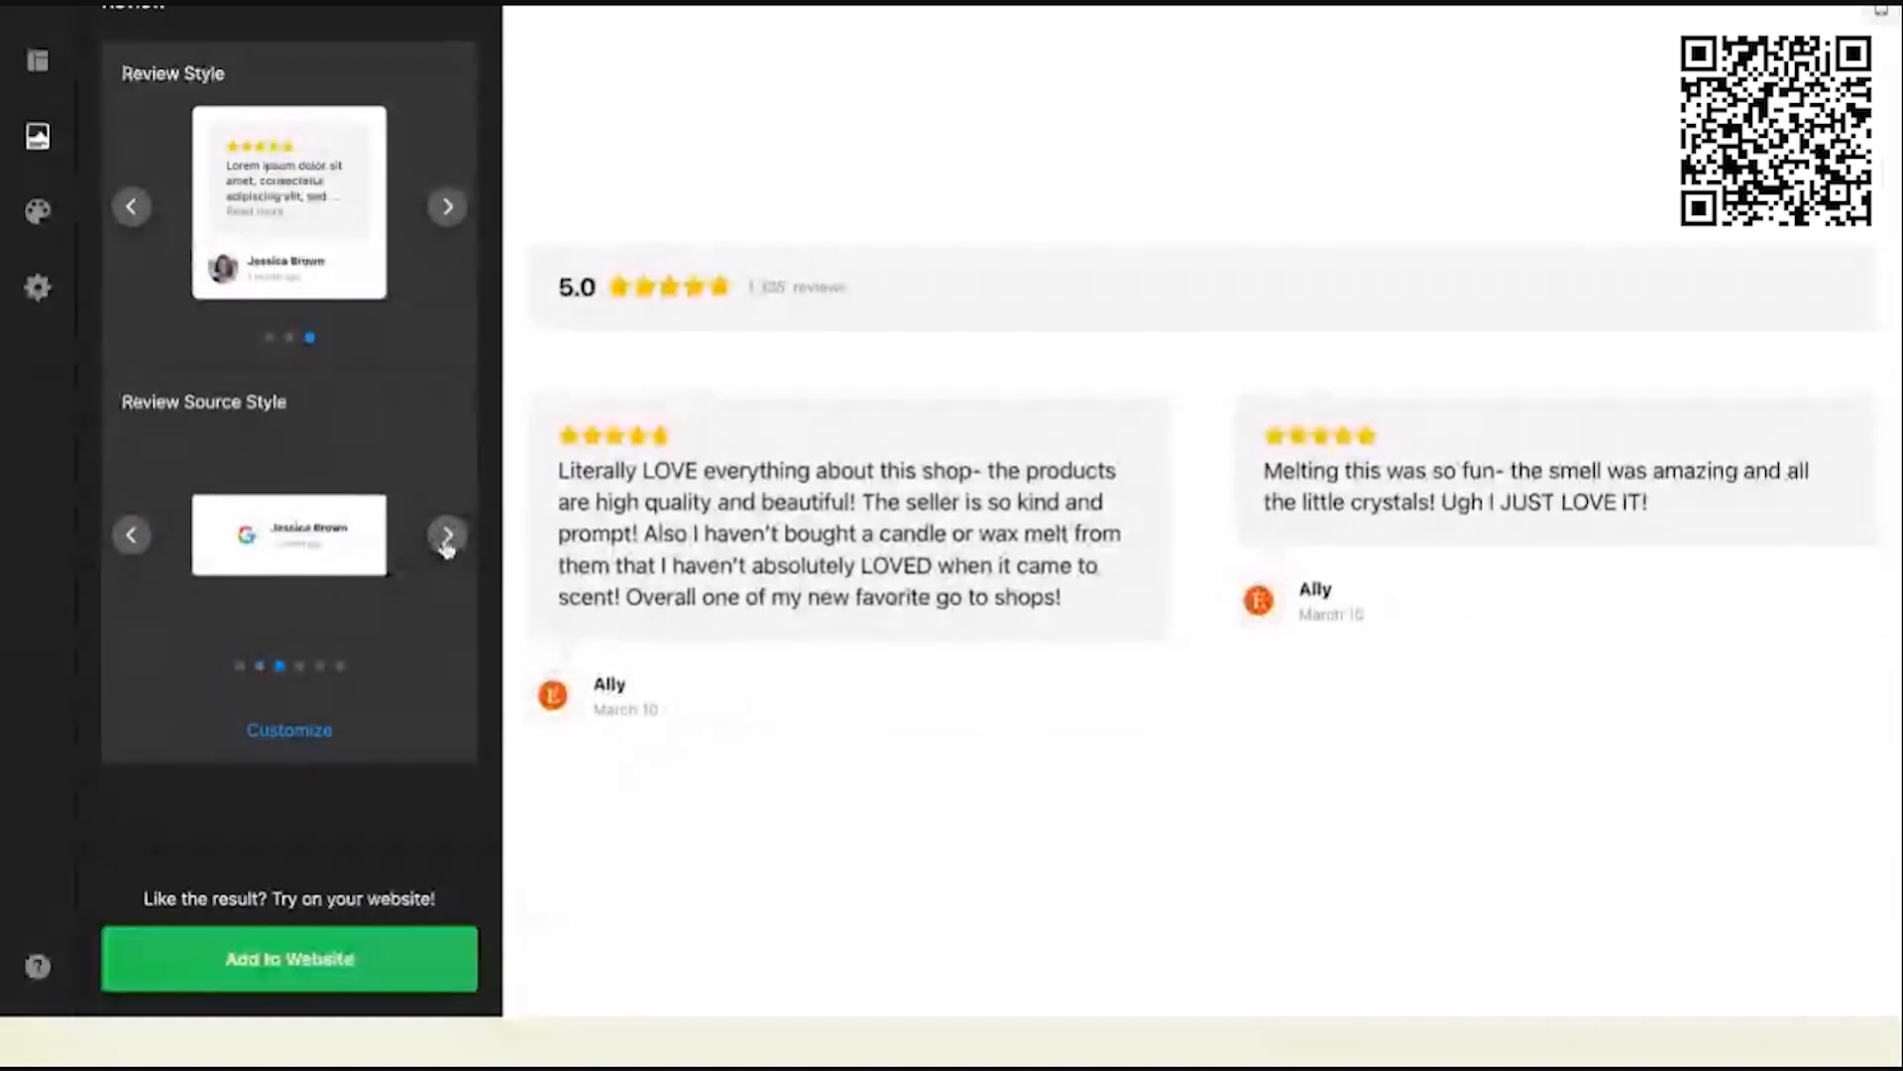
click(446, 545)
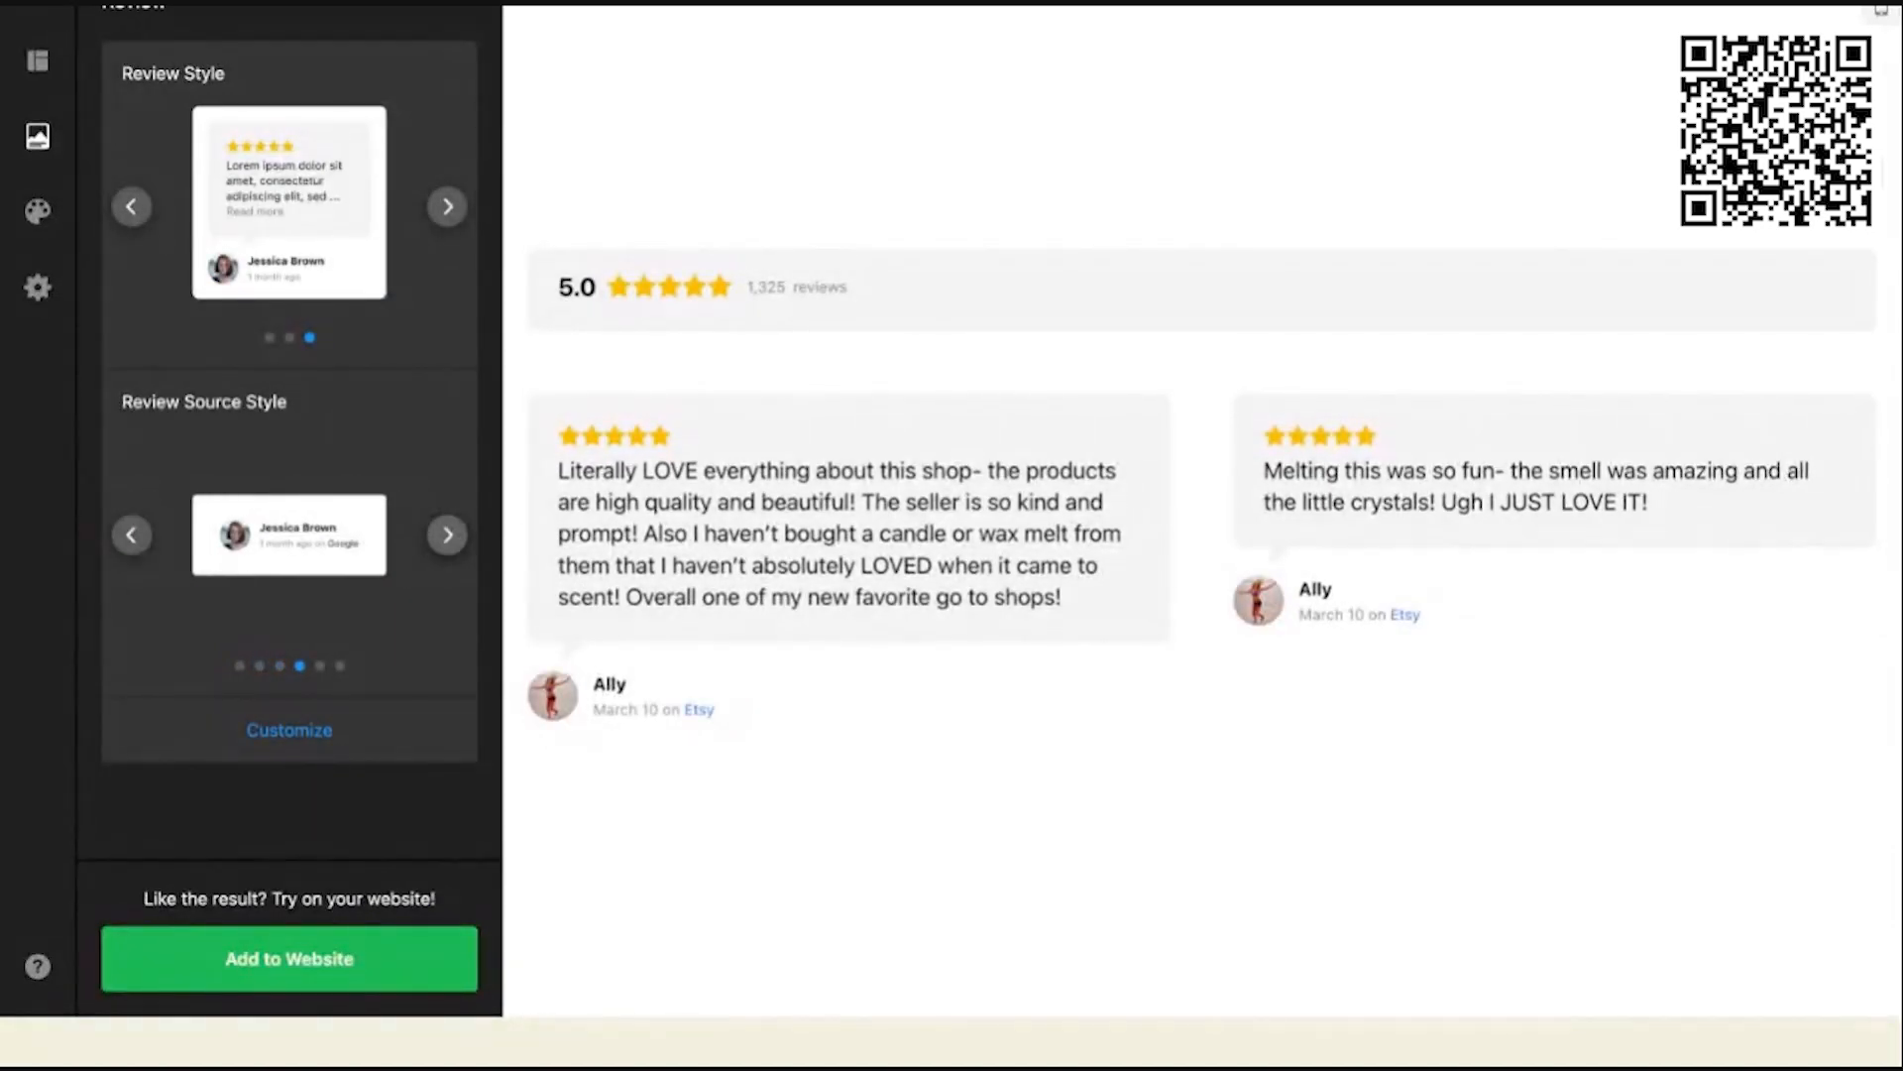
click(447, 536)
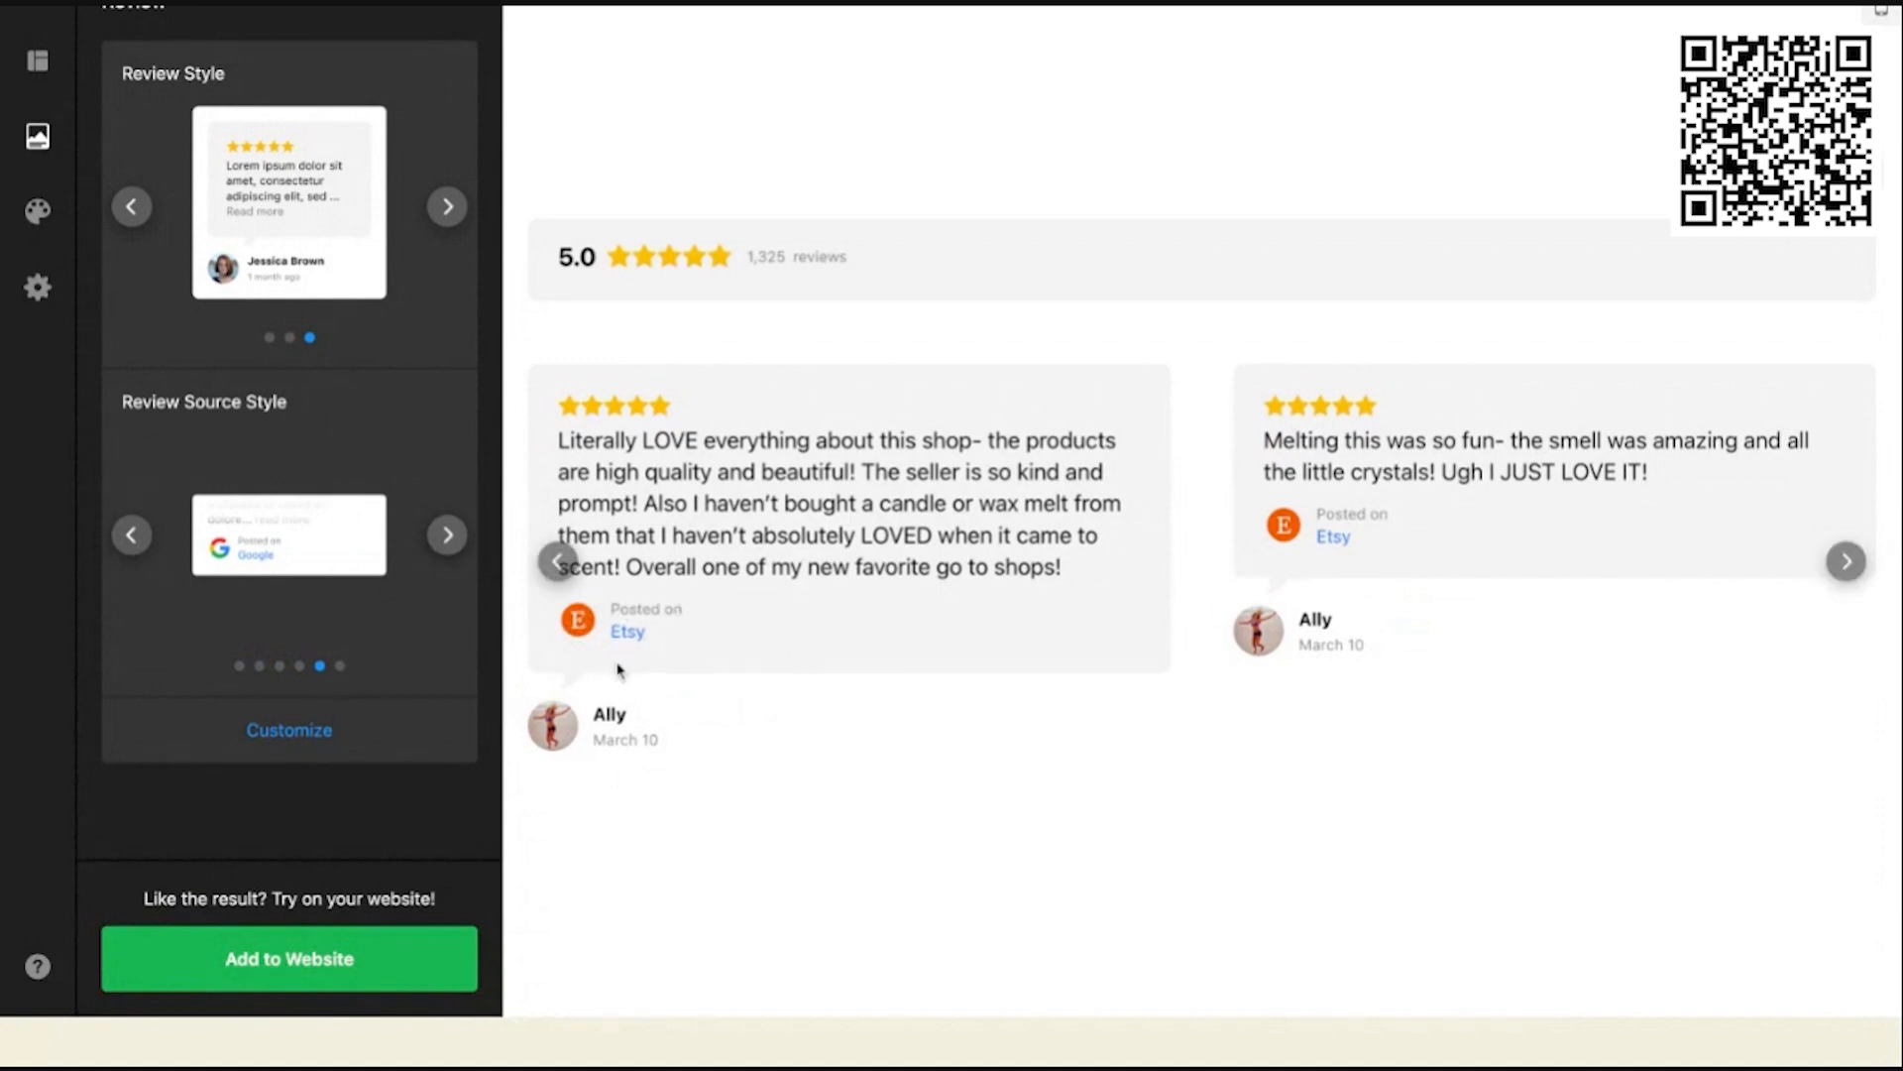
click(450, 539)
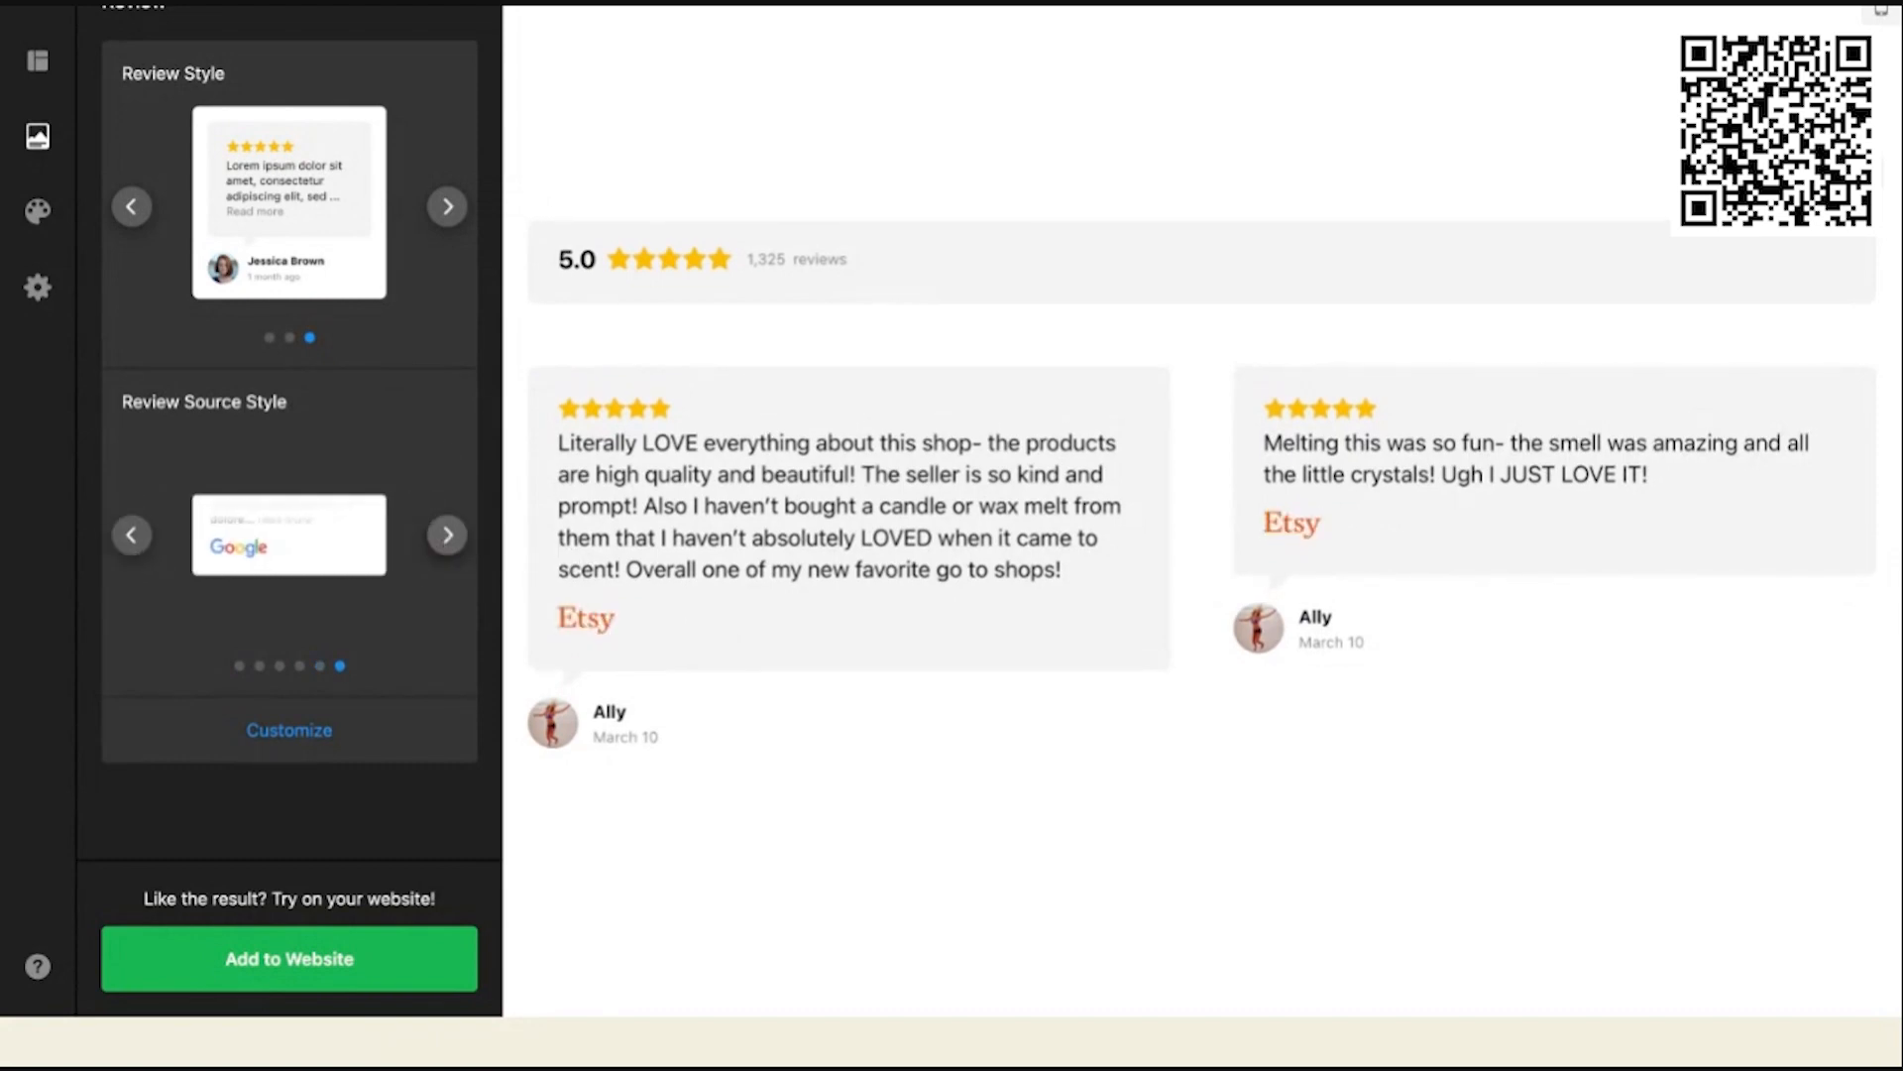
click(448, 536)
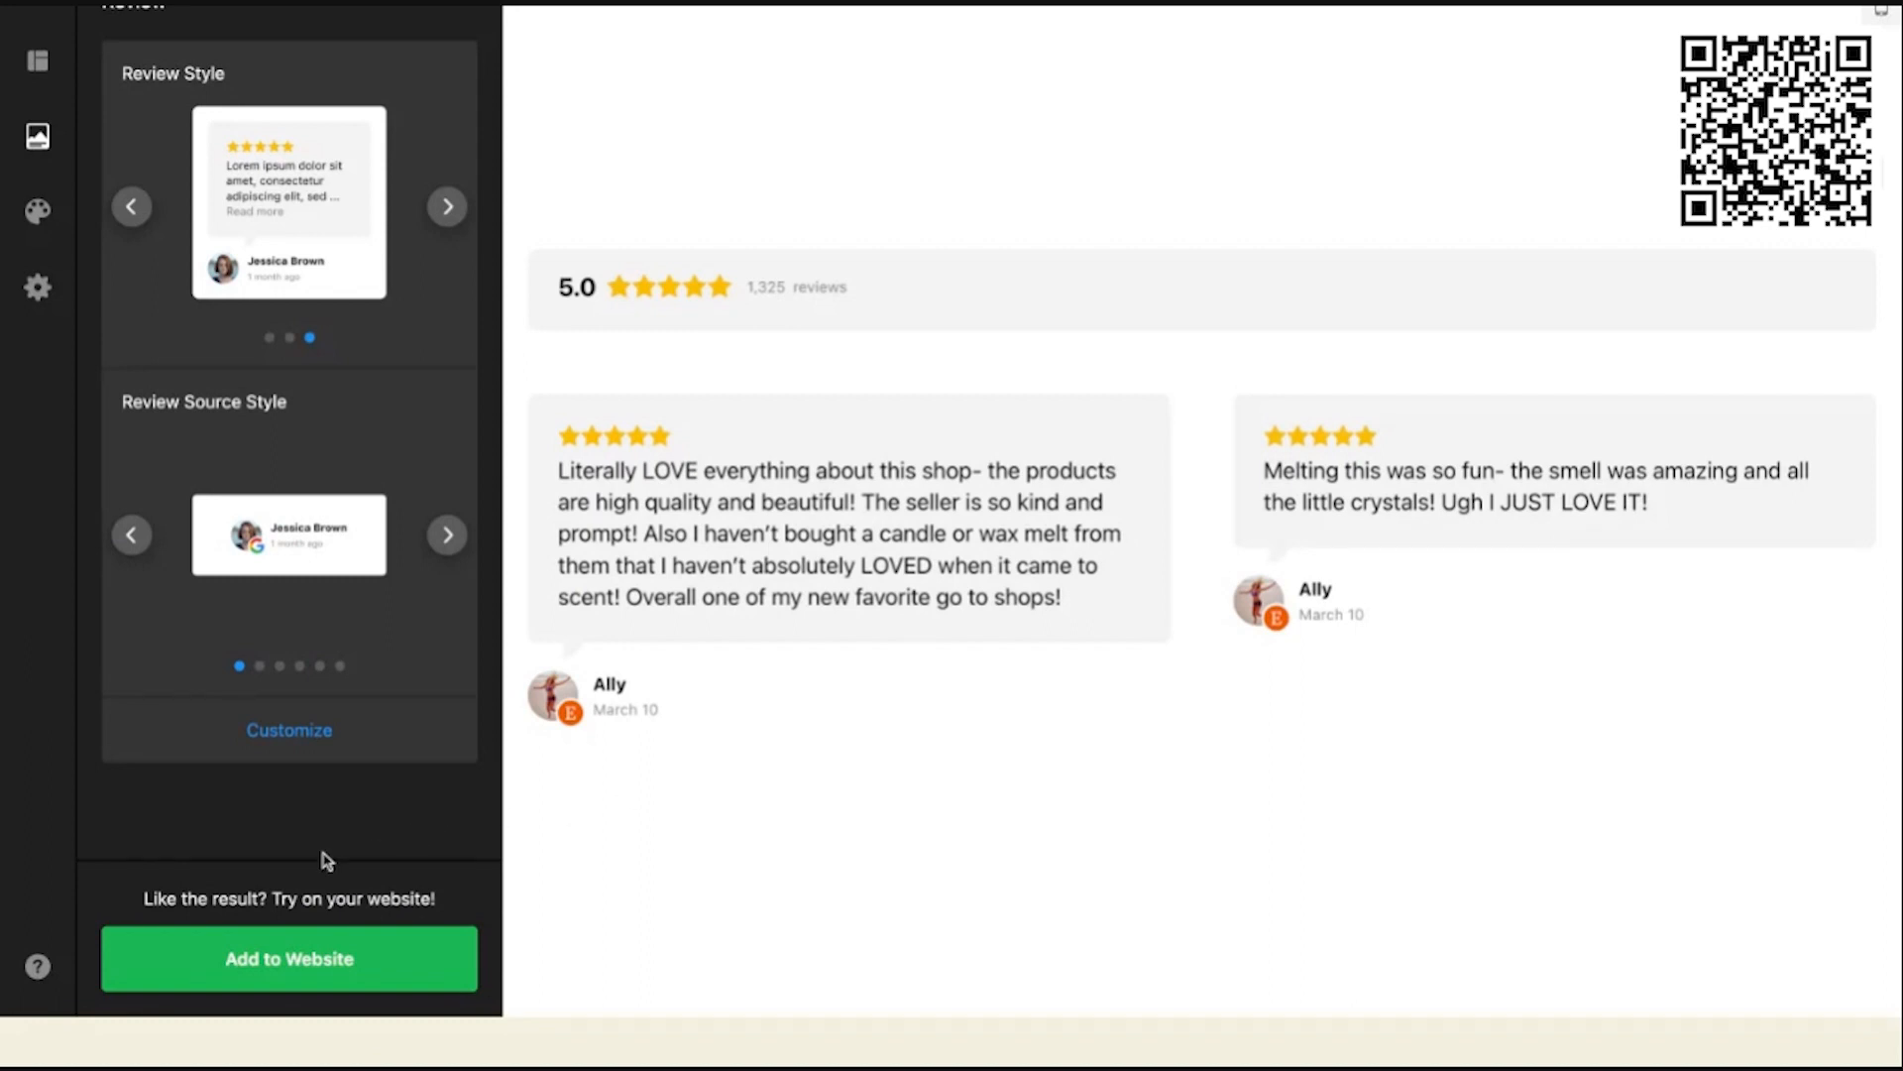
Step: Customize the review style to show the verified badge, keeping the author name and author picture enabled
scroll(310, 859, down, 1)
scroll(310, 858, up, 2)
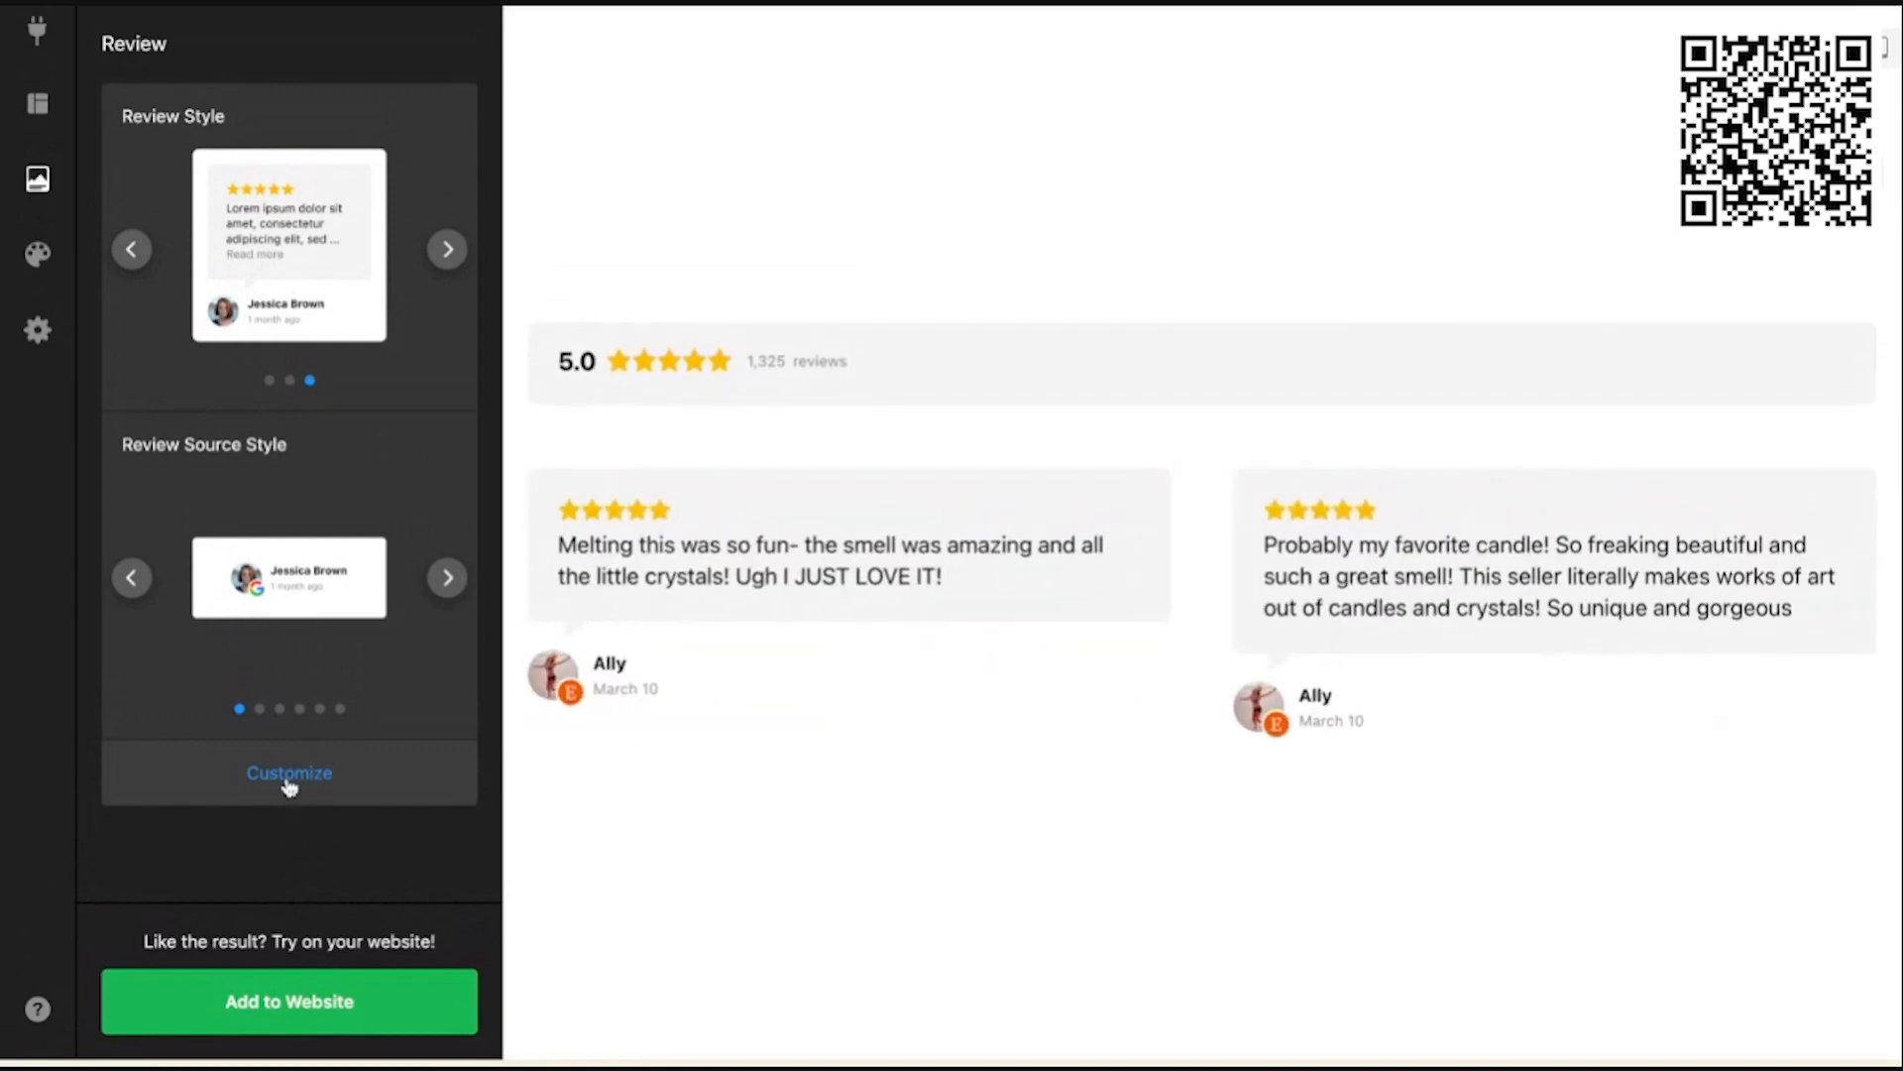
click(289, 779)
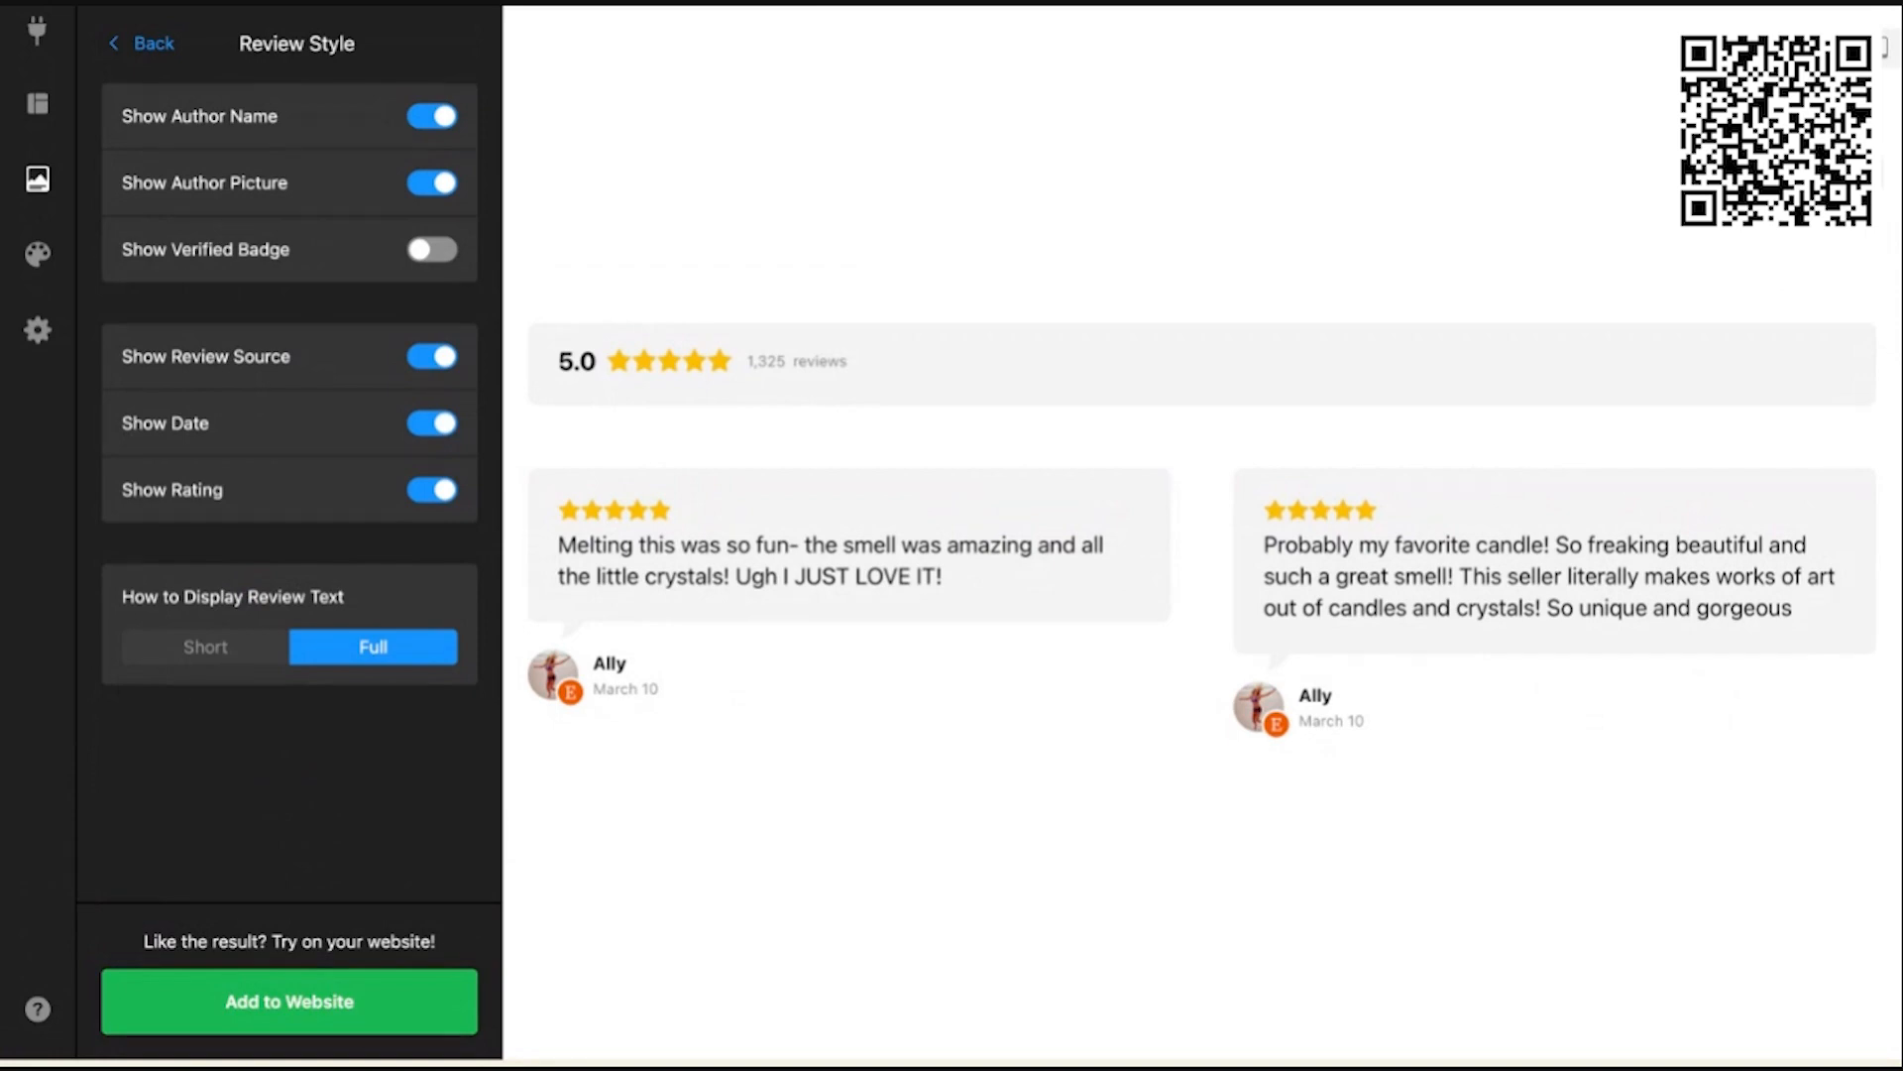
click(422, 118)
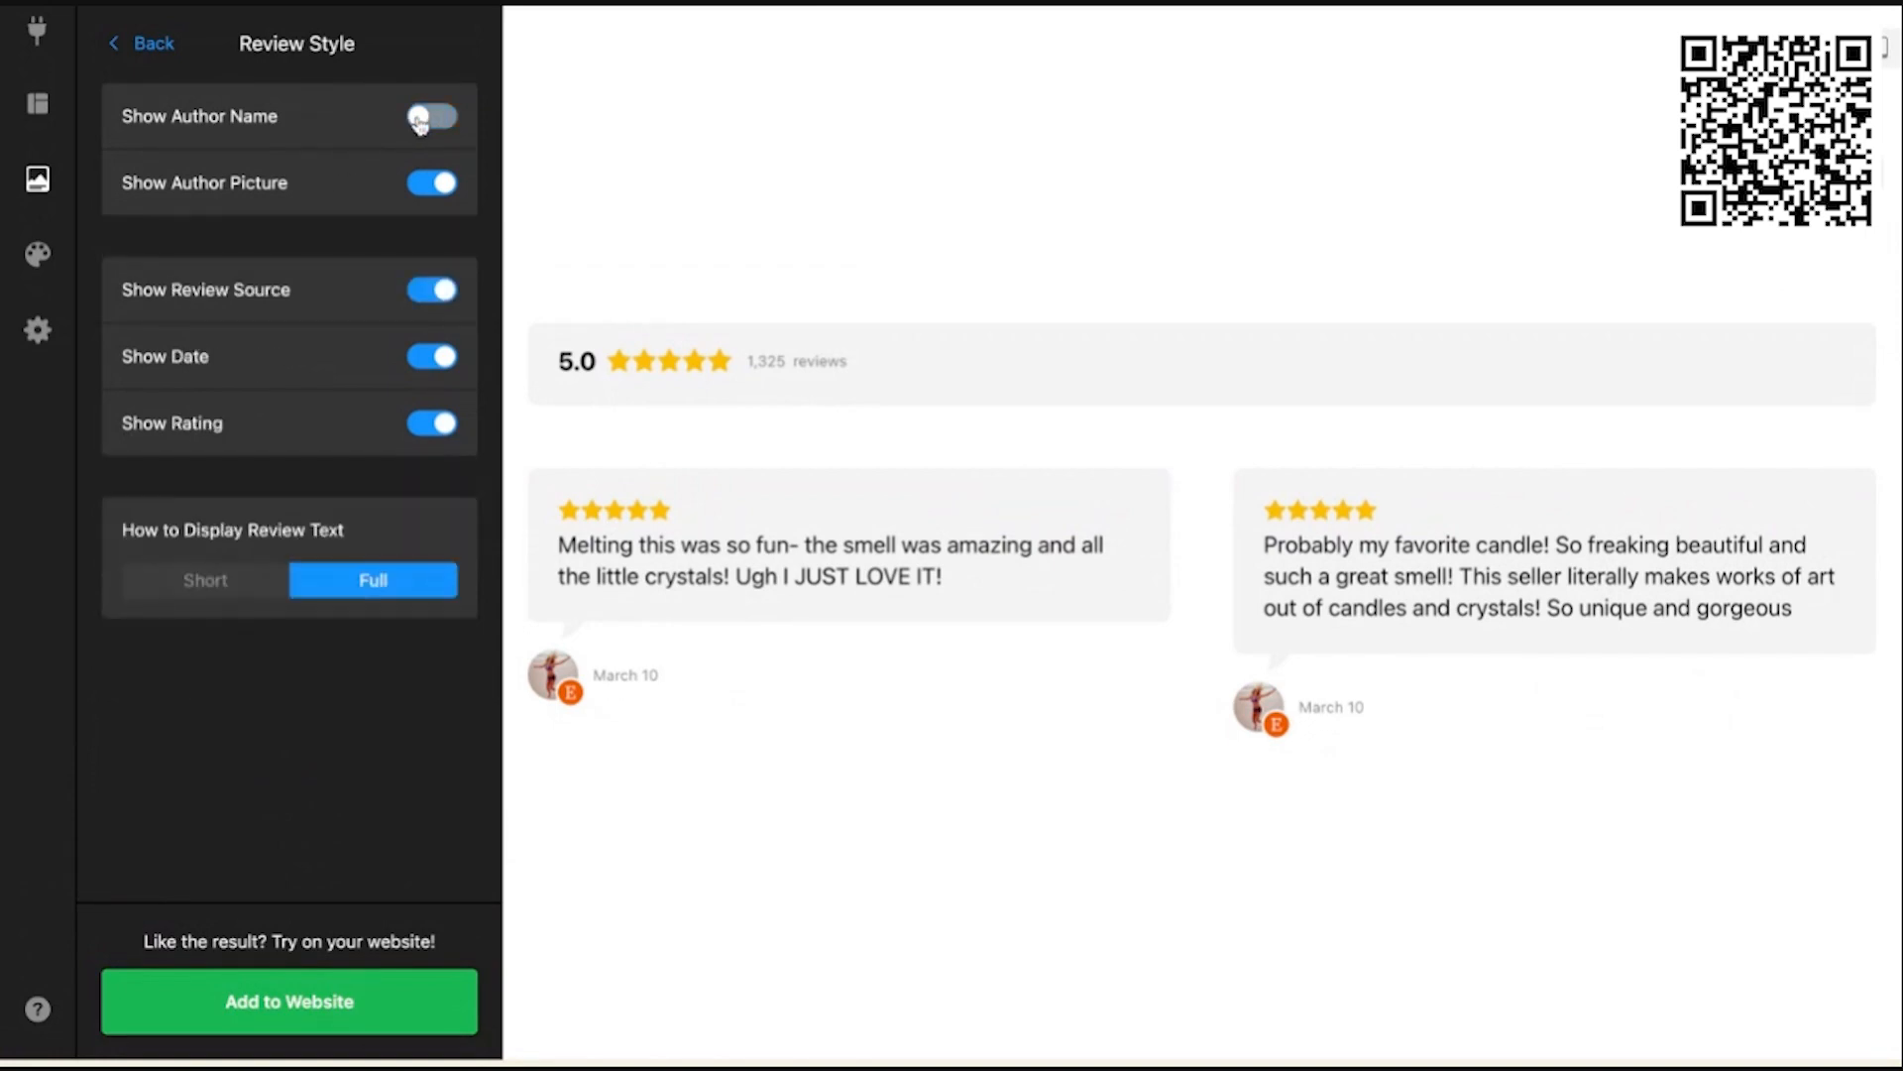
click(422, 118)
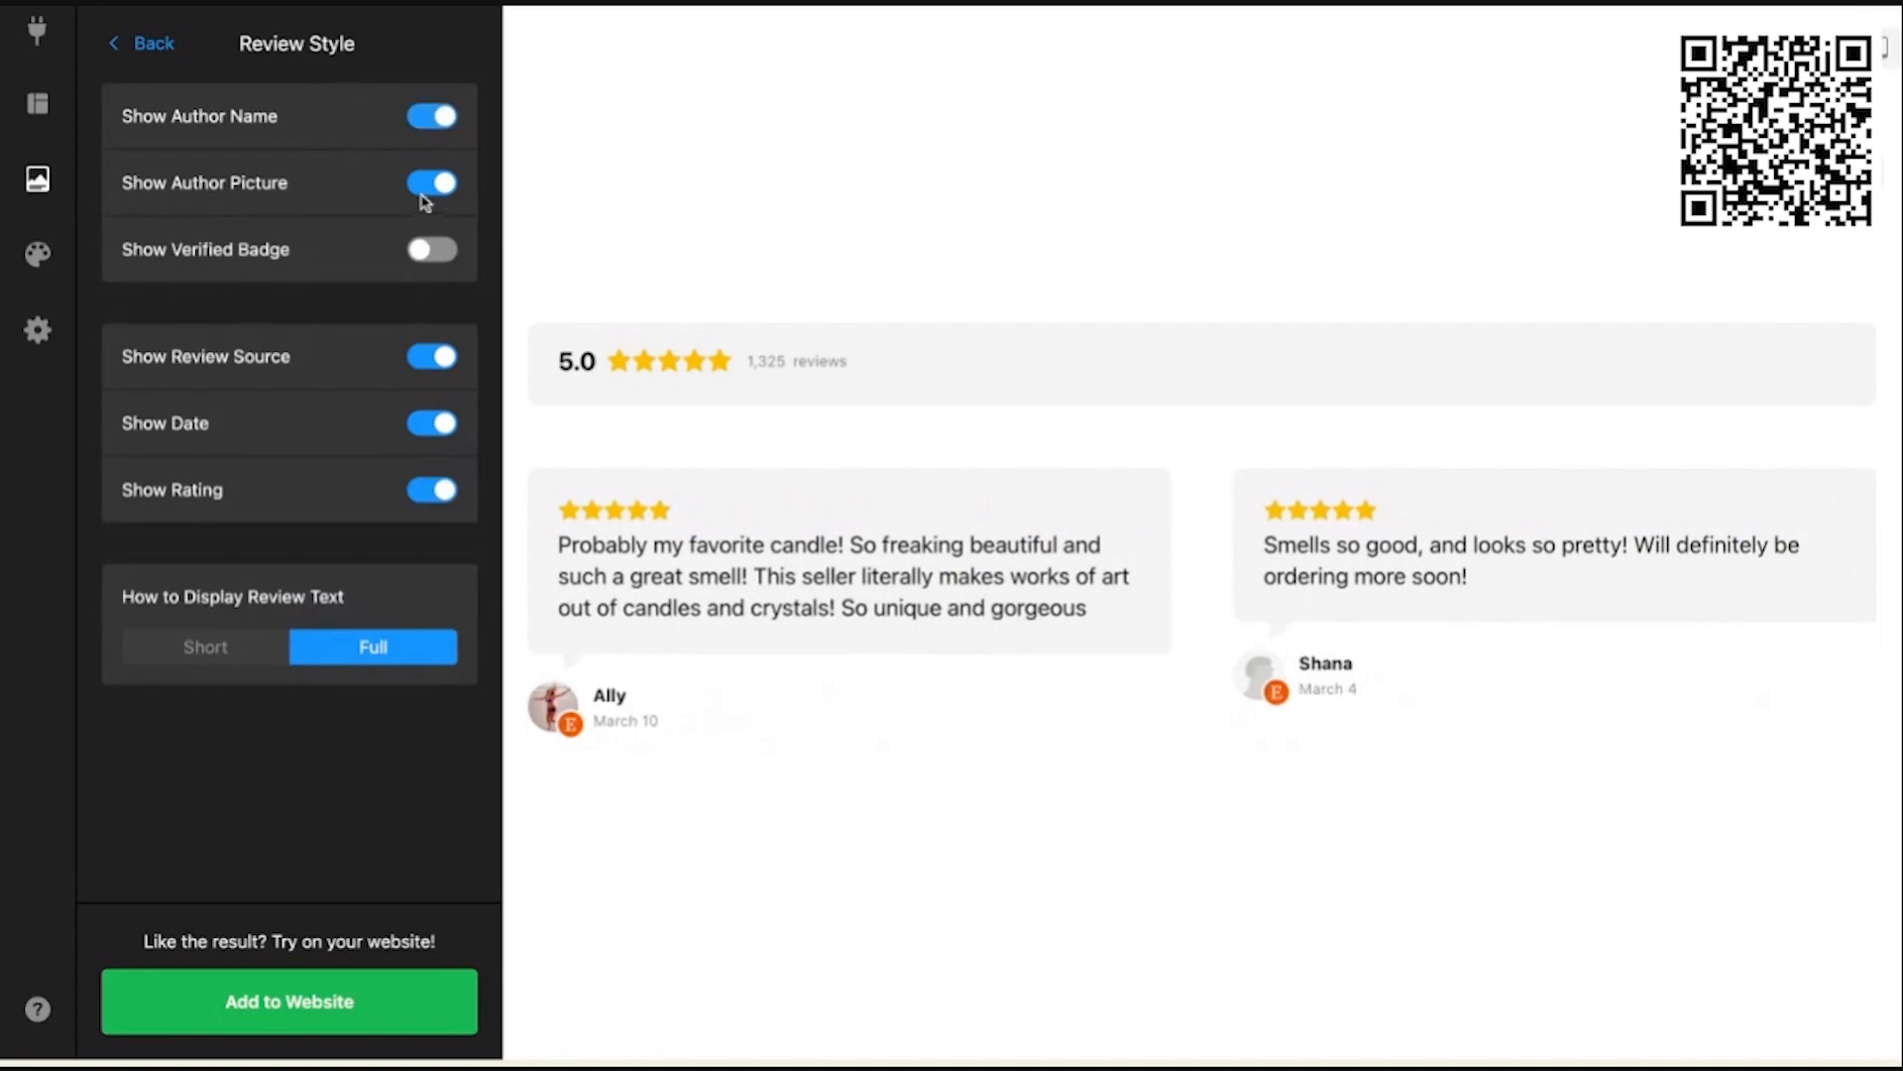
click(424, 190)
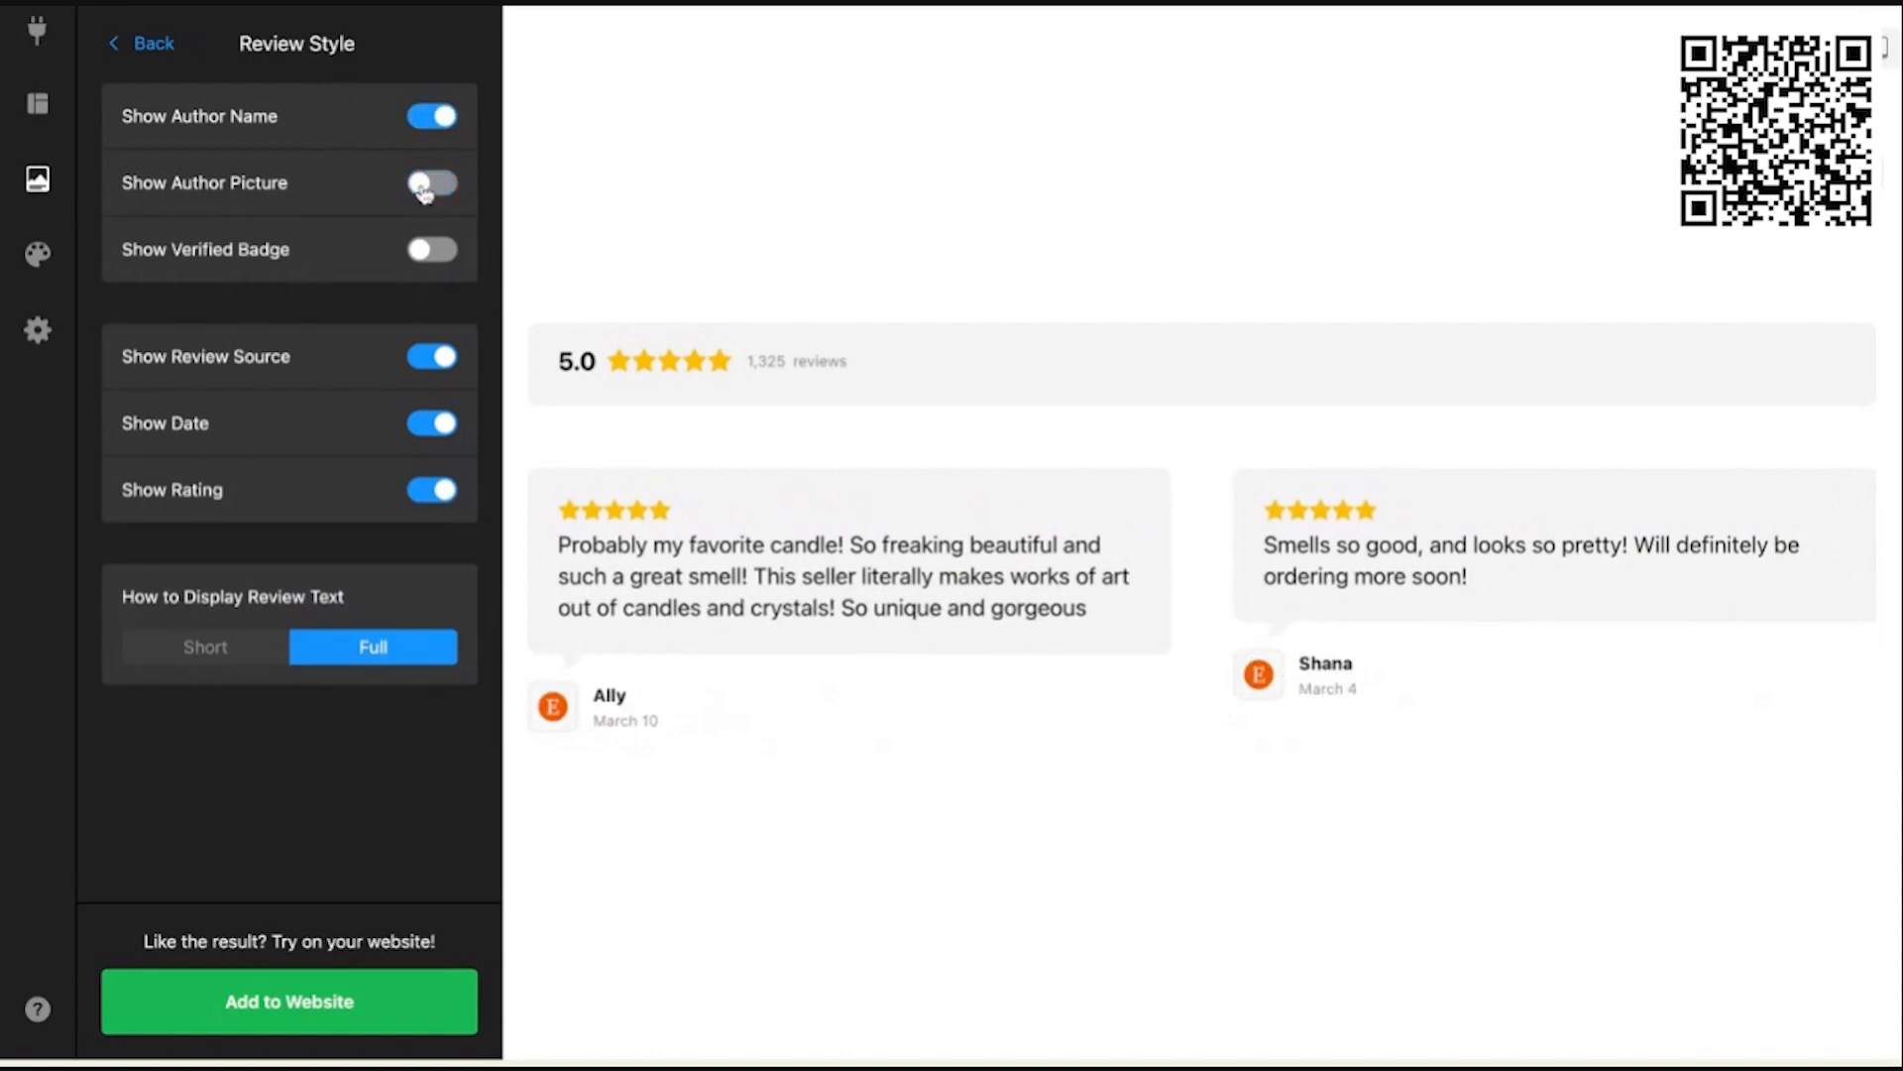
click(428, 184)
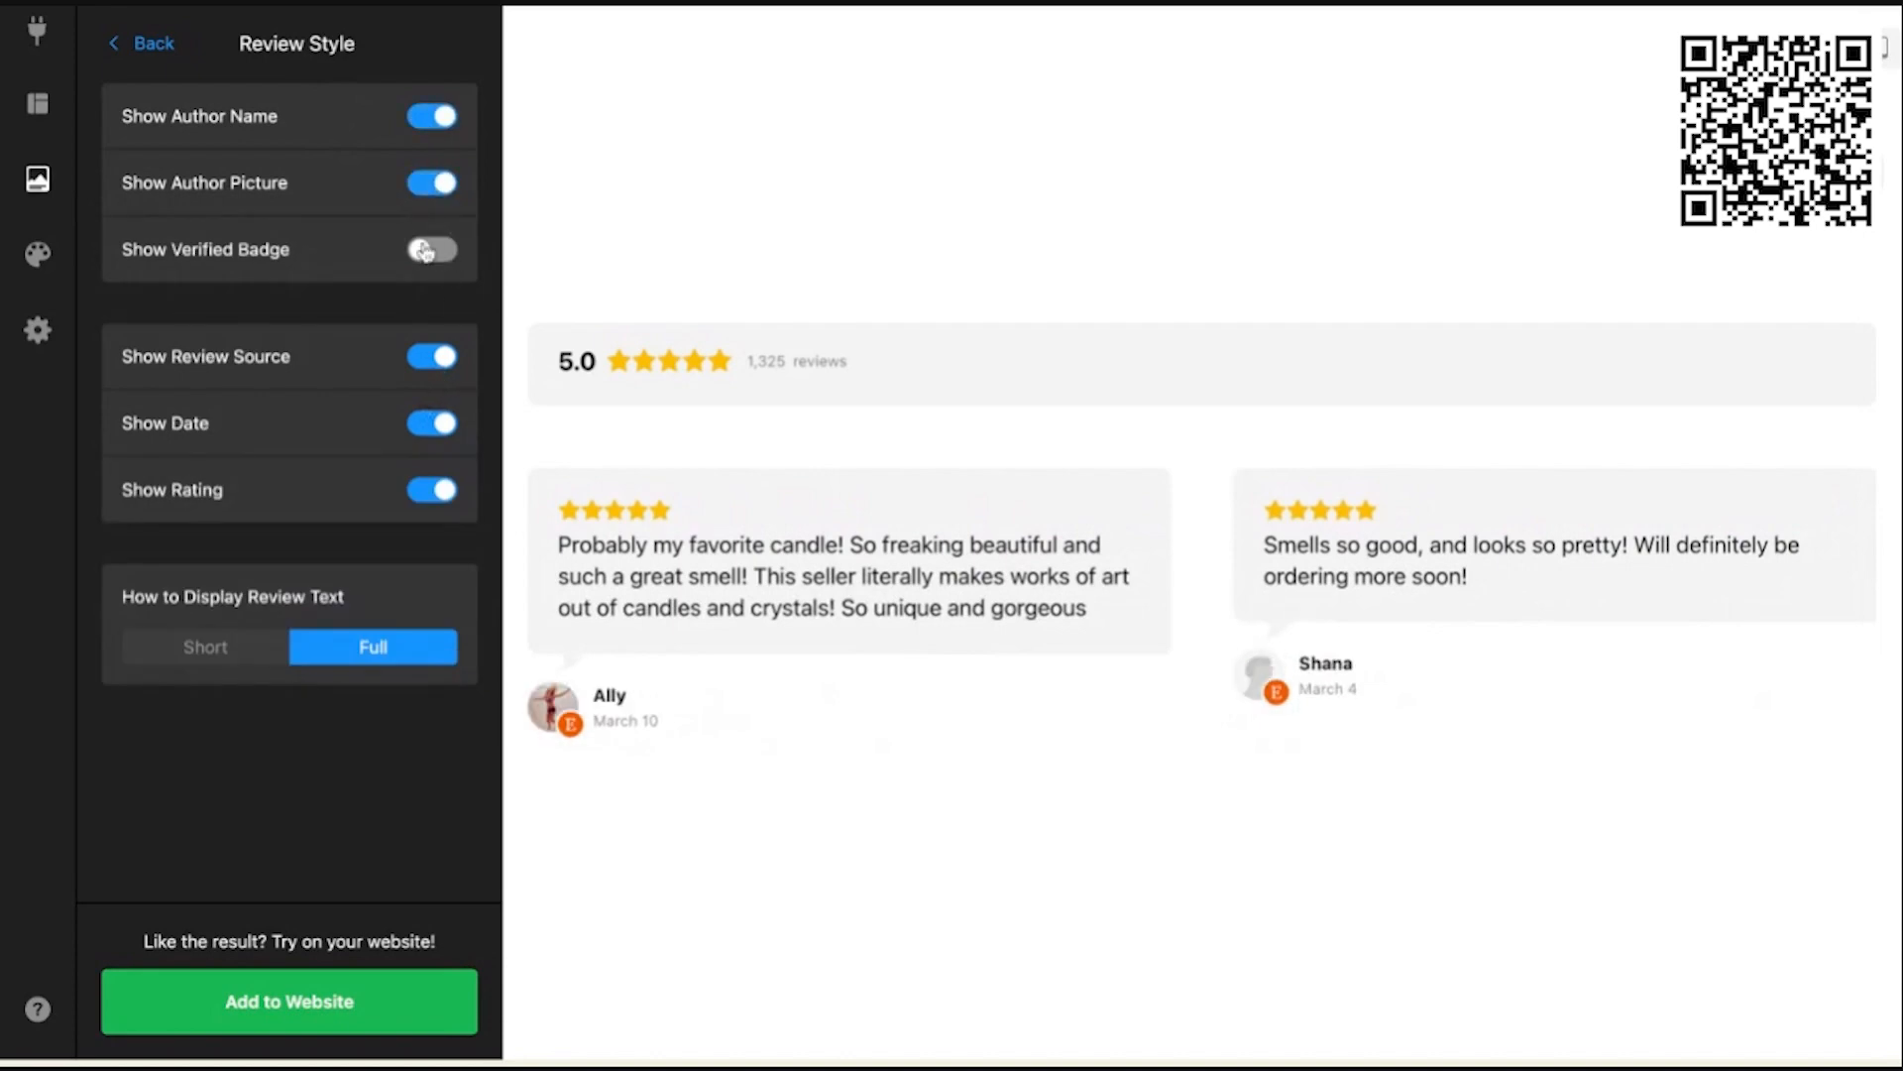
click(434, 254)
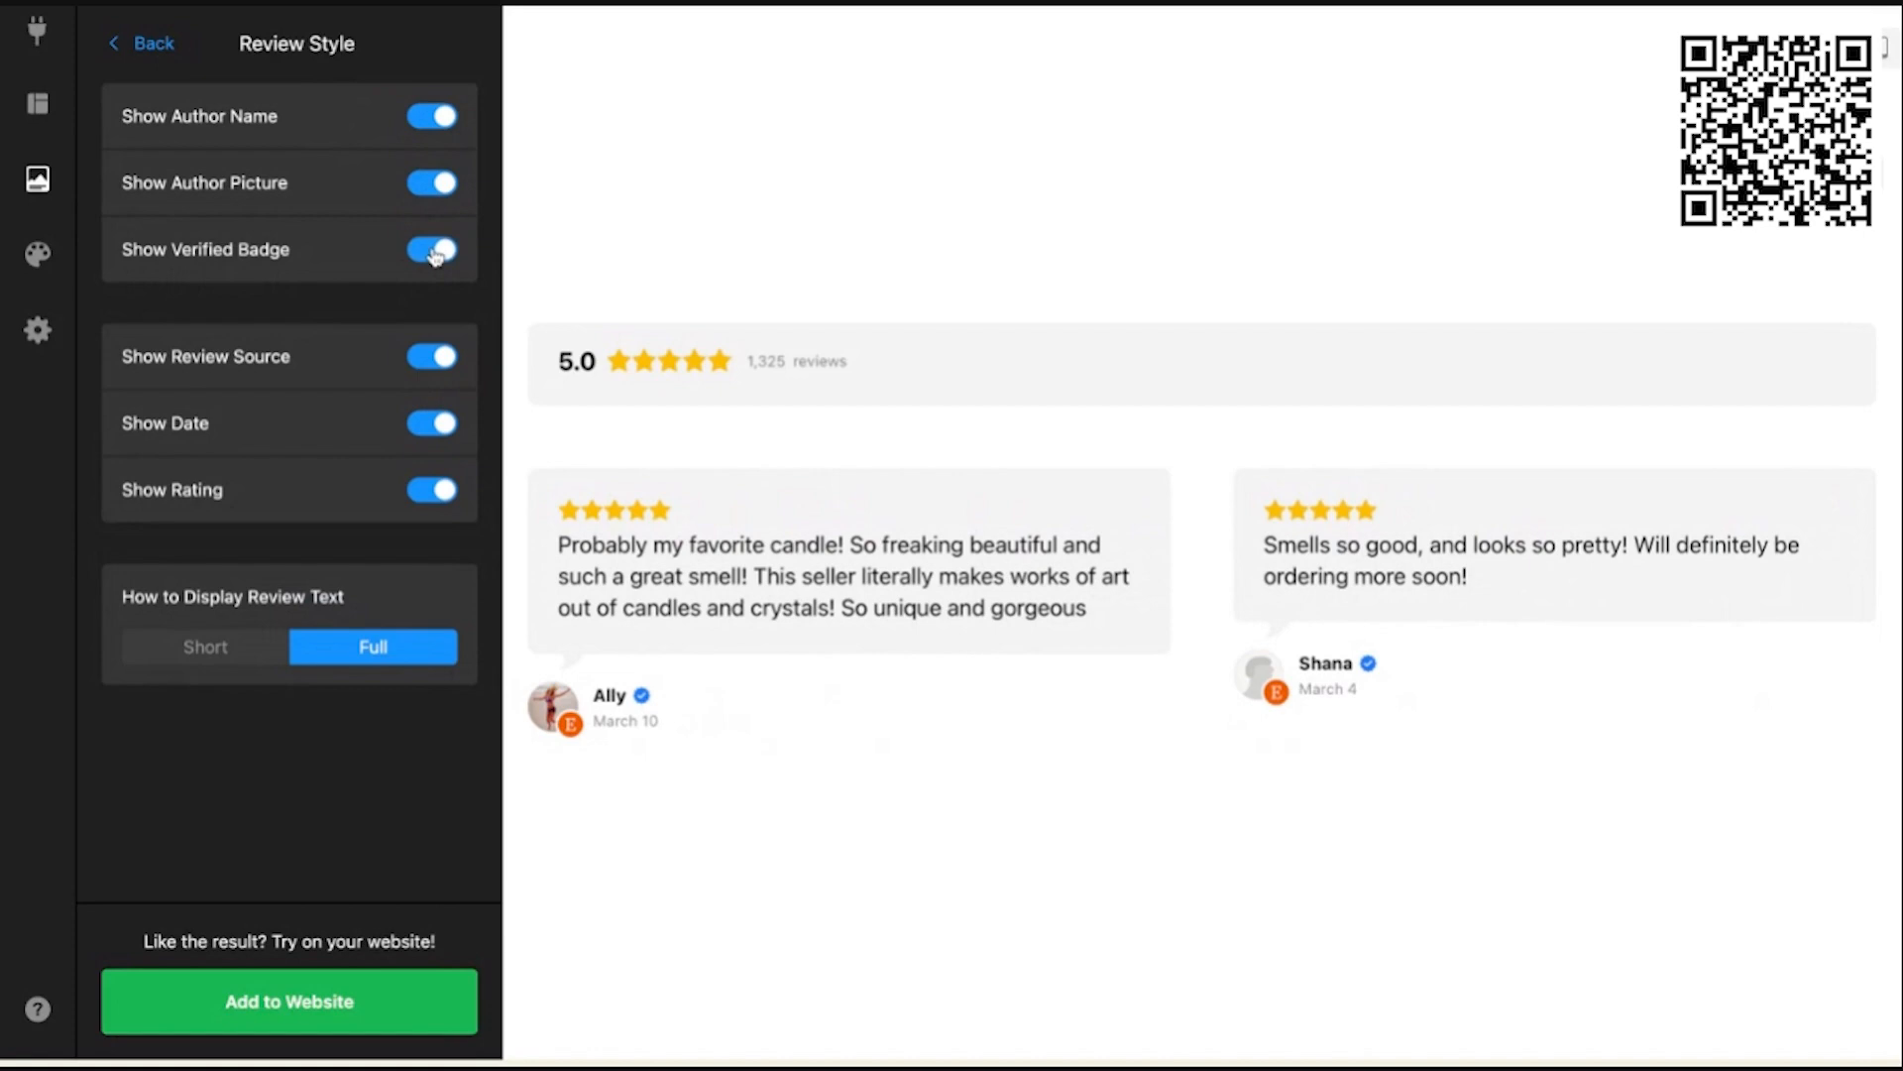
Step: Hide the review source and the rating on each review, leaving the date shown
click(429, 368)
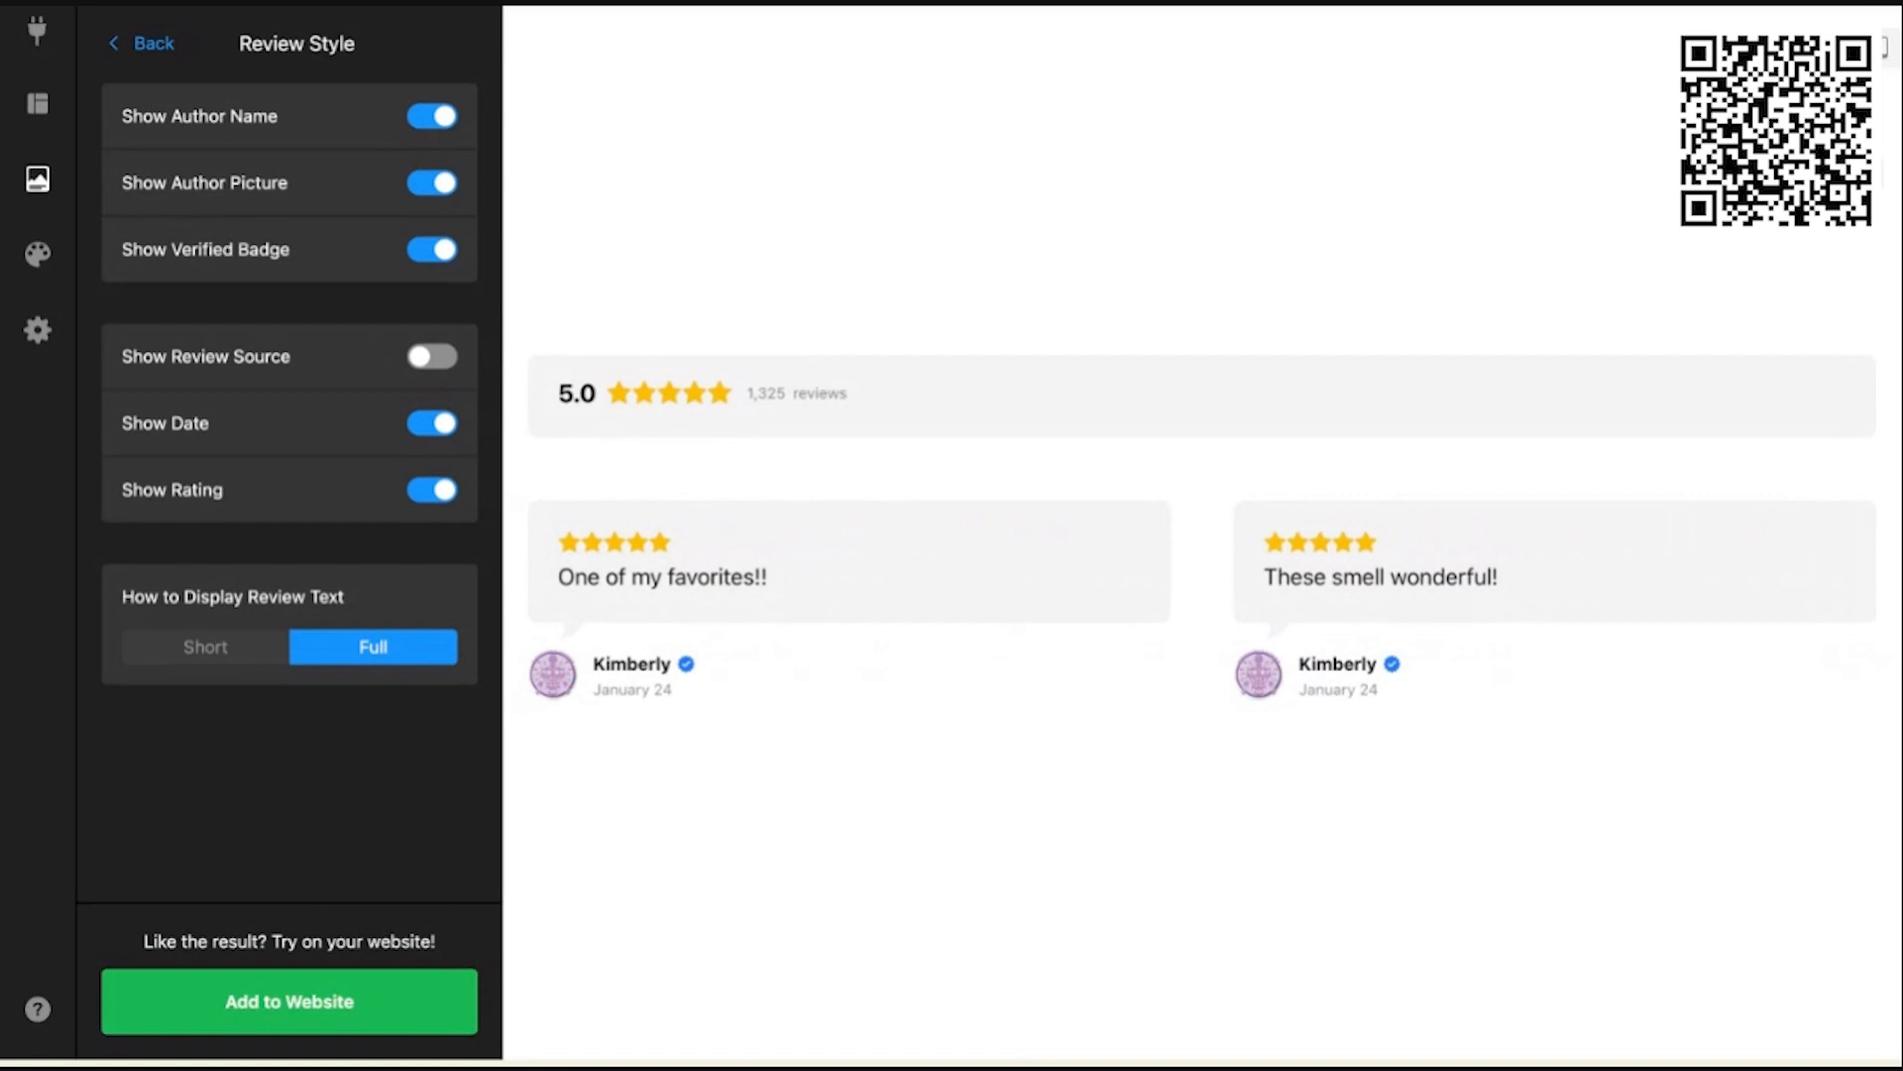
click(436, 426)
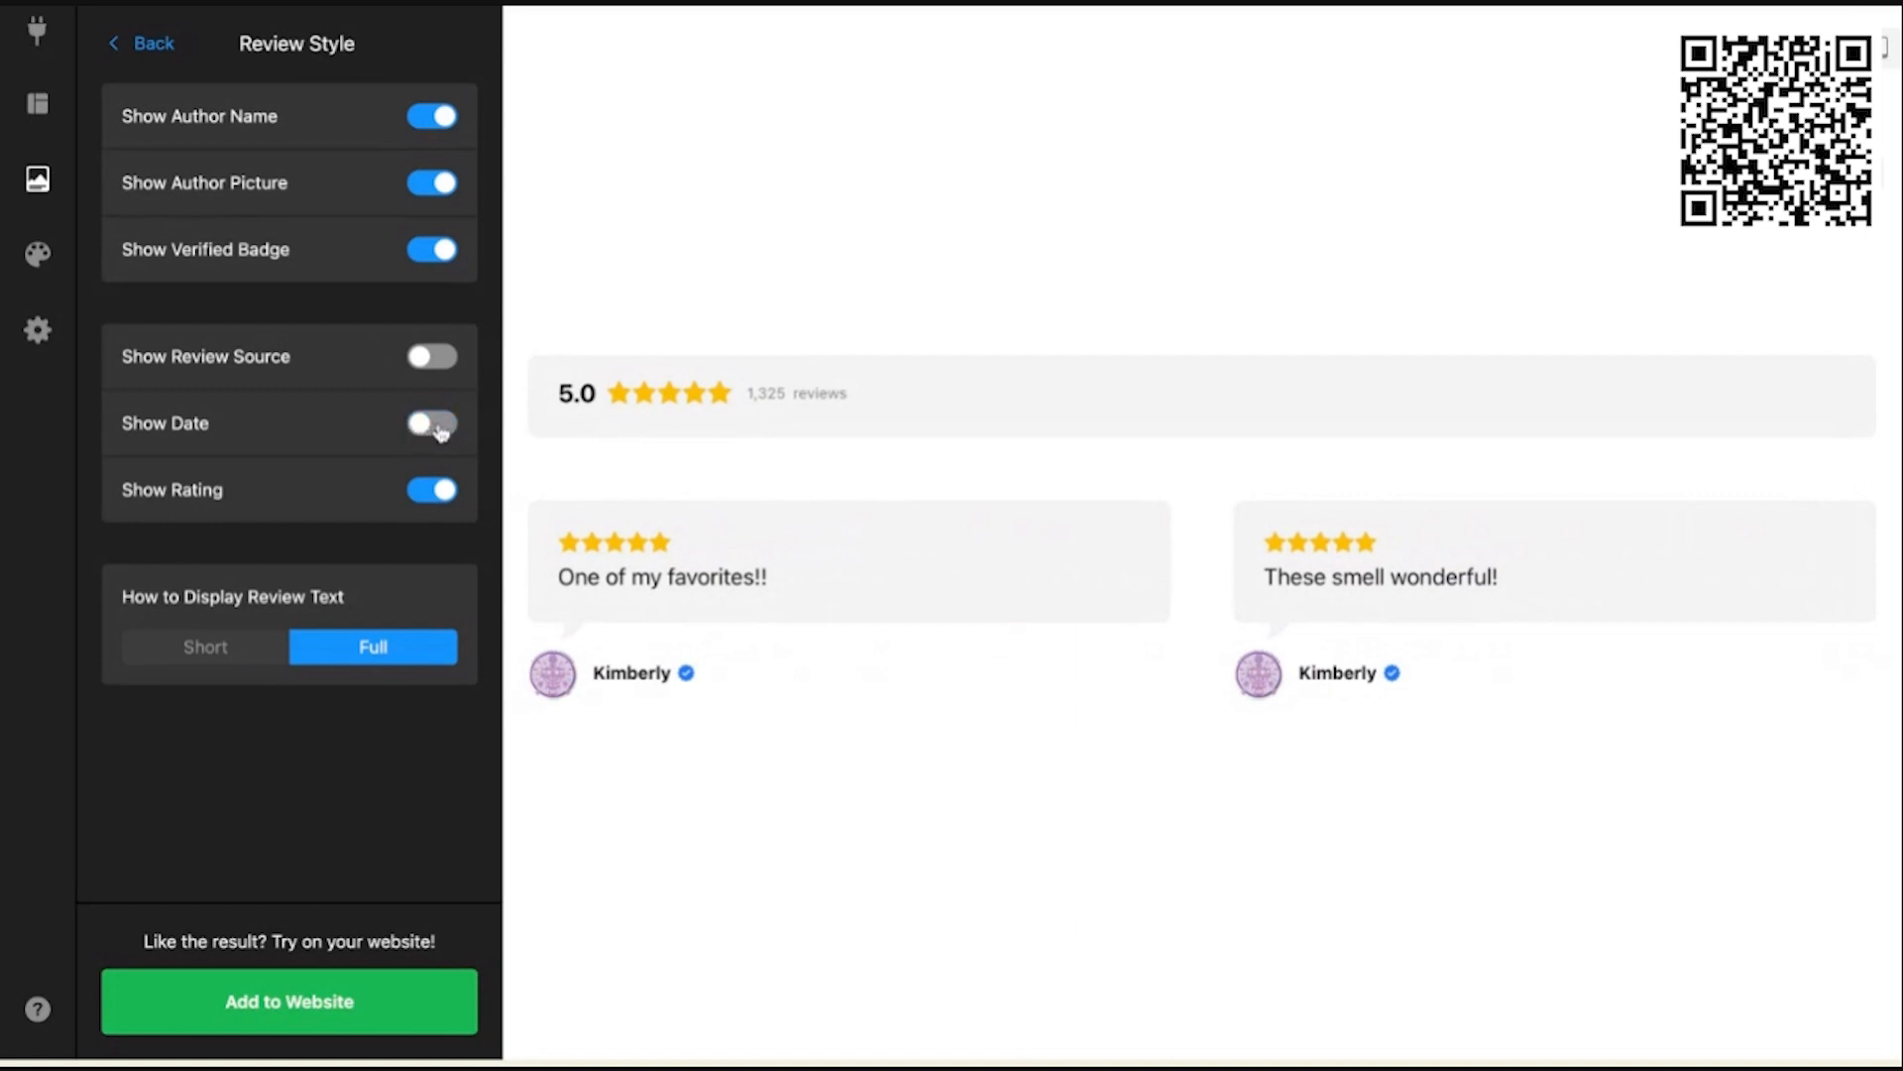
click(436, 427)
click(423, 493)
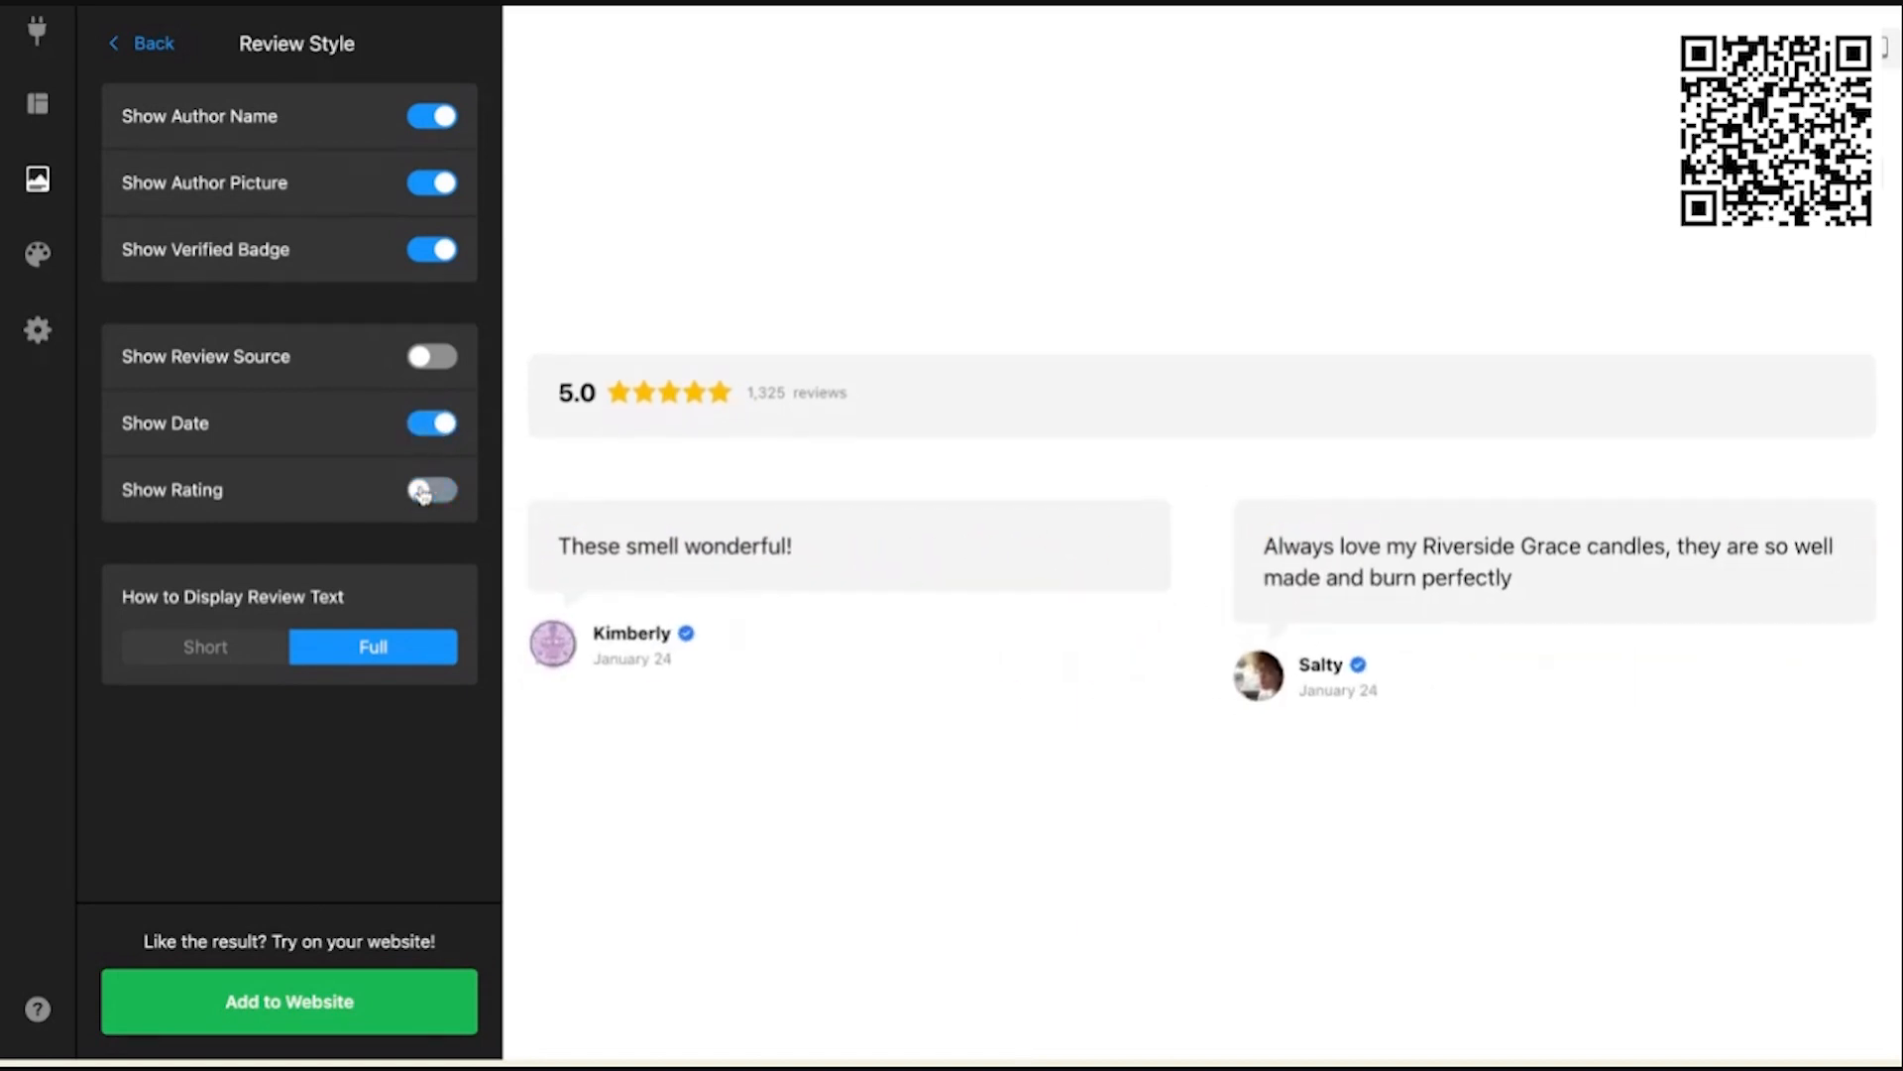
mouse_move(699, 531)
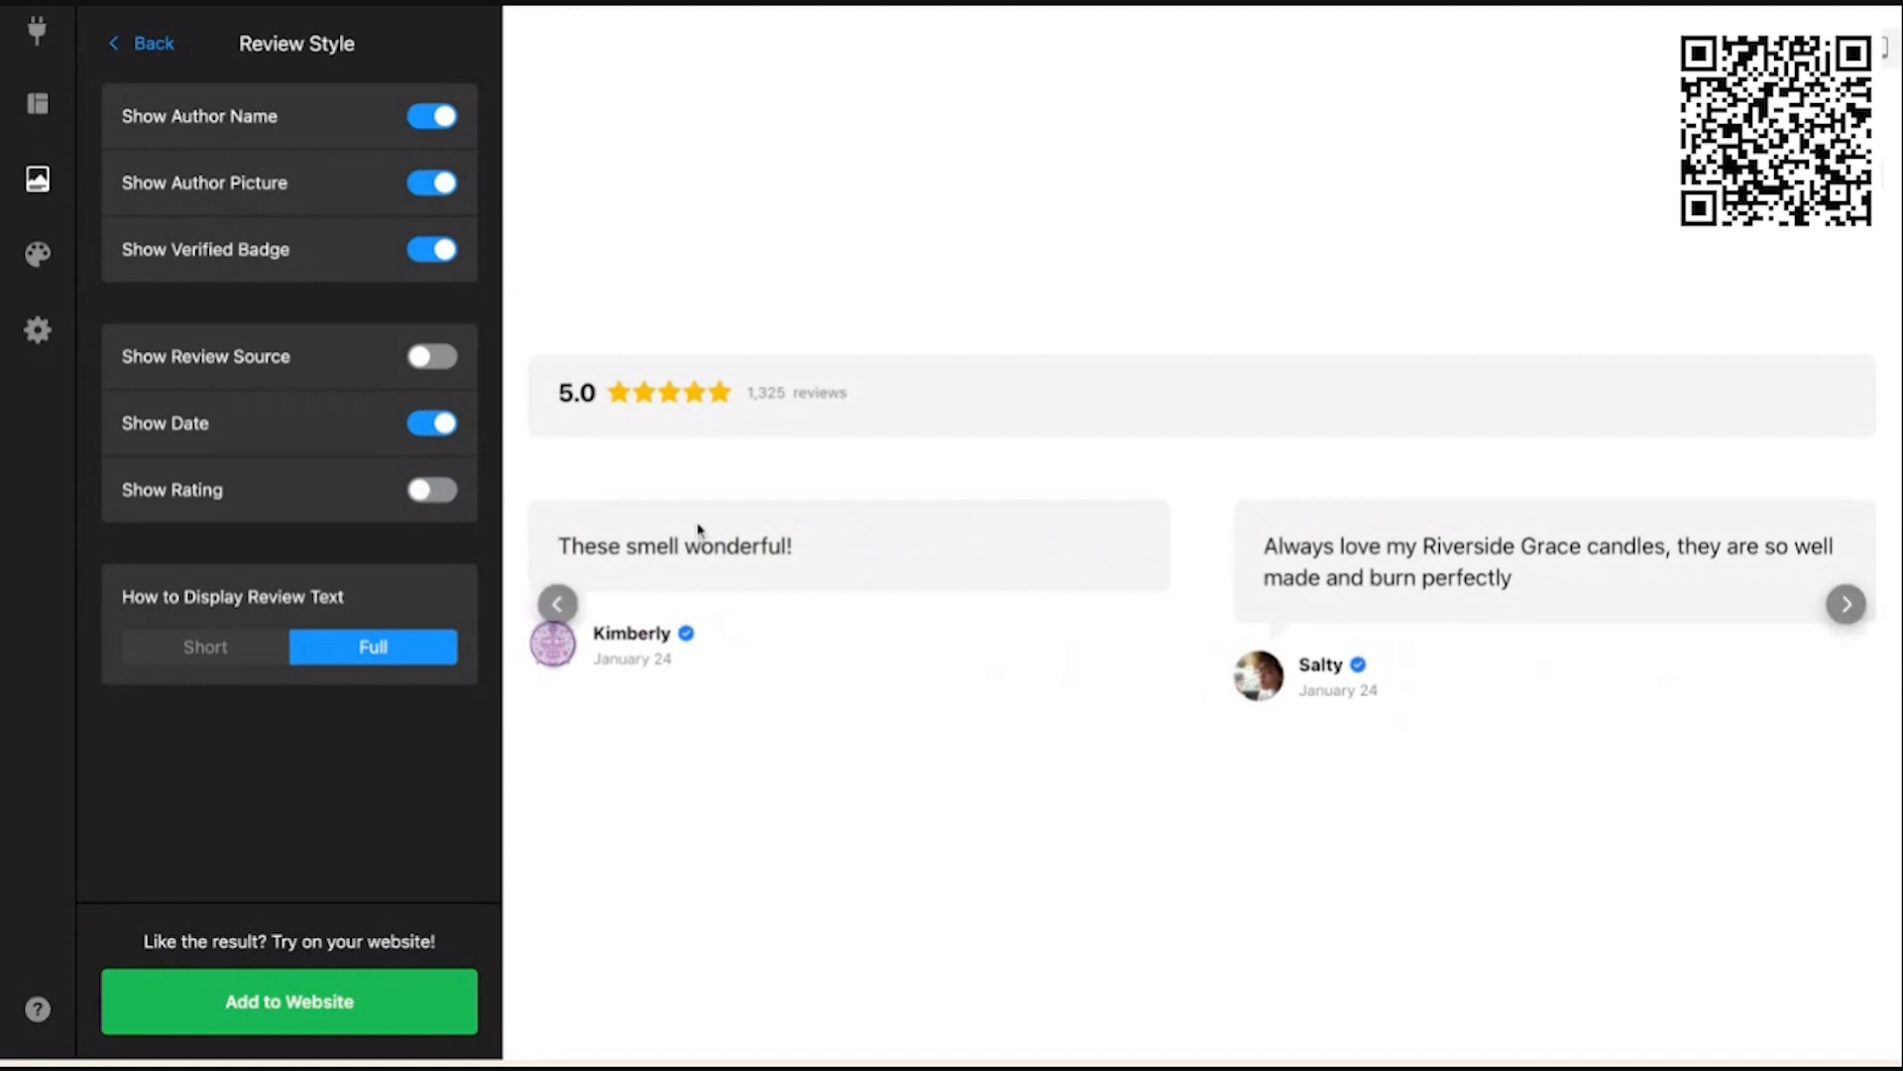
click(433, 491)
click(433, 492)
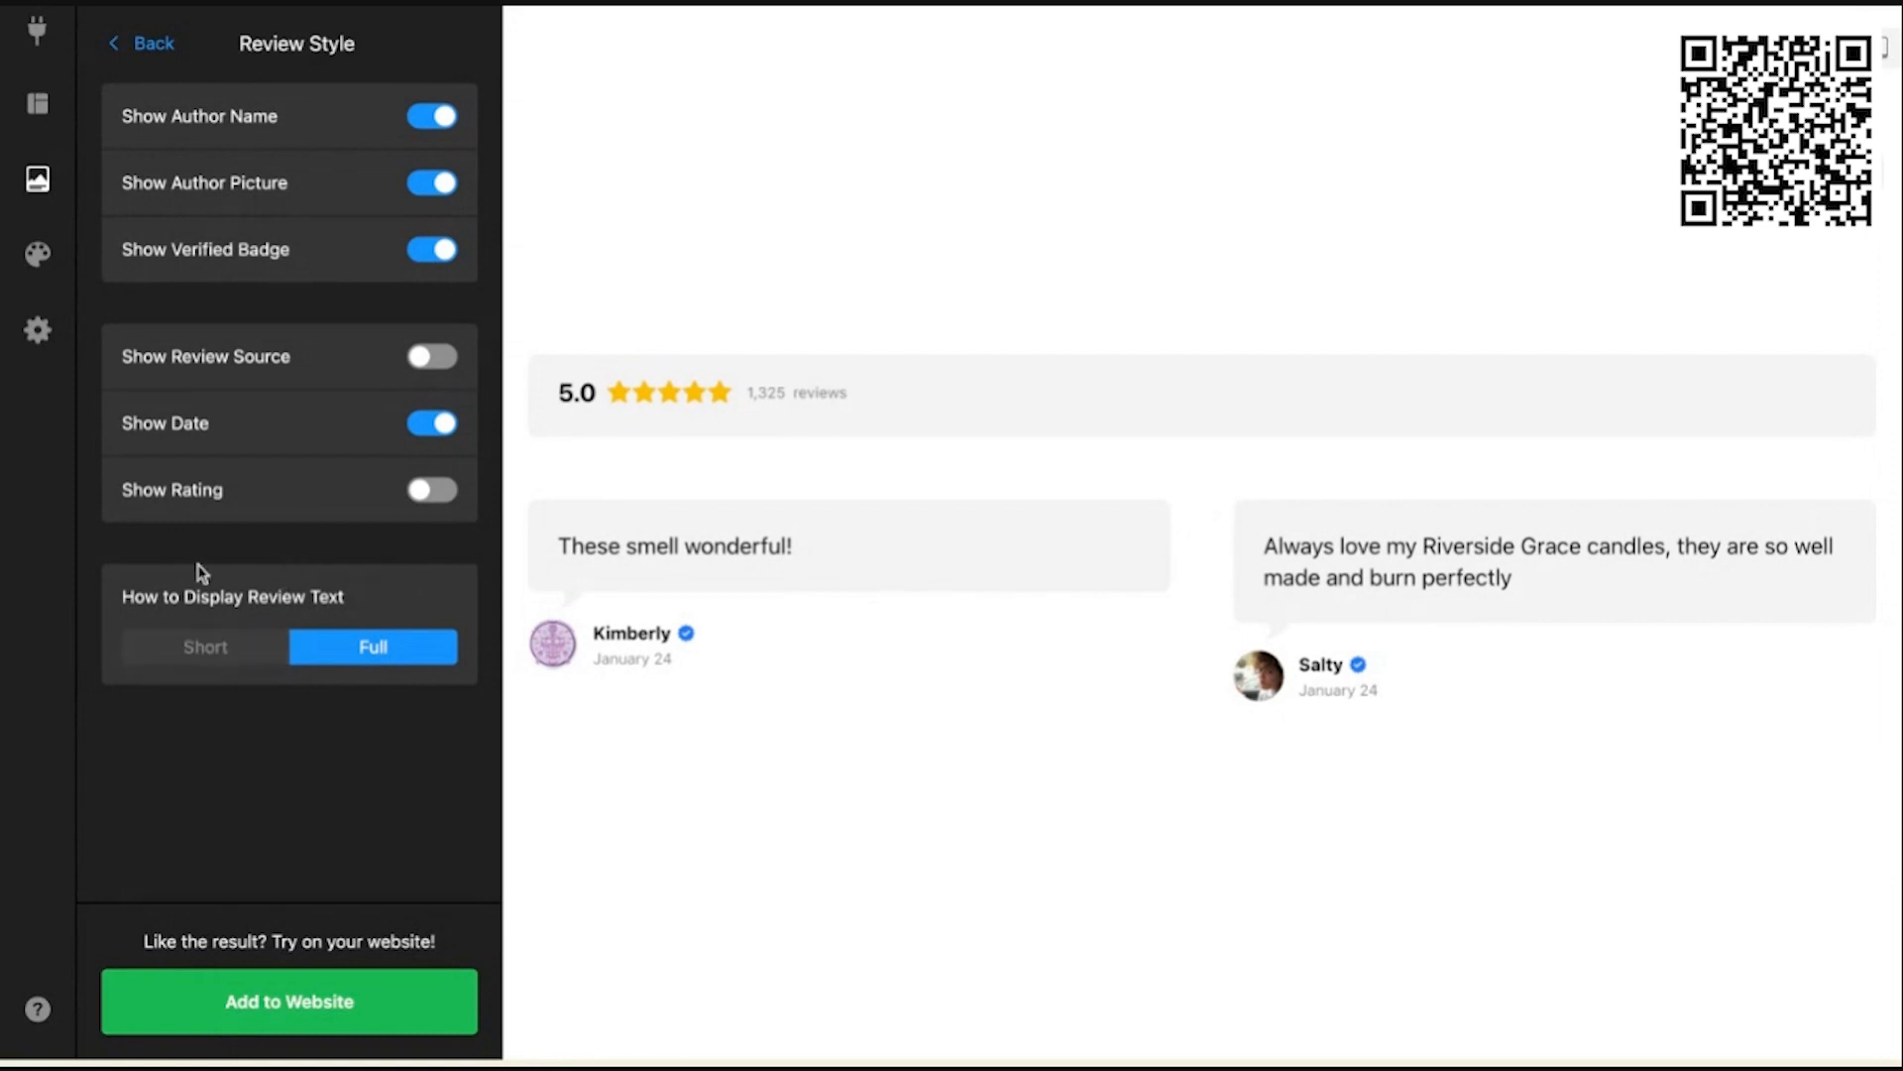
Step: Set the review text display to Short, check it across the carousel's reviews, and return to the main review settings
click(211, 642)
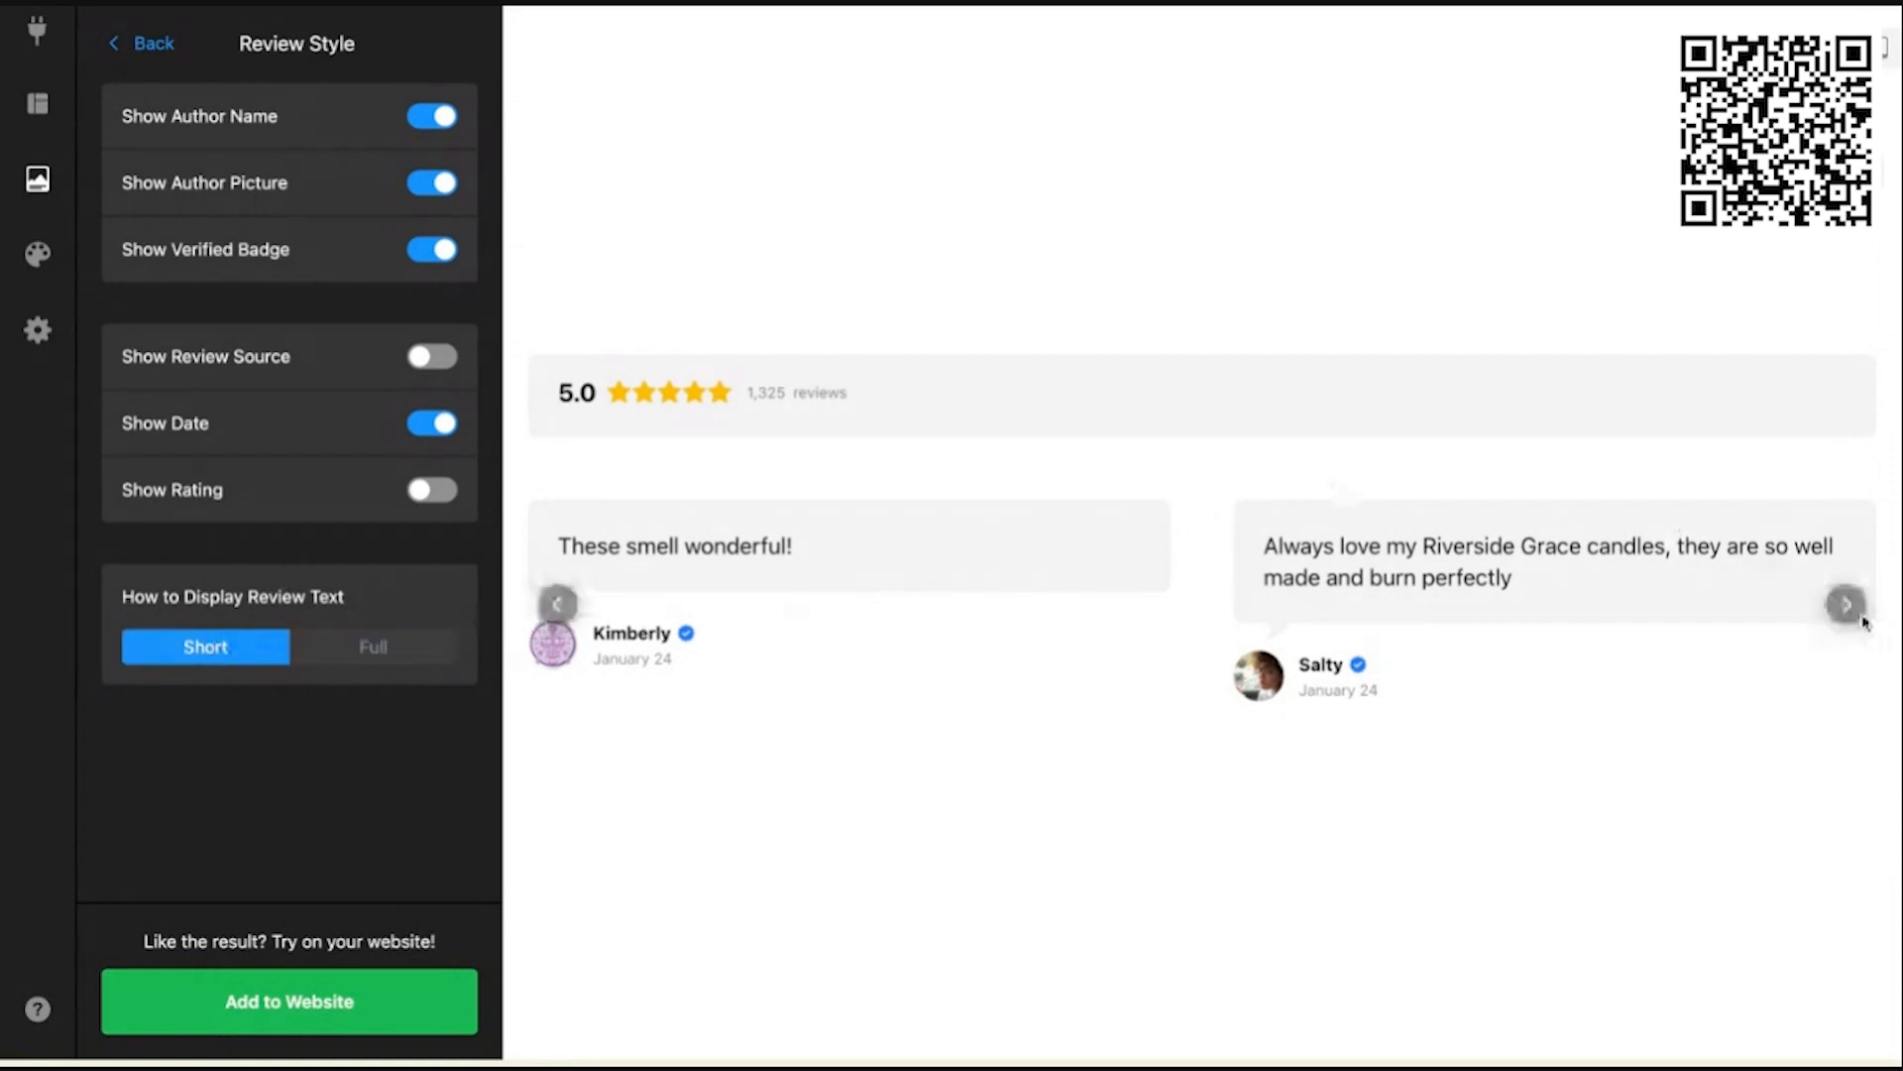
click(1846, 605)
click(1849, 610)
click(1849, 611)
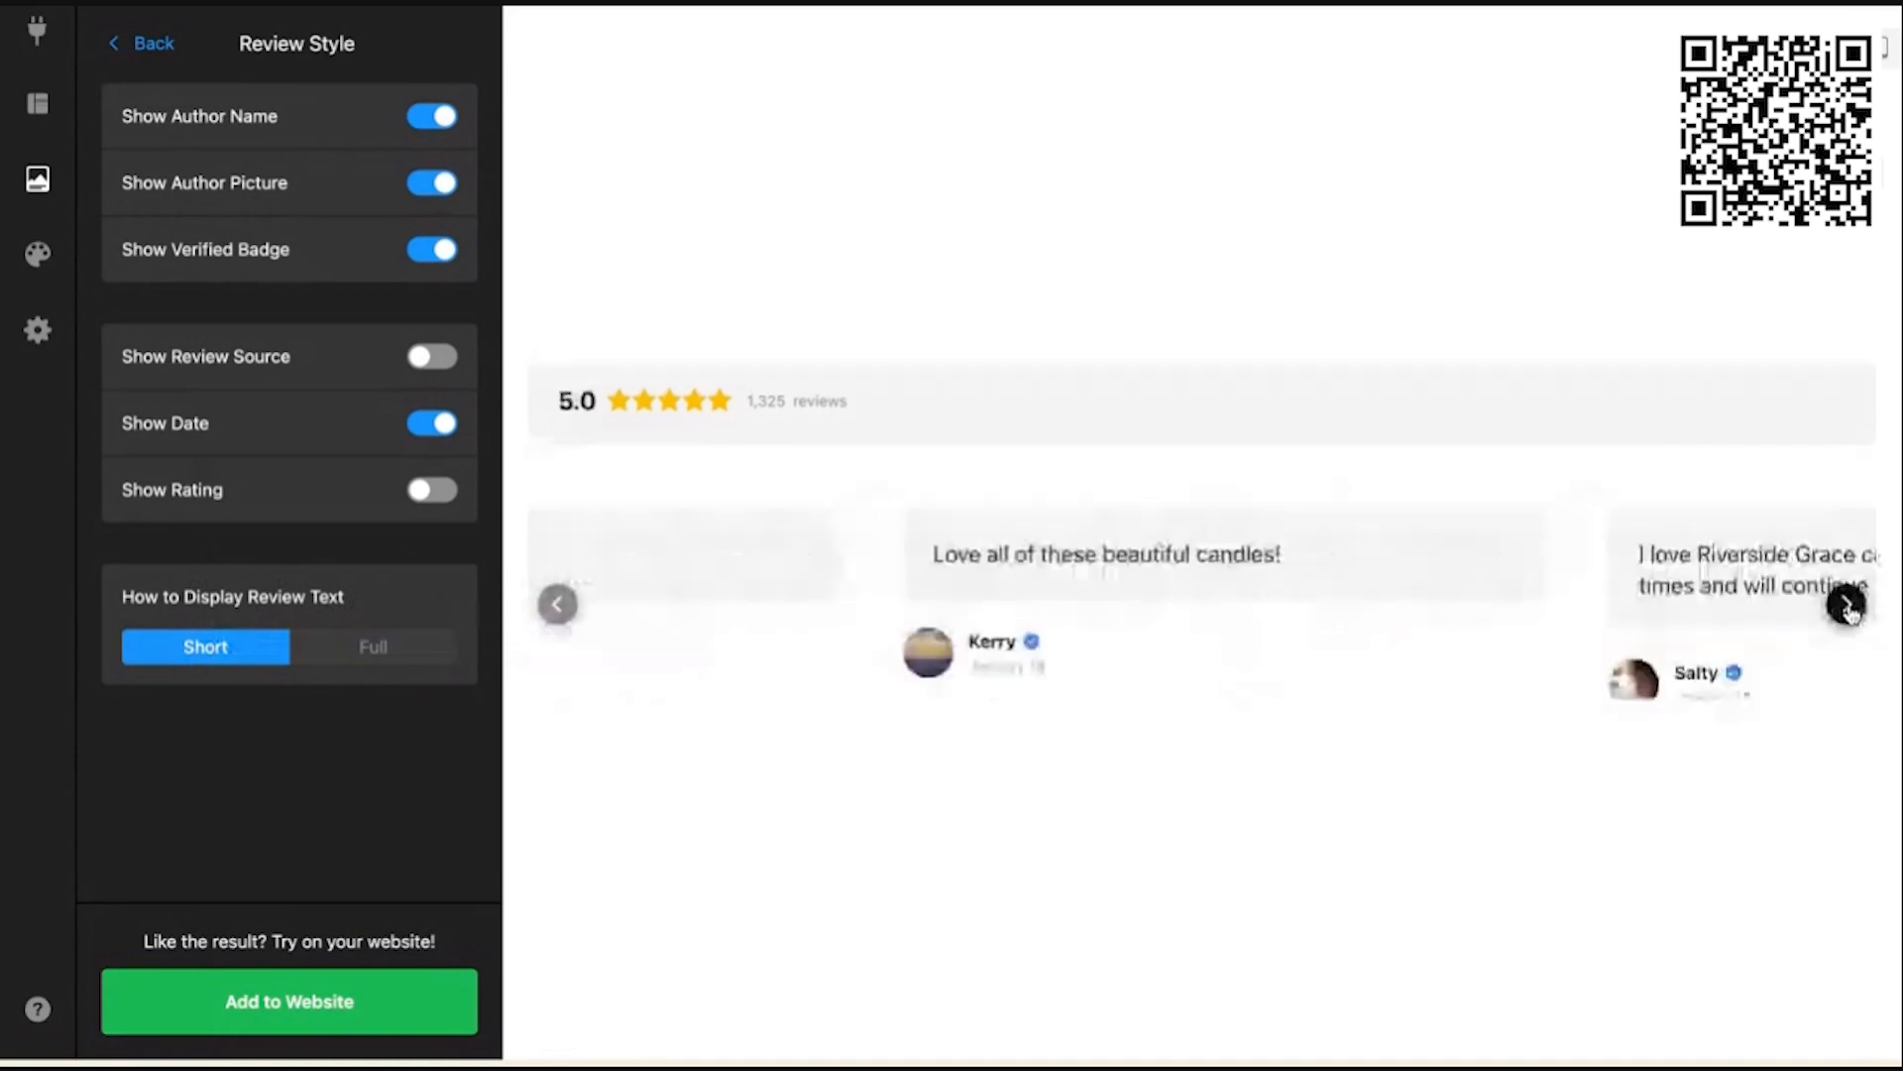
click(1848, 611)
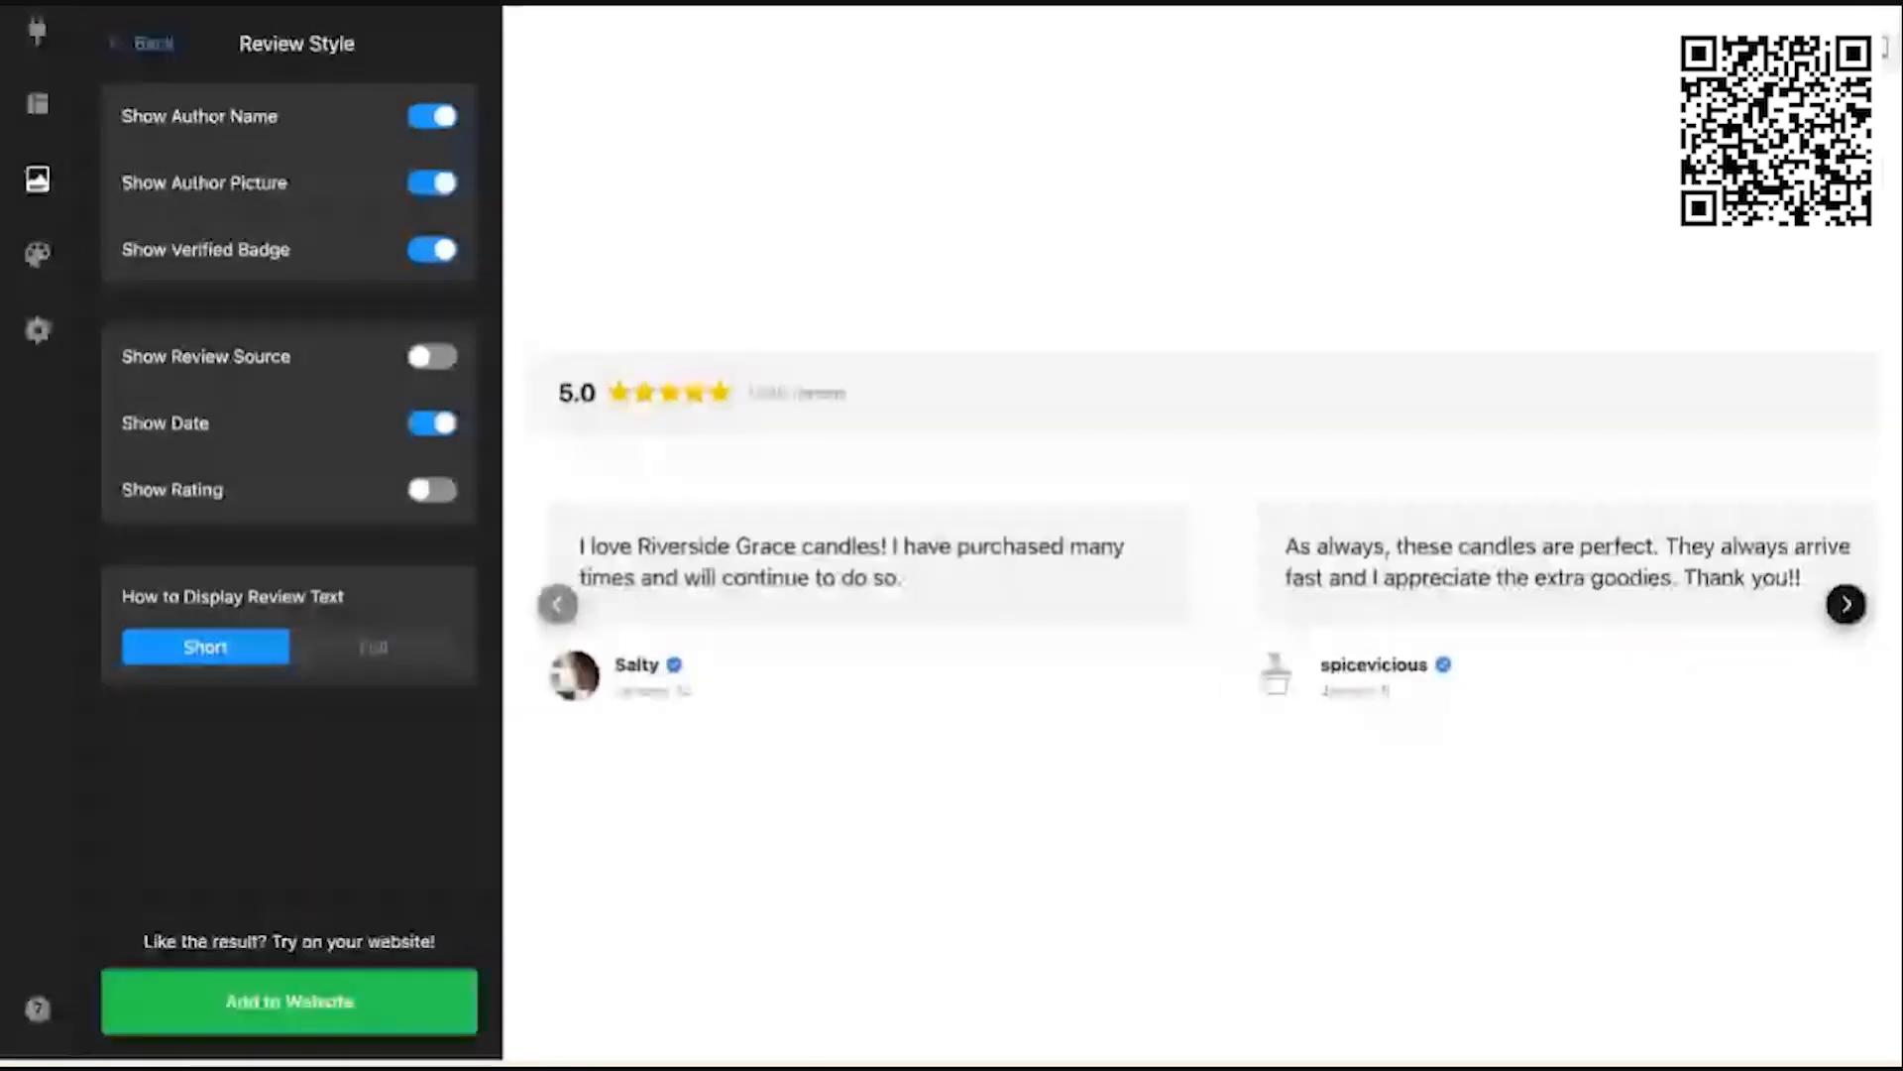
click(1848, 610)
click(1849, 610)
click(1849, 611)
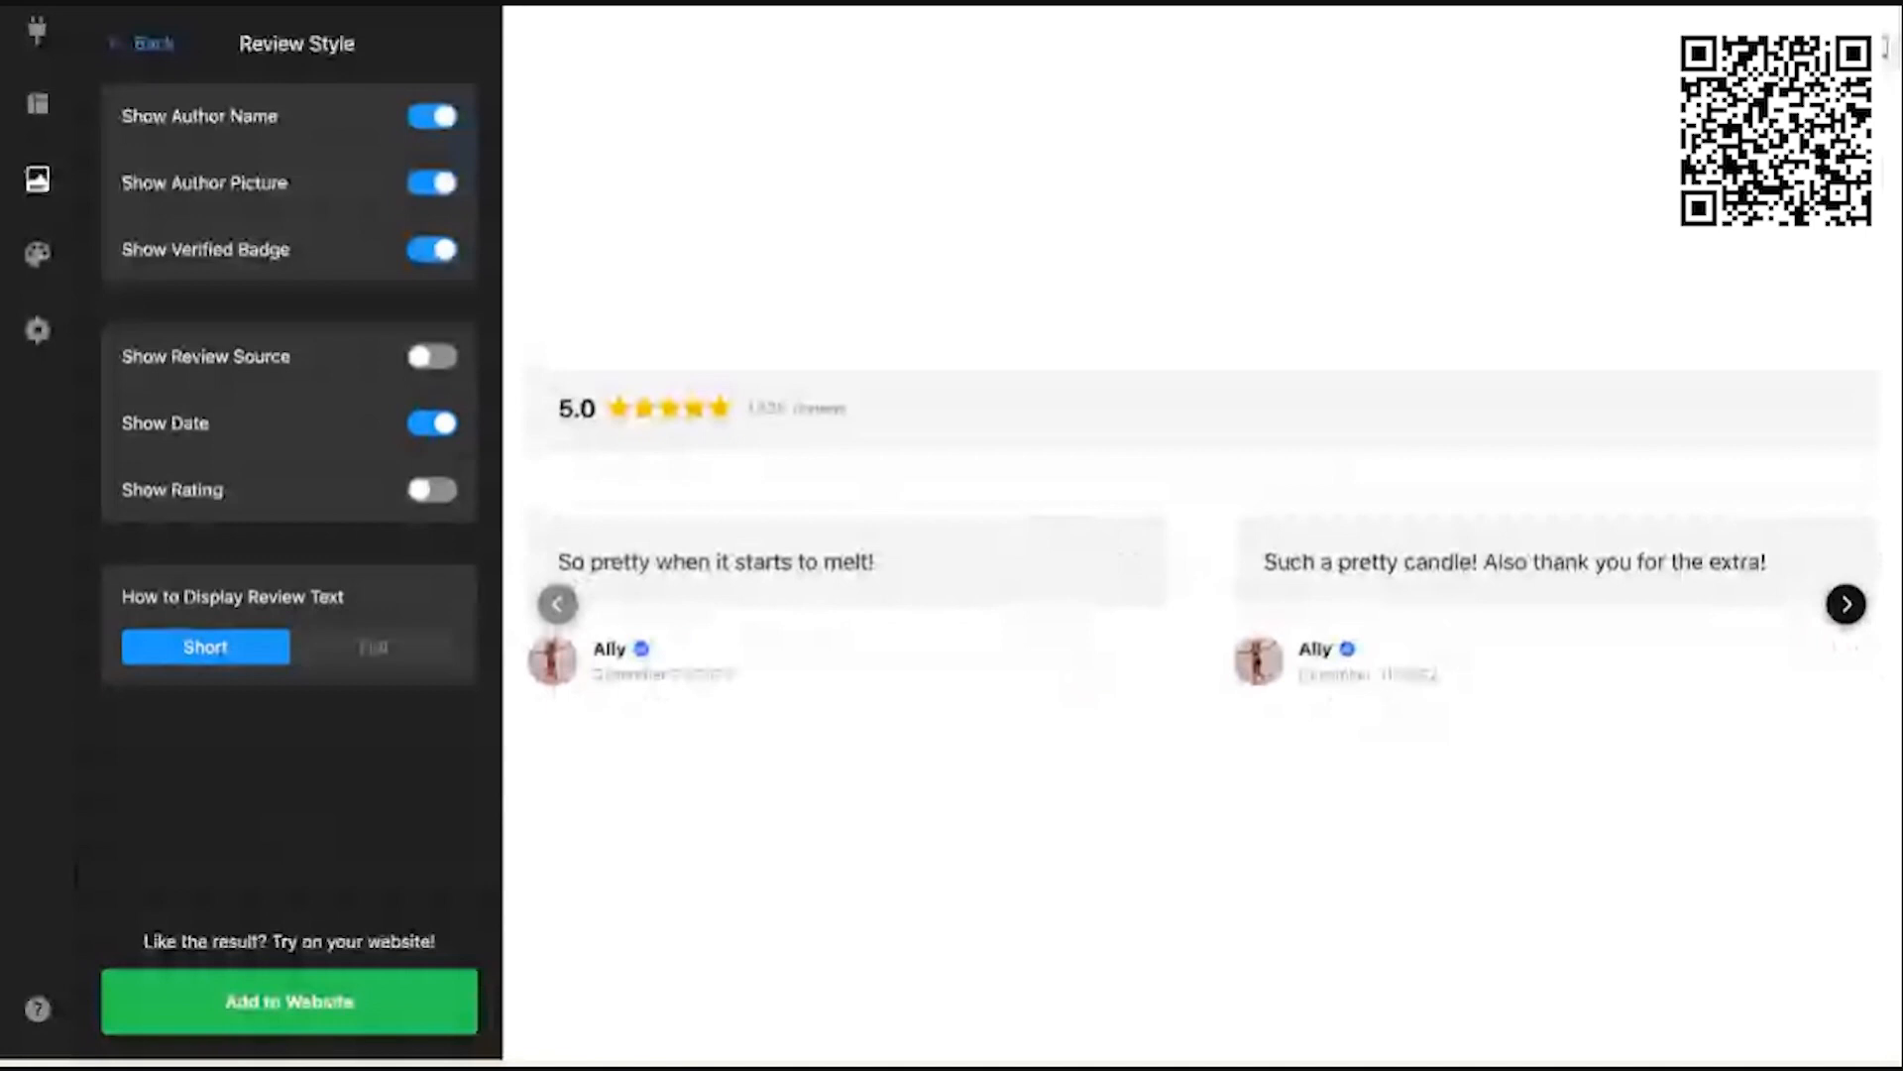
click(1846, 605)
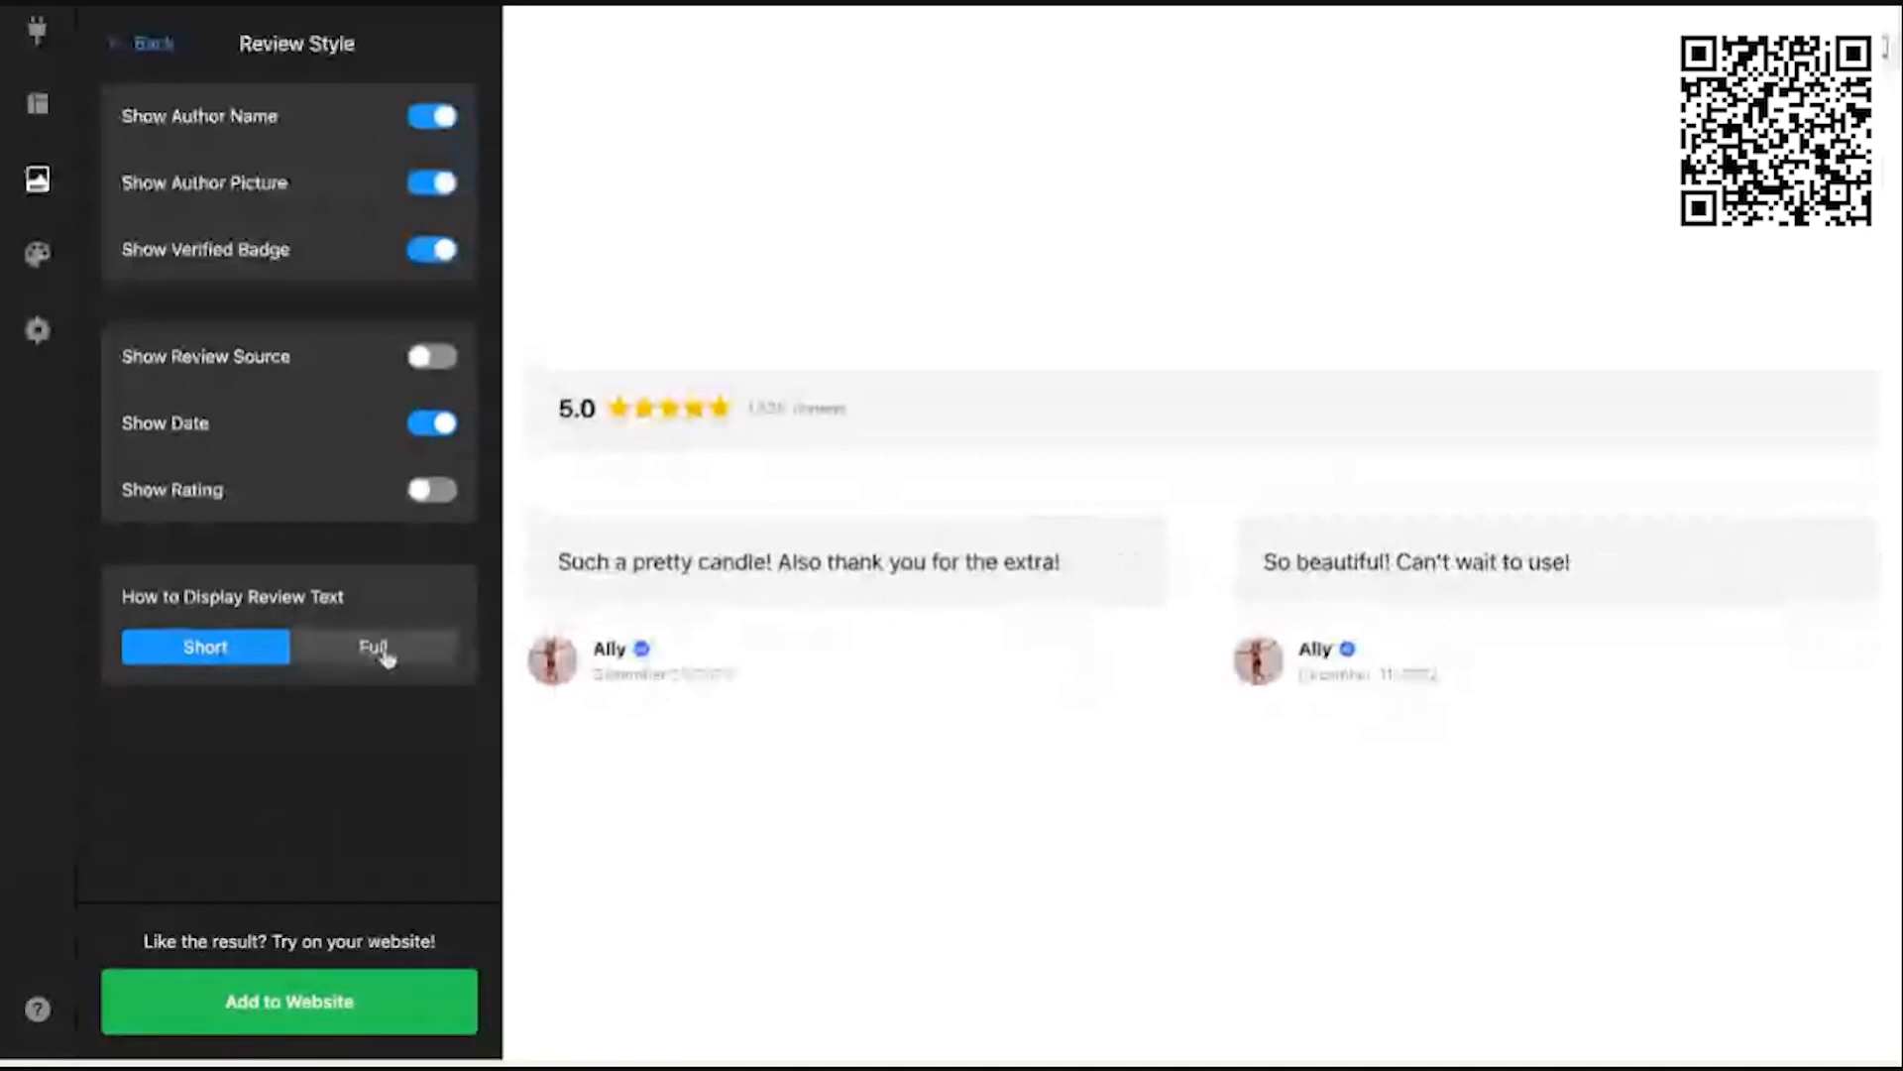
click(310, 646)
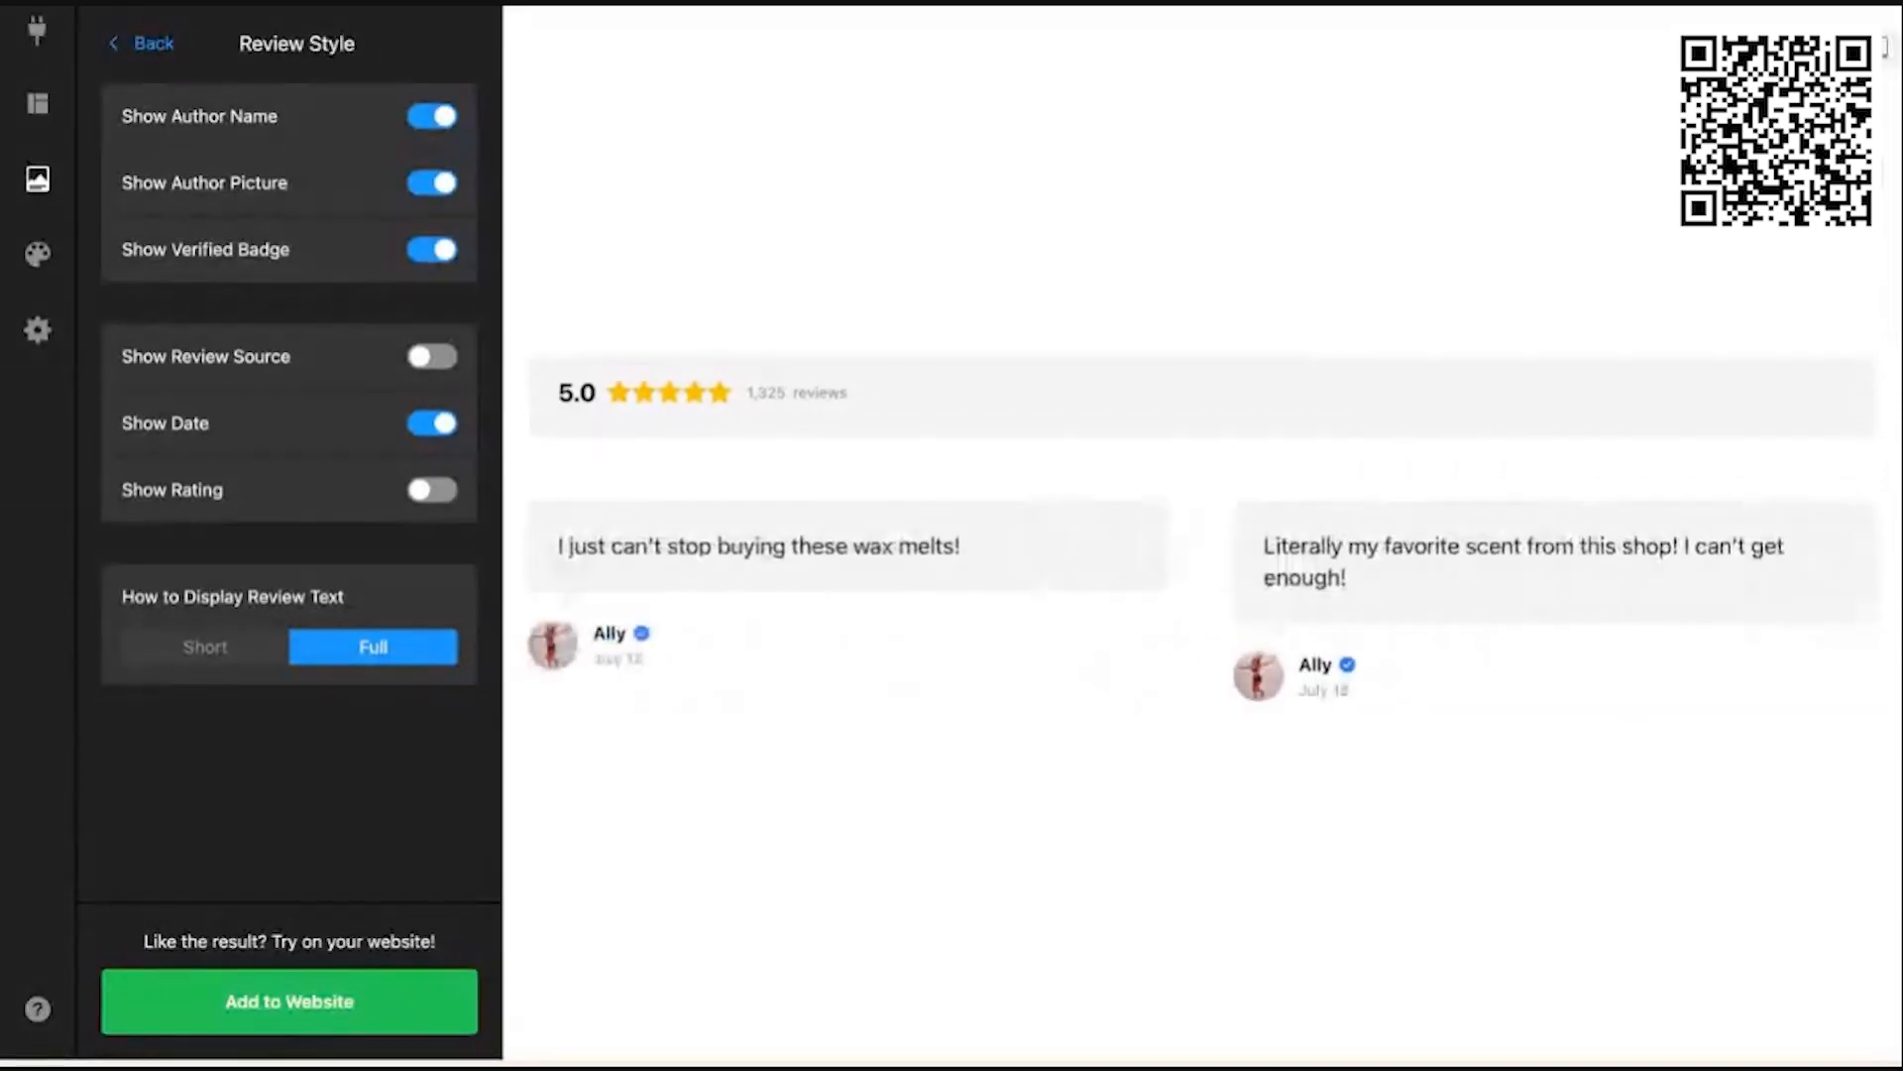
click(259, 639)
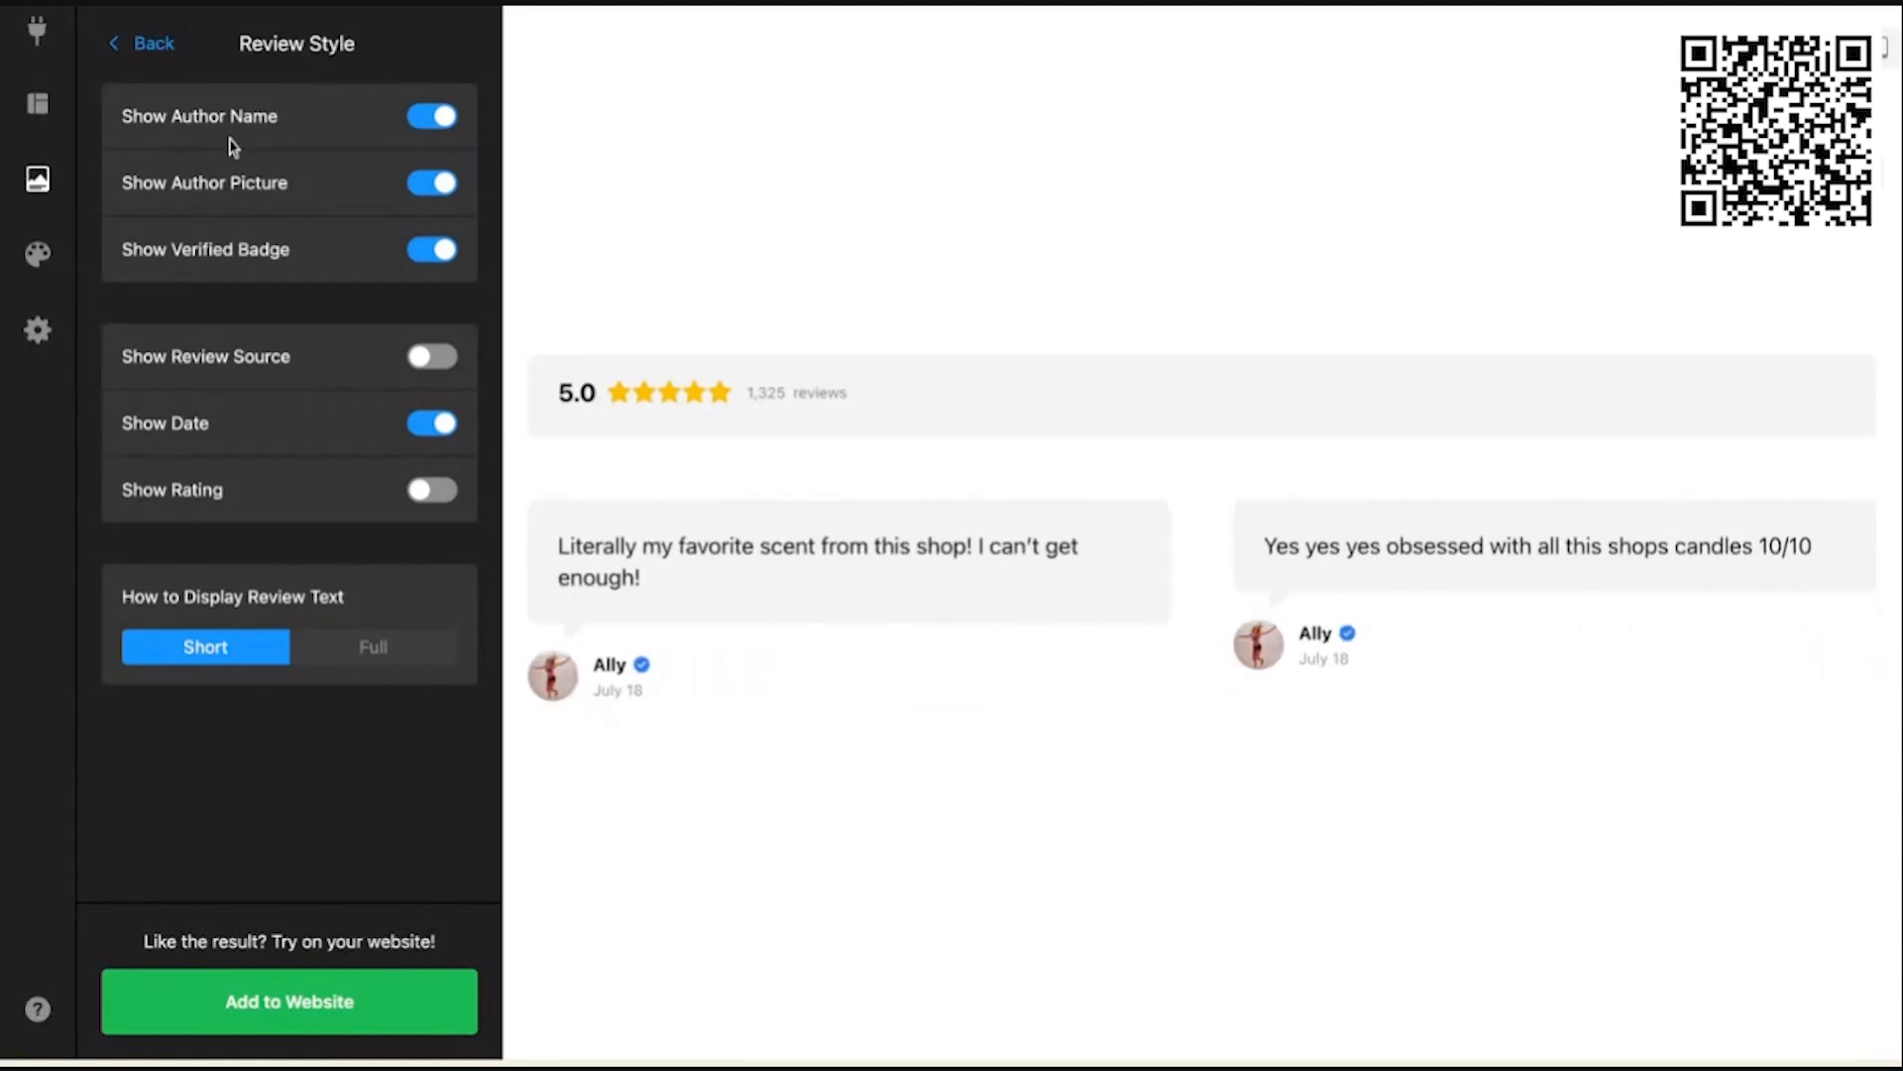
click(153, 44)
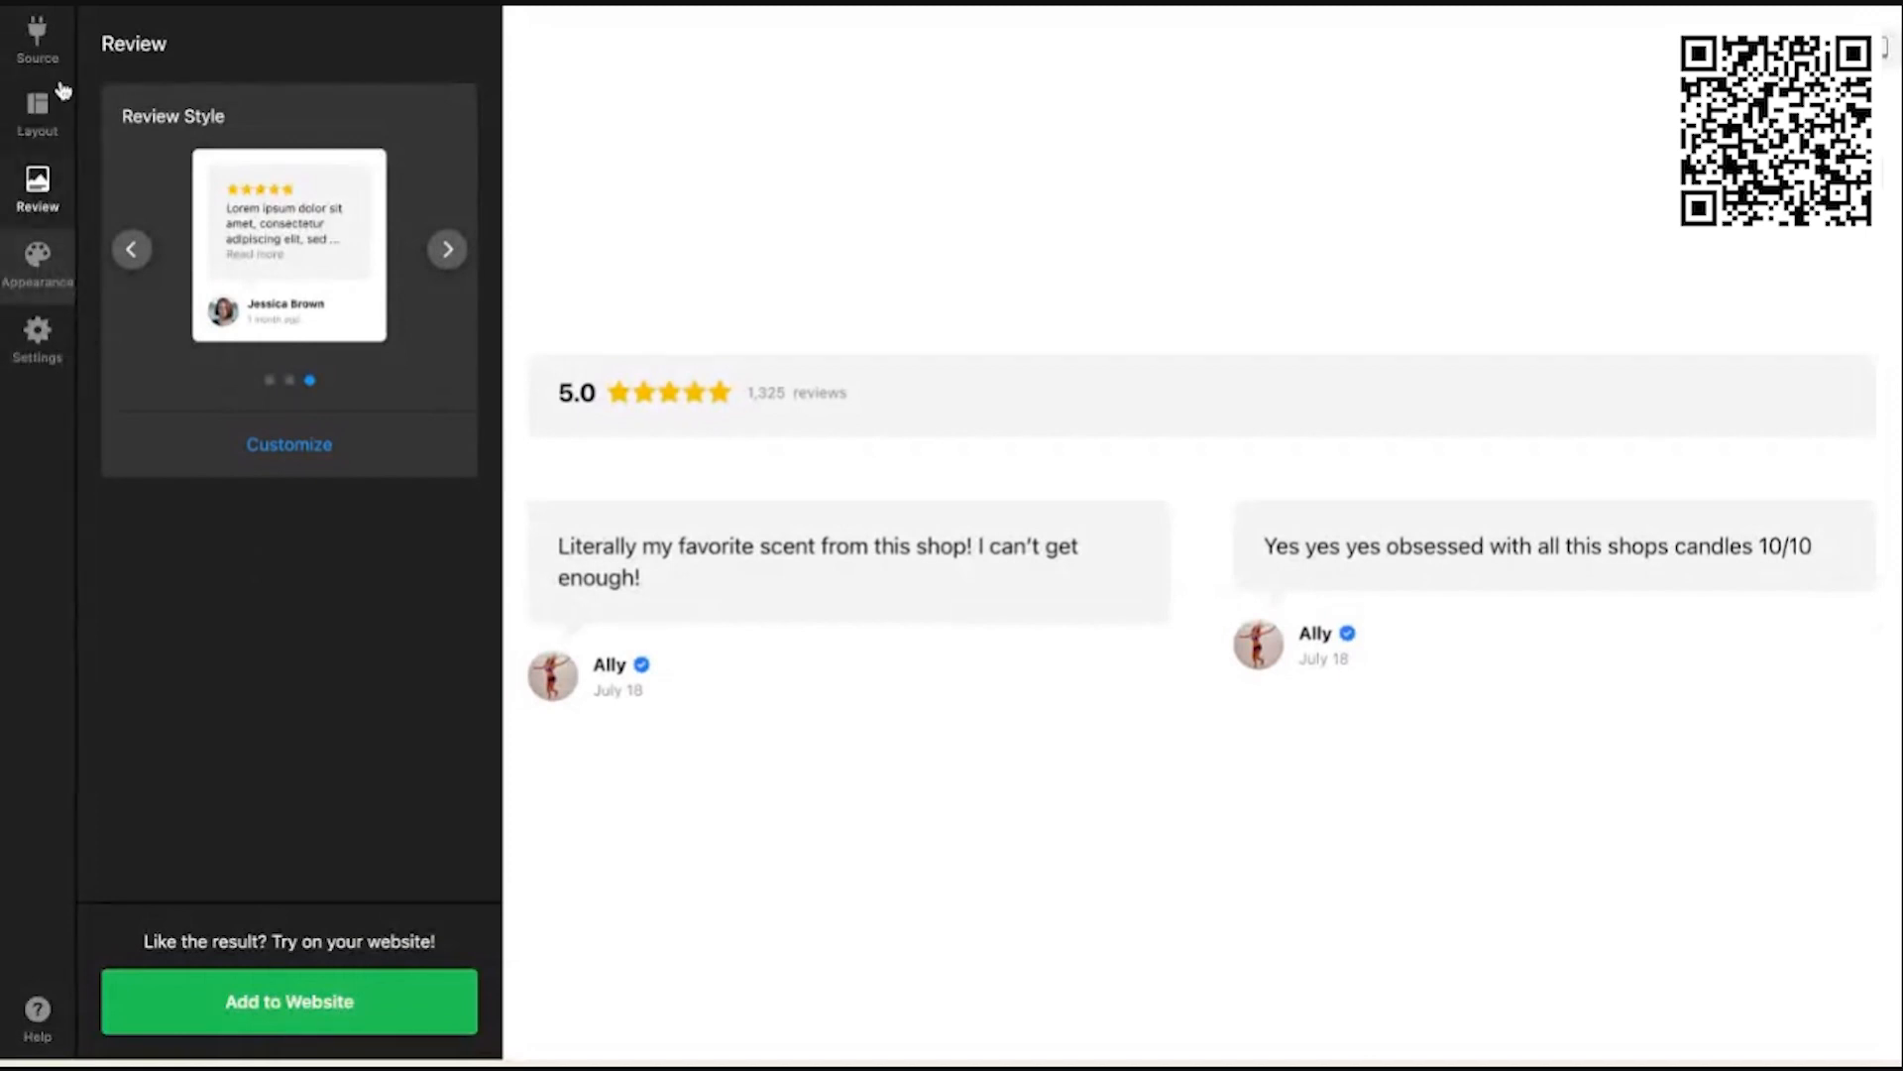
Step: Set the widget's color scheme to Dark in the appearance settings
click(38, 260)
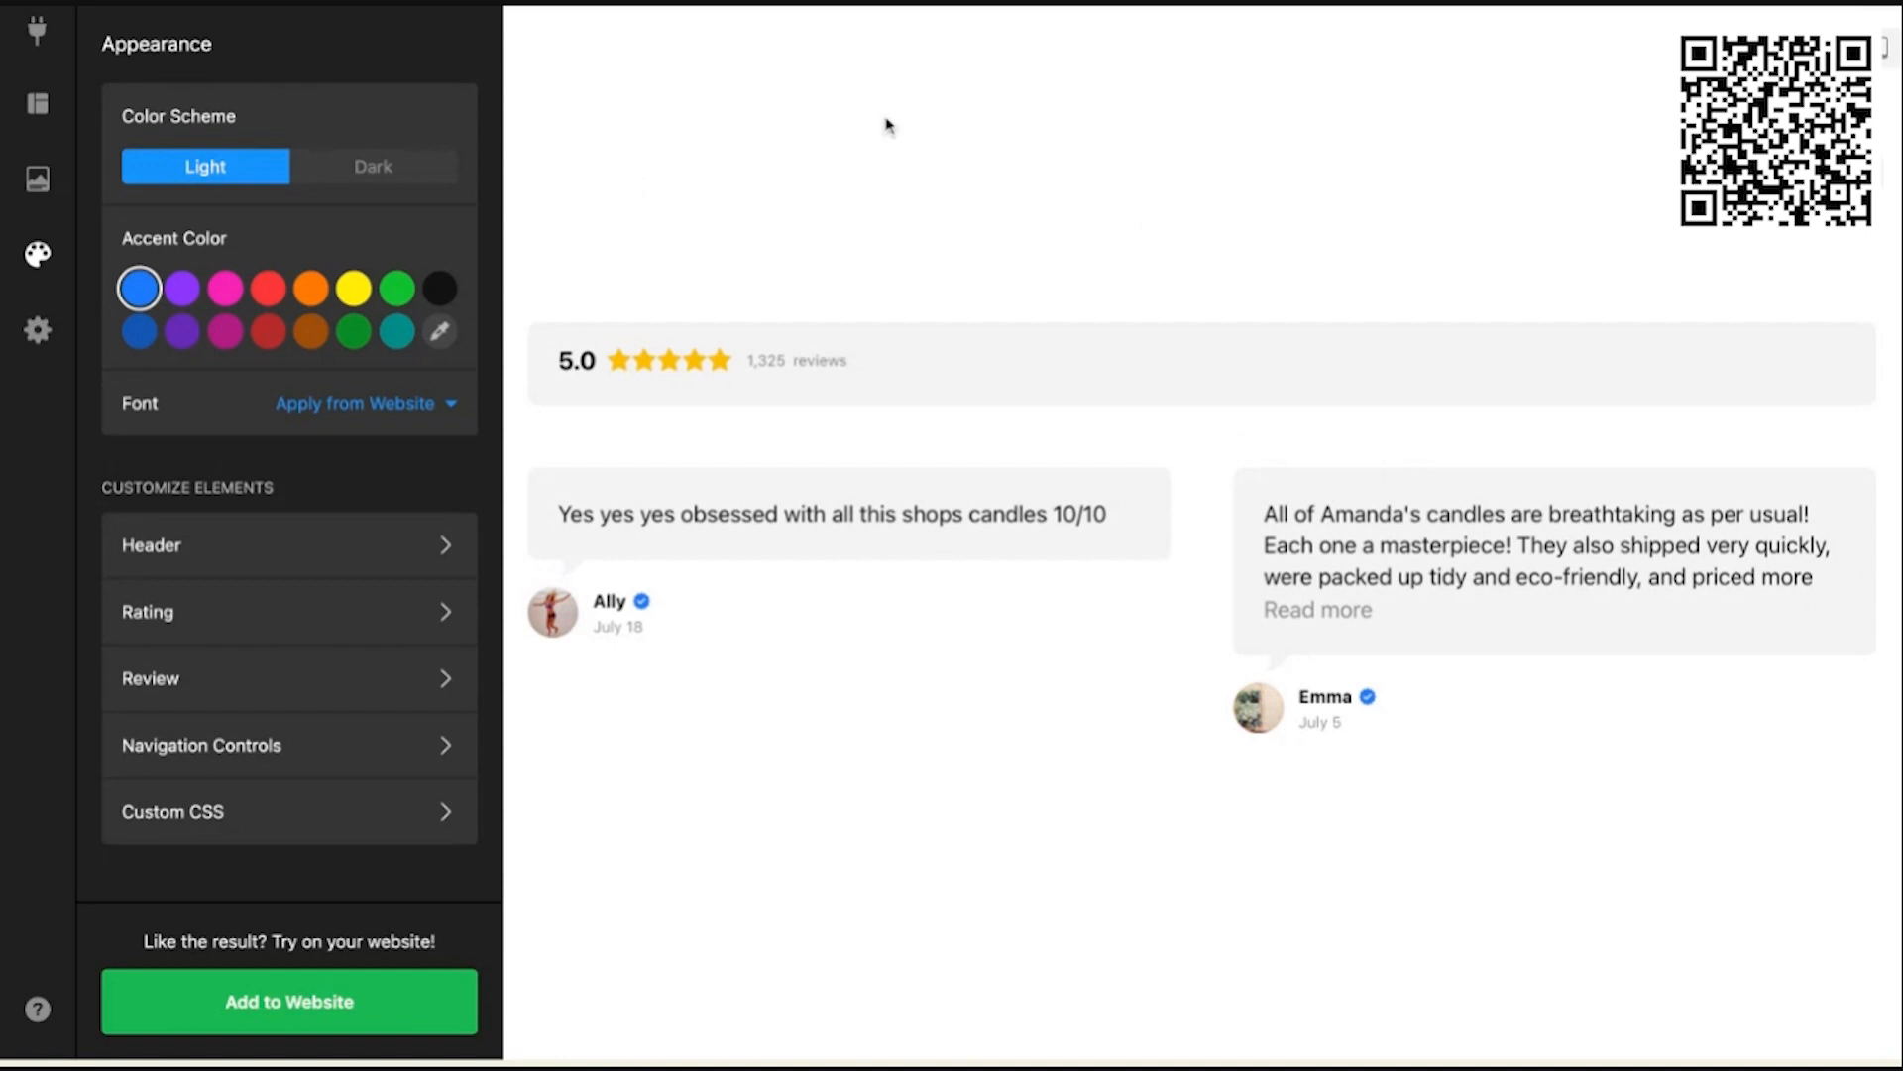
click(420, 169)
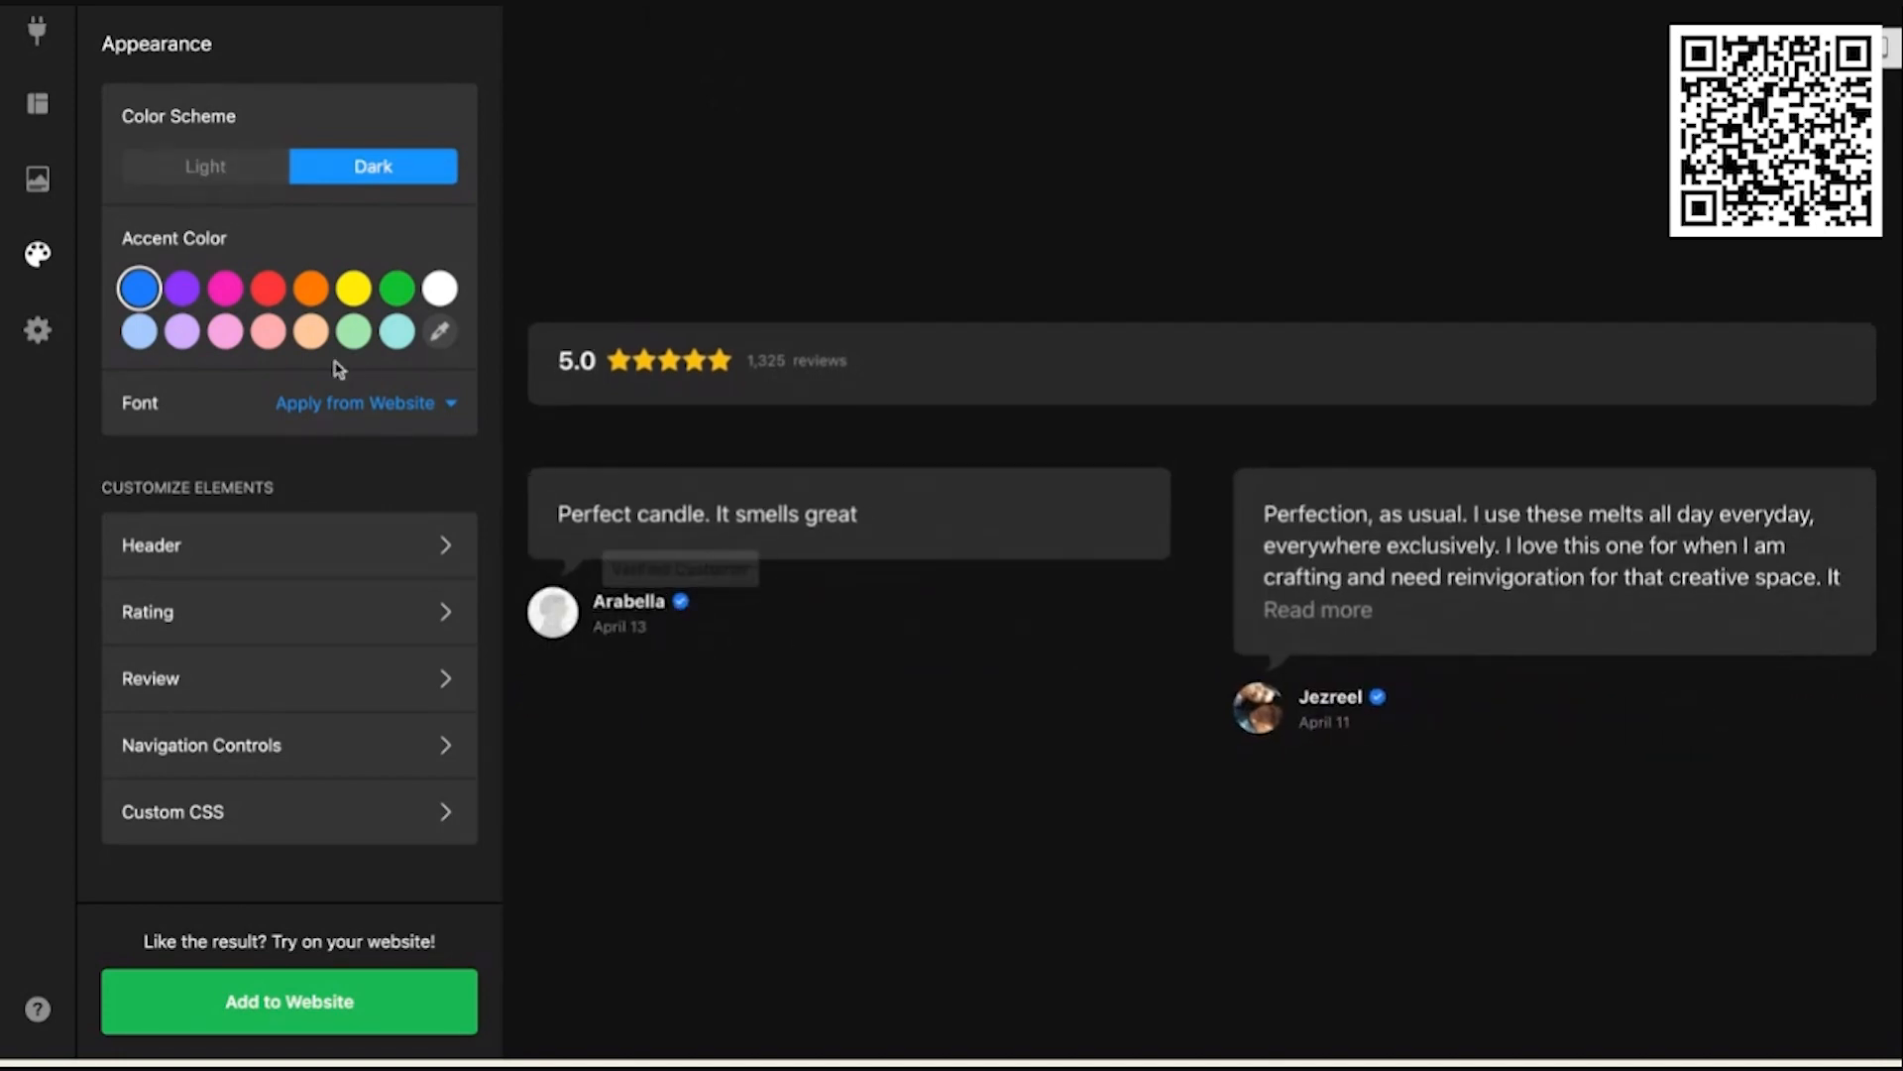
Step: Try several preset accent colors on the dark scheme, including orange, pink and light orange, ending with white
click(225, 288)
click(313, 295)
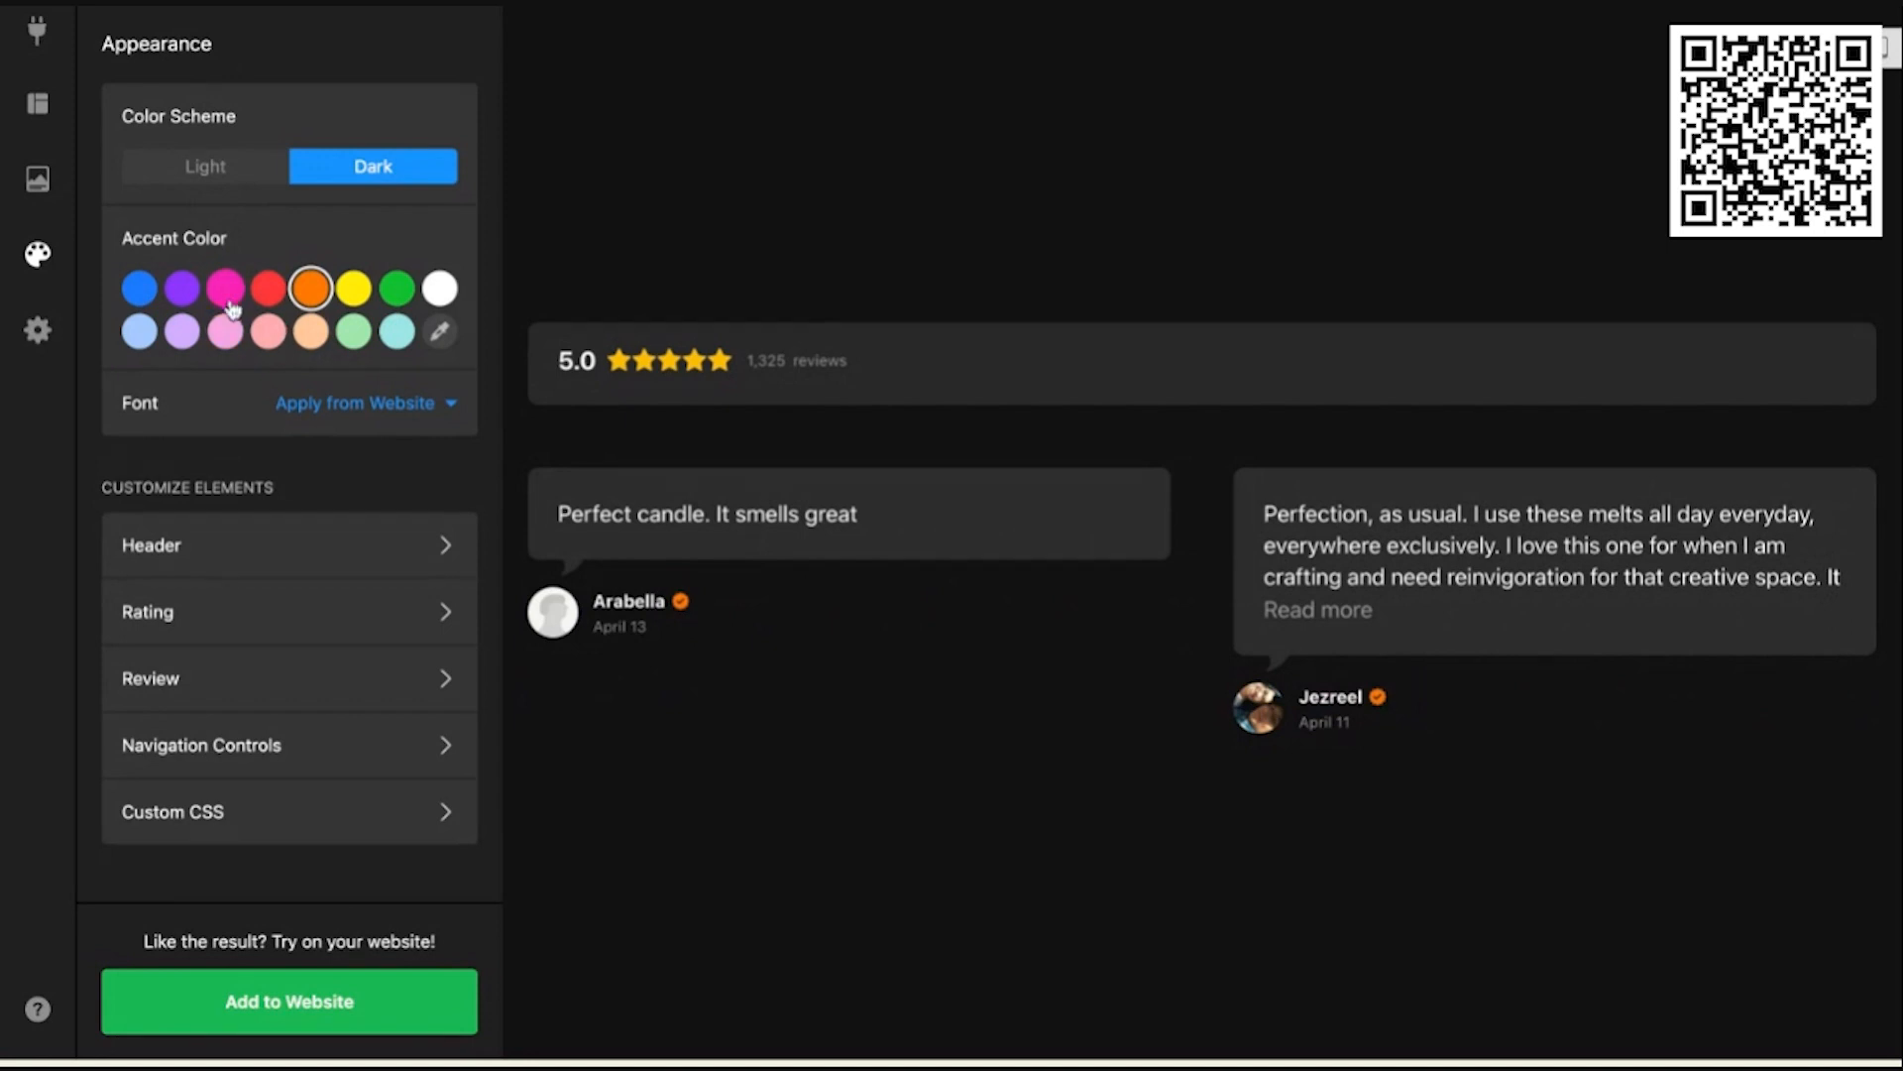
click(182, 288)
click(227, 289)
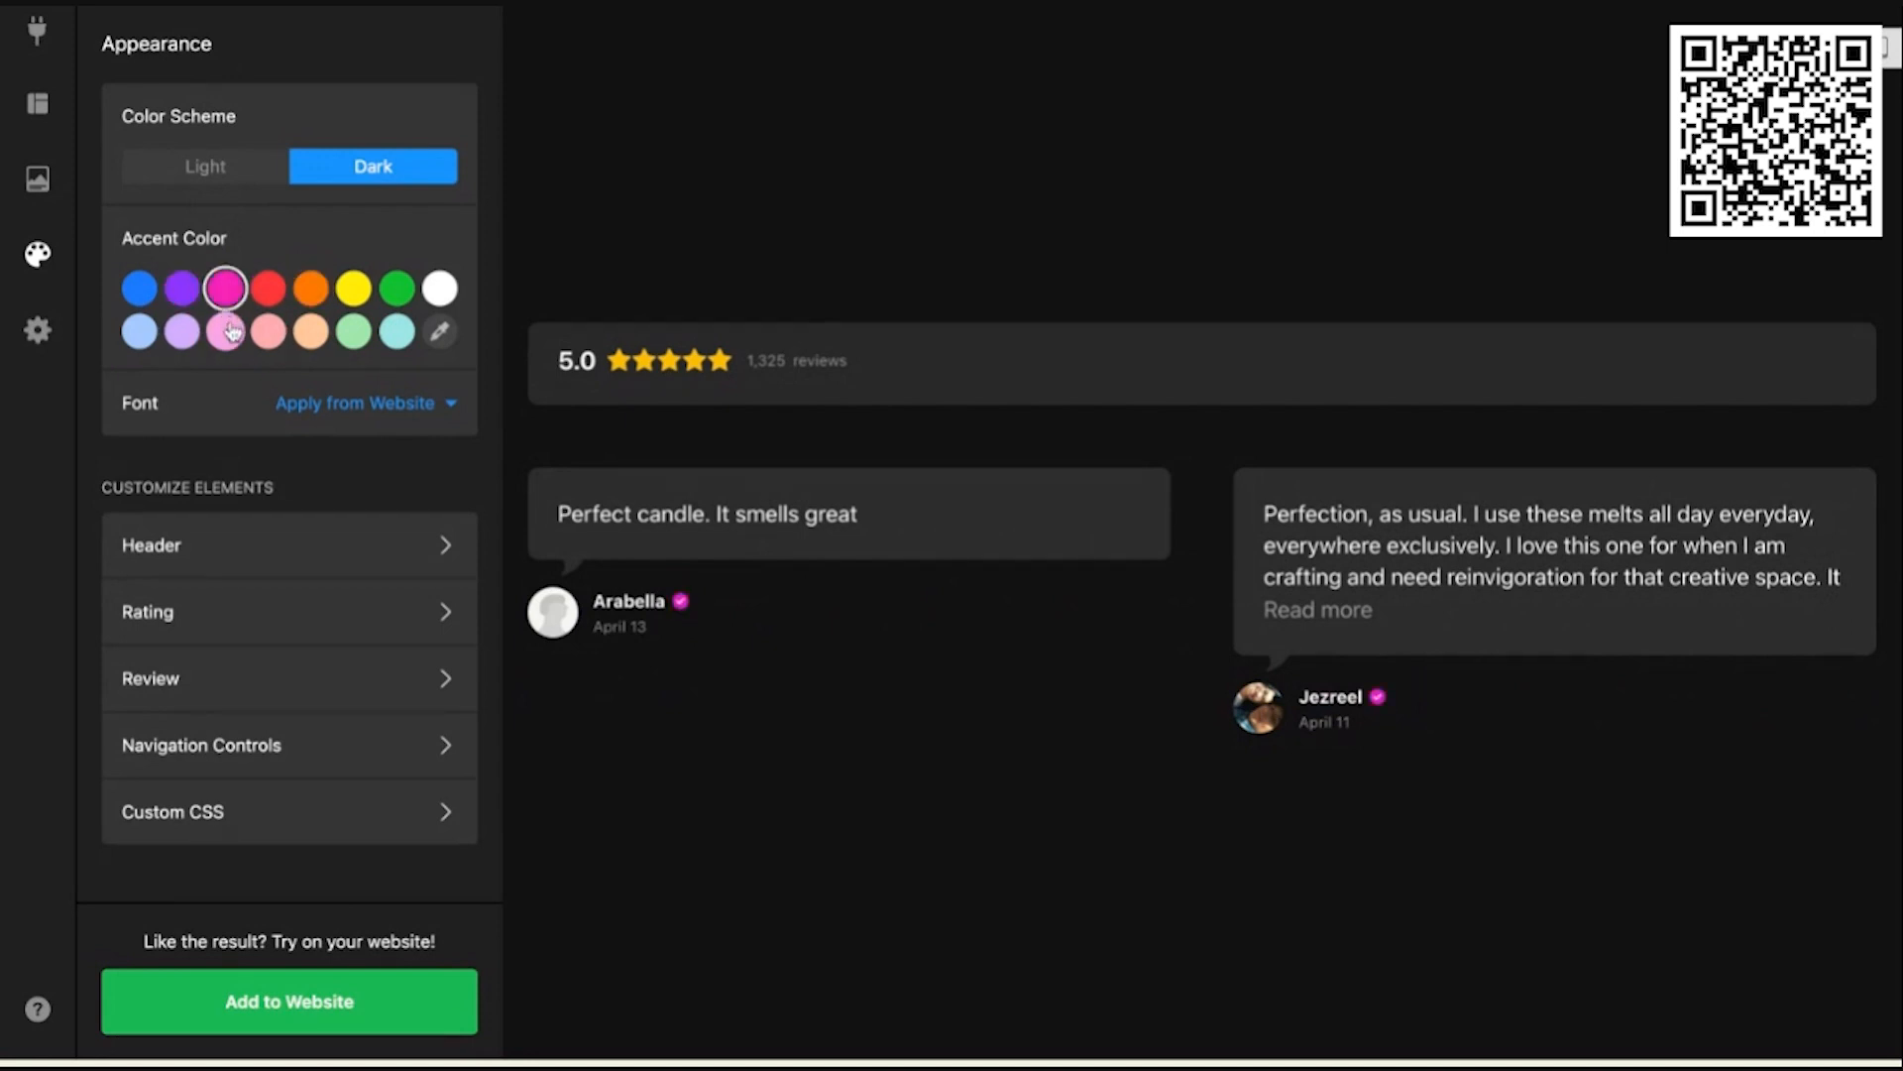
click(225, 331)
click(310, 331)
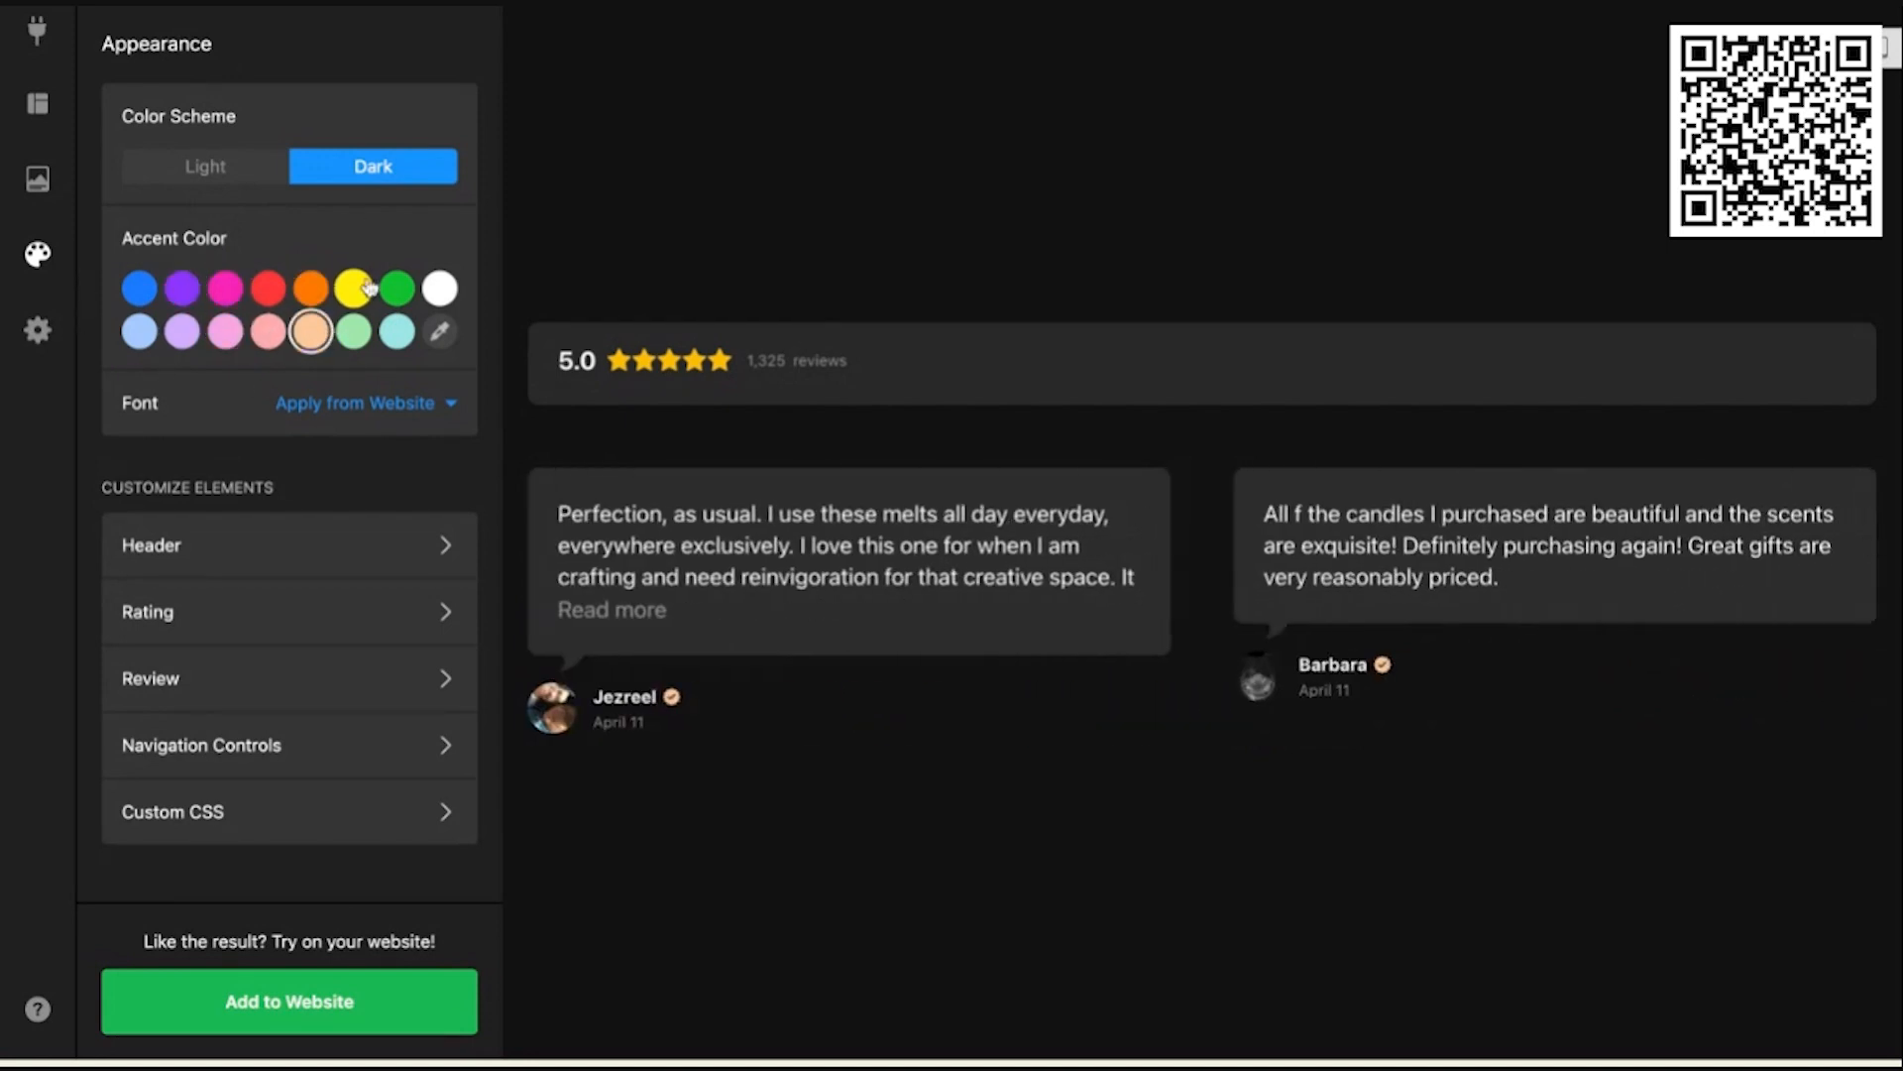
click(440, 289)
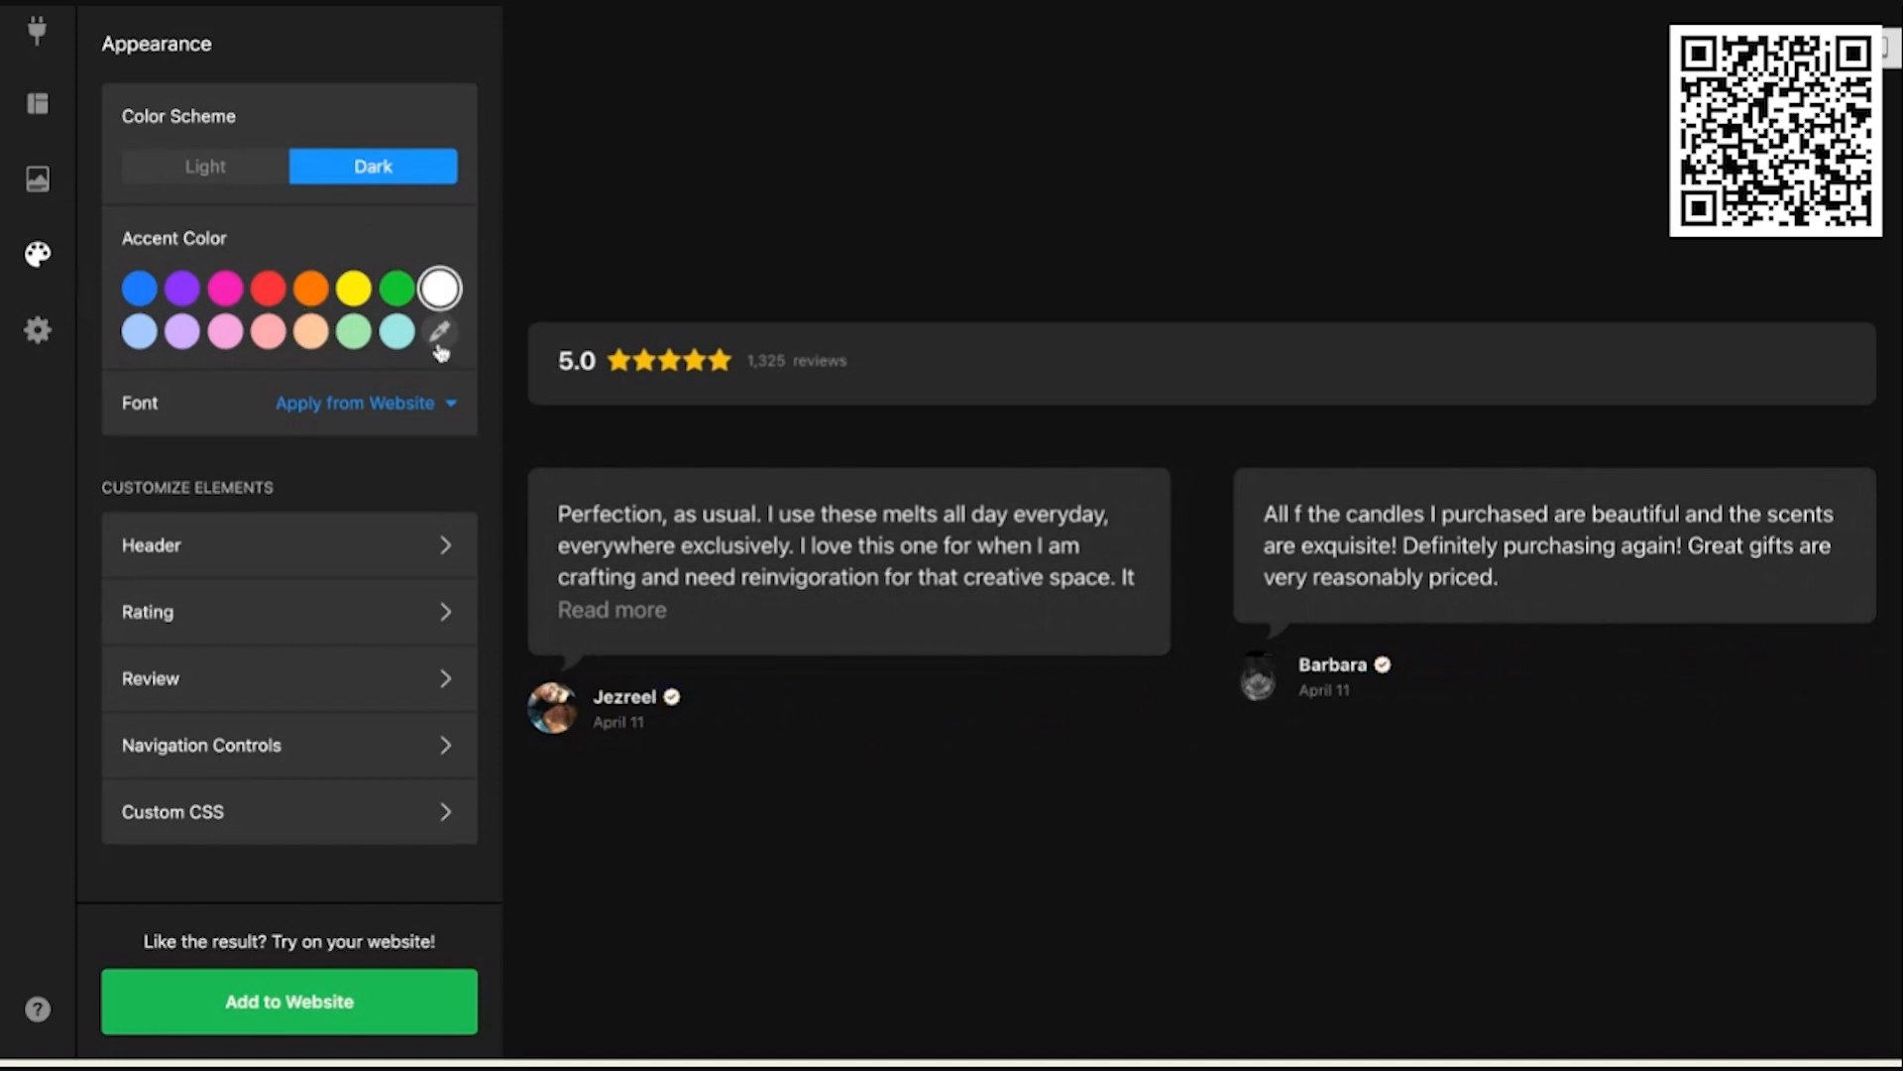
Step: Replace the preset accent color with a custom dark green
click(440, 340)
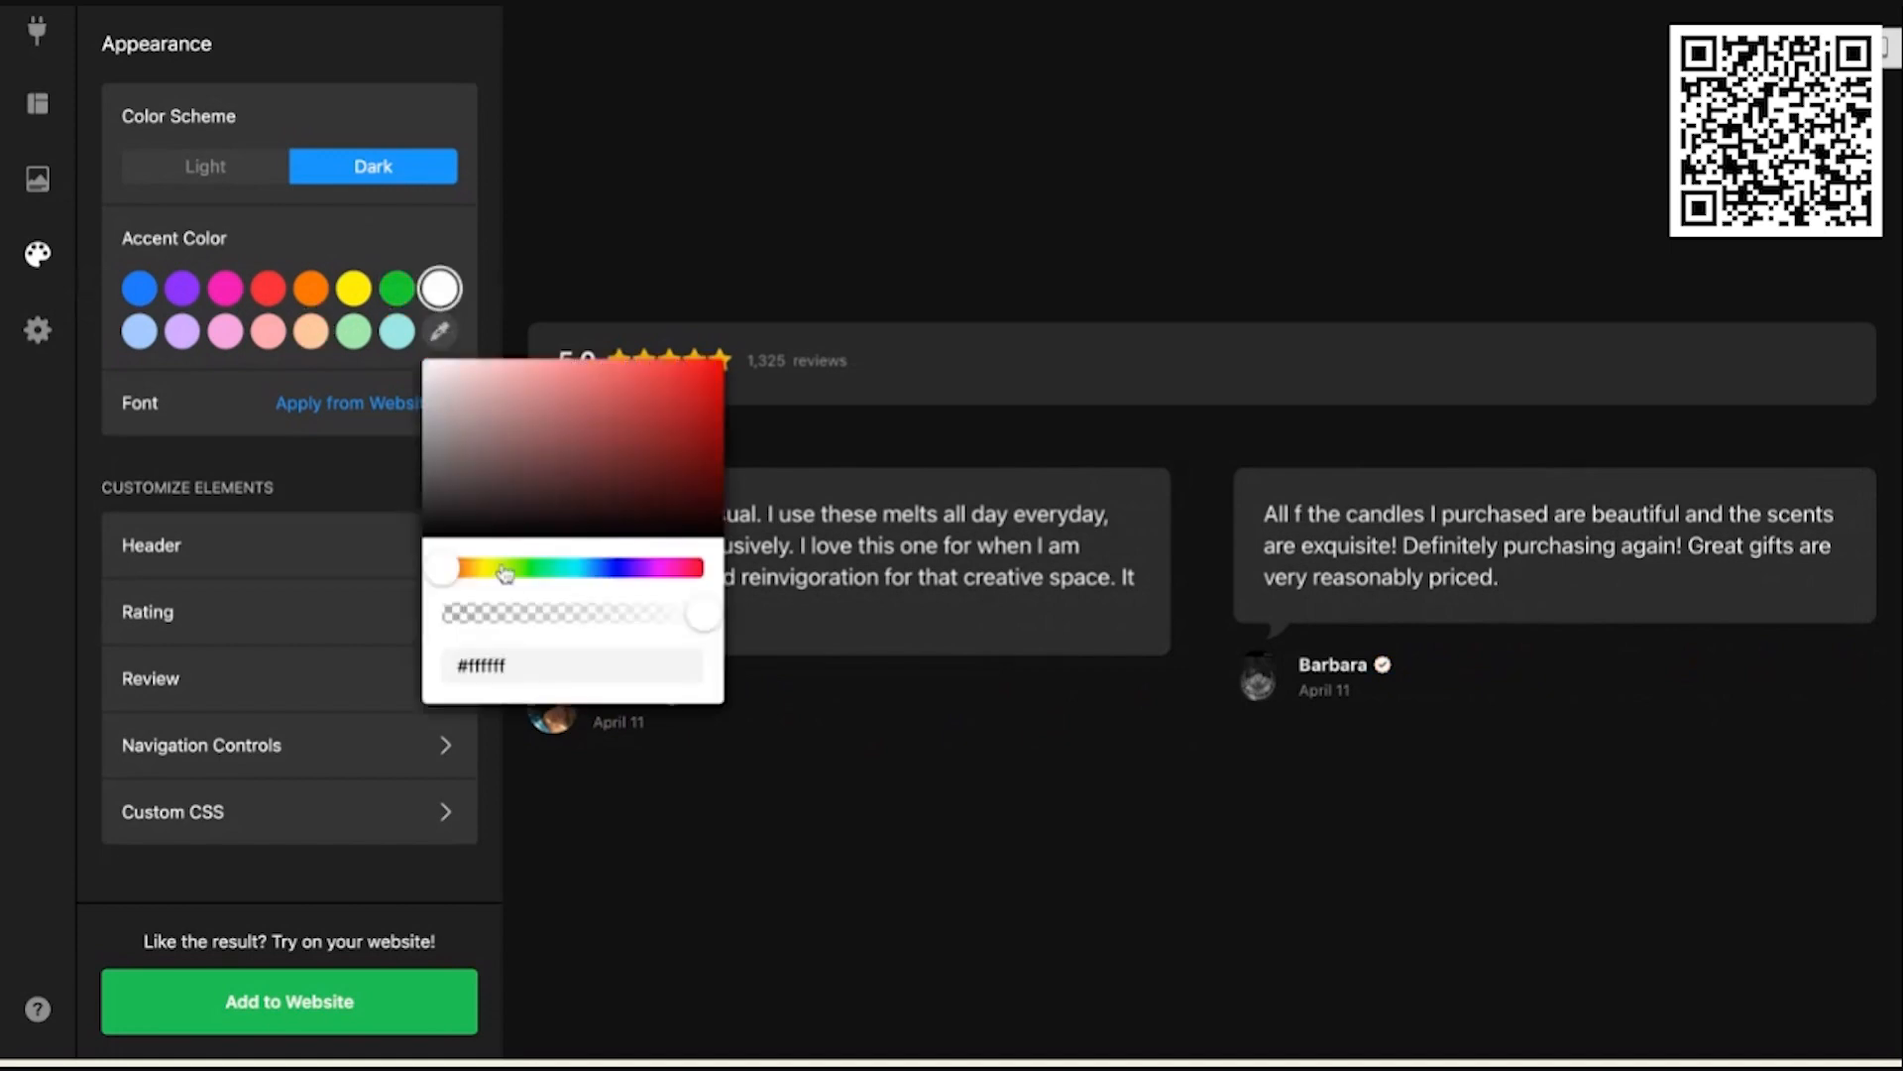
double_click(519, 668)
click(571, 646)
drag(448, 568, 559, 567)
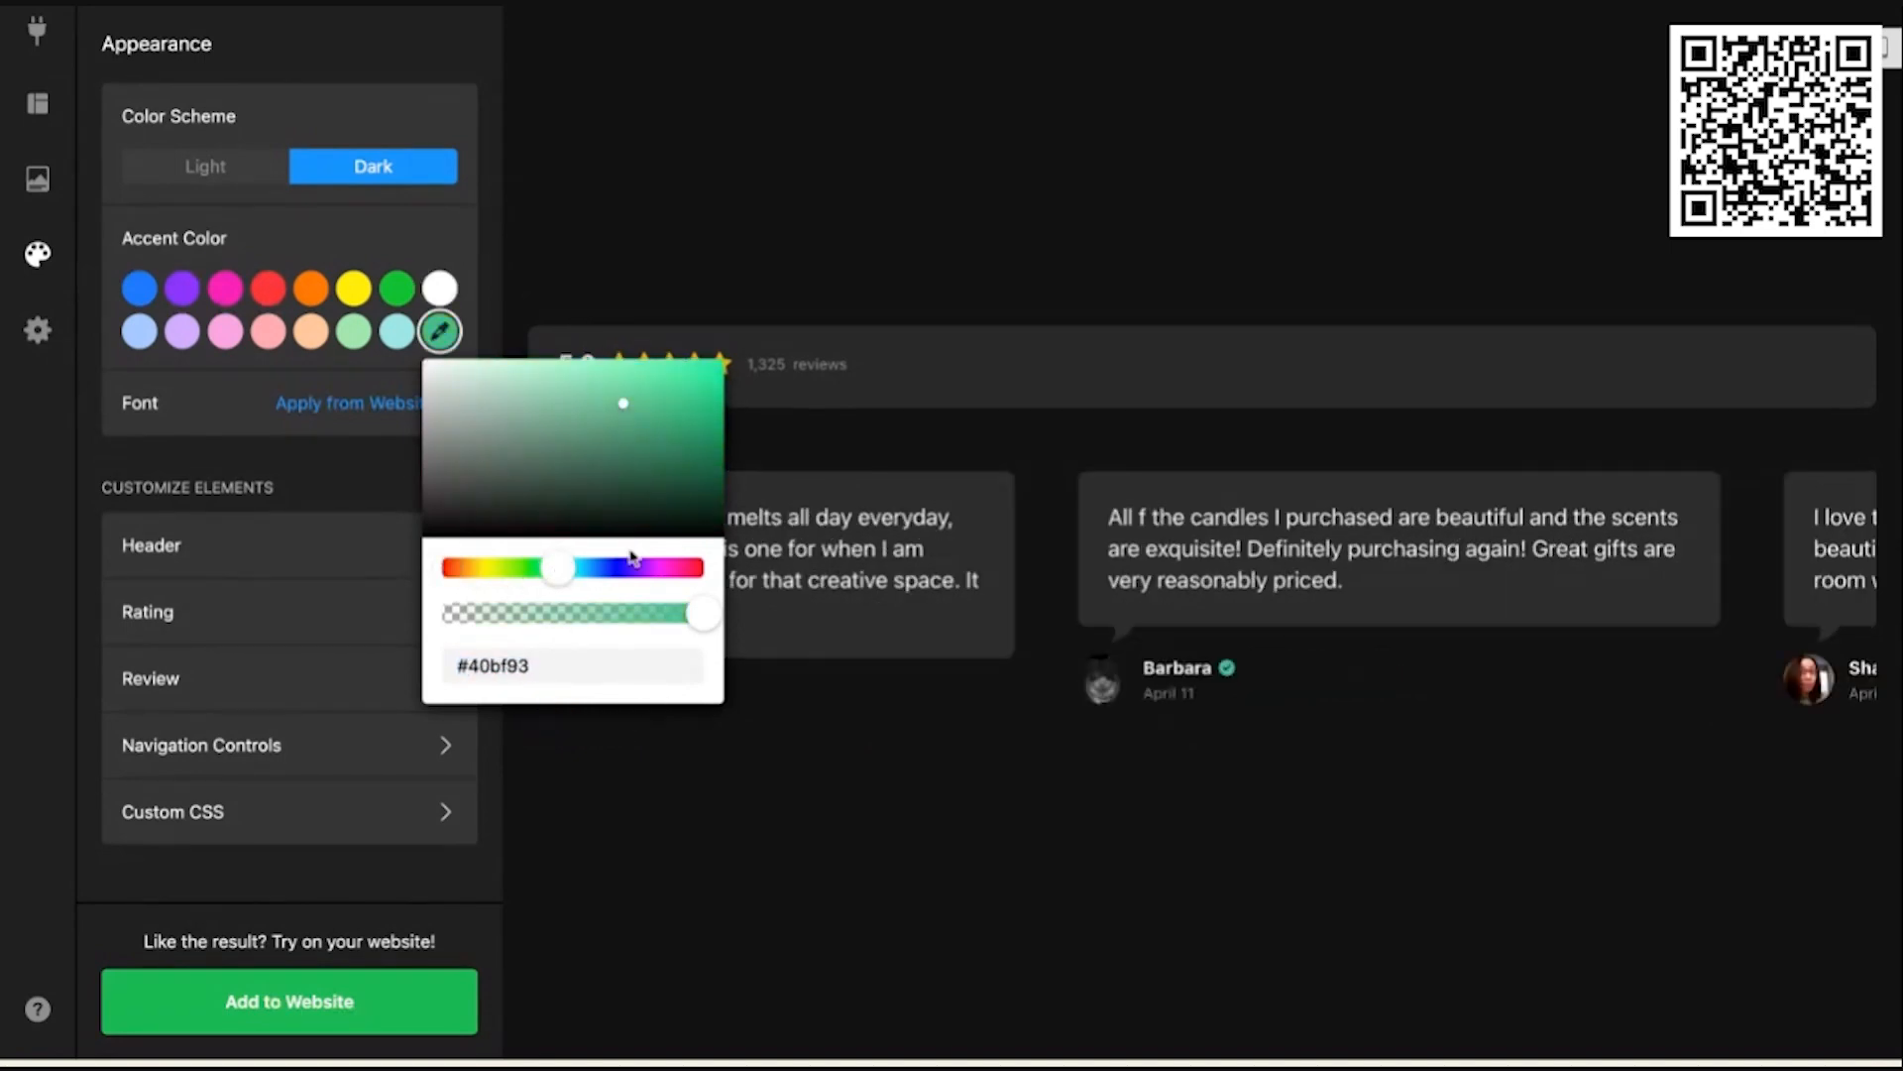
mouse_move(704, 615)
mouse_down()
mouse_move(683, 614)
mouse_move(707, 616)
mouse_up()
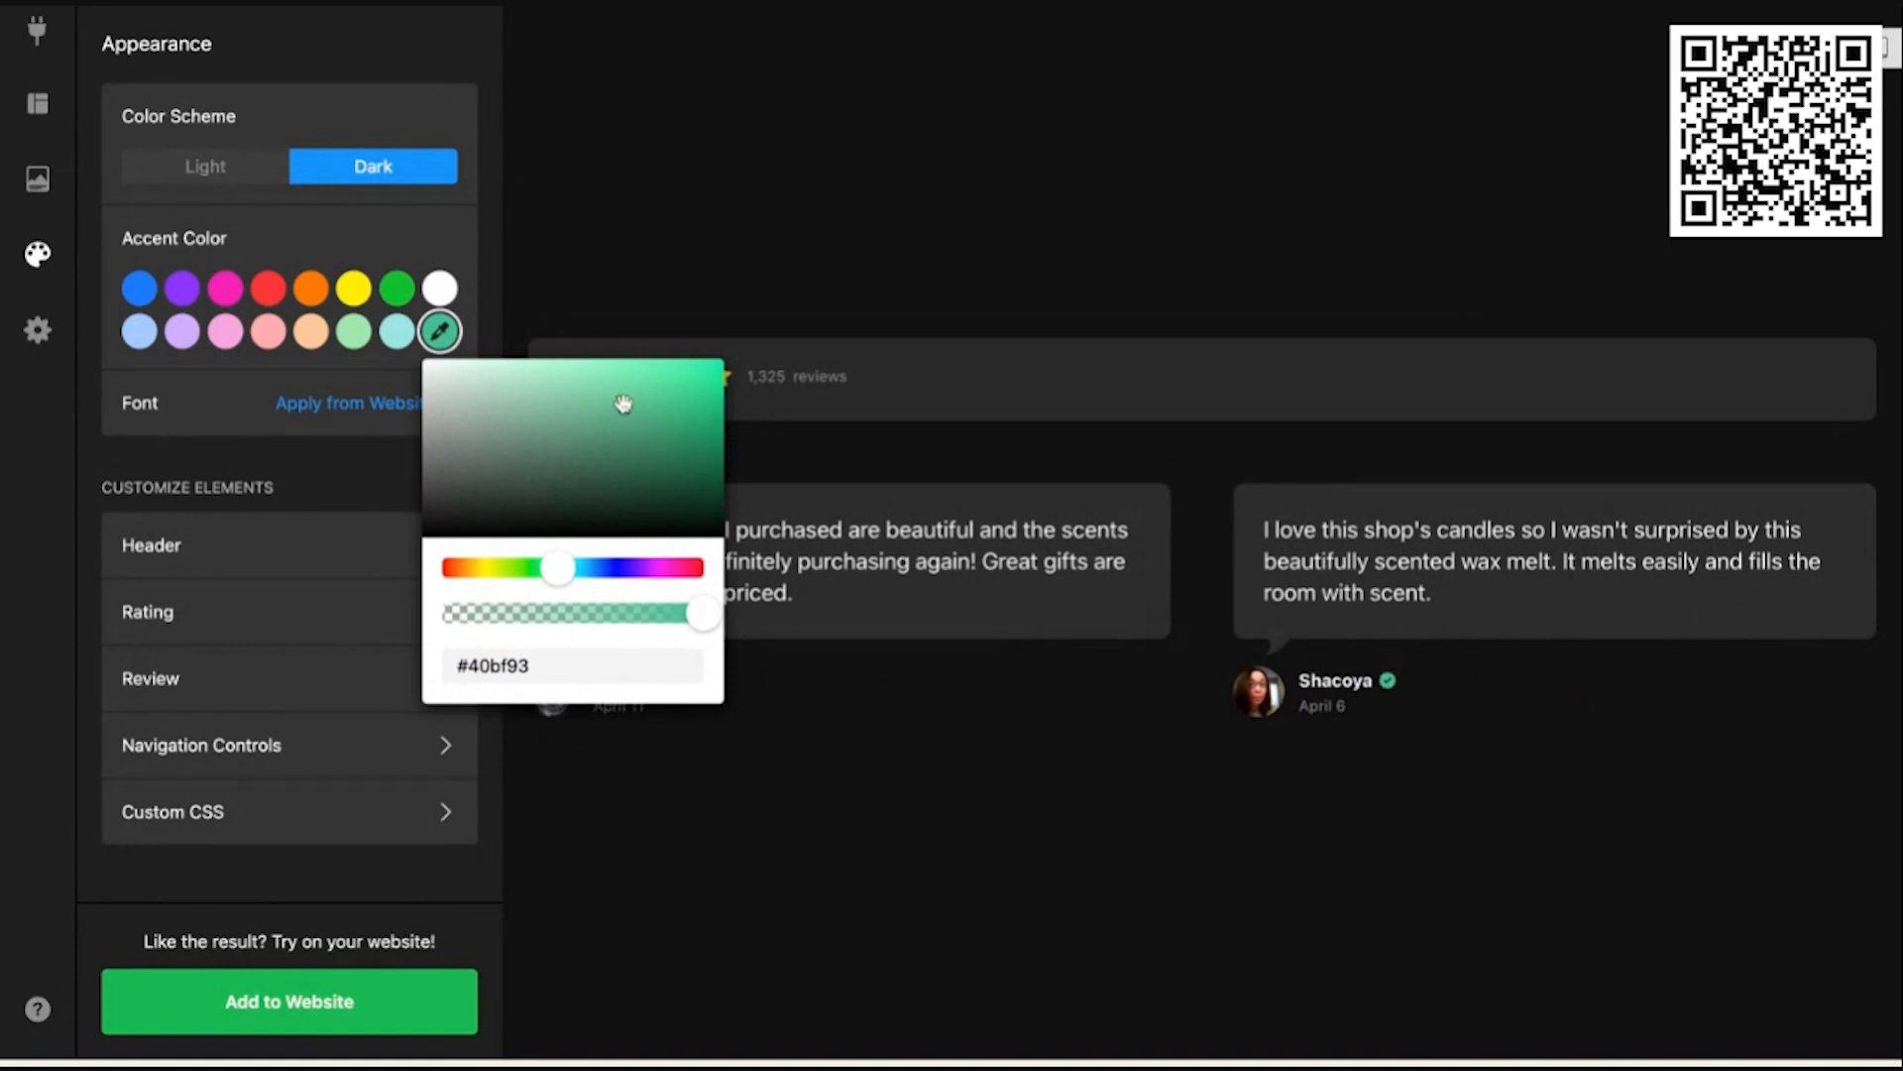
drag(625, 404, 677, 453)
Step: Look through the widget's font choices and select Apply from Website
click(245, 407)
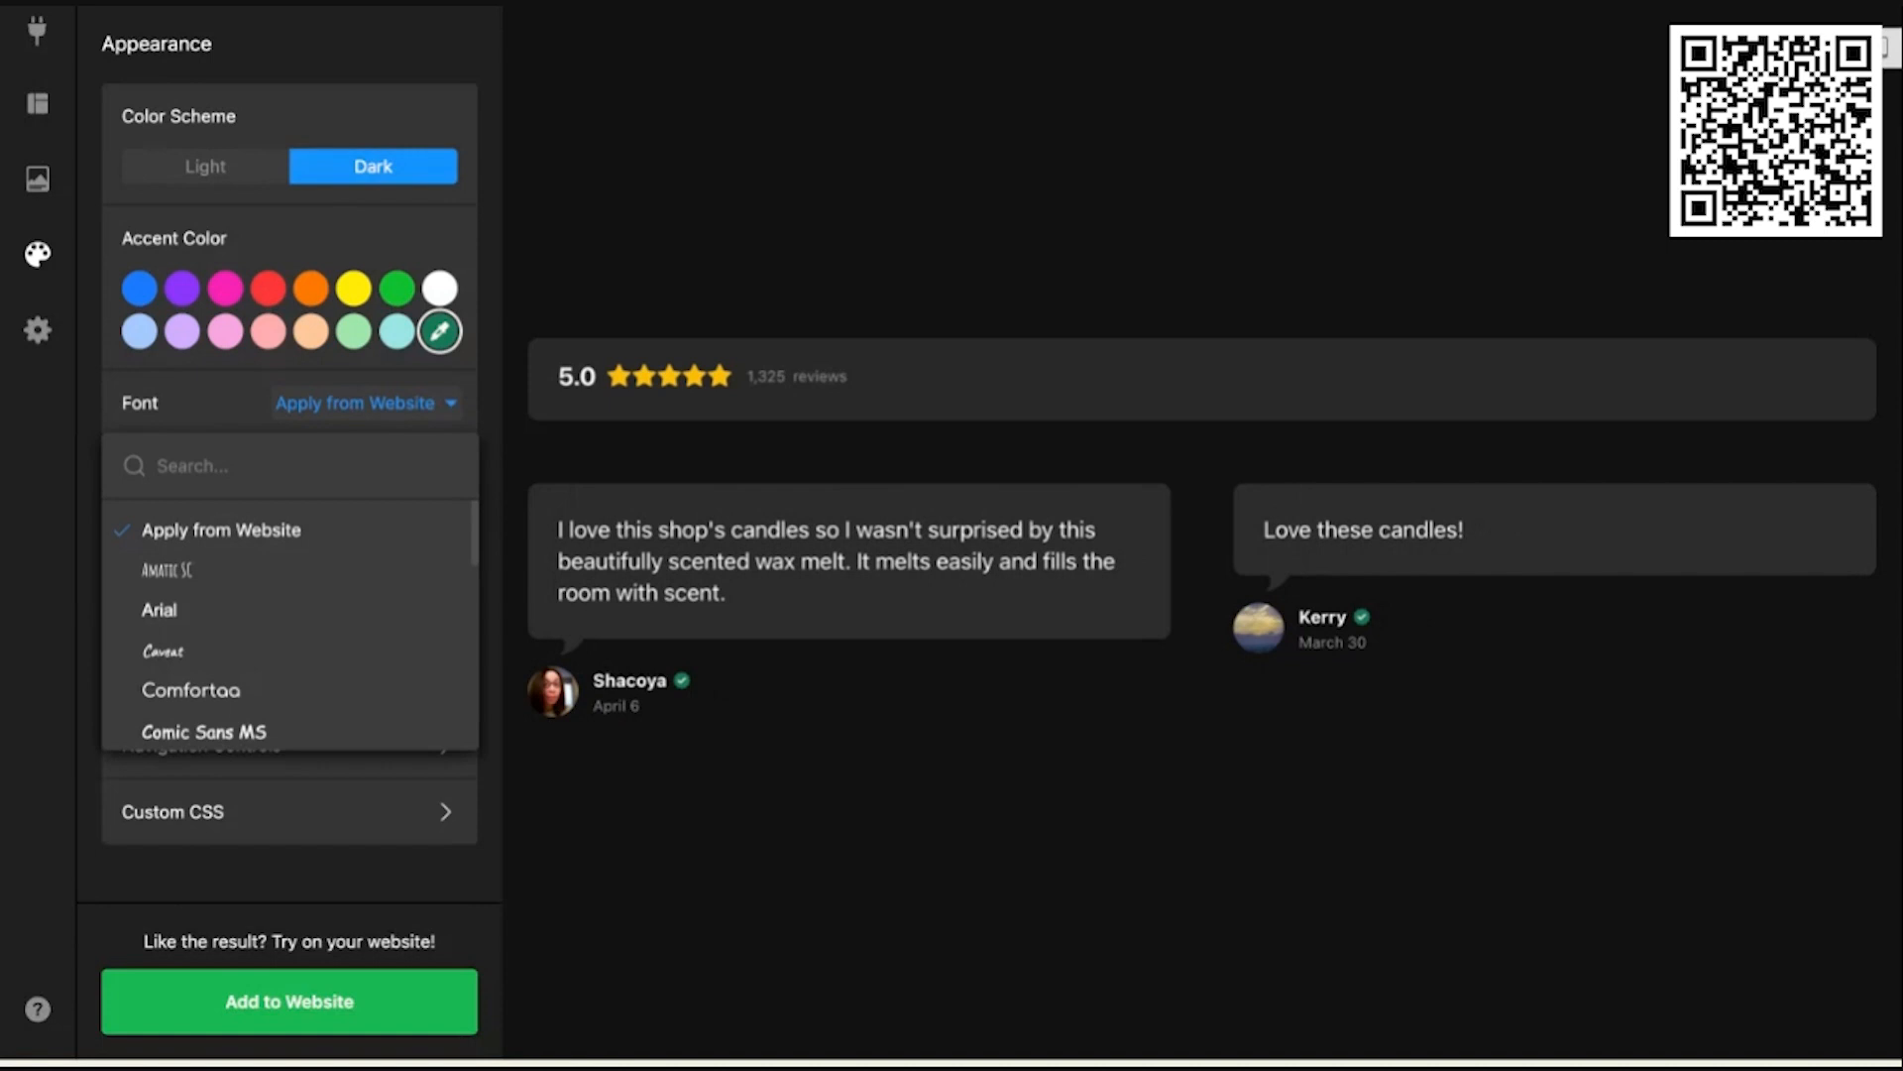
click(91, 382)
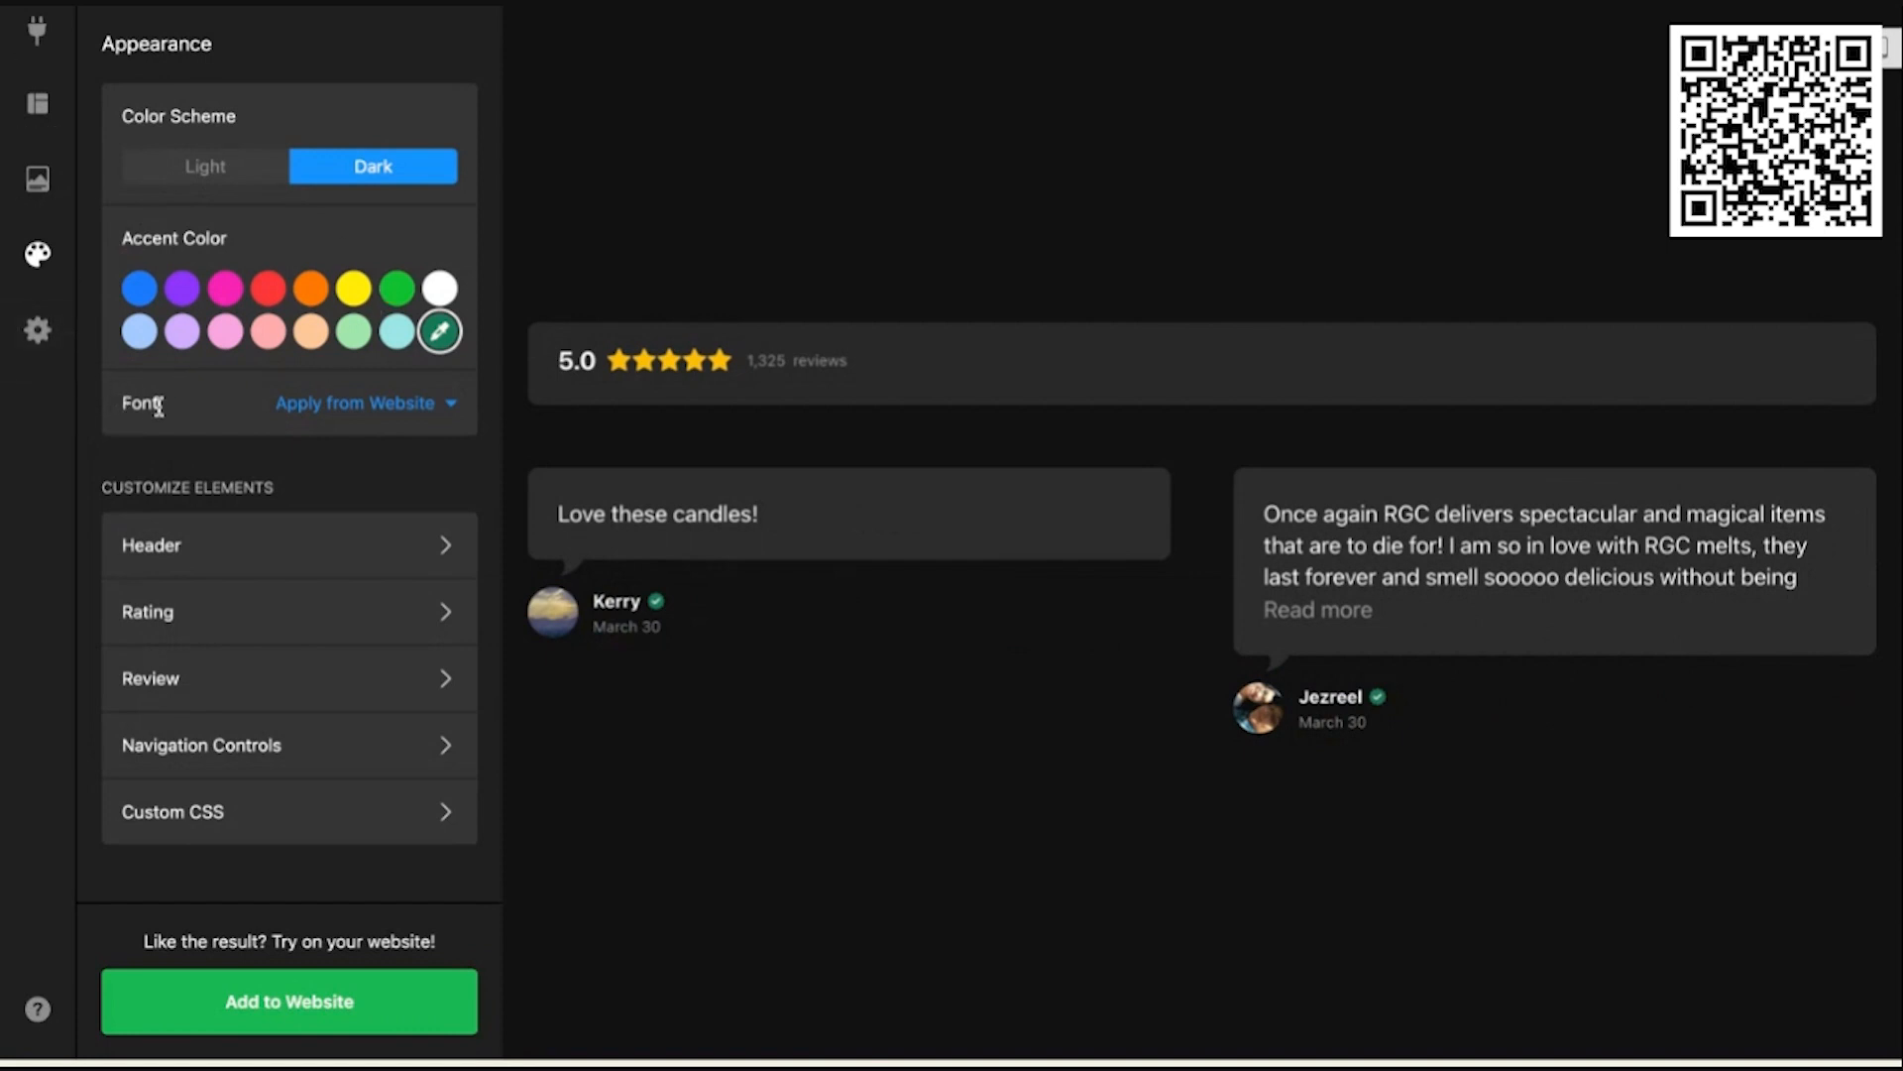
click(408, 405)
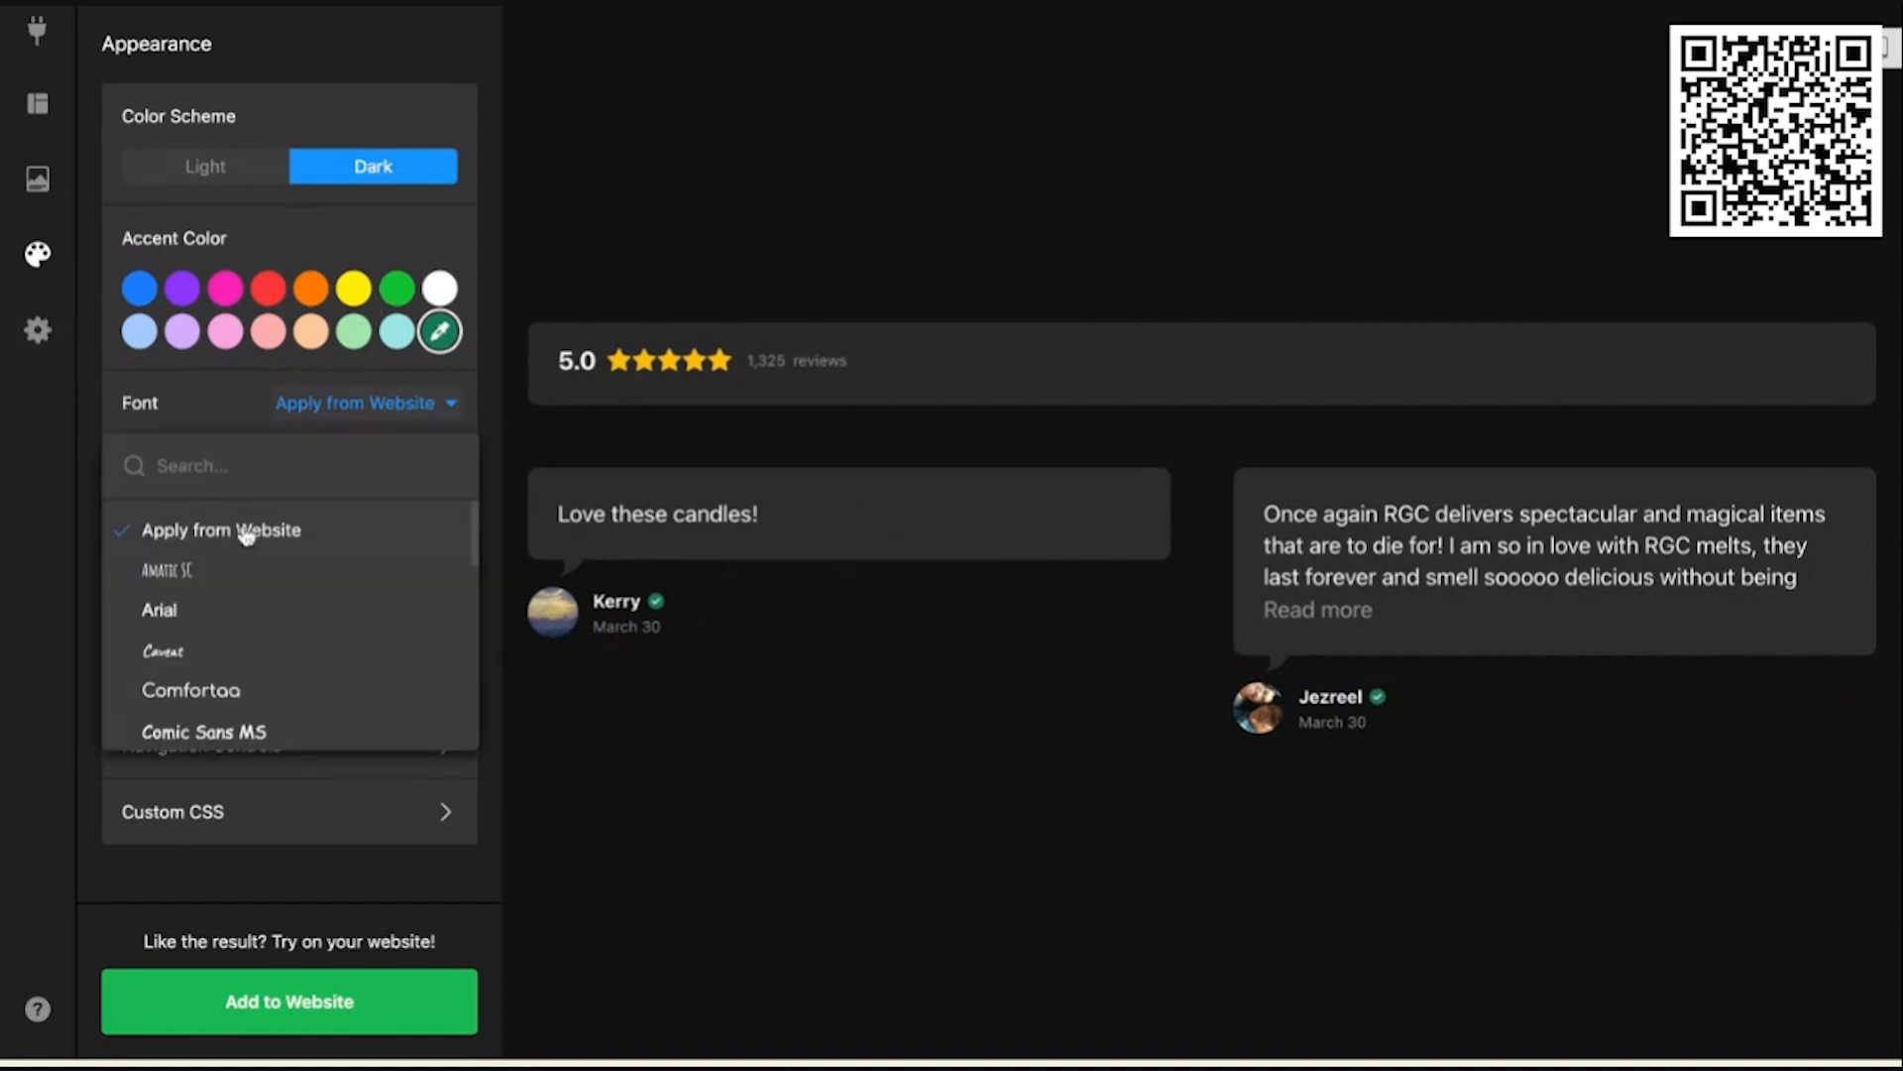
click(290, 534)
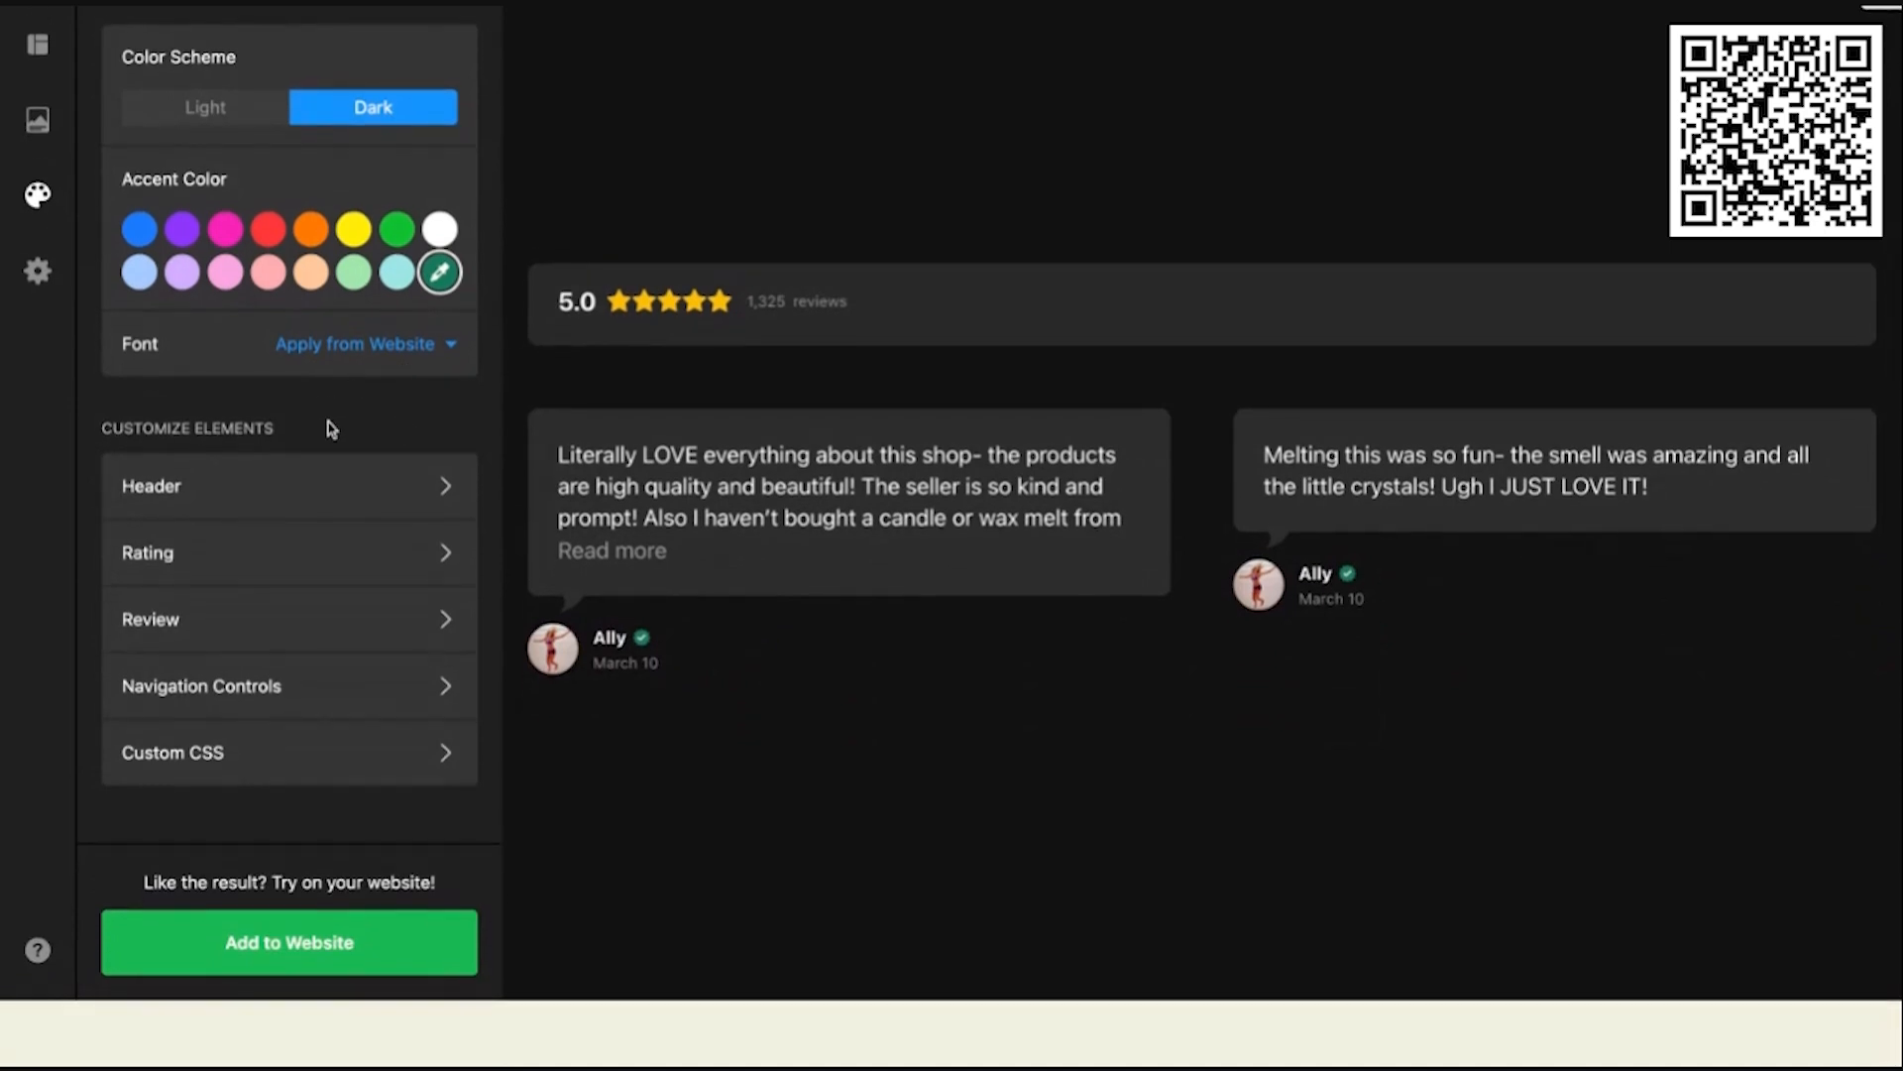
Step: In the header's appearance settings, try transparent, lighter gray and black backgrounds, returning to the third-lightest translucent gray
click(354, 486)
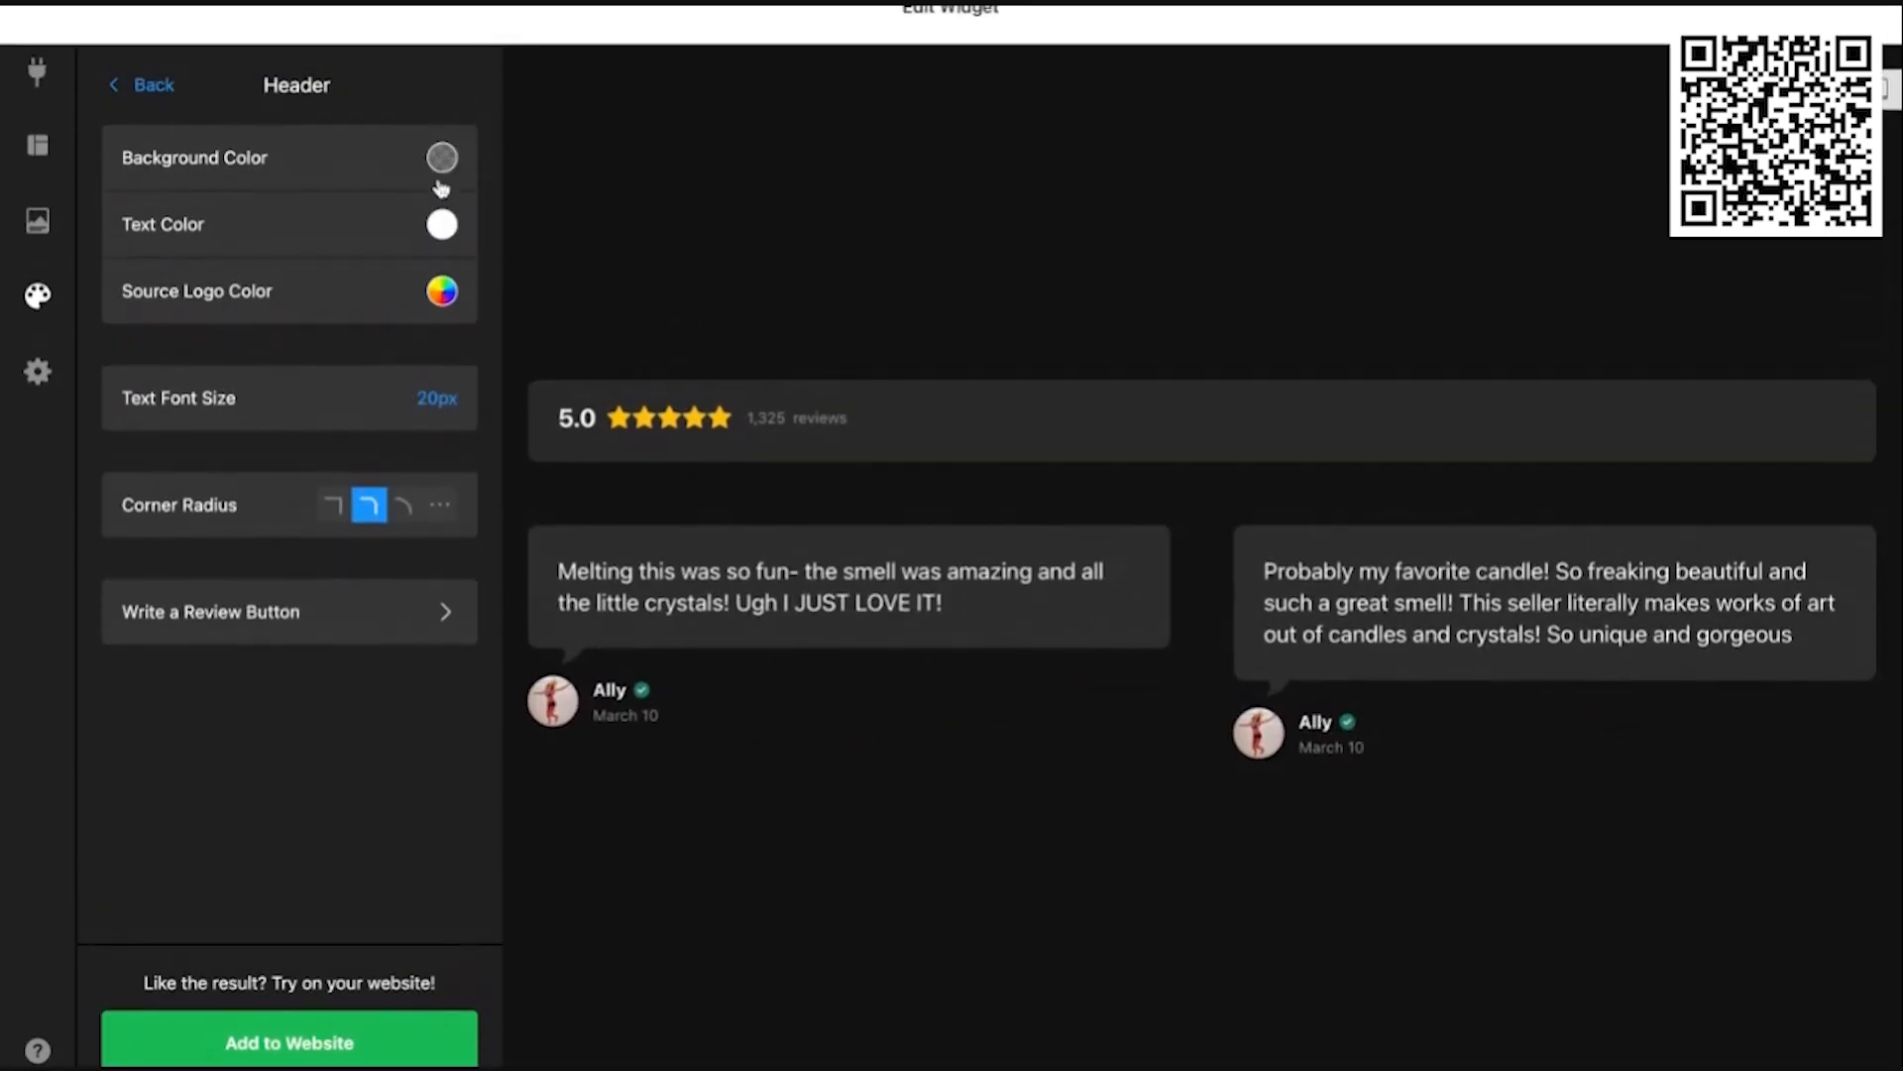
click(443, 157)
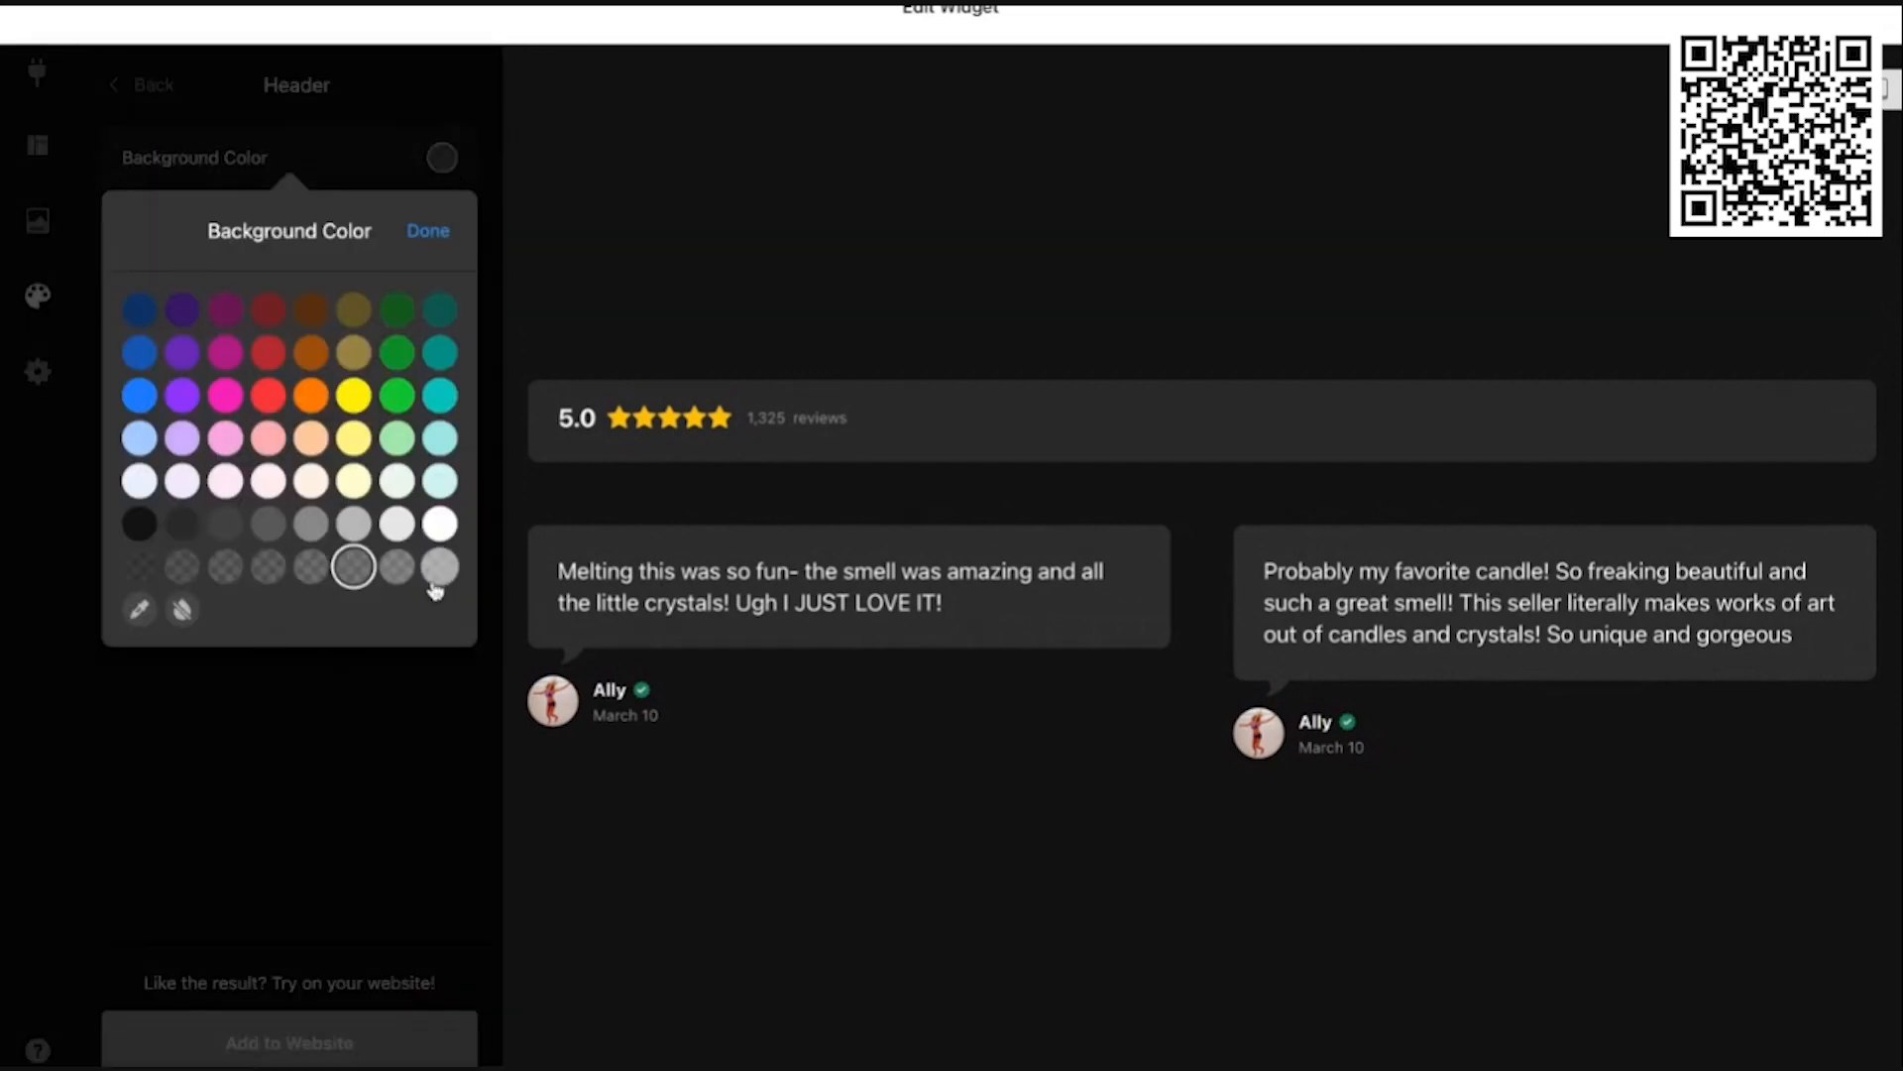
click(149, 581)
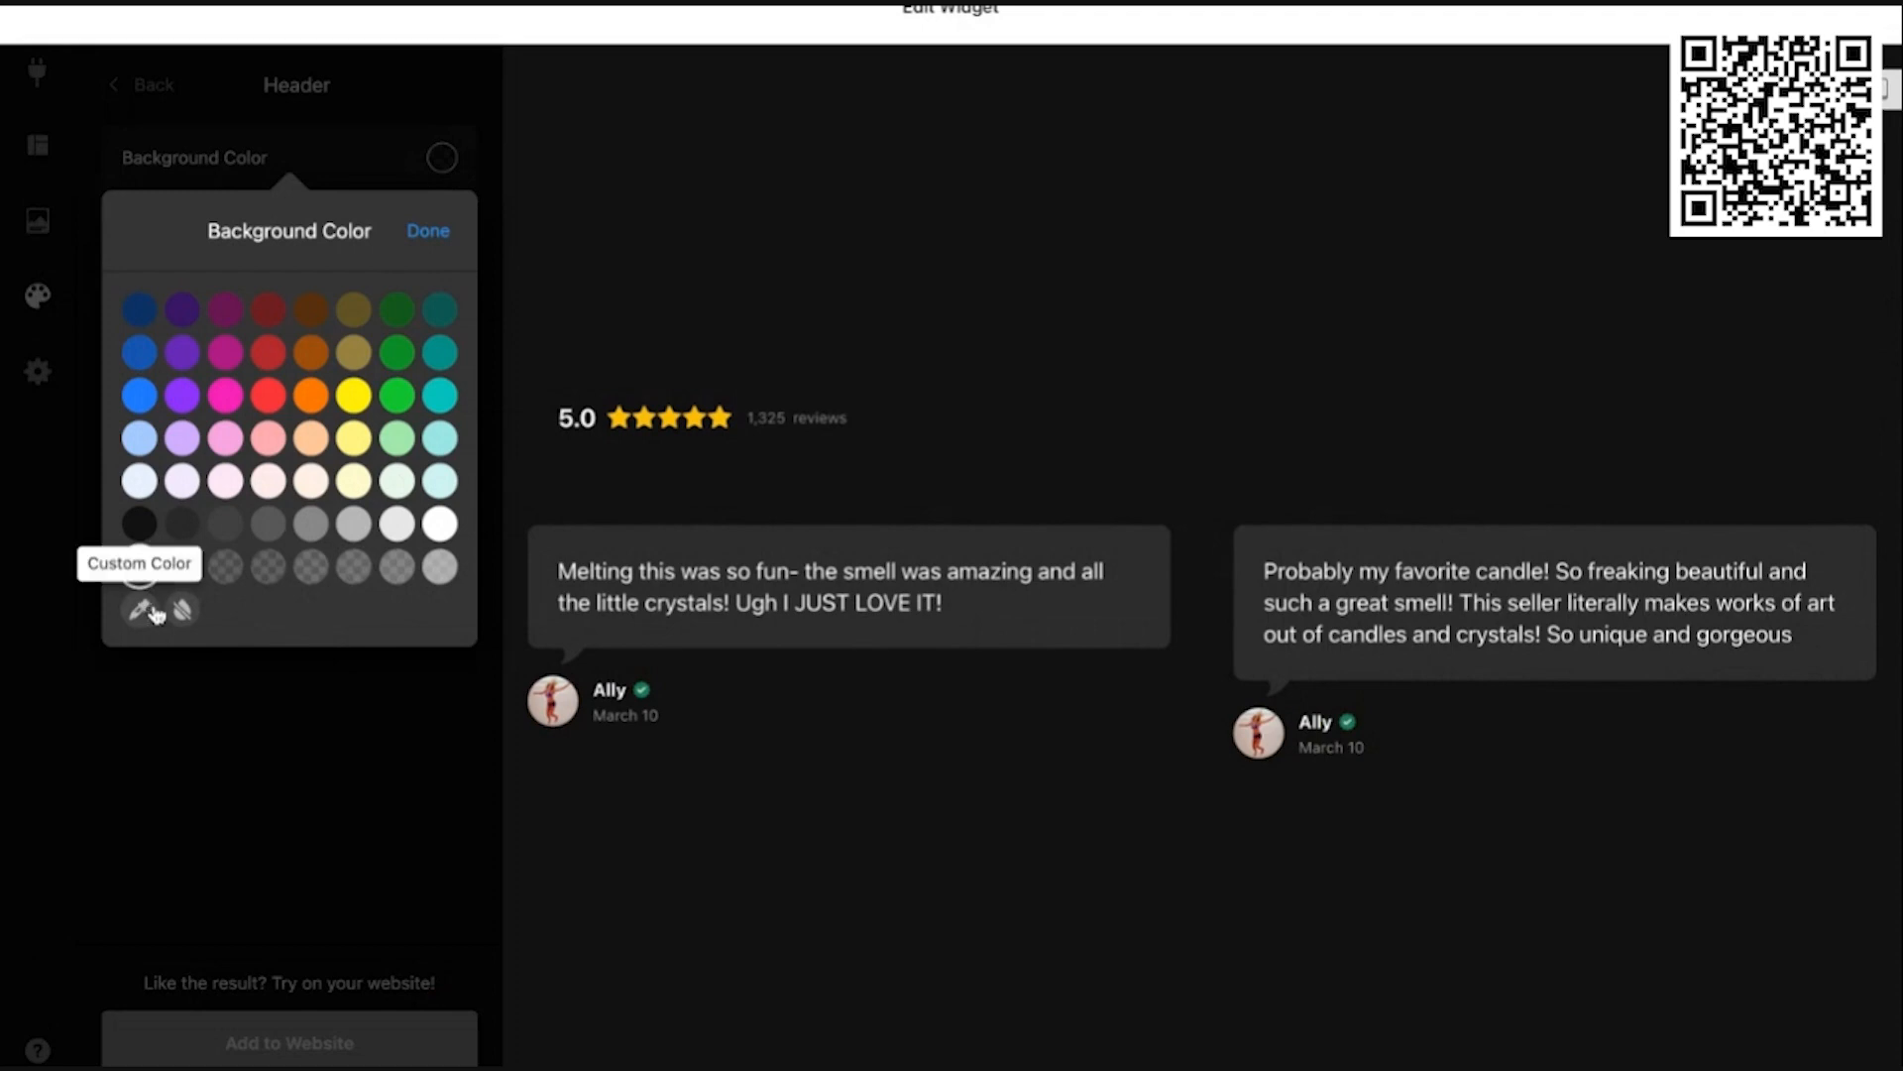
click(396, 566)
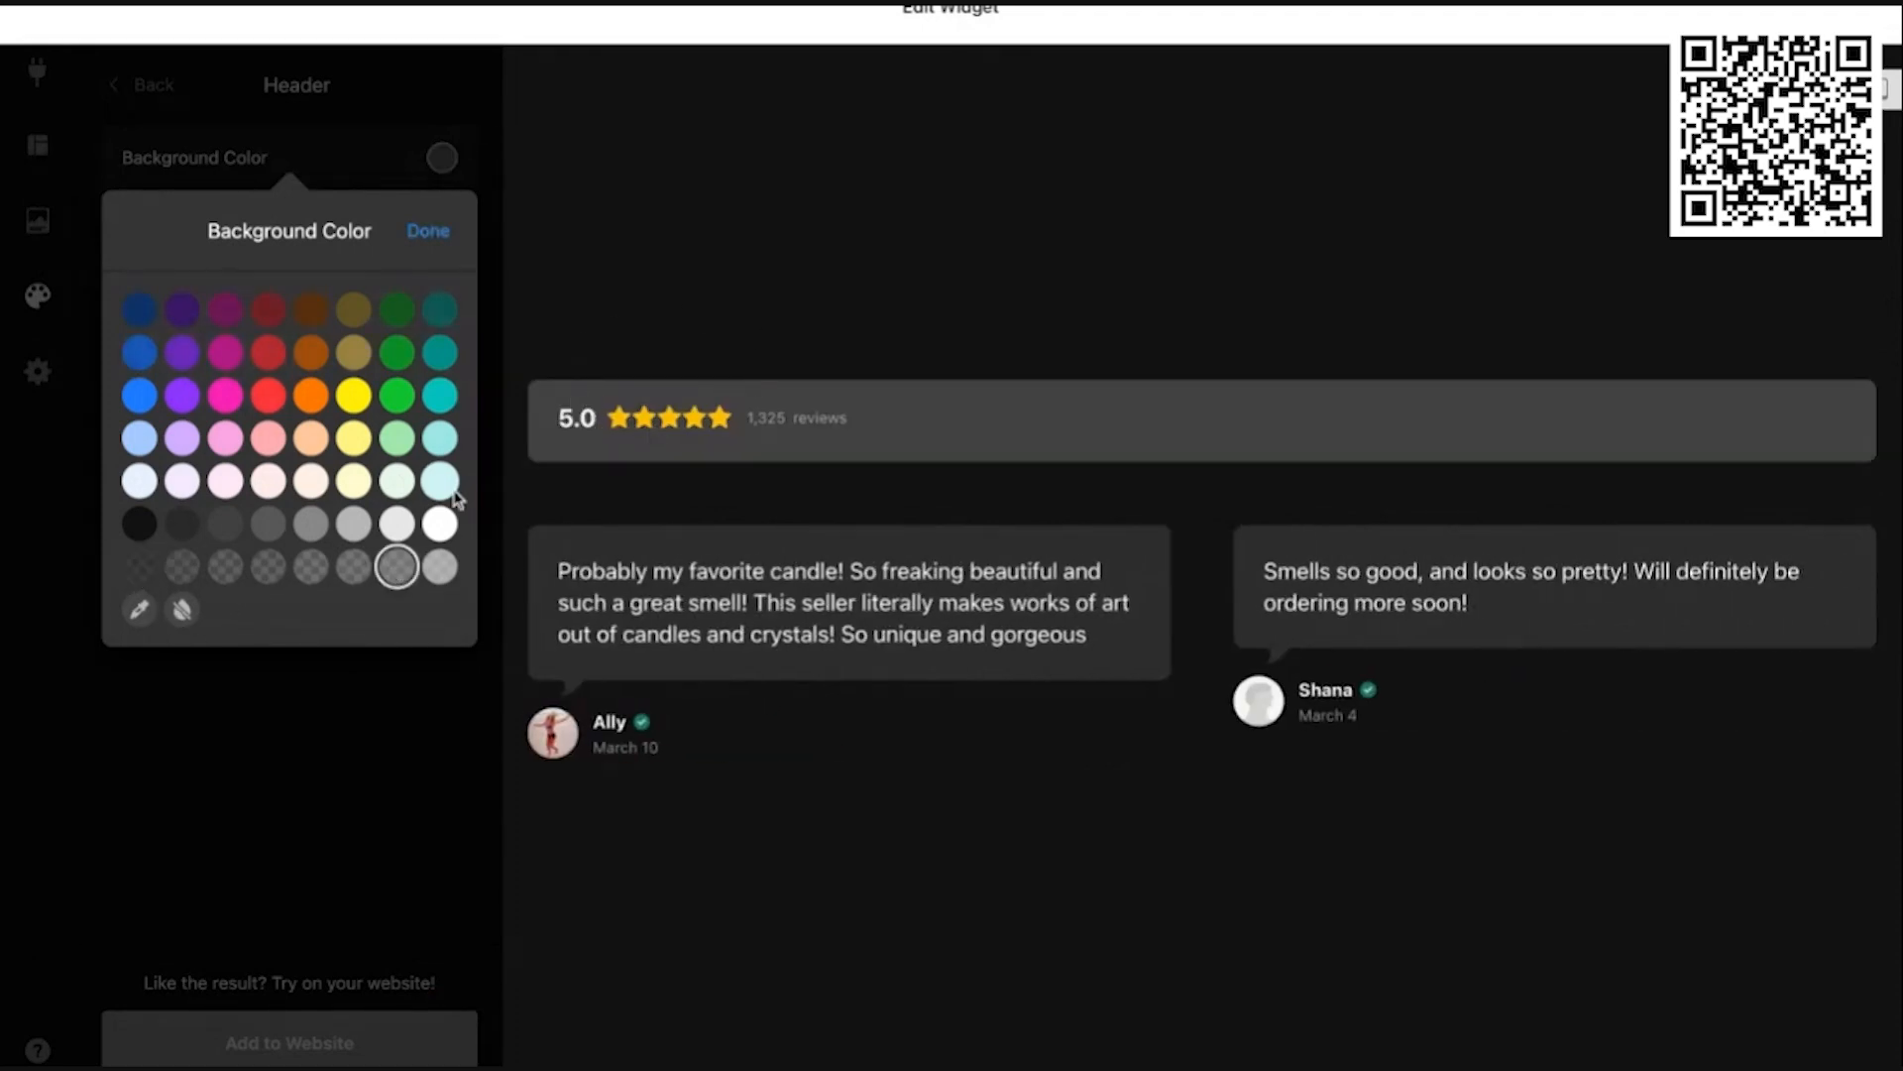
click(354, 567)
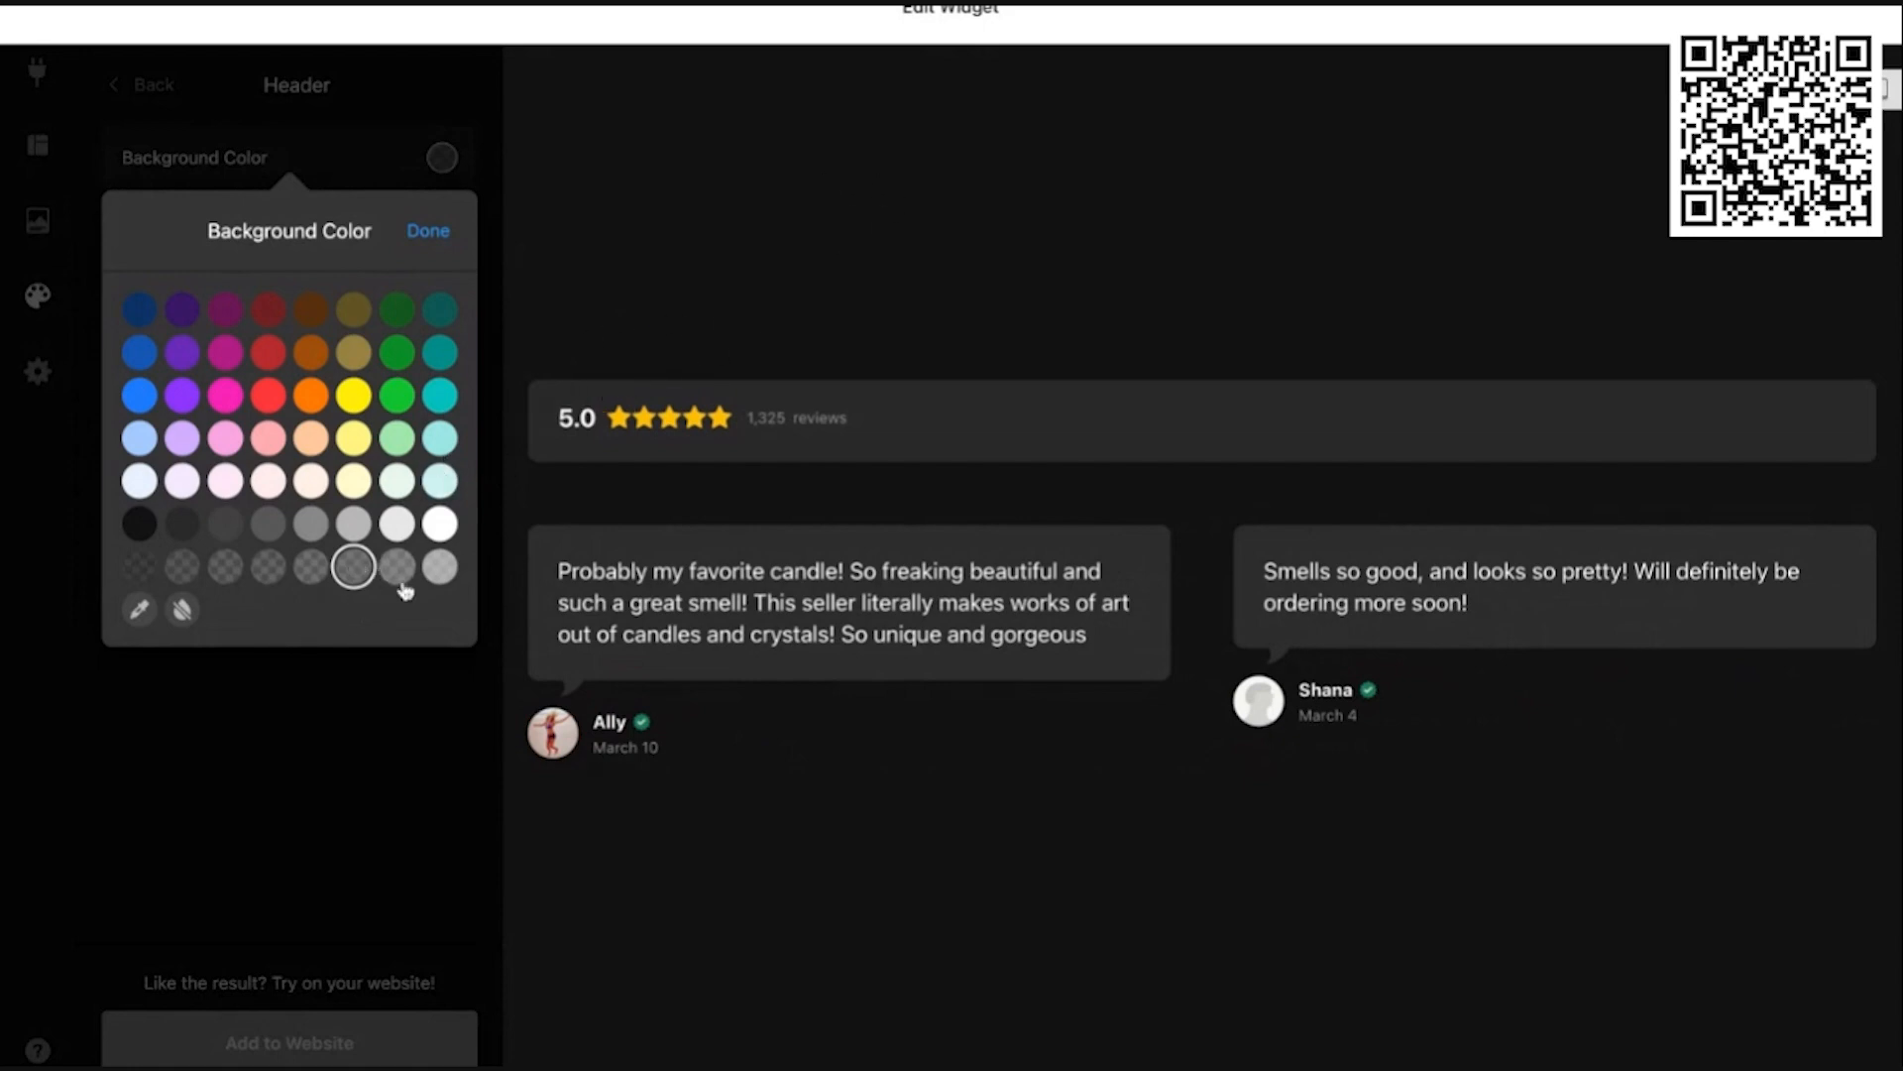
click(140, 528)
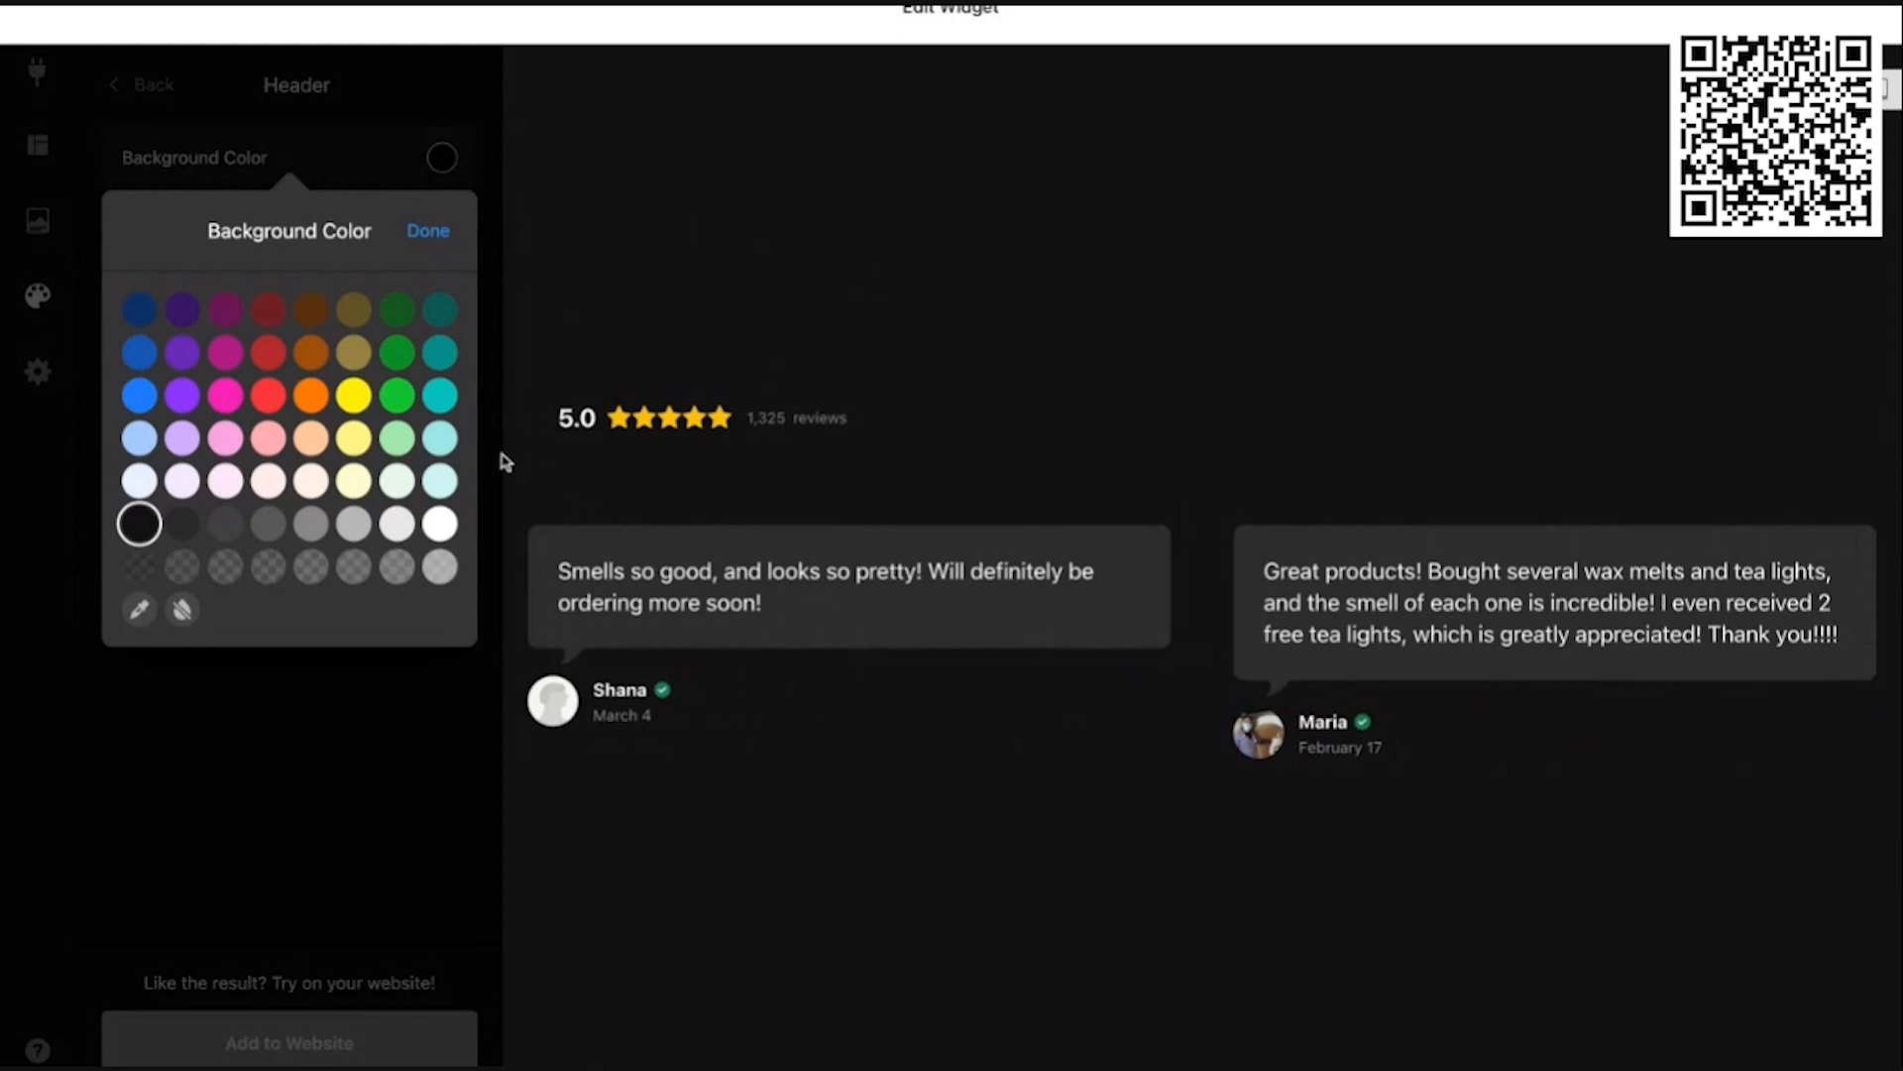
click(353, 566)
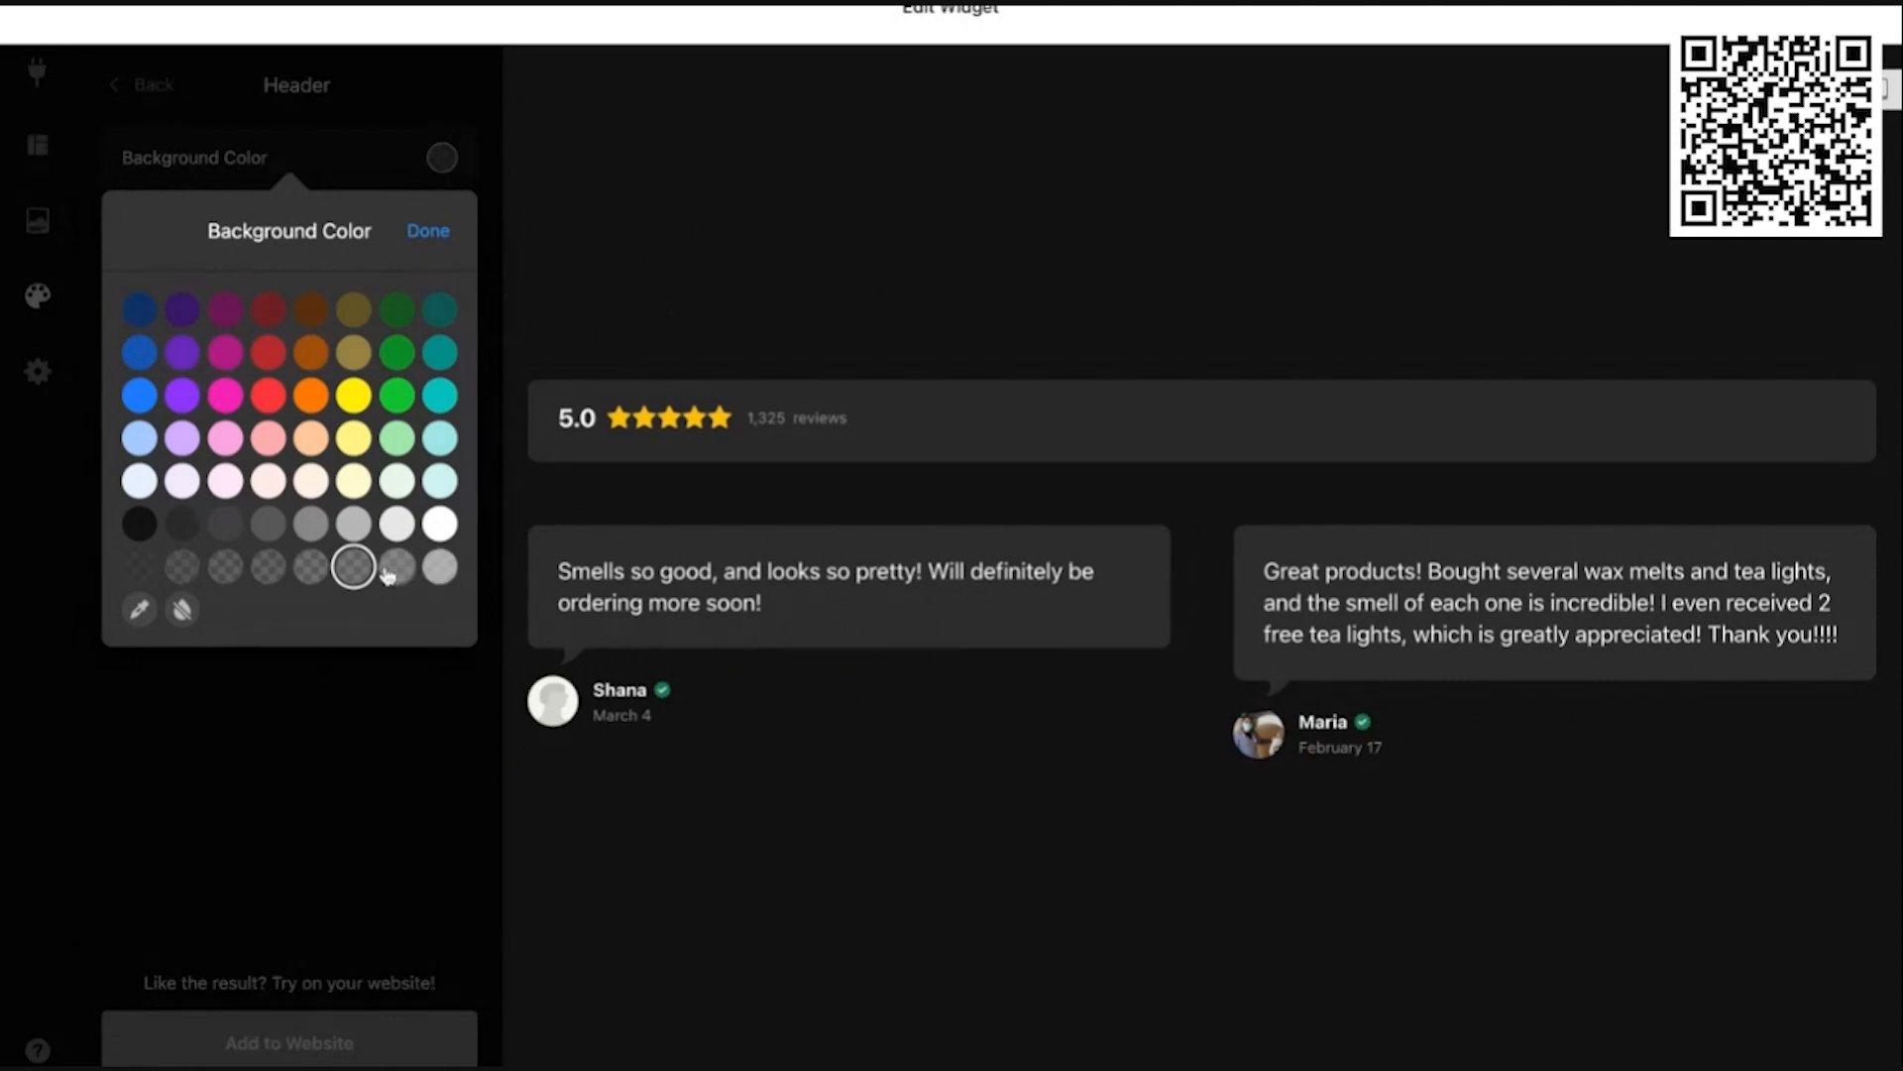
Step: Try every translucent shade for the header background in turn, from fully transparent to the lightest gray
click(141, 573)
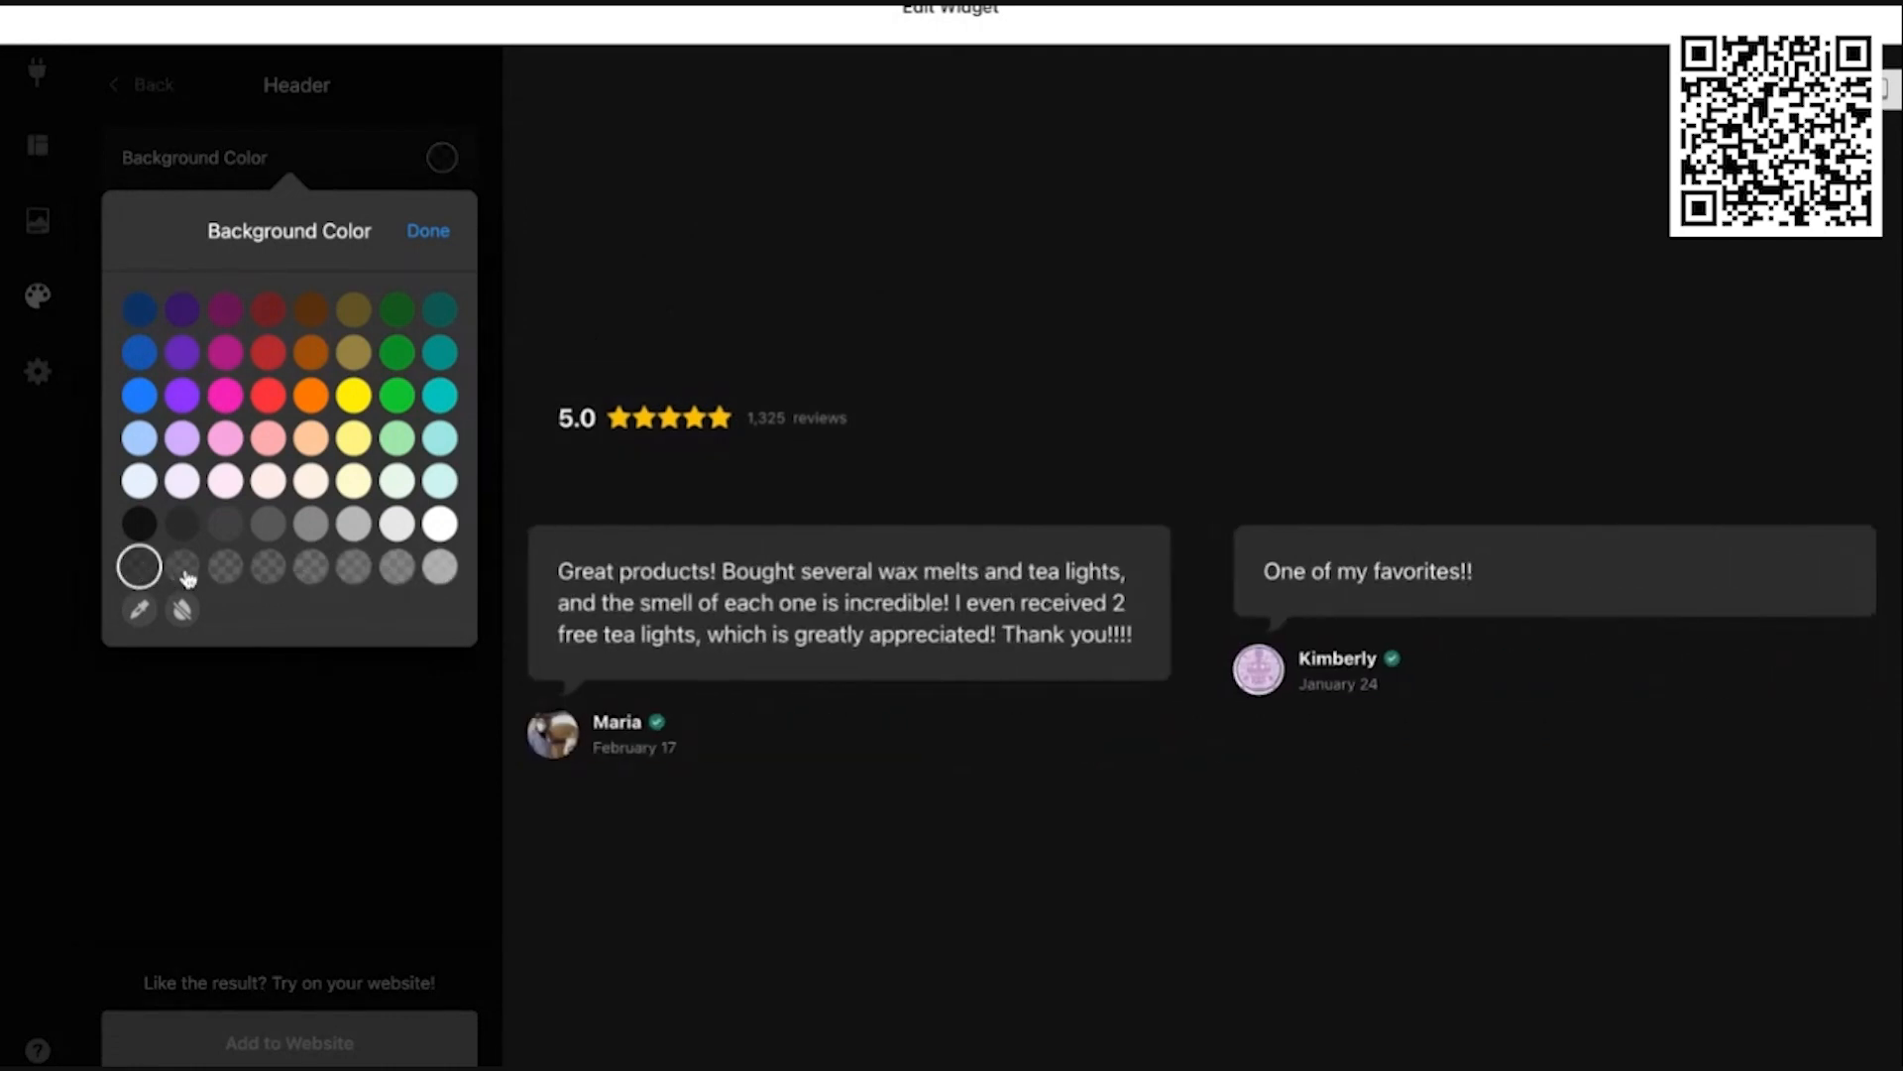
click(185, 573)
click(226, 573)
click(269, 575)
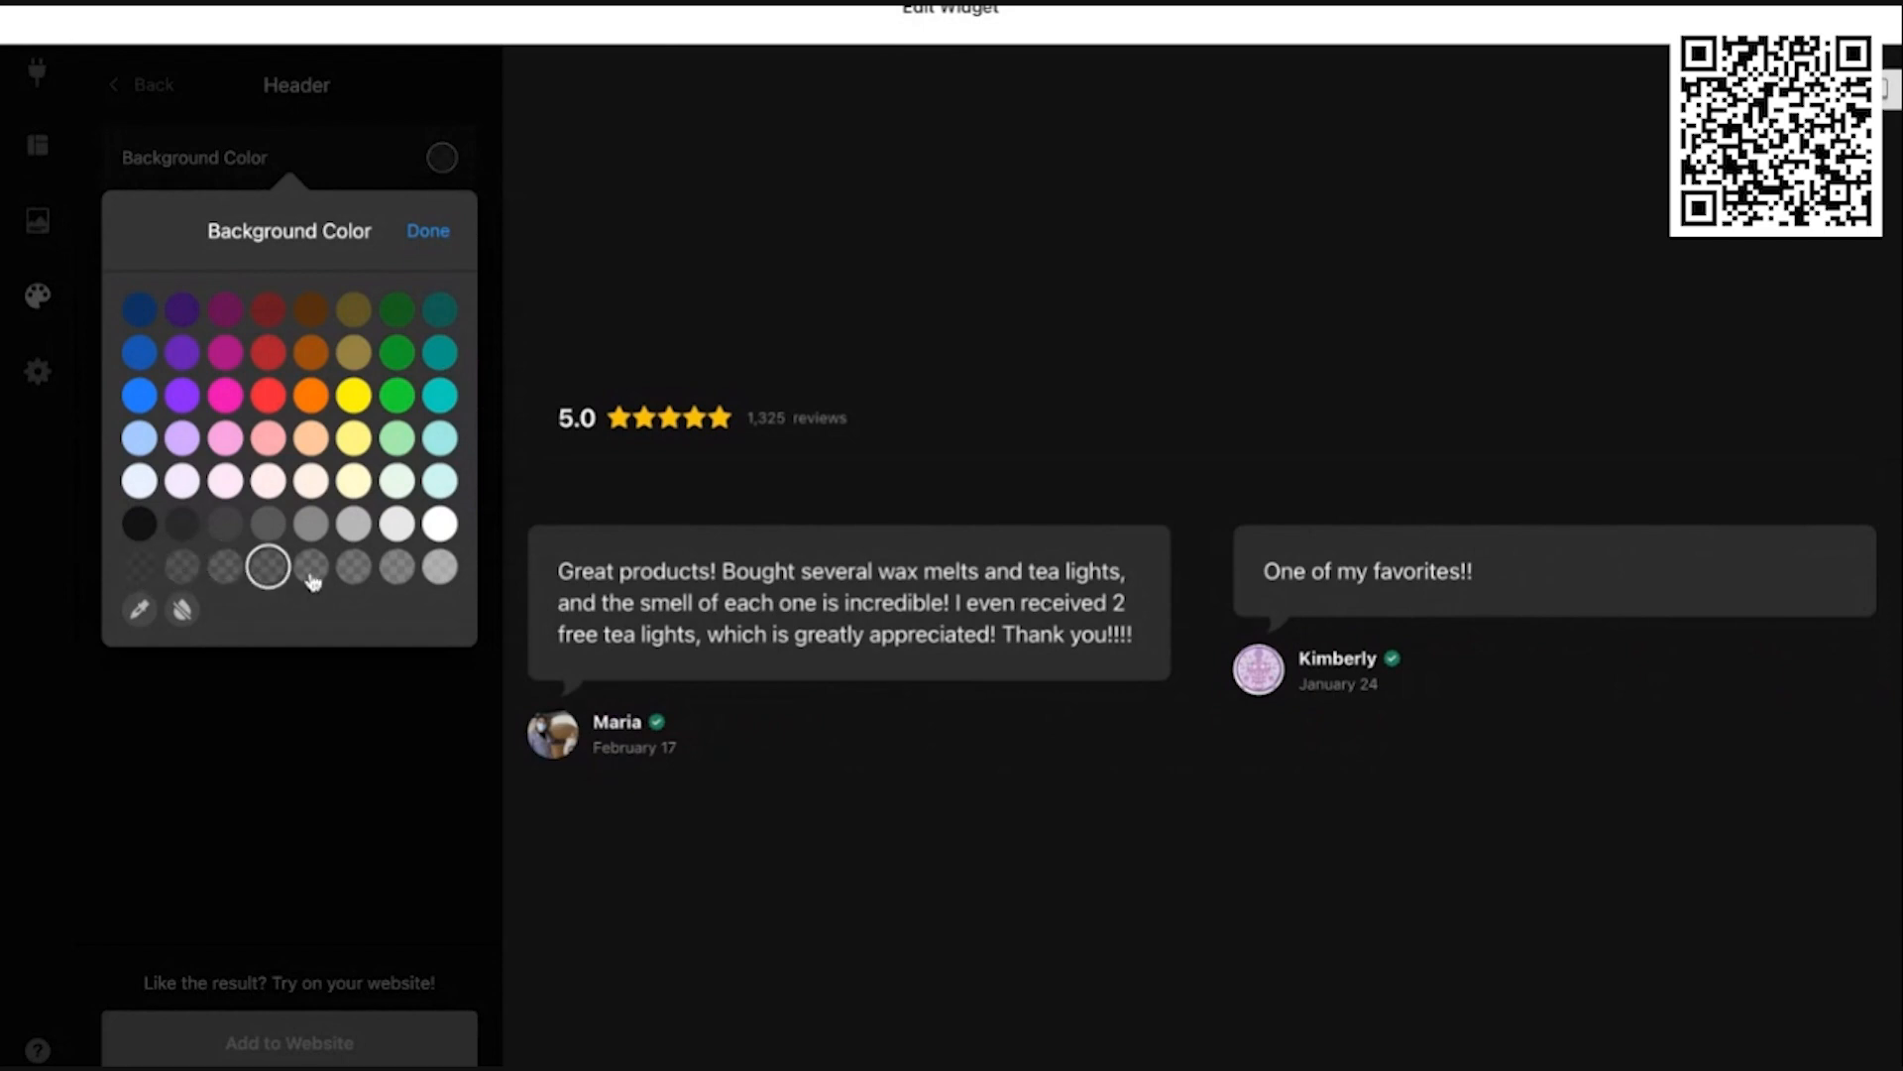
click(311, 575)
click(353, 575)
click(396, 575)
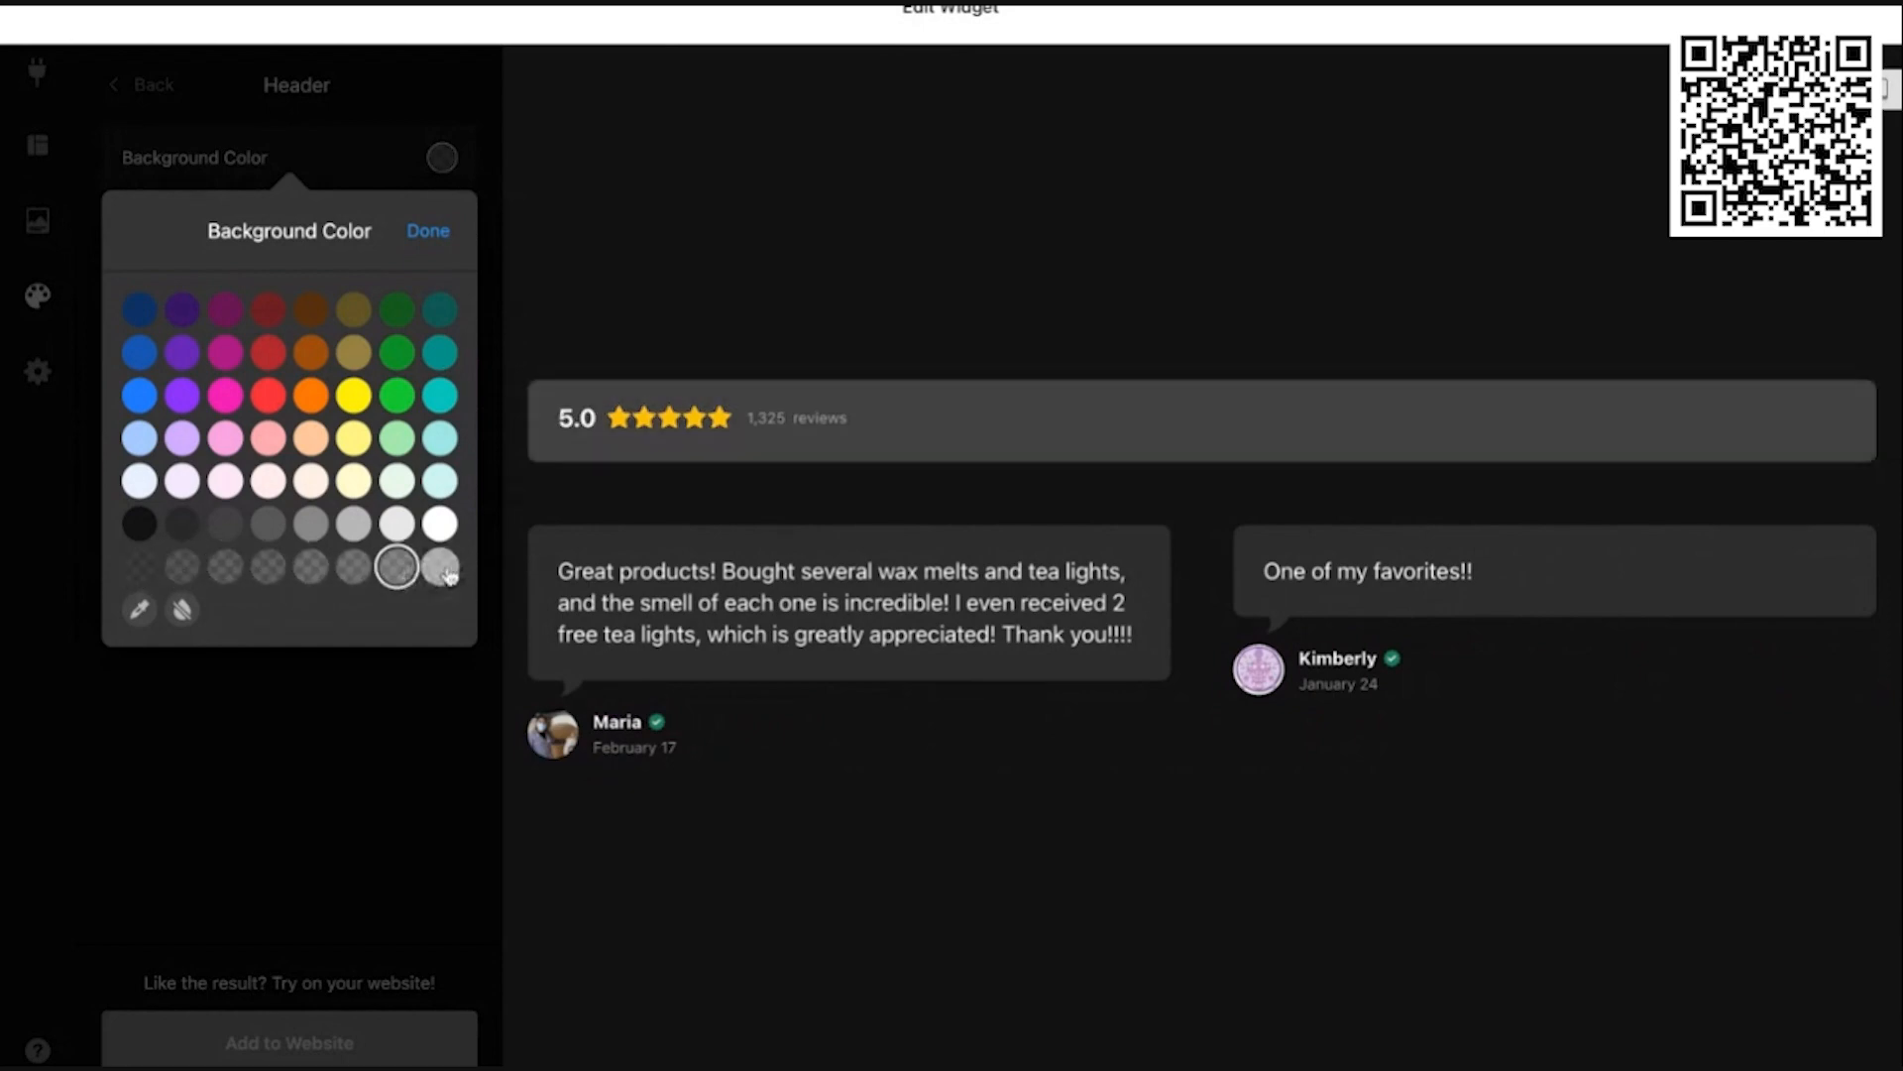
click(444, 572)
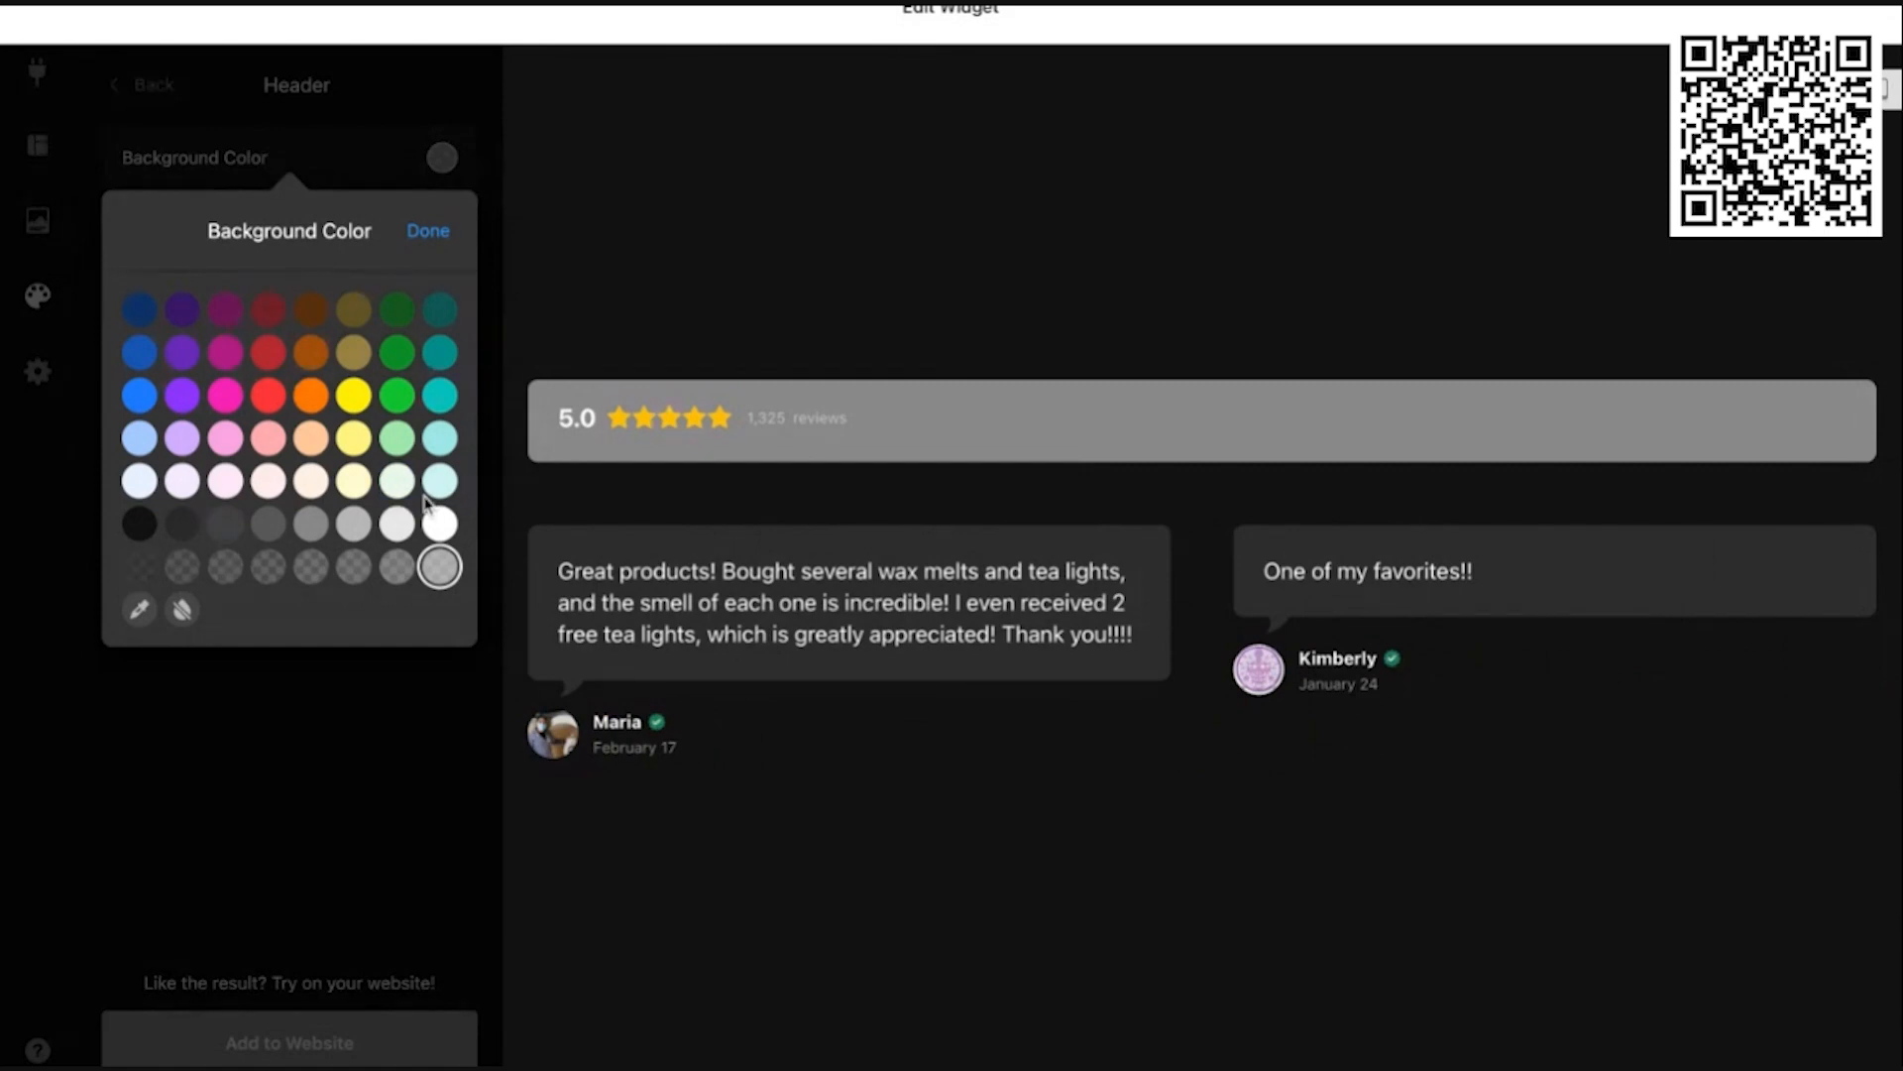
Step: Try a white header background, work back through the lighter grays, and apply the third-lightest translucent gray
click(440, 523)
click(439, 566)
click(397, 566)
click(354, 567)
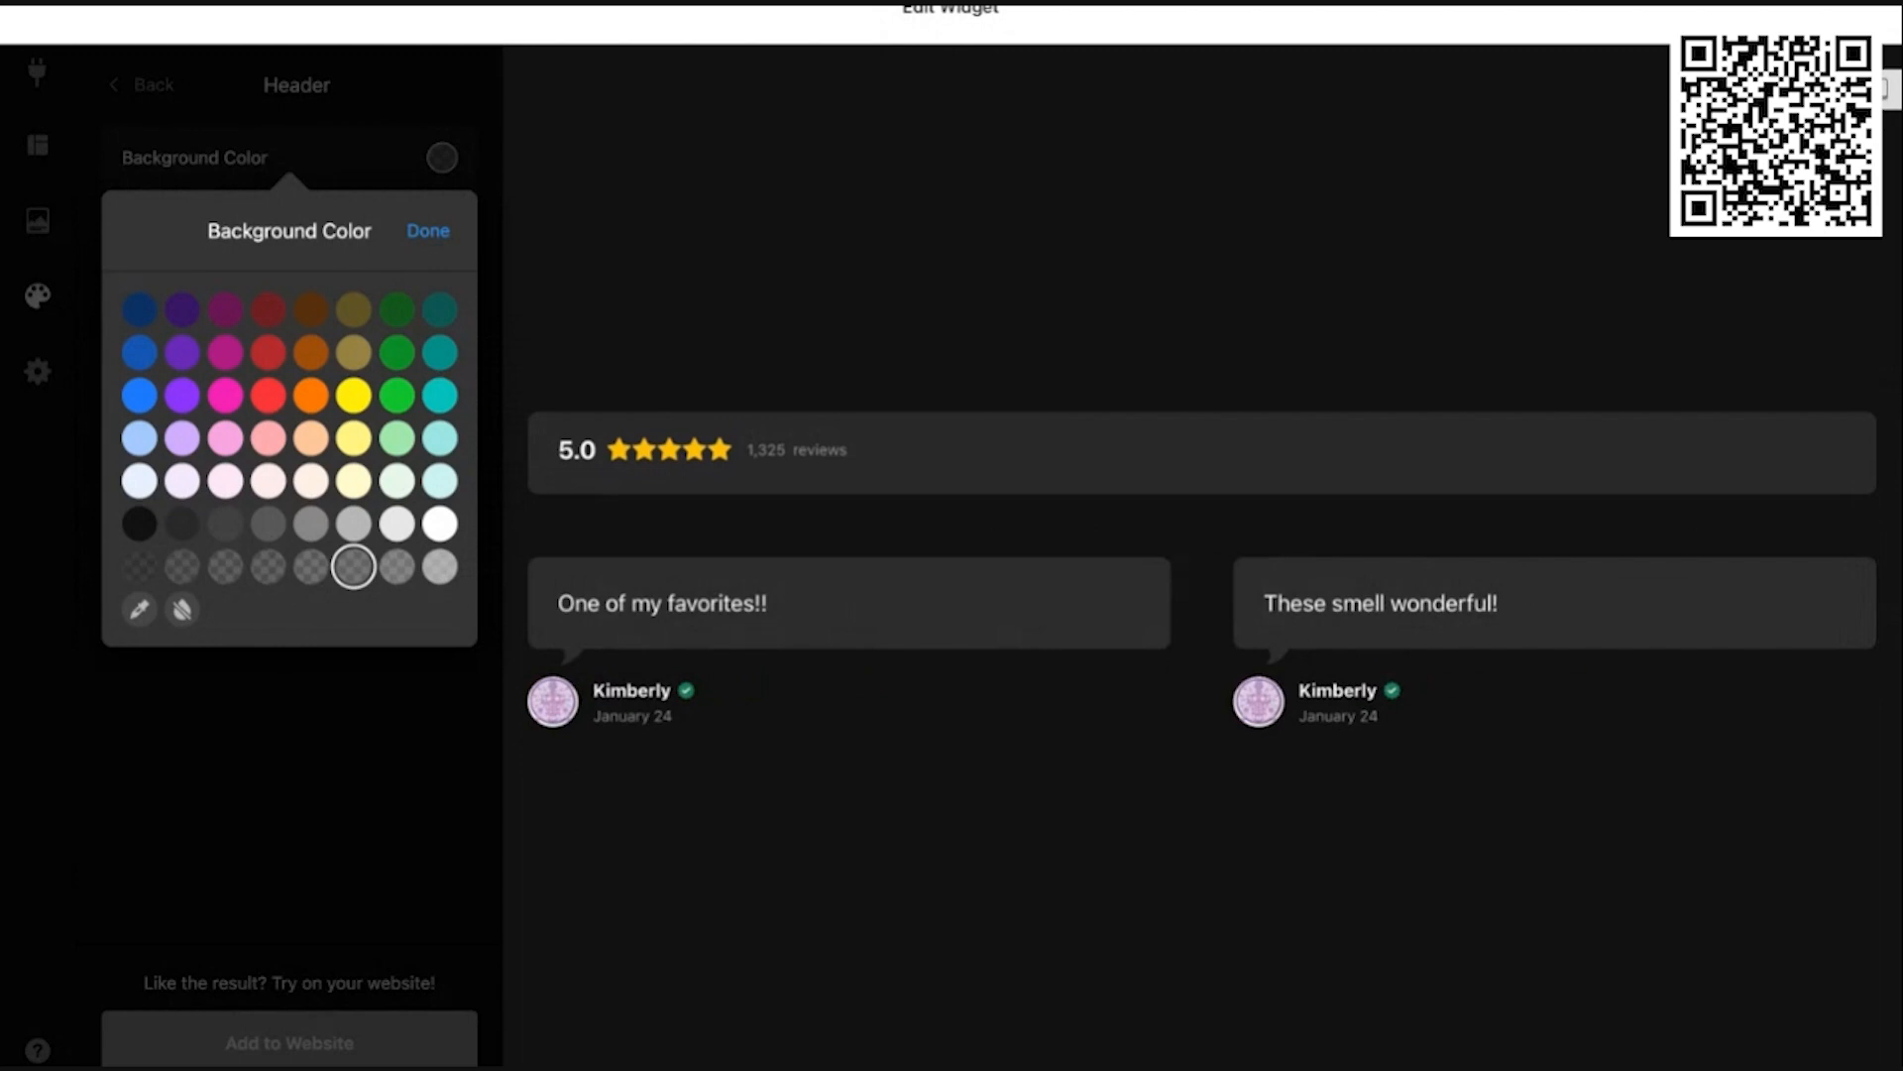
click(431, 238)
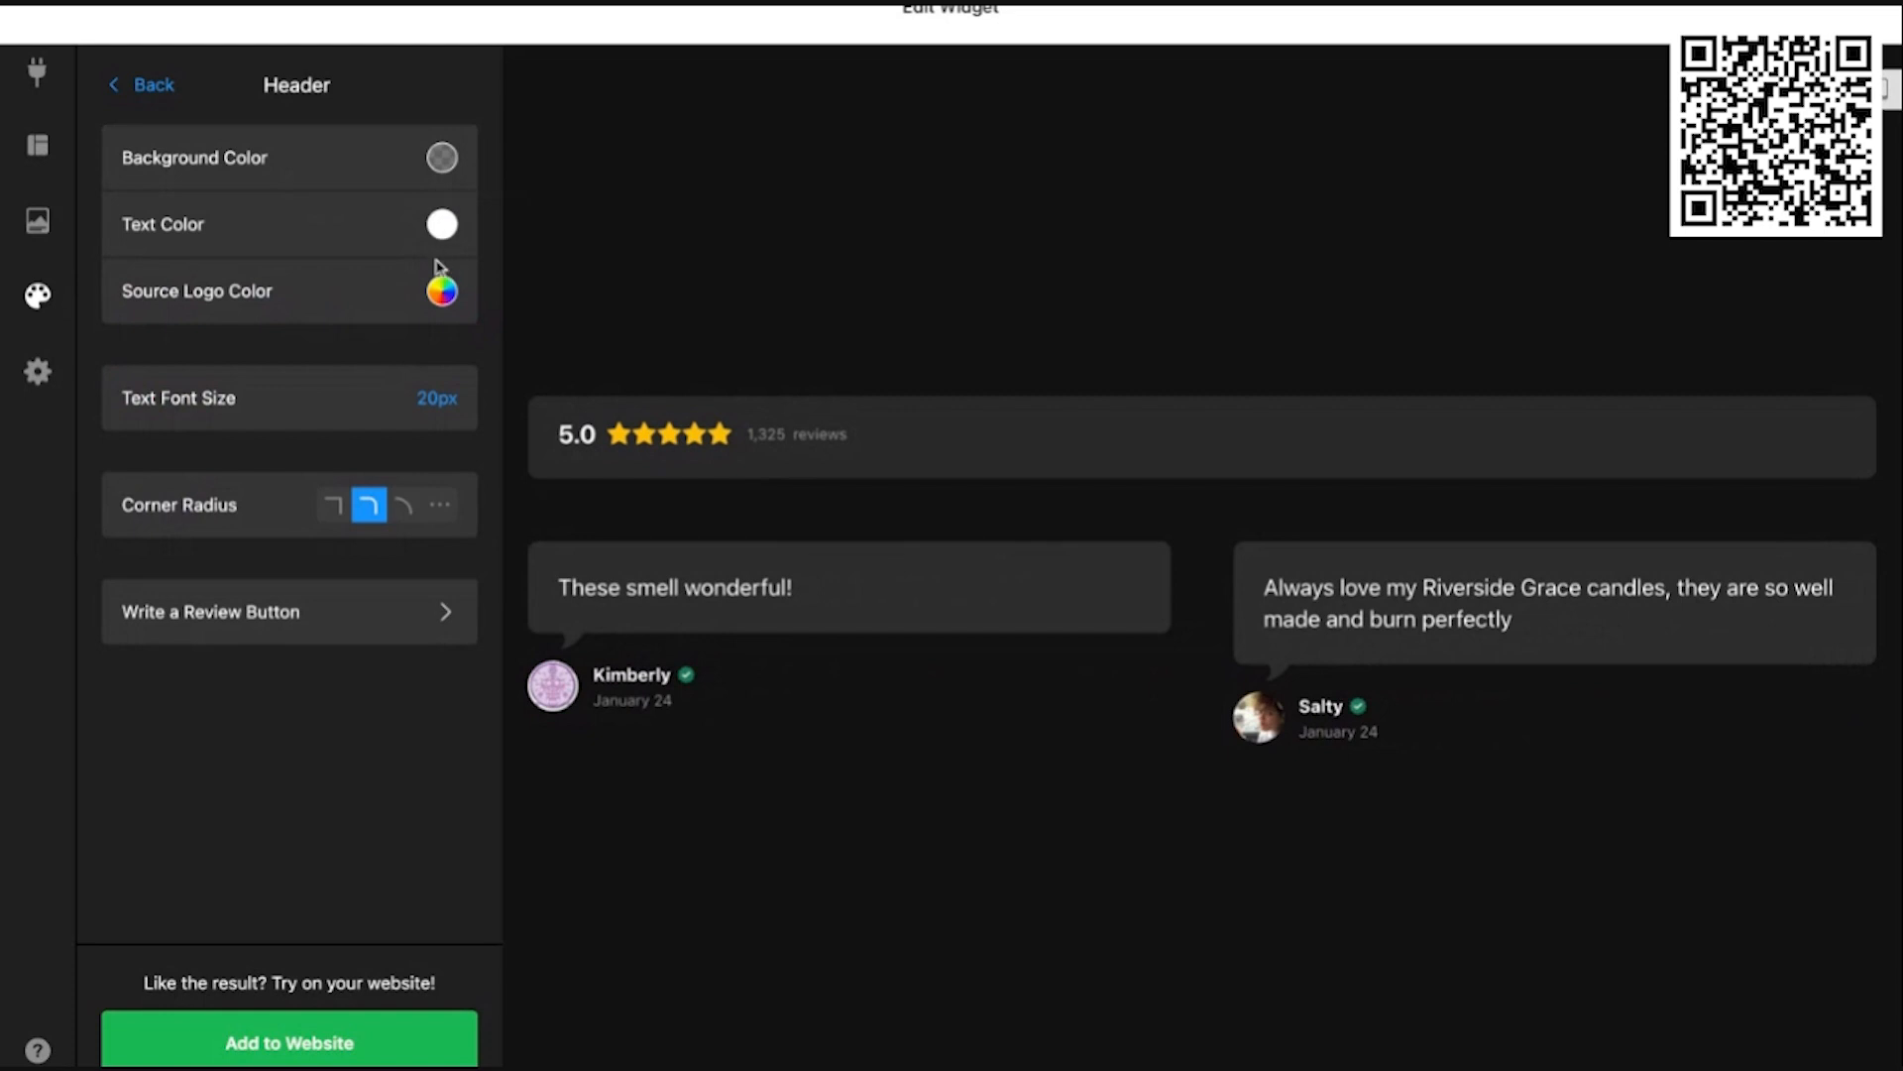
Step: Leave the header's source logo color as Native, and try text font sizes of 18px and 24px before restoring 20px
click(442, 290)
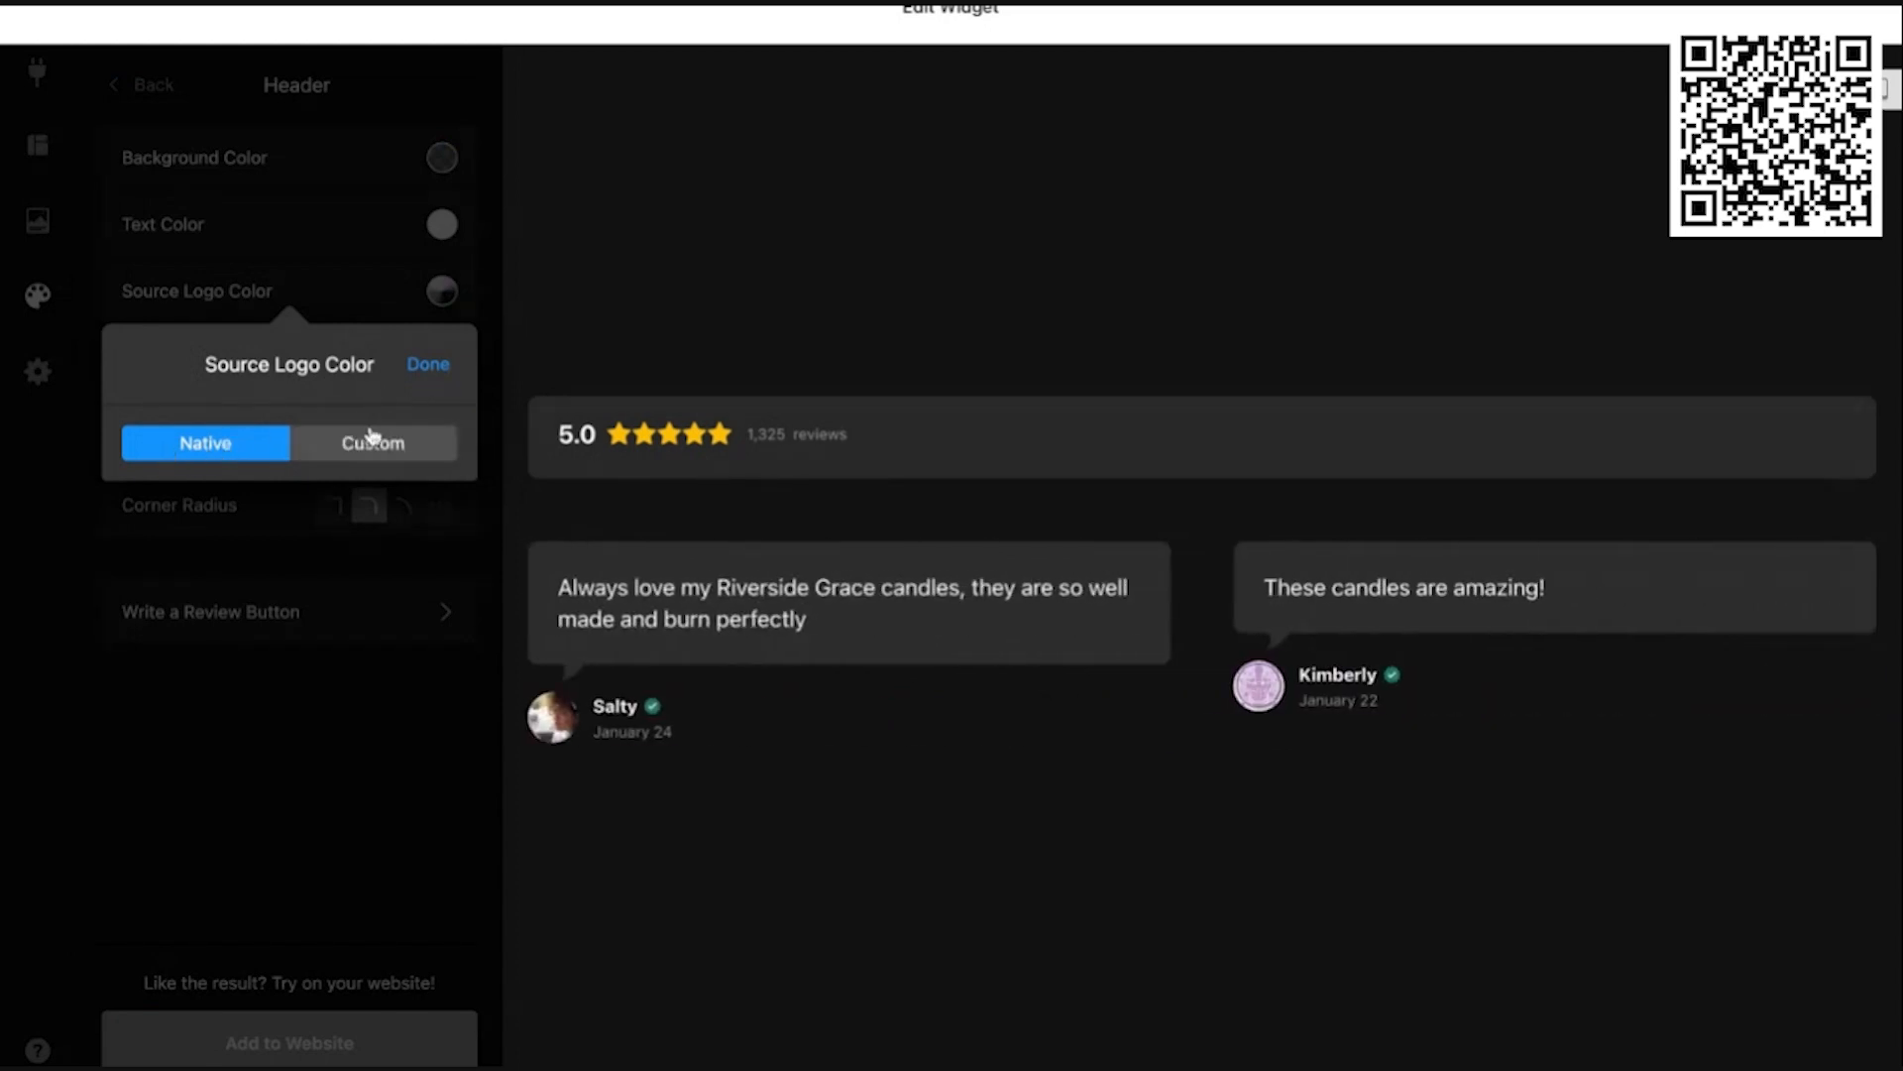
click(430, 366)
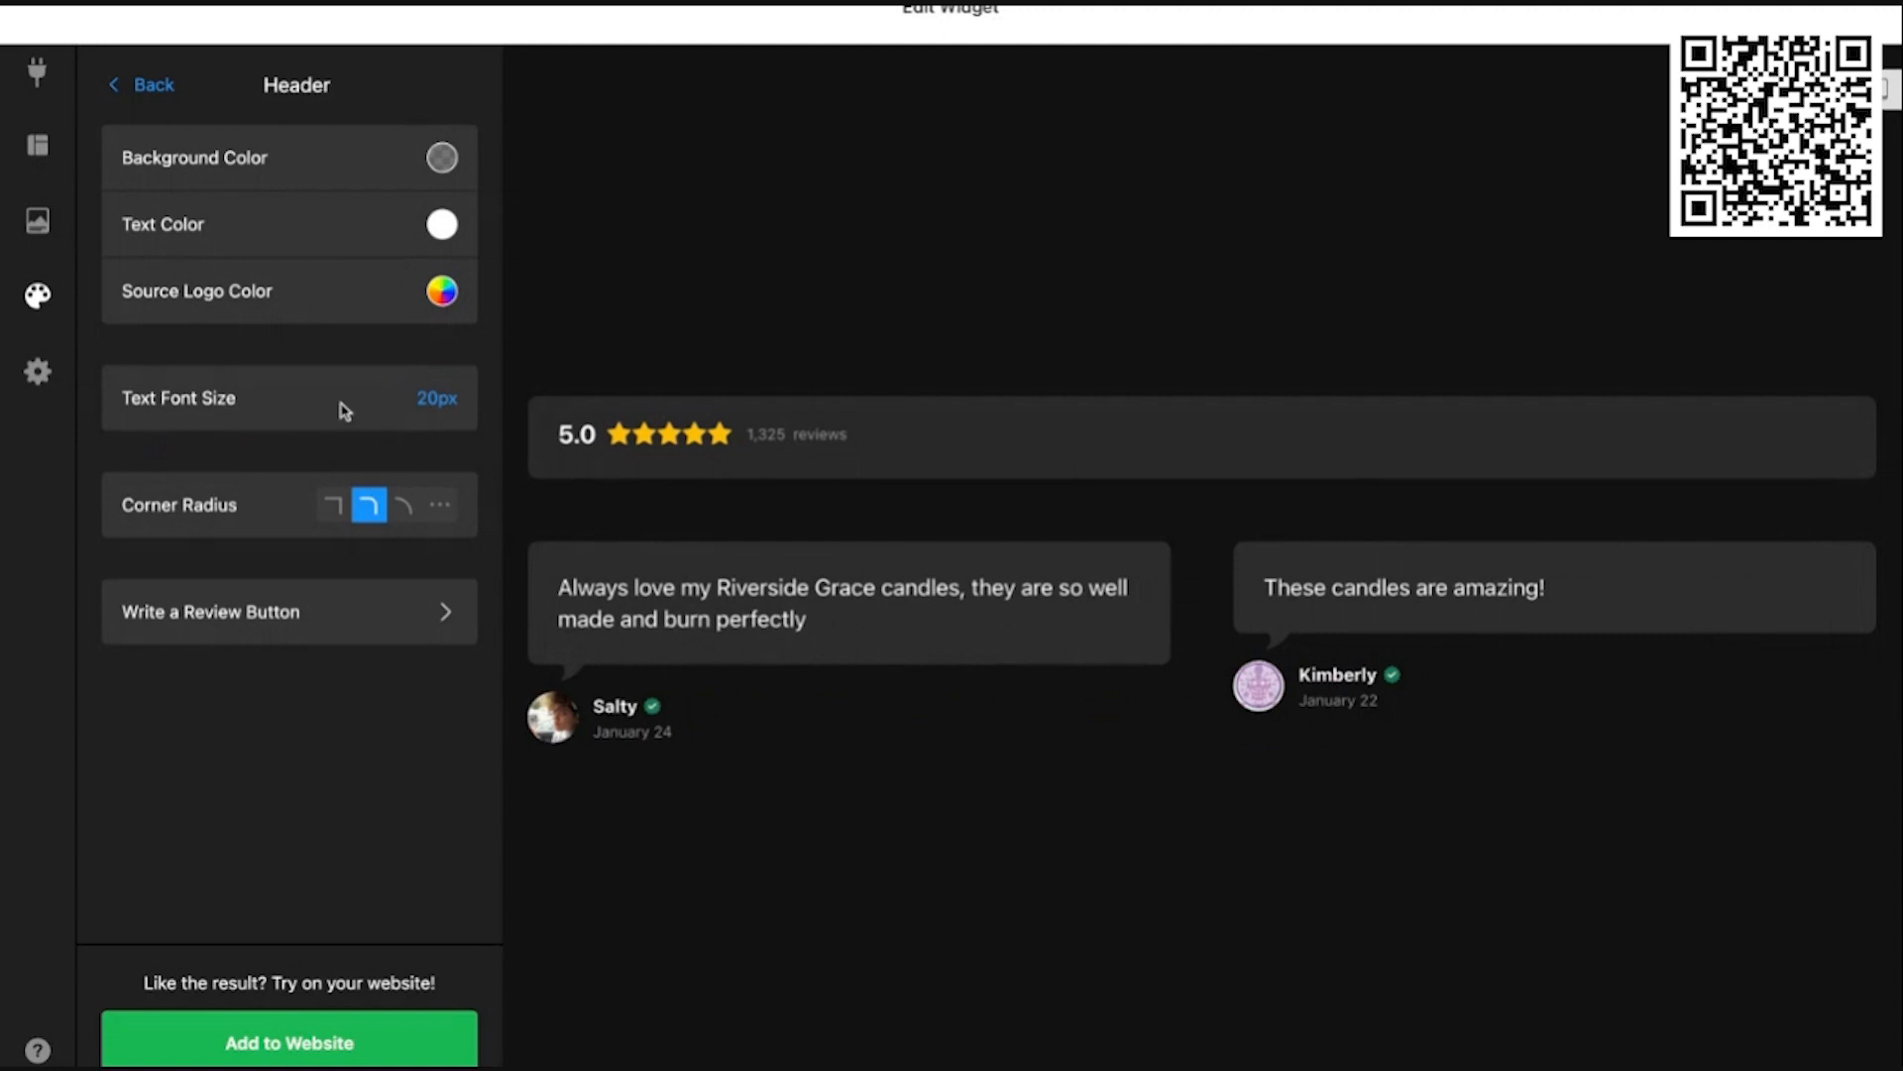
click(438, 398)
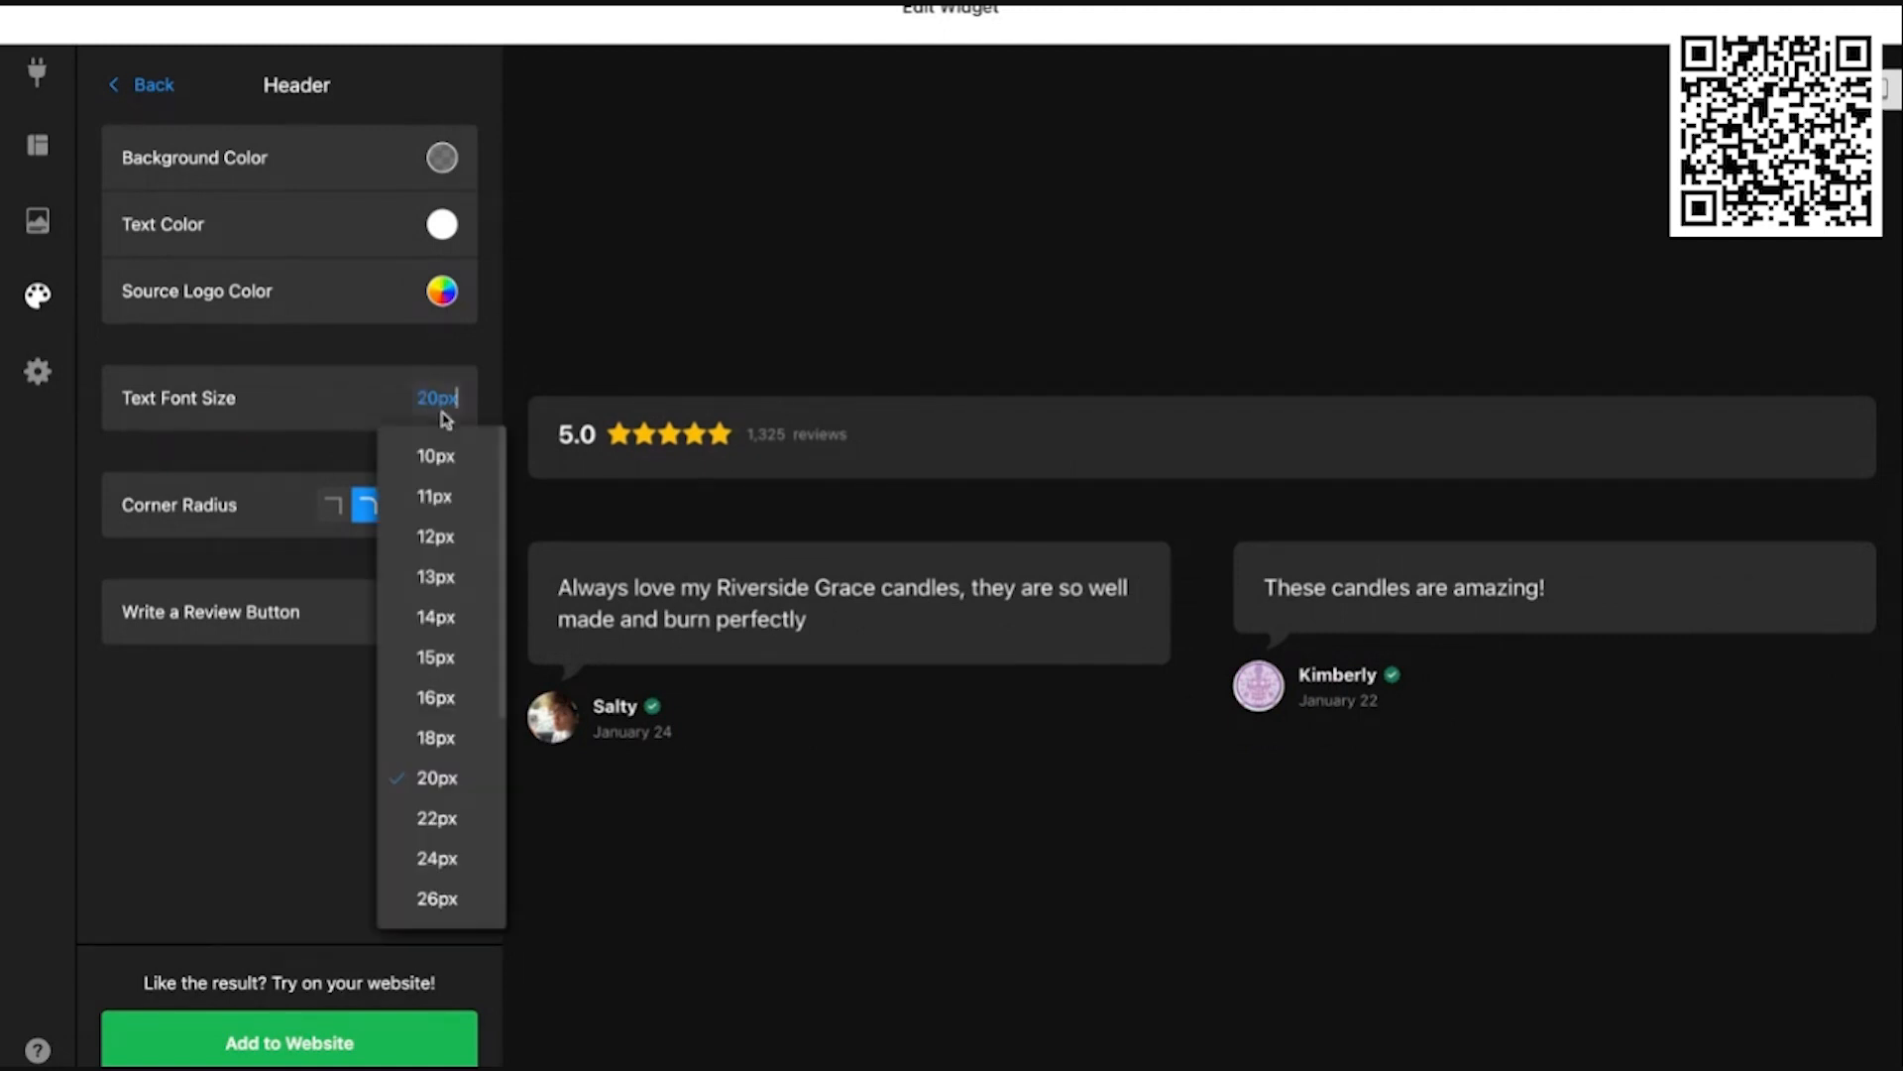
click(467, 739)
click(443, 396)
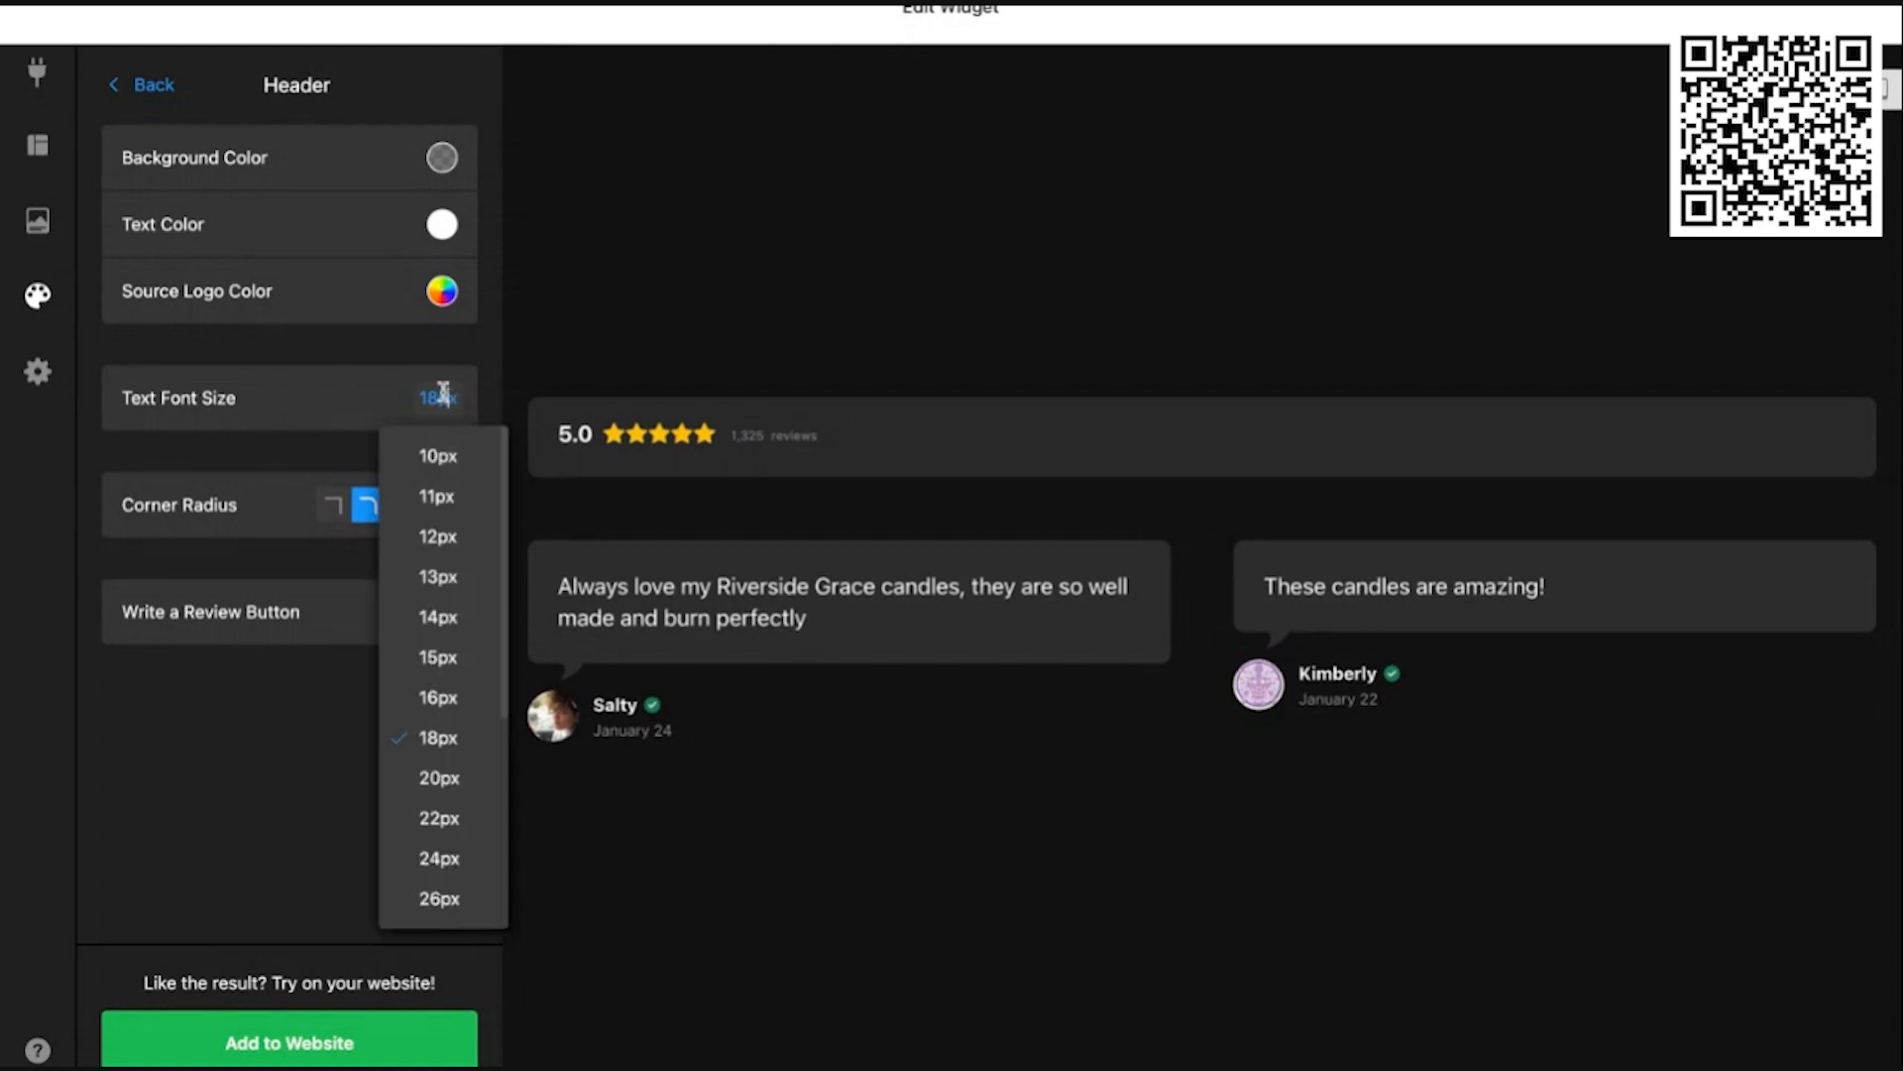
click(453, 869)
click(451, 398)
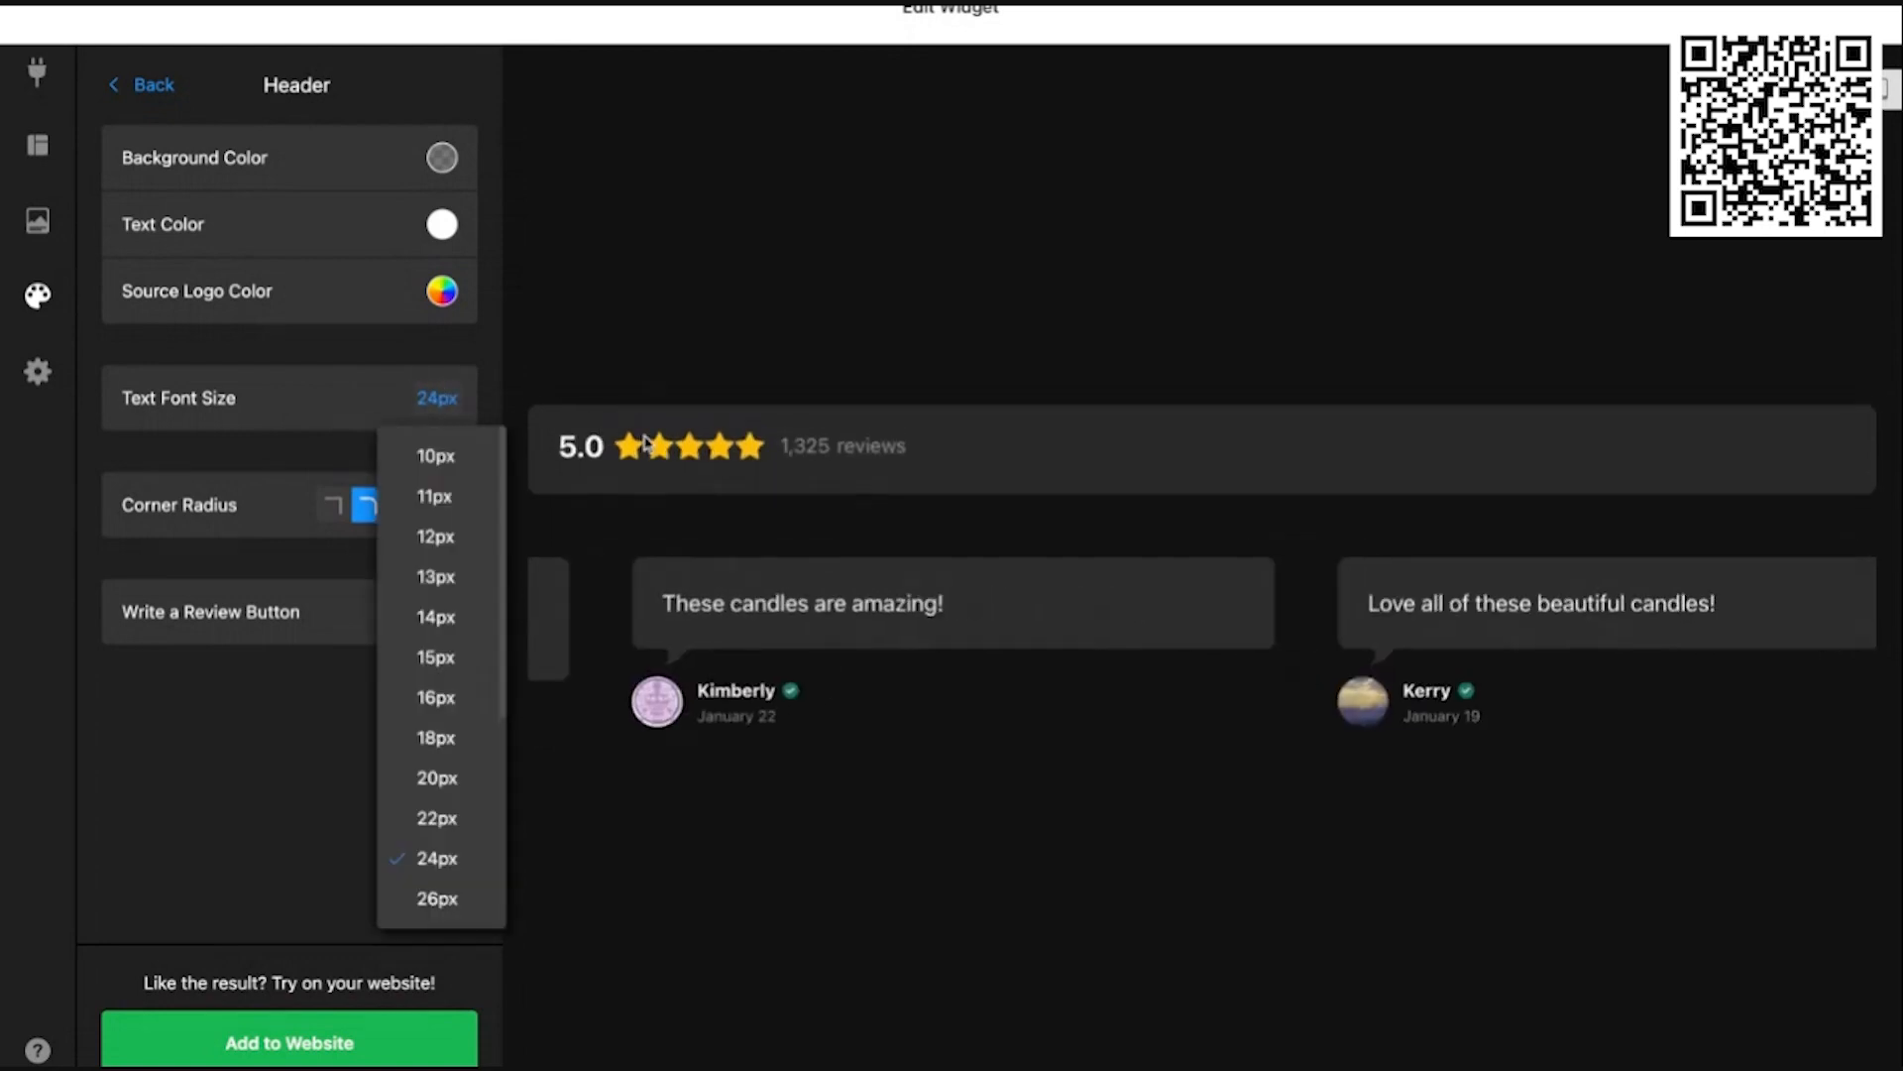
click(456, 778)
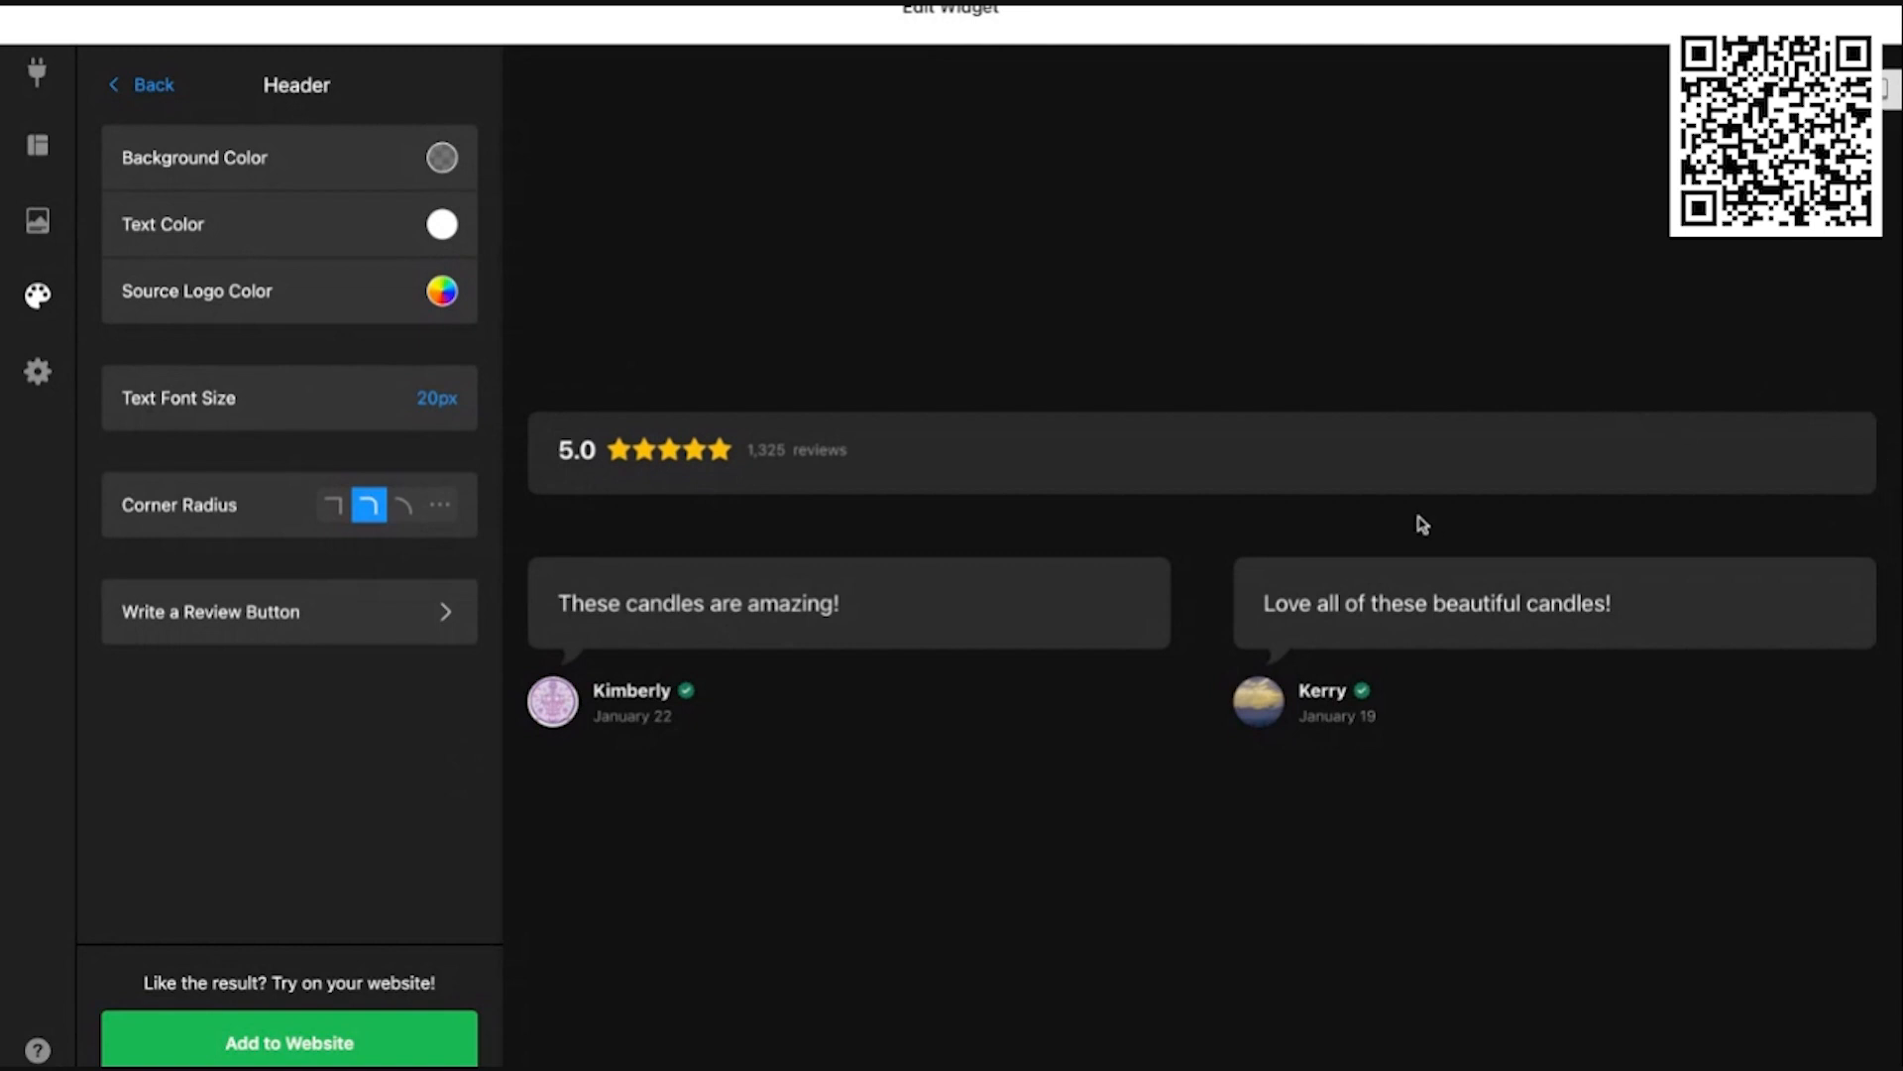
Step: Try square header corners, restore the slightly rounded radius, and open the Write a Review Button appearance settings
click(337, 514)
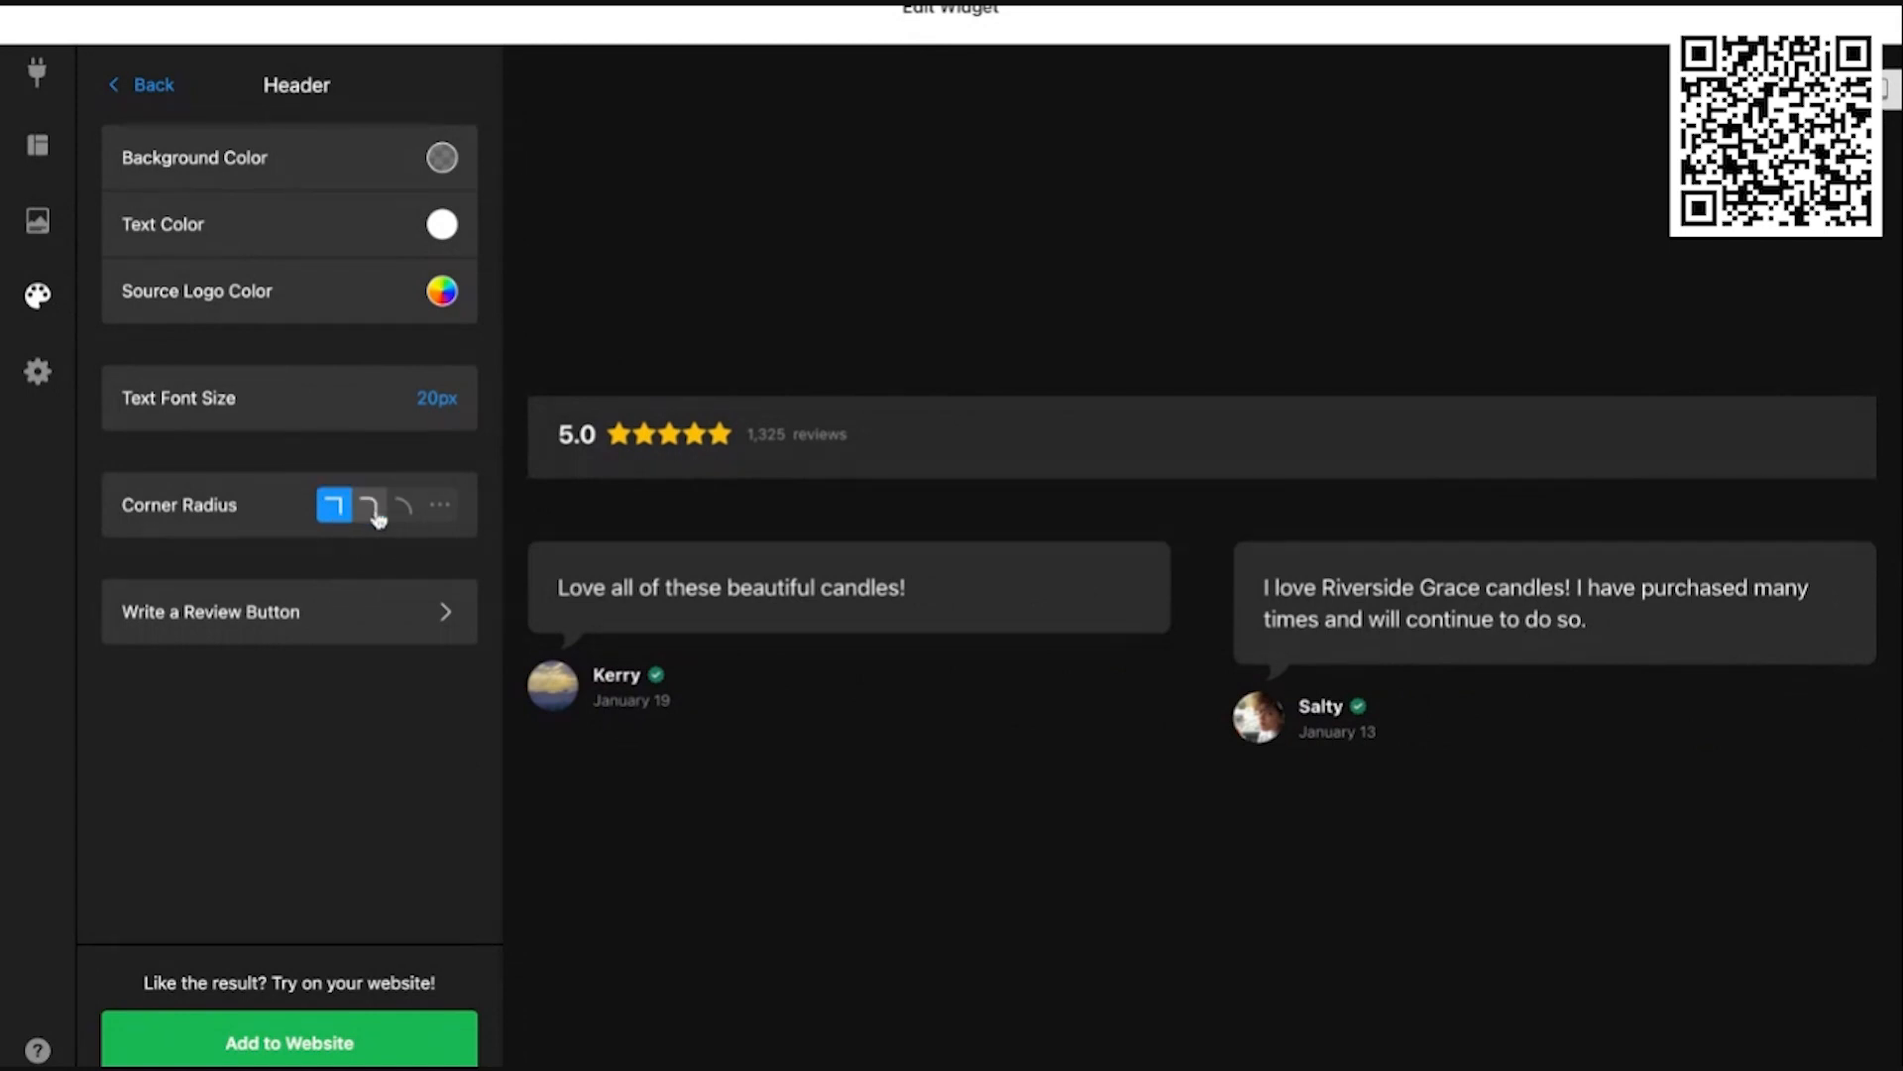
click(369, 506)
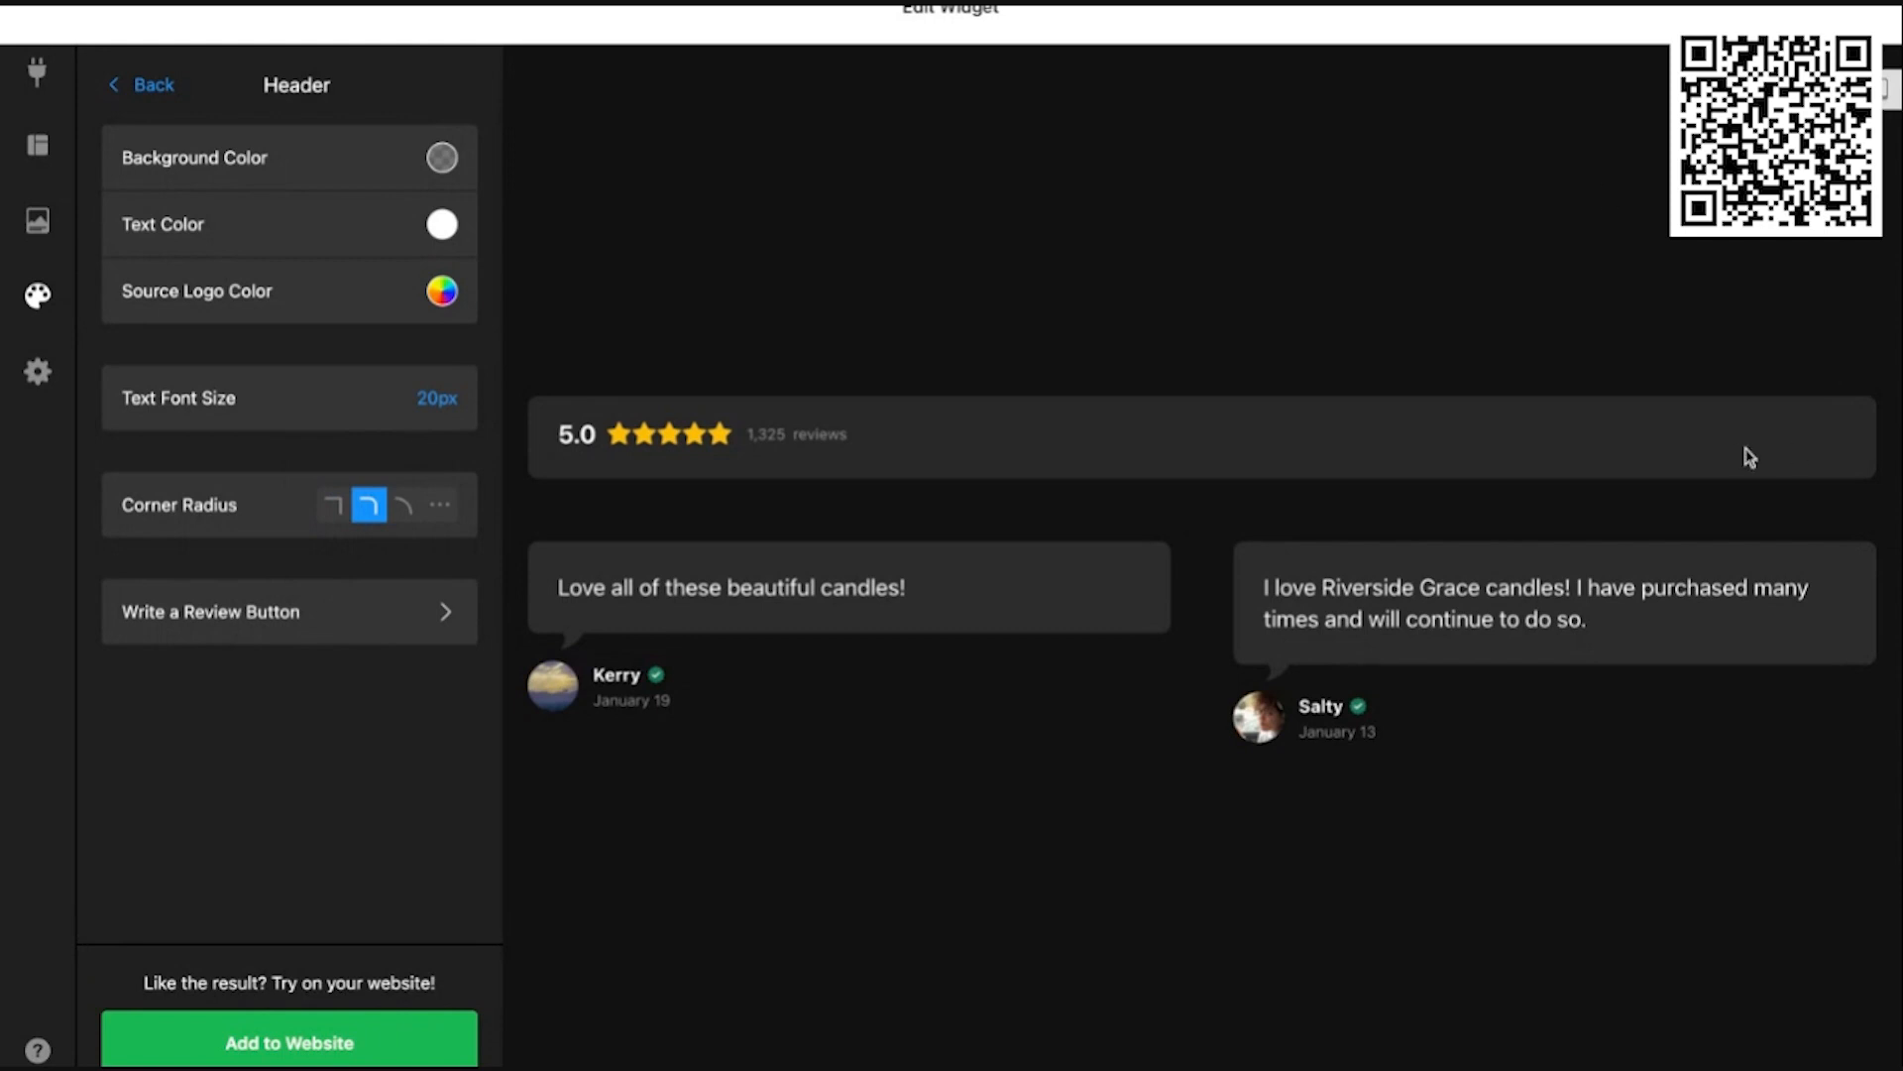
click(260, 622)
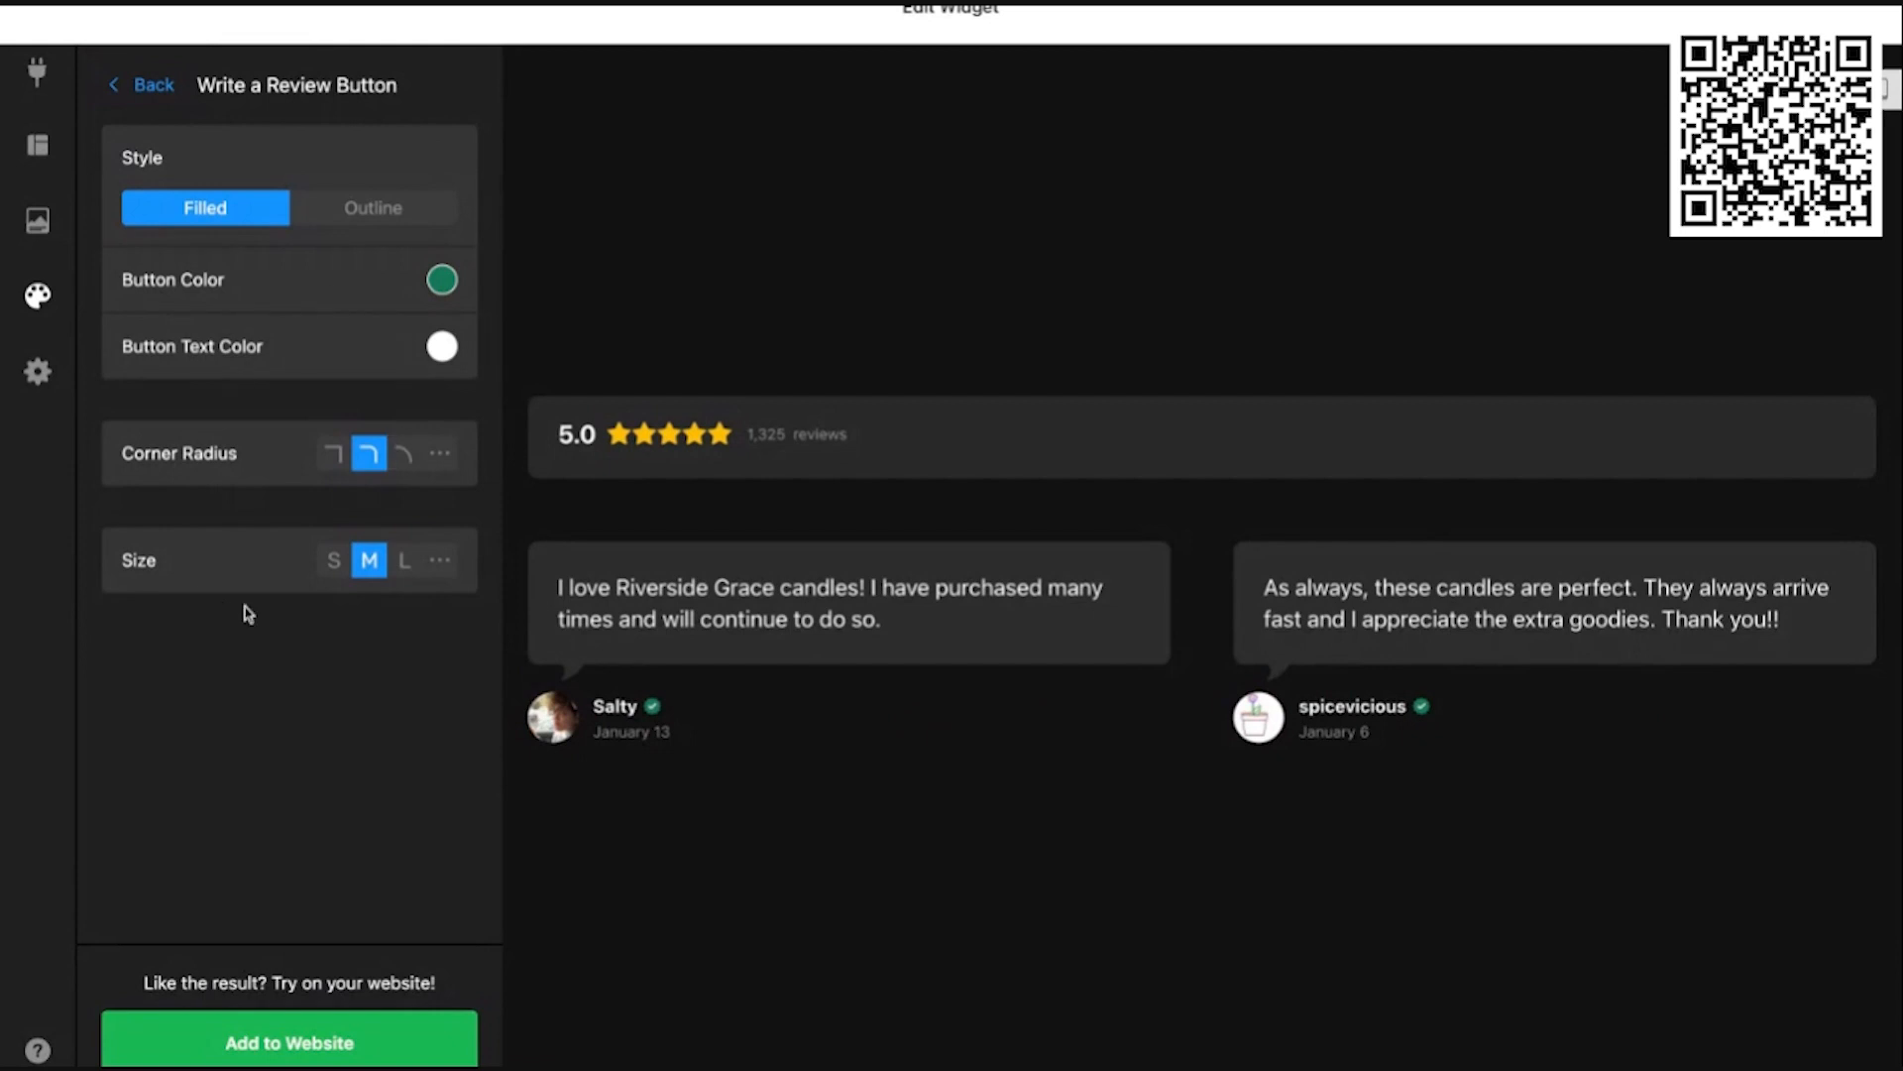
Step: Leave the header settings, try light orange for the rating stars, and set the stars color to bright yellow
click(152, 98)
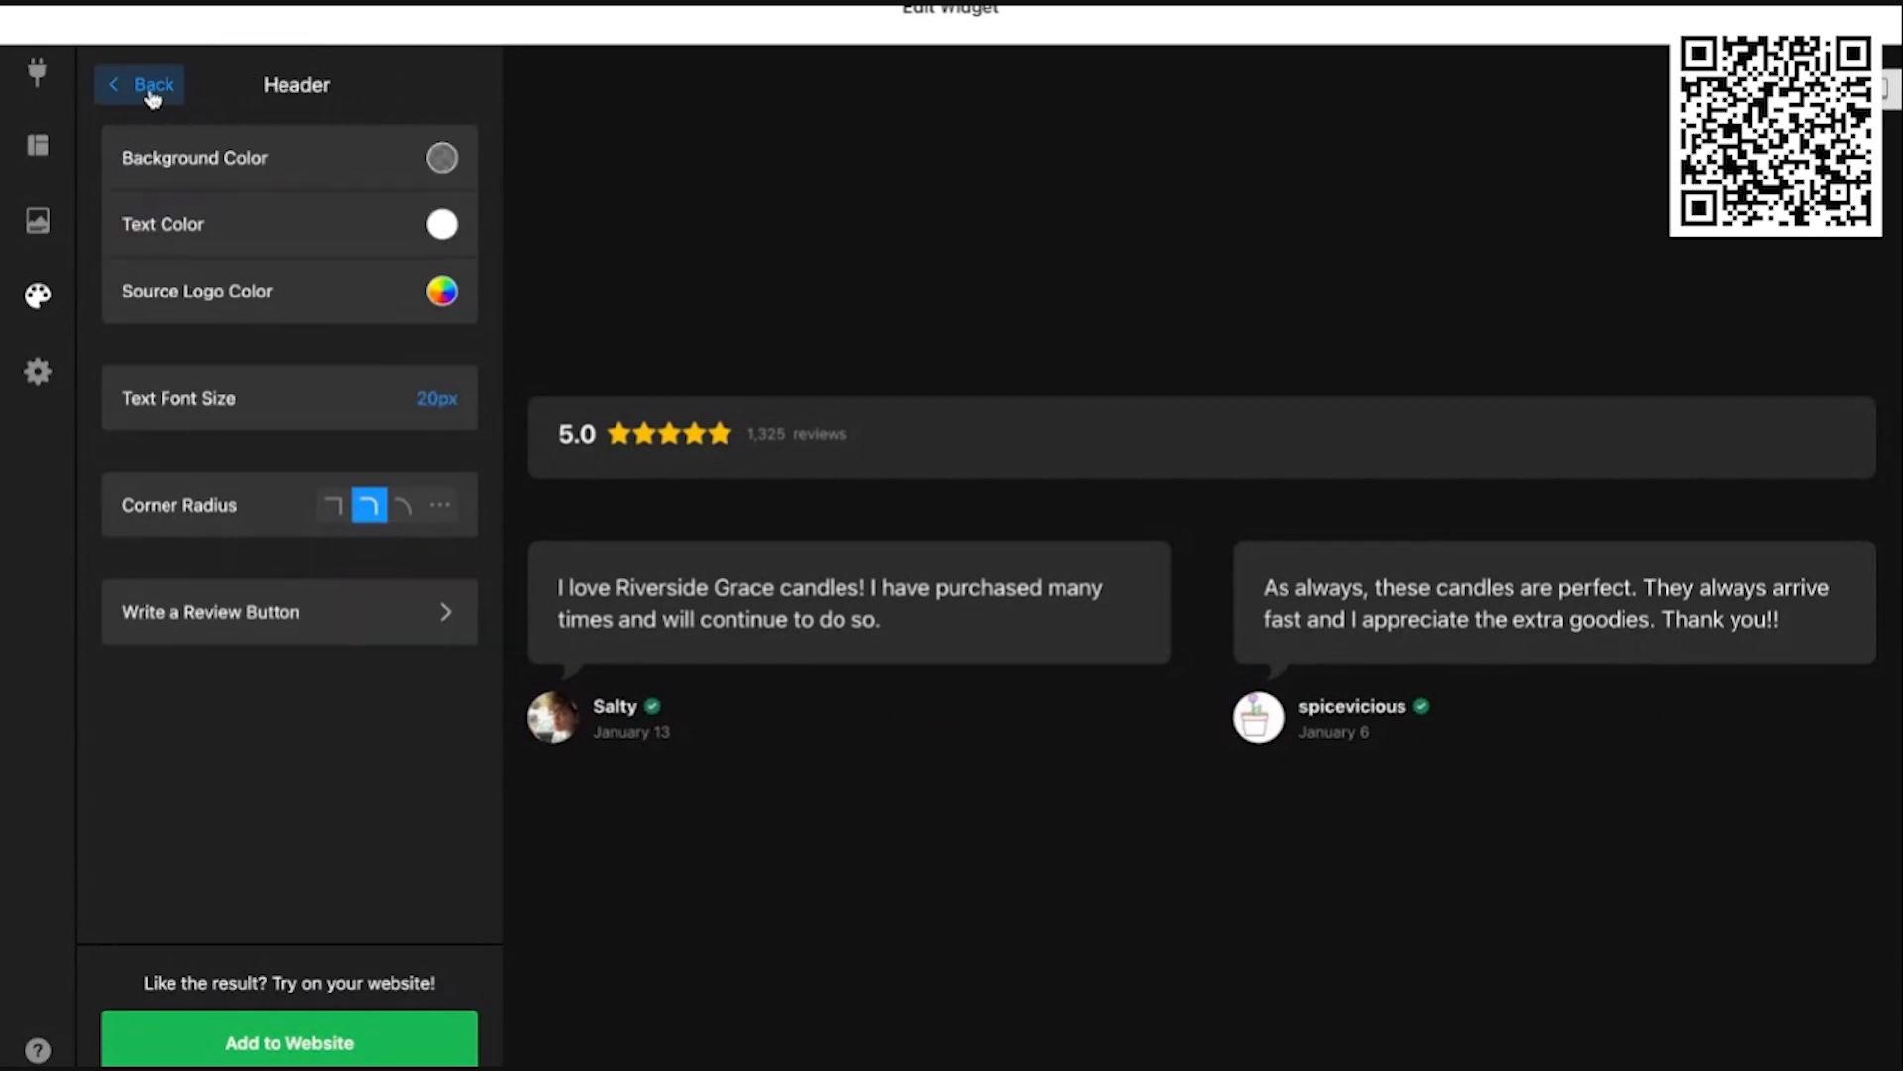
click(151, 98)
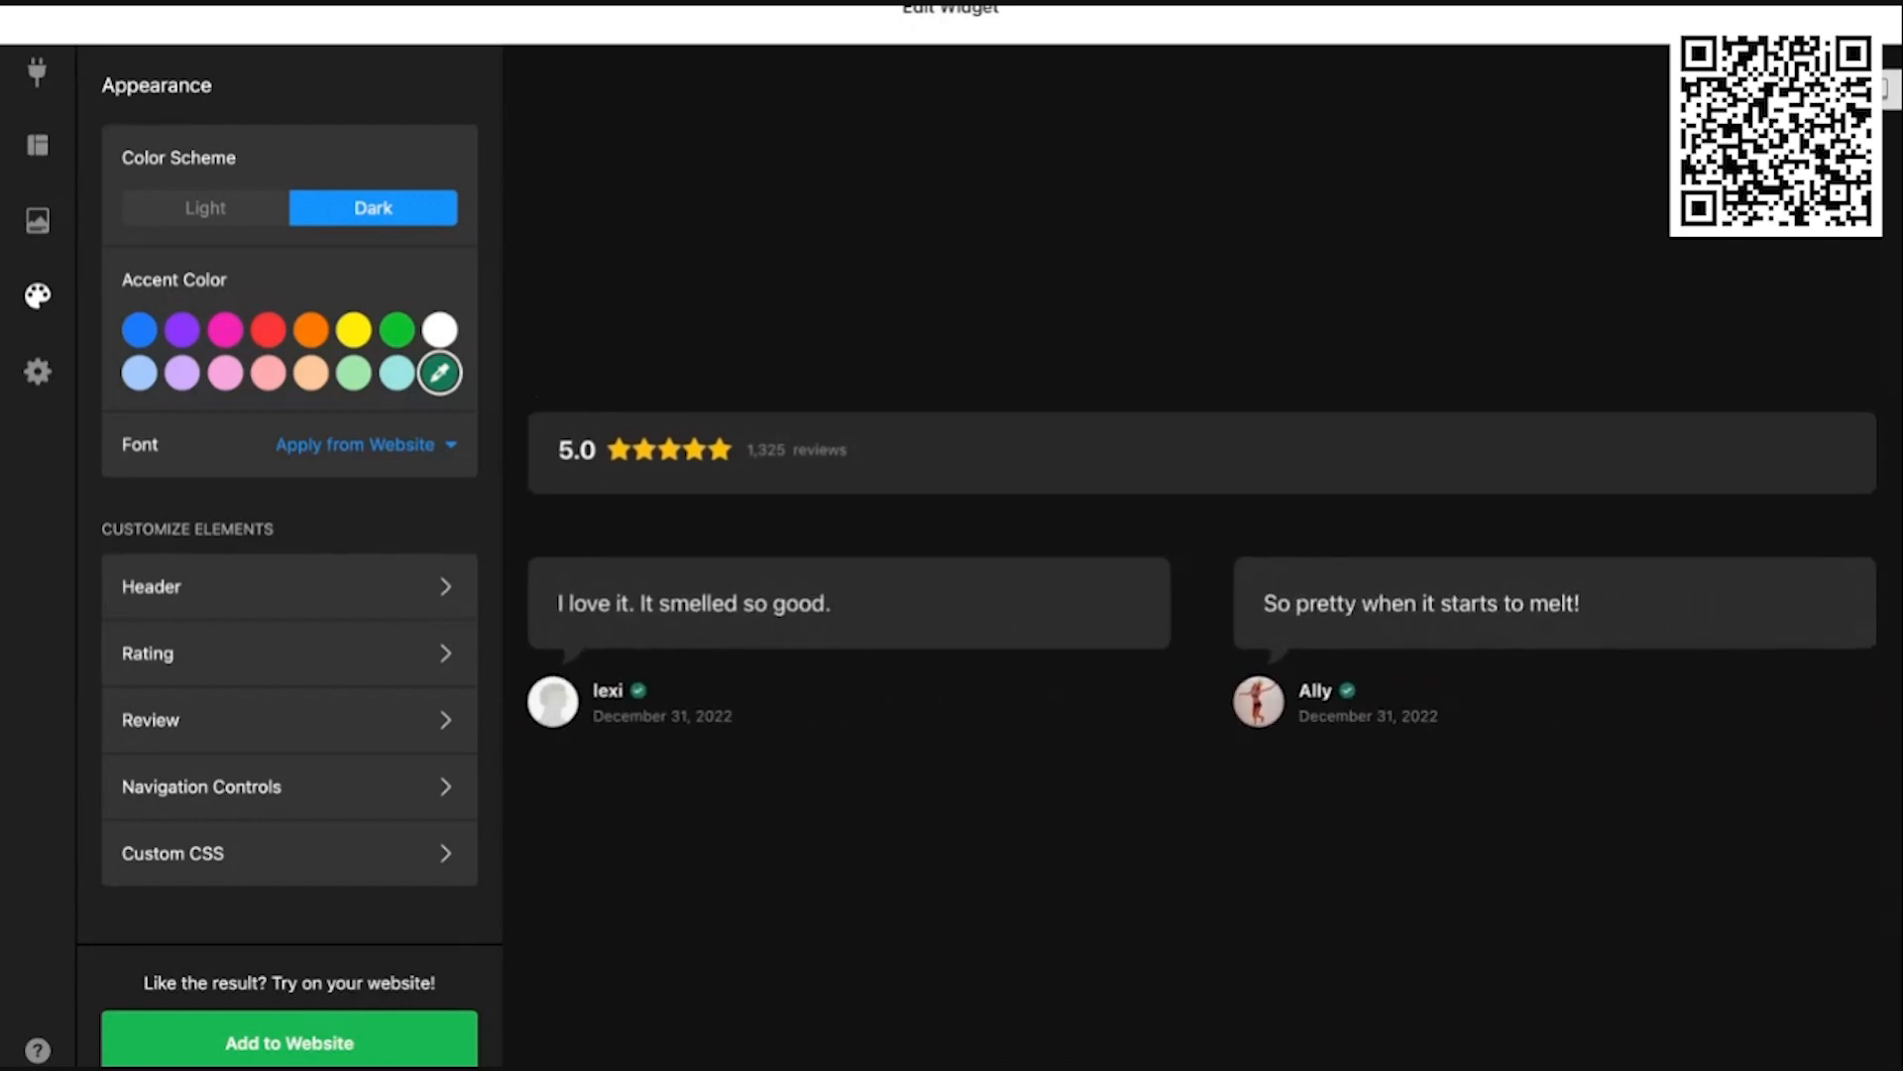
click(326, 662)
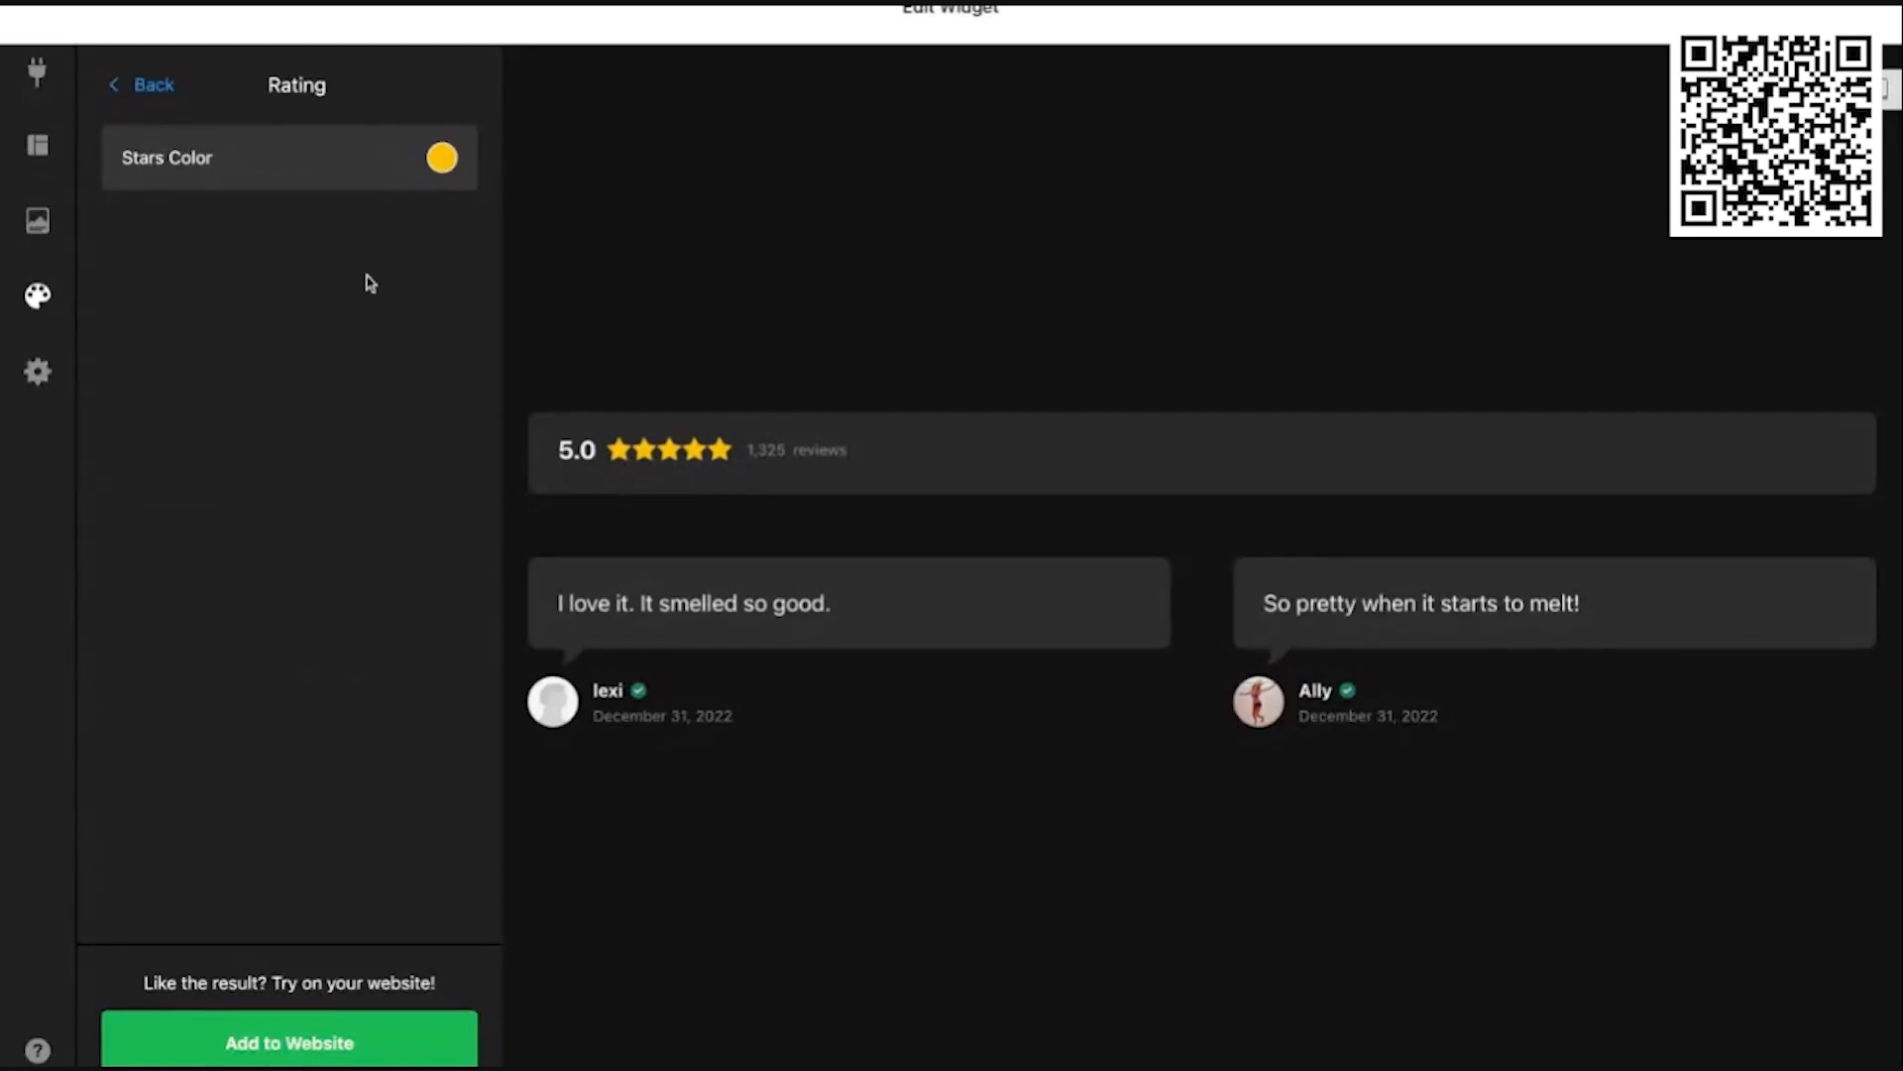
click(442, 158)
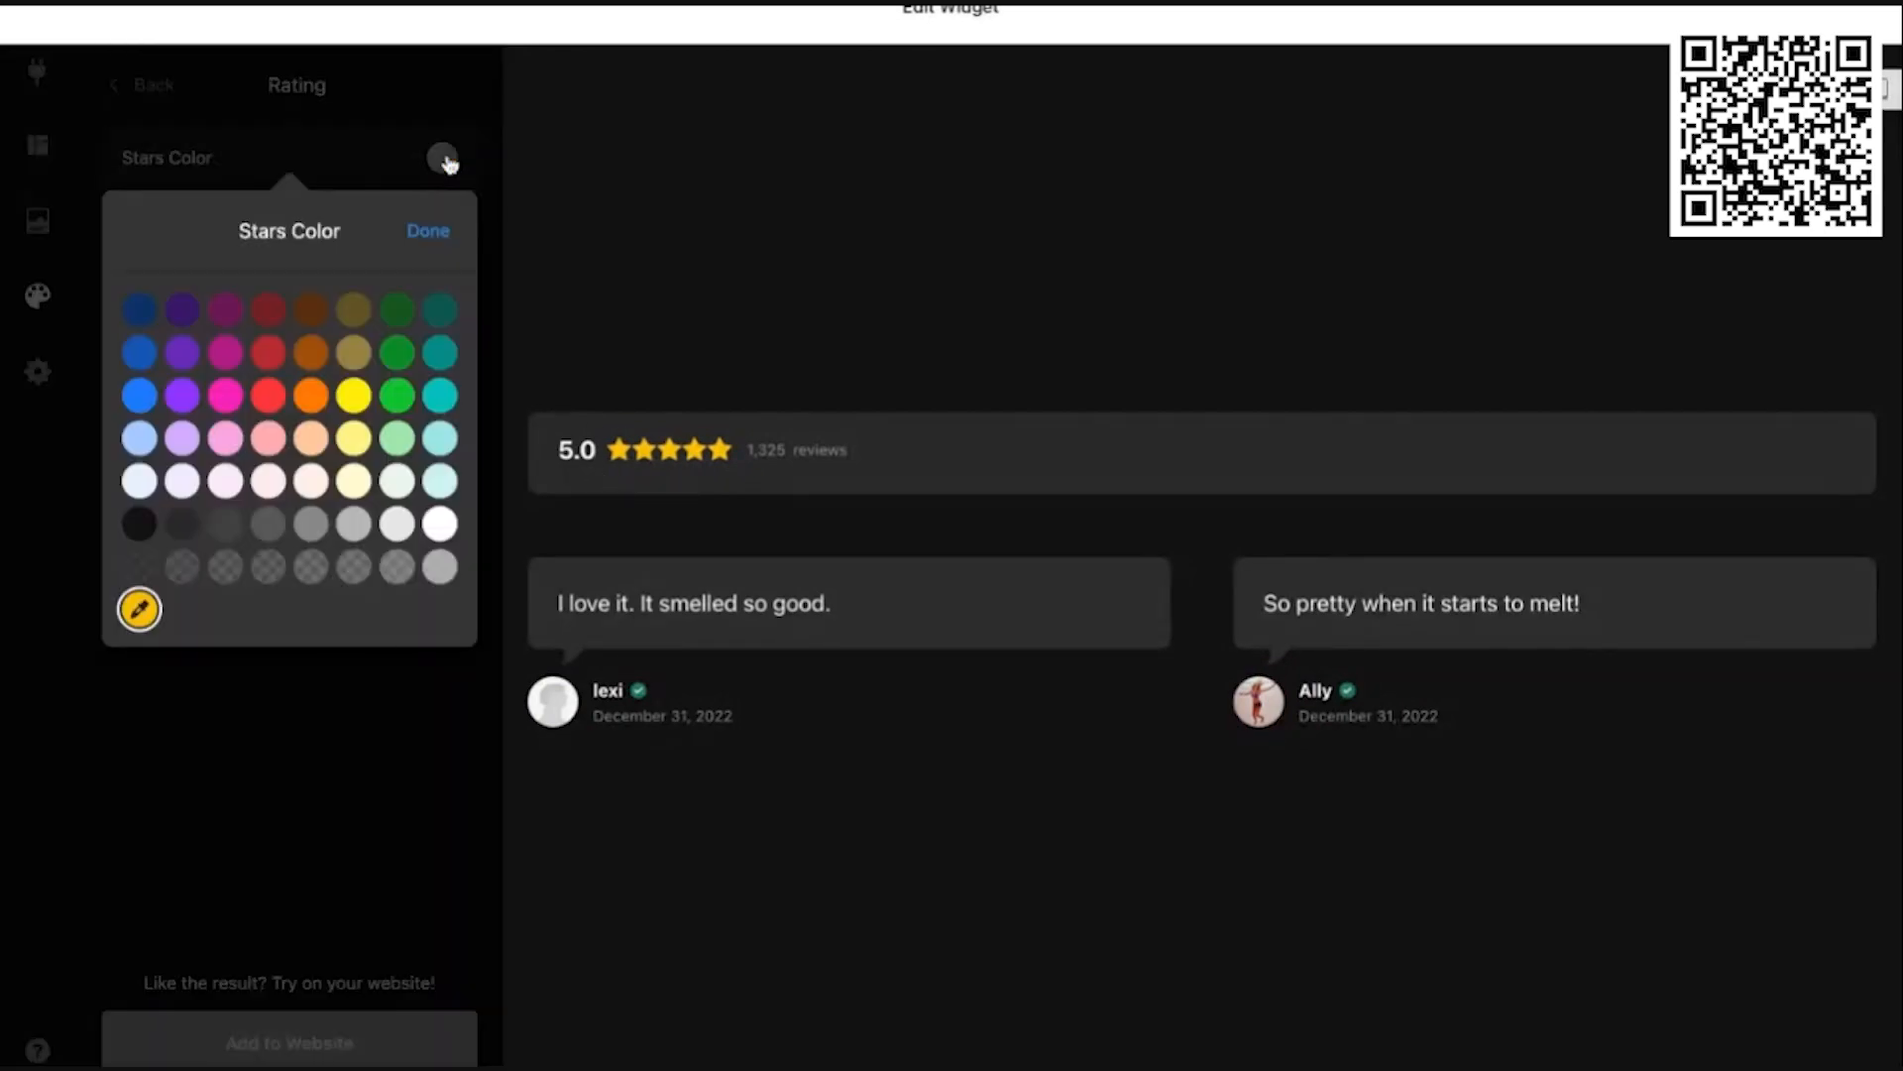
click(311, 396)
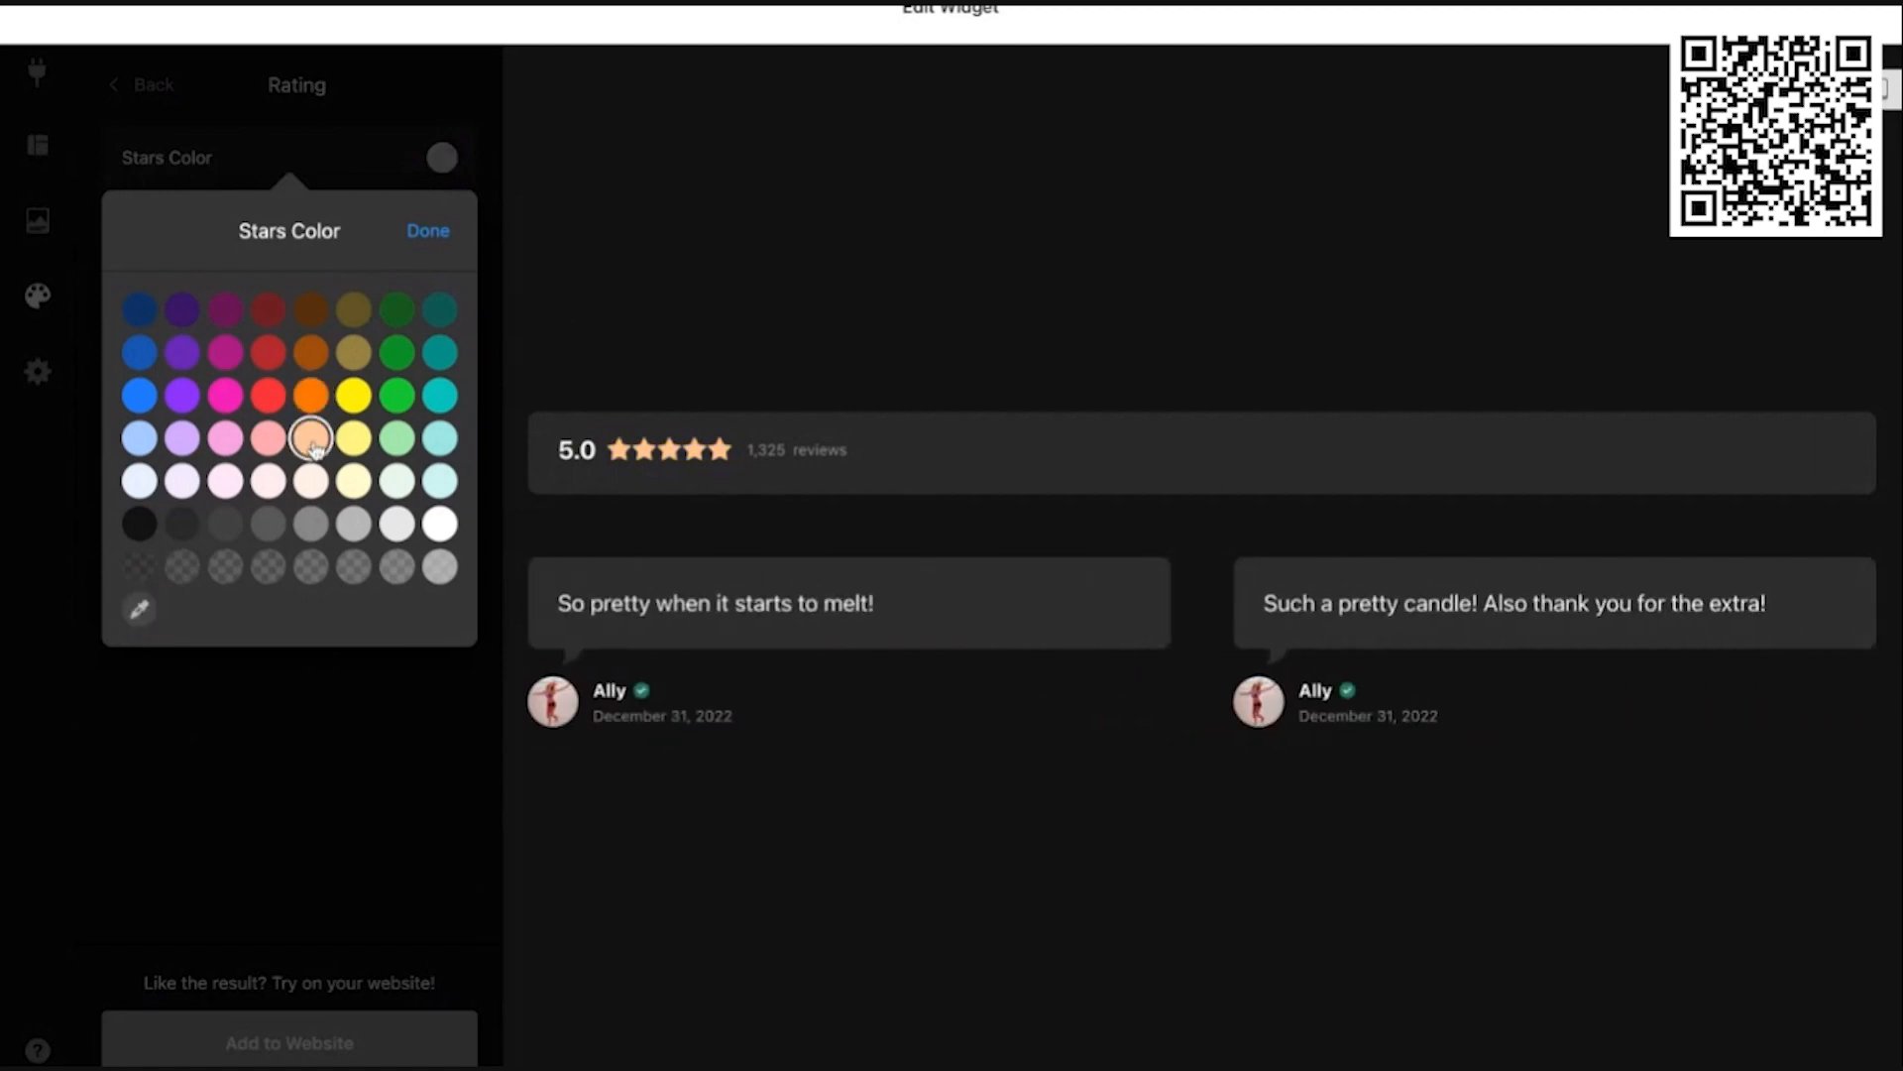
click(354, 396)
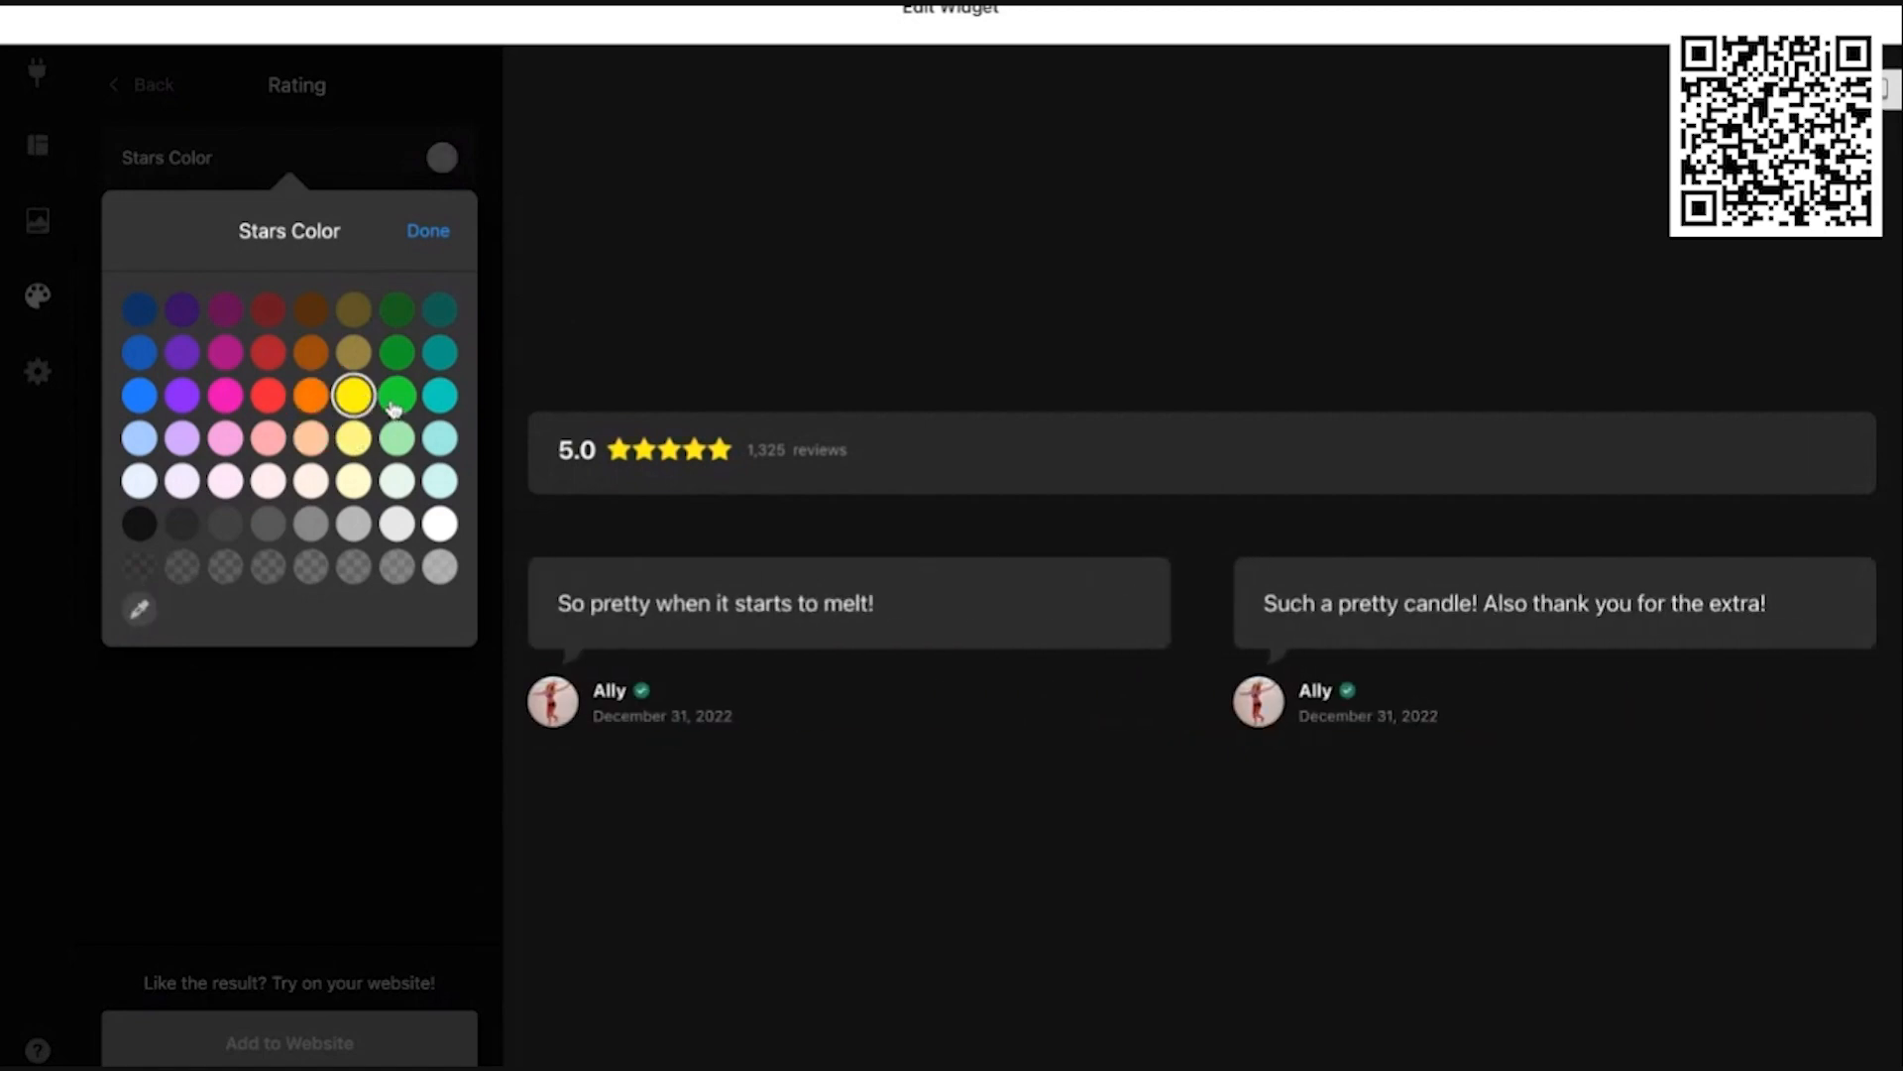
click(426, 234)
click(154, 99)
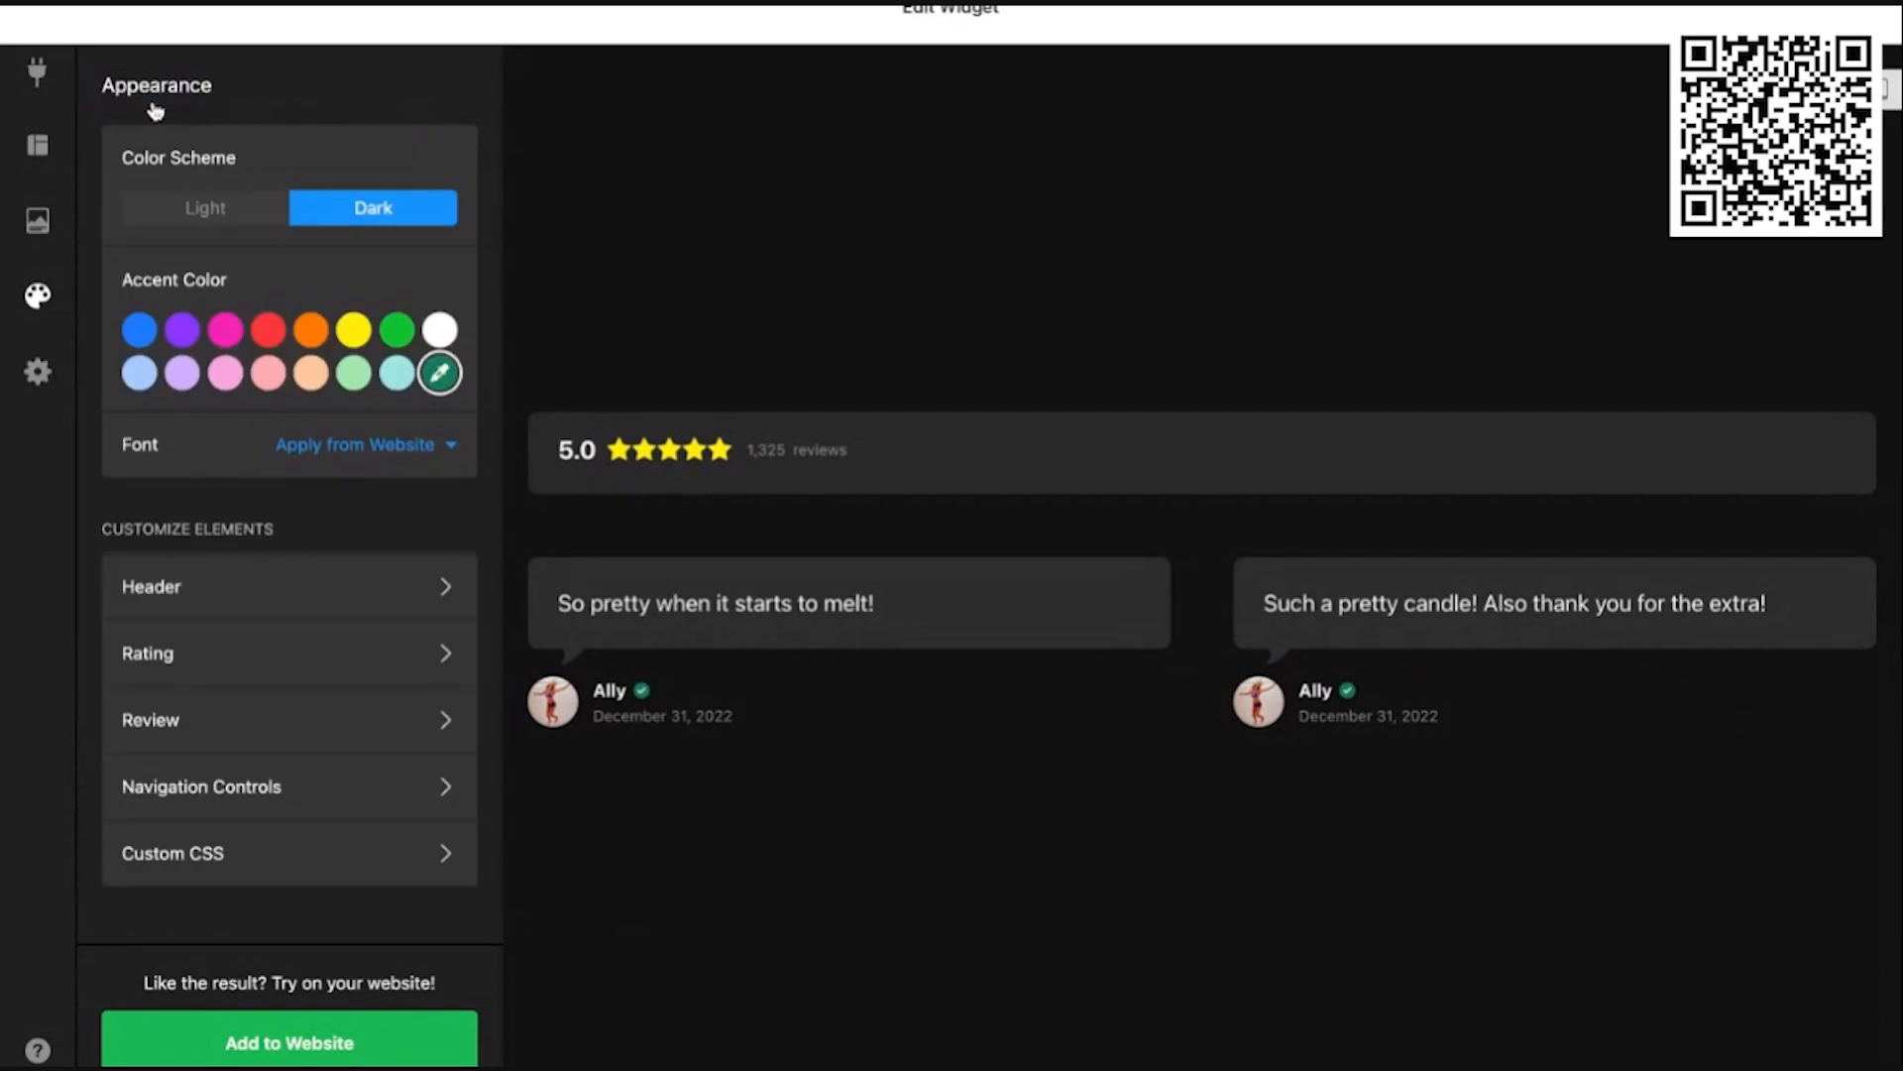
Step: Try red and yellow for the navigation arrows, and set the arrows color to bright orange
click(308, 790)
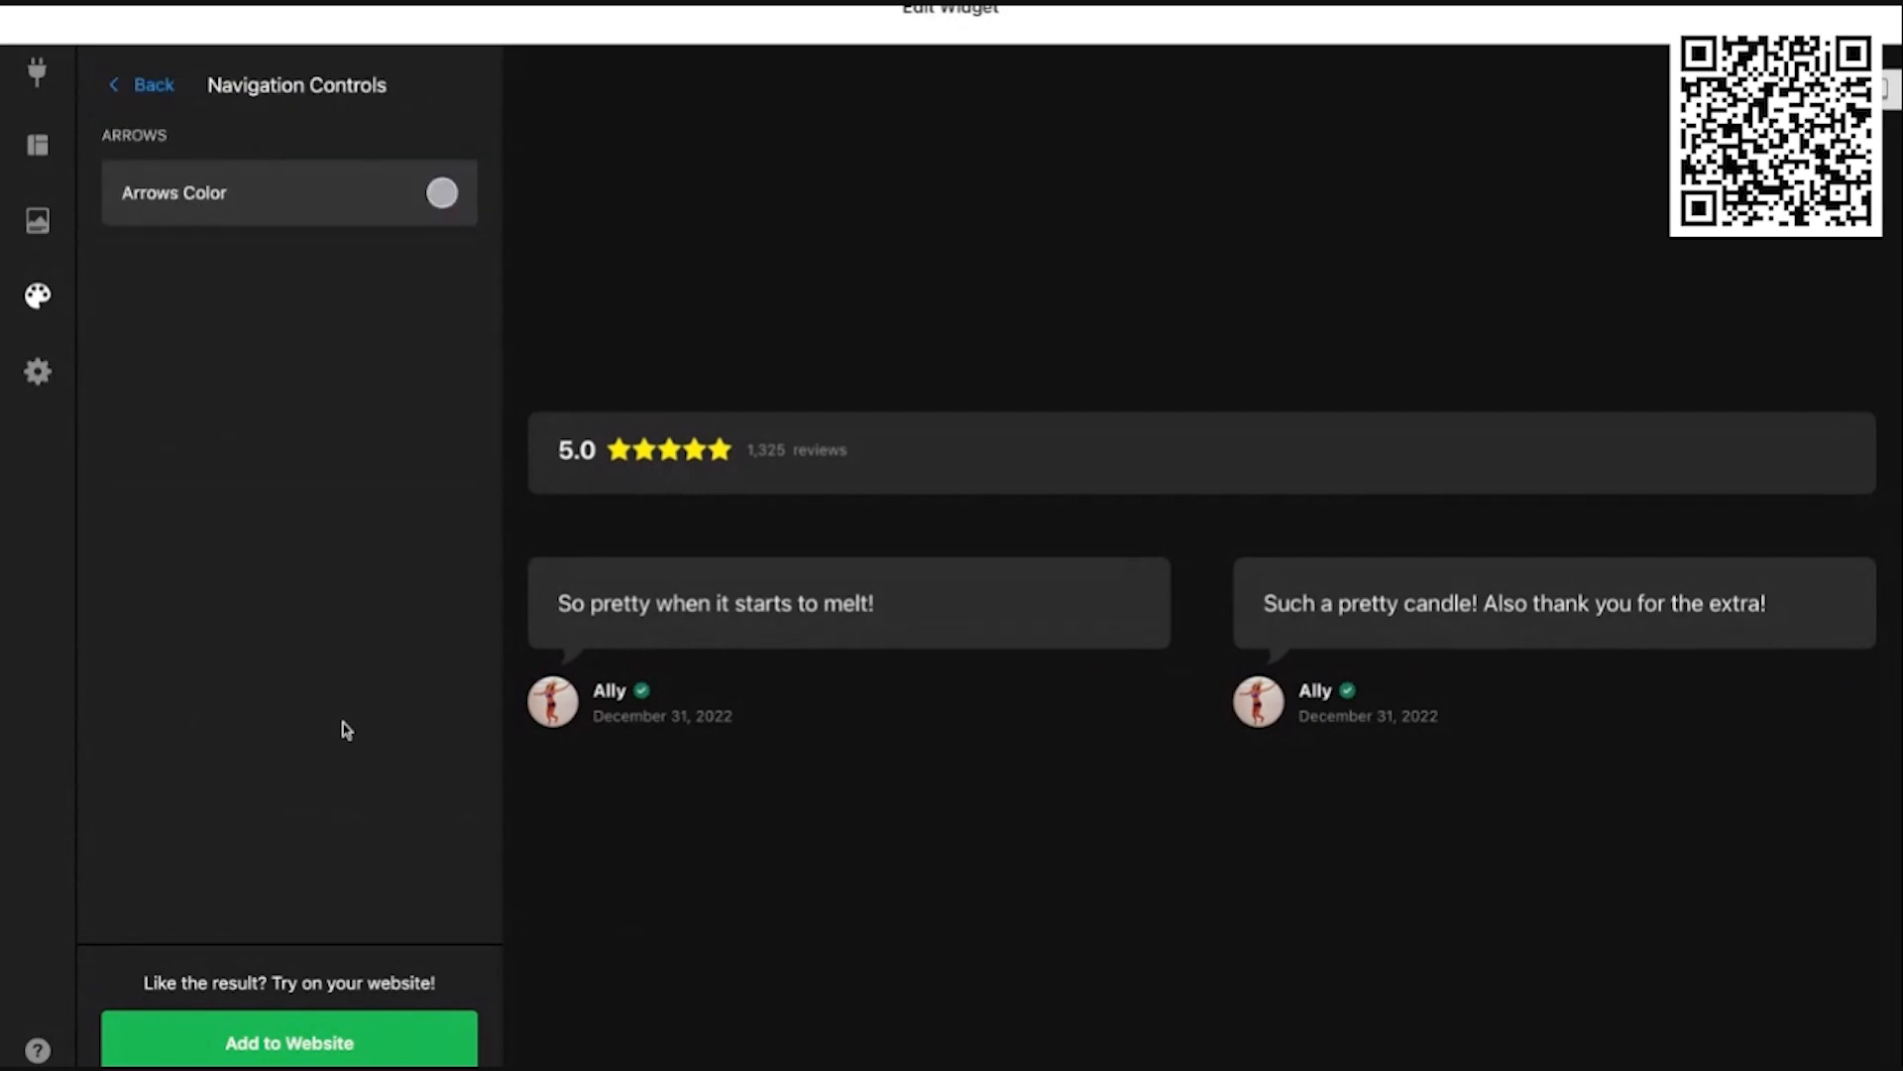
mouse_move(900, 740)
click(442, 193)
click(260, 427)
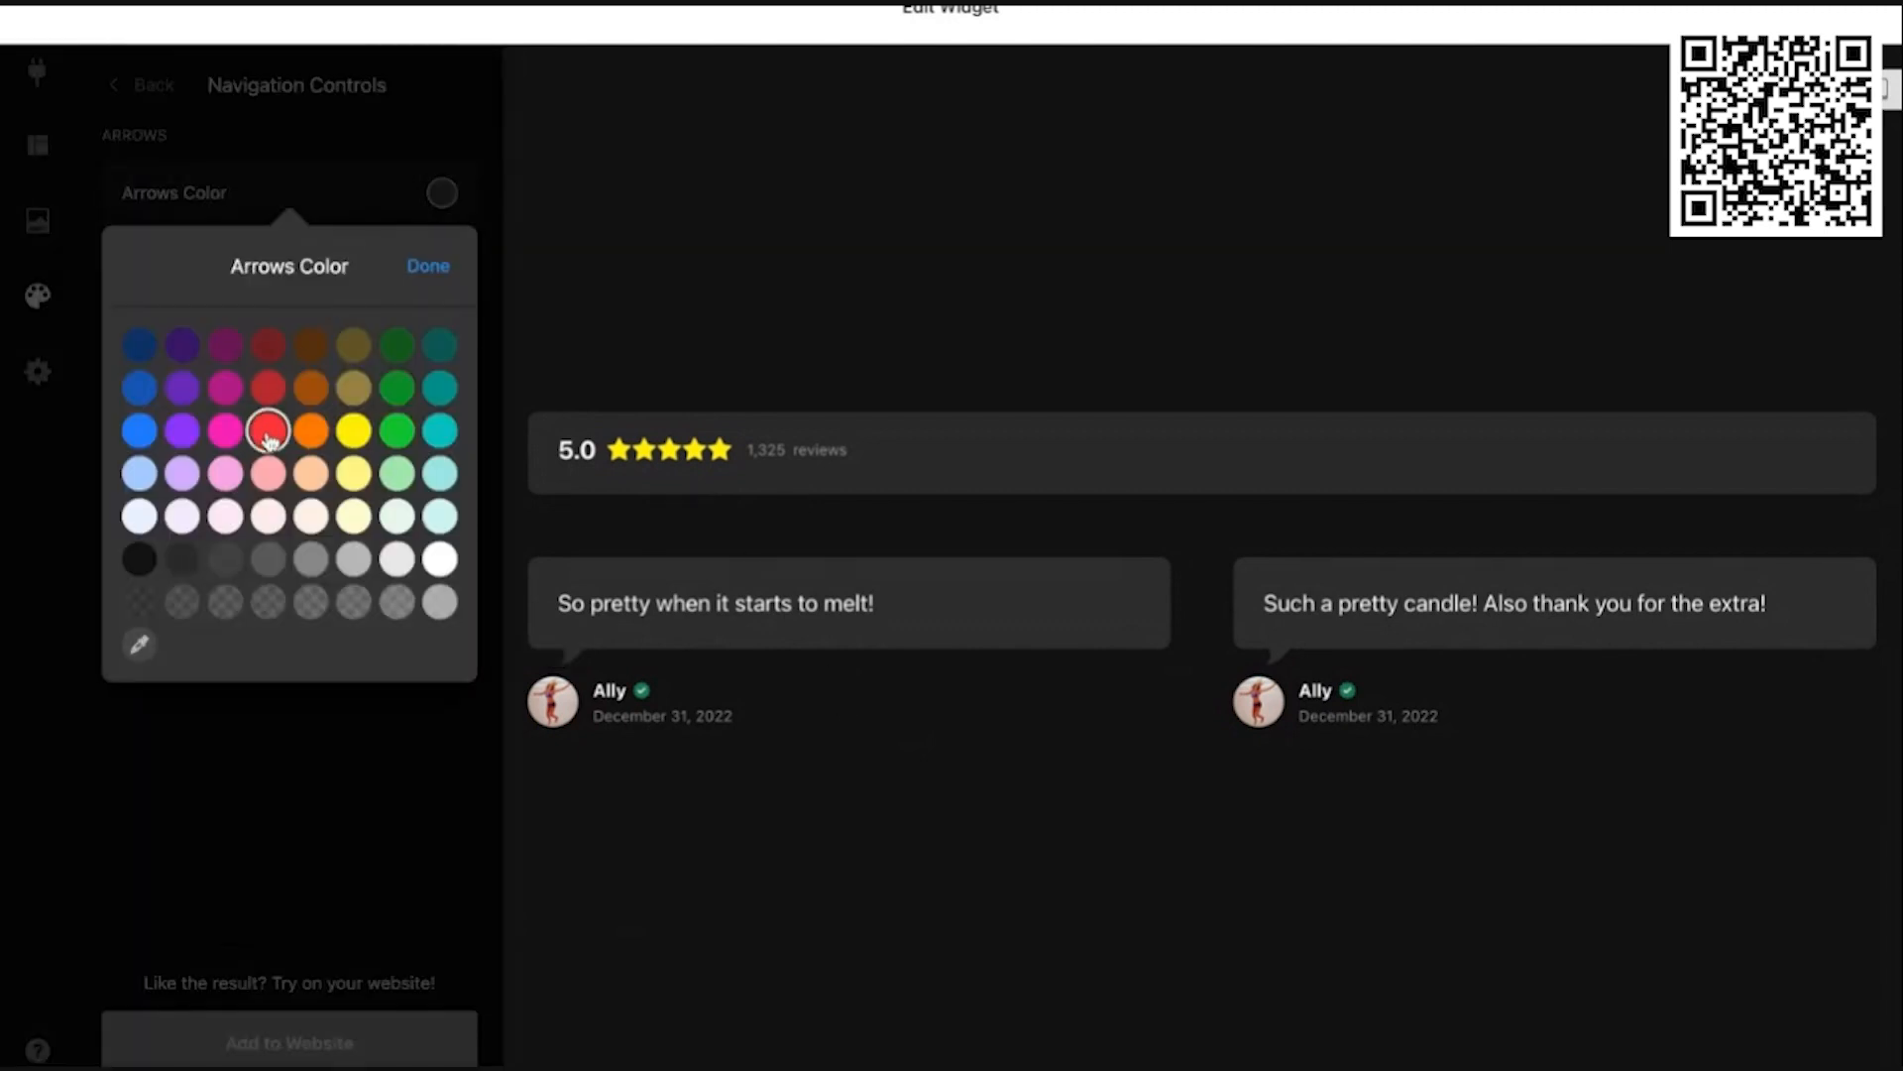
click(353, 430)
click(483, 144)
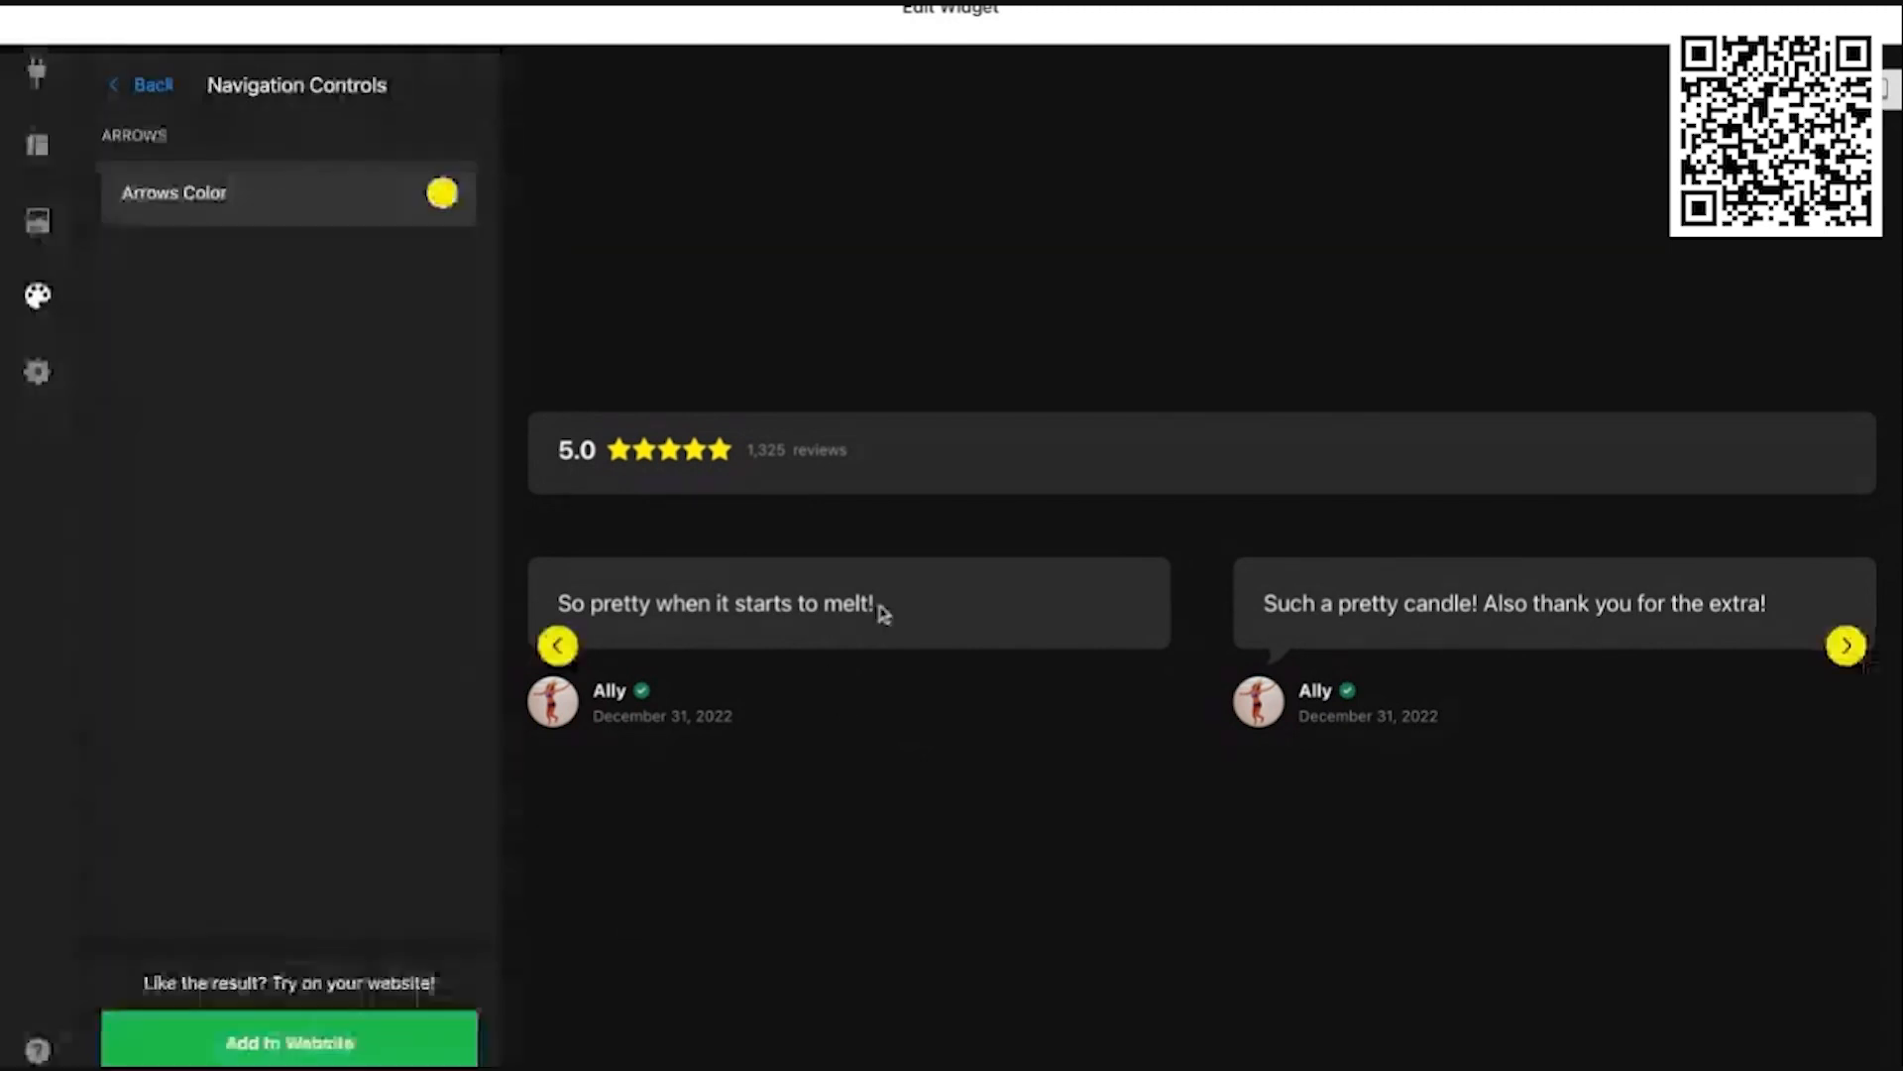
click(441, 192)
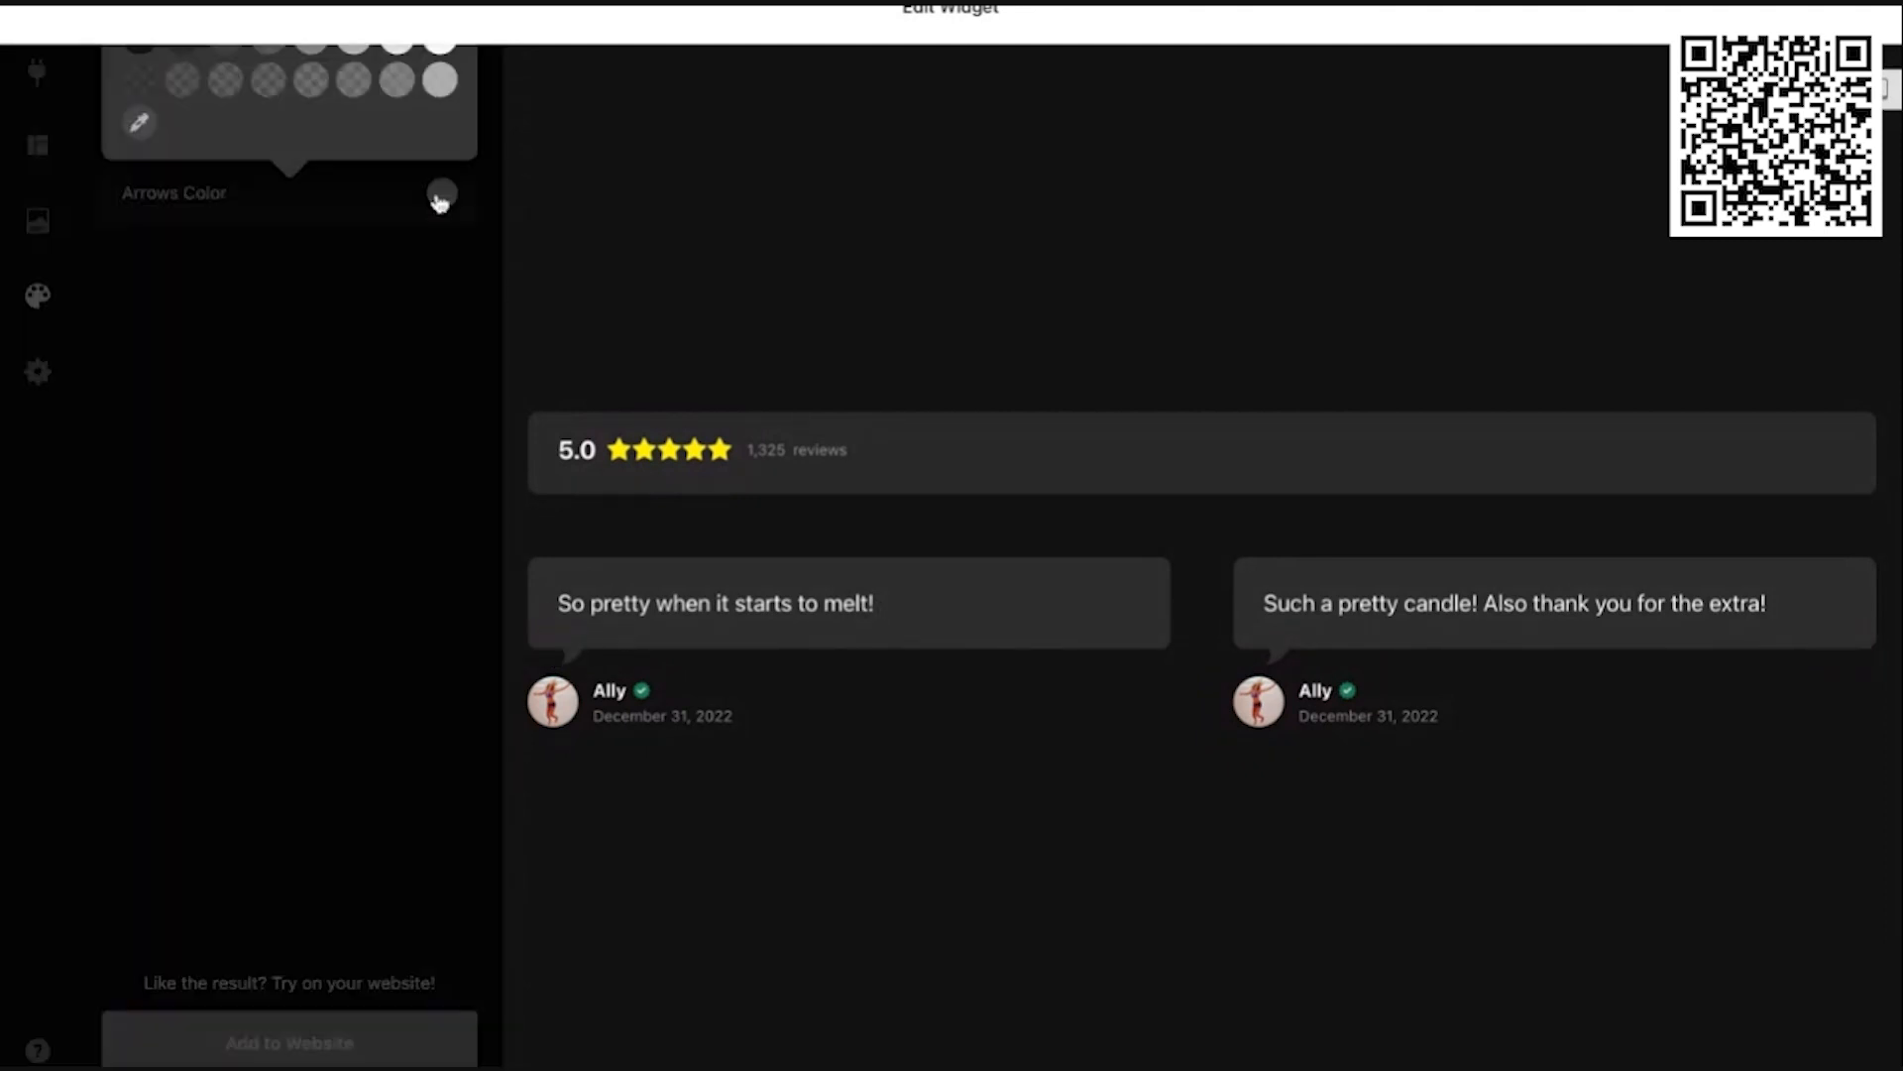
click(310, 430)
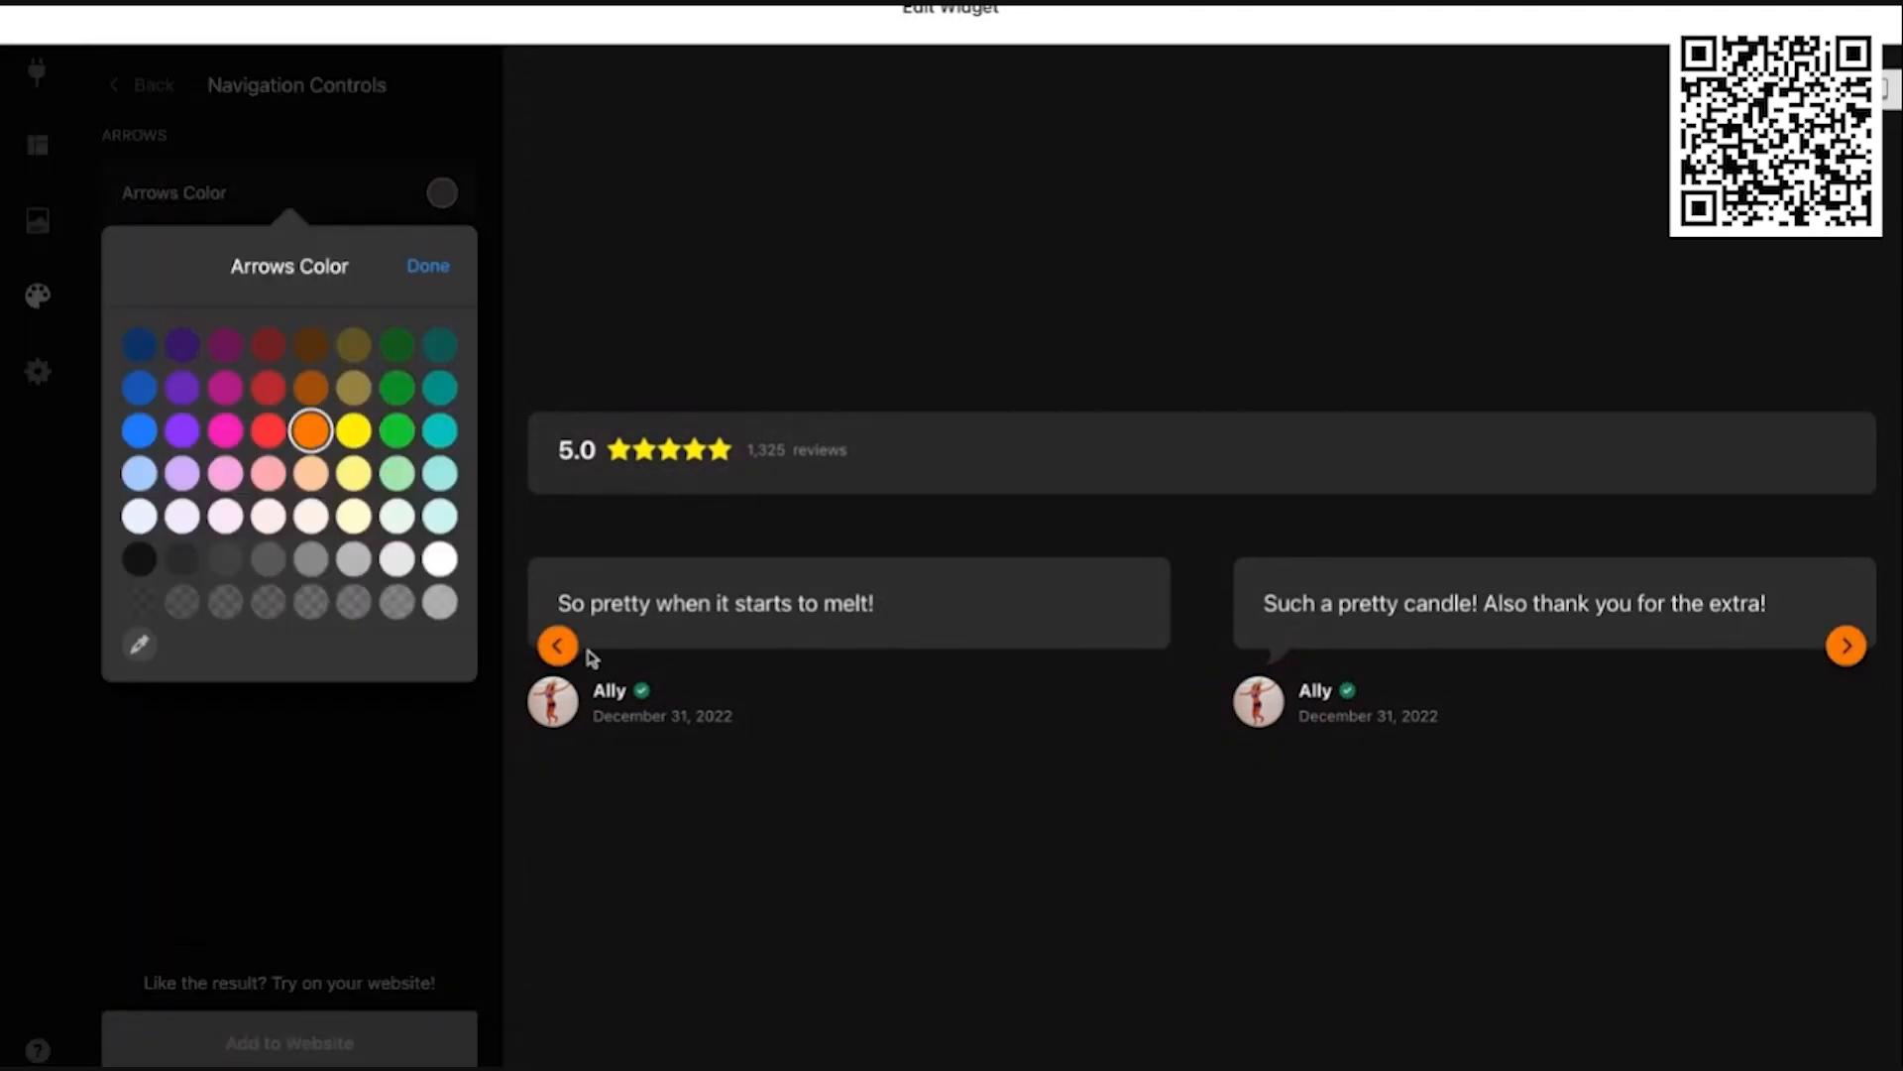
click(450, 131)
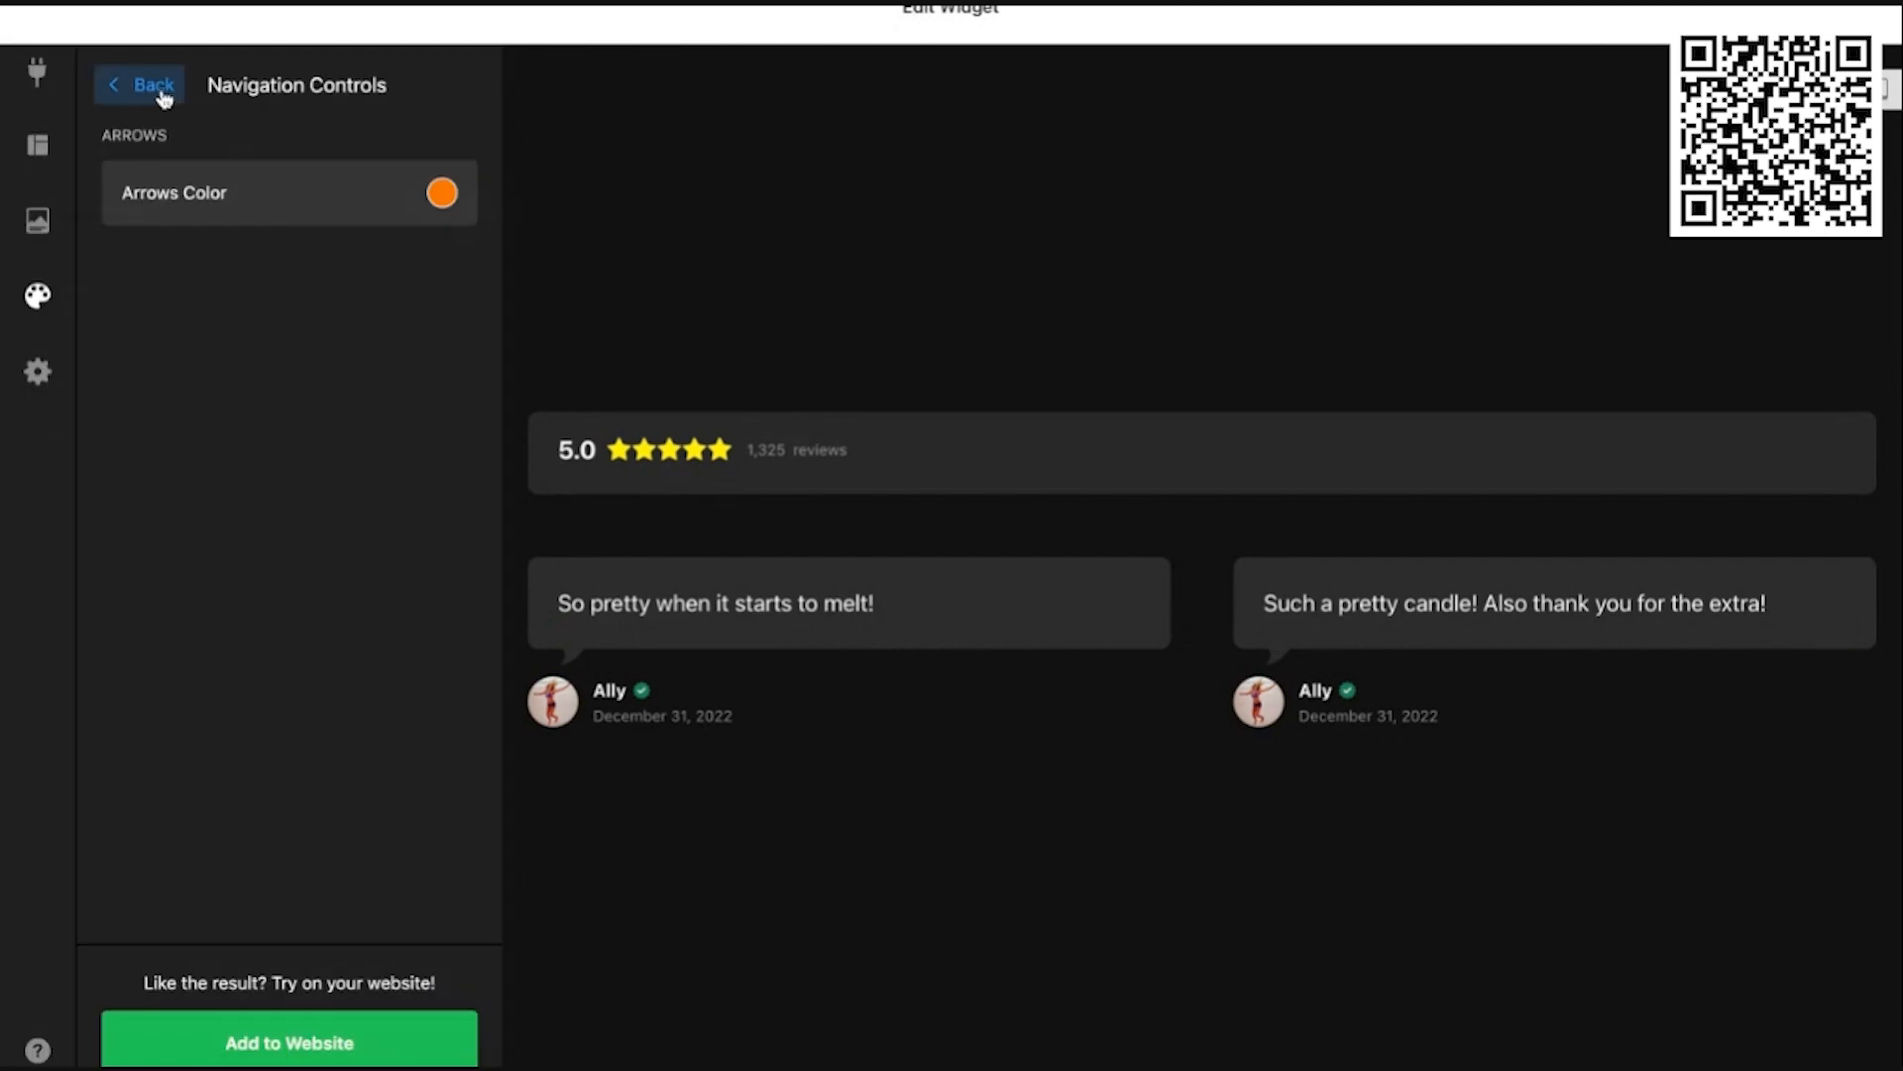
click(159, 87)
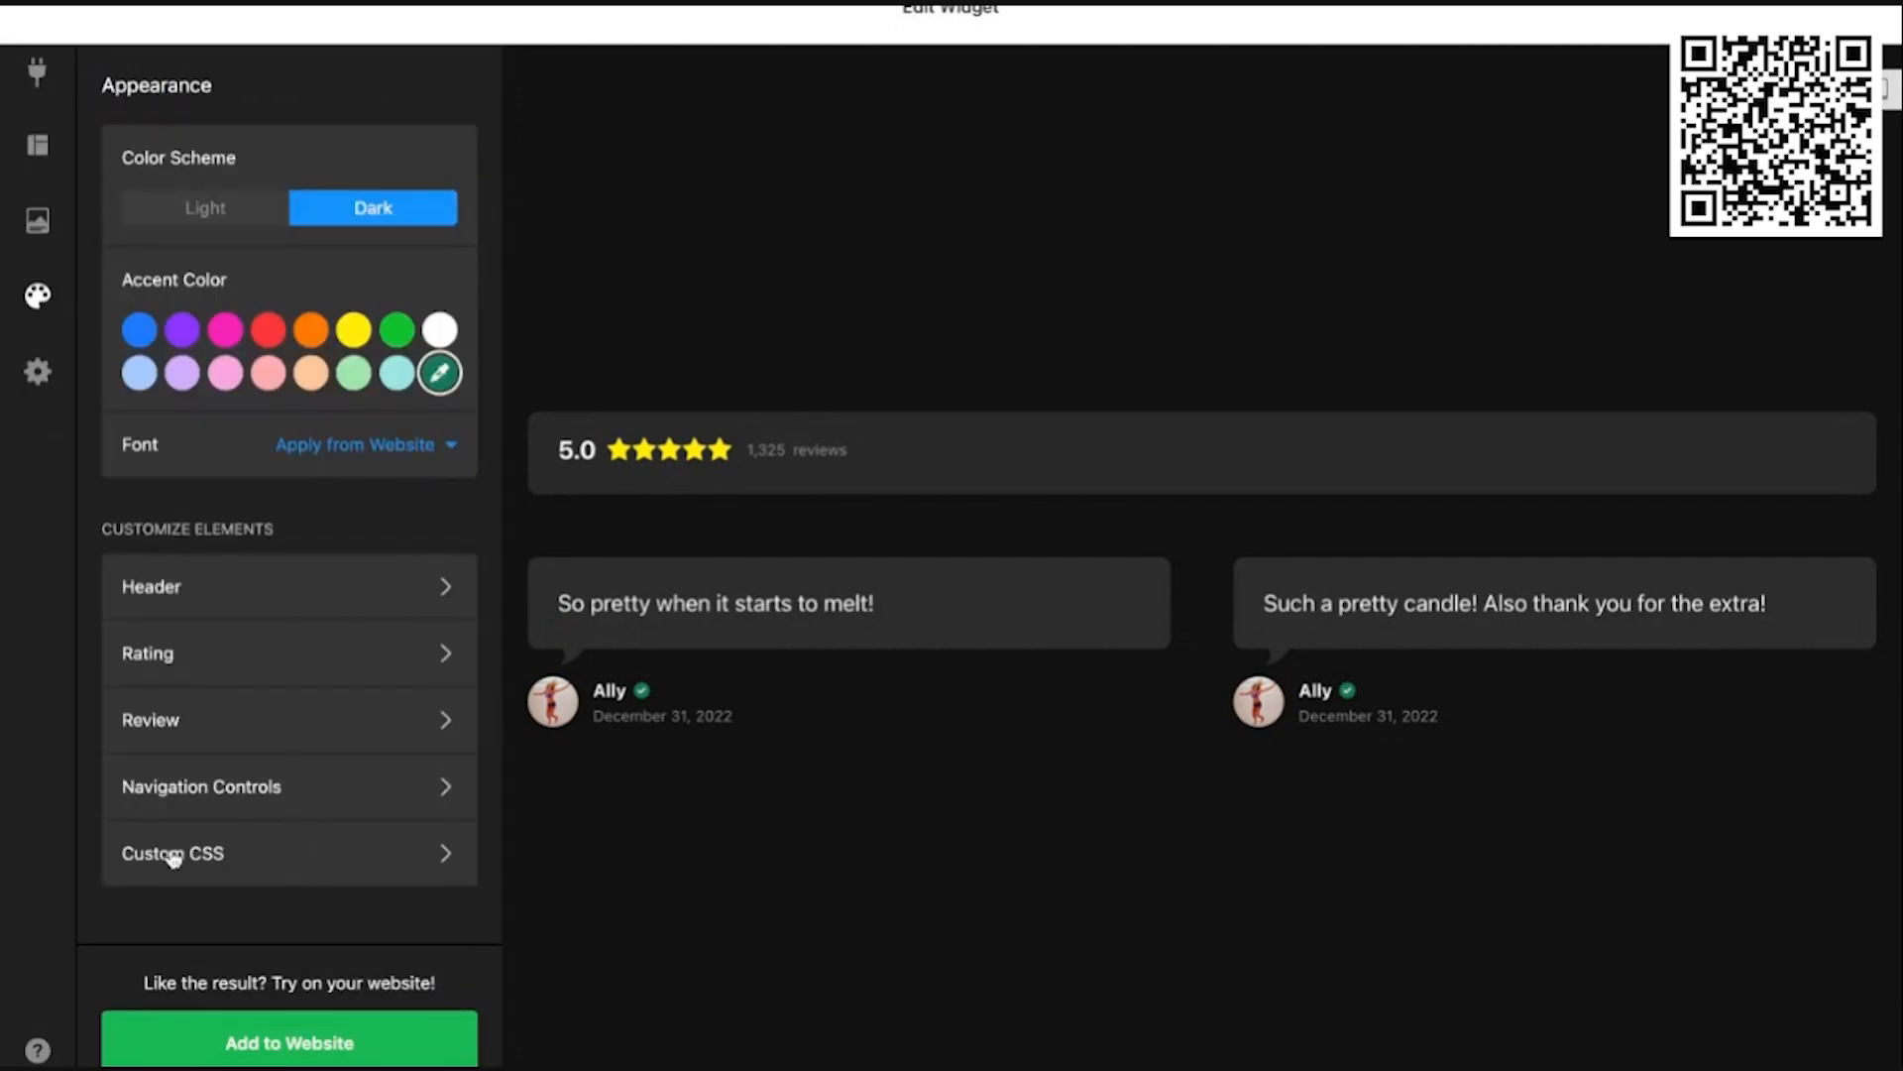
Step: Look at the Custom CSS editor without adding code and return to the appearance options
click(227, 878)
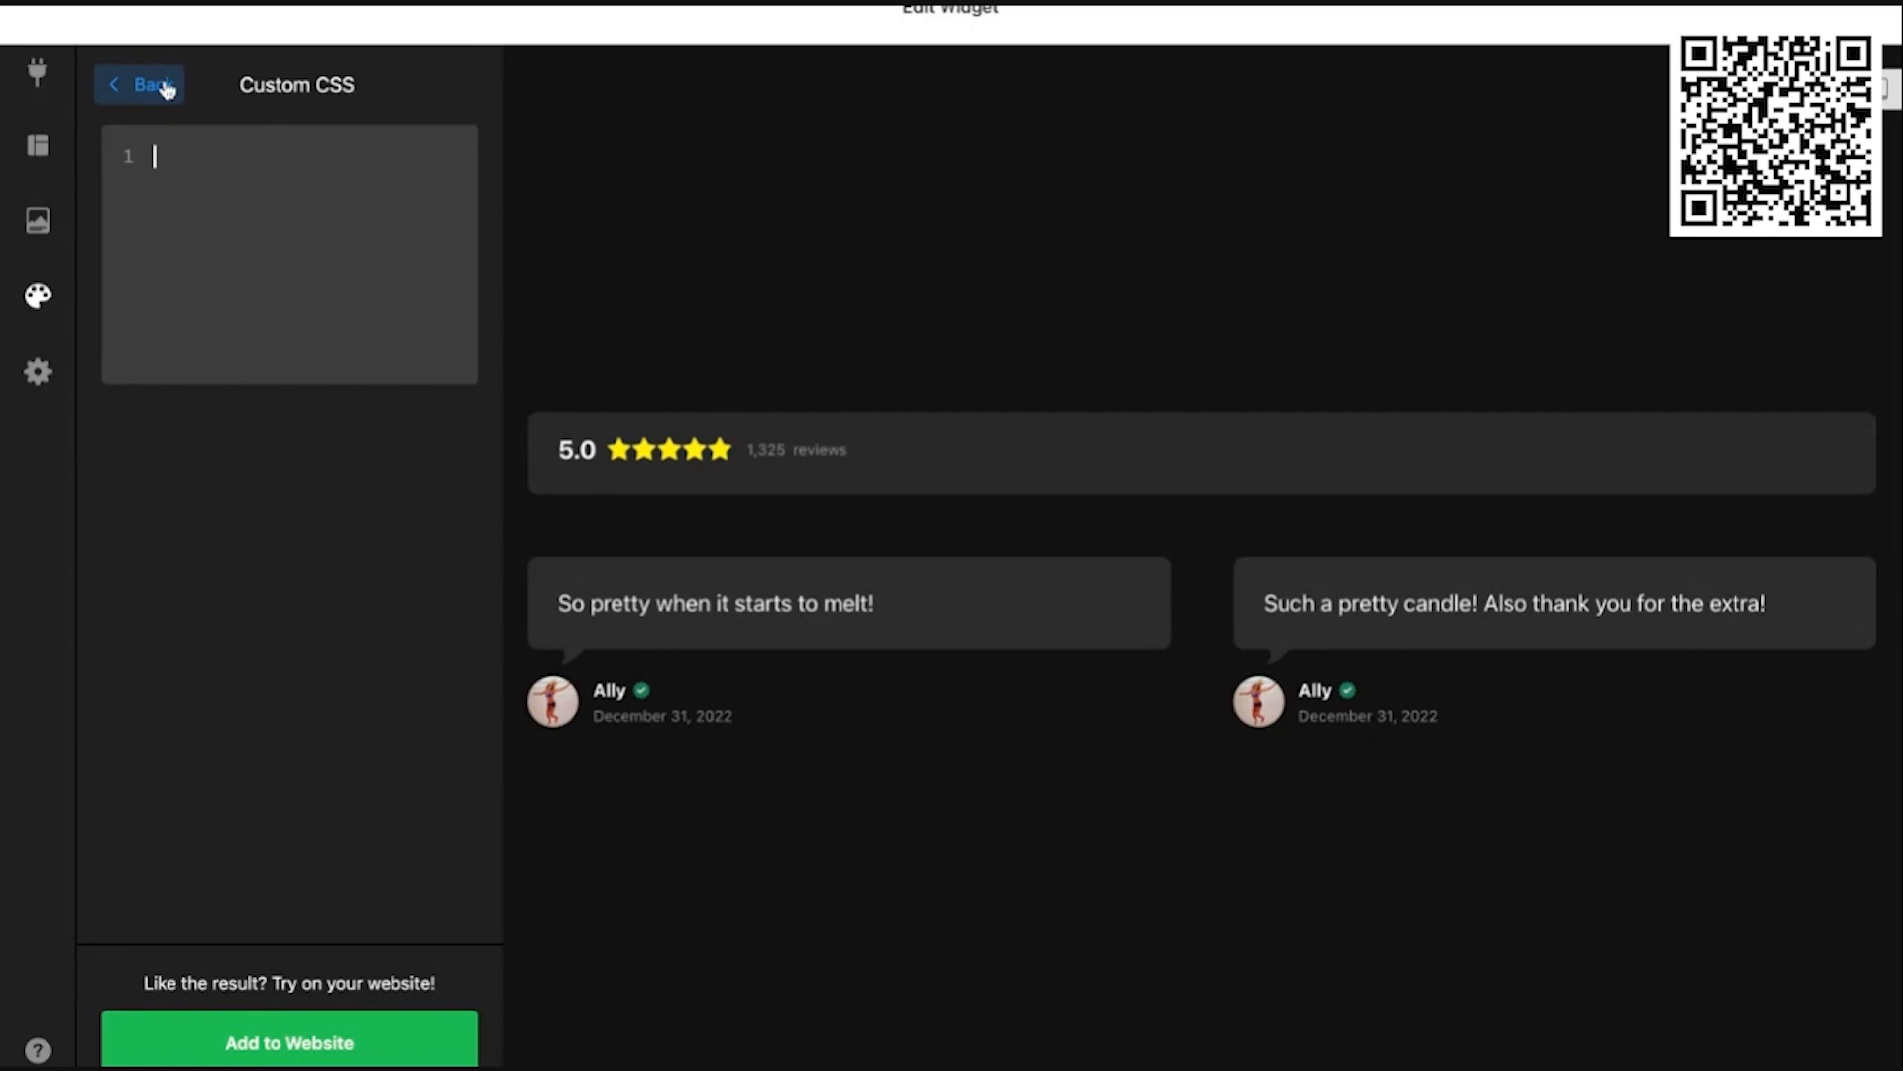
triple_click(244, 85)
click(242, 84)
click(169, 83)
scroll(255, 641, down, 2)
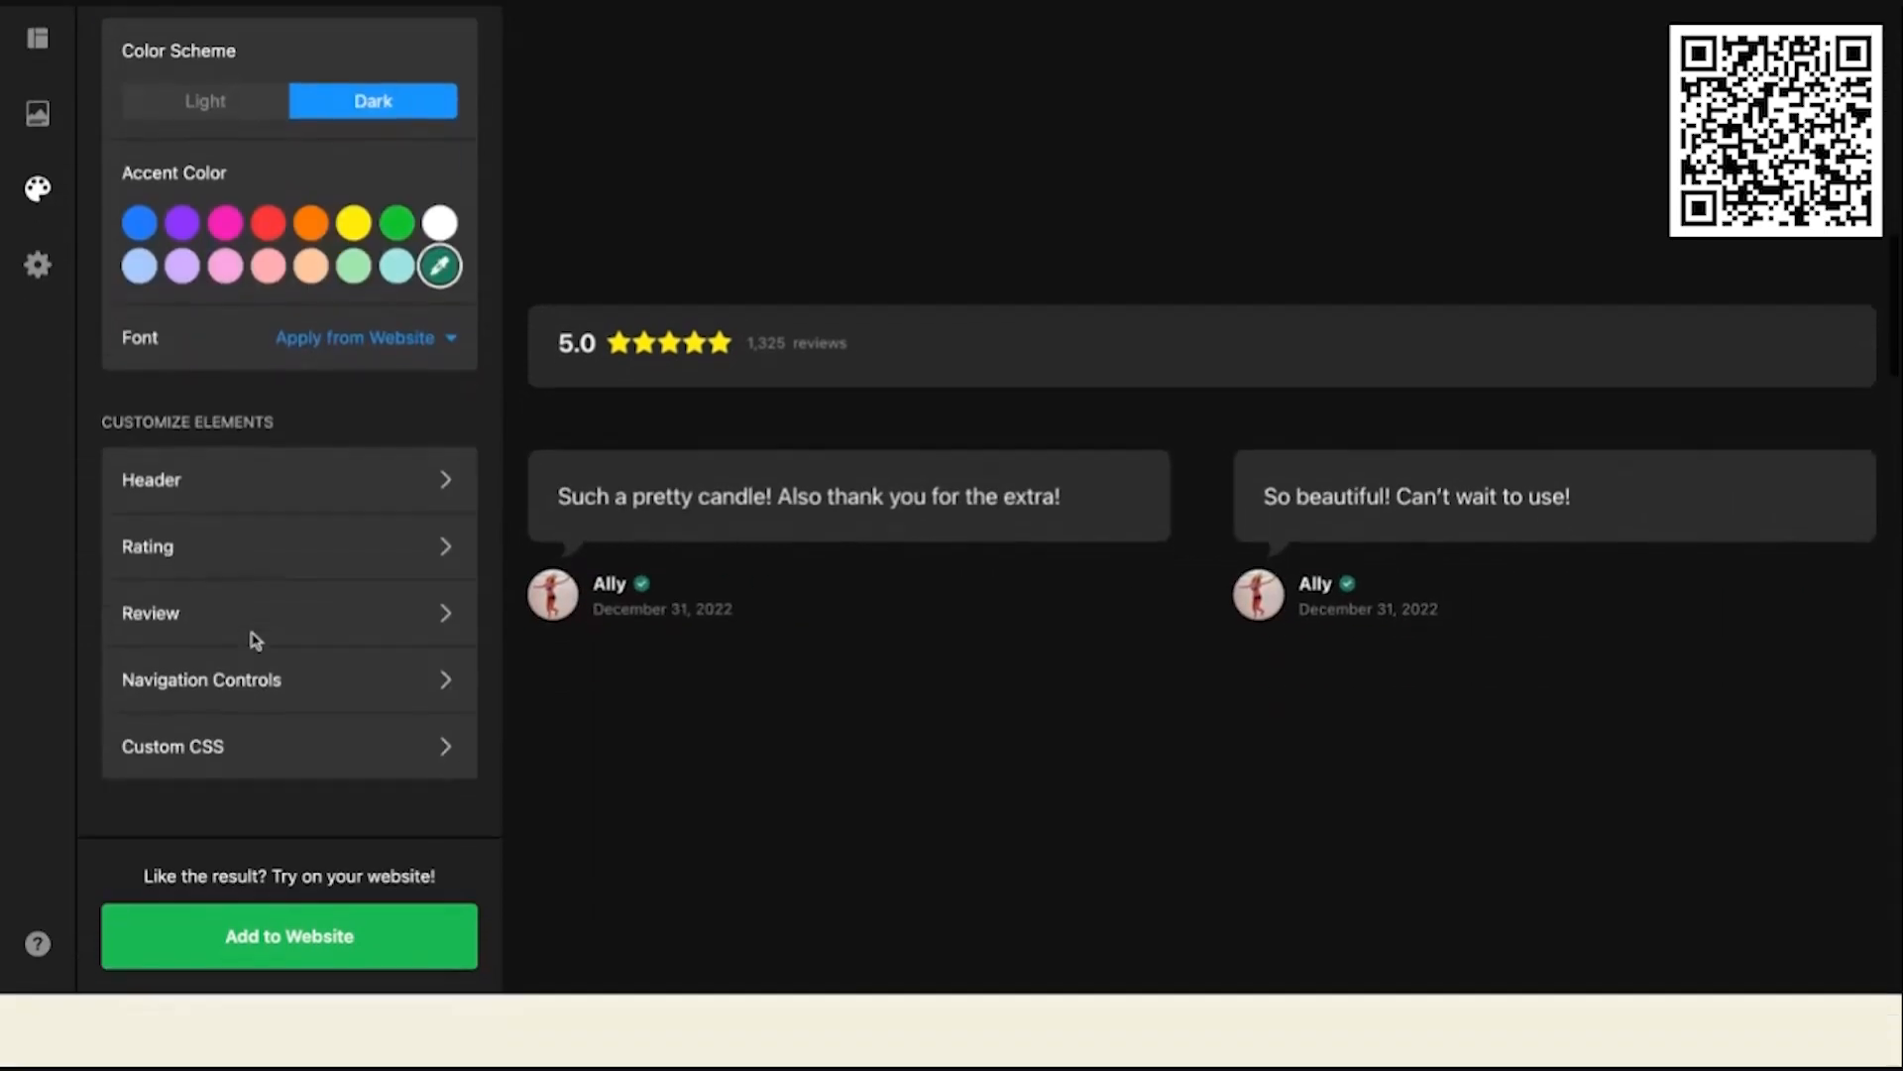
scroll(254, 641, up, 2)
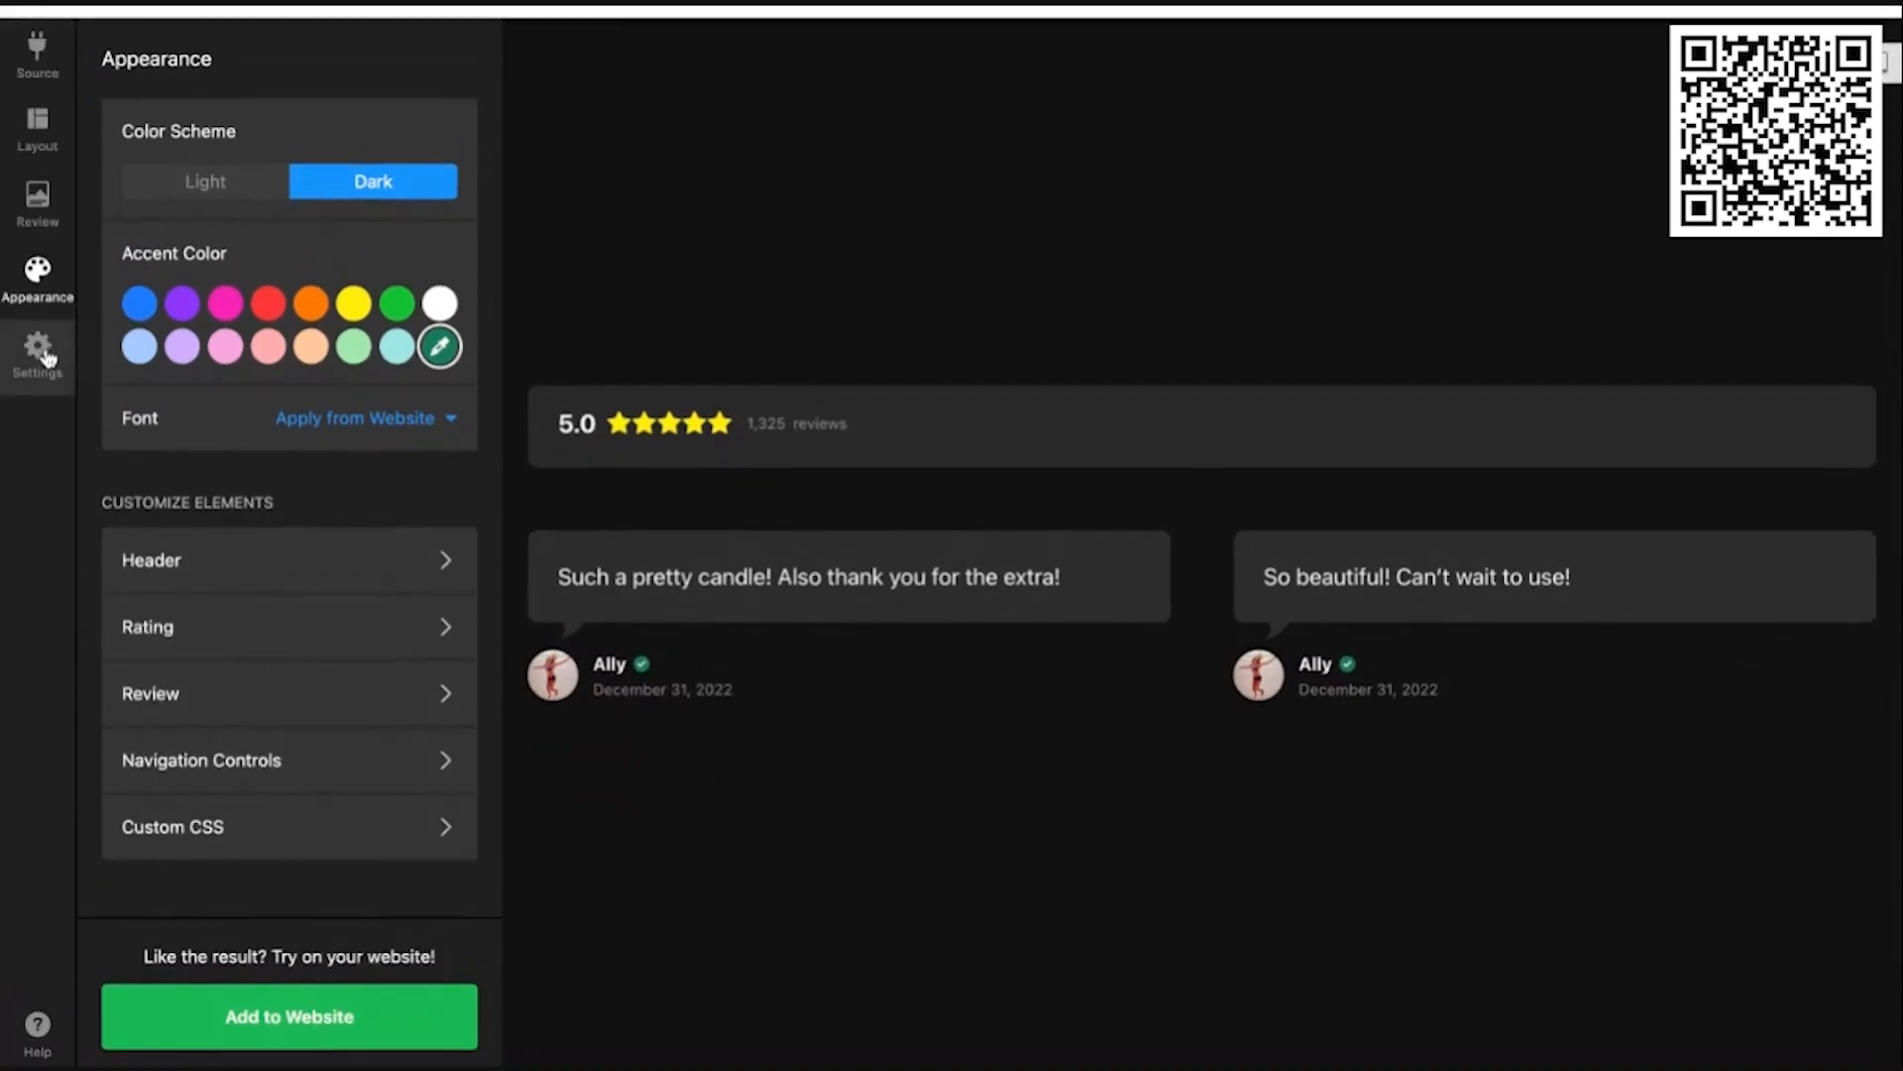
Step: Open the widget's language settings and browse the available languages, keeping English, US
click(47, 359)
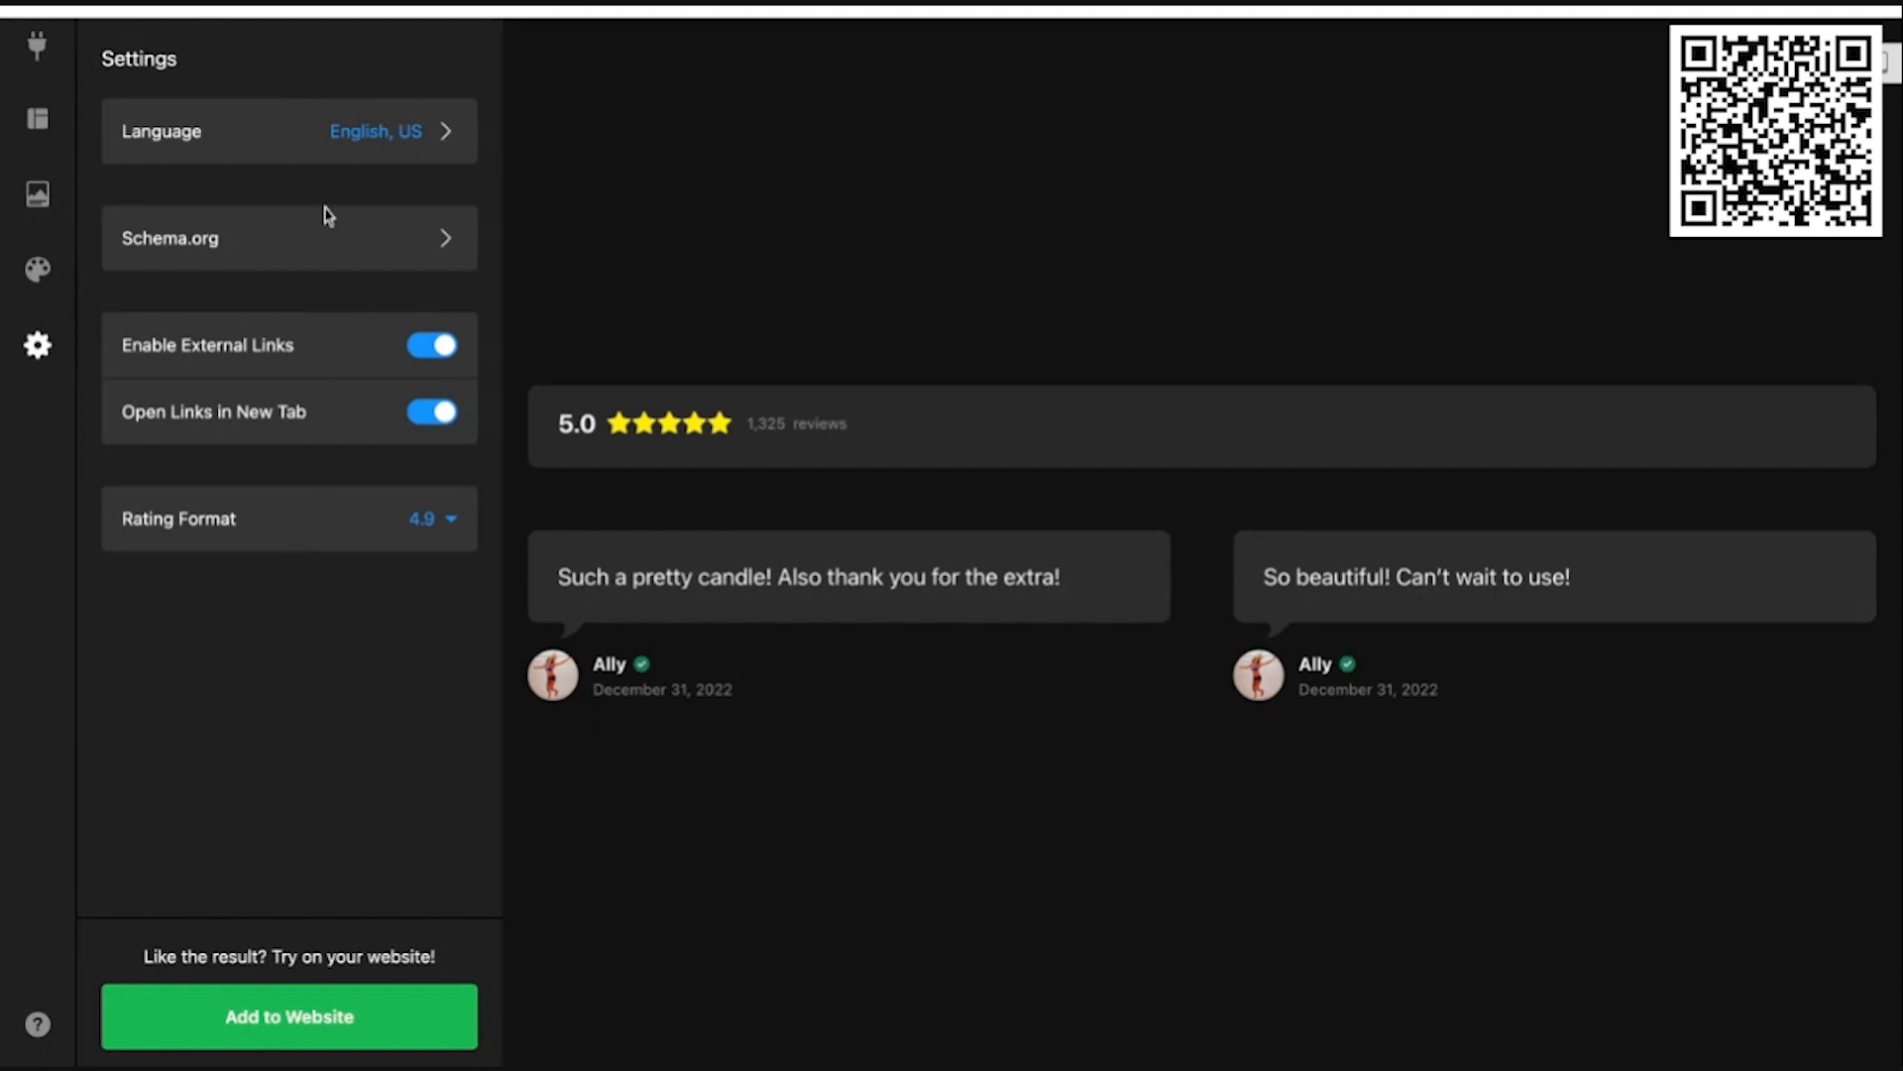
click(452, 148)
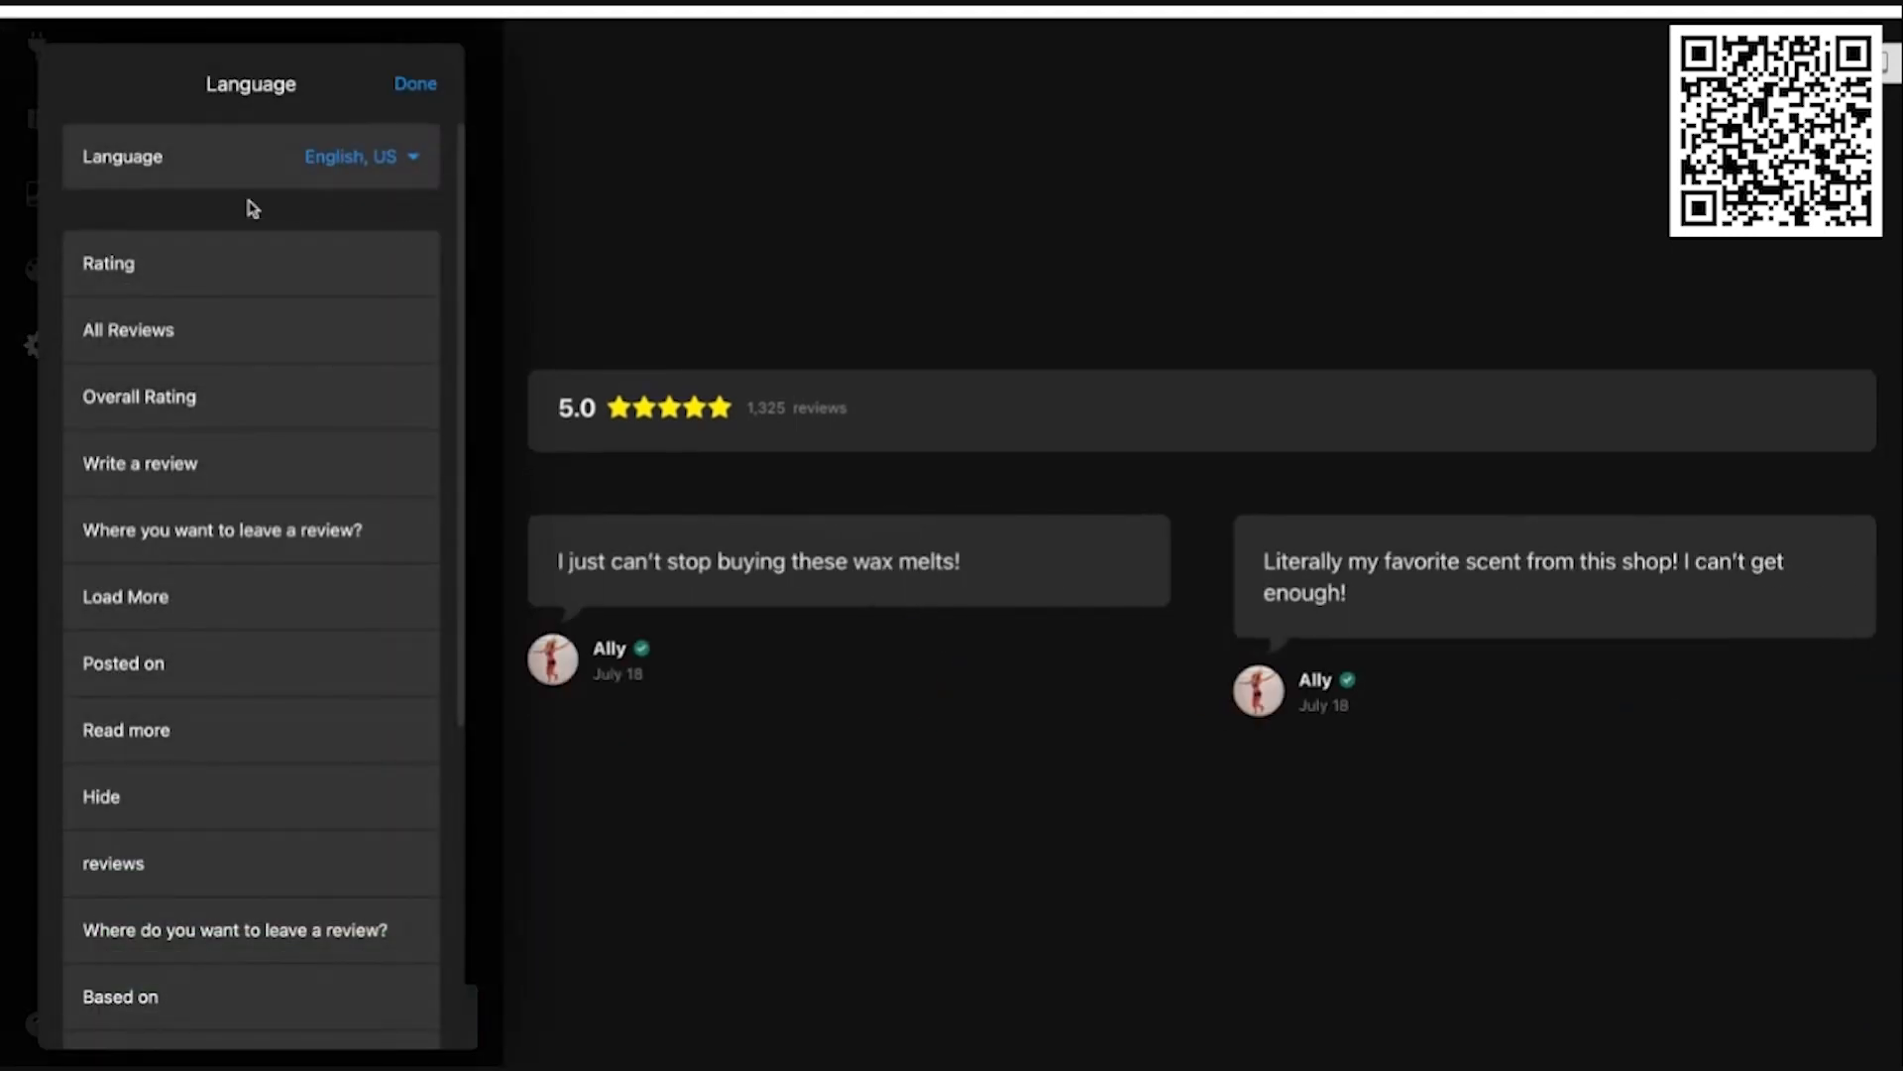
scroll(238, 370, down, 5)
scroll(238, 370, up, 5)
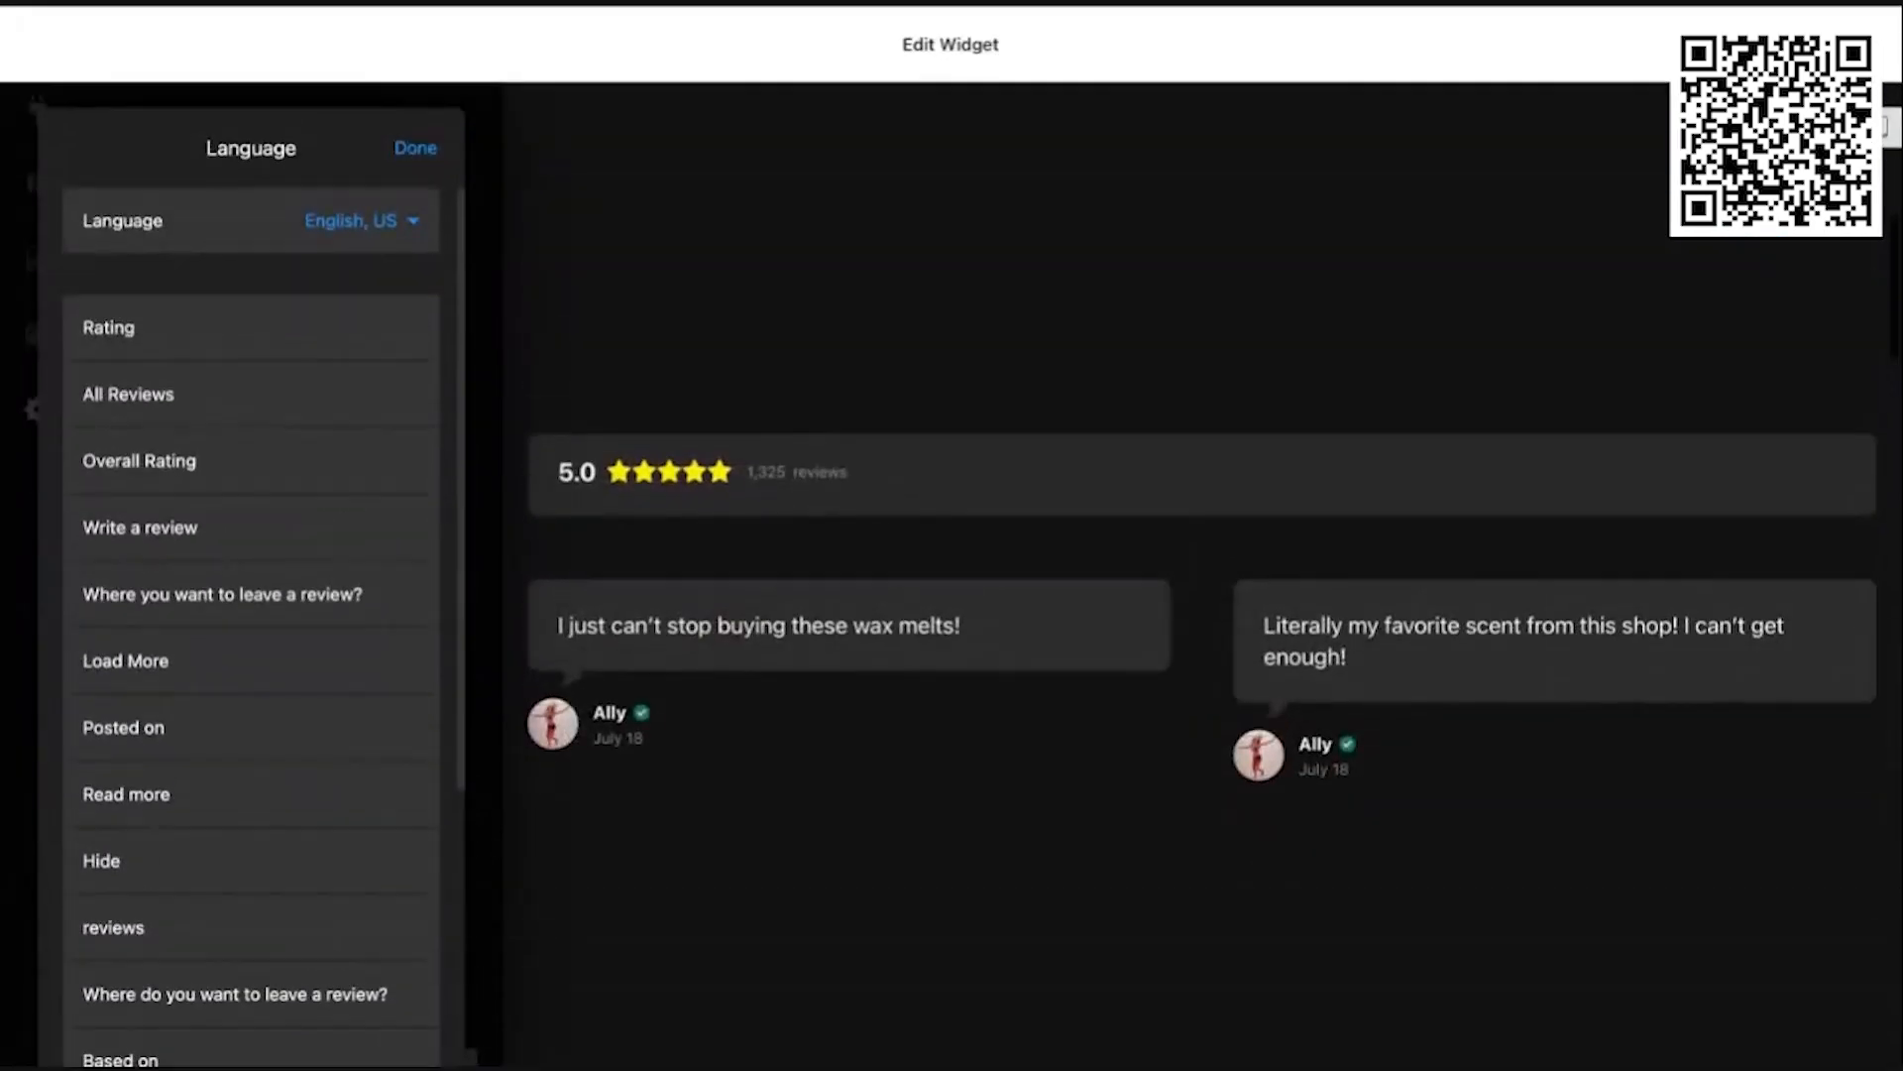
click(366, 224)
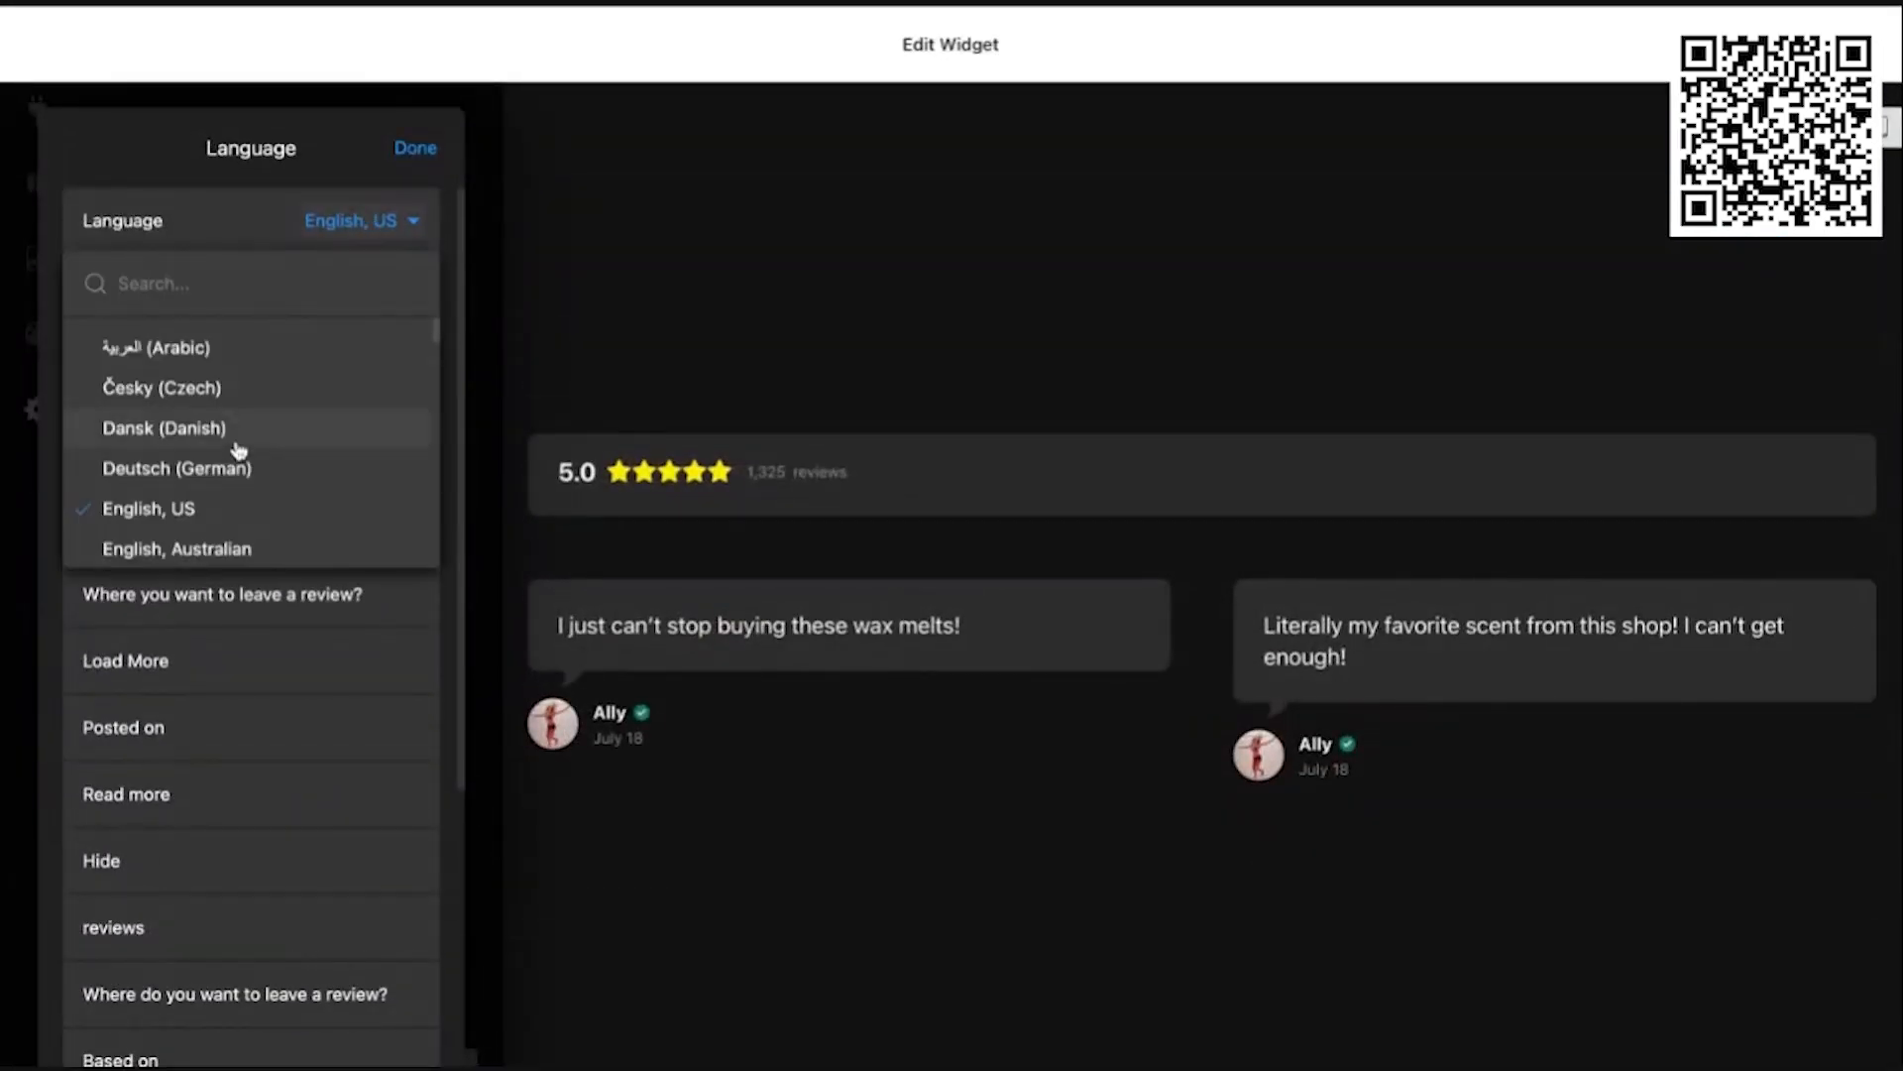
scroll(238, 440, down, 3)
scroll(242, 437, down, 10)
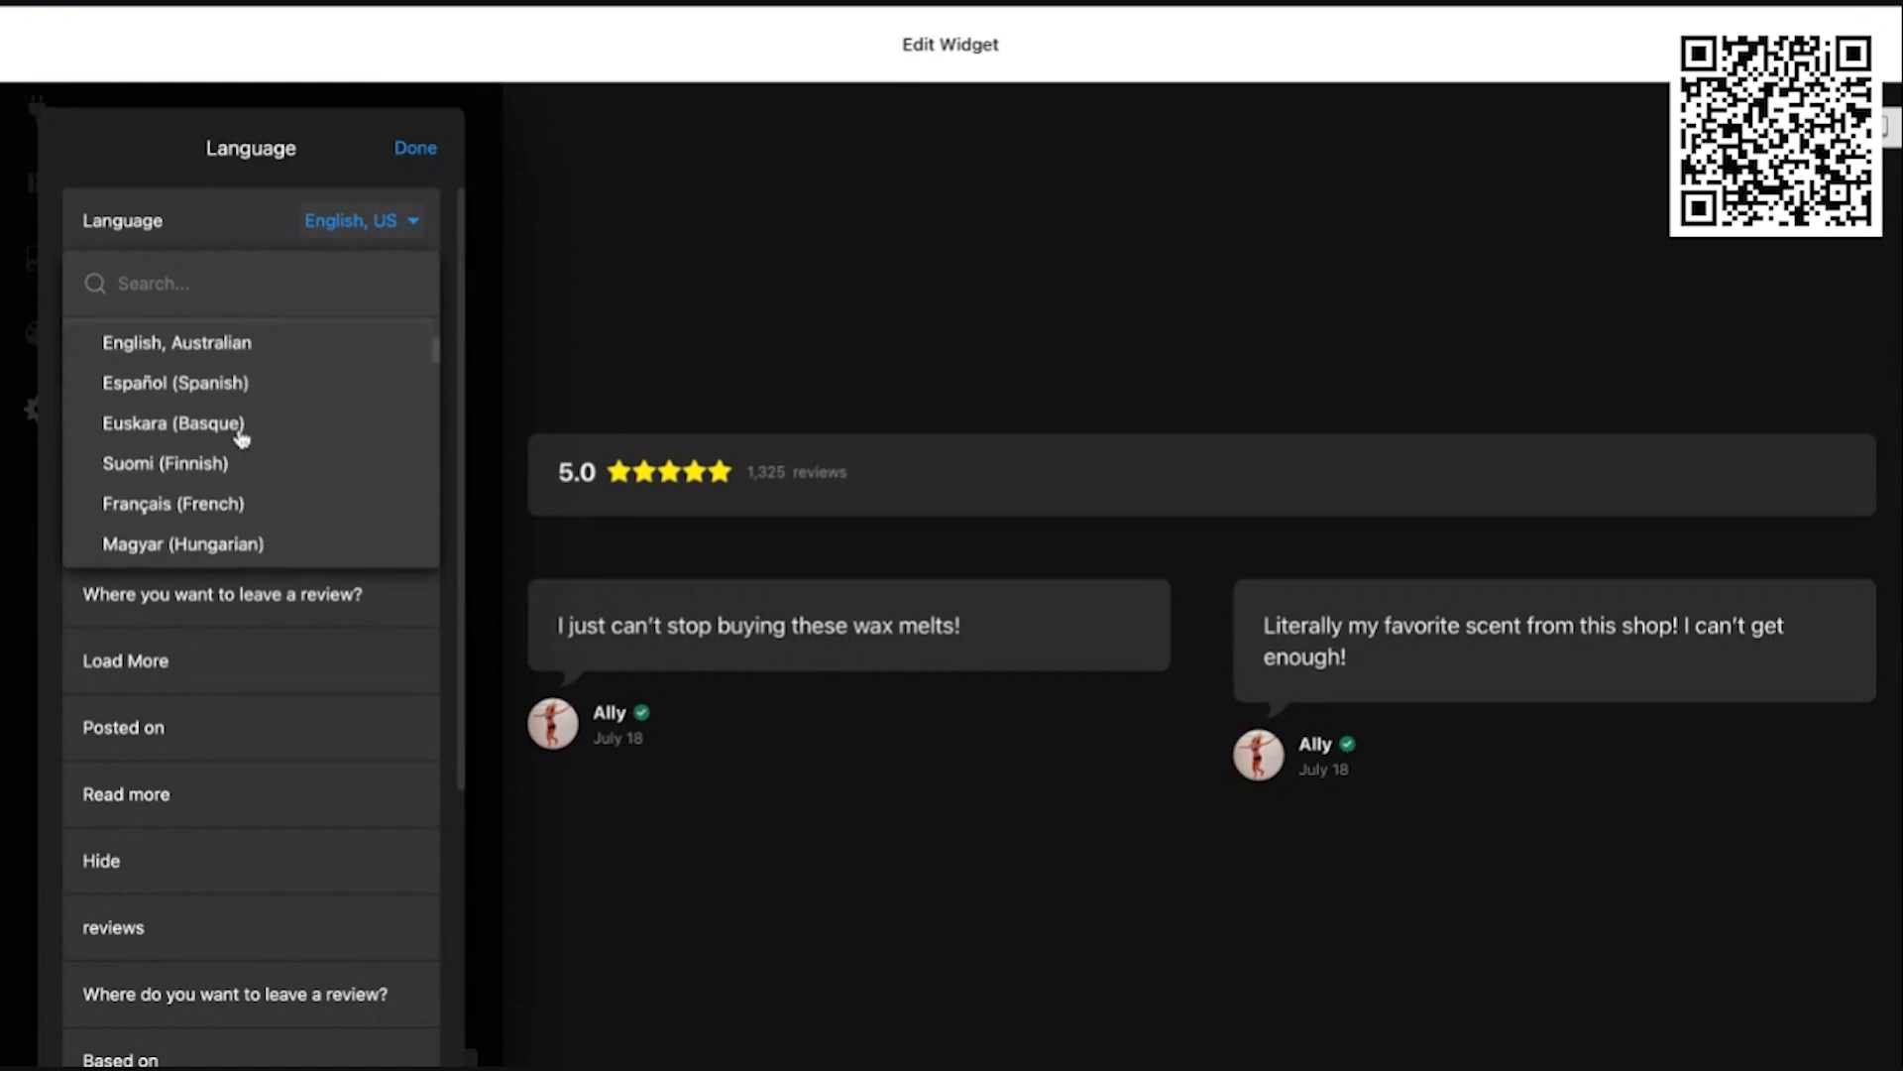
scroll(242, 437, up, 10)
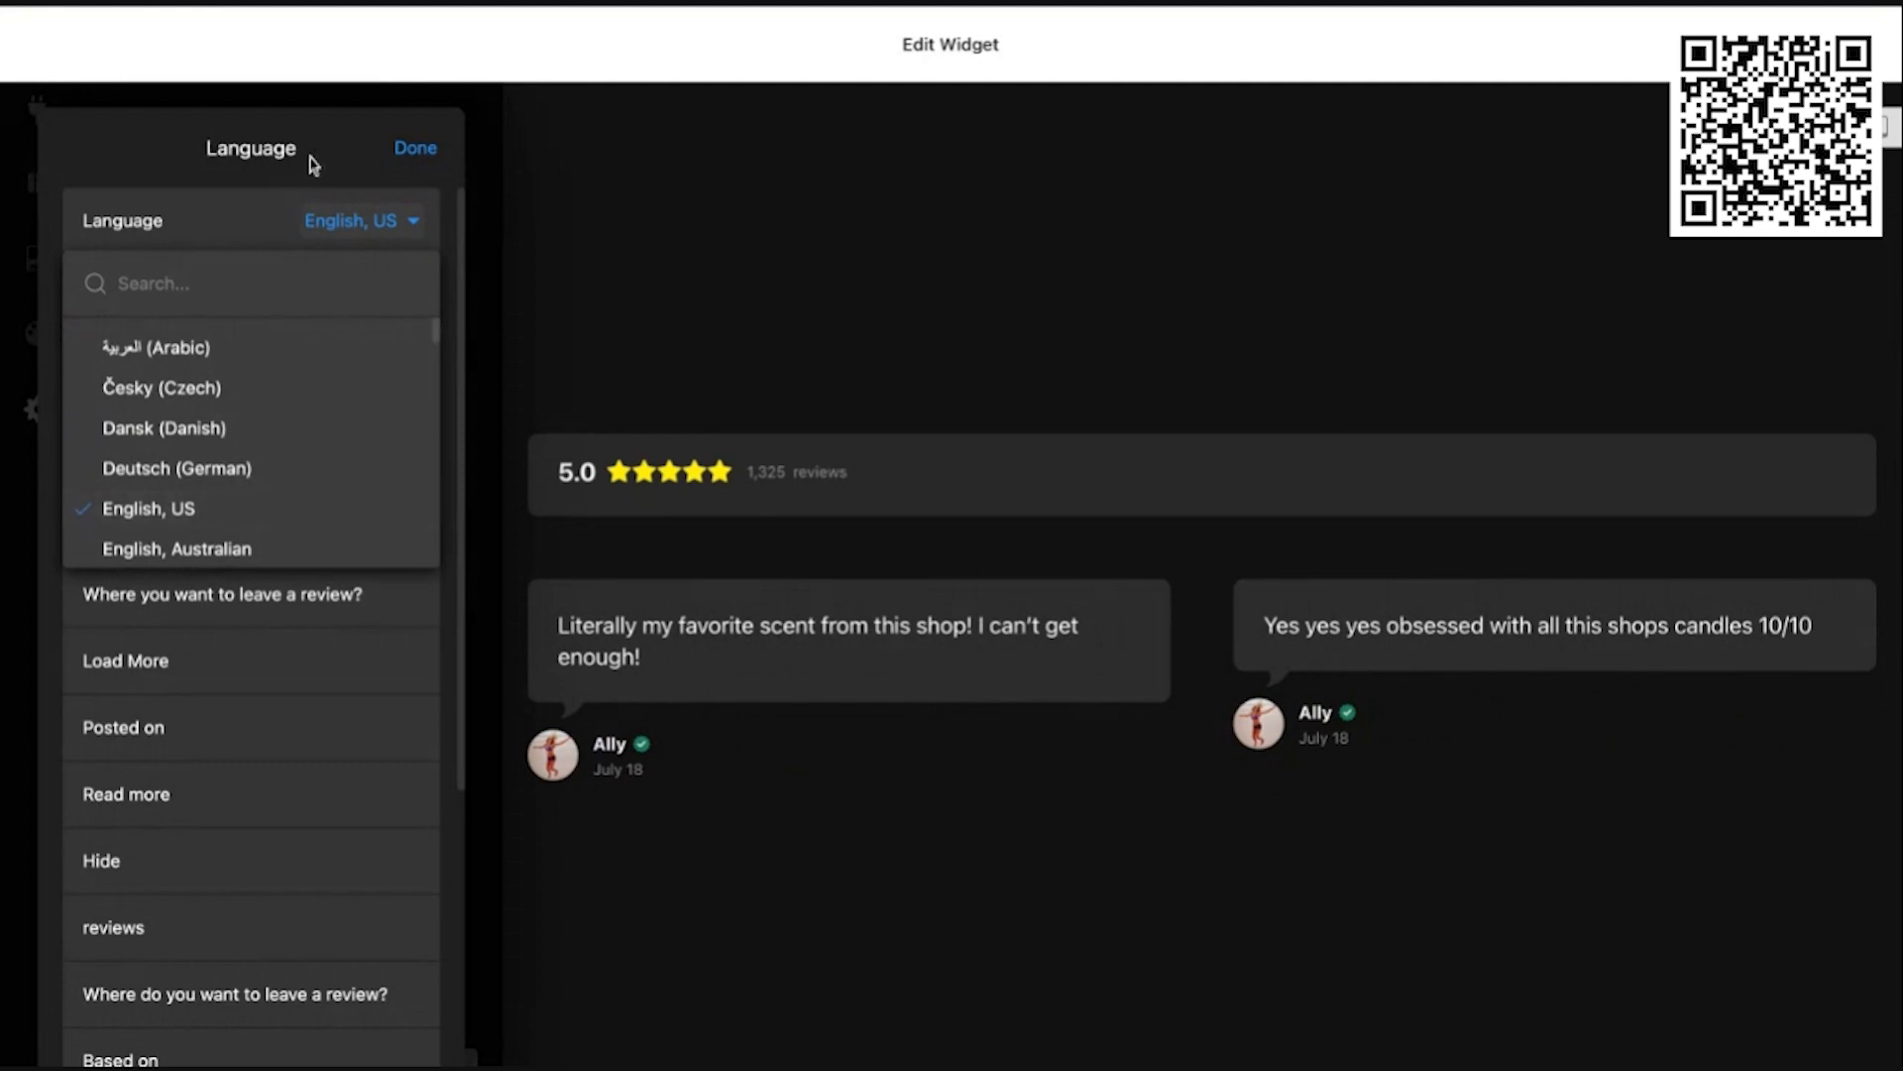
click(416, 147)
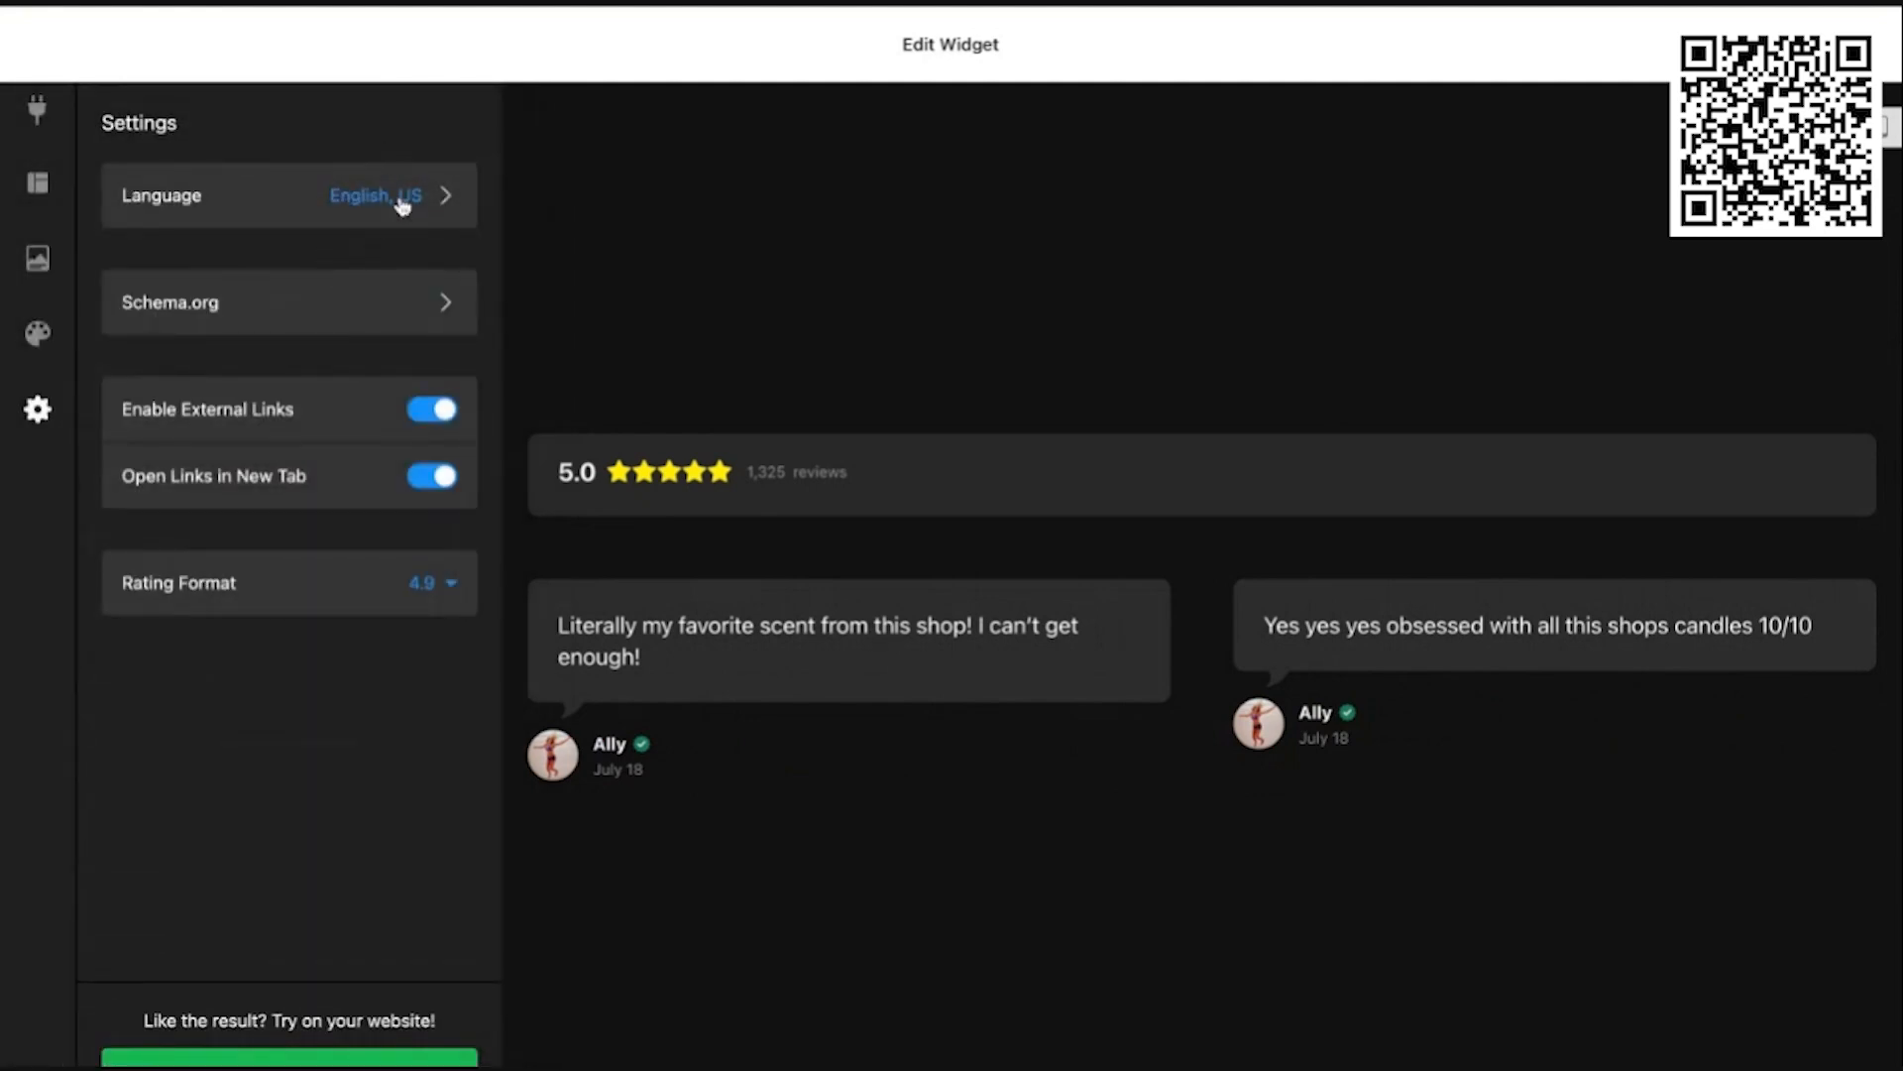
Step: Reopen the language settings and look through the full list of editable text captions
click(396, 198)
click(110, 325)
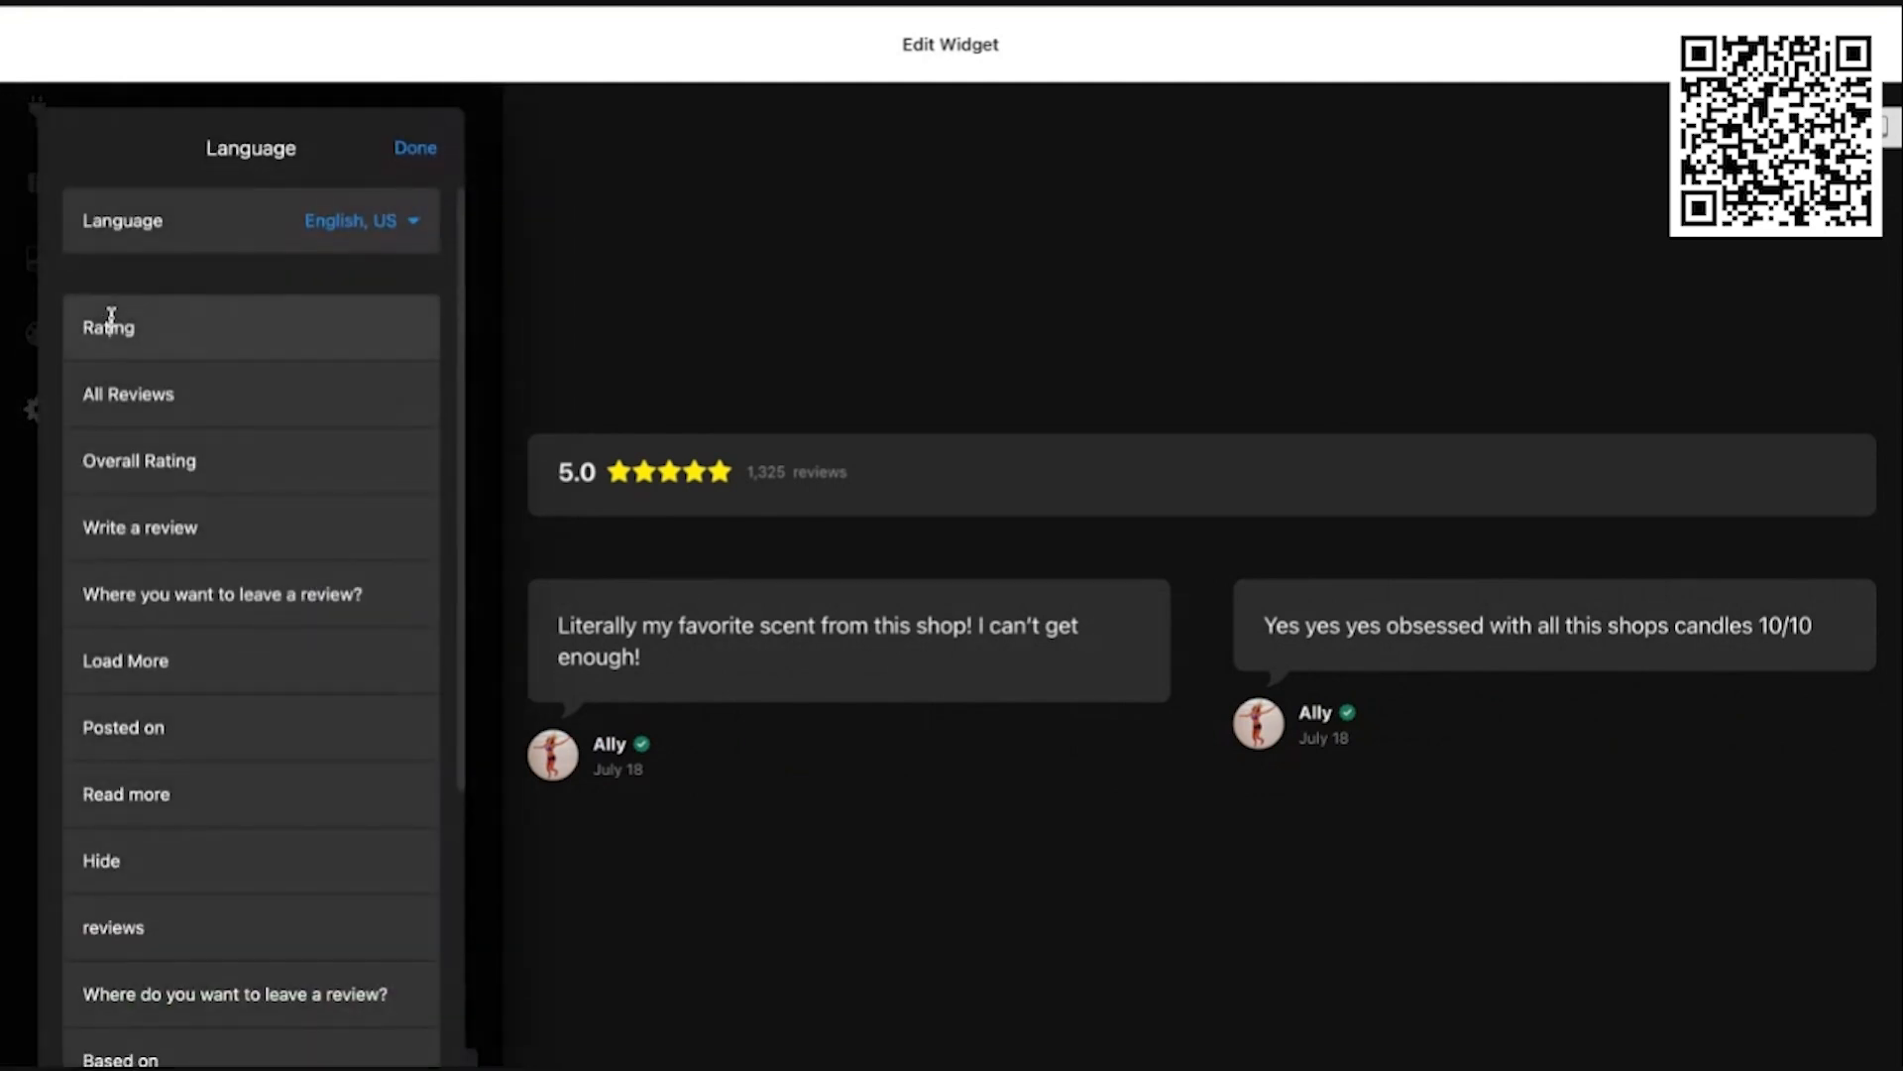
scroll(222, 398, down, 2)
scroll(221, 397, down, 10)
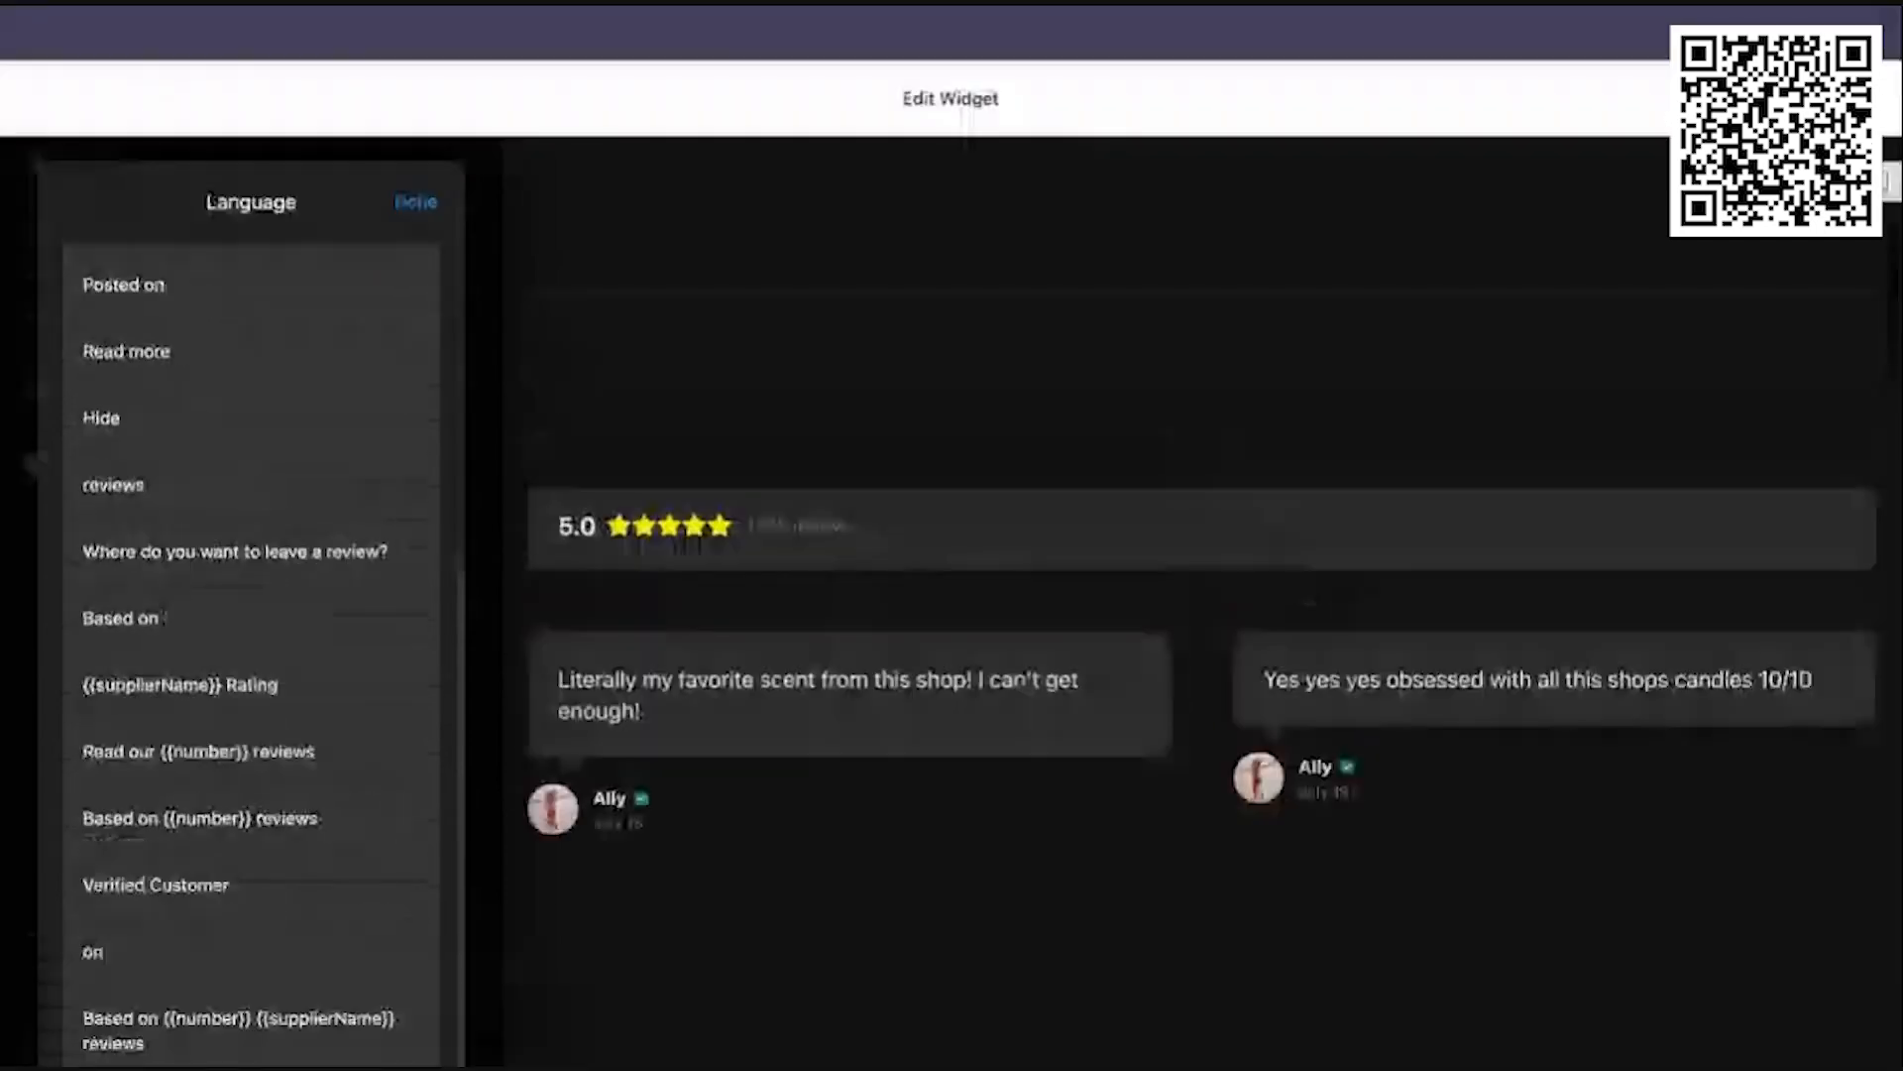
scroll(159, 391, up, 10)
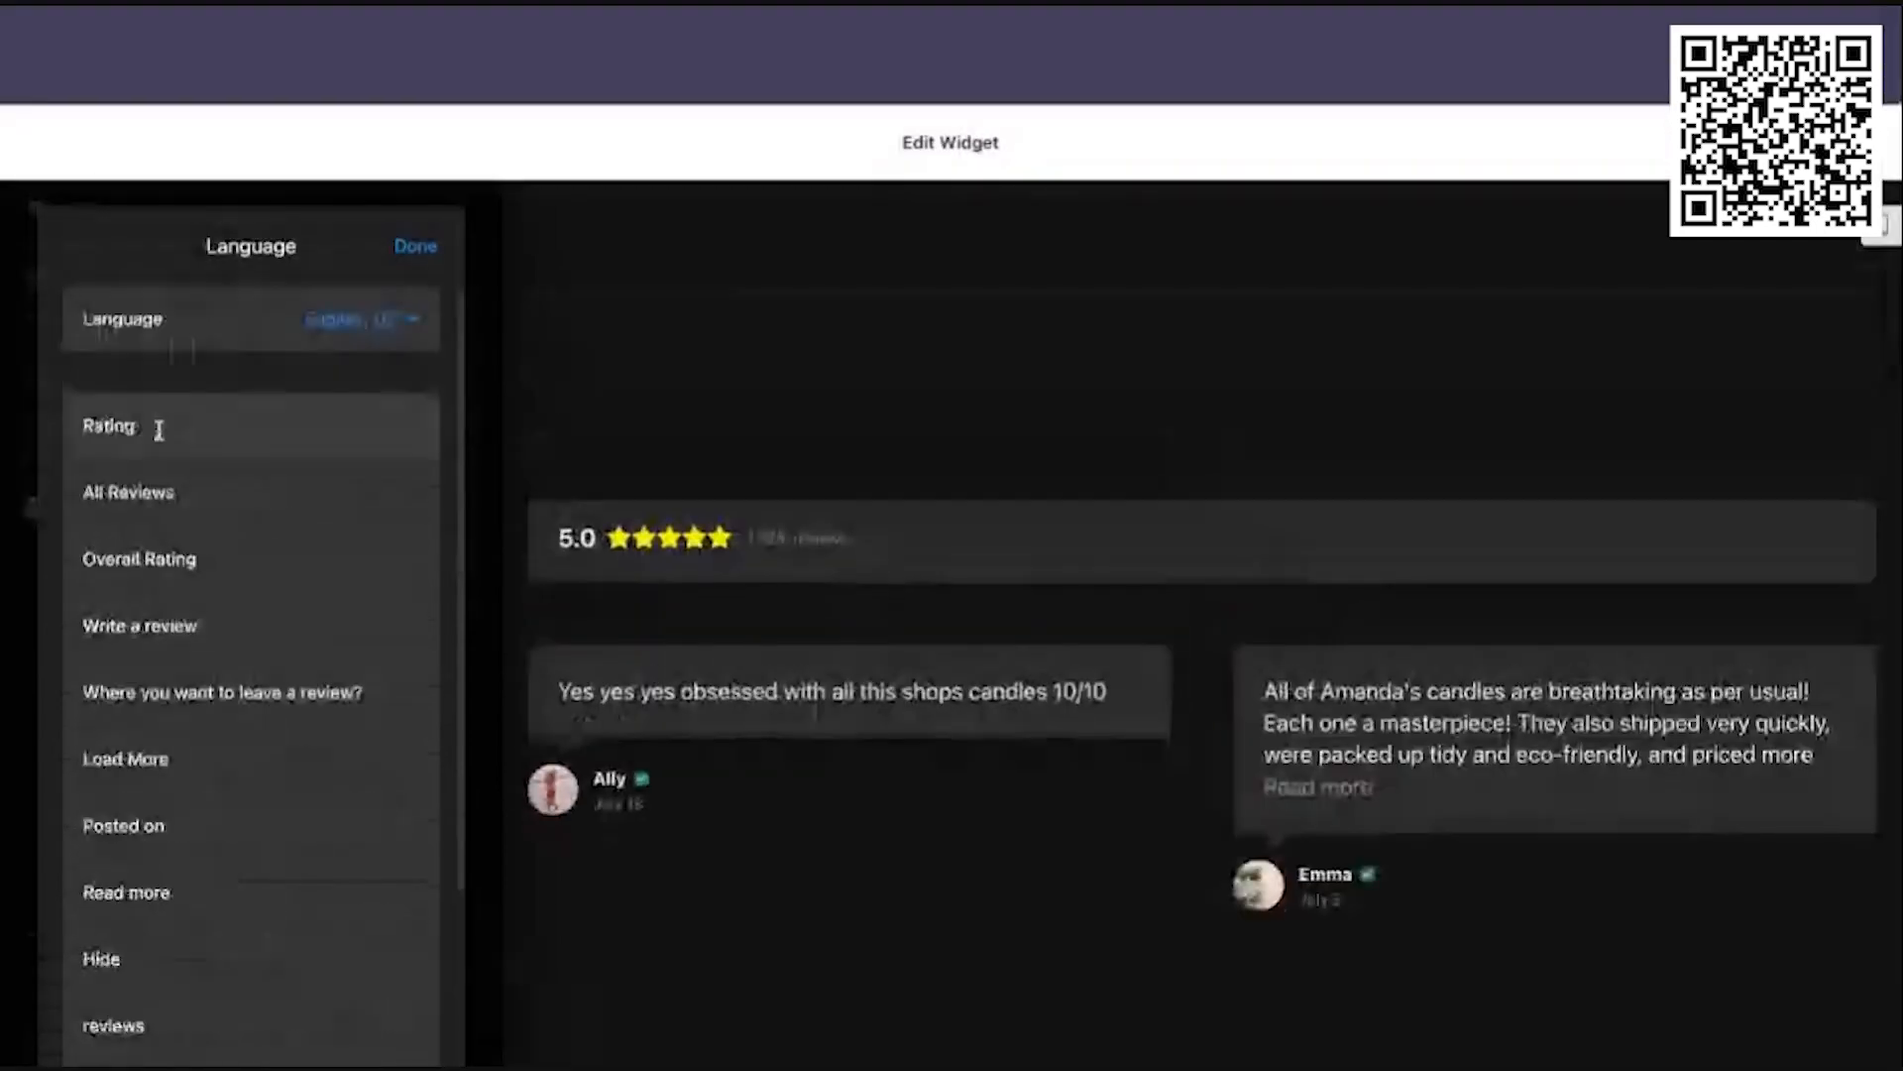
Step: Try editing the Rating caption by removing its last letter, restore it to Rating, and close the language settings
double_click(129, 426)
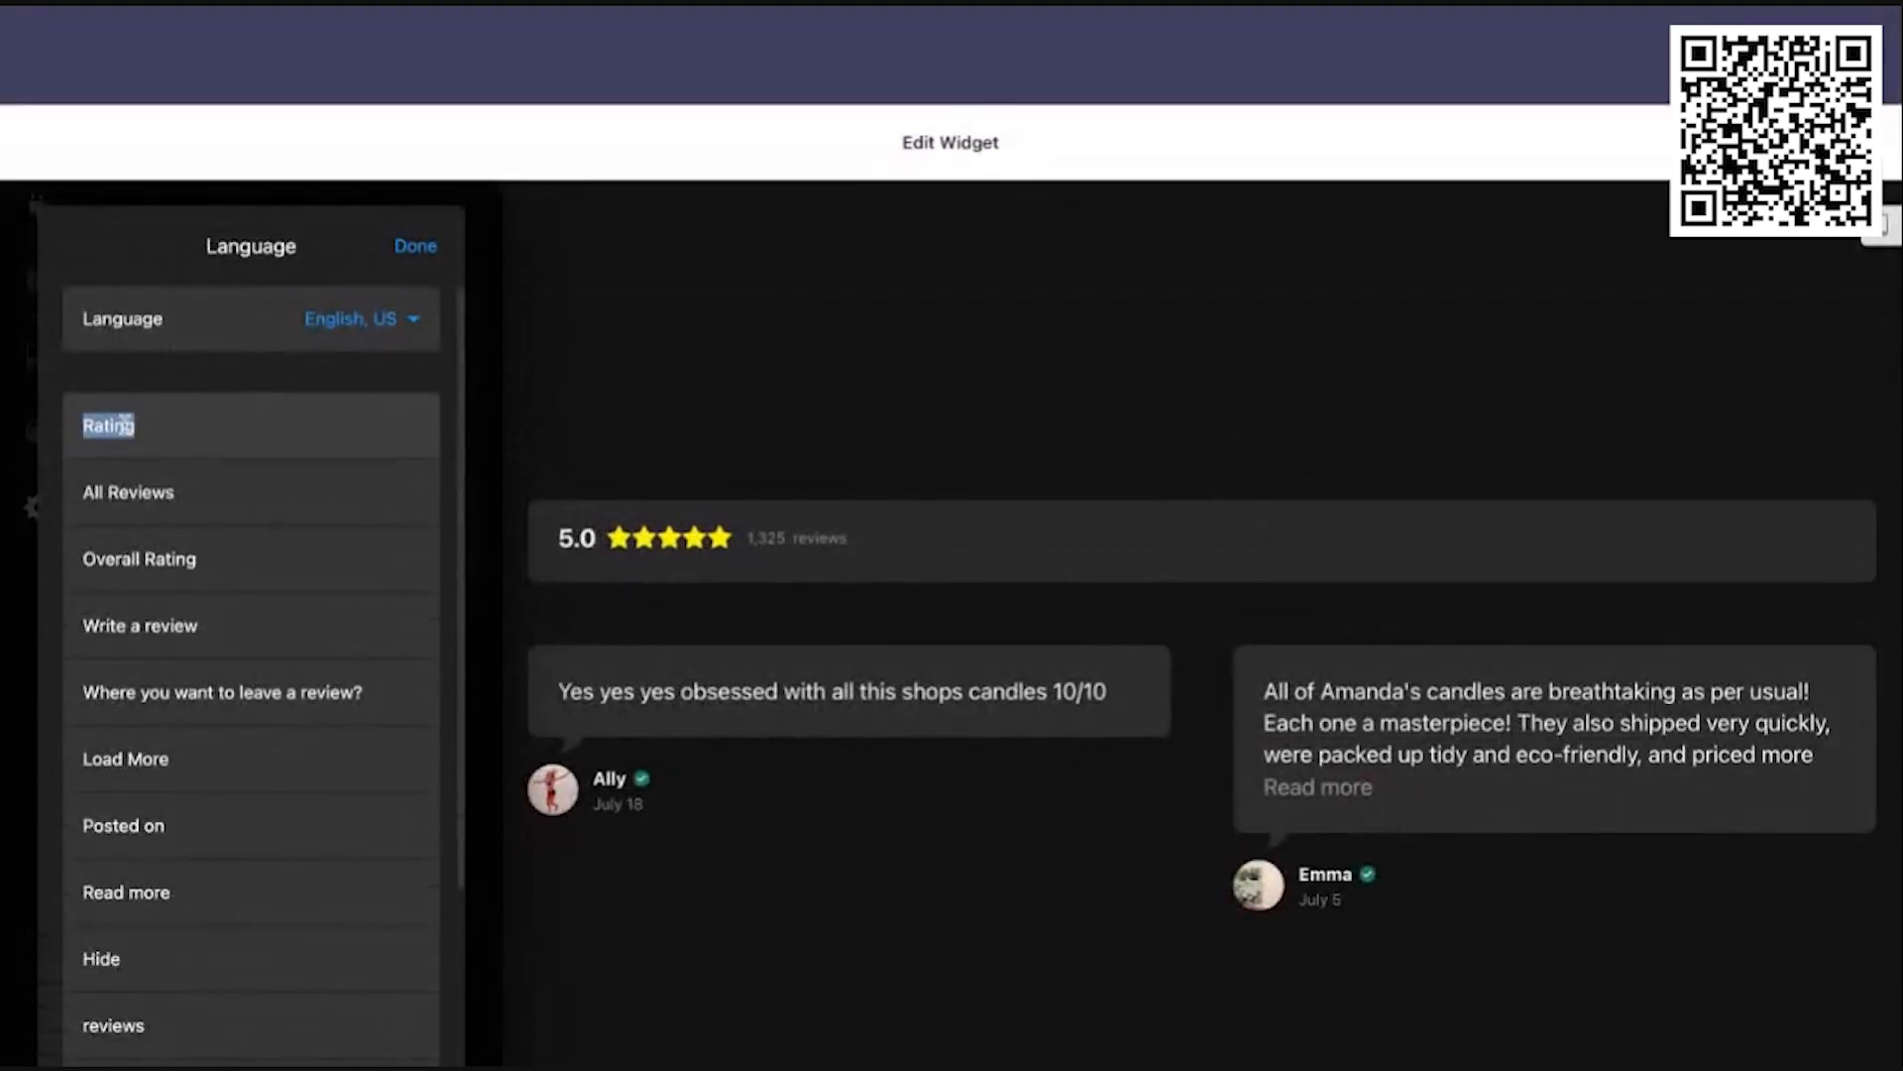
click(132, 425)
key(Delete)
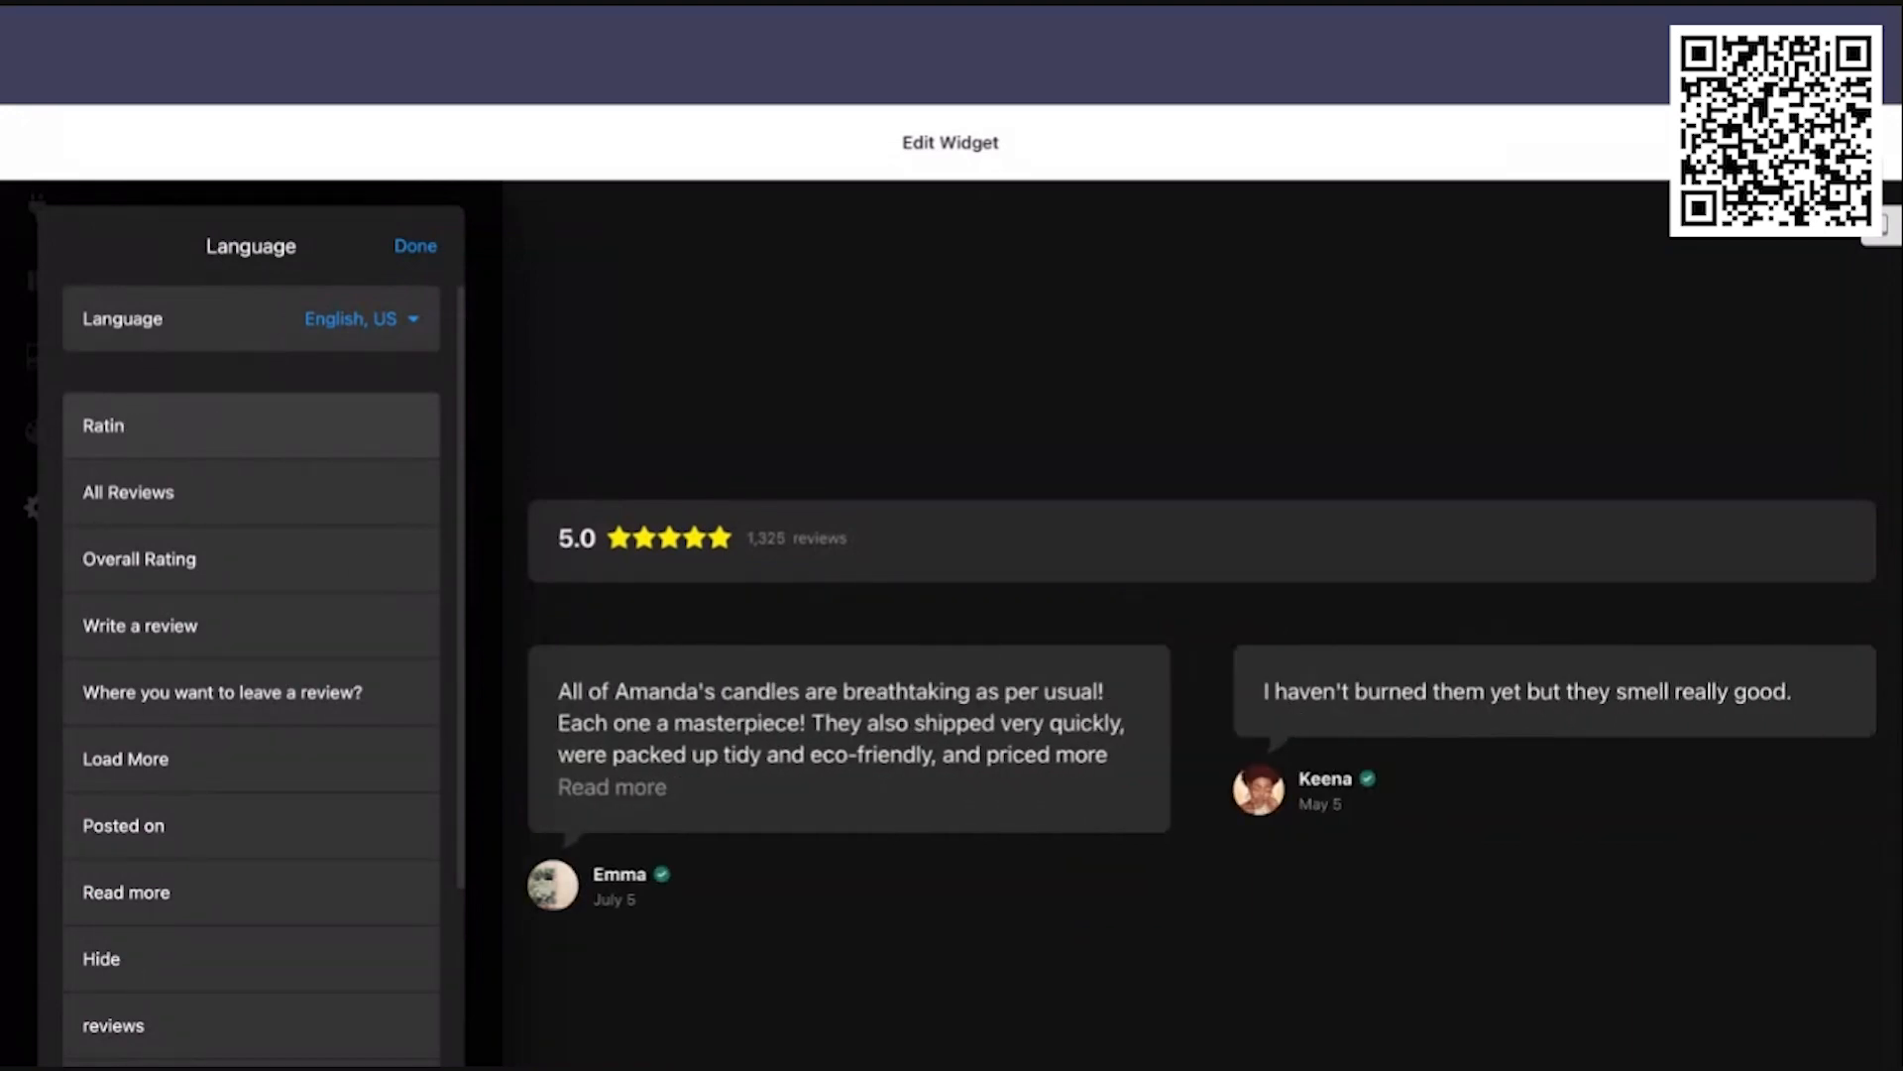
text(g)
click(284, 386)
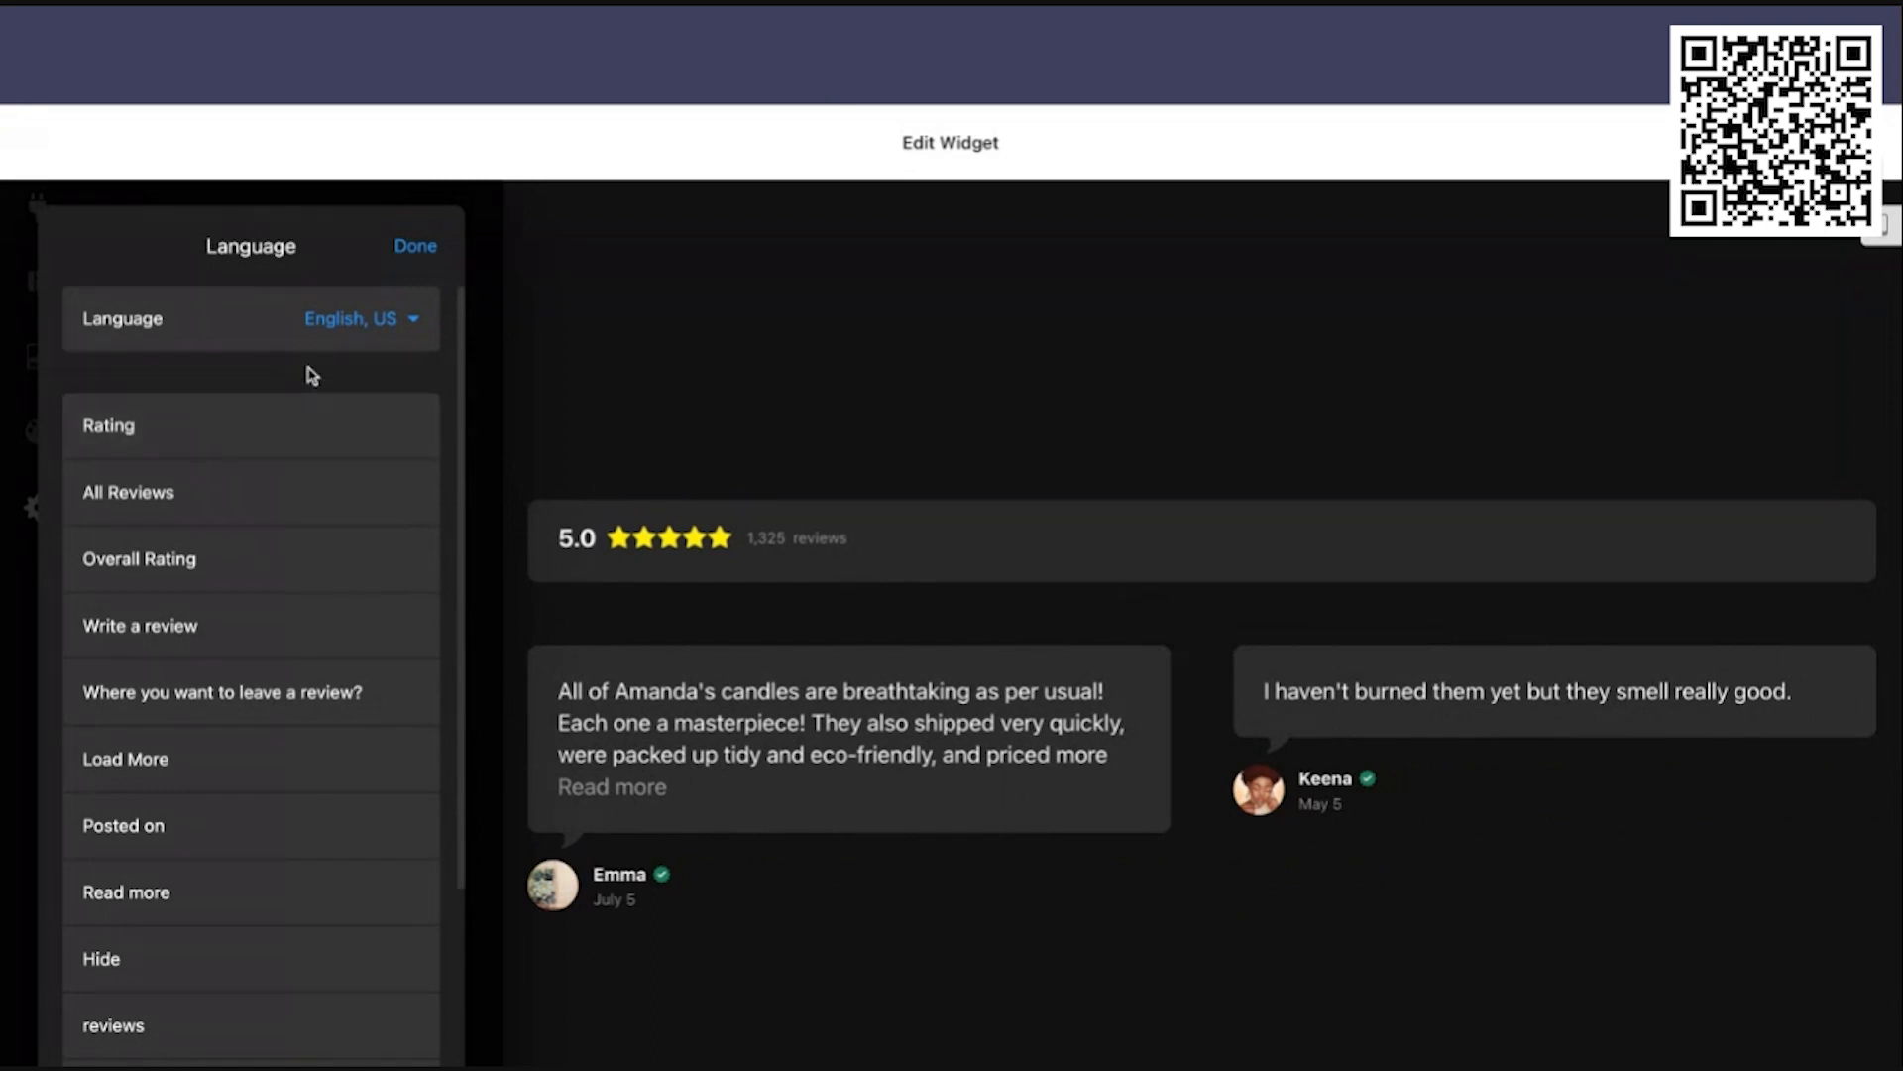
click(397, 252)
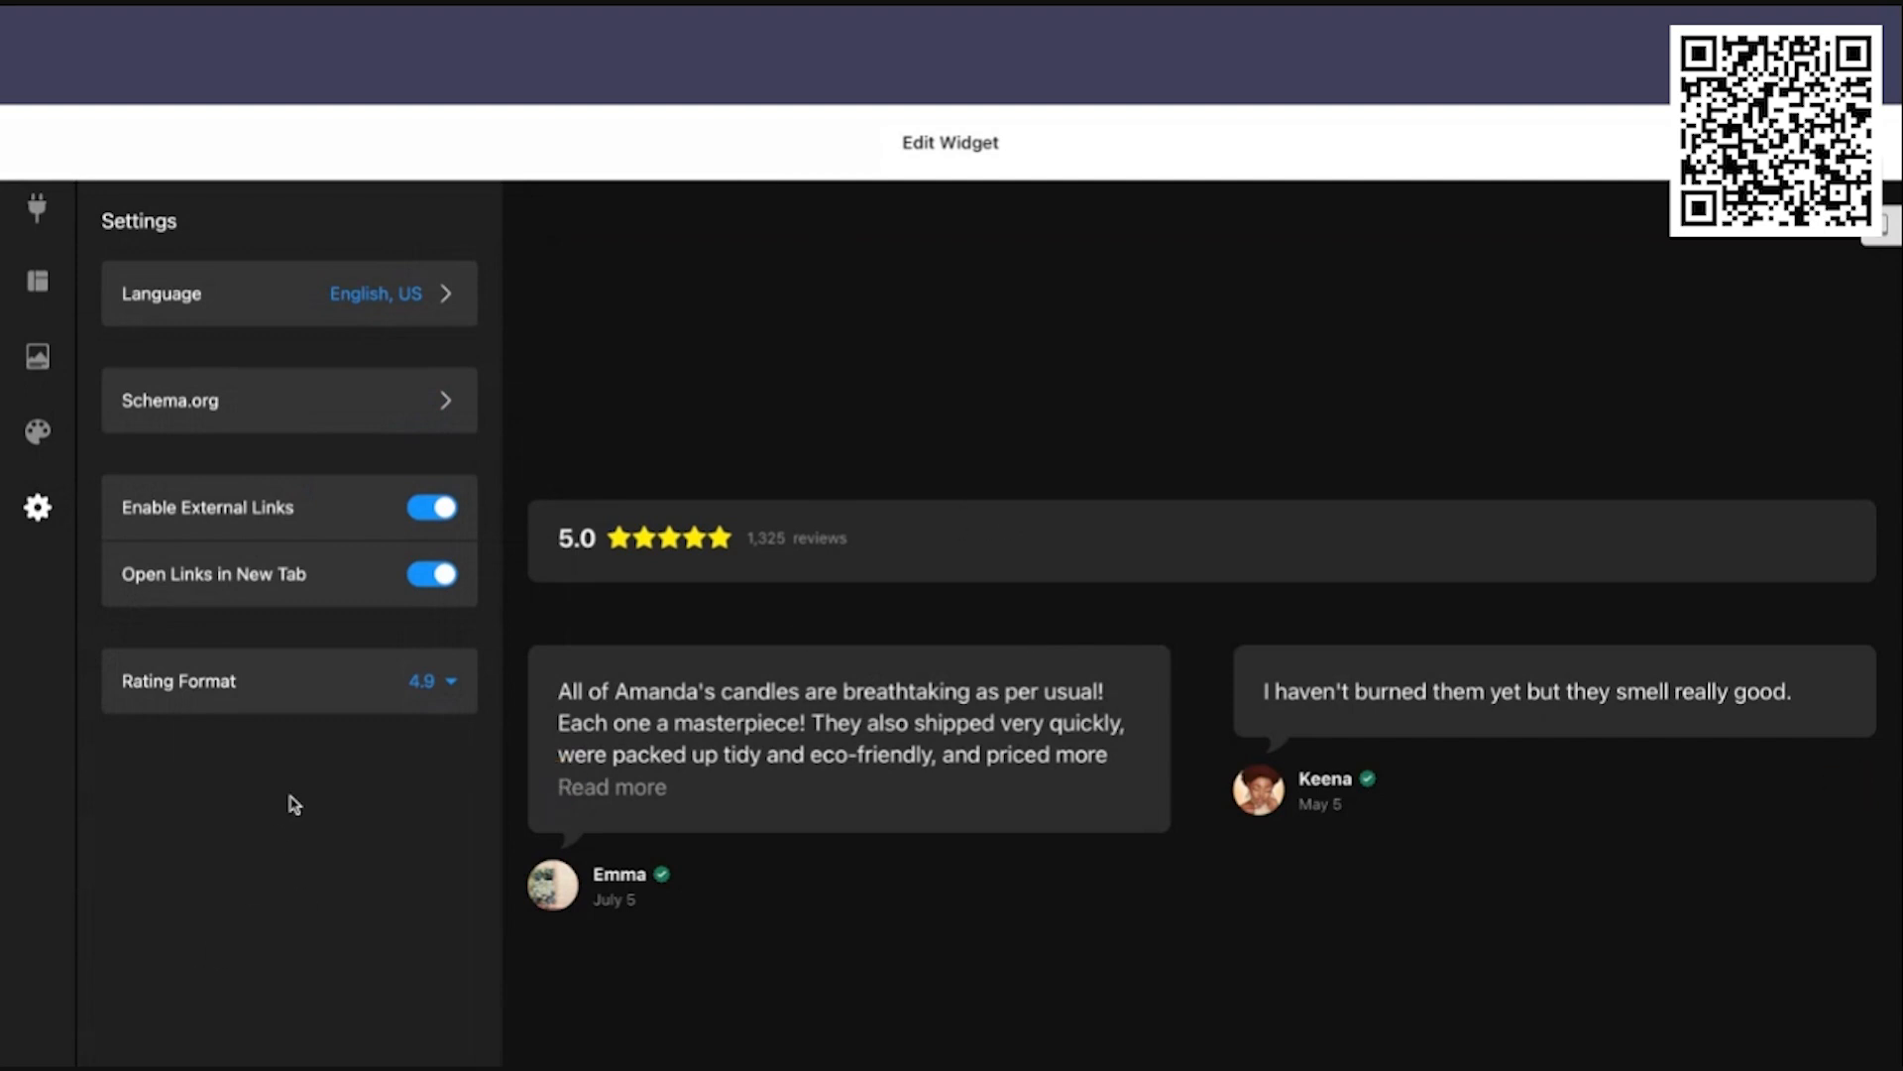
Step: Compare the Read more and Hide captions in the language settings with the long review expanded in the preview
click(322, 289)
scroll(177, 926, down, 5)
scroll(178, 927, up, 5)
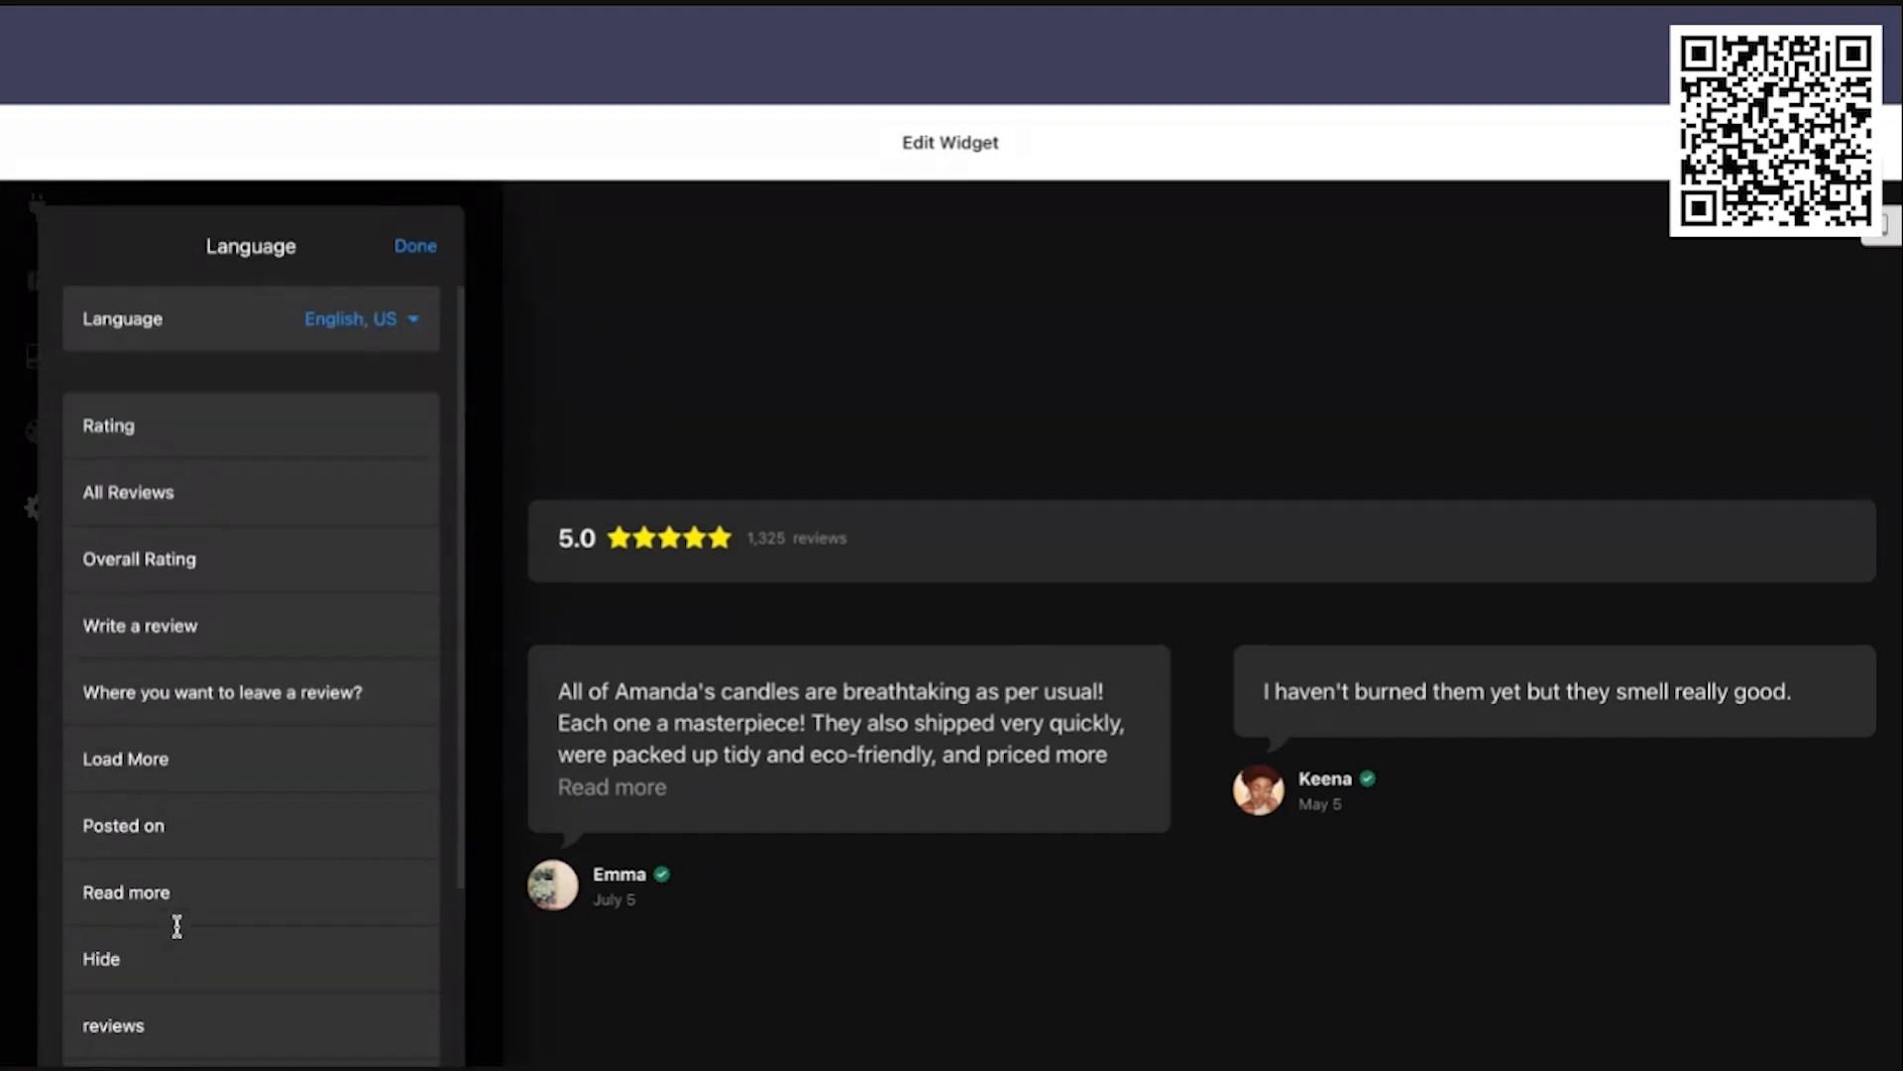
click(421, 245)
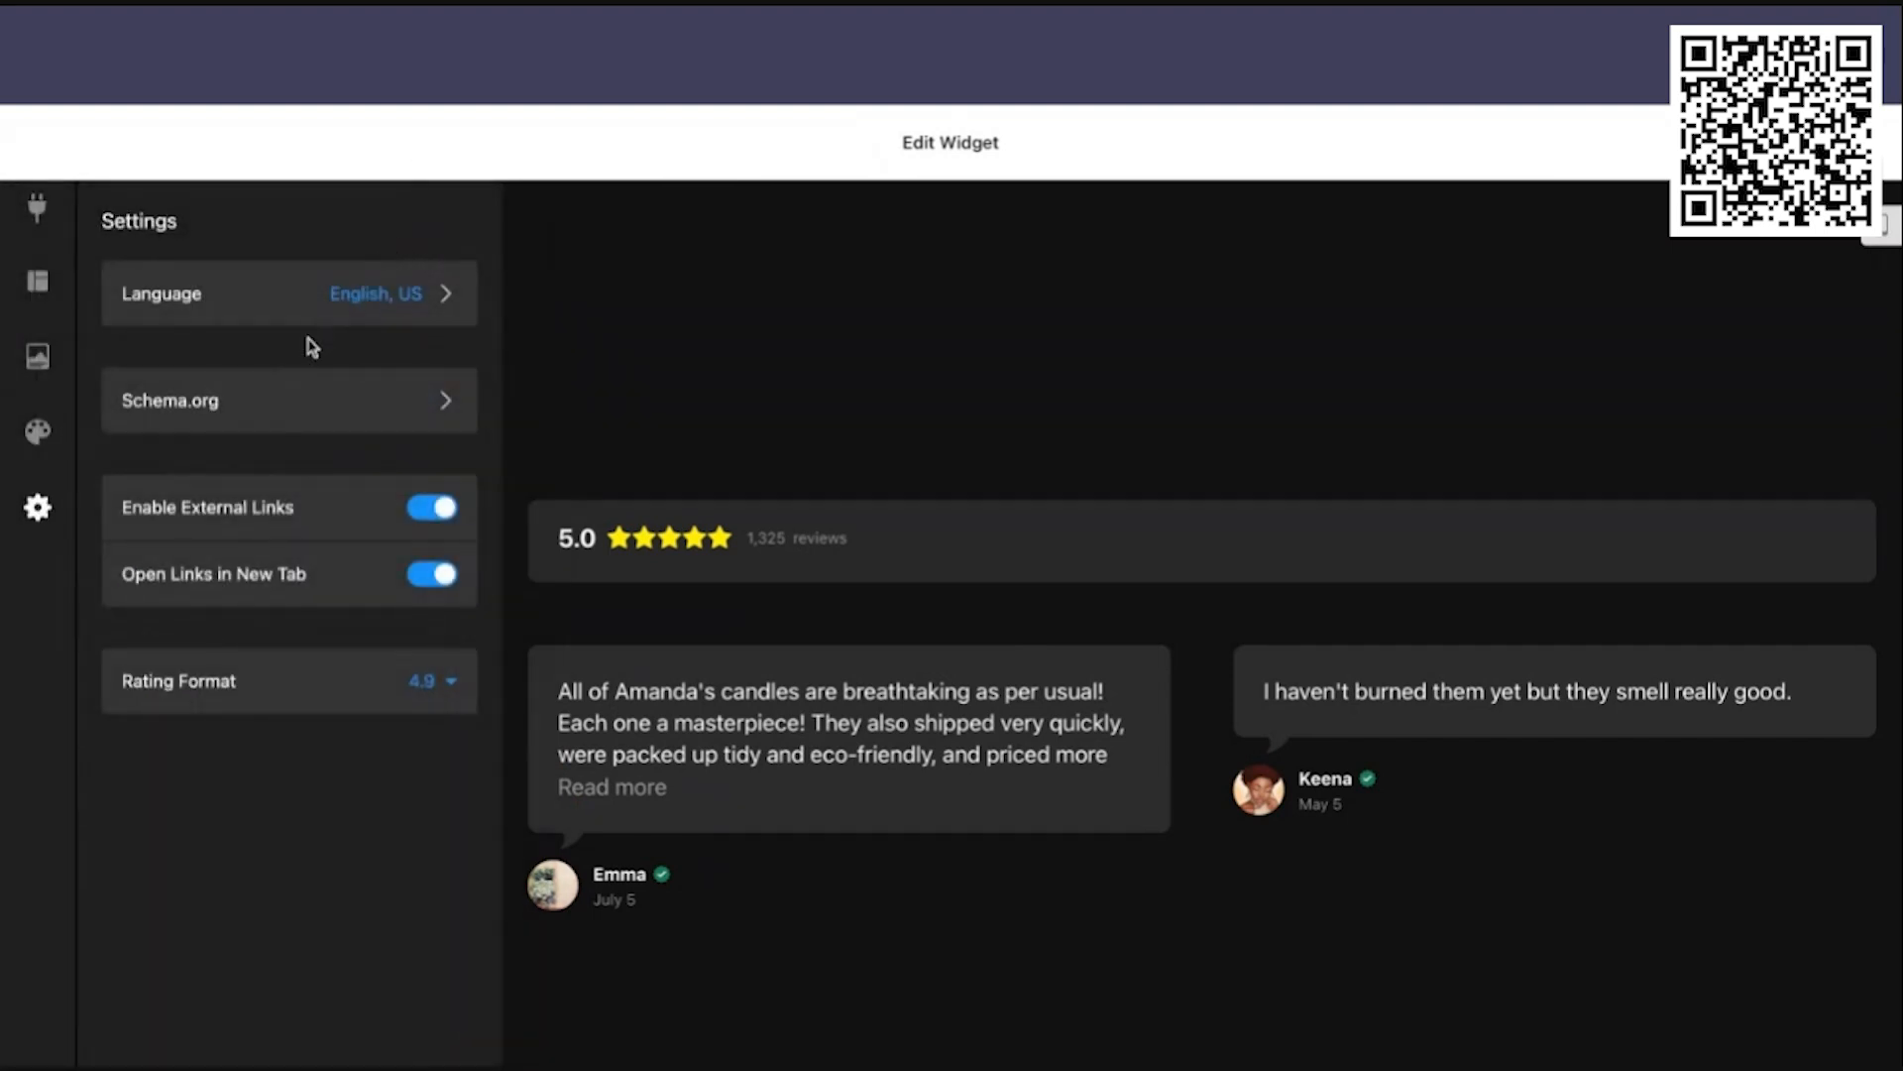
click(637, 804)
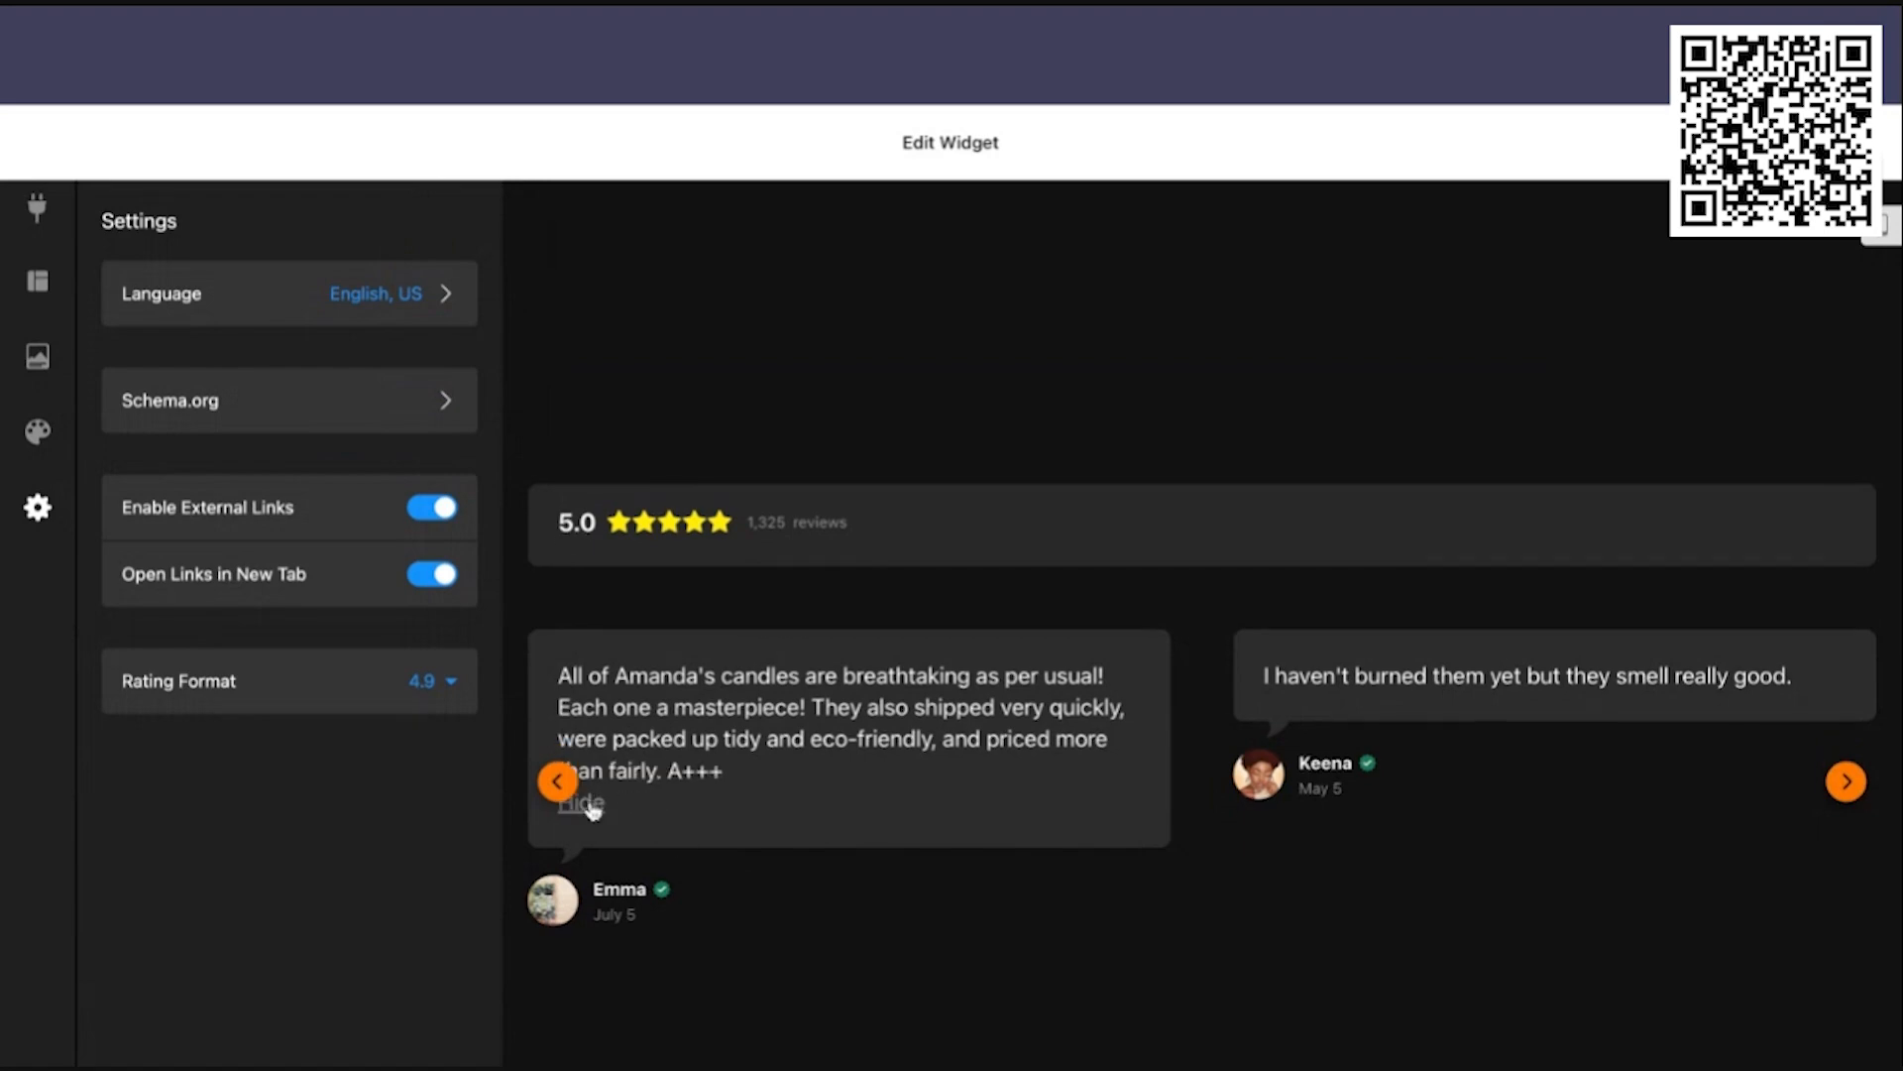
click(405, 319)
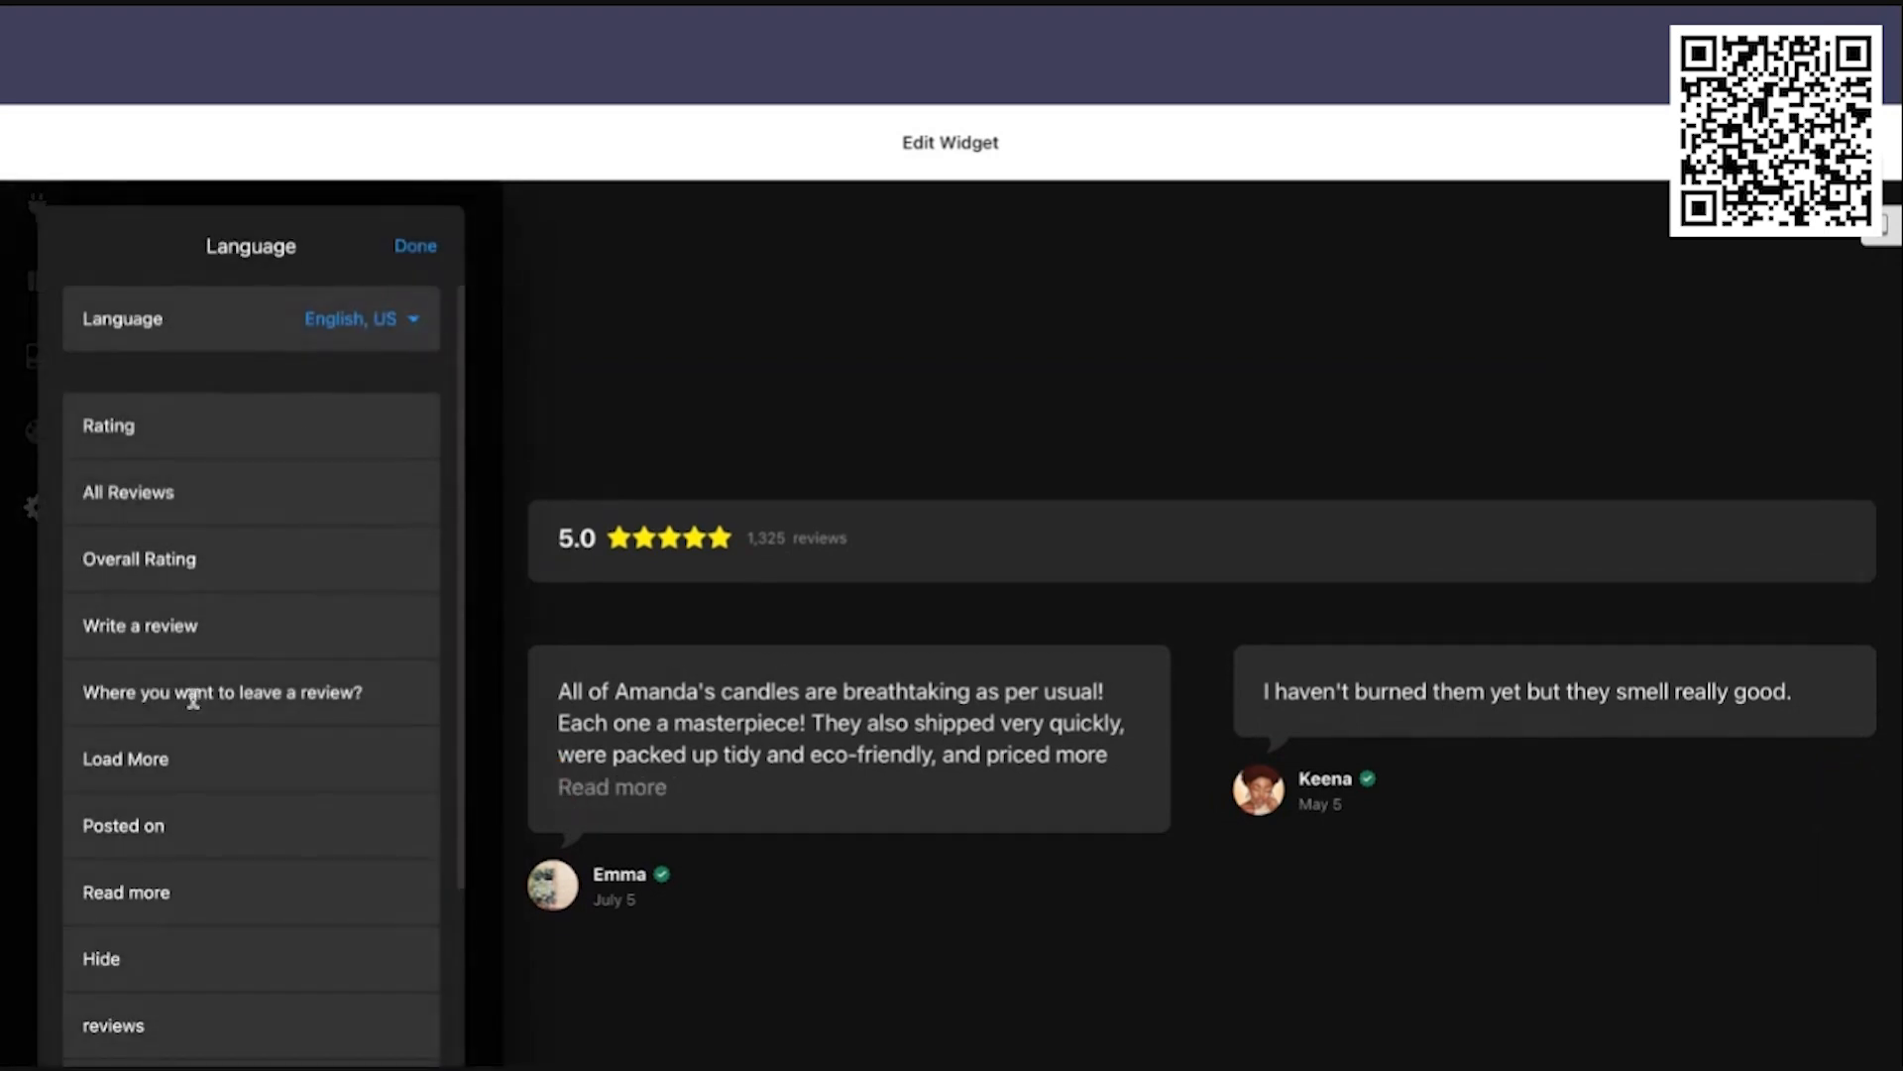
Step: Replace the Read more caption in the language settings with Continue
scroll(196, 599, down, 5)
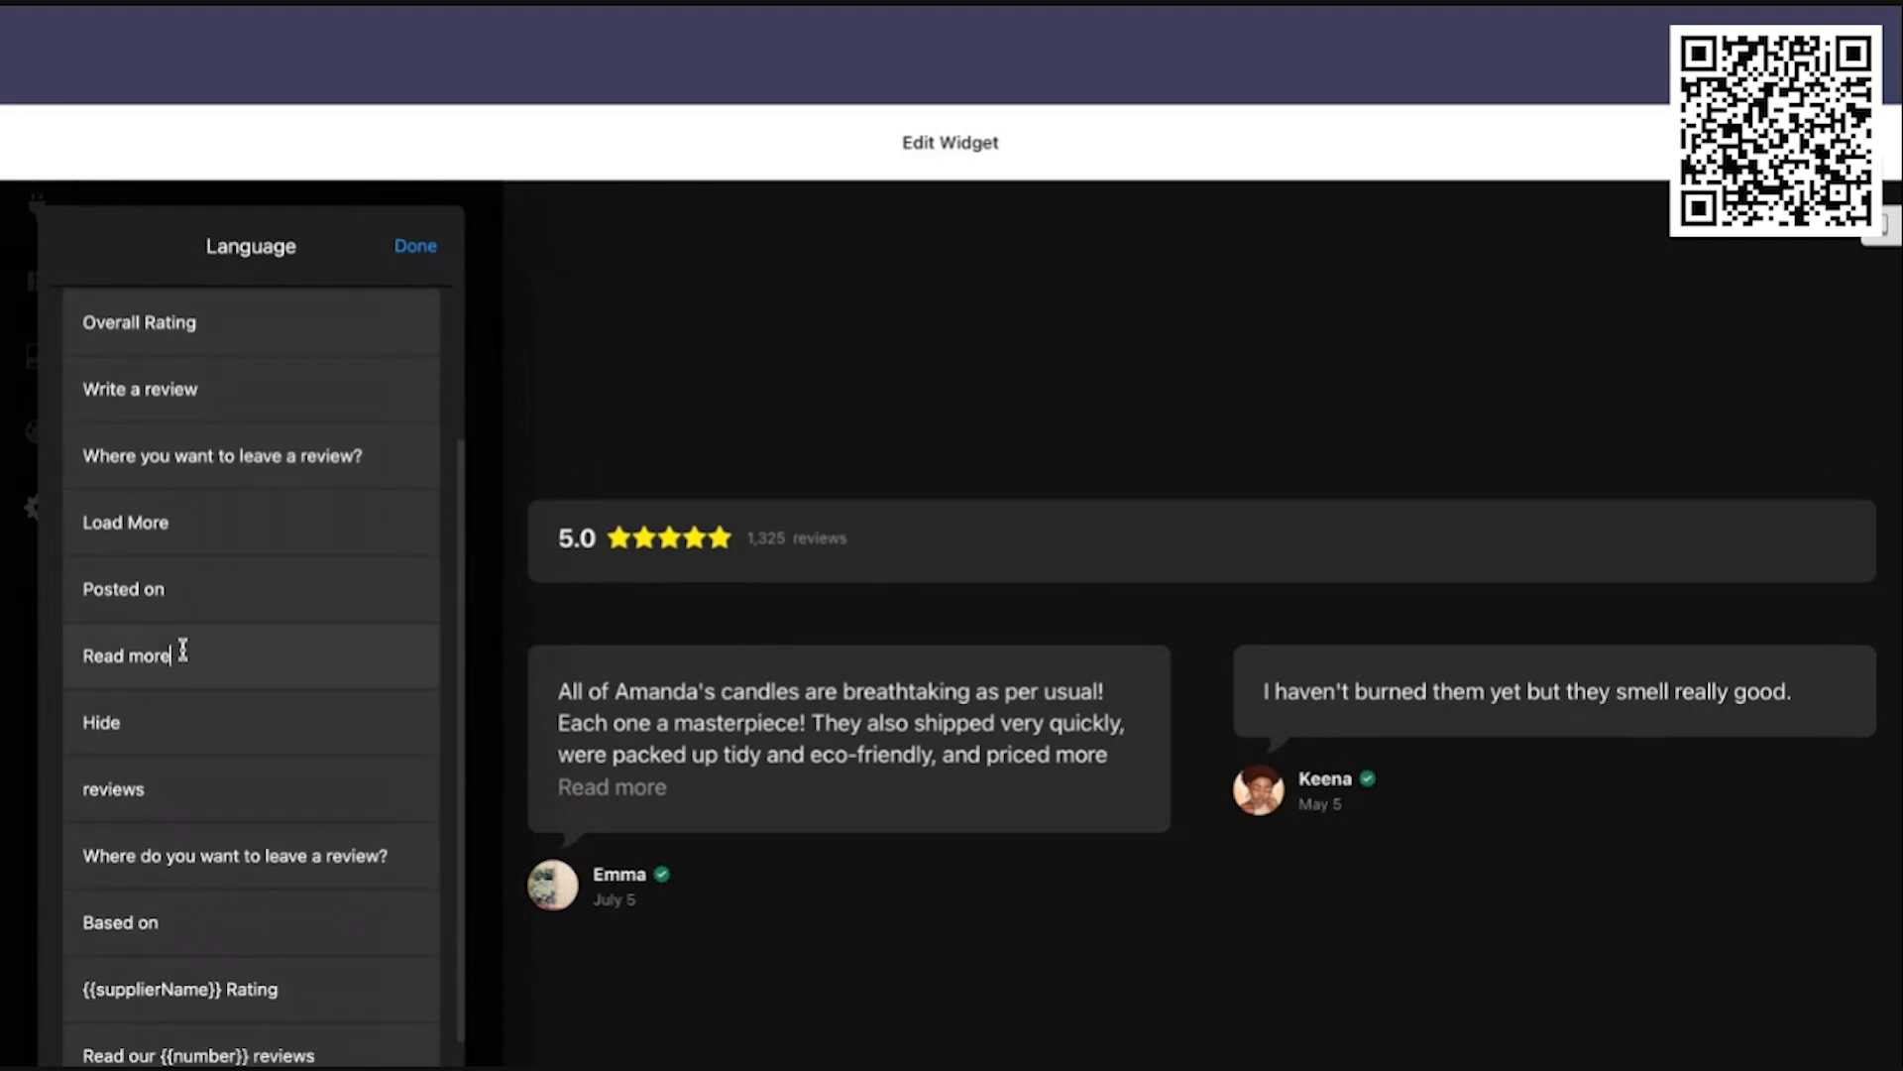
double_click(159, 656)
click(196, 656)
triple_click(197, 657)
text(Continue)
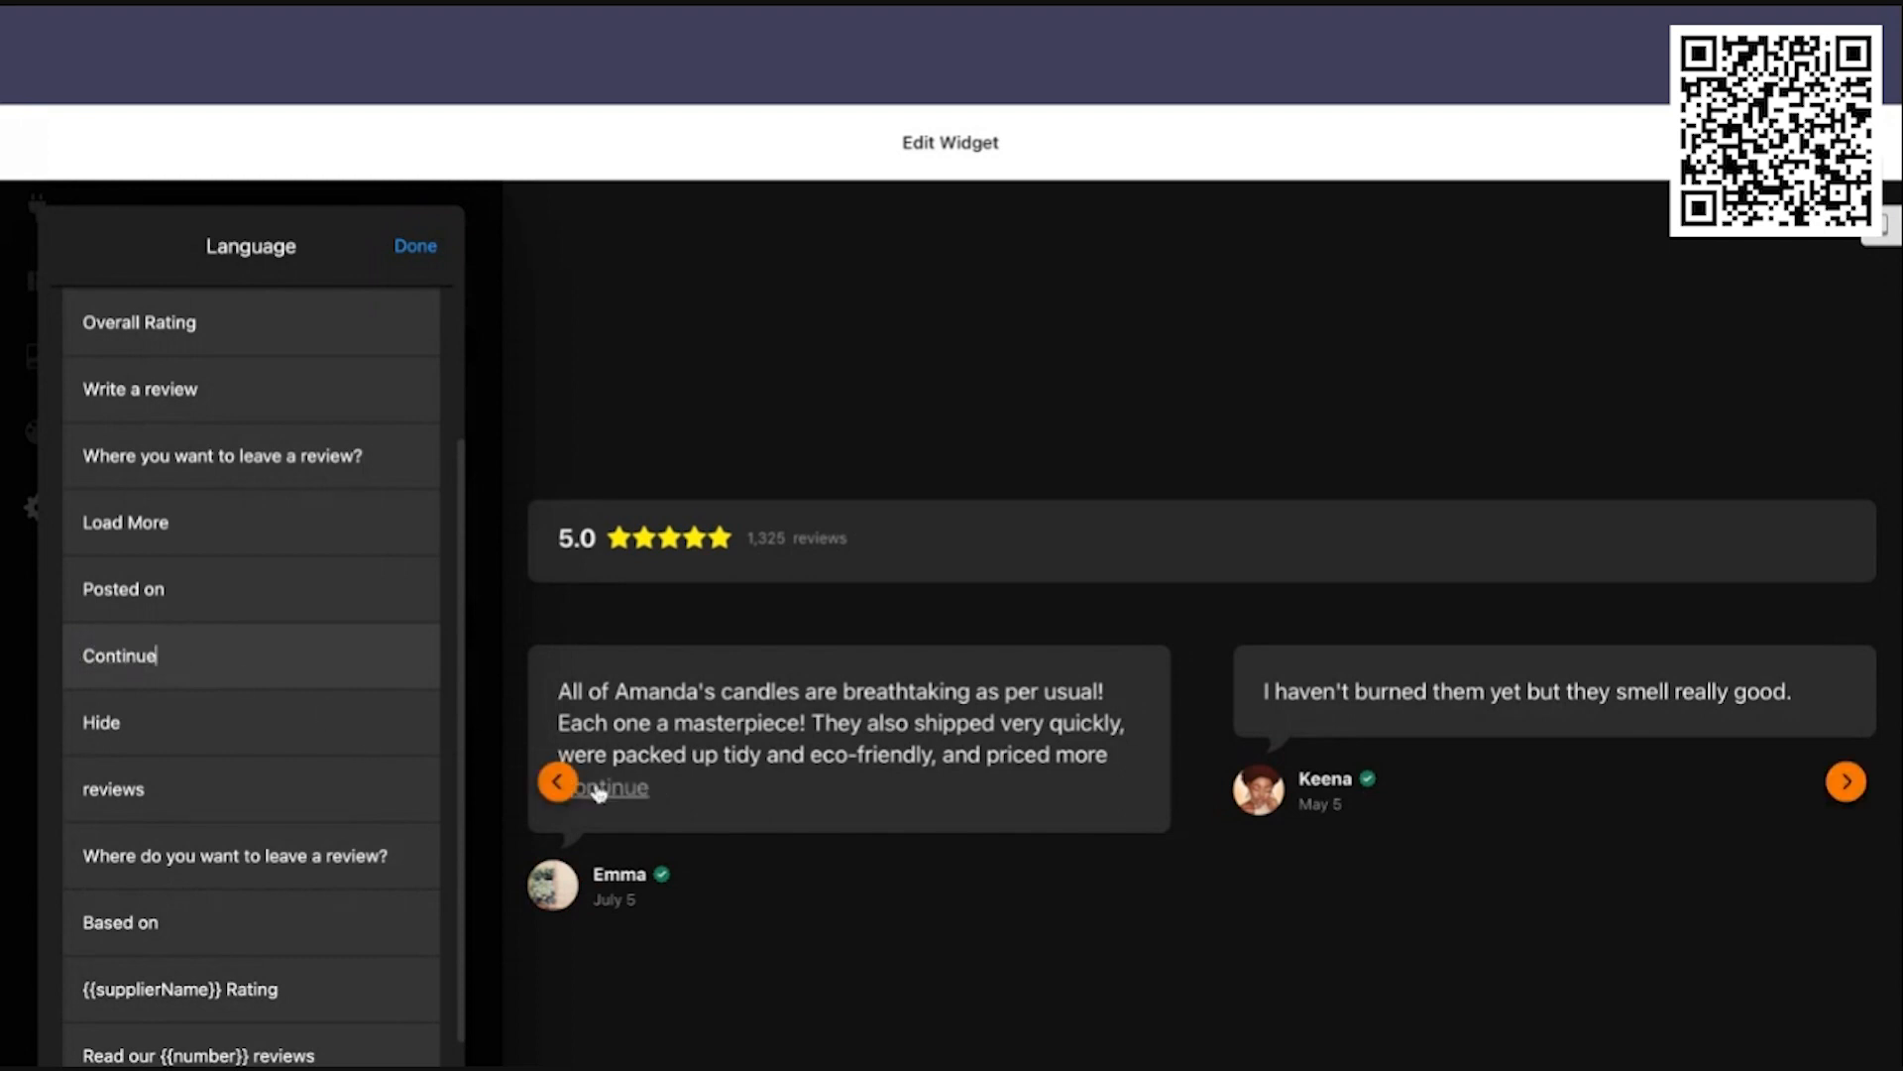
Step: Change the Hide caption to Compress, test it by expanding and collapsing the long review in the preview, and close the language settings
click(206, 722)
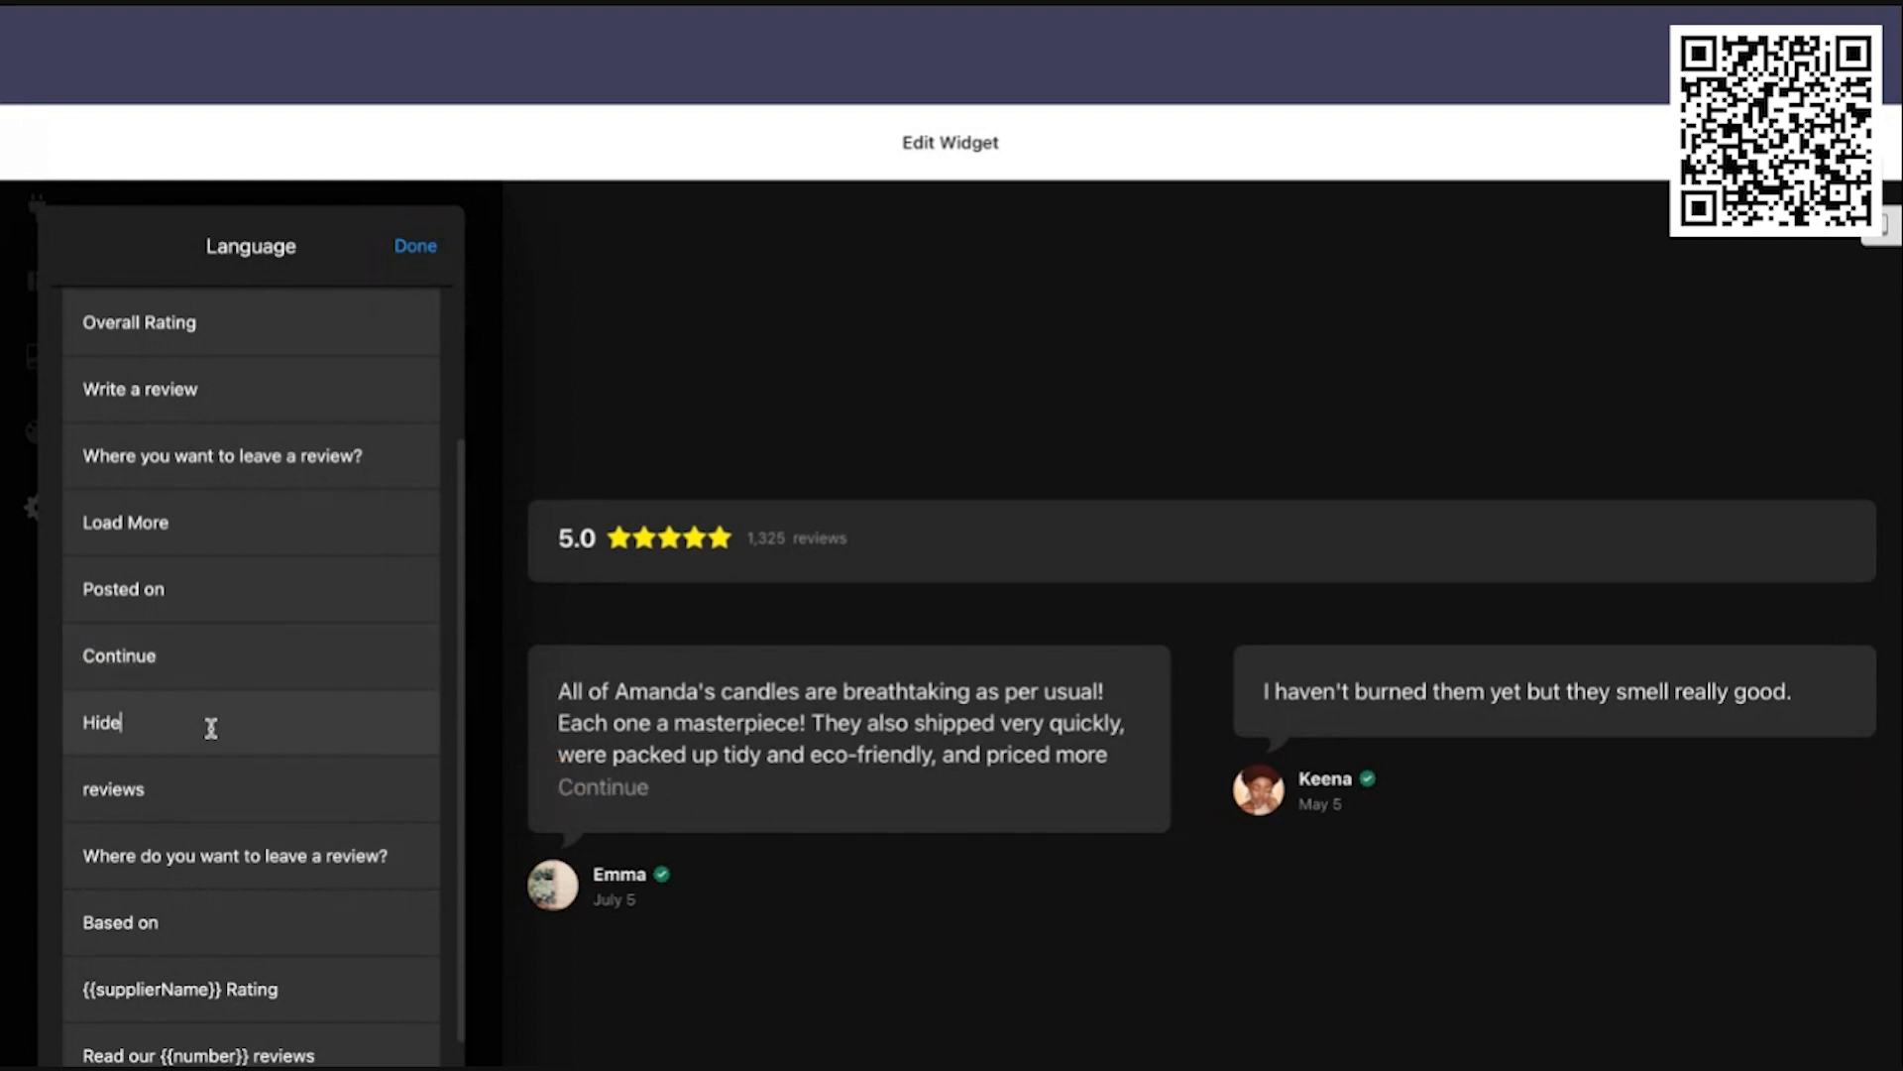
double_click(137, 729)
text(Compress)
click(650, 793)
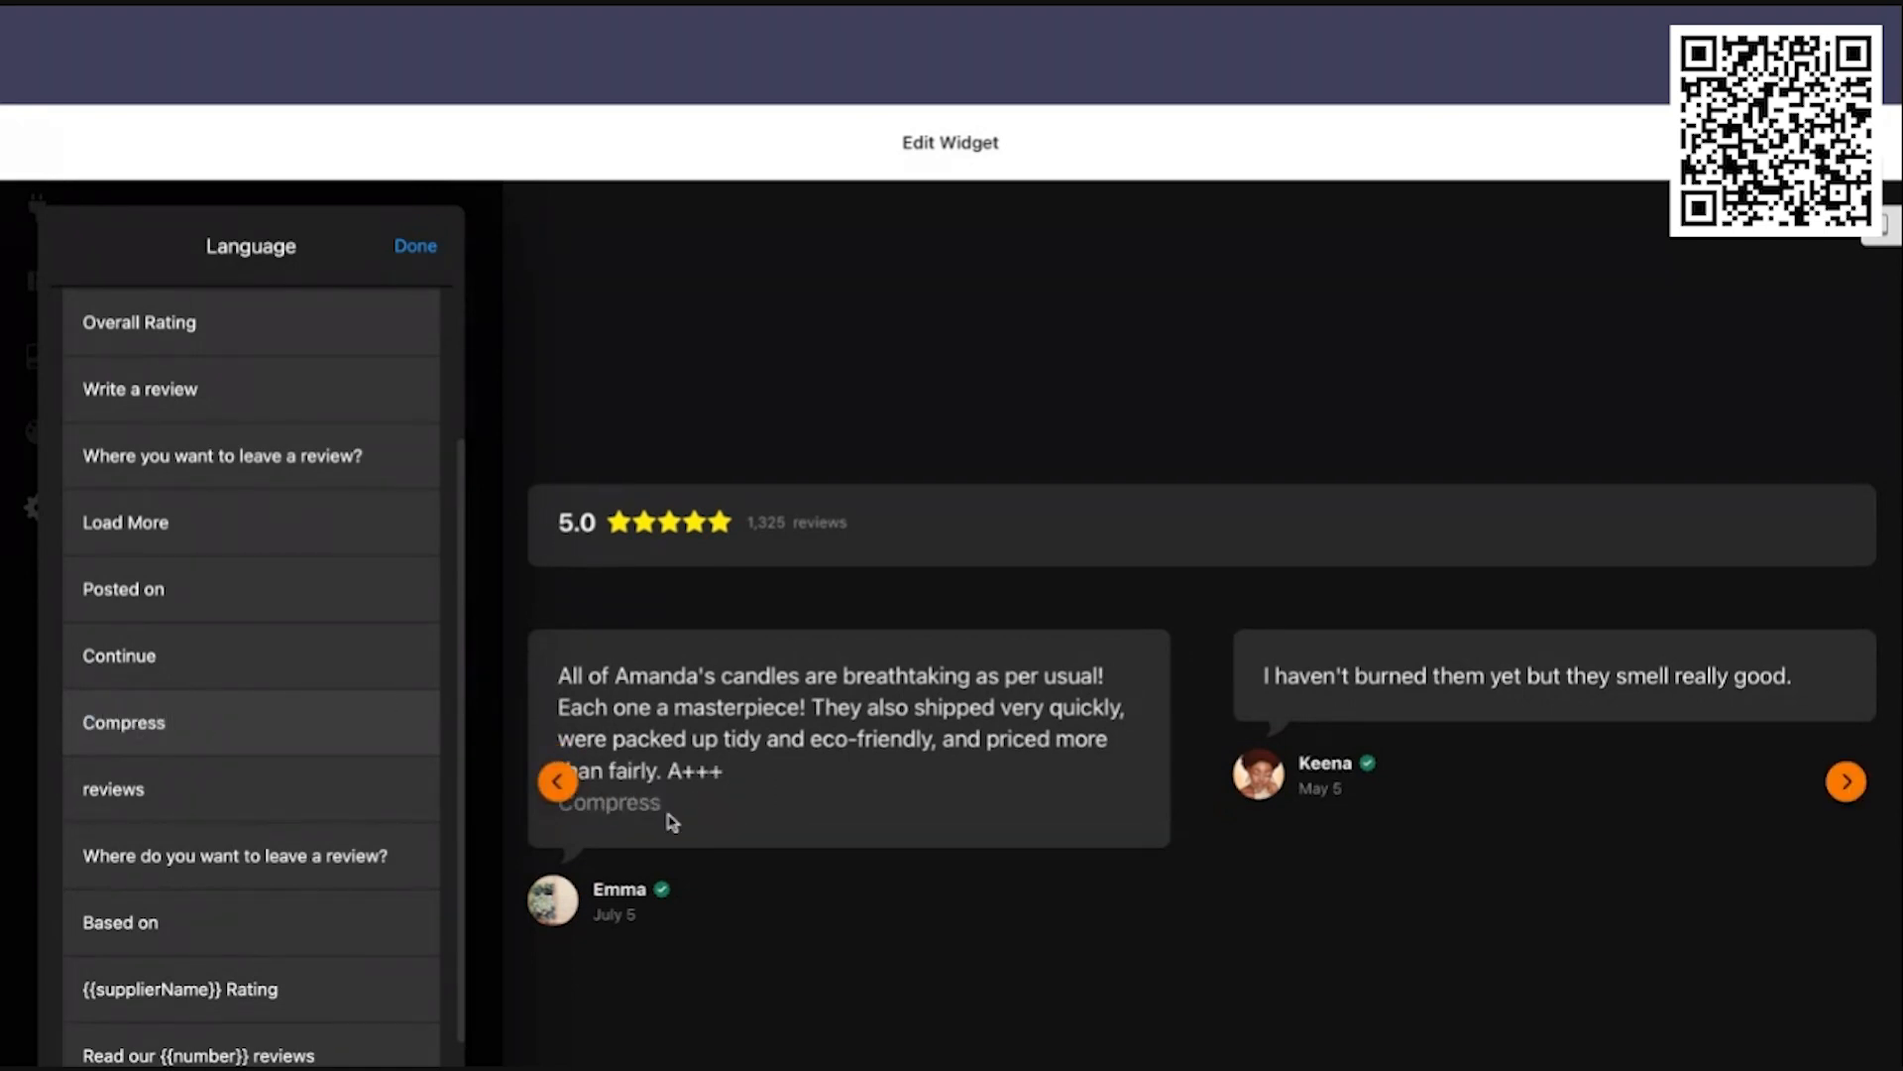
click(639, 811)
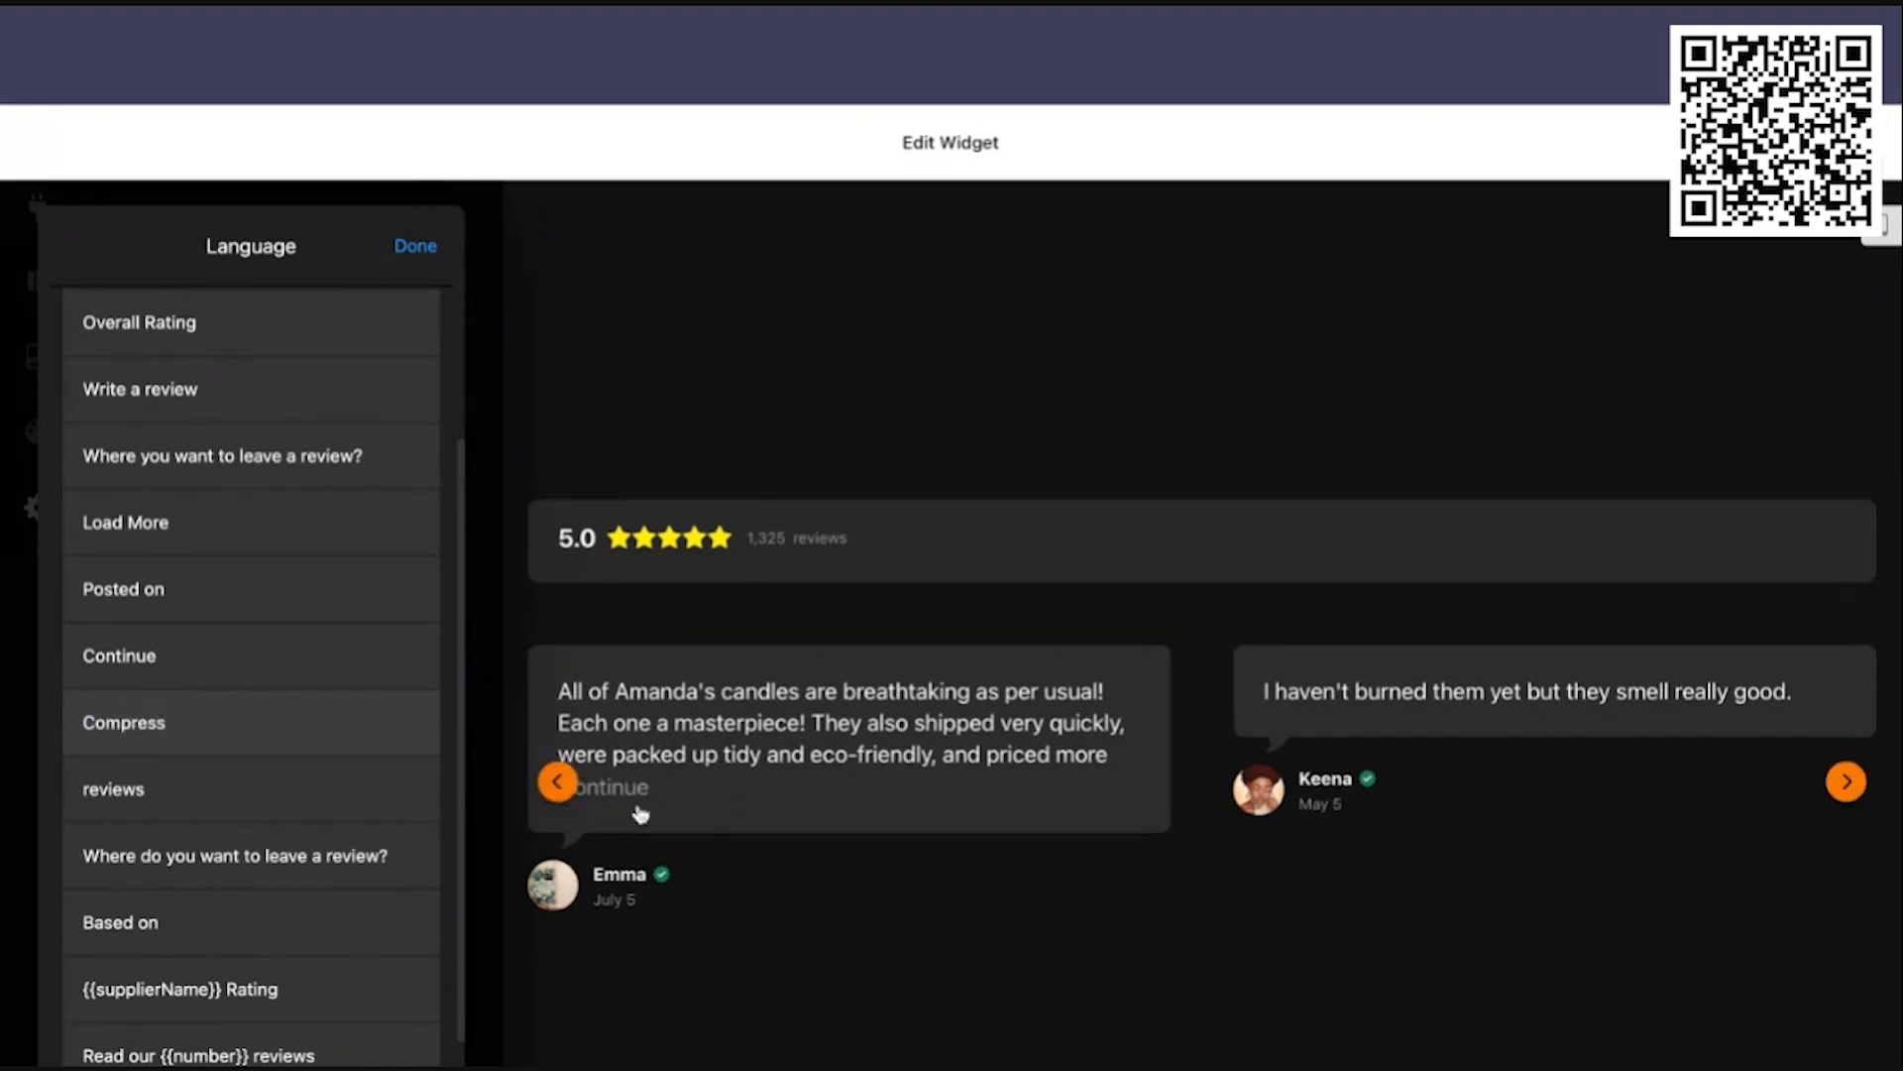
click(412, 249)
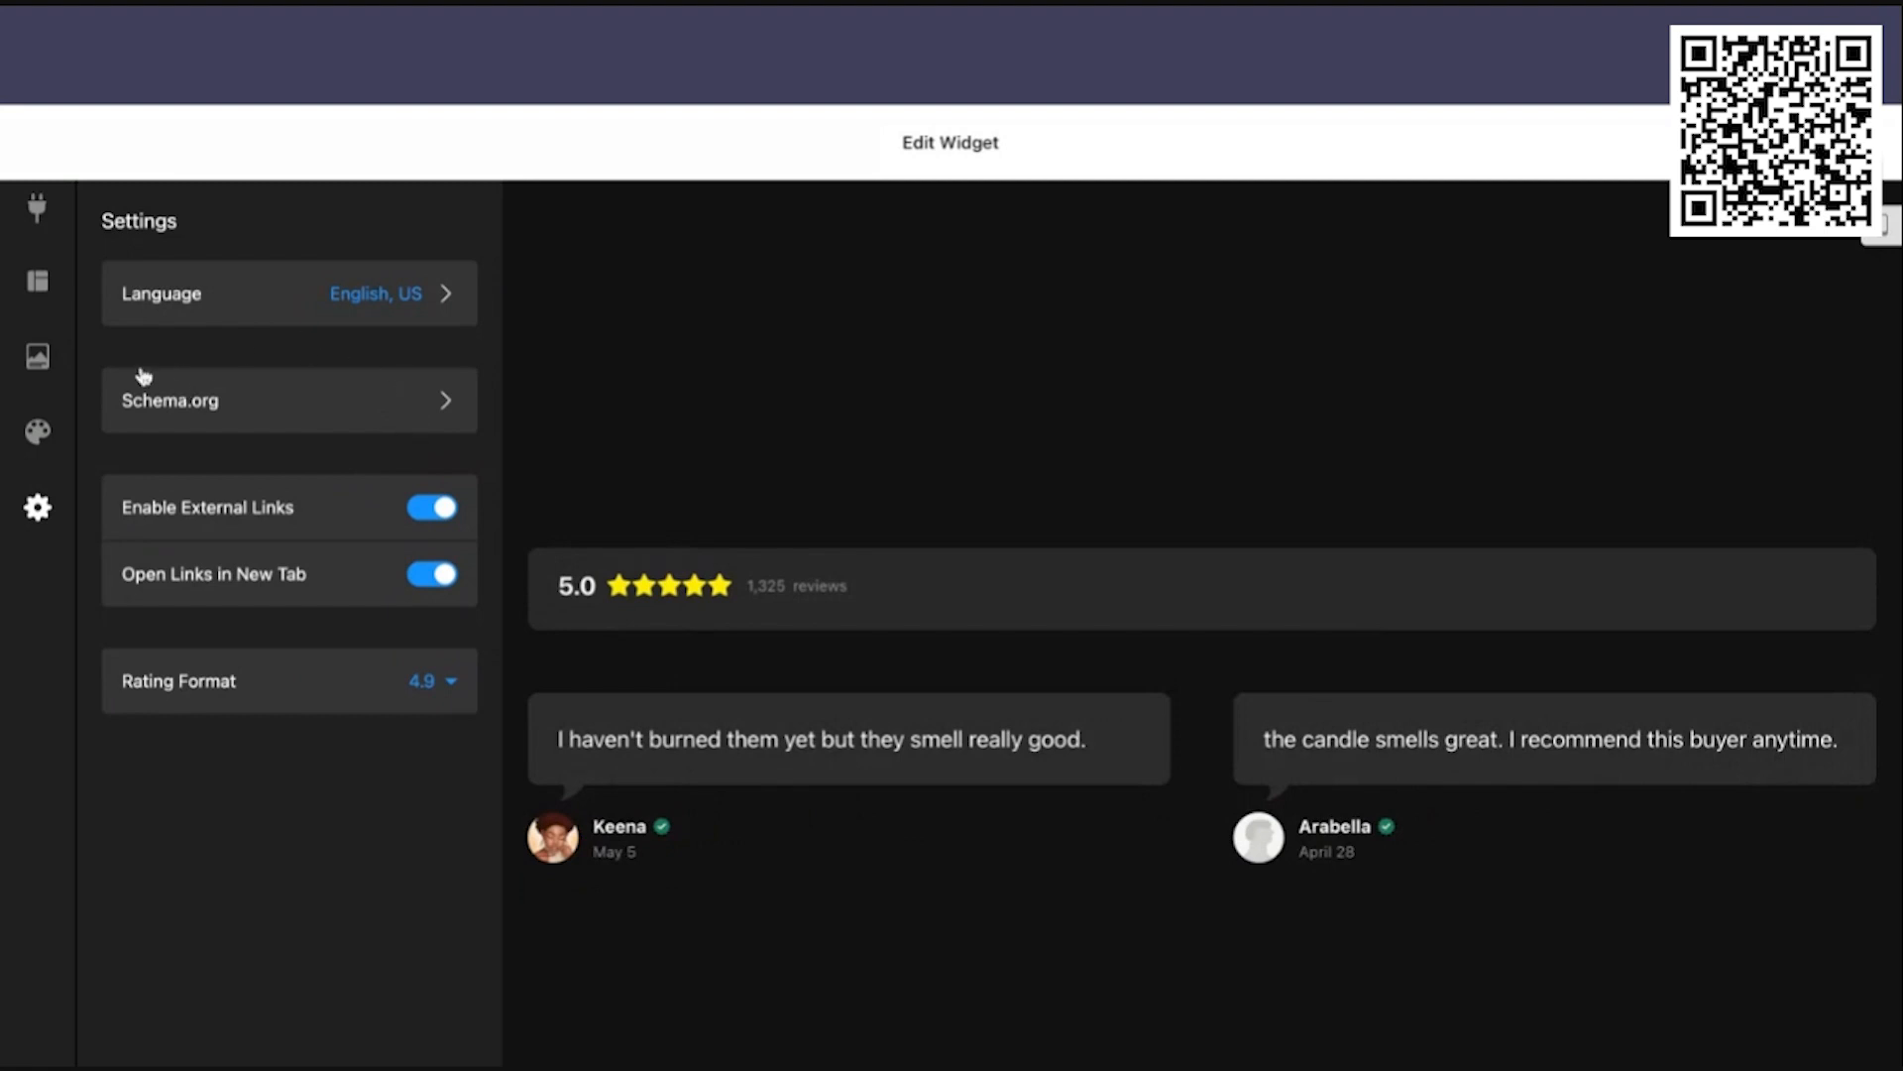
Step: Review the Enable Schema.org Markup option and its explanation, and return to the main settings
click(164, 423)
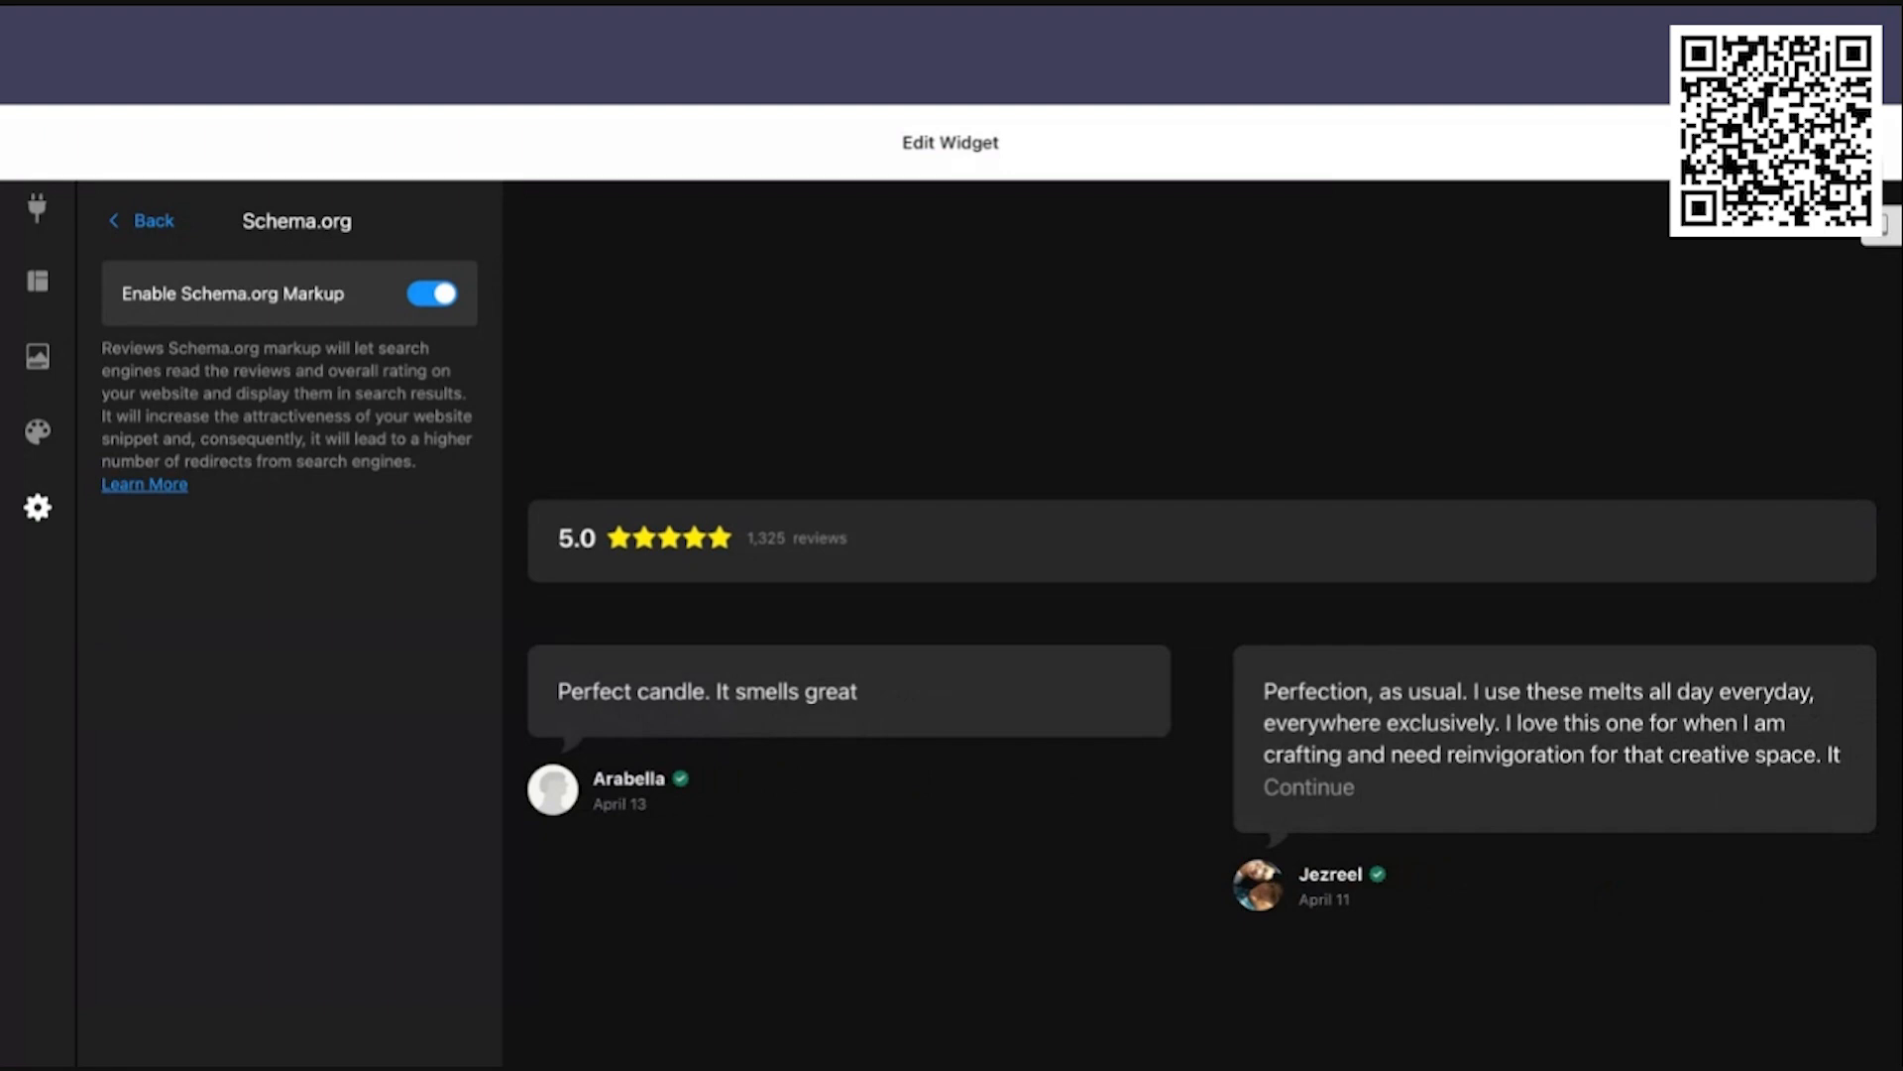
click(167, 234)
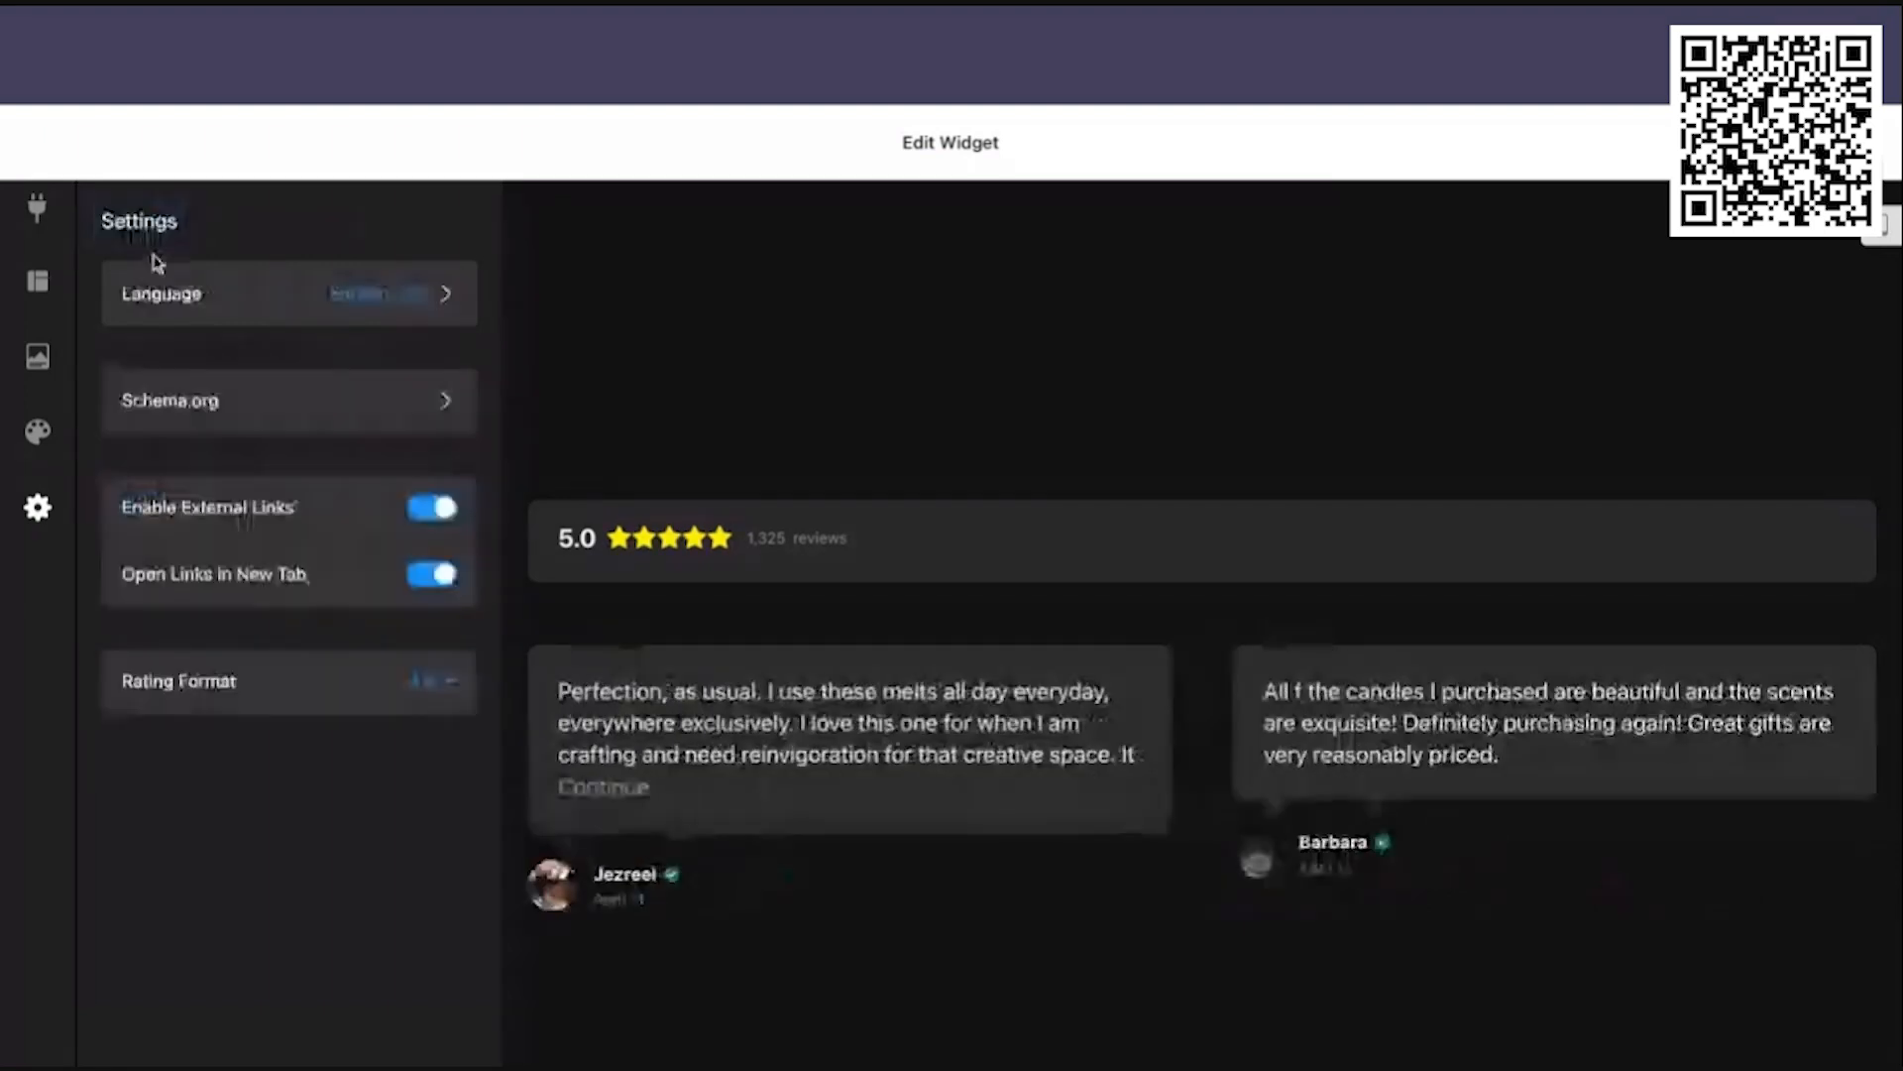
Step: Try disabling Enable External Links and Open Links in New Tab, and turn both options back on
scroll(387, 796, down, 1)
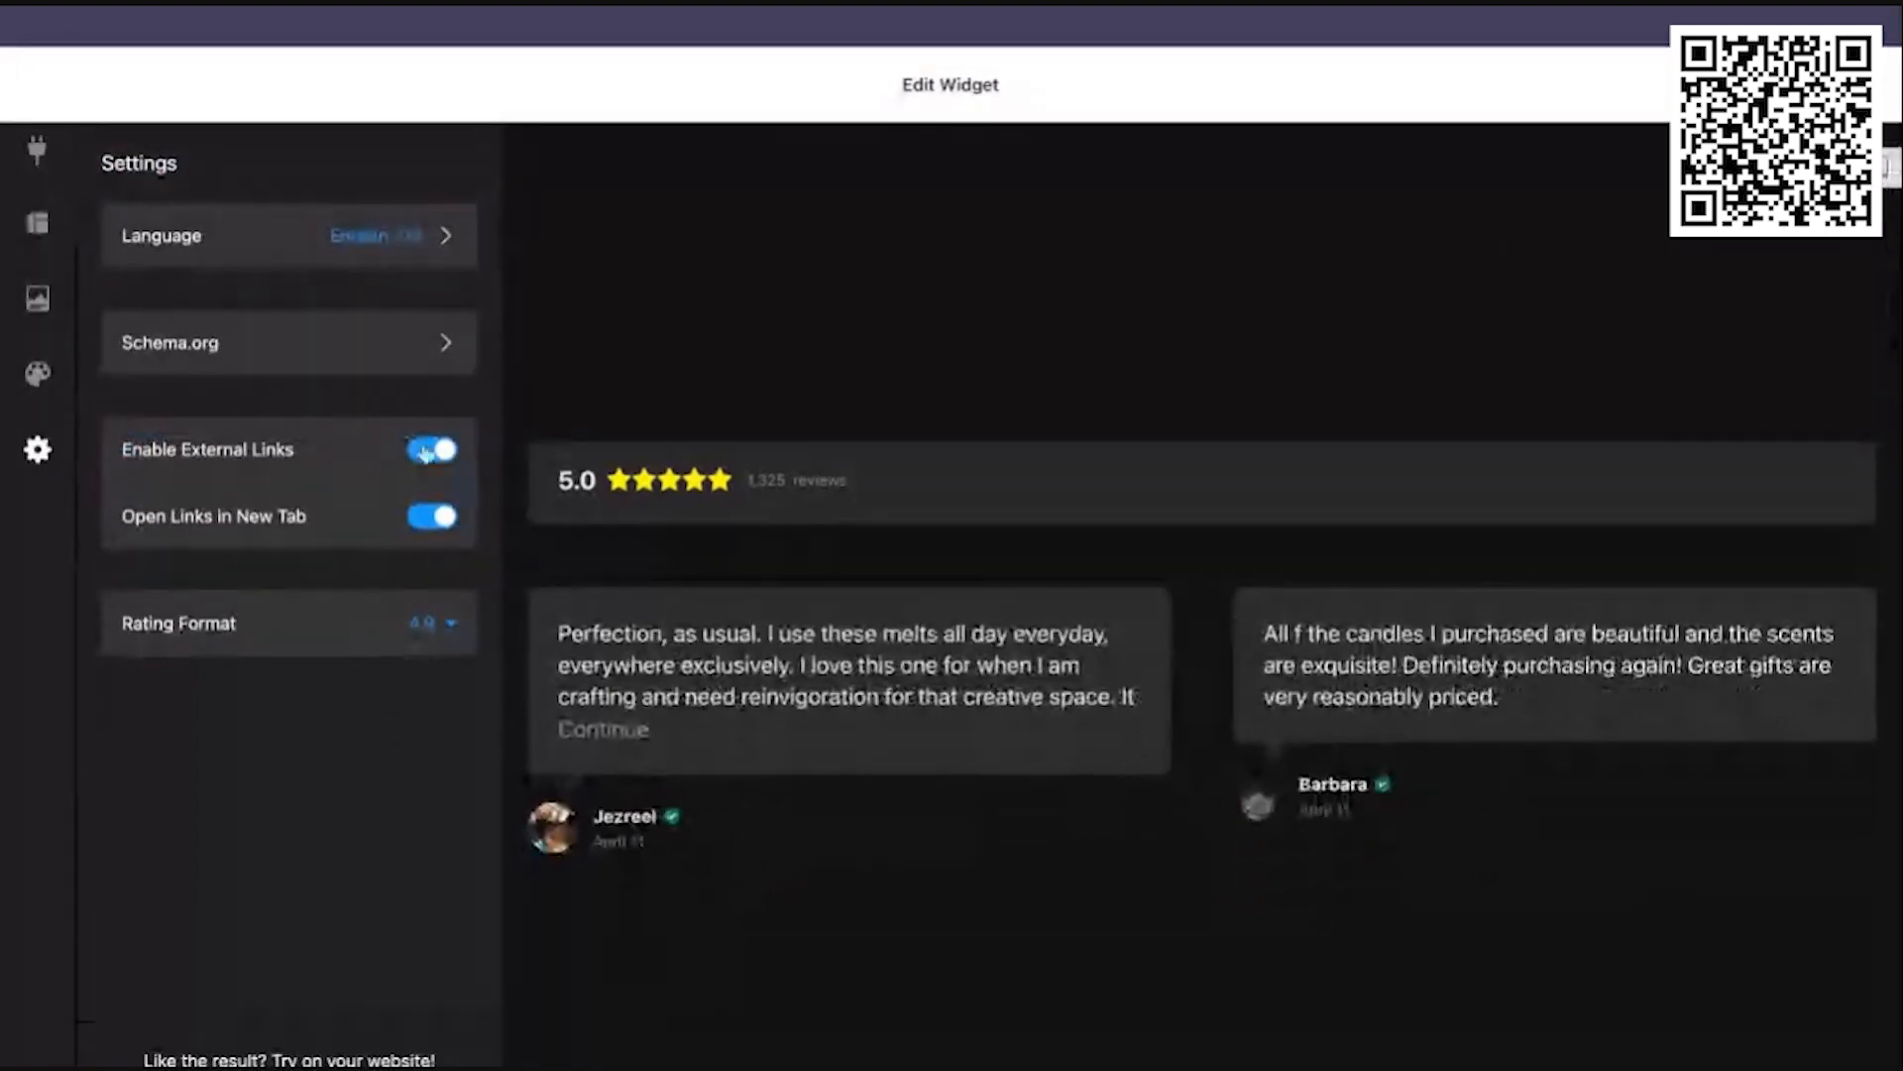
click(428, 452)
click(429, 451)
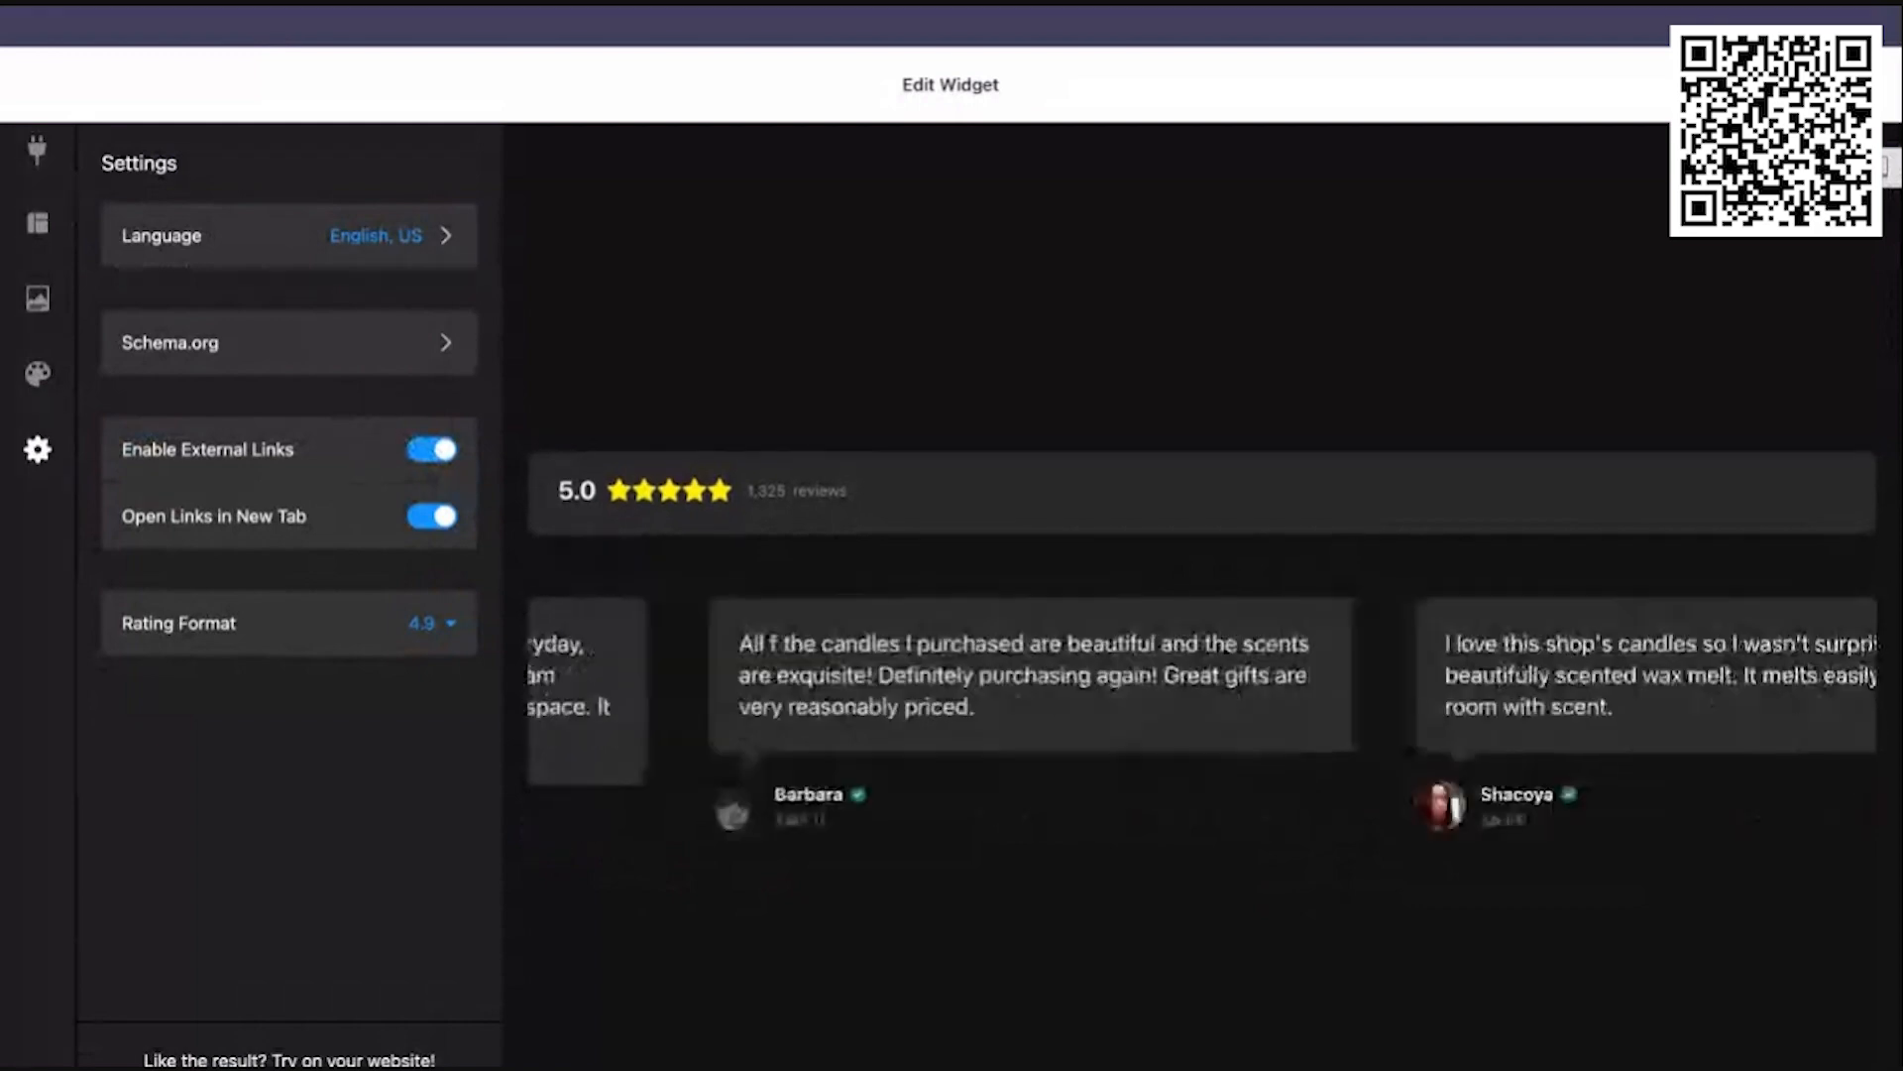
click(422, 452)
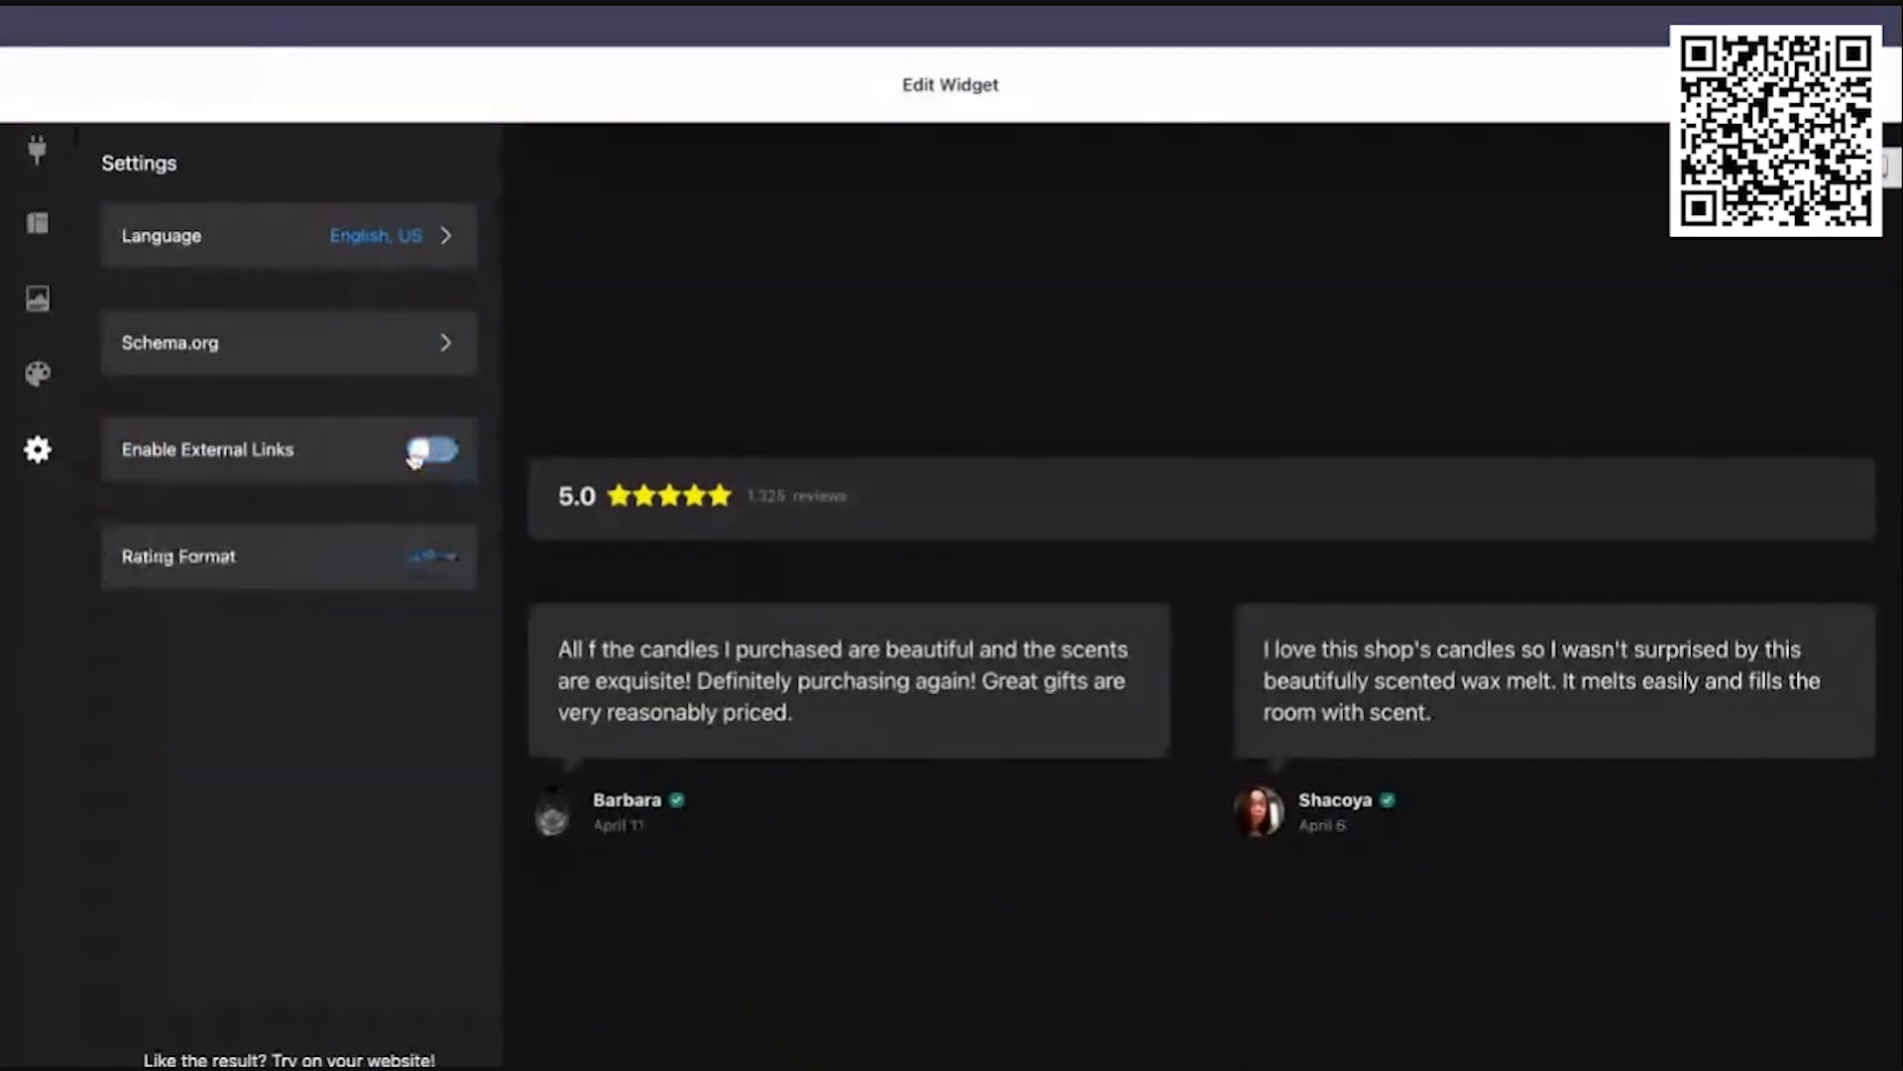
click(438, 453)
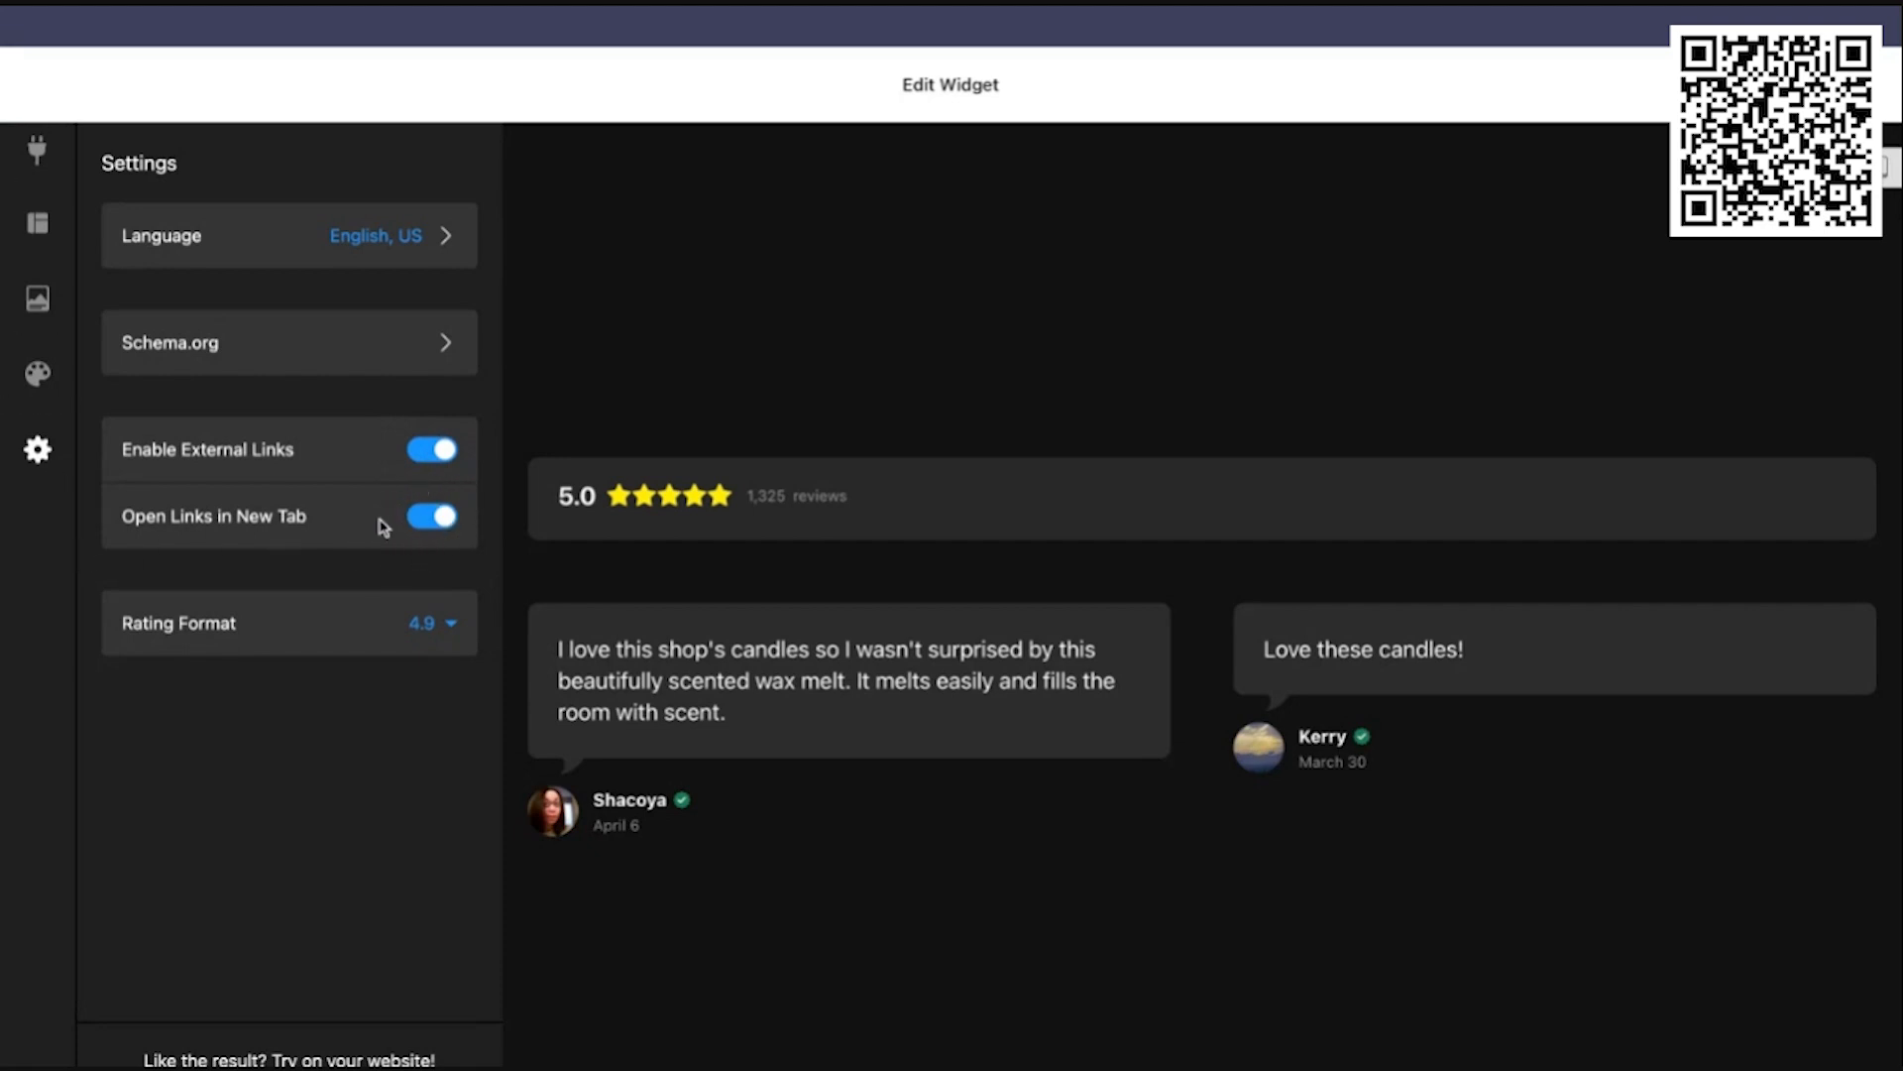
click(430, 517)
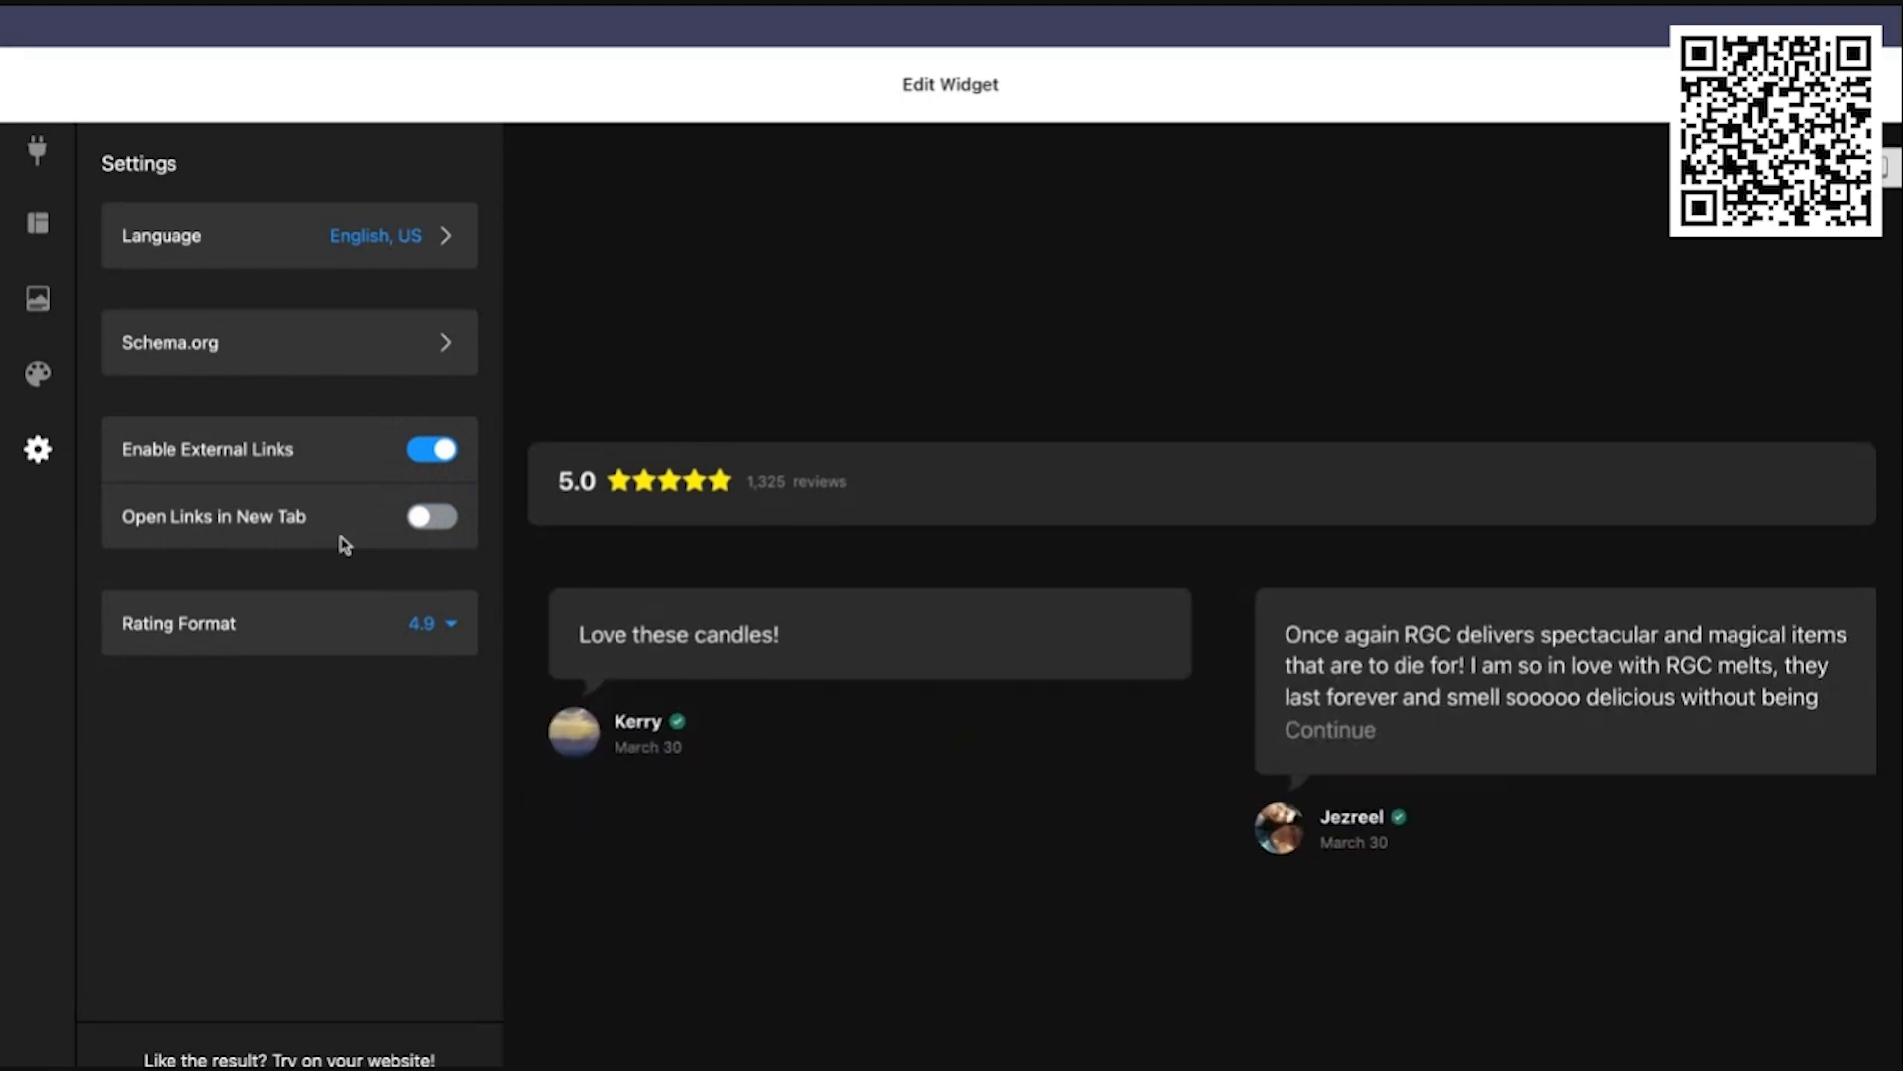
click(434, 525)
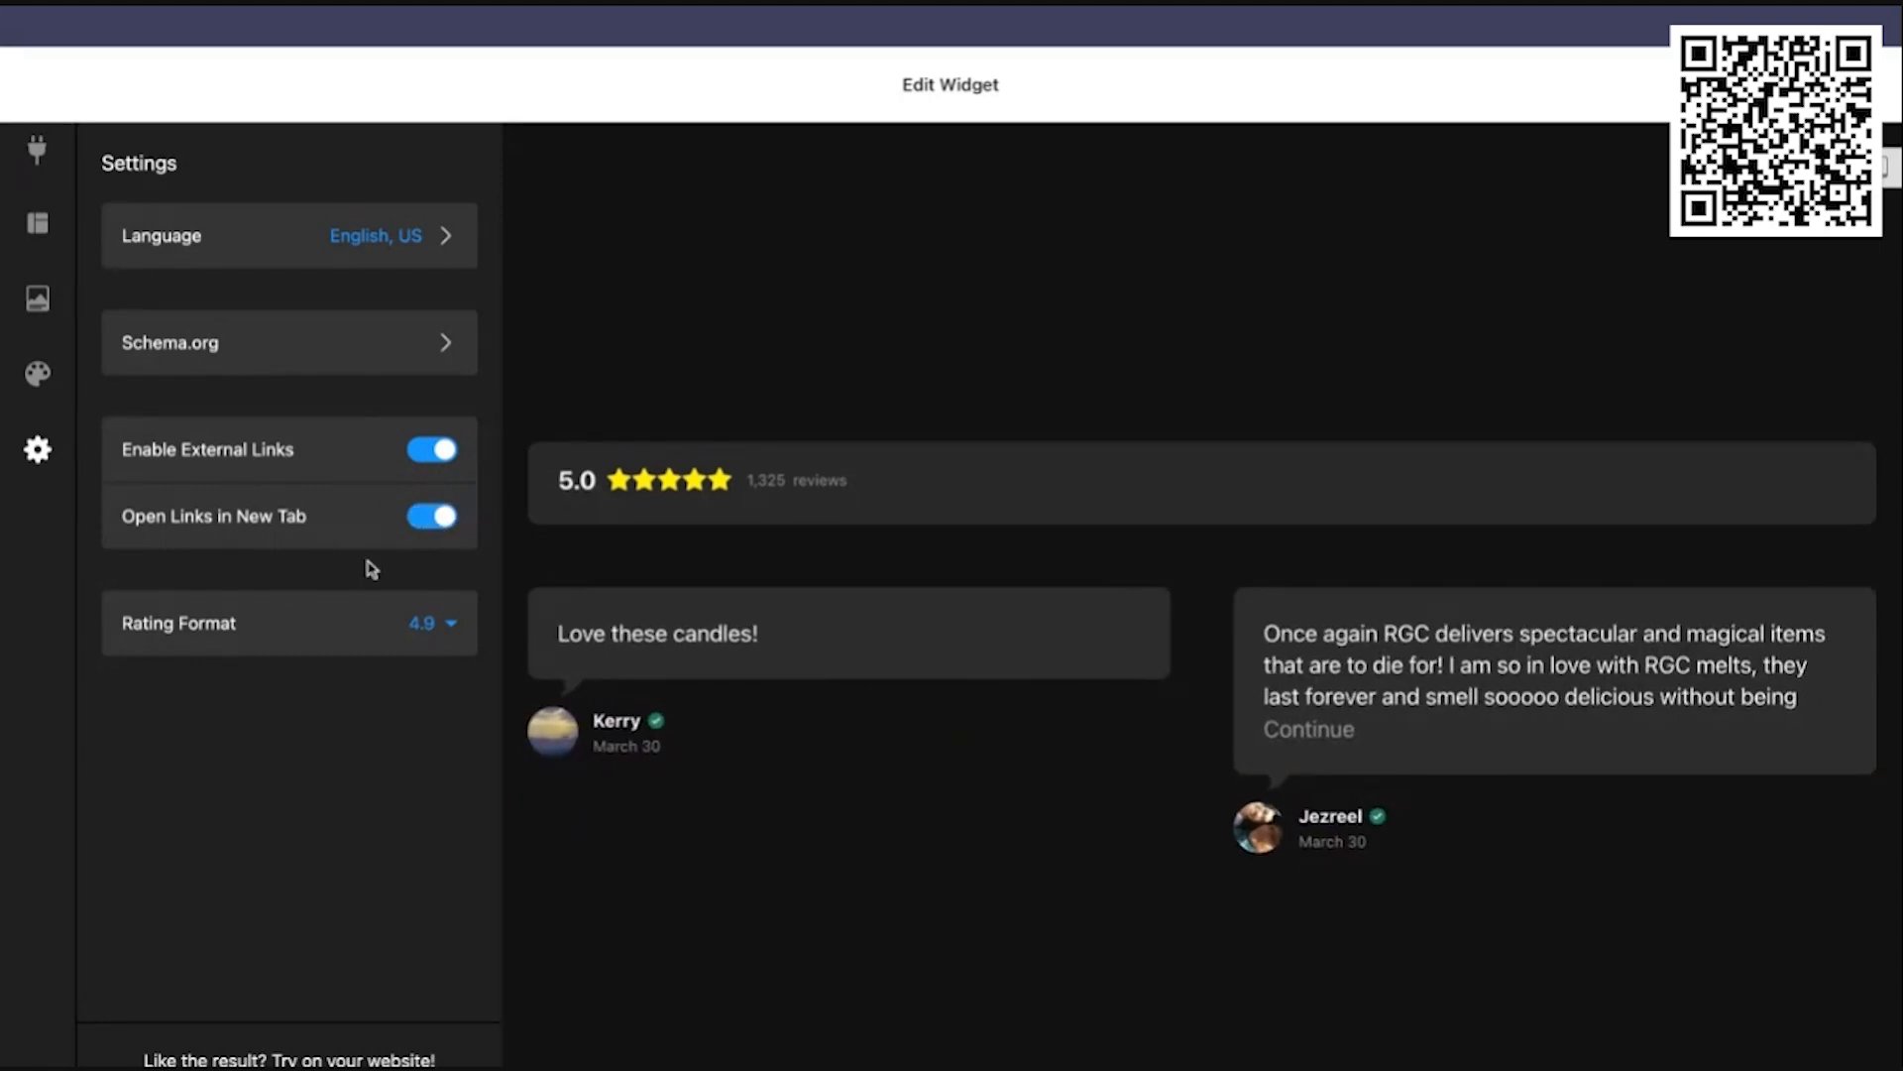
Step: Try the 4.90 (two decimal places) rating format, and restore 4.9 (one decimal place)
click(420, 644)
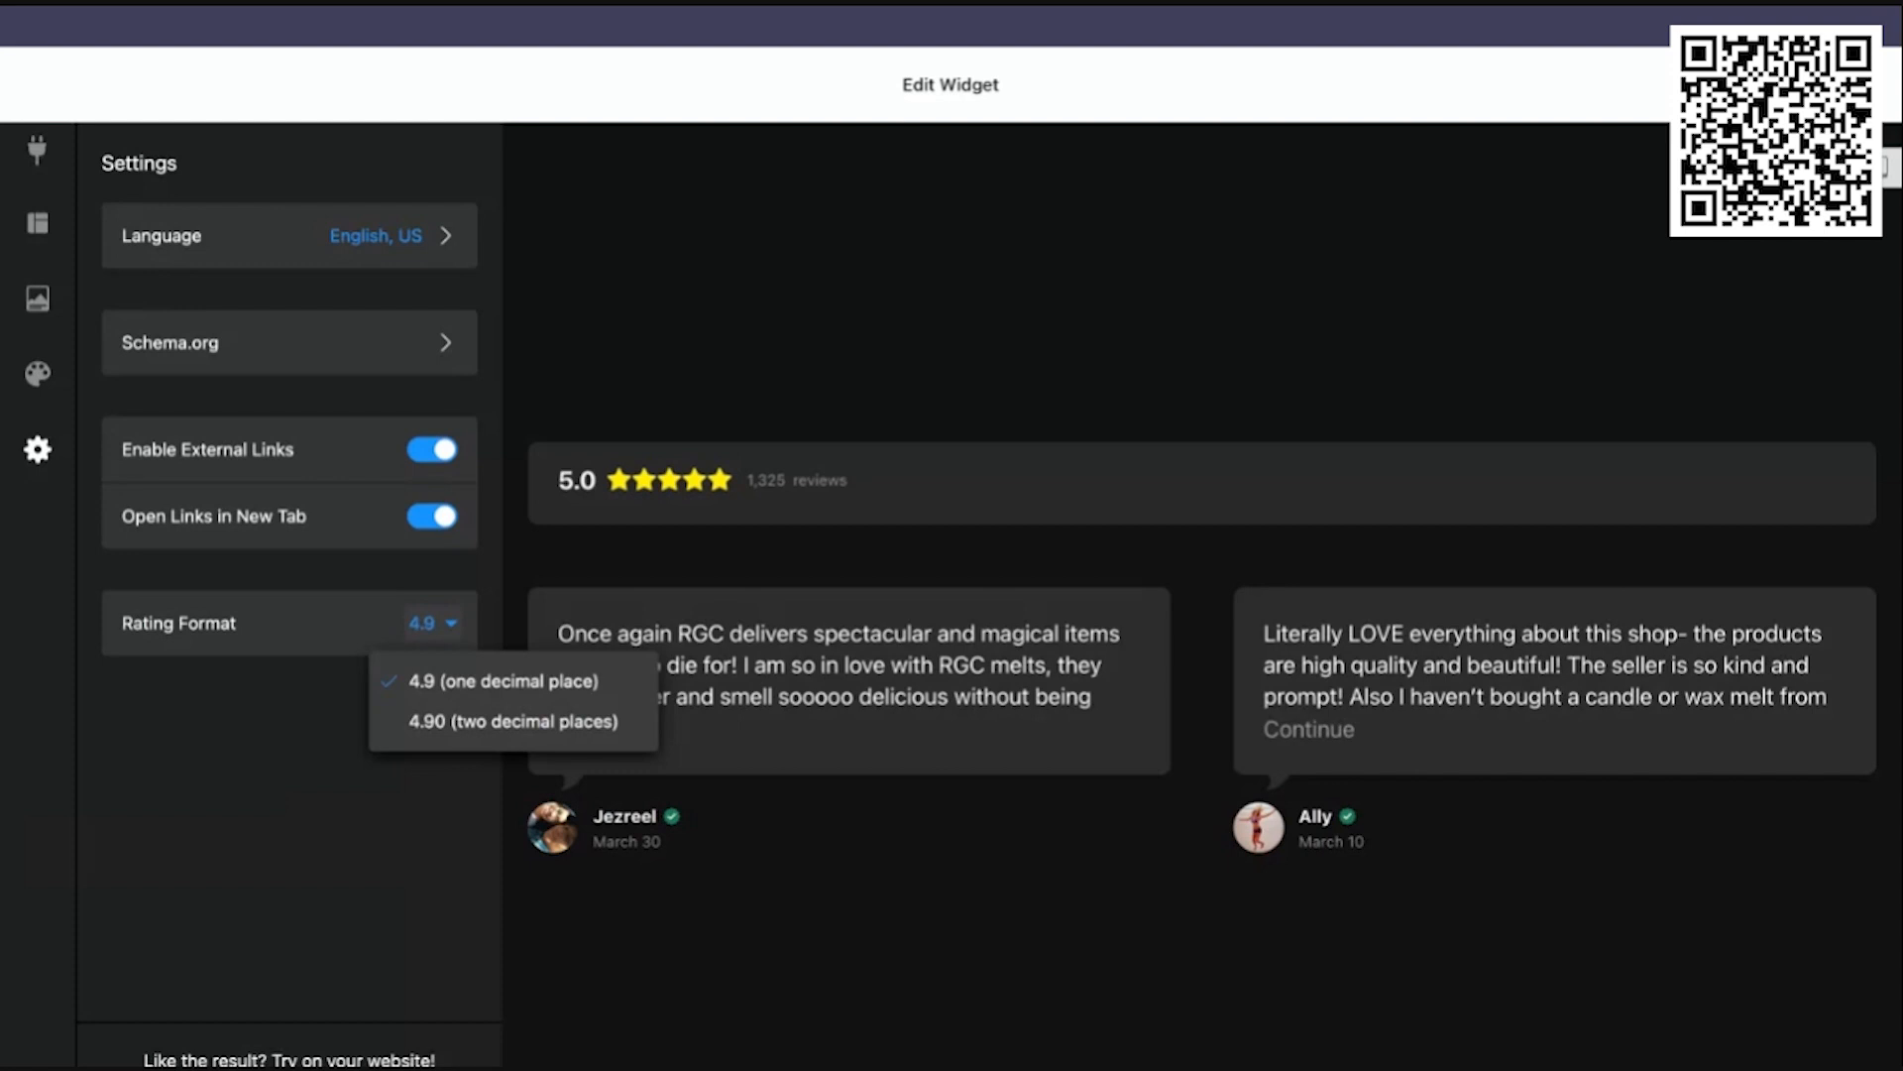
click(444, 721)
click(446, 634)
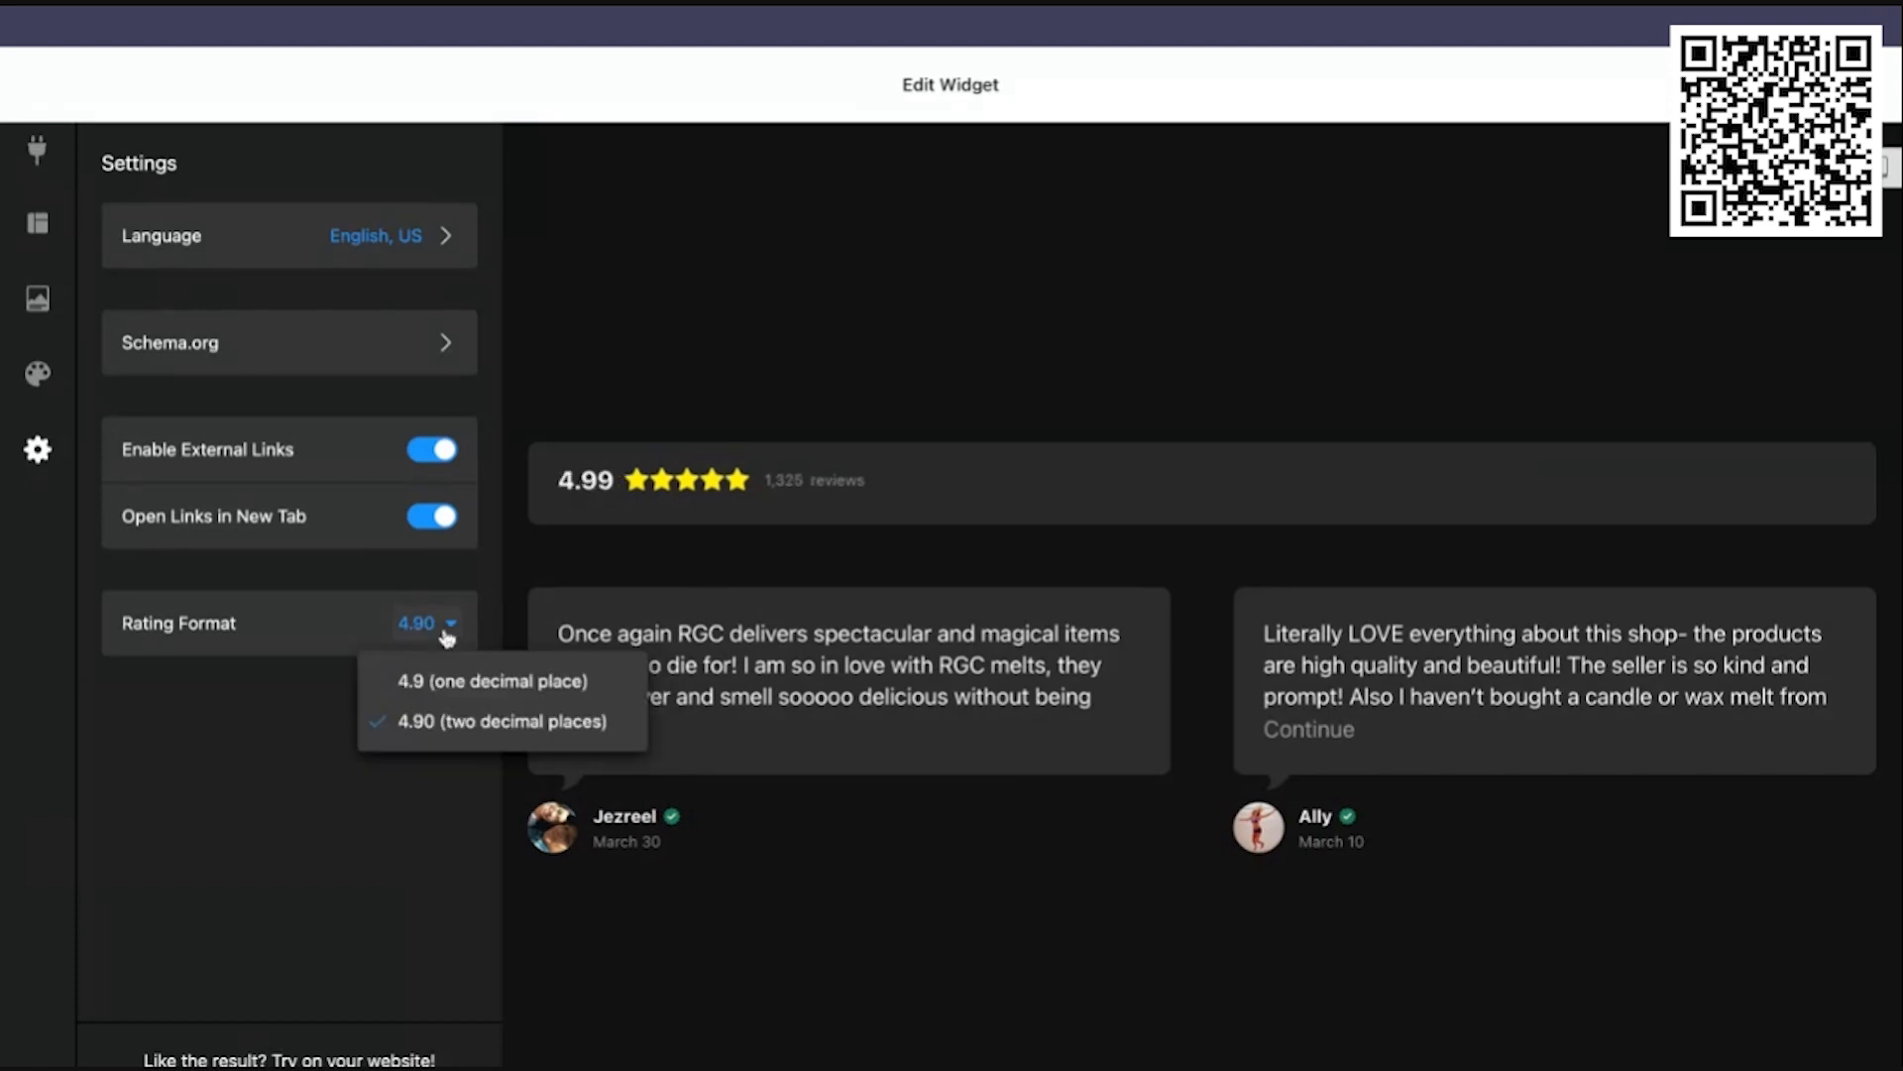
click(442, 678)
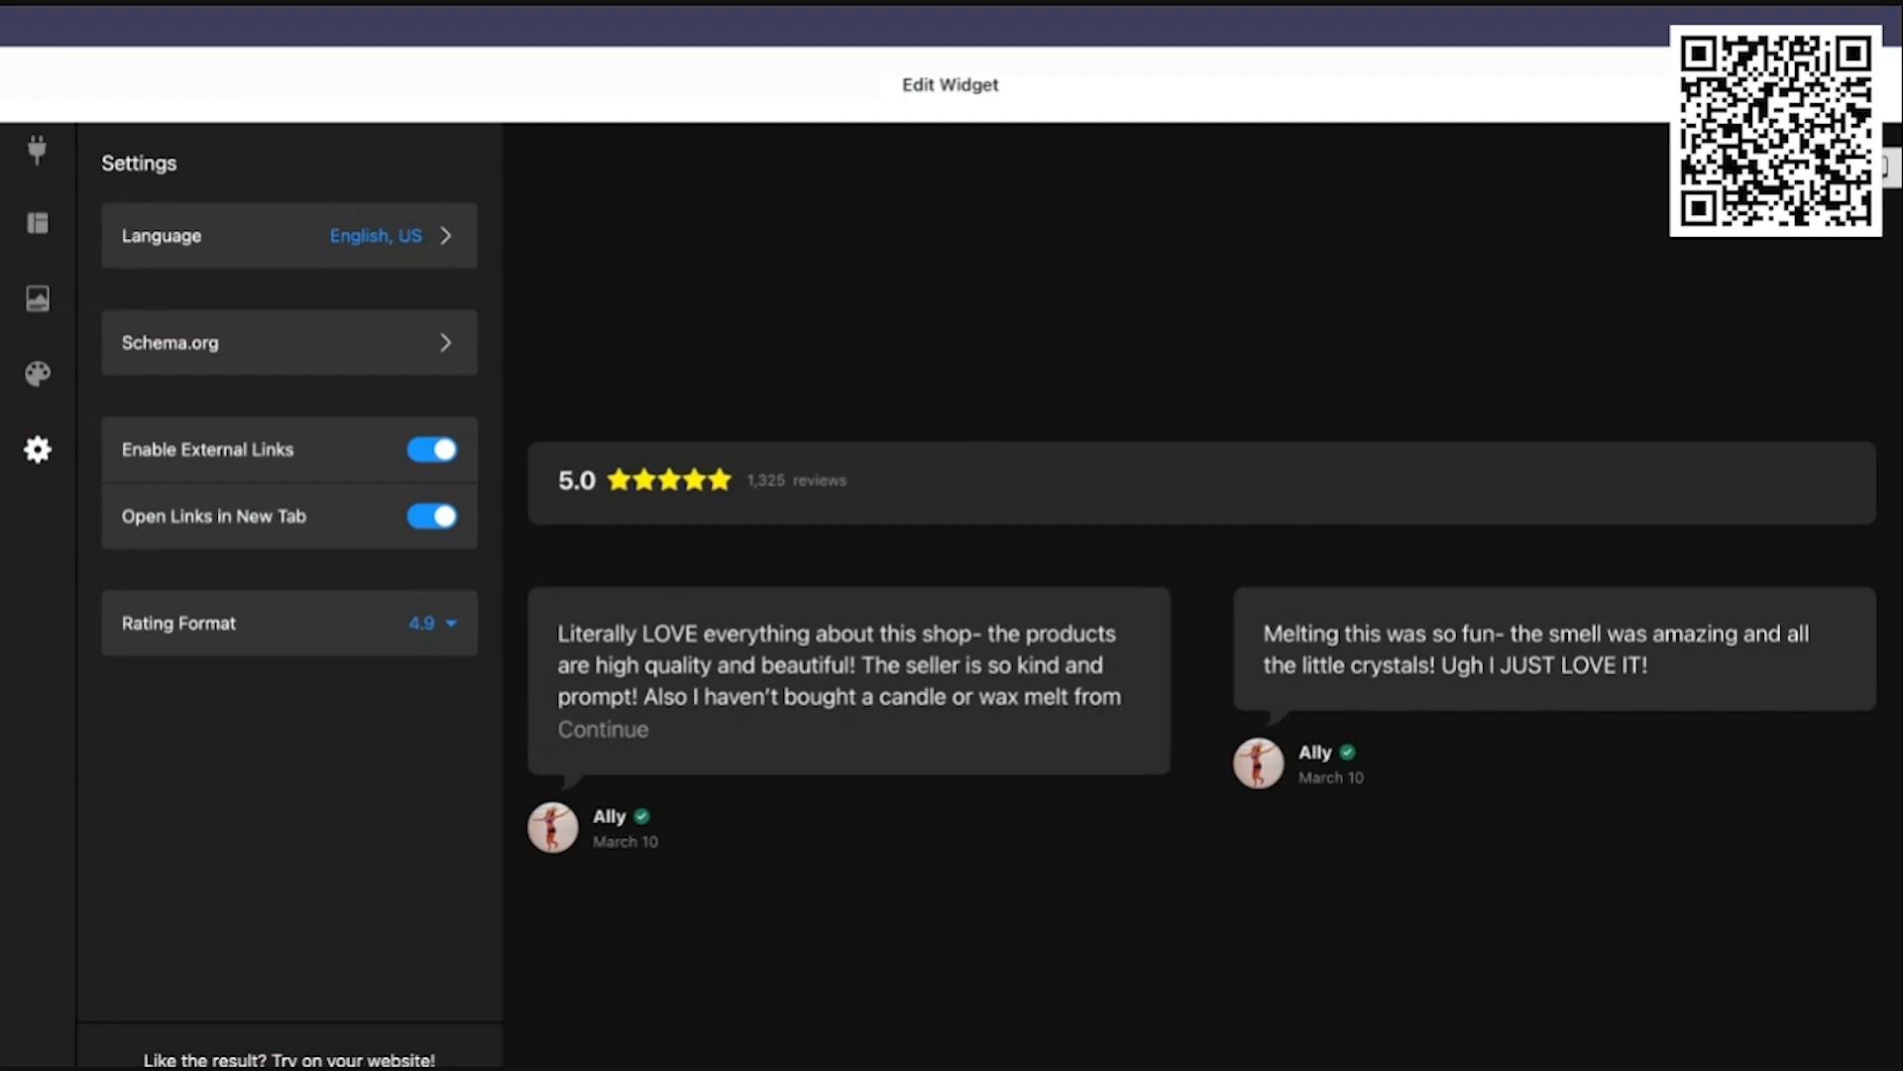
Step: Preview the widget in the mobile view, browse through several reviews in the slider, and return to the desktop preview
click(1887, 167)
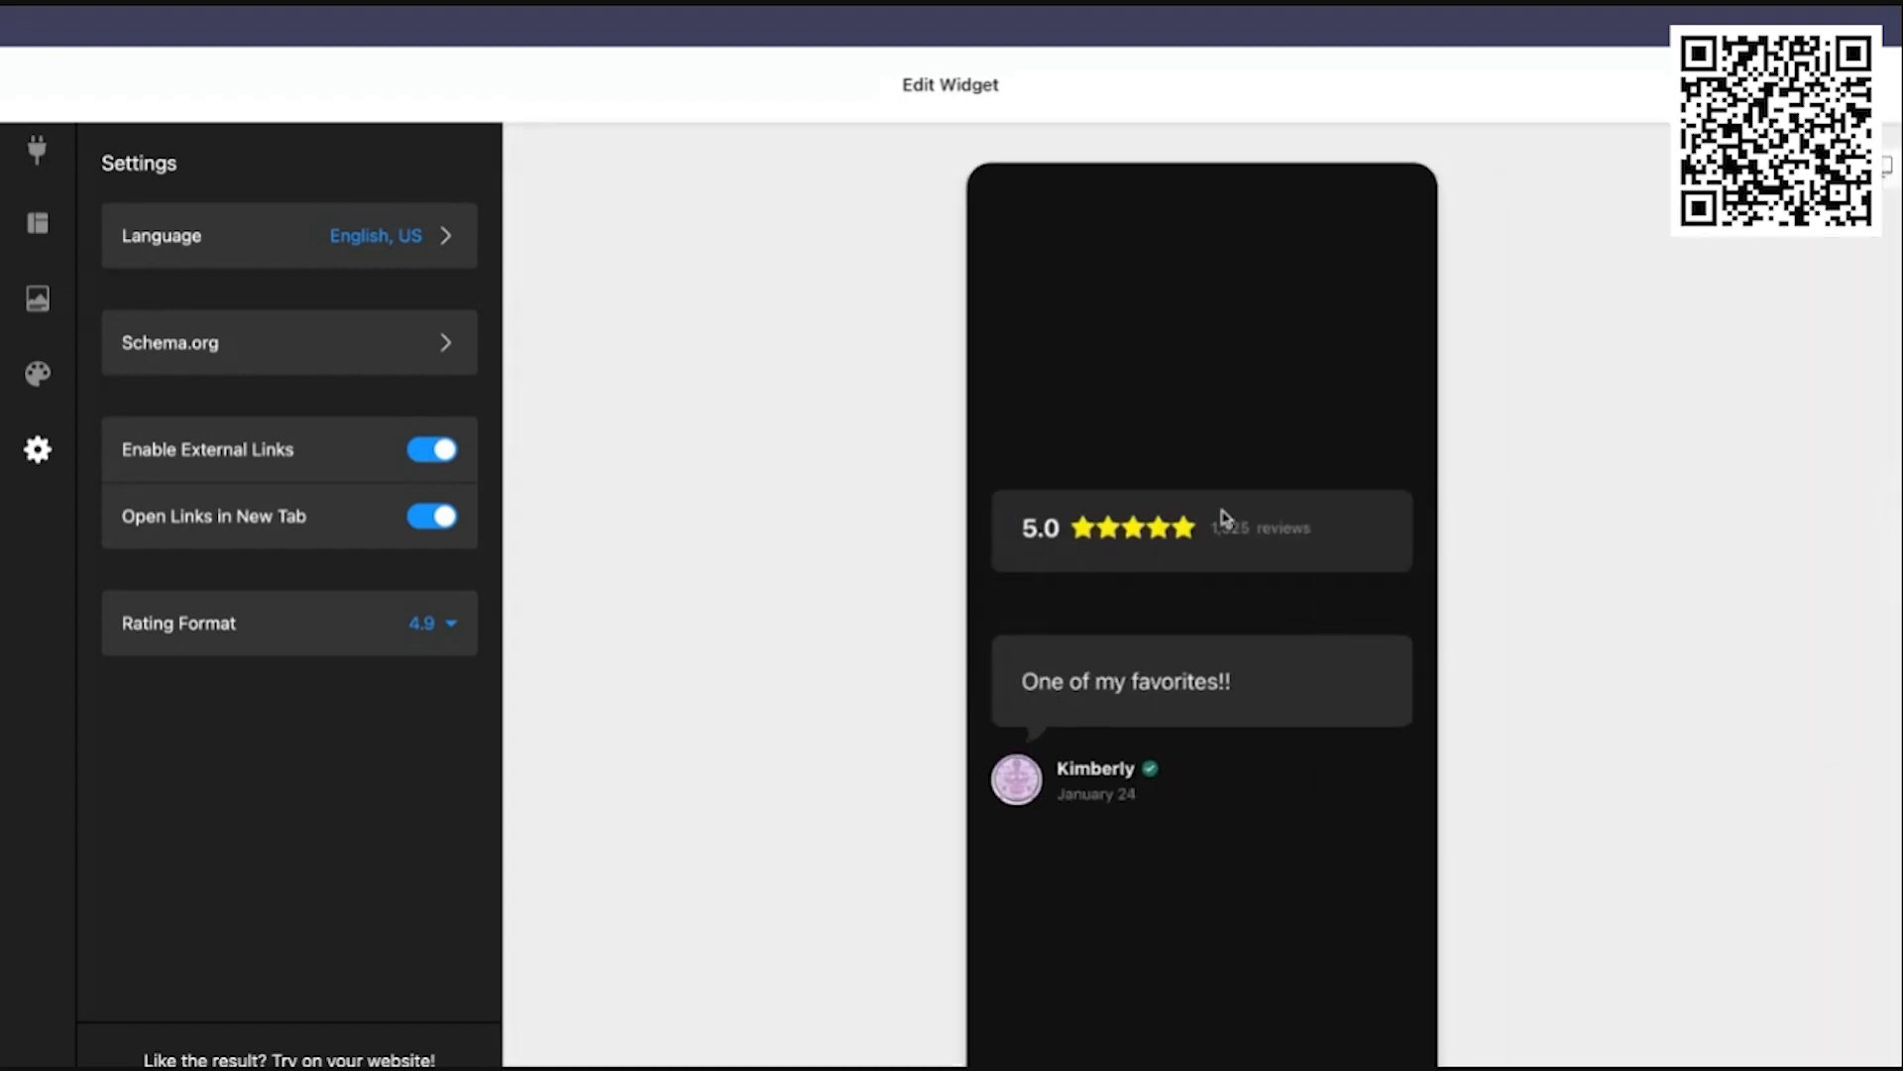
scroll(1221, 515, down, 1)
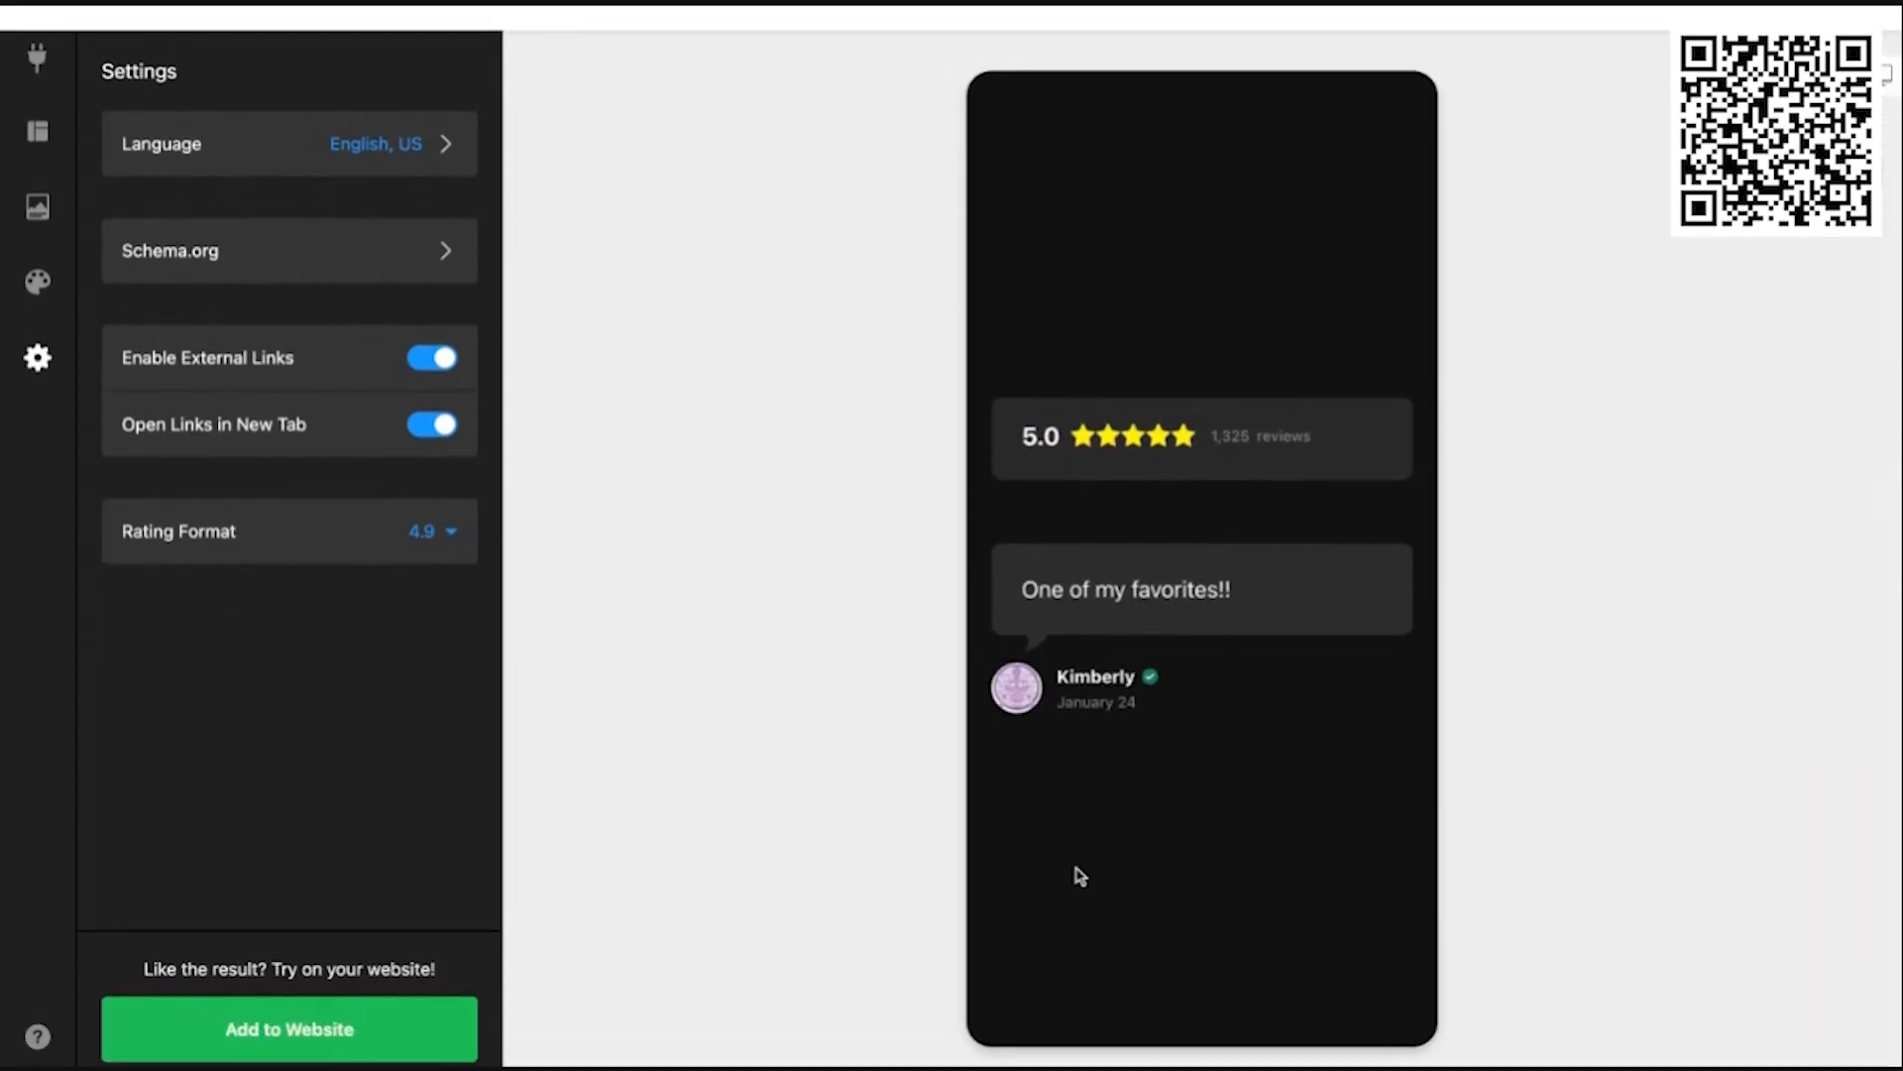
click(1022, 631)
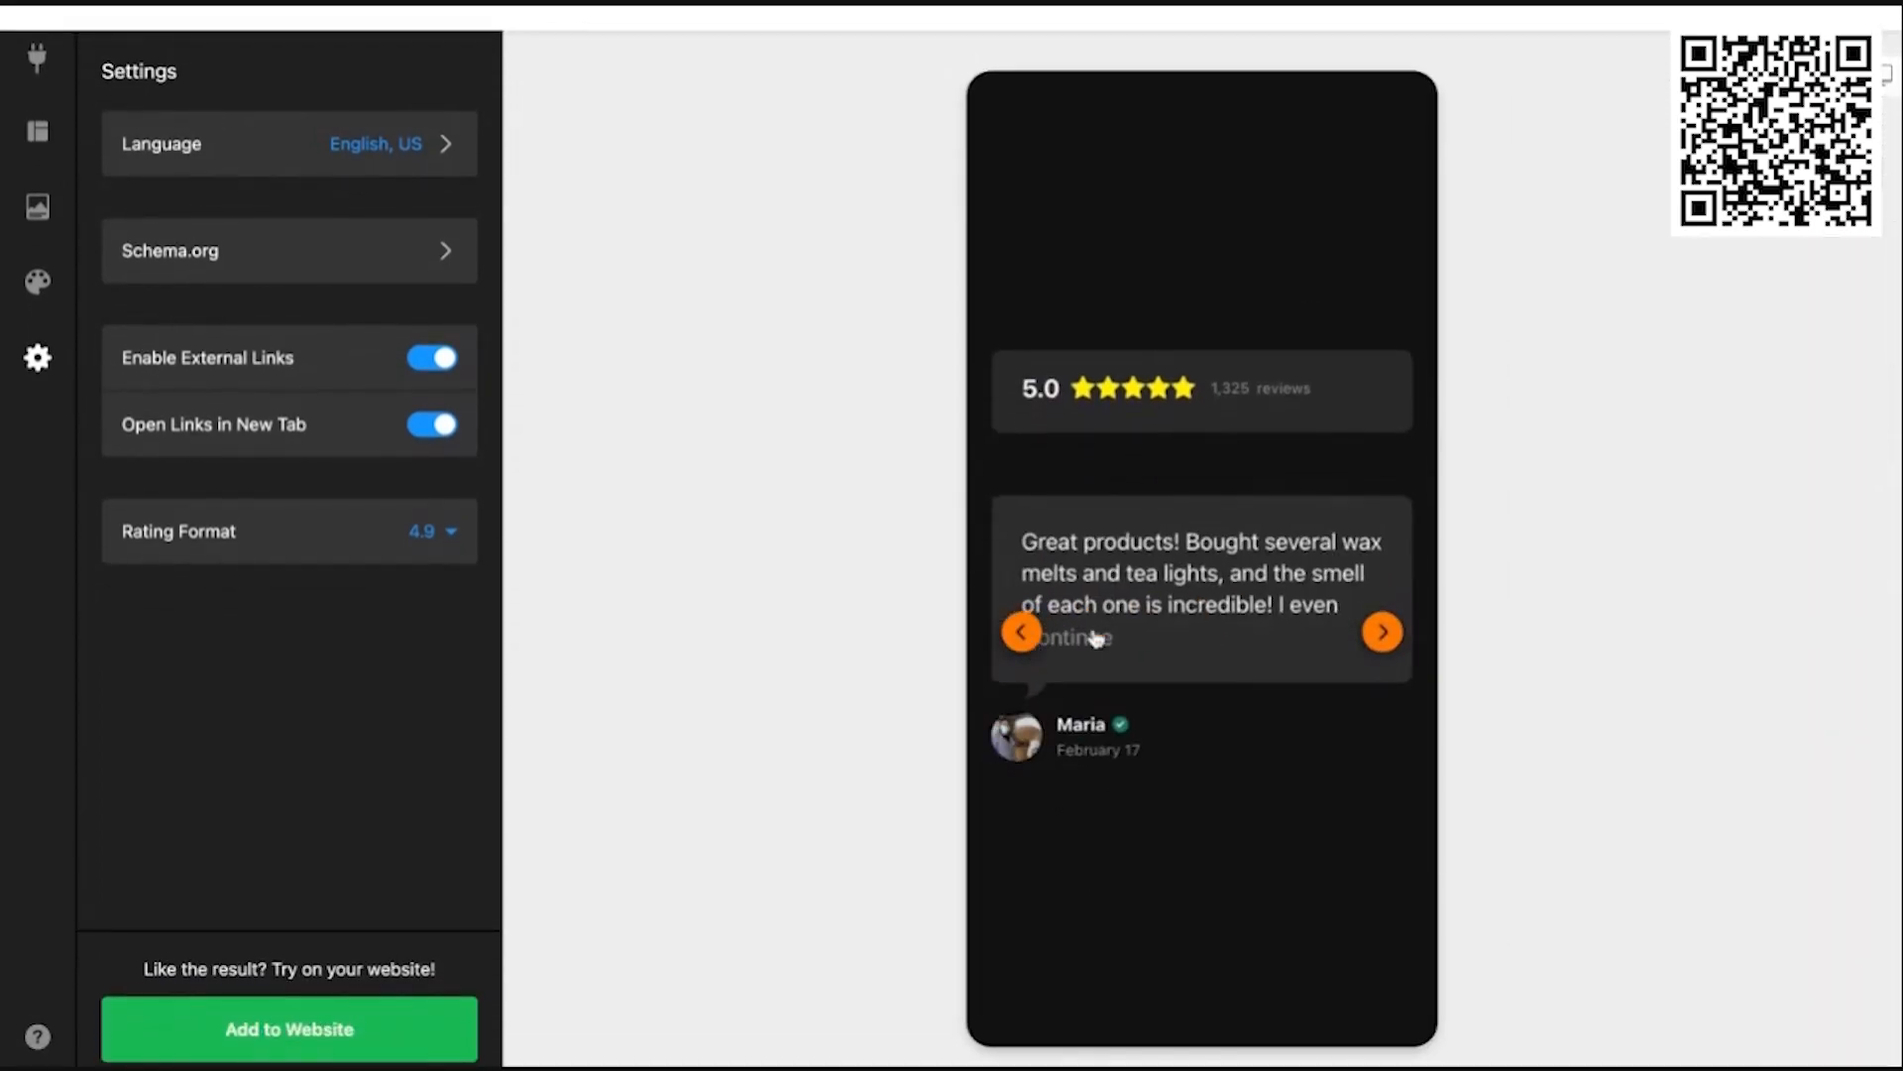
click(1385, 637)
click(1385, 634)
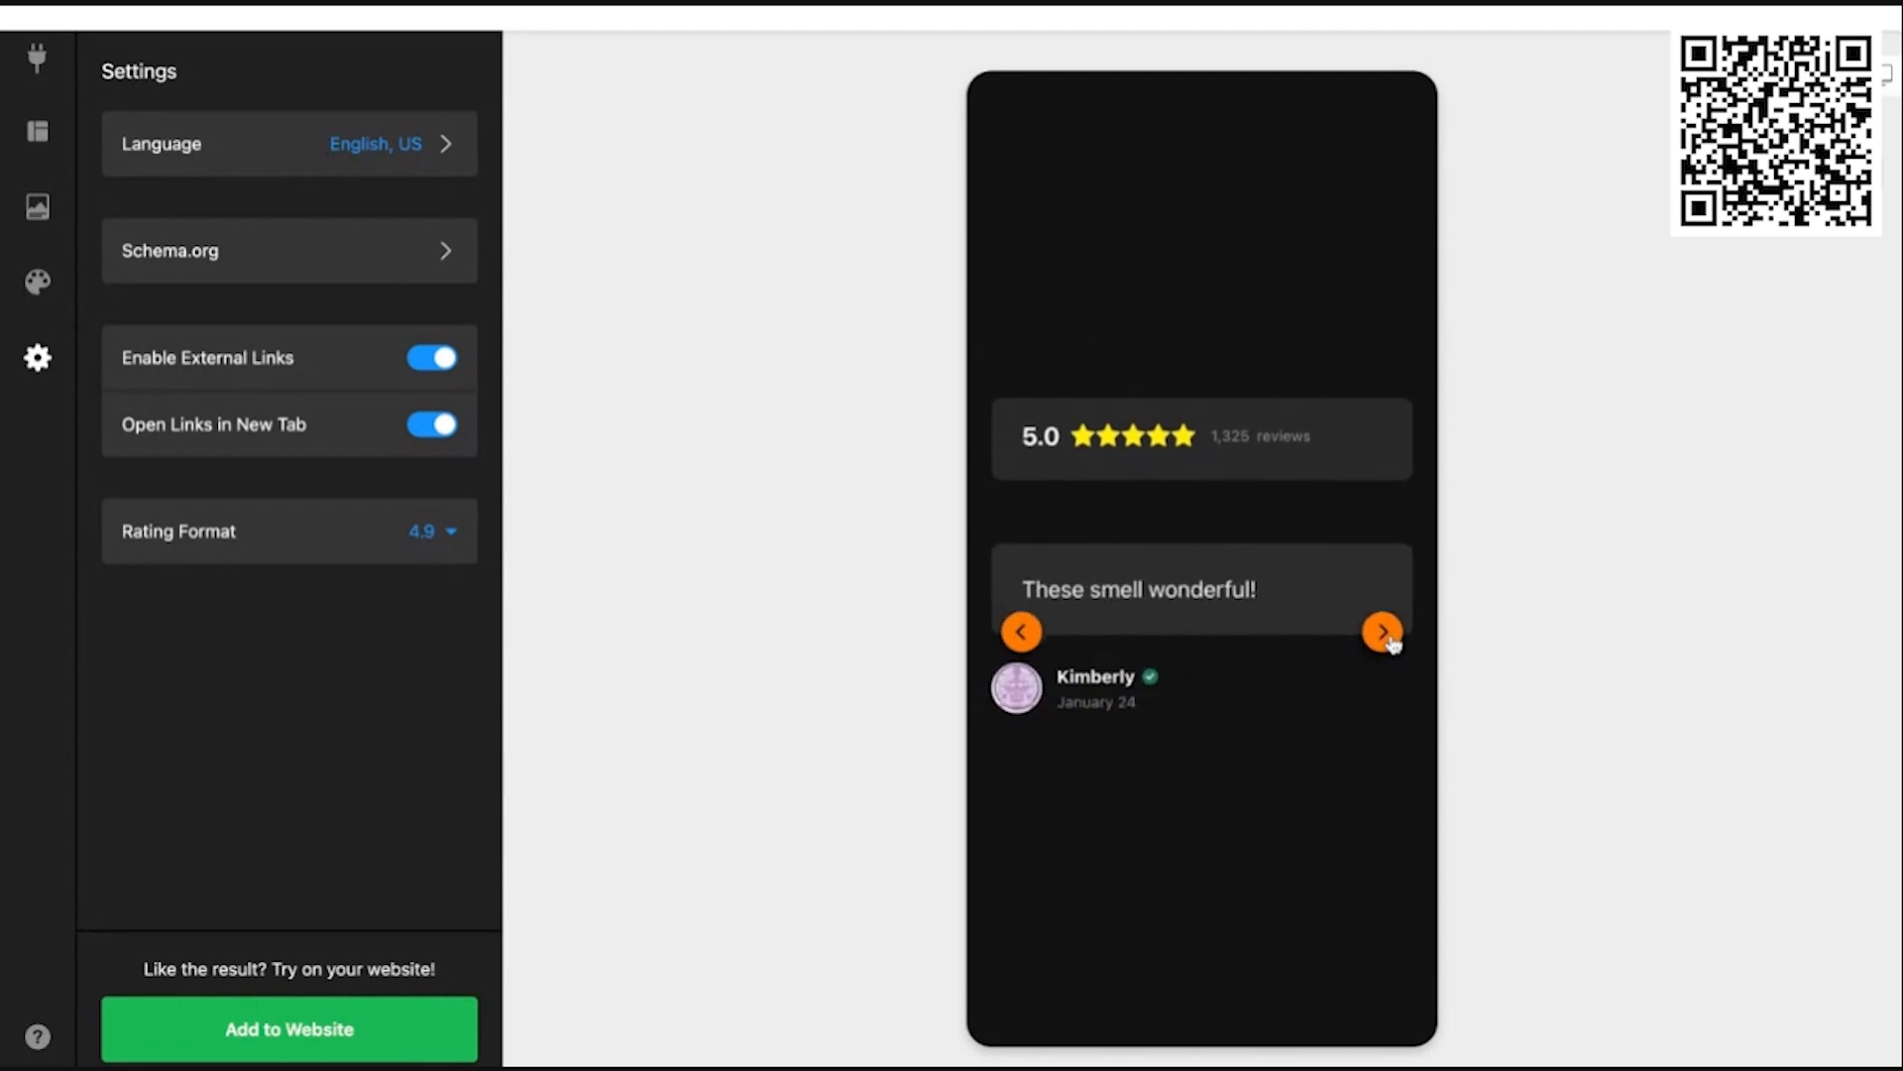
click(1385, 635)
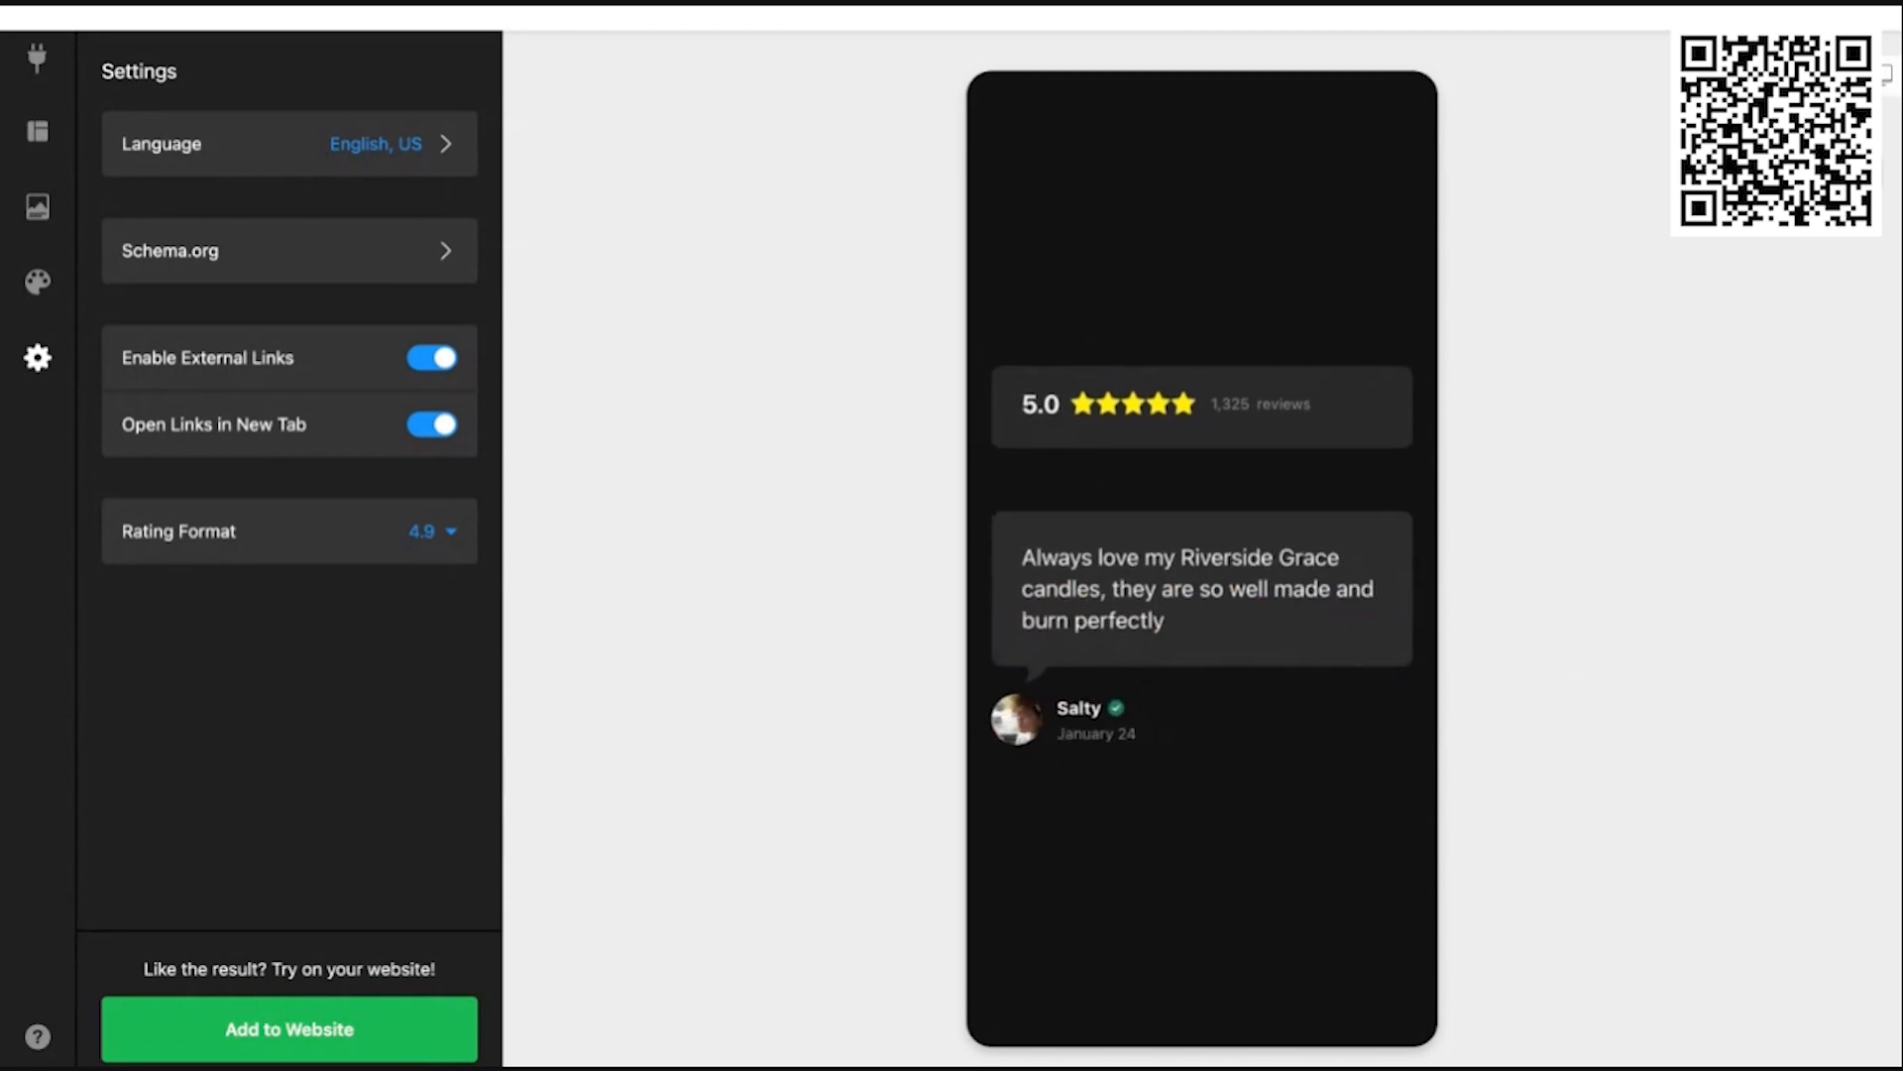
click(1886, 75)
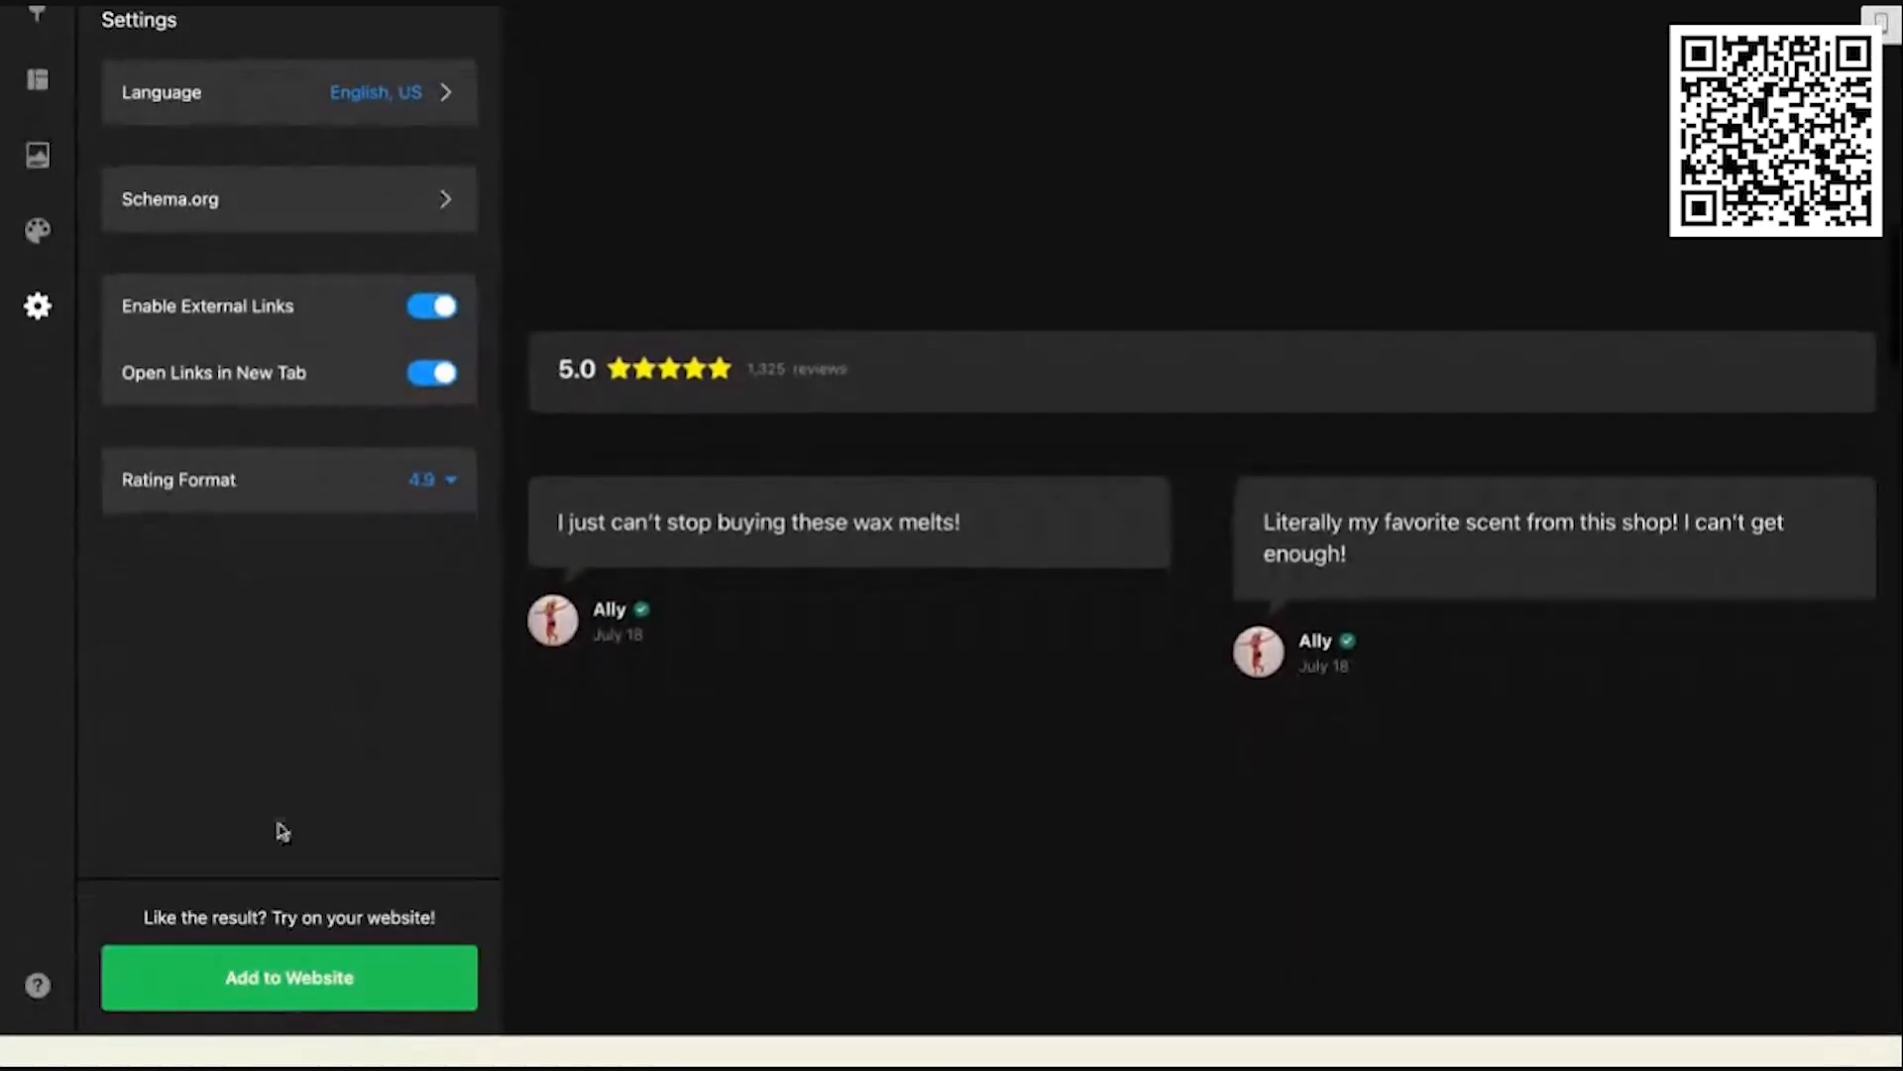
Step: Start adding the widget to the website, and read the page's written instructions for displaying Etsy reviews
click(370, 978)
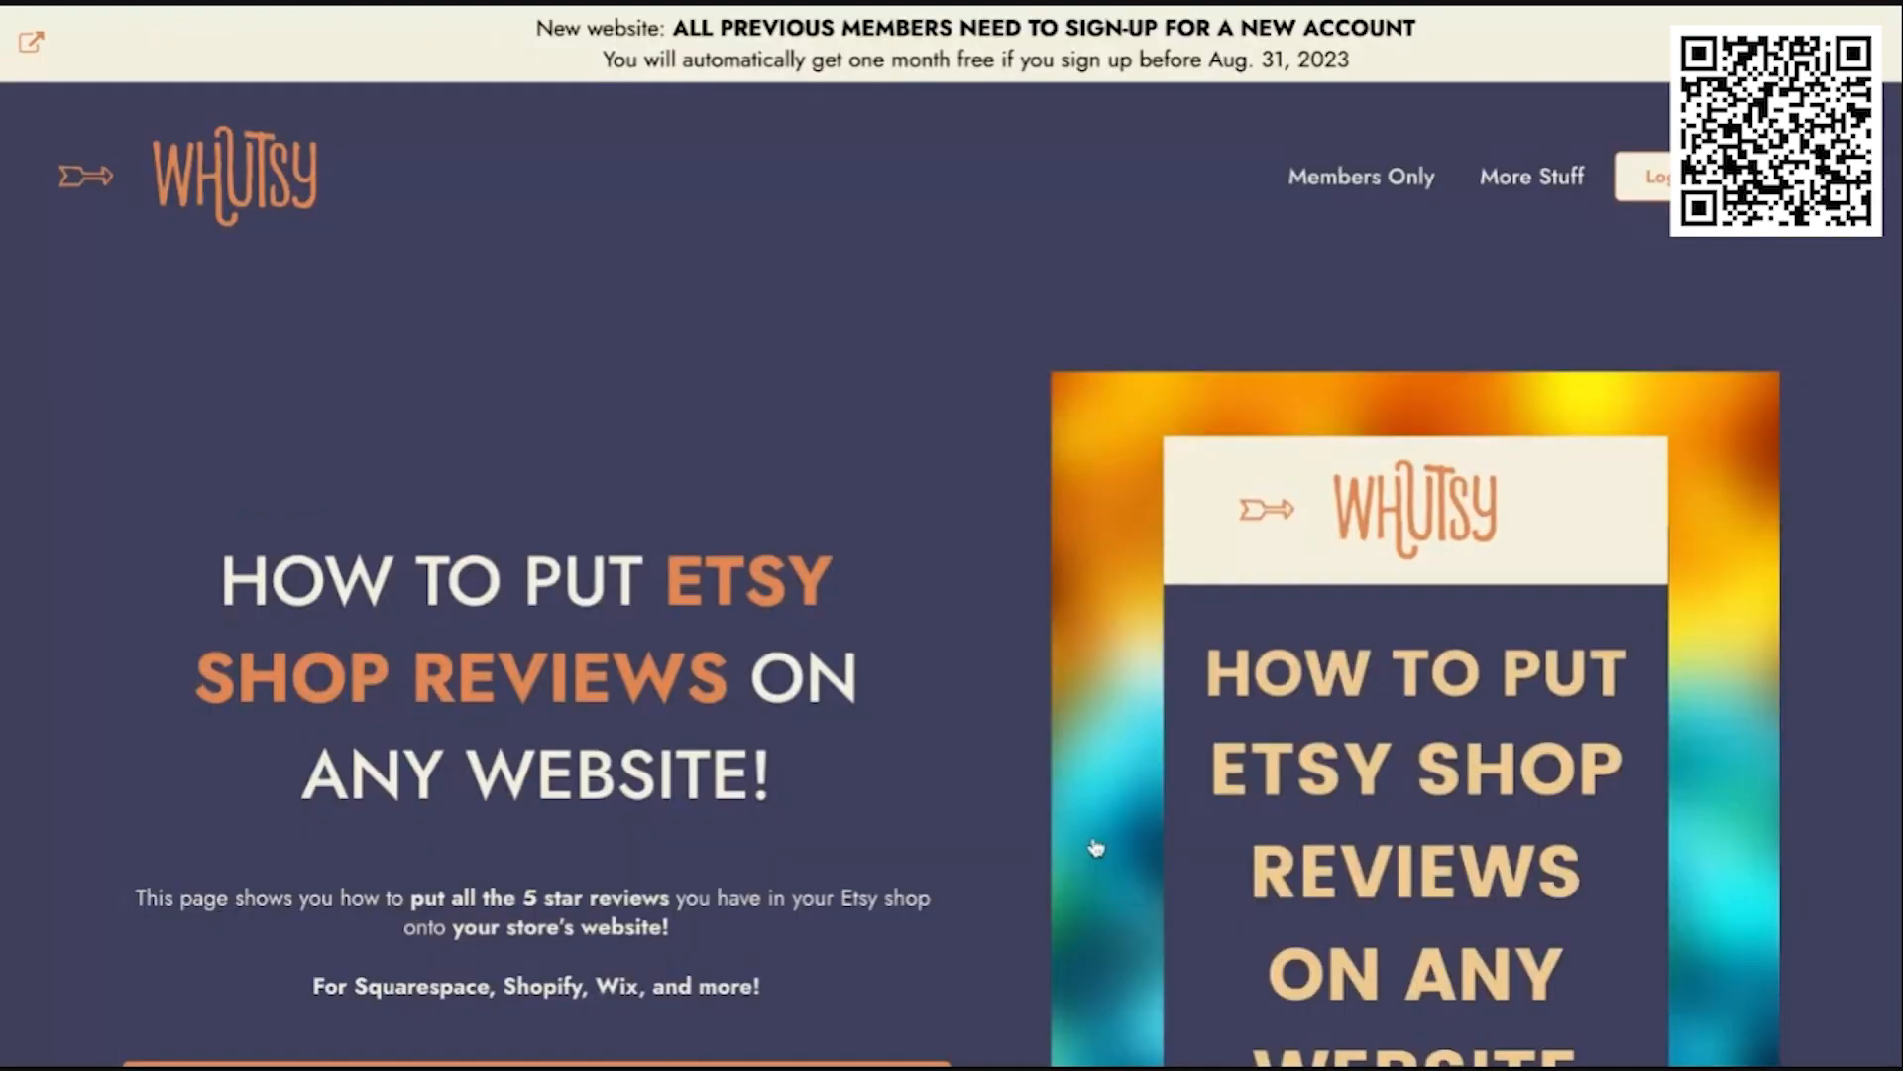
scroll(1054, 777, down, 10)
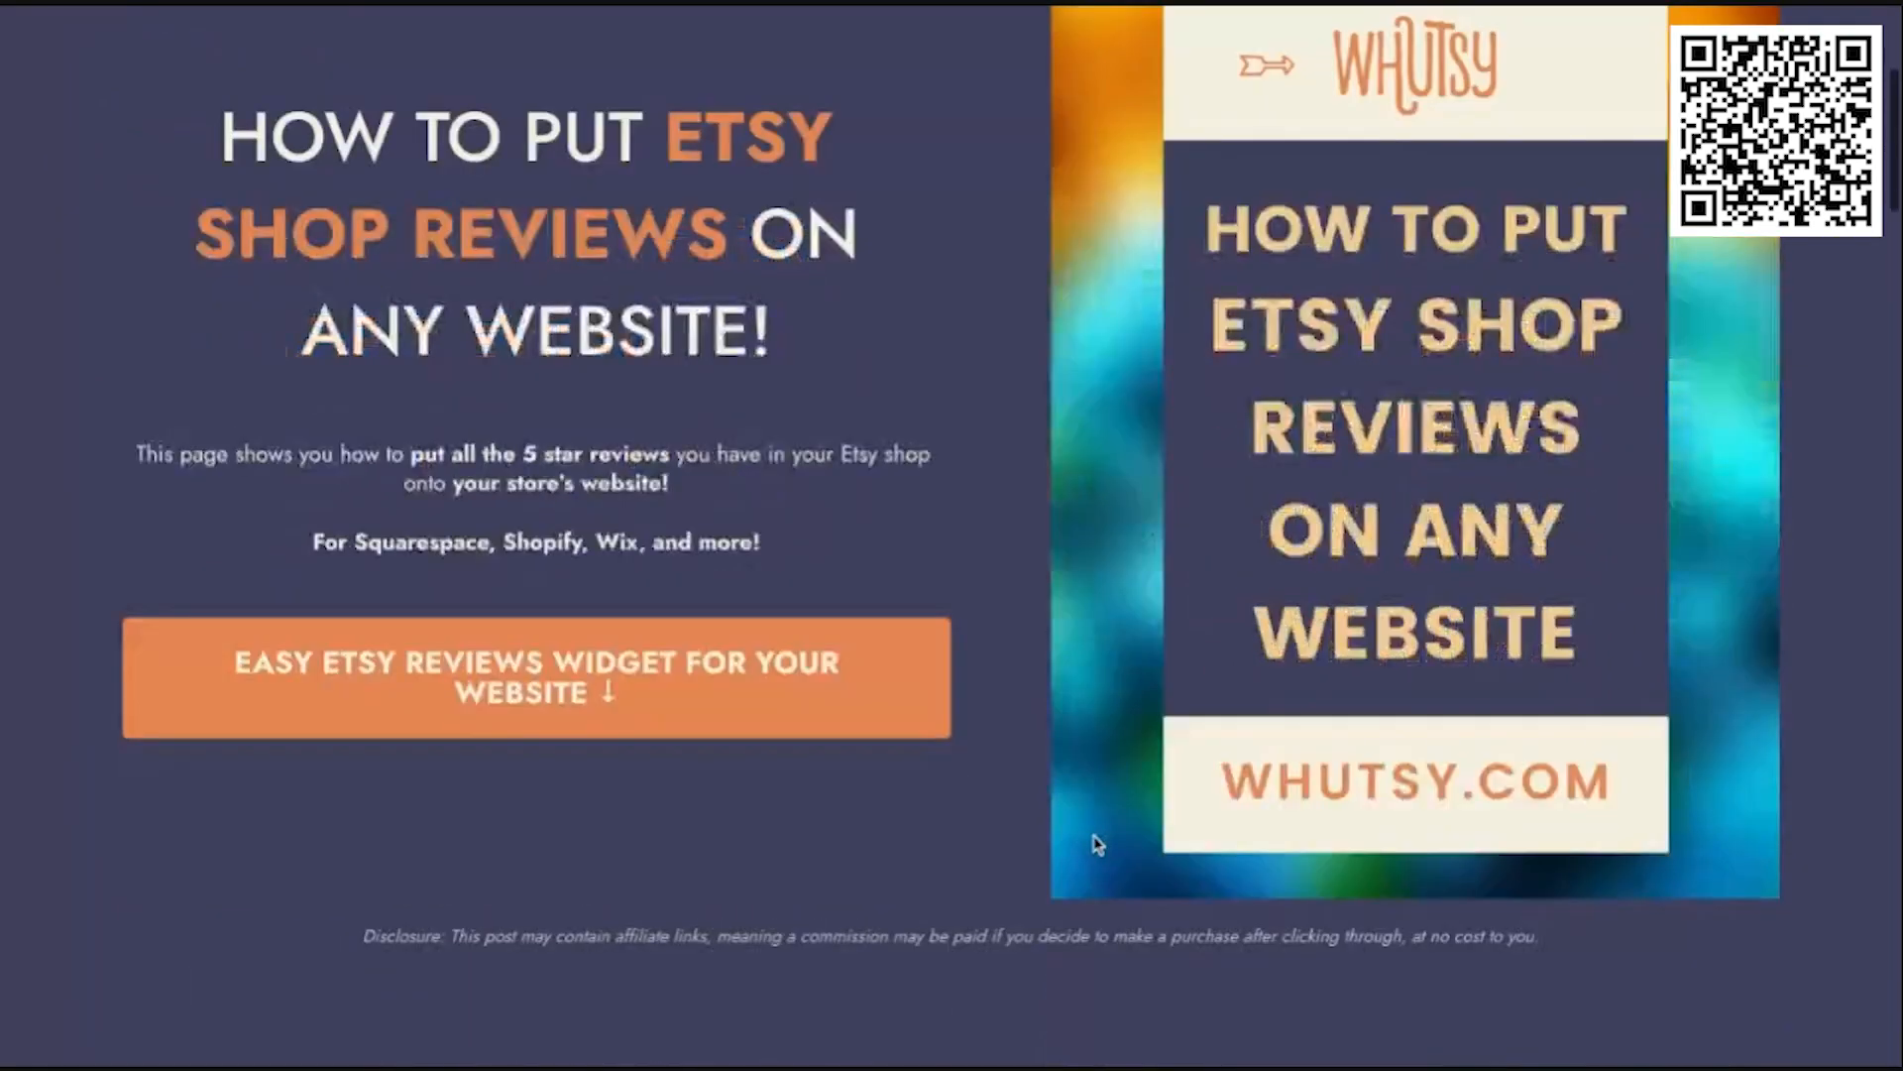
scroll(1054, 778, down, 10)
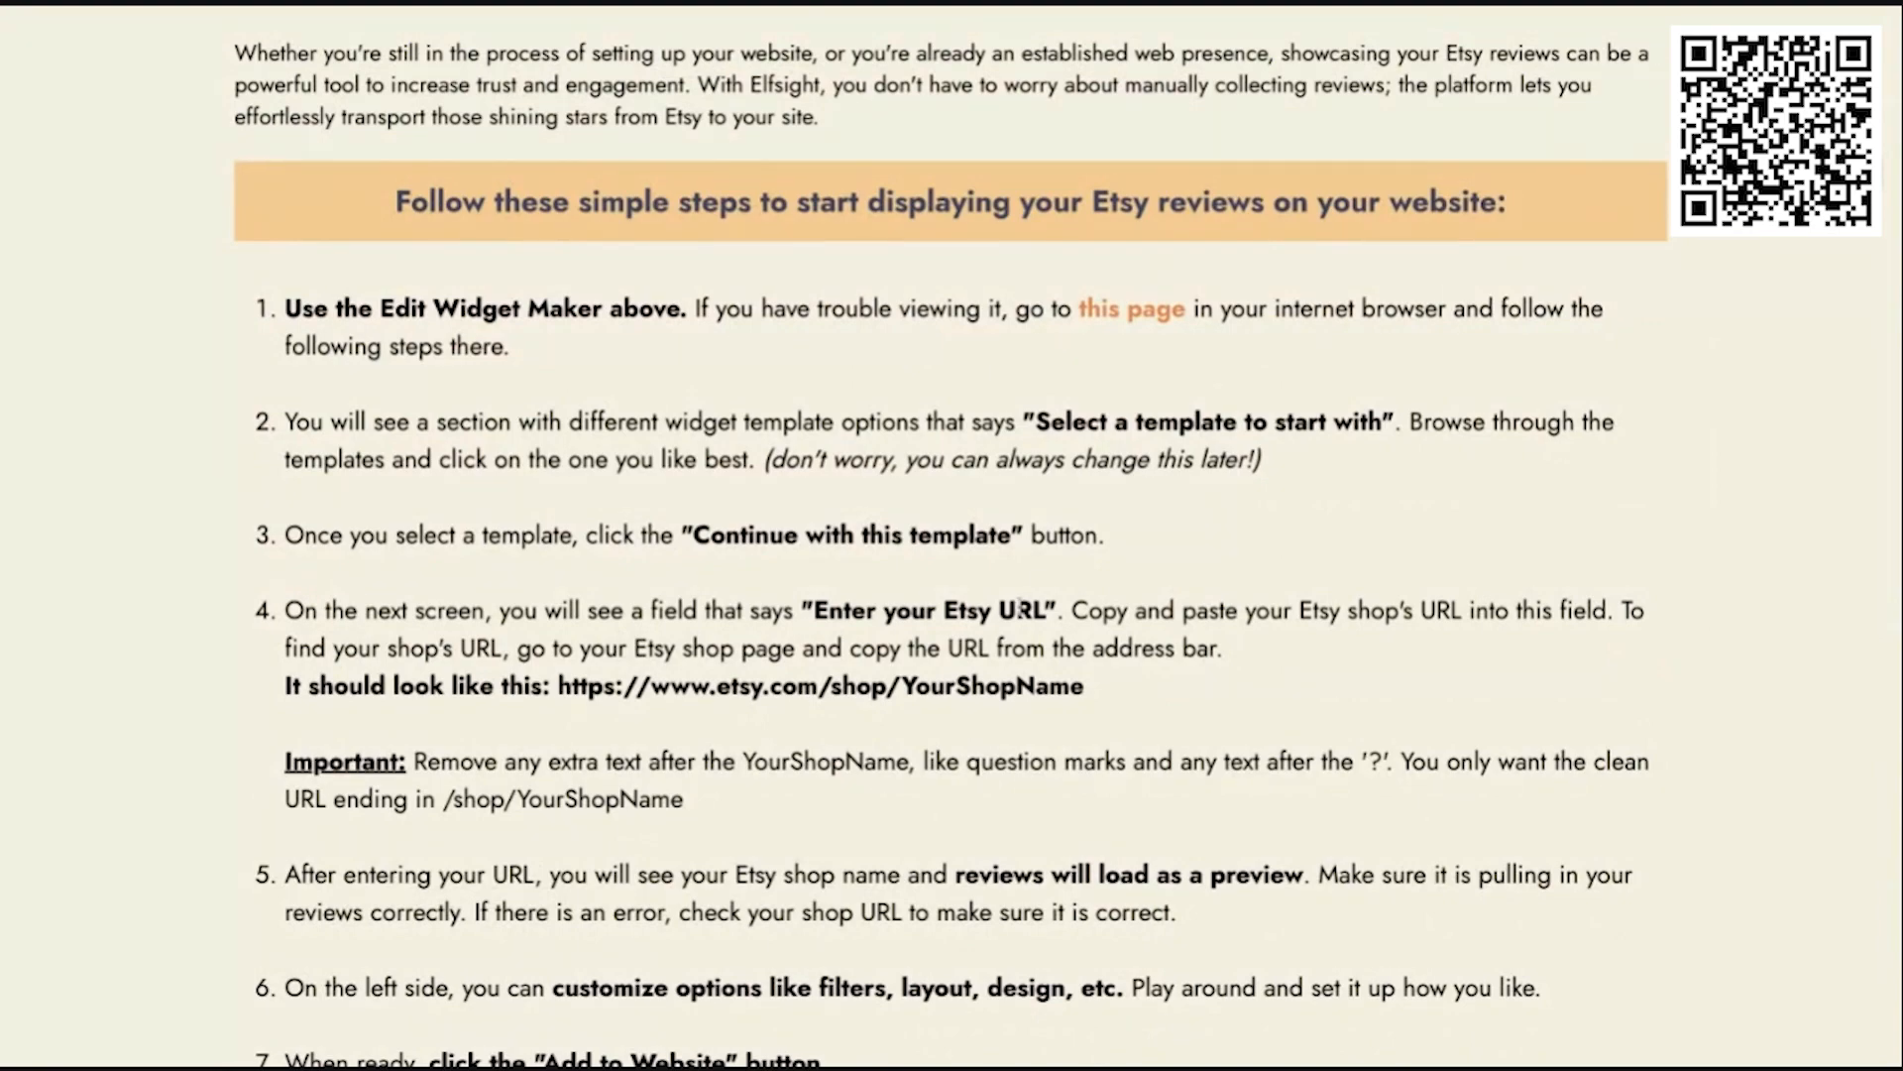
scroll(988, 642, down, 6)
scroll(987, 642, down, 1)
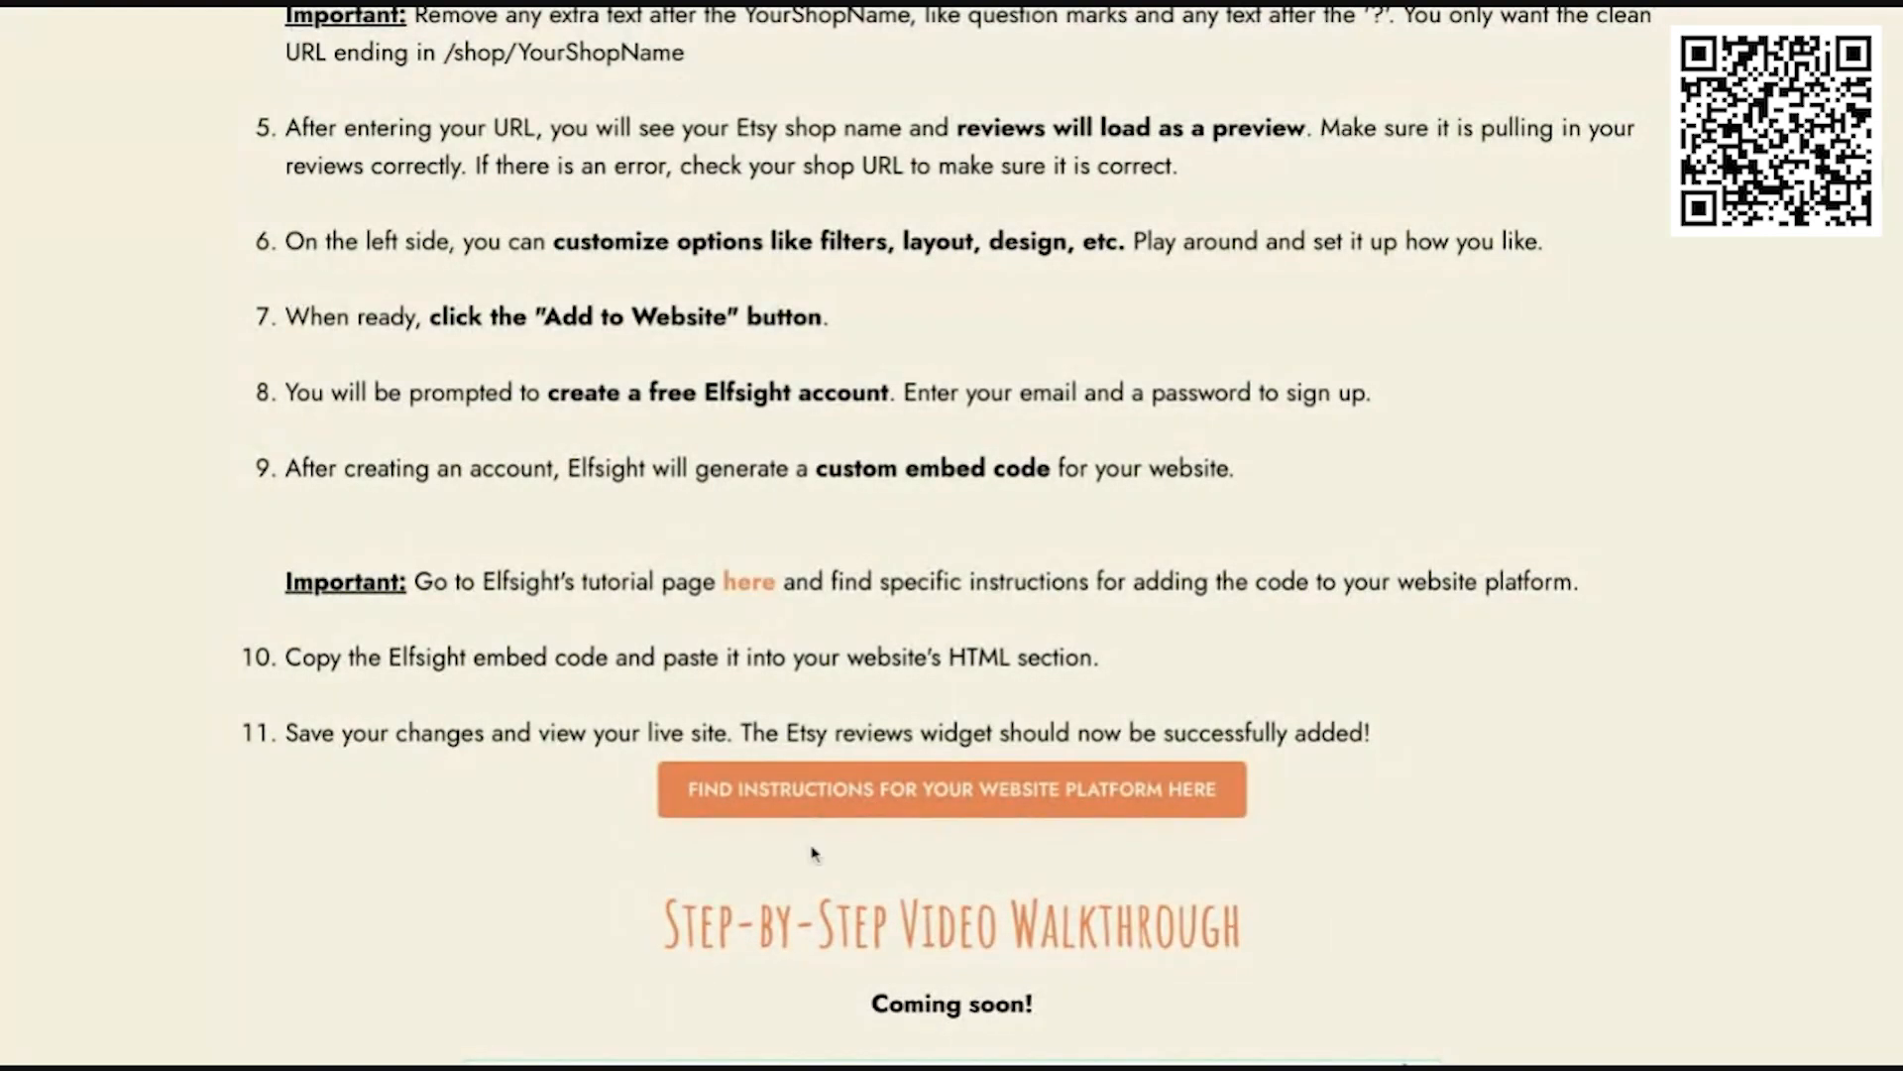
Step: Open Elfsight's tutorials page from the written instructions and look through the available website platforms
double_click(750, 583)
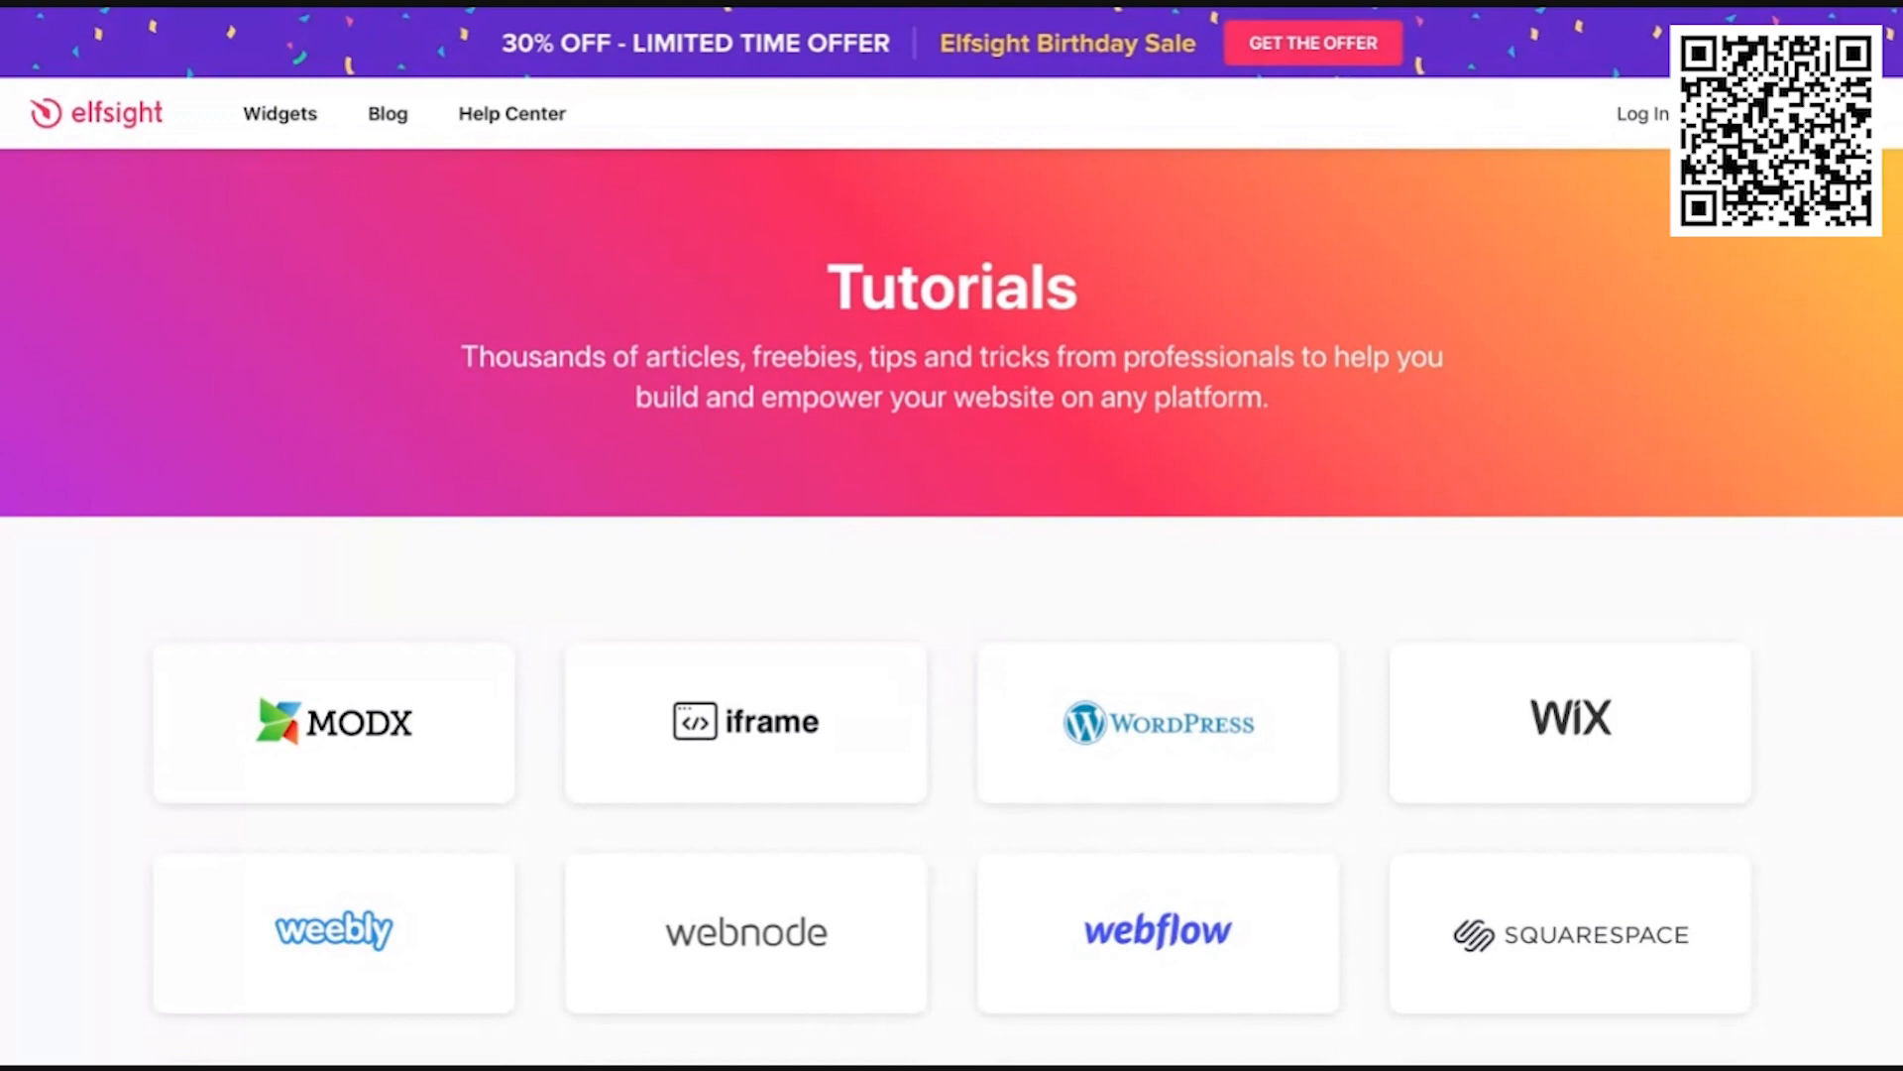
scroll(952, 555, down, 5)
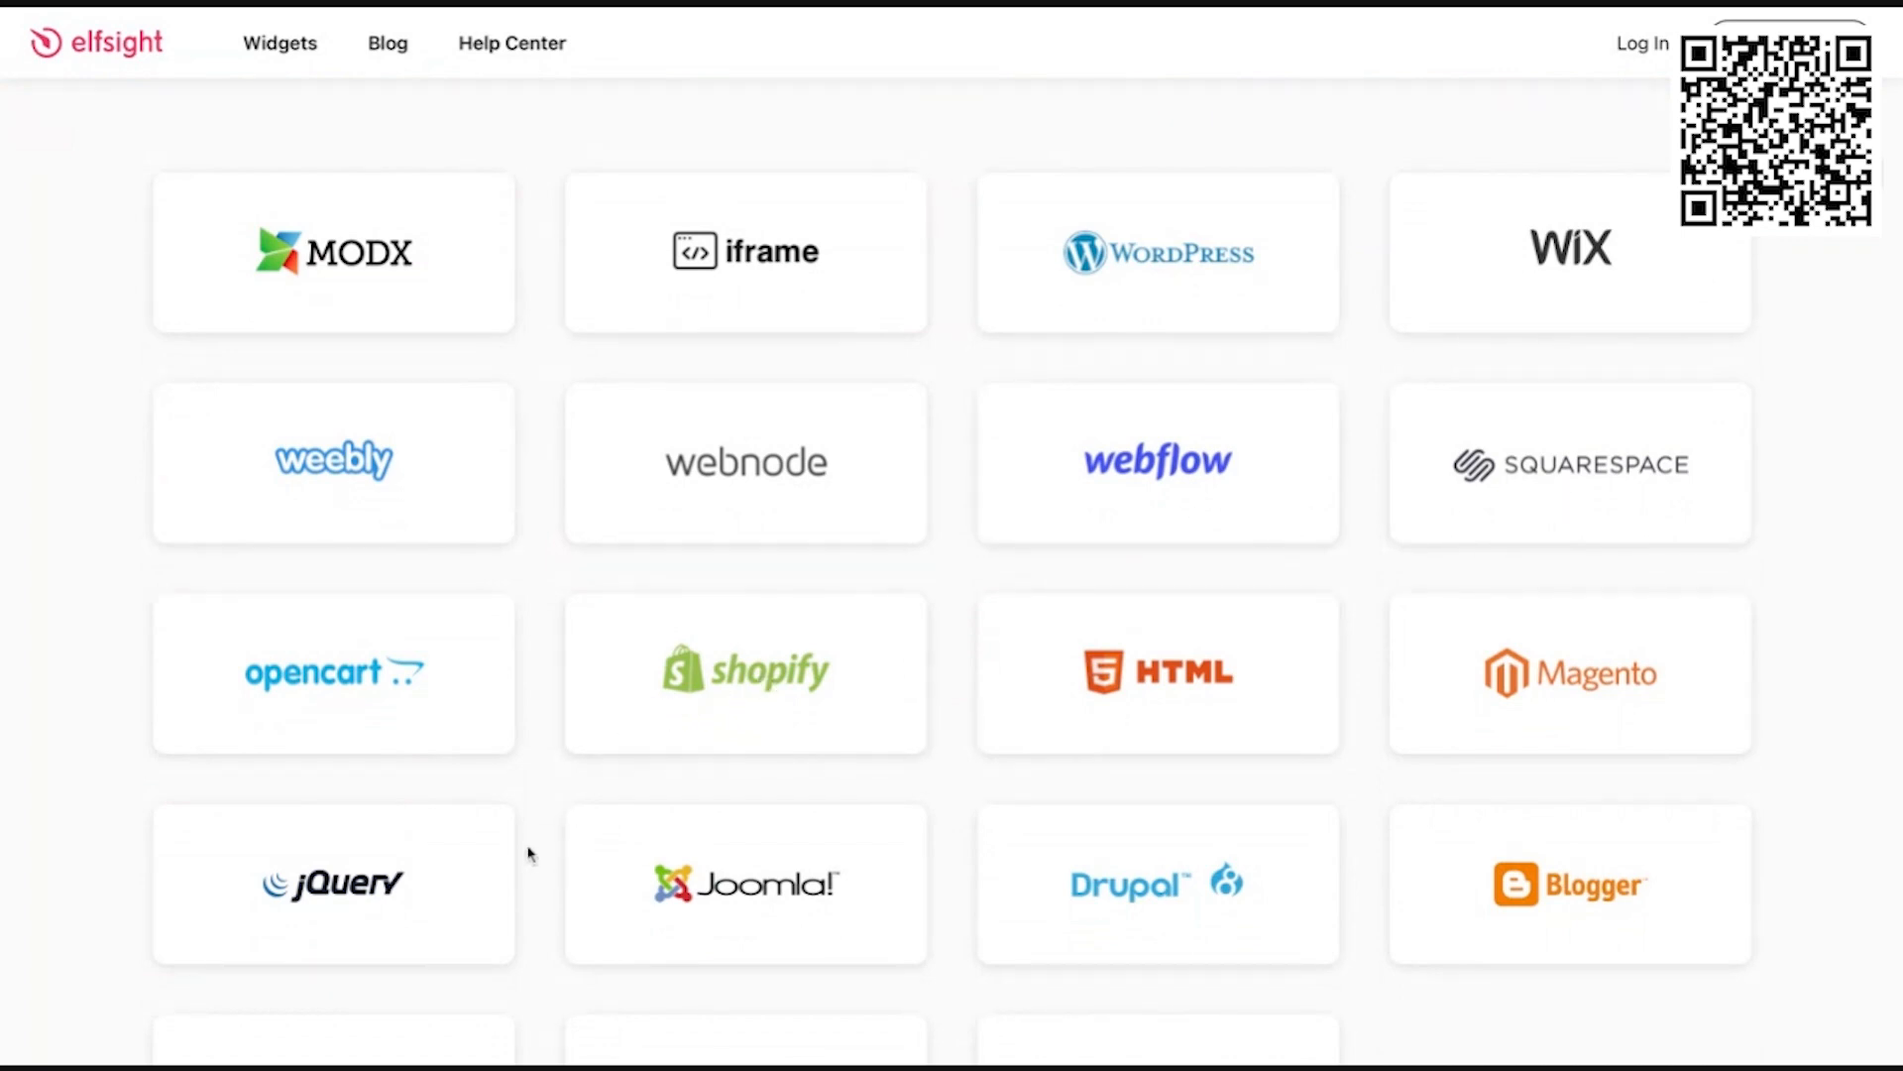
scroll(528, 852, down, 2)
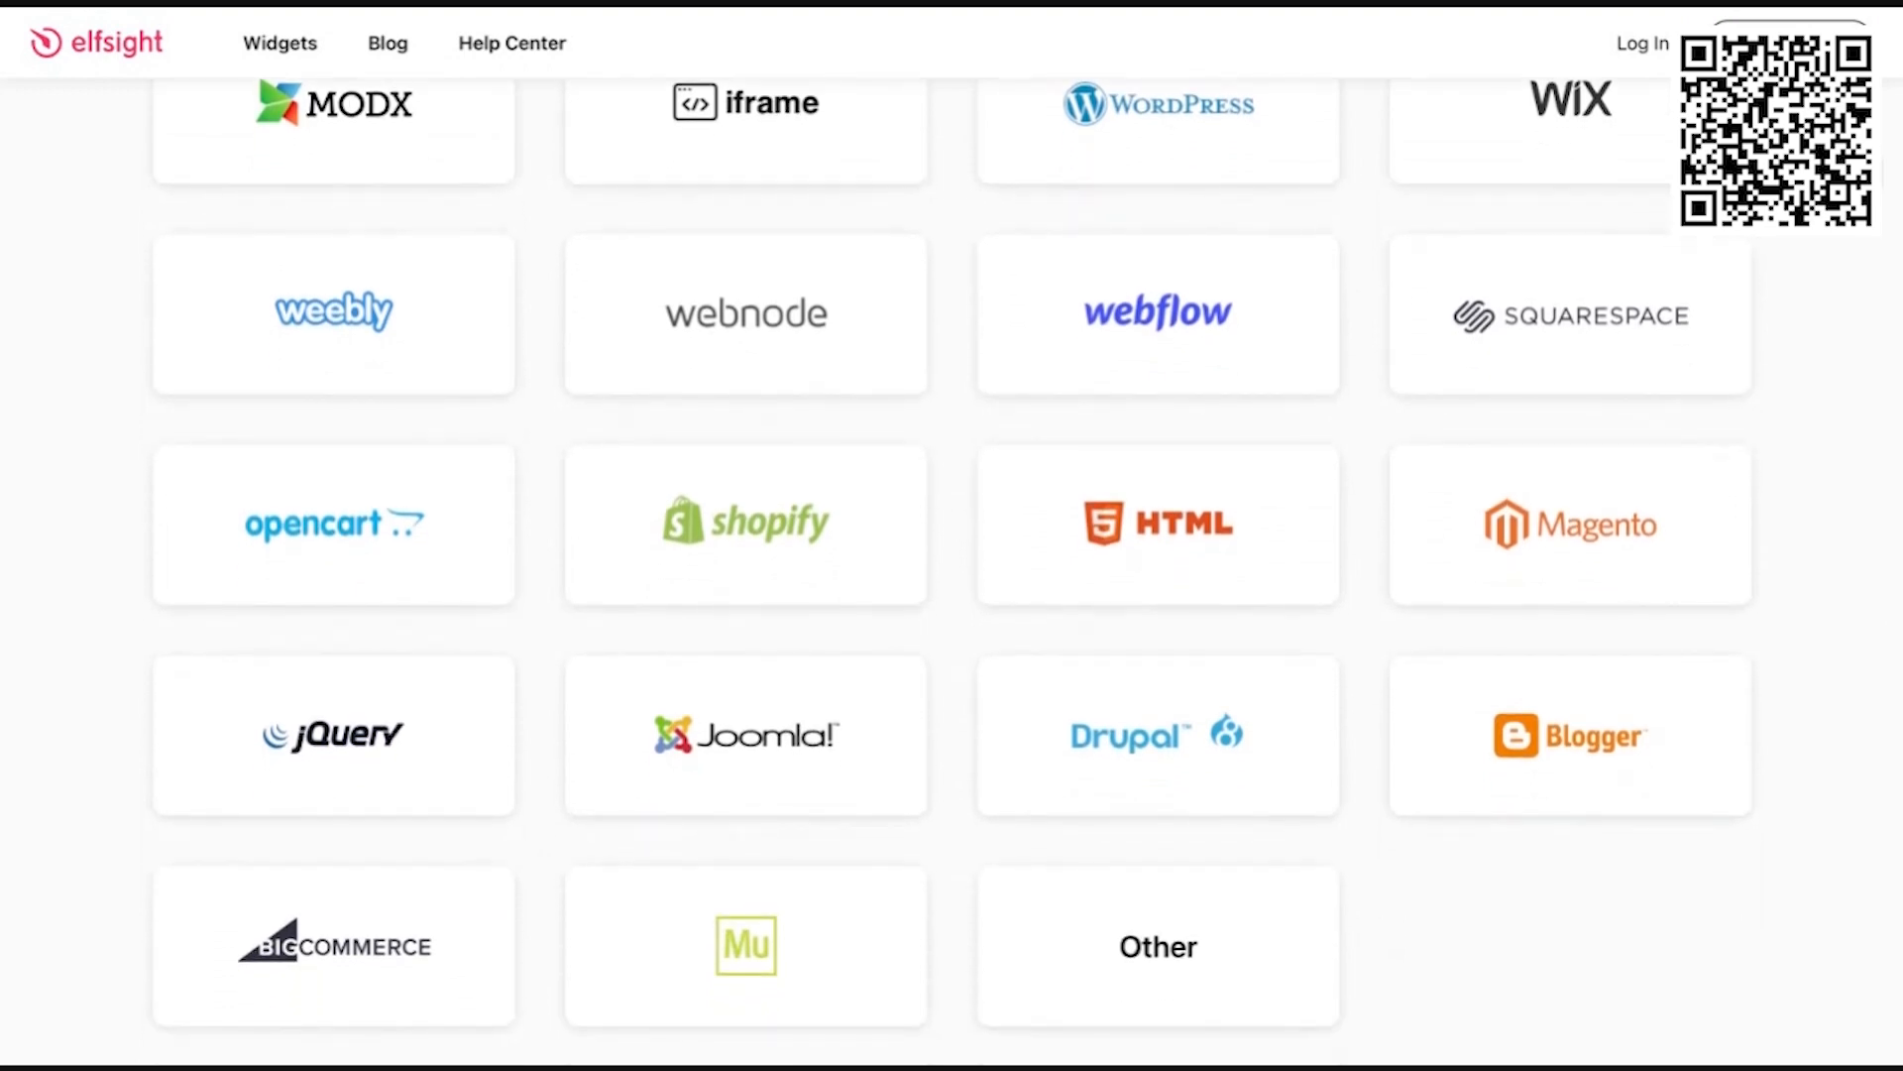
scroll(563, 796, up, 1)
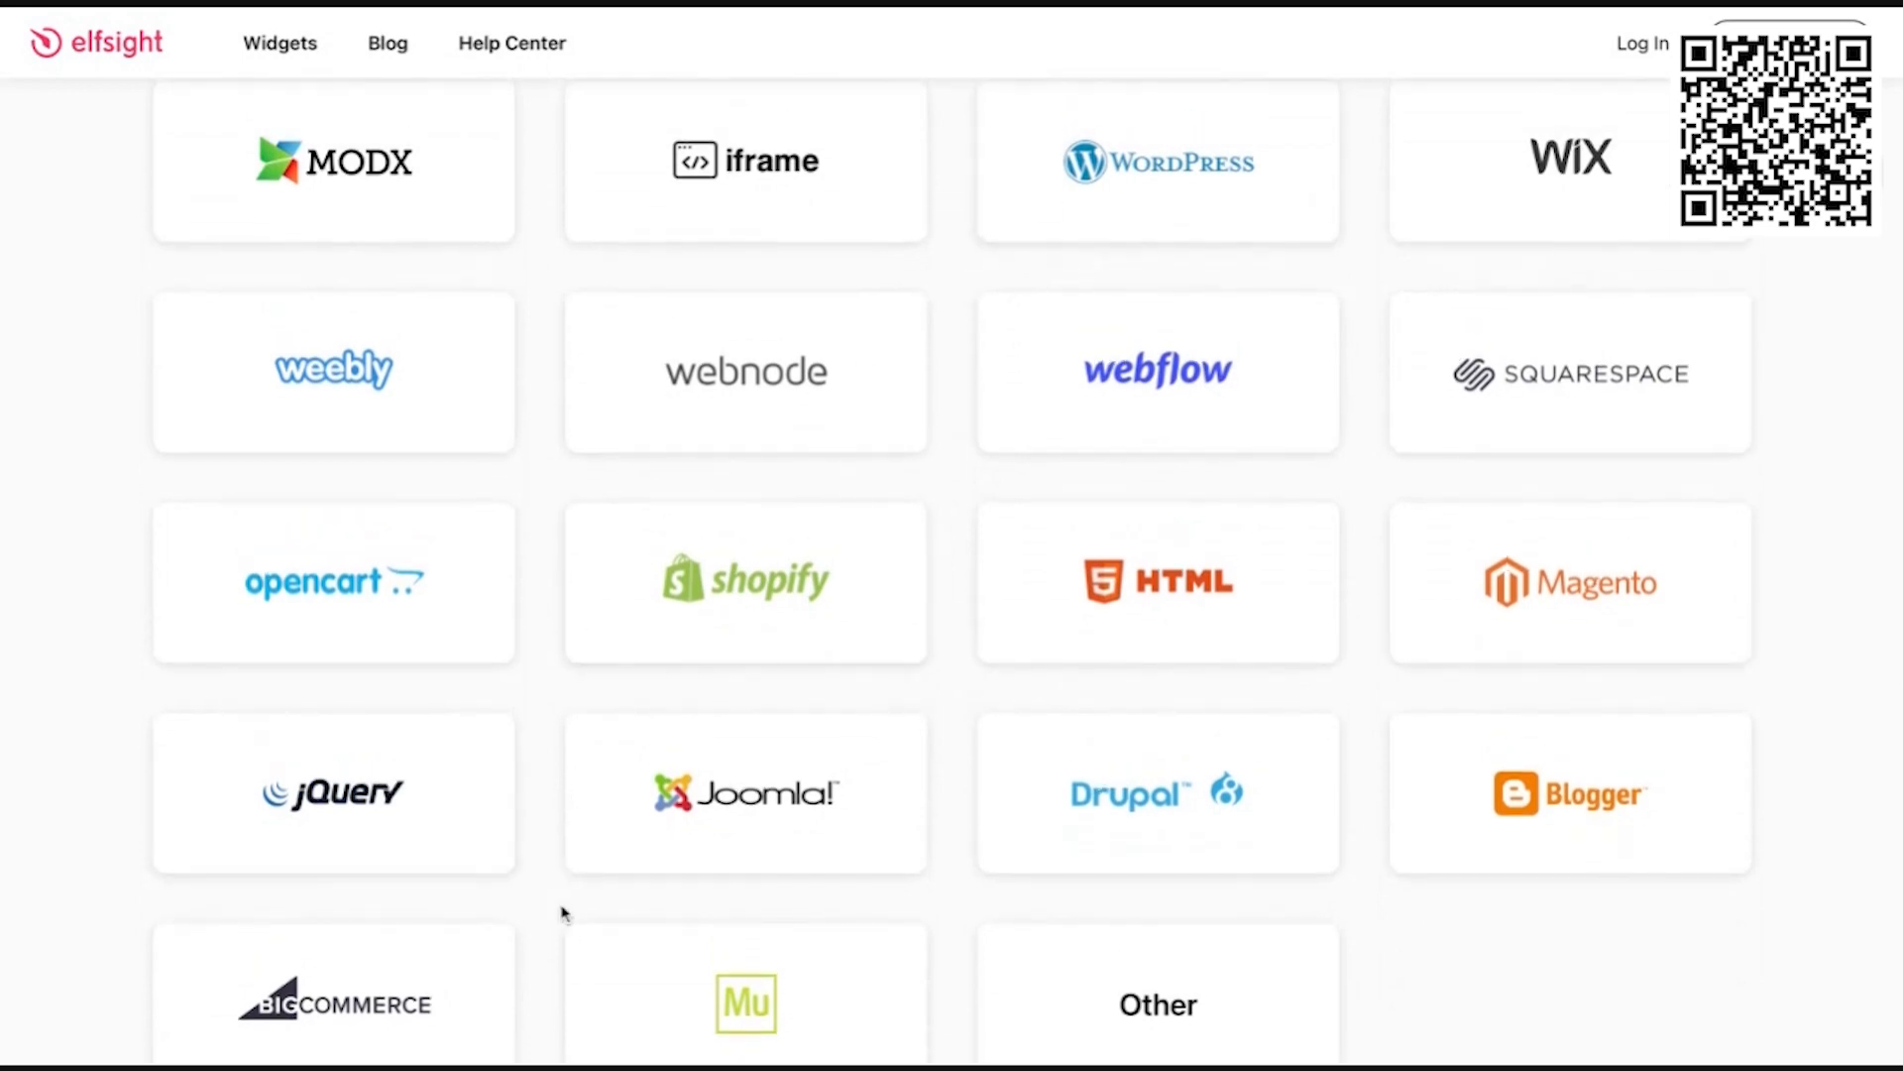
scroll(563, 912, down, 2)
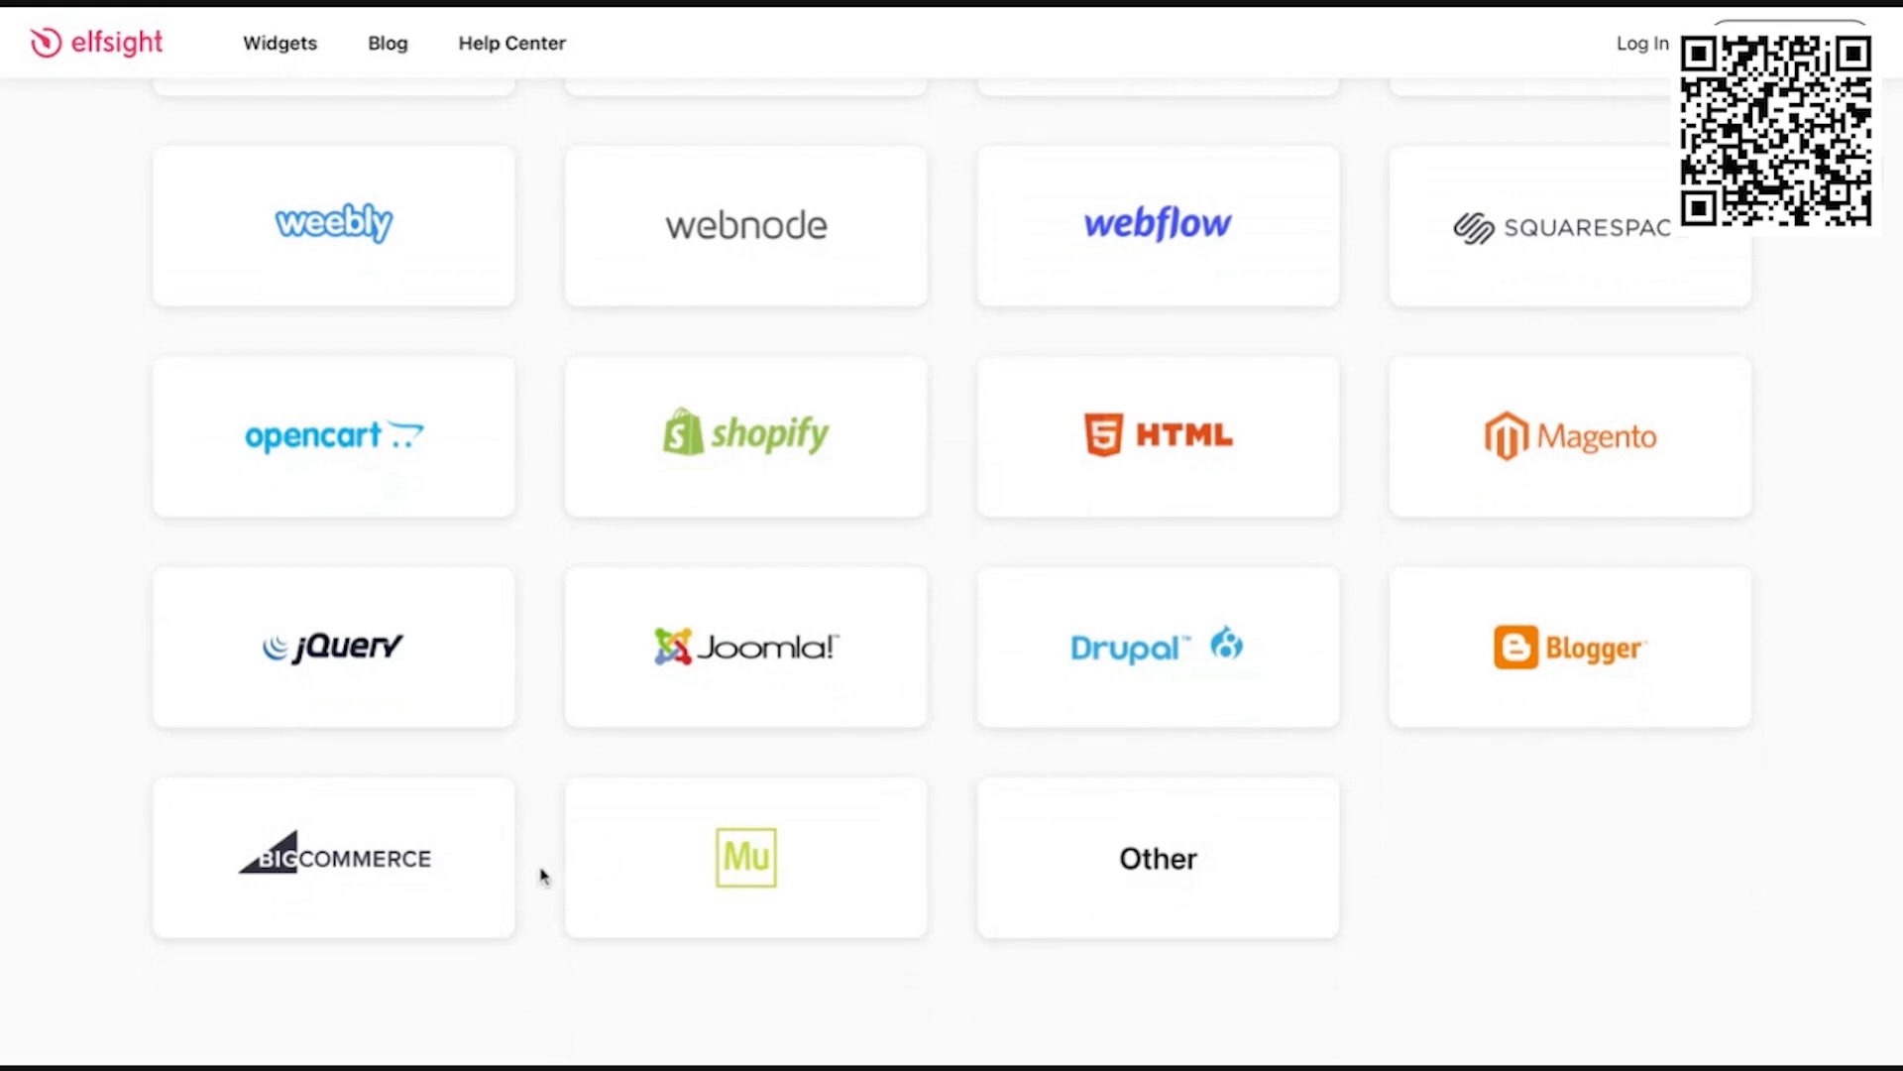
scroll(543, 876, up, 2)
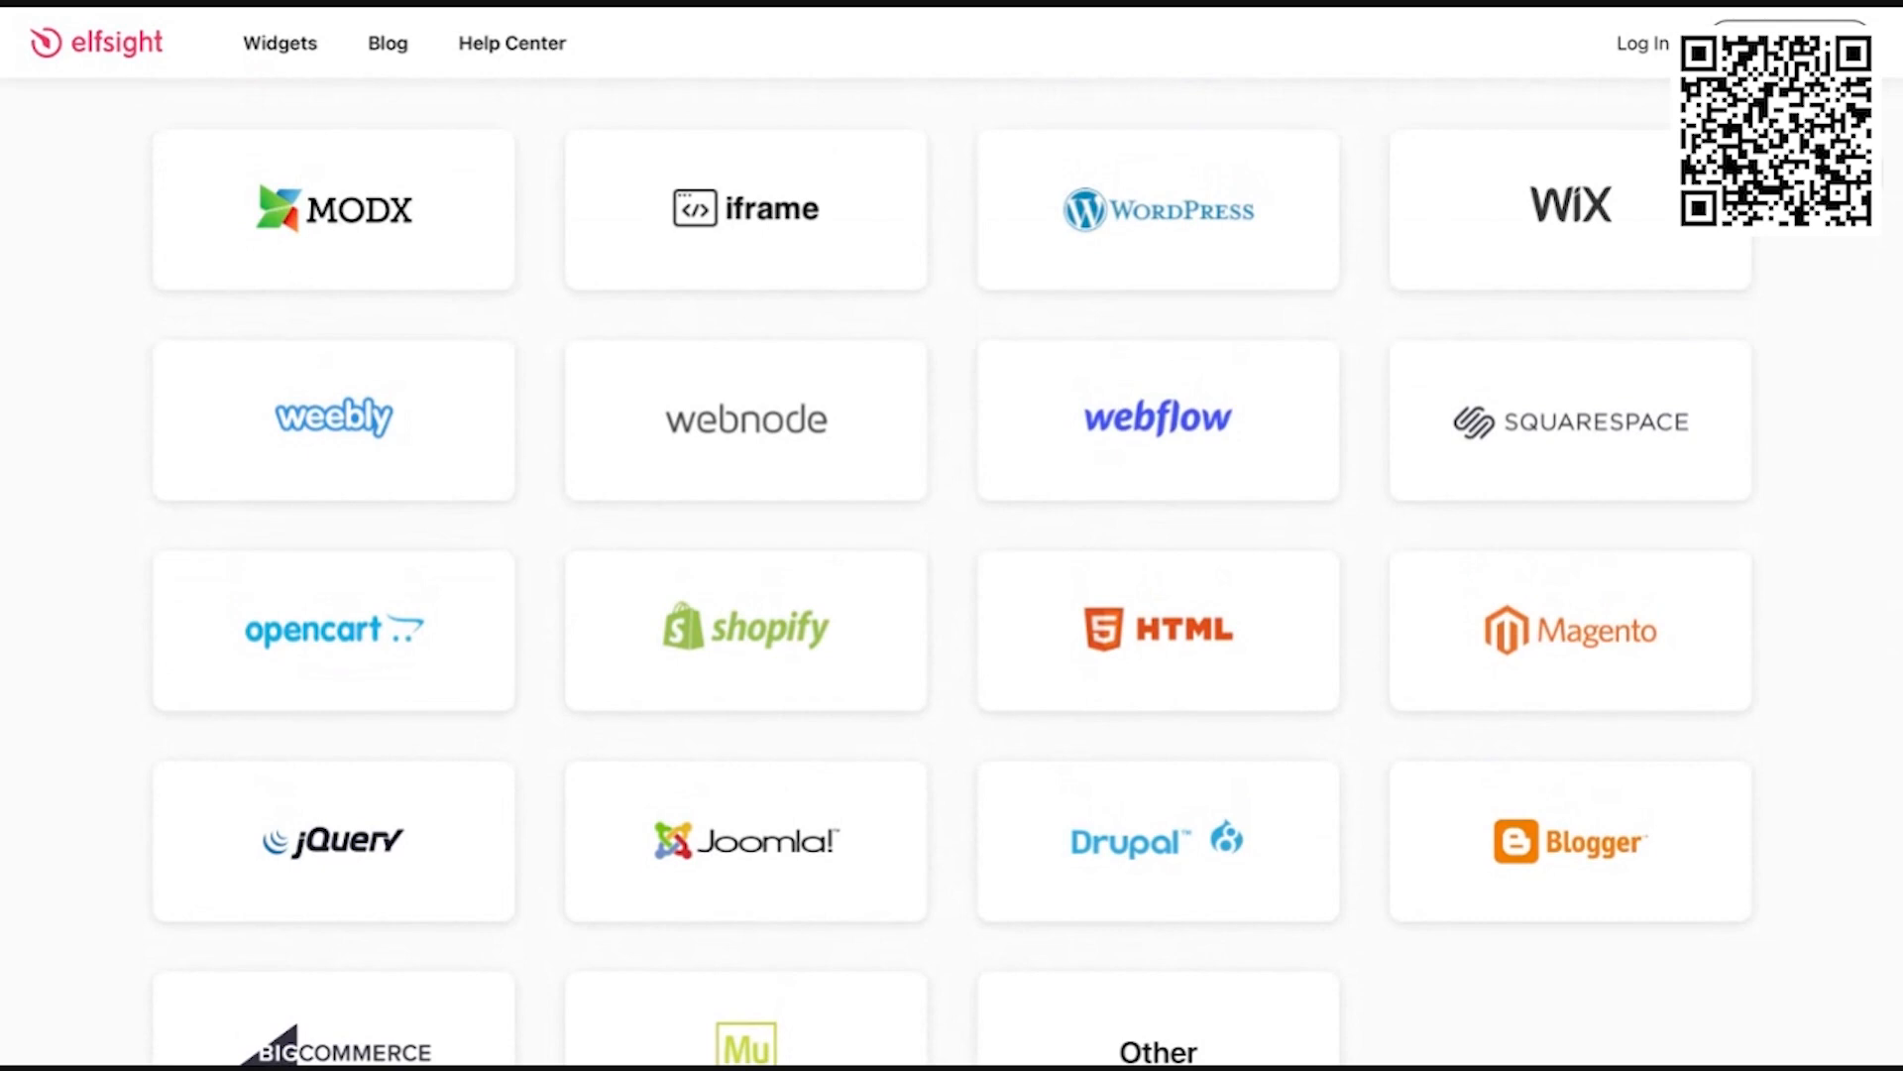
scroll(952, 595, up, 3)
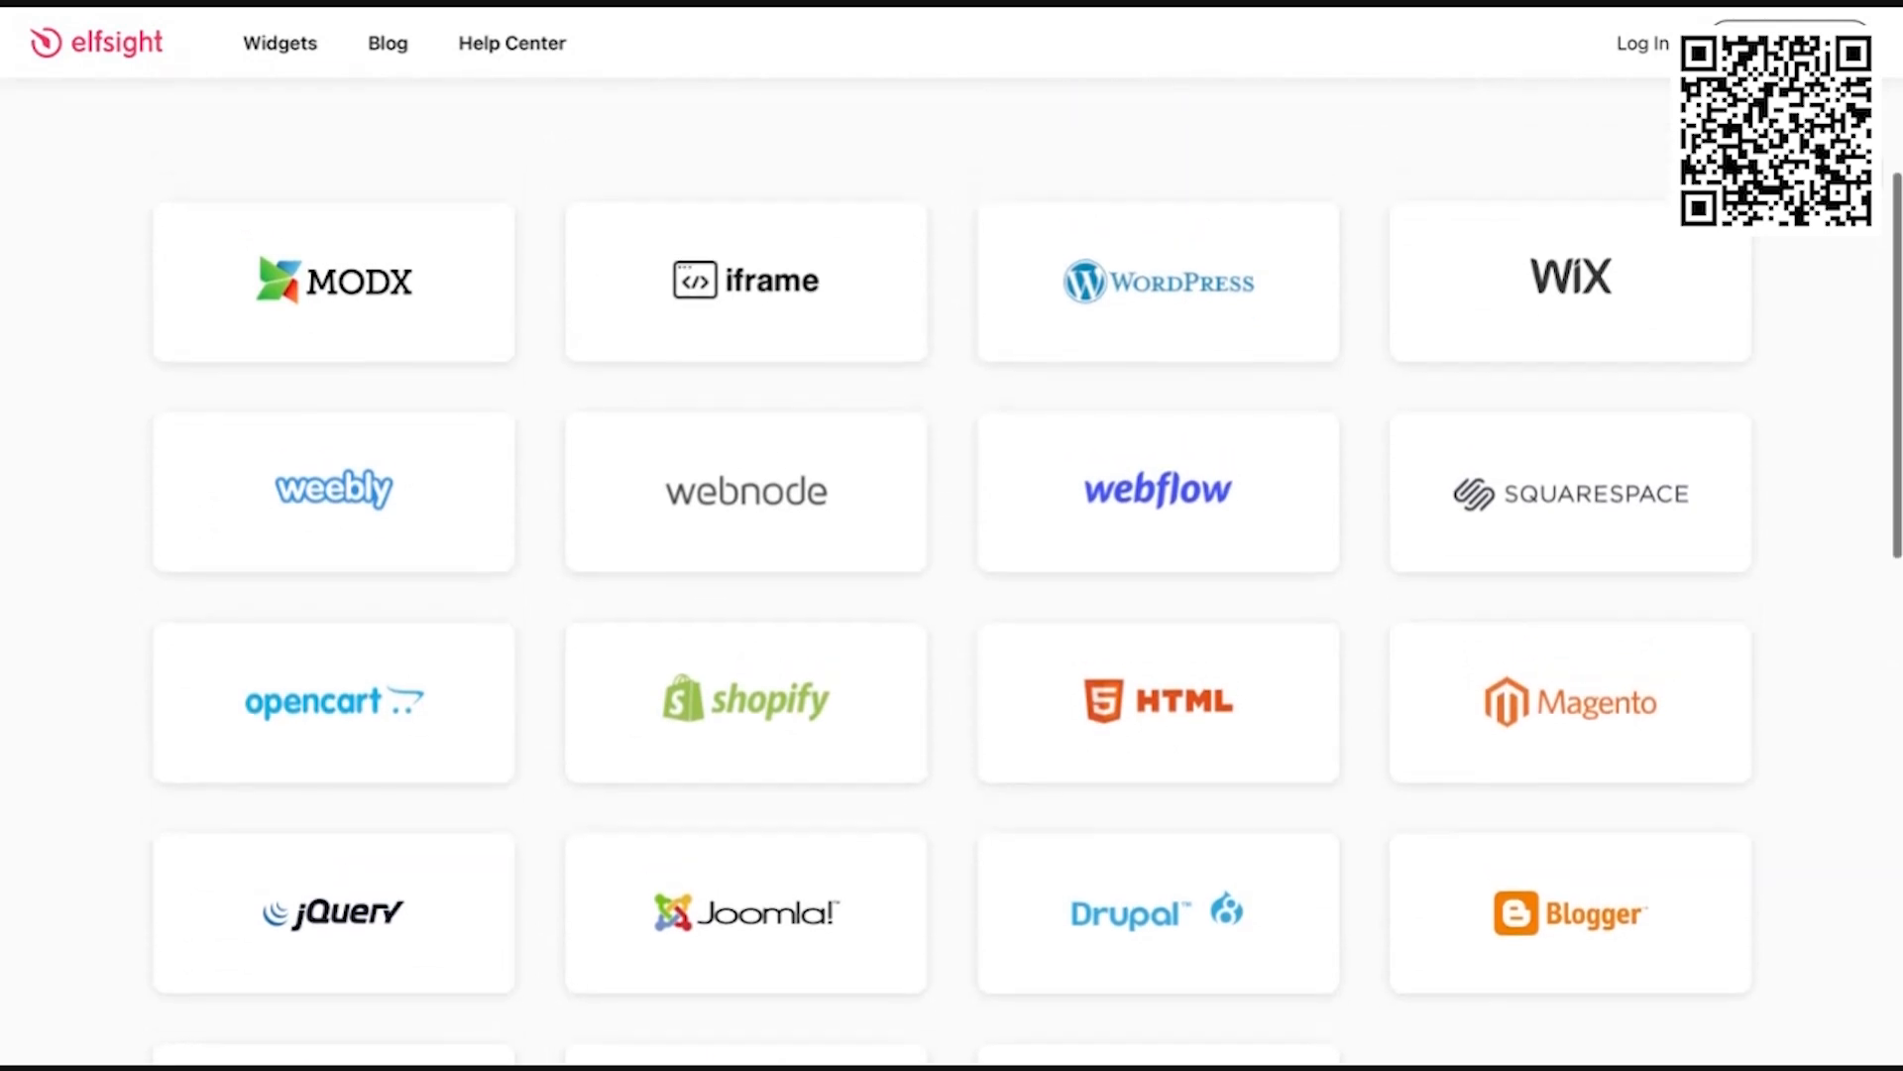
scroll(952, 595, up, 1)
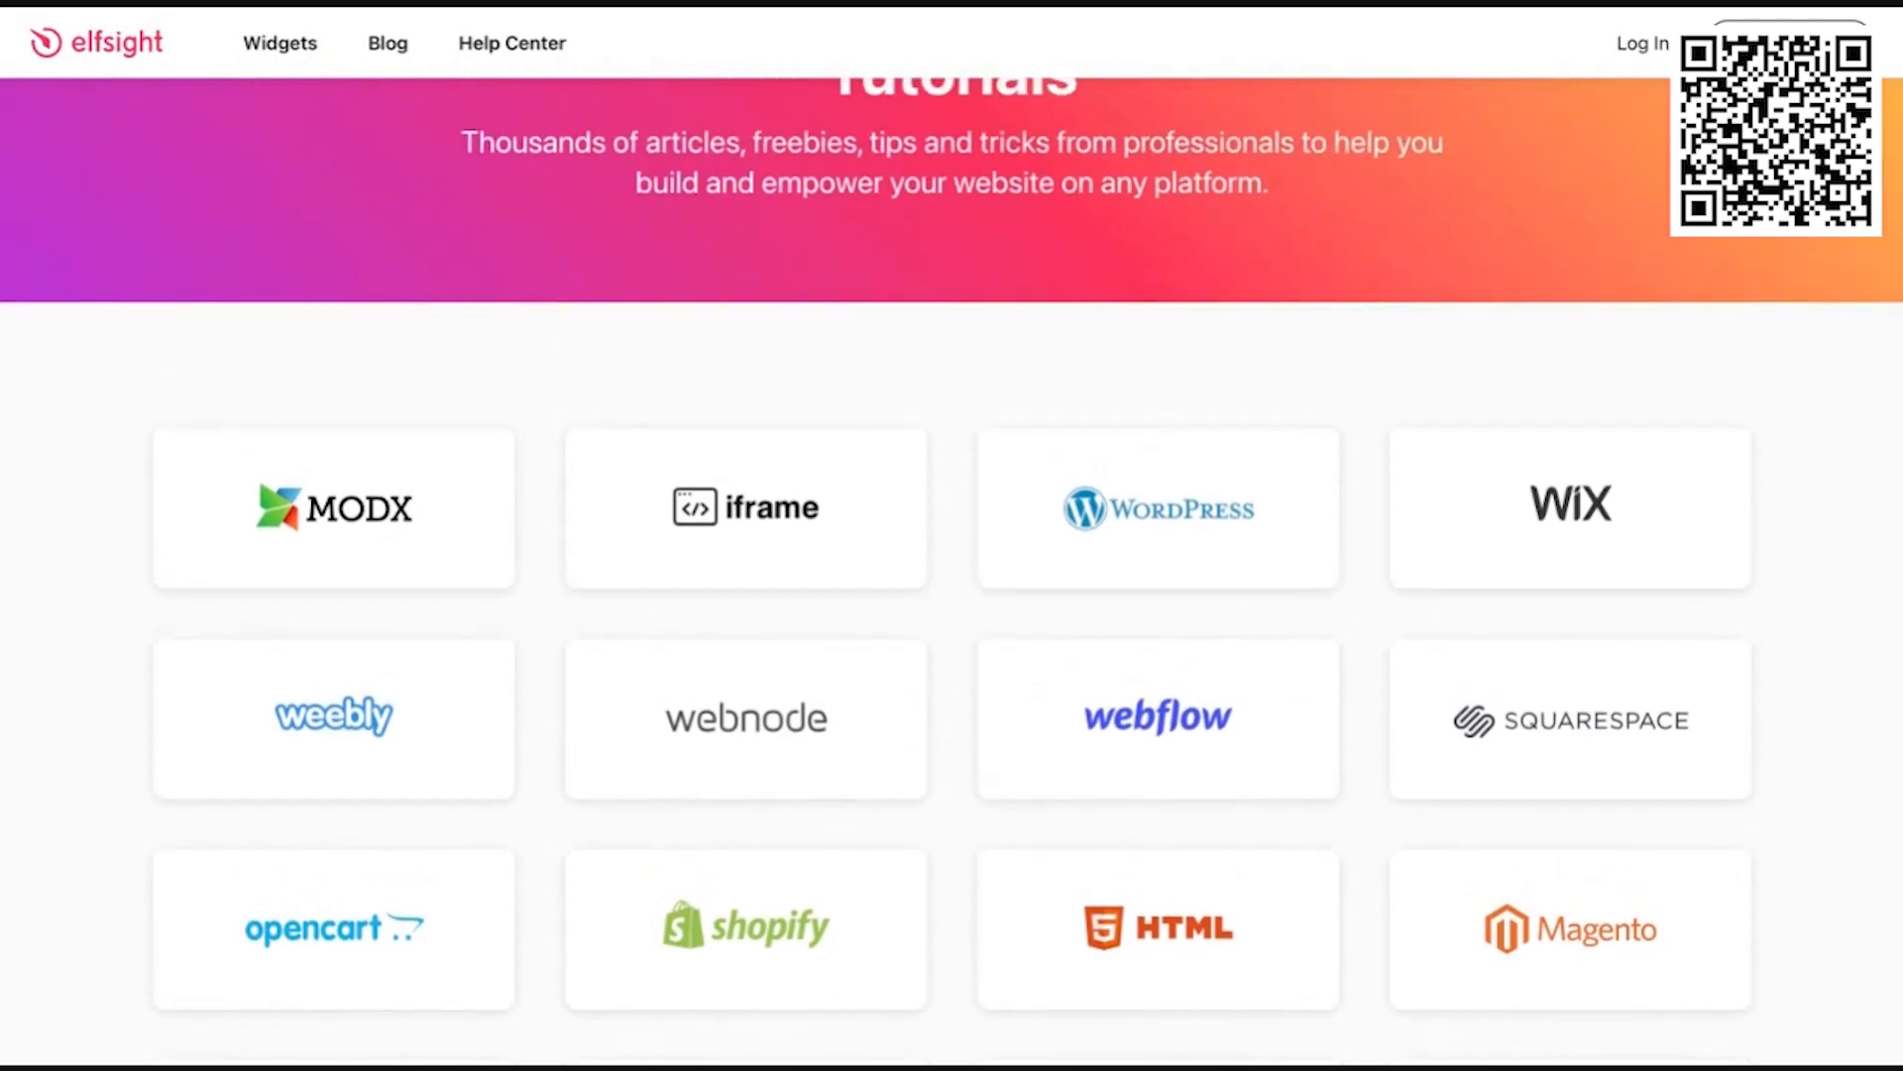
Step: Check the remaining website platforms covered on Elfsight's tutorials page, from MODX and WordPress to Joomla, Drupal and Blogger
scroll(952, 573, down, 2)
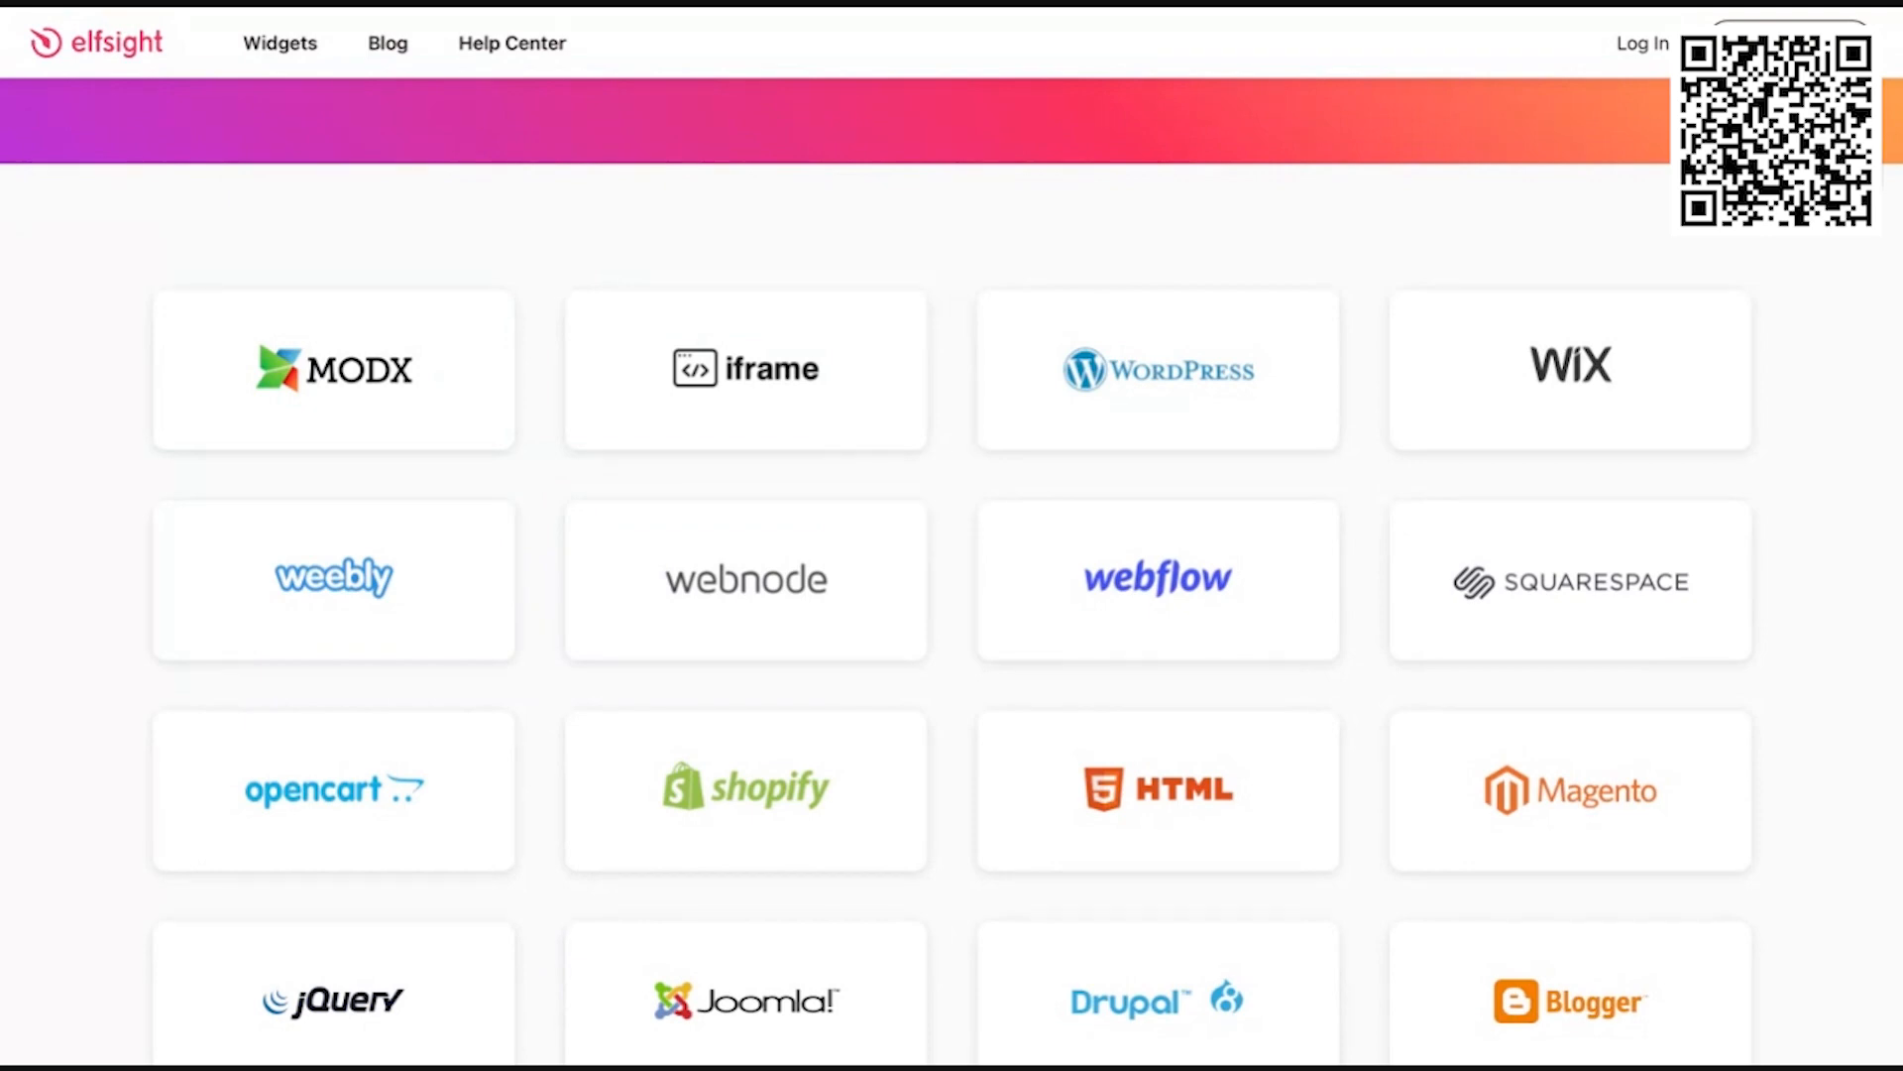
scroll(952, 555, up, 5)
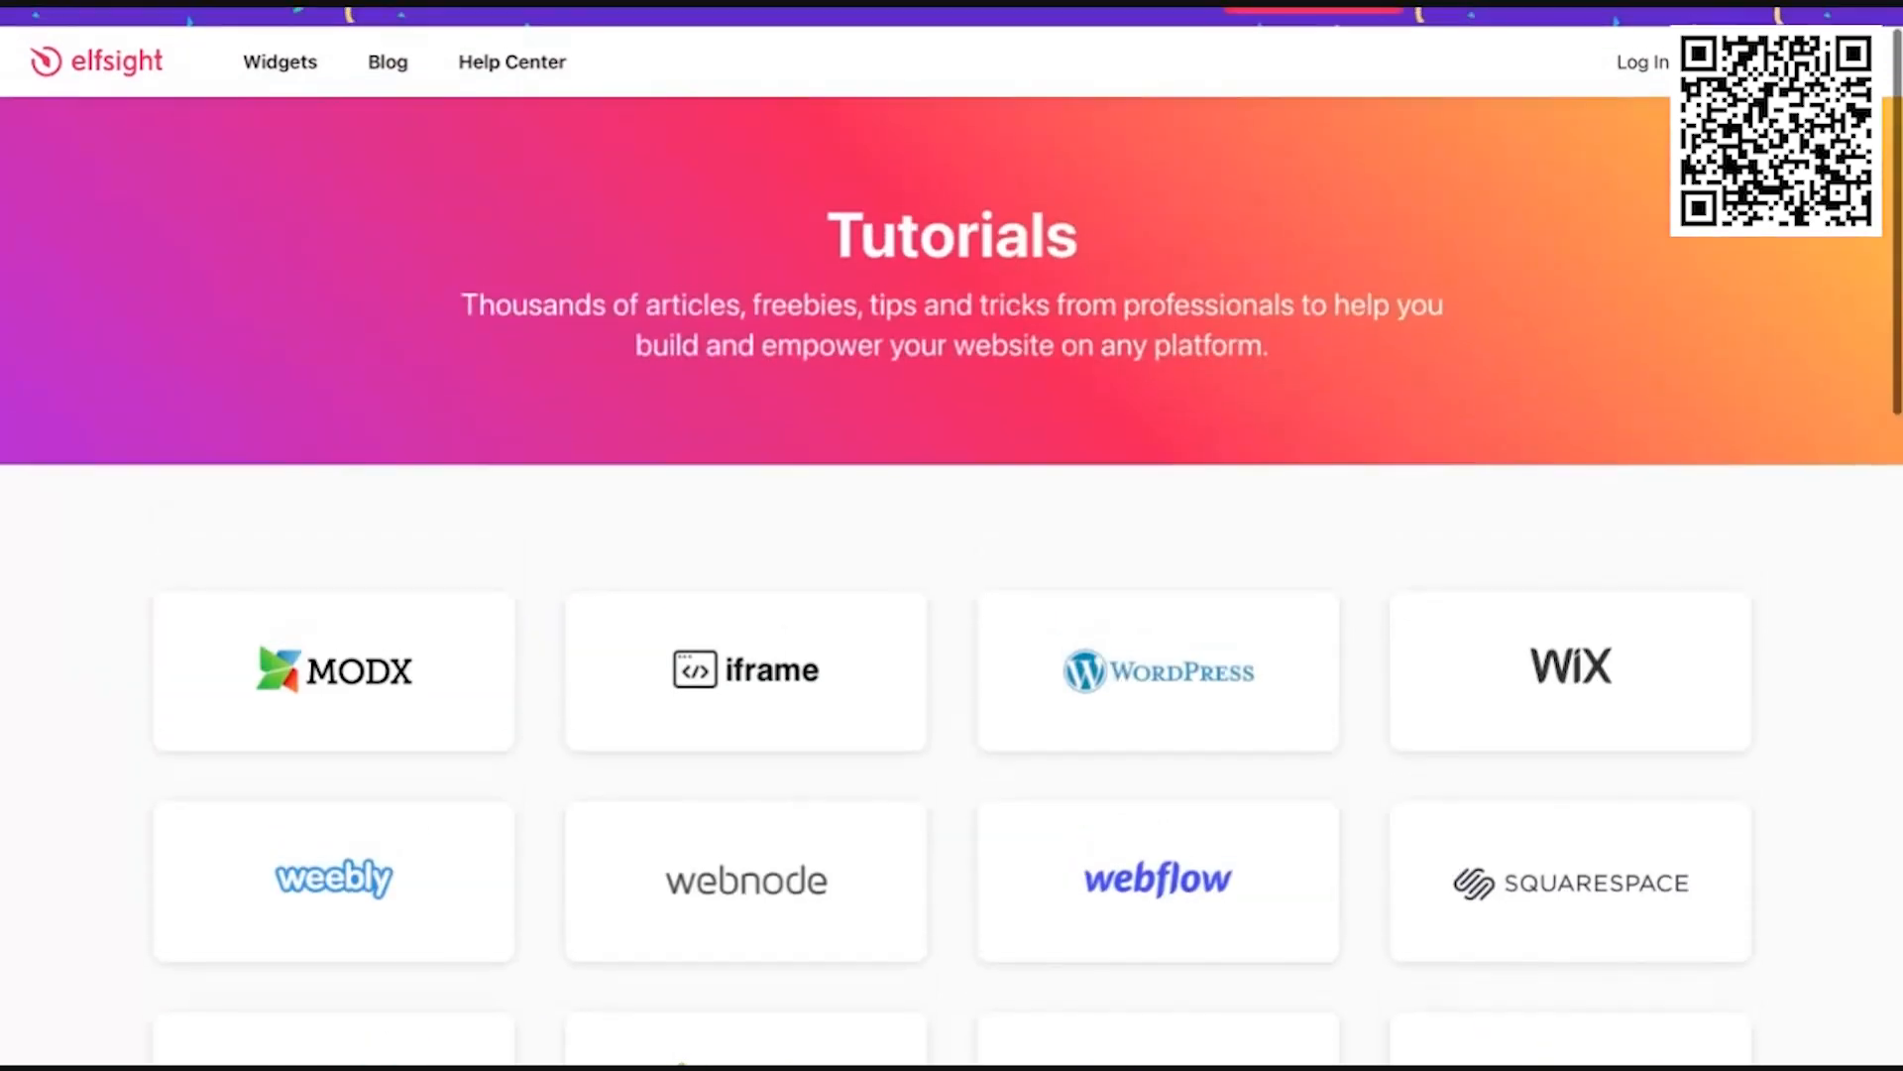
scroll(951, 555, down, 1)
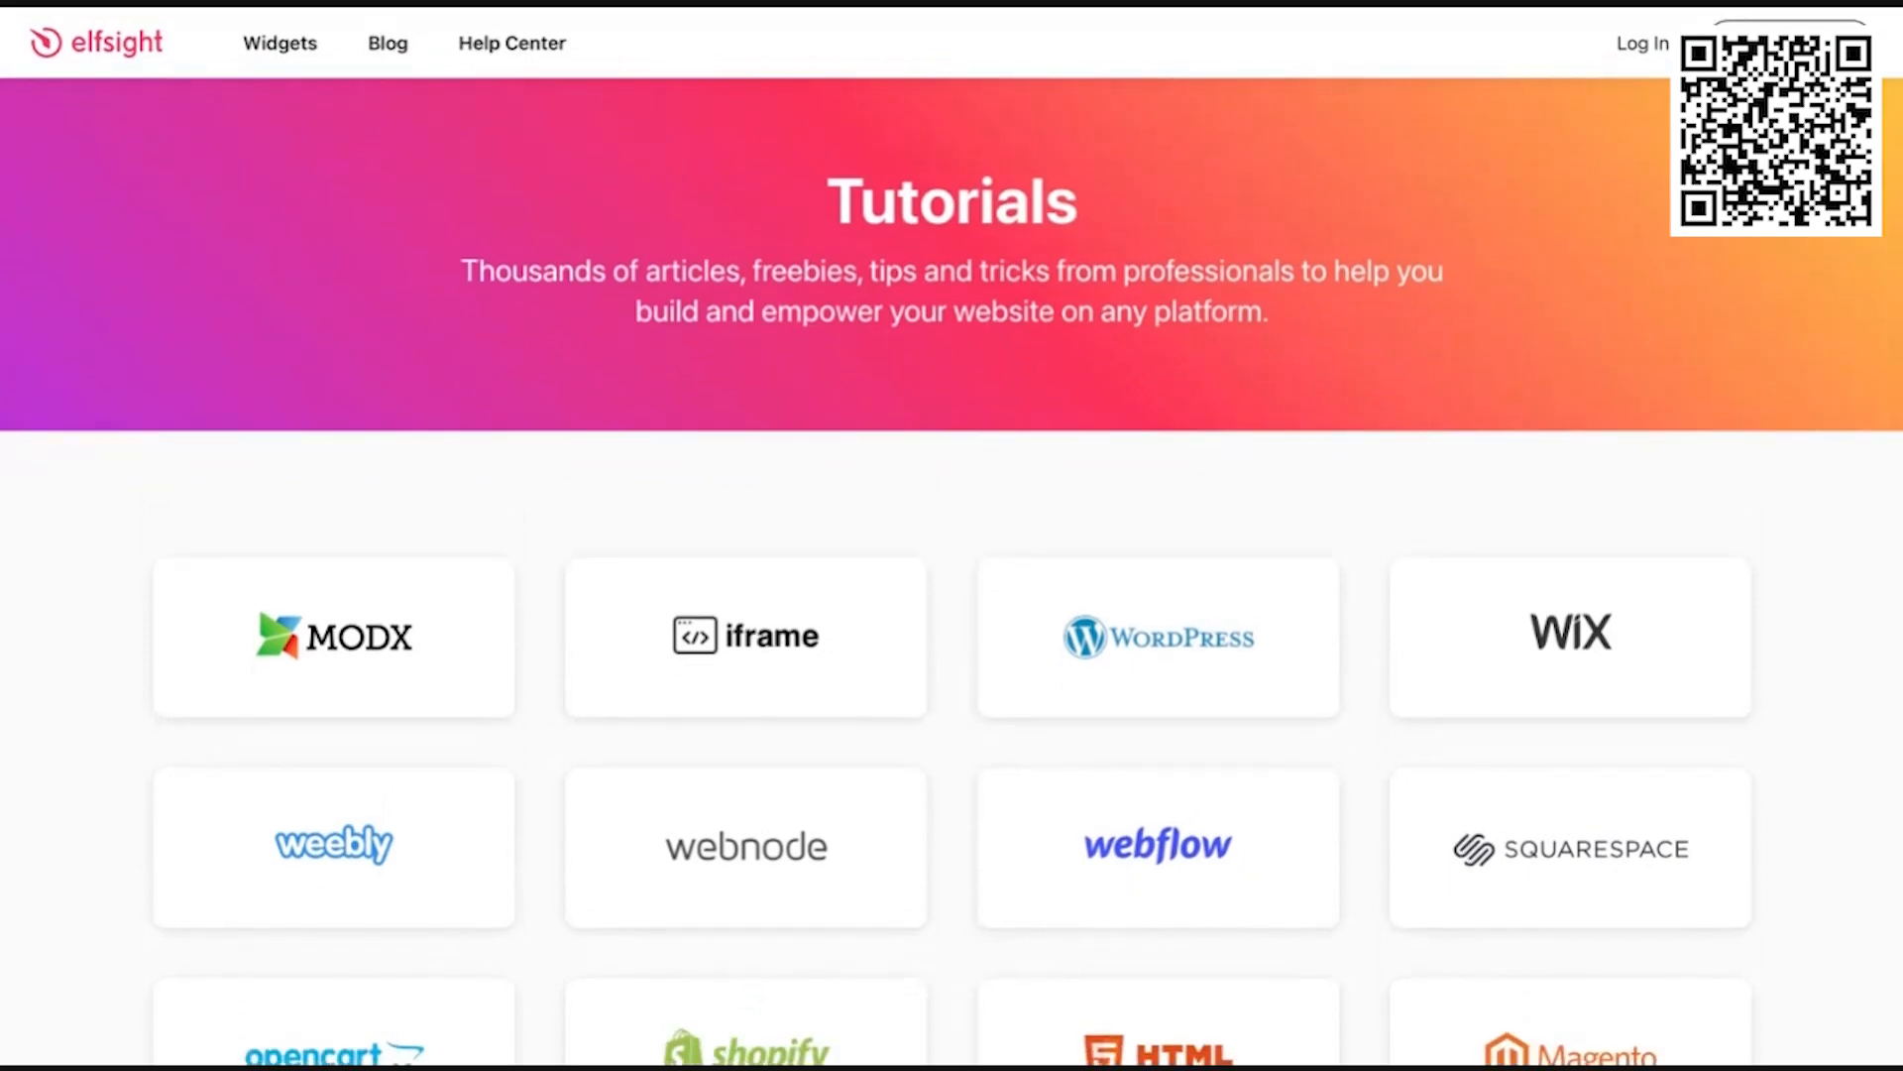
scroll(951, 556, down, 5)
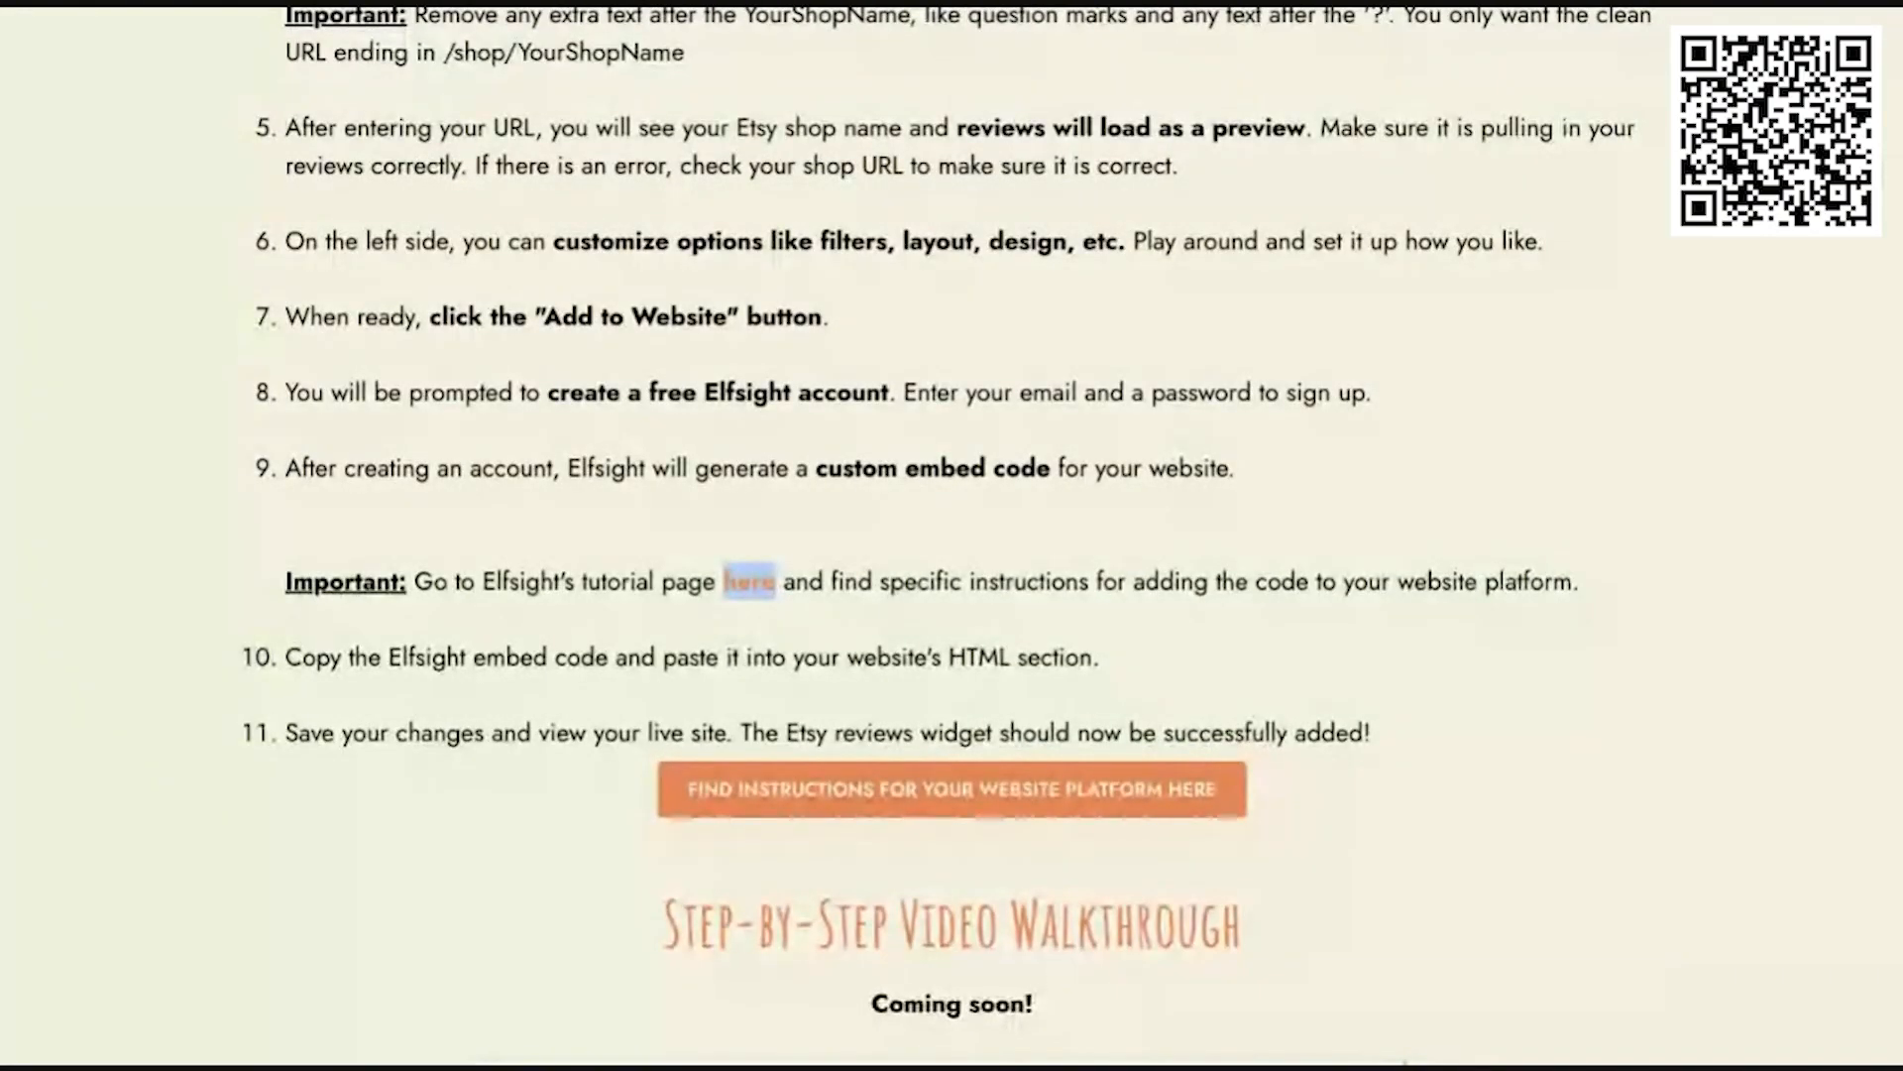
Step: Review the step-by-step Etsy reviews widget guide and the template selection, going back to the page's introduction
click(773, 595)
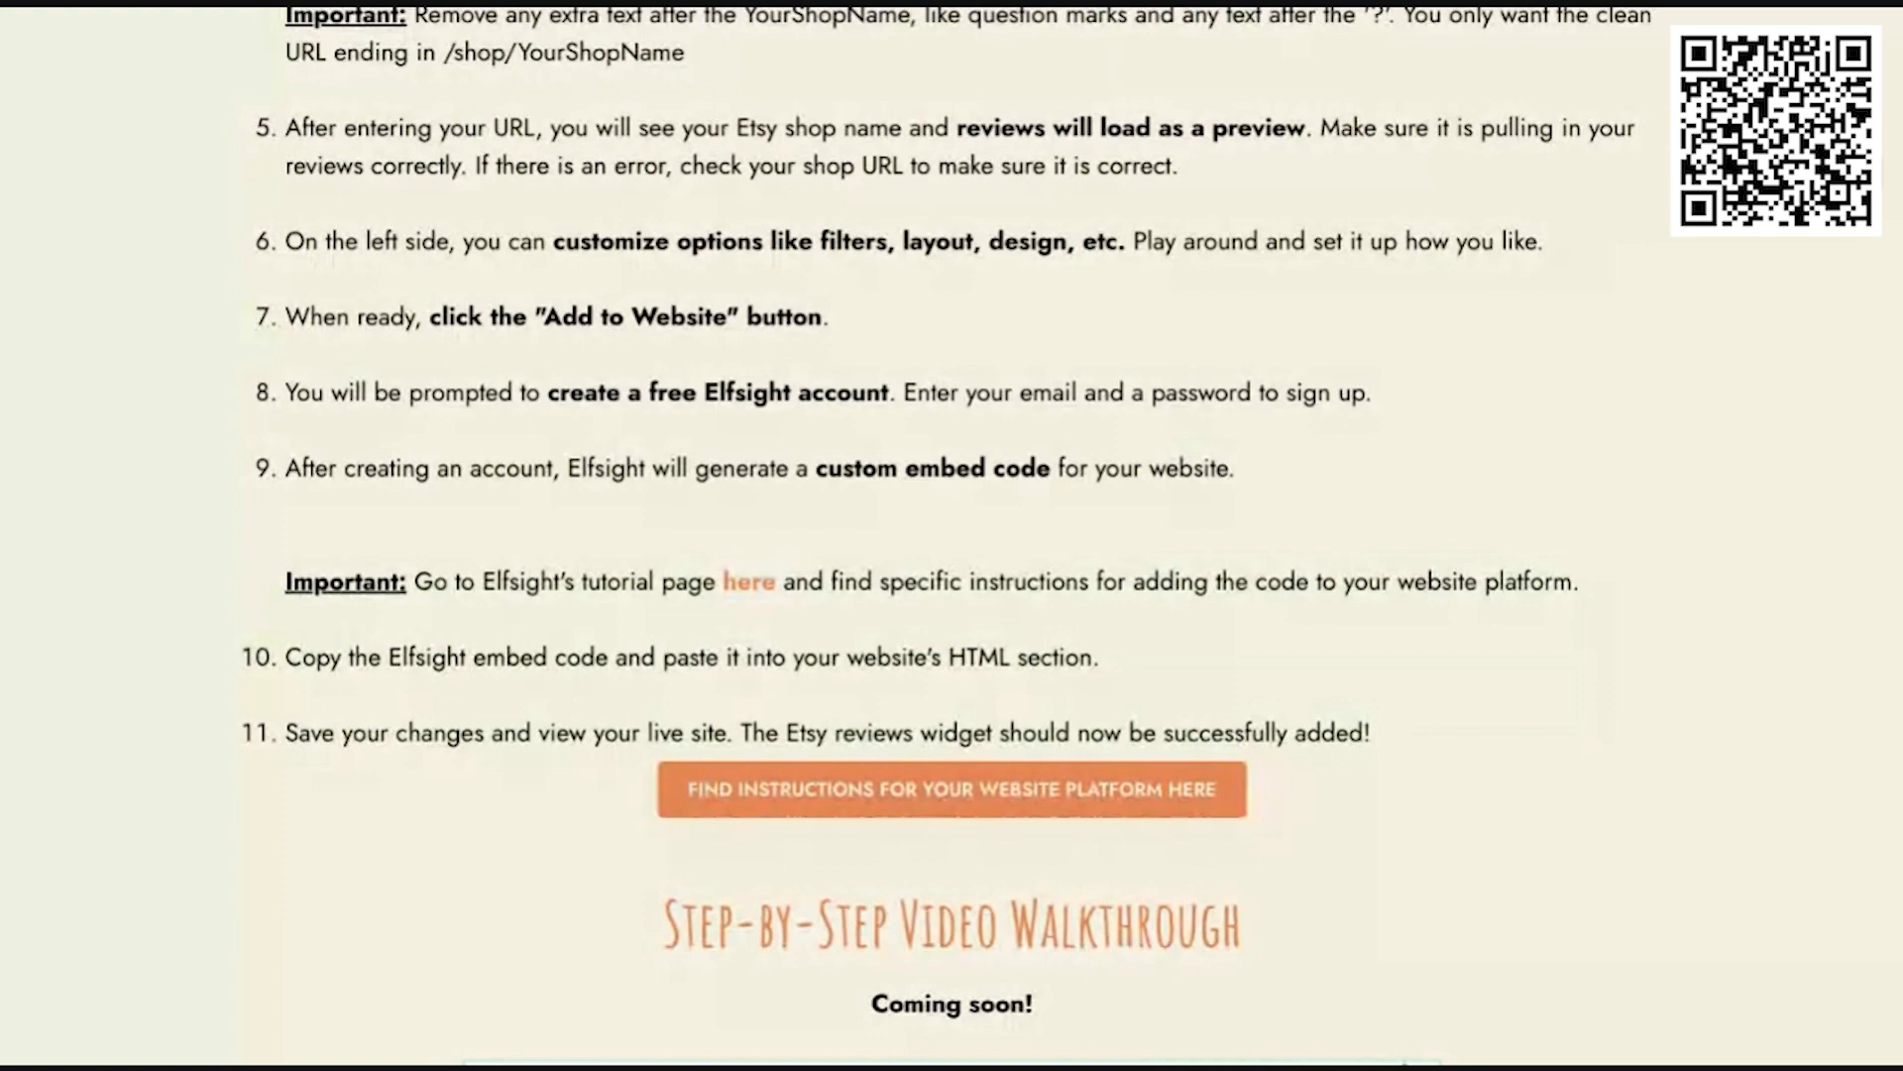
scroll(951, 535, up, 5)
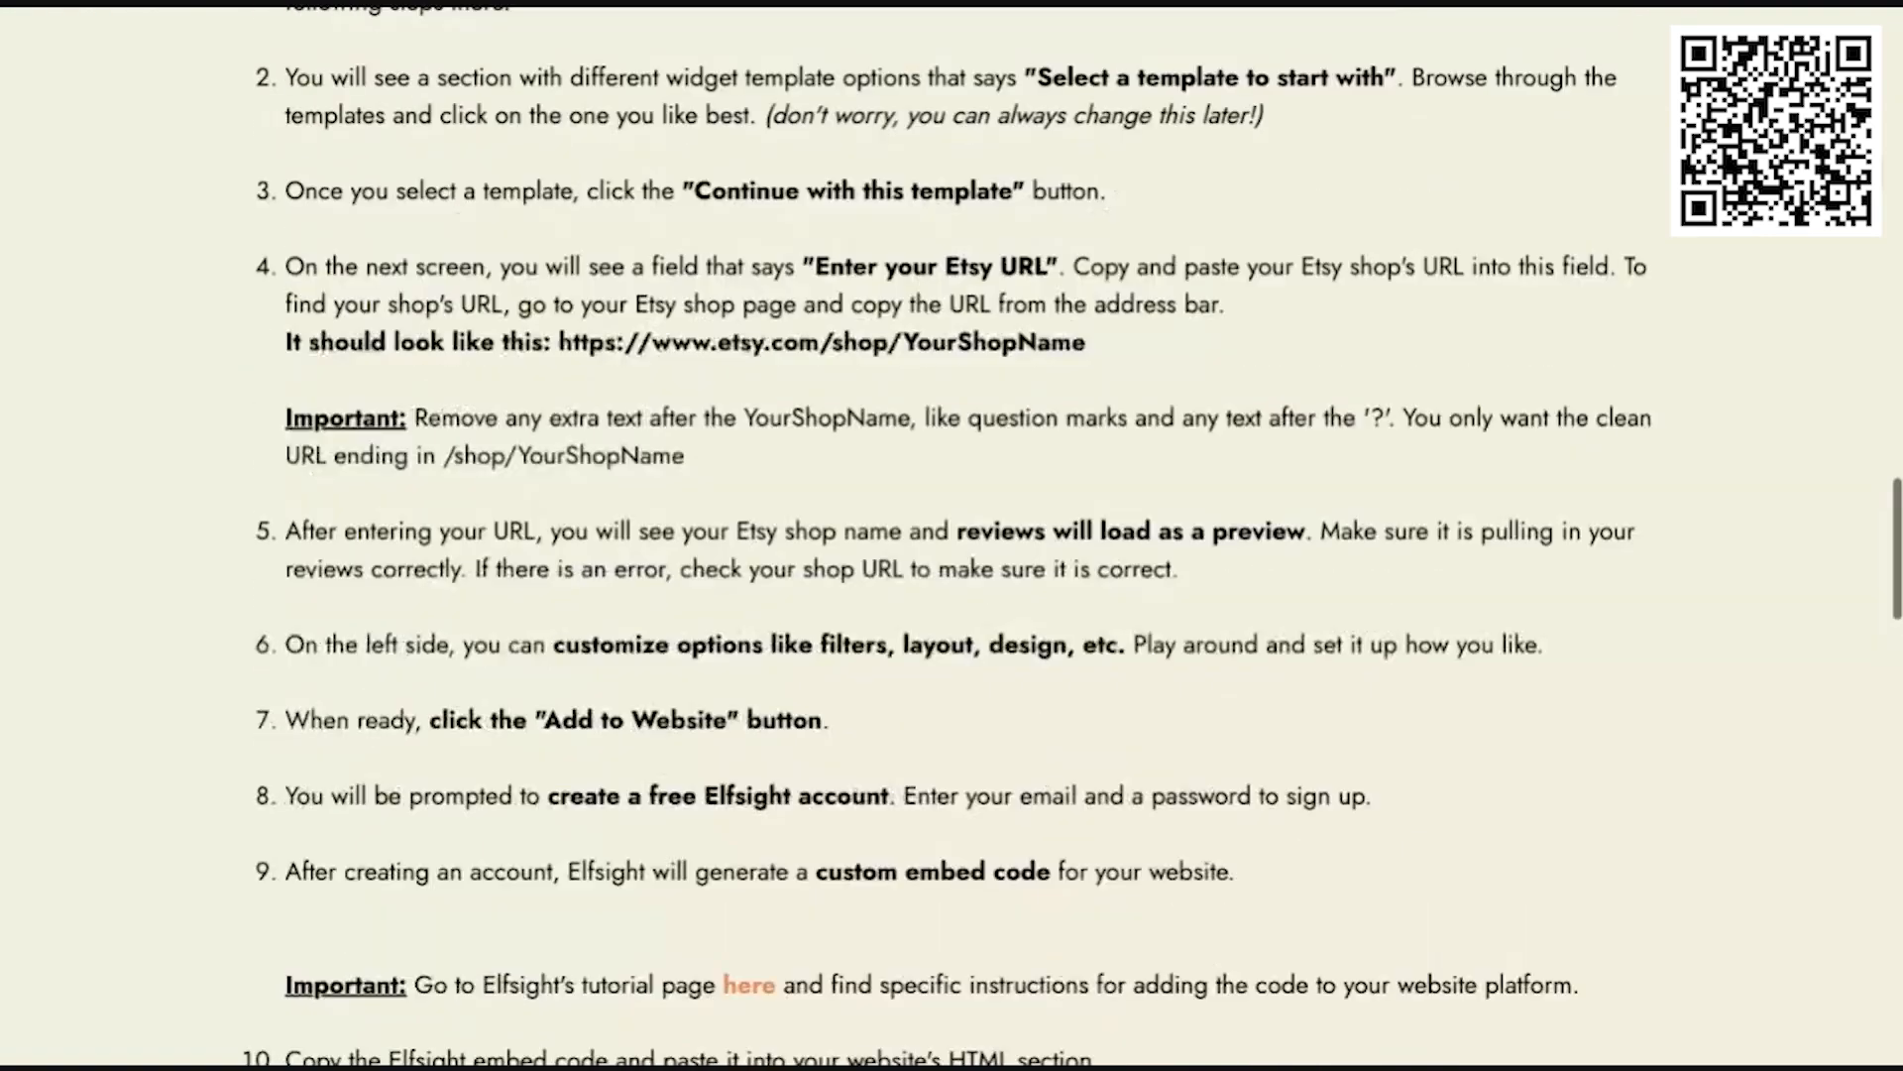
scroll(952, 536, up, 6)
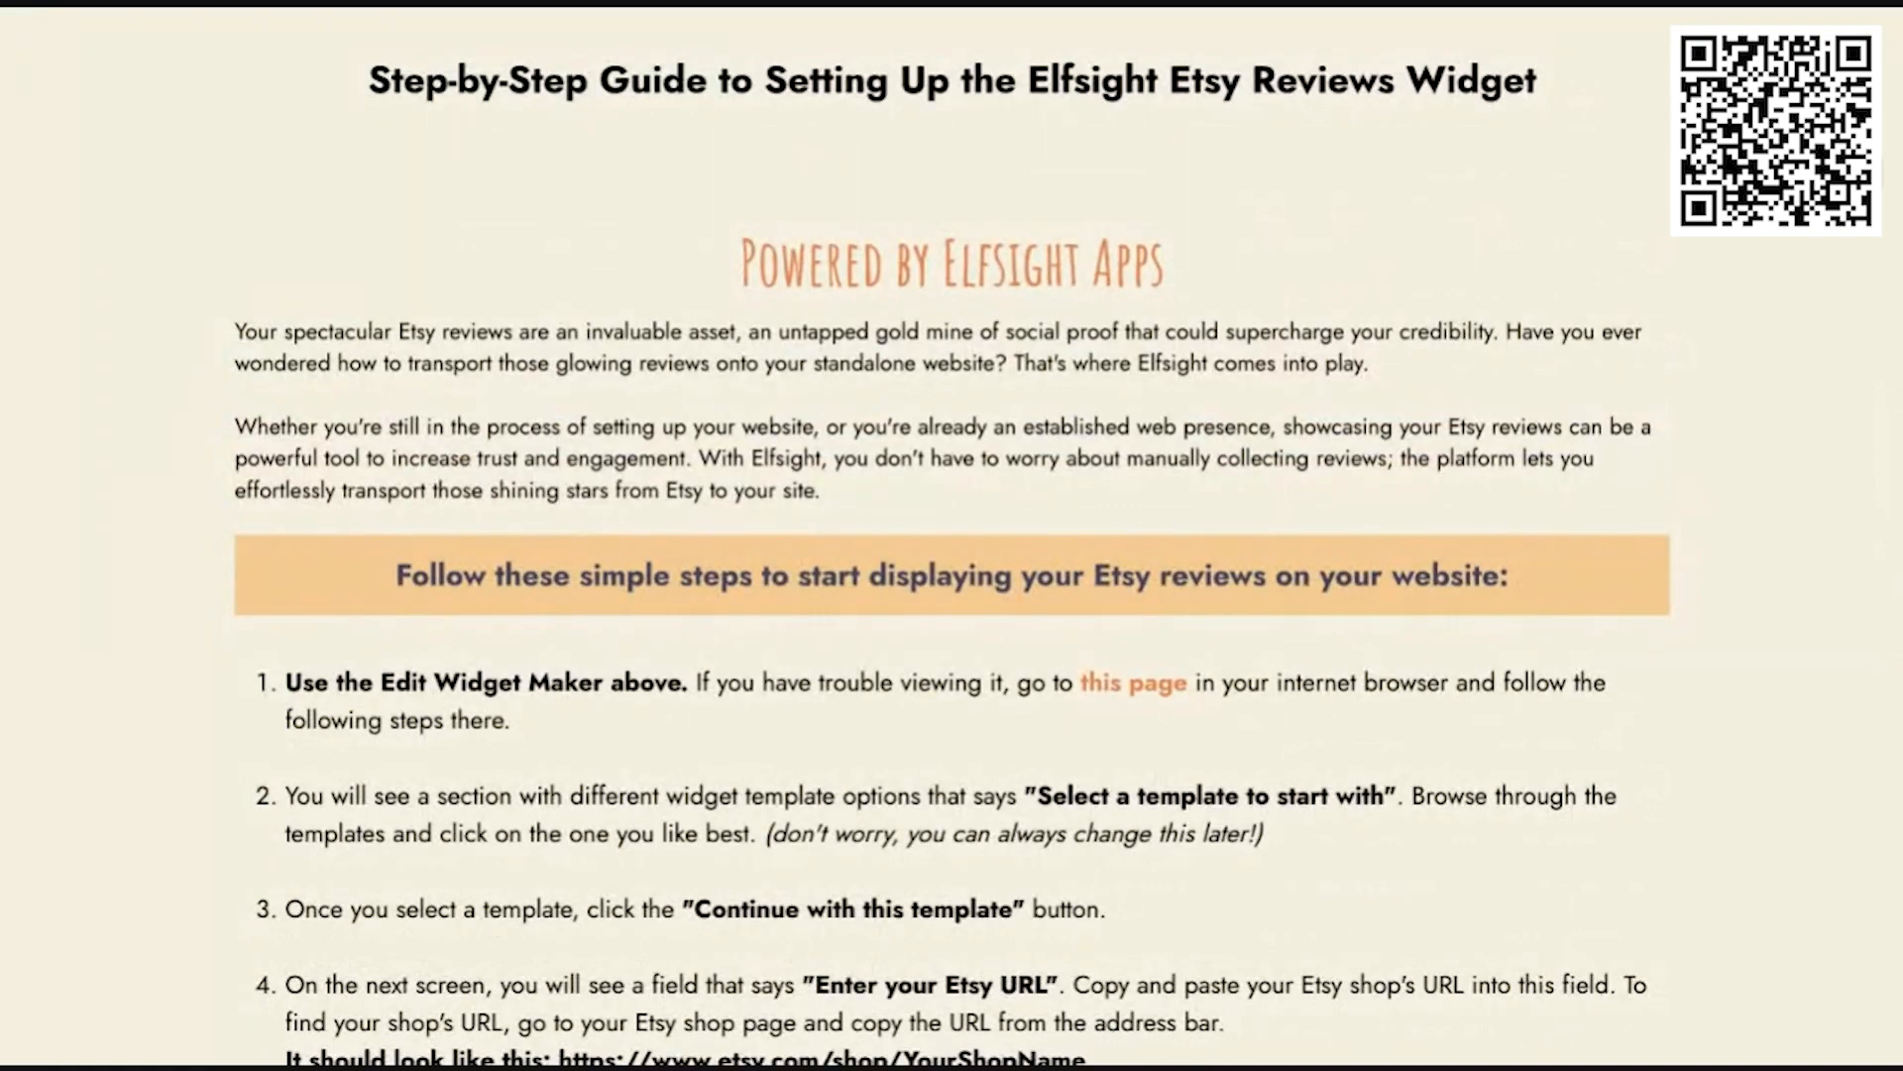
scroll(952, 535, up, 12)
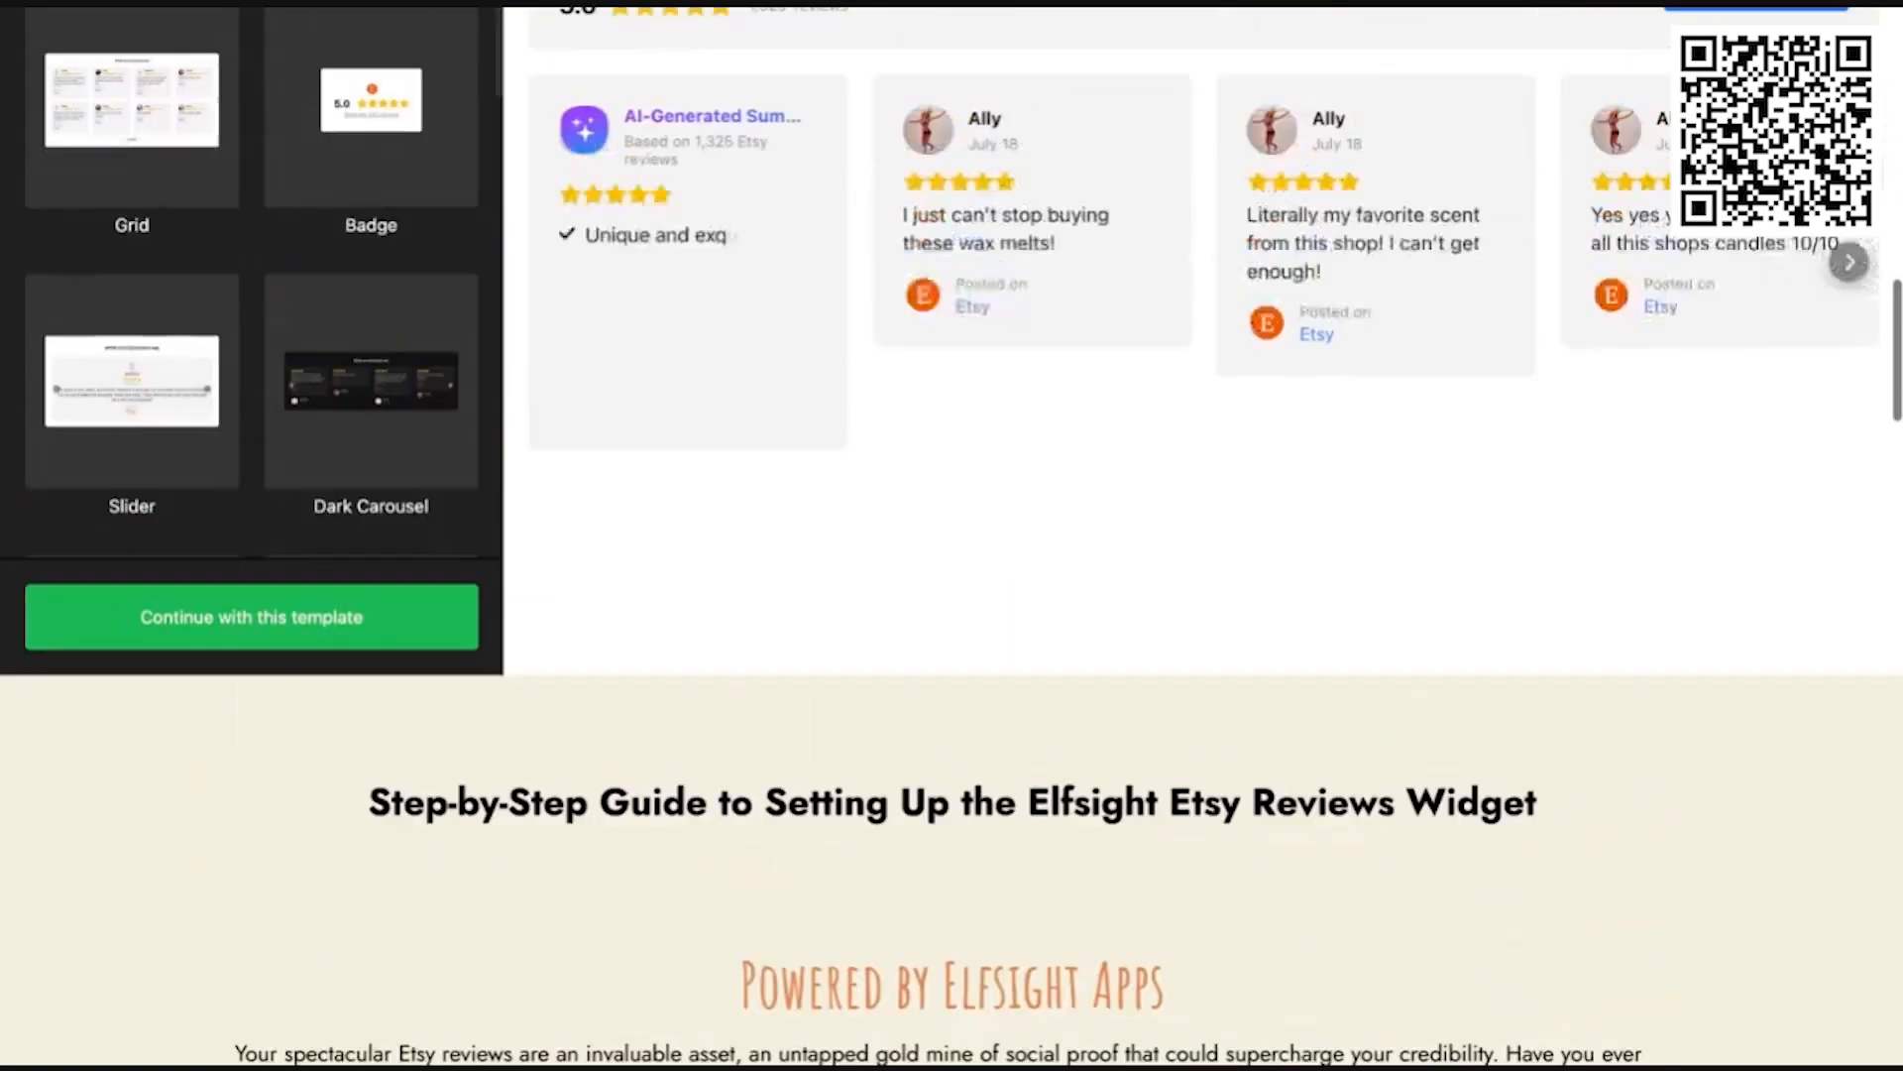
scroll(889, 115, up, 2)
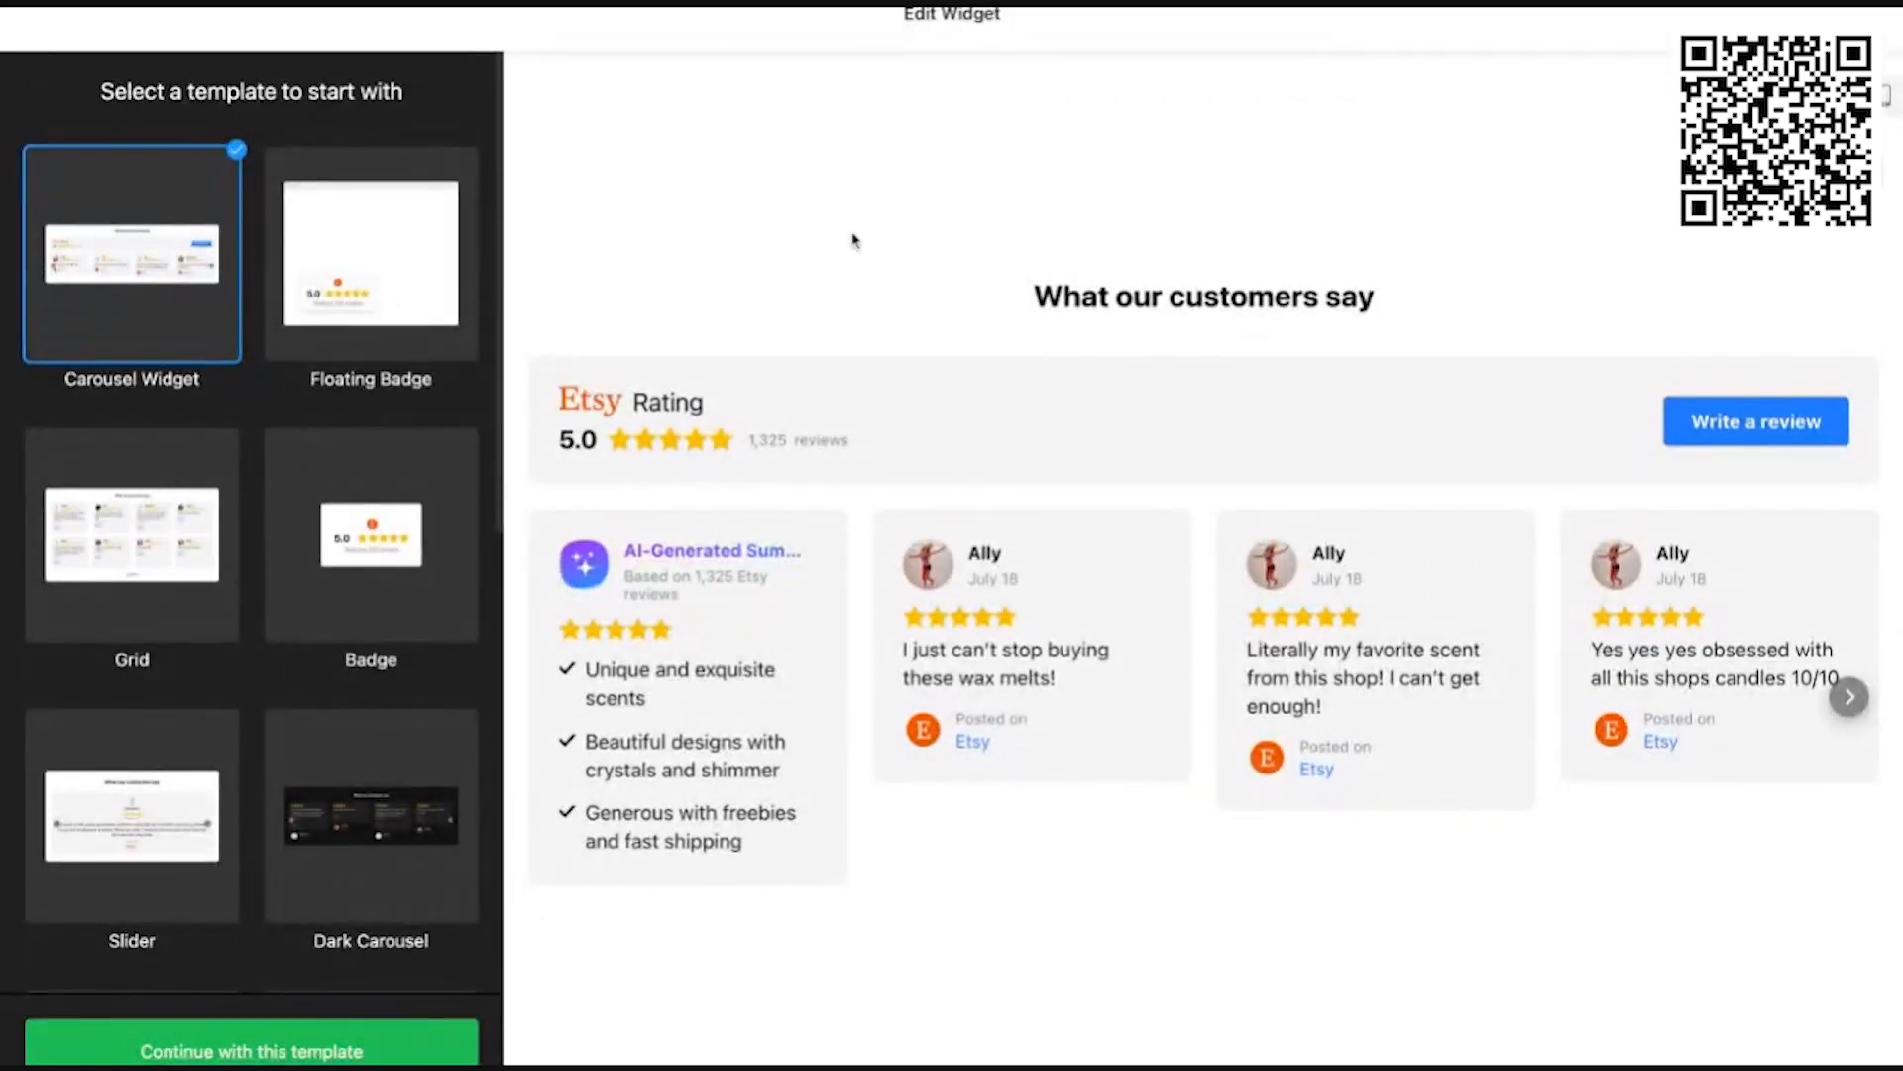
scroll(853, 241, up, 10)
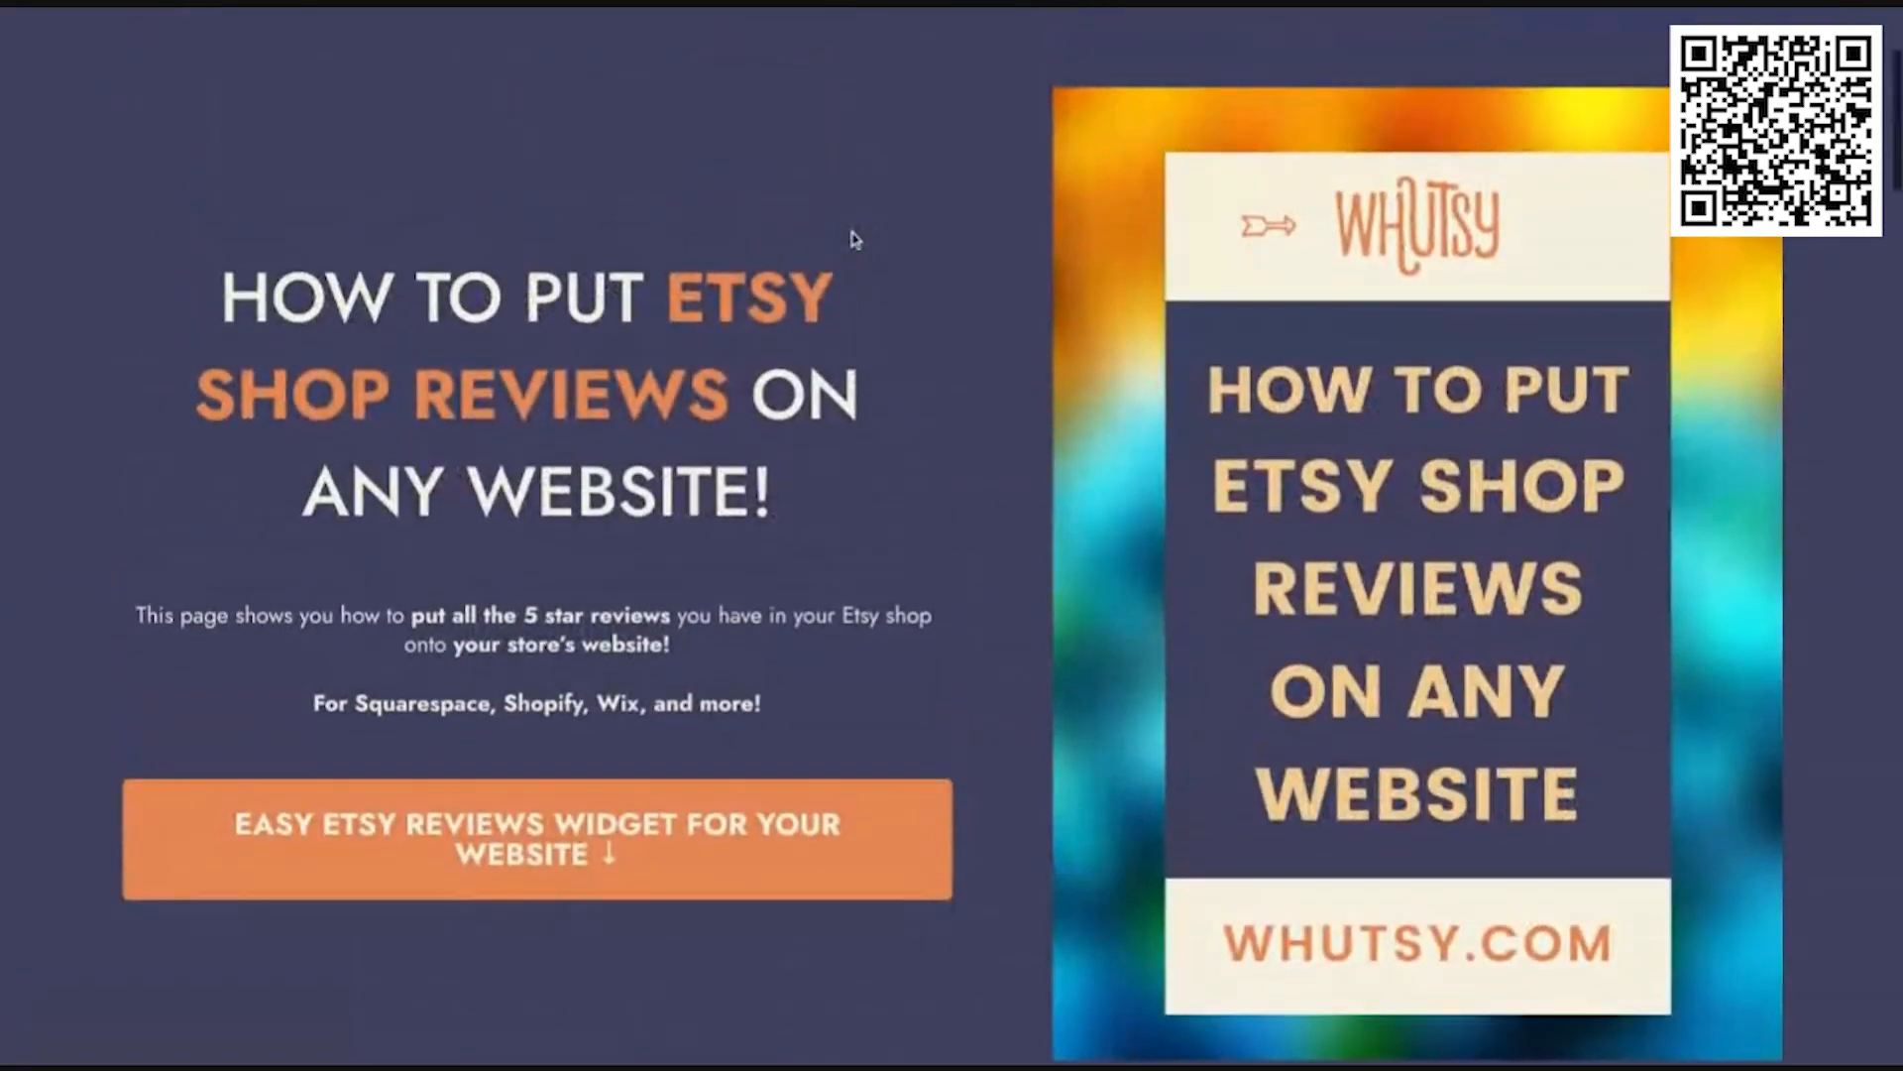